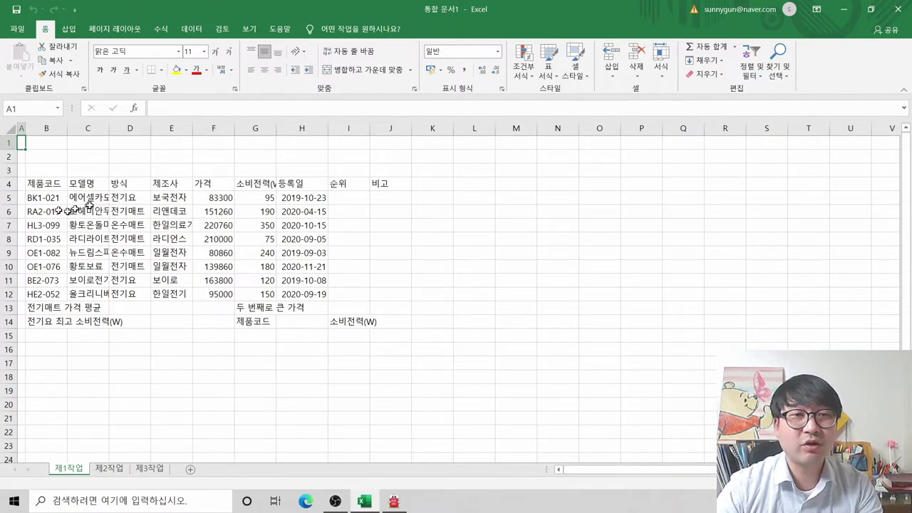
# Review the required table layout and formatting conditions for 제1작업 in the GE02-06A exam PDF, then return to the workbook
pyautogui.hotkey('alt', 'Tab')
pyautogui.scroll(-5, 146, 180)
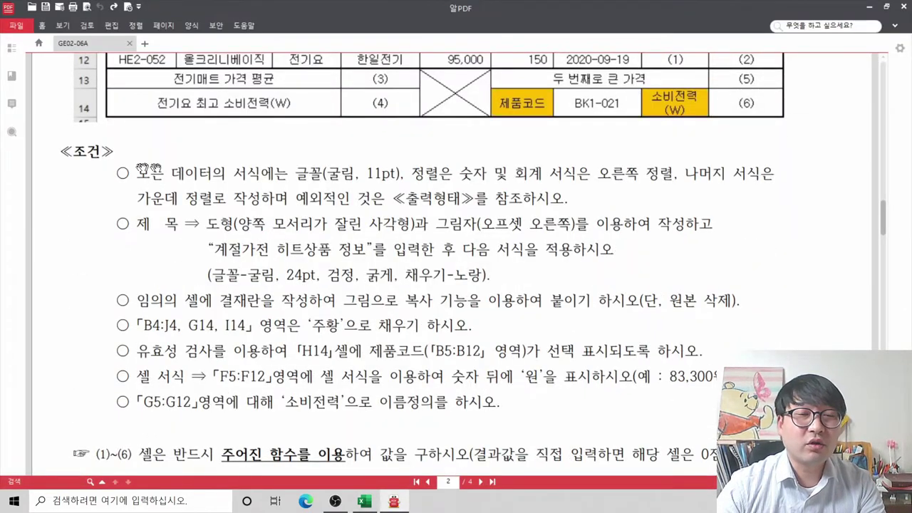
pyautogui.scroll(3, 149, 164)
pyautogui.scroll(2, 178, 161)
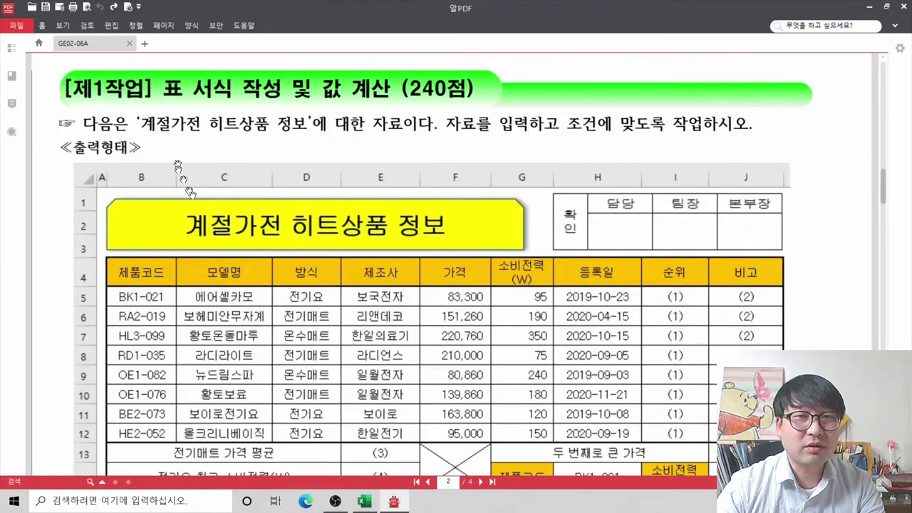
pyautogui.scroll(-1, 189, 189)
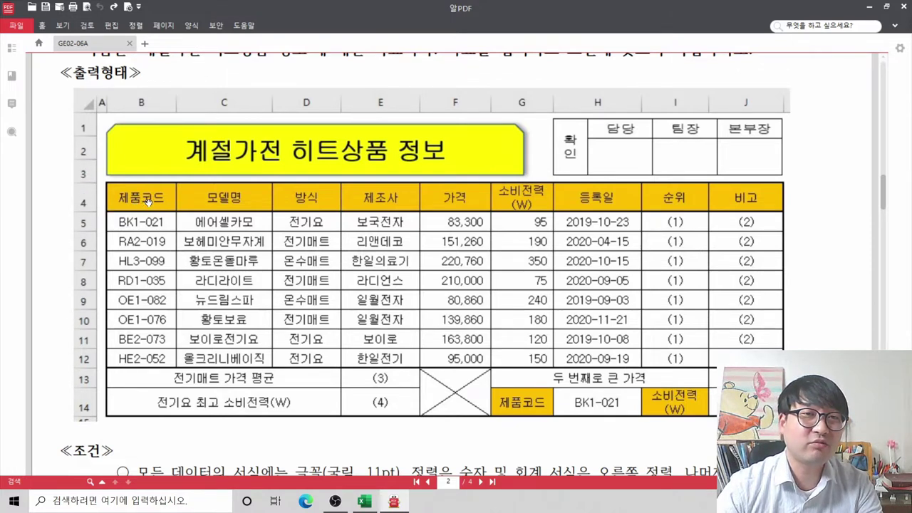
pyautogui.hotkey('alt', 'Tab')
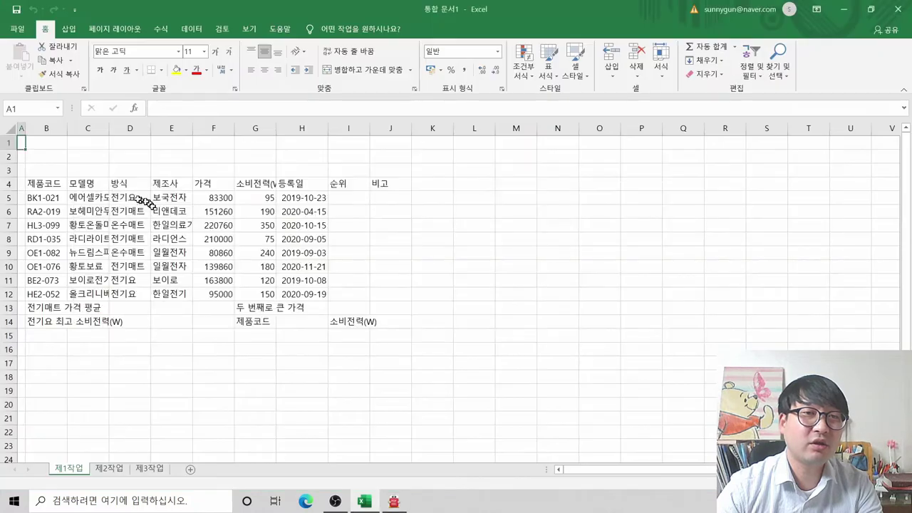
# Set the height of all rows in the 제1작업 sheet to 20
pyautogui.click(8, 128)
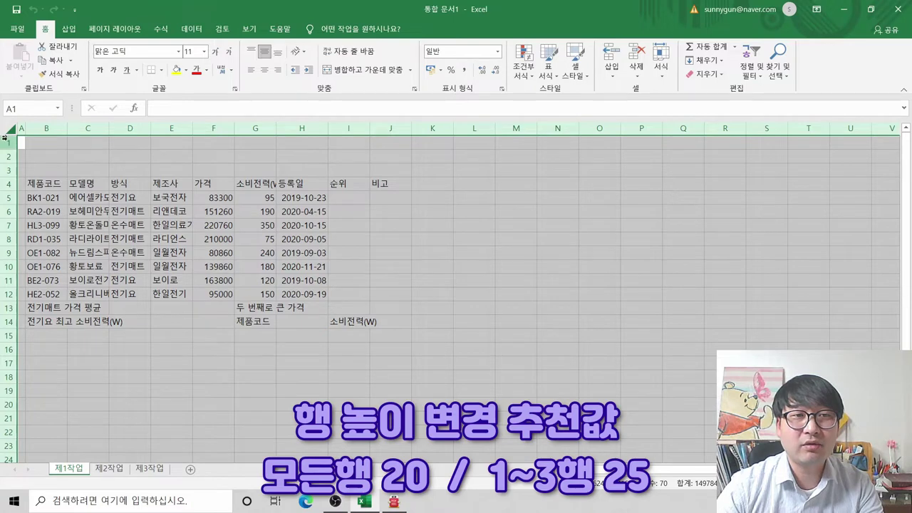
pyautogui.rightClick(7, 170)
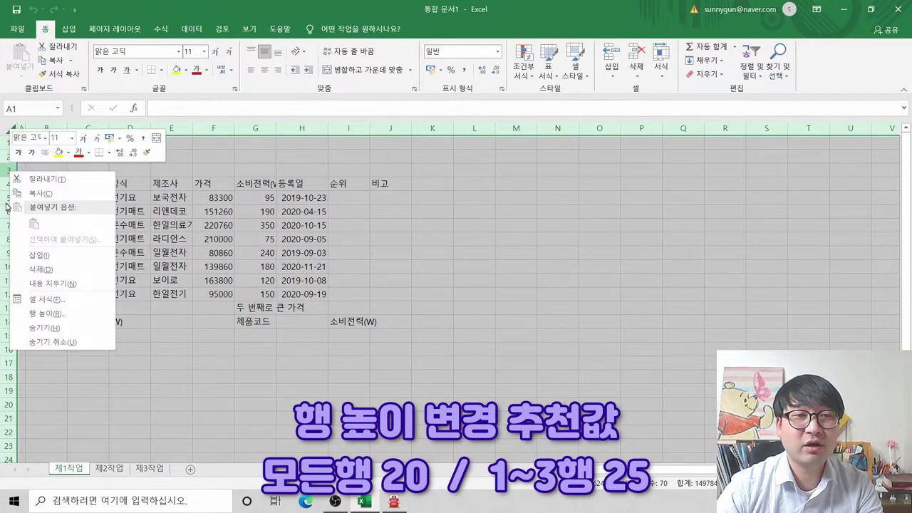
pyautogui.click(52, 314)
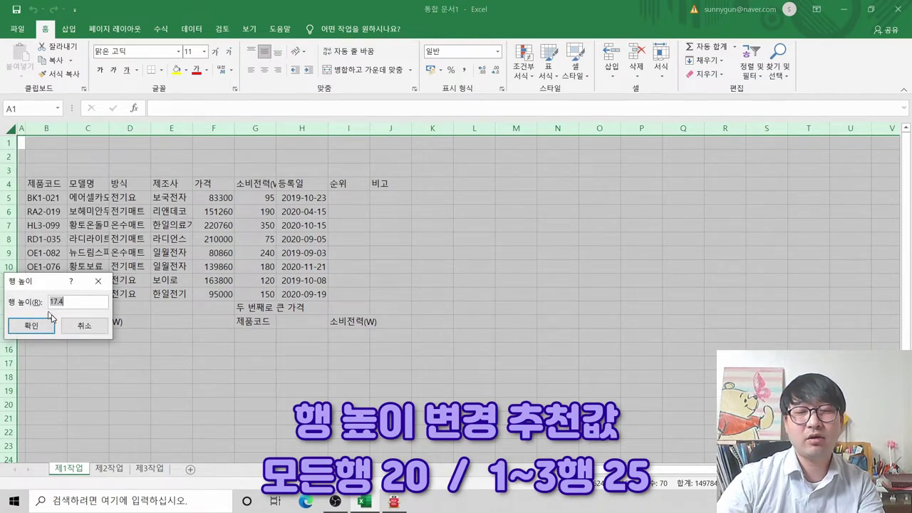
pyautogui.moveTo(53, 280); pyautogui.dragTo(102, 201)
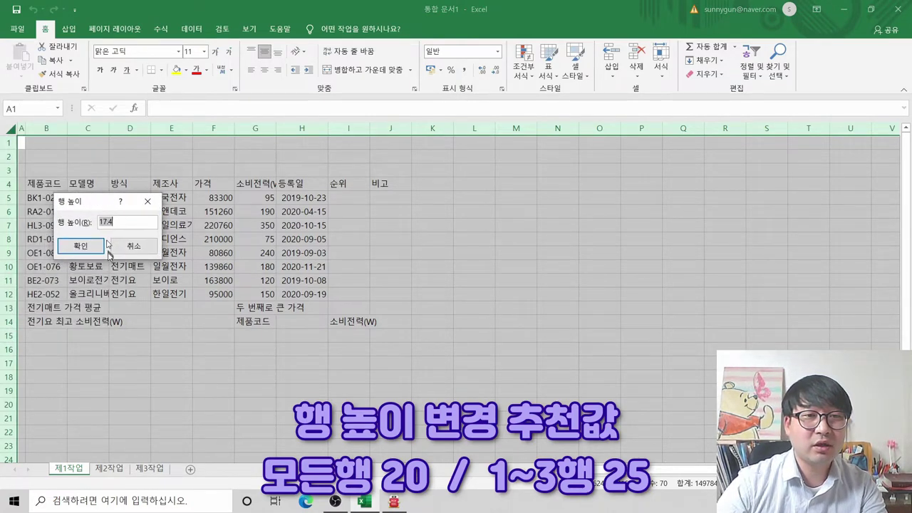
pyautogui.write('20')
pyautogui.press('Return')
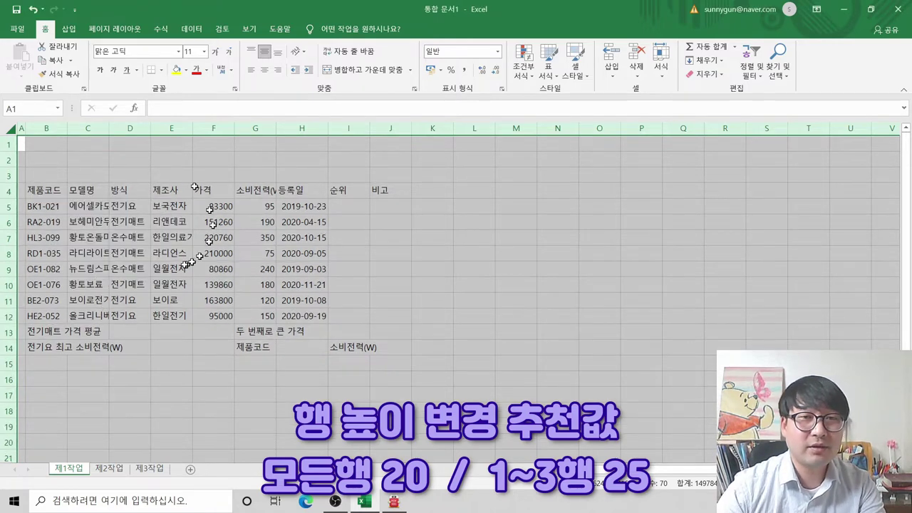
pyautogui.click(65, 225)
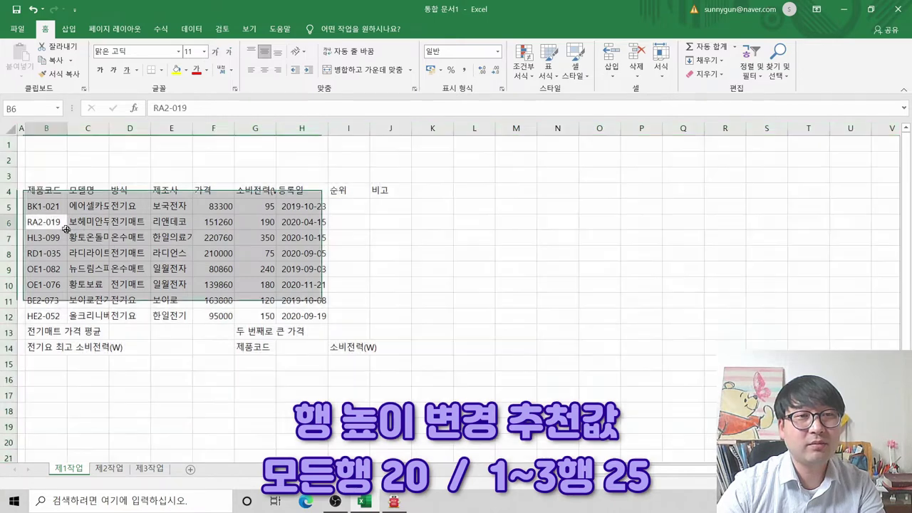
# Check the title area in the exam PDF and set the height of rows 1 to 3 in the workbook to 25
pyautogui.hotkey('alt', 'Tab')
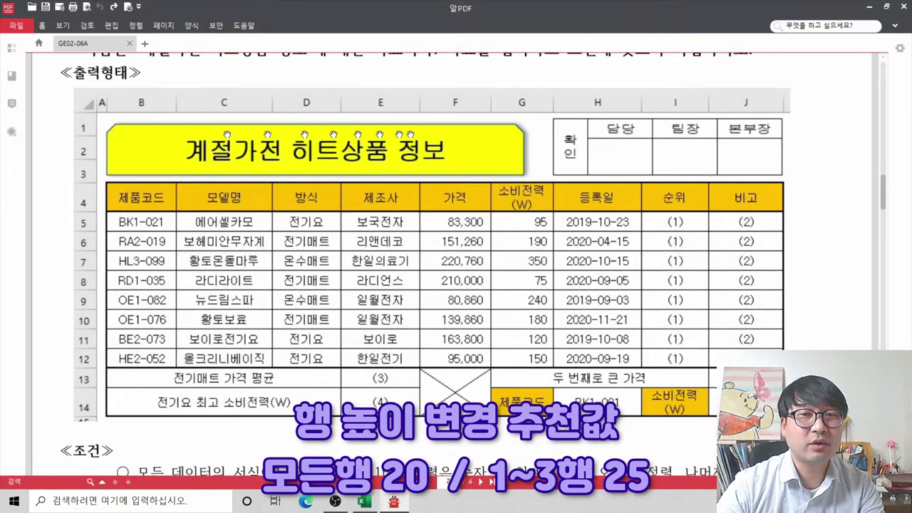
pyautogui.hotkey('alt', 'Tab')
pyautogui.moveTo(10, 144); pyautogui.dragTo(6, 172)
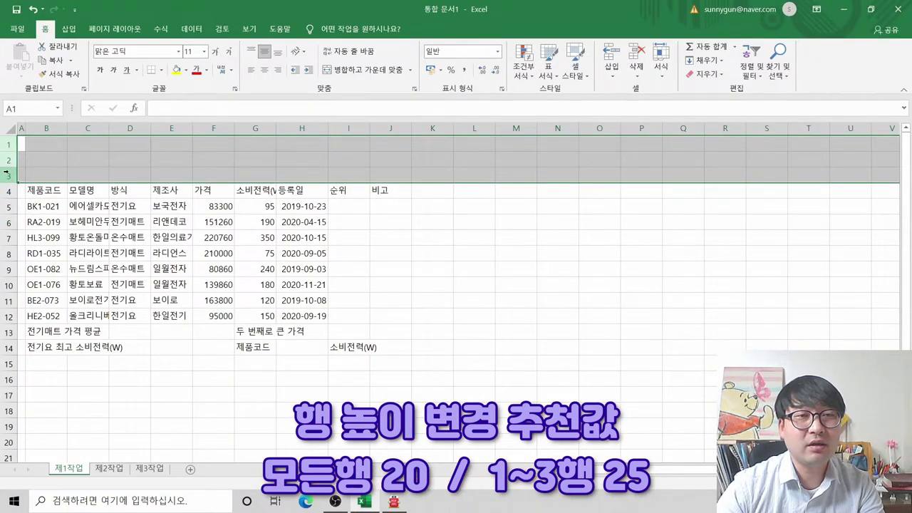
pyautogui.rightClick(5, 172)
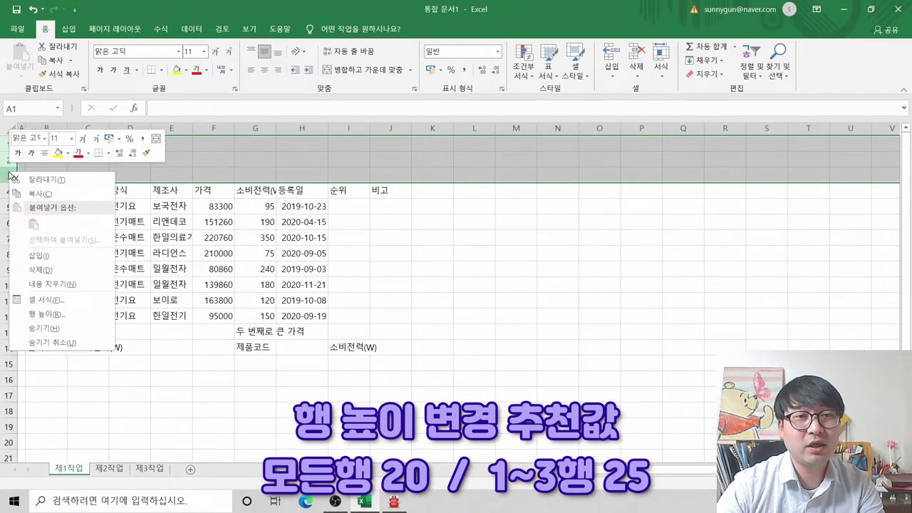
pyautogui.click(64, 314)
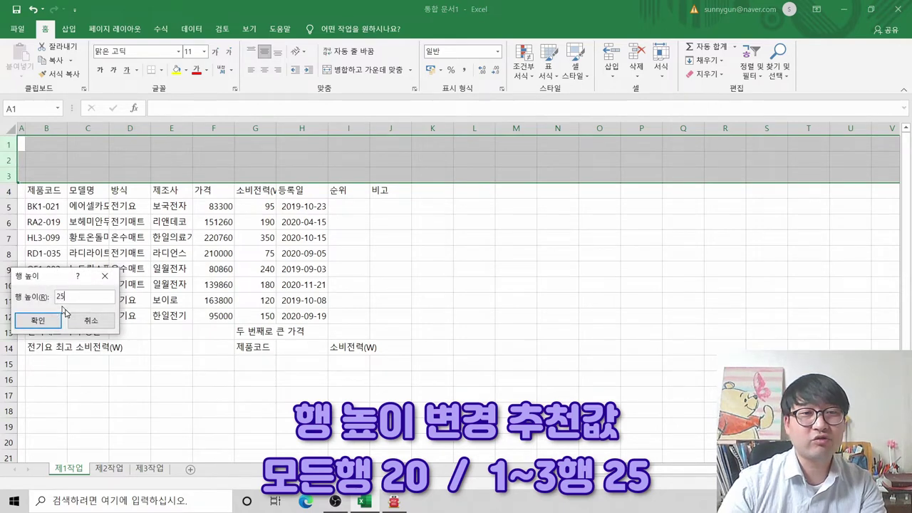
pyautogui.press('Return')
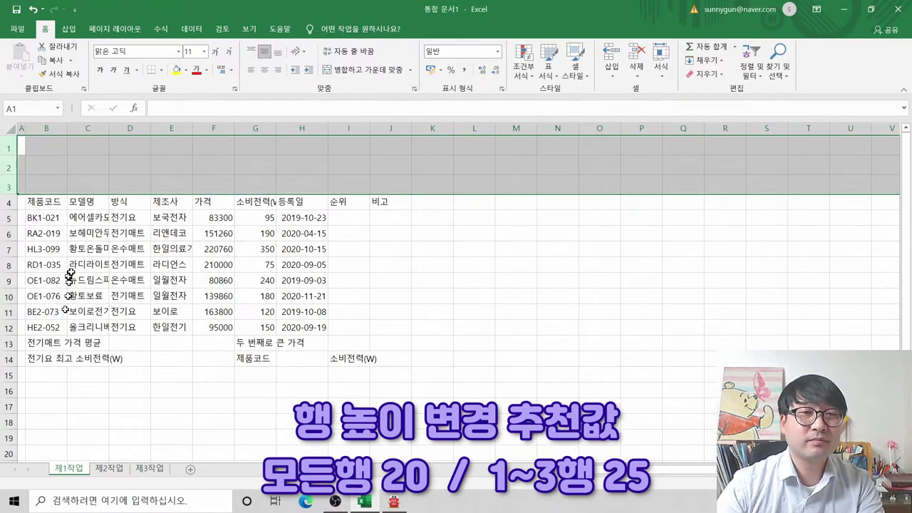
pyautogui.click(57, 215)
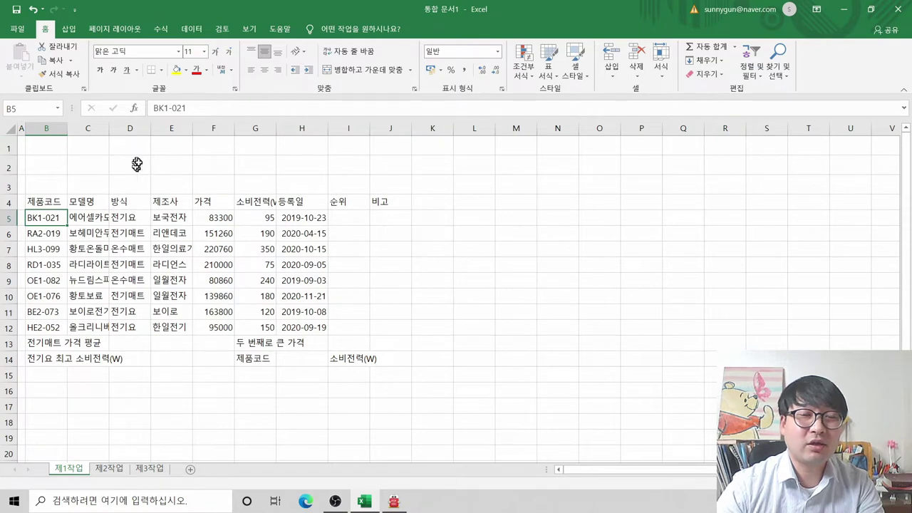
# Check the 소비전력(W) header's layout in the exam PDF and select the matching cell G4 in the workbook
pyautogui.hotkey('alt', 'Tab')
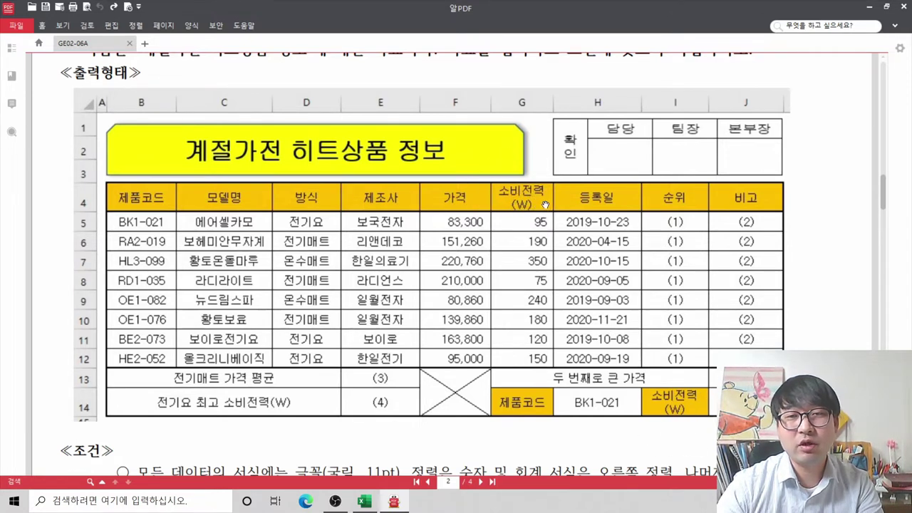
pyautogui.hotkey('alt', 'Tab')
pyautogui.click(256, 202)
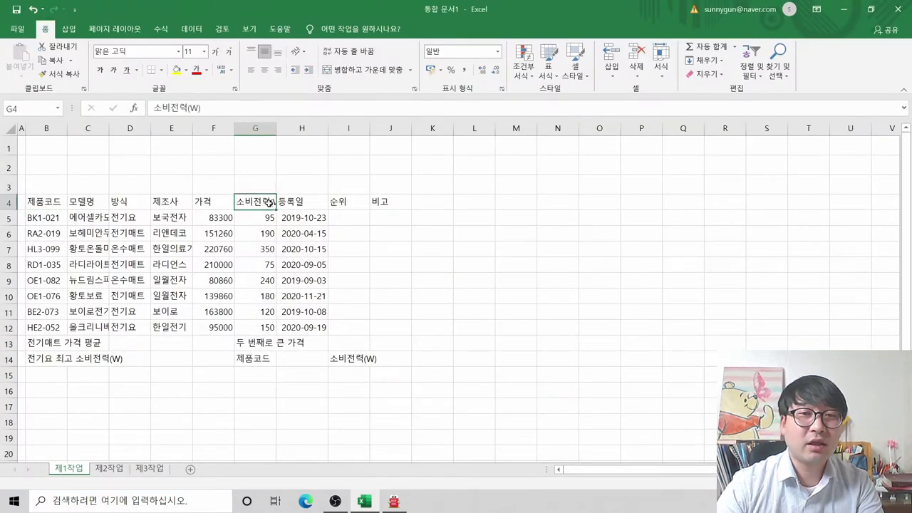
pyautogui.doubleClick(270, 203)
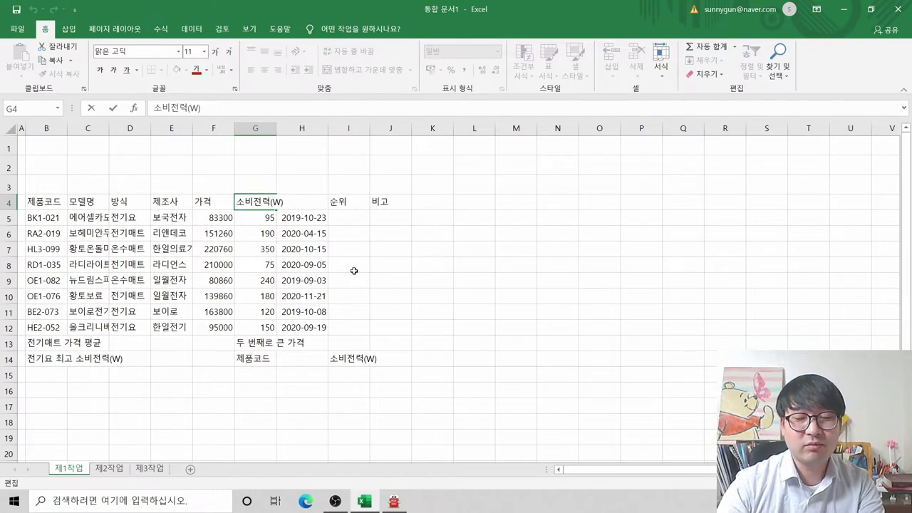
pyautogui.press('Return')
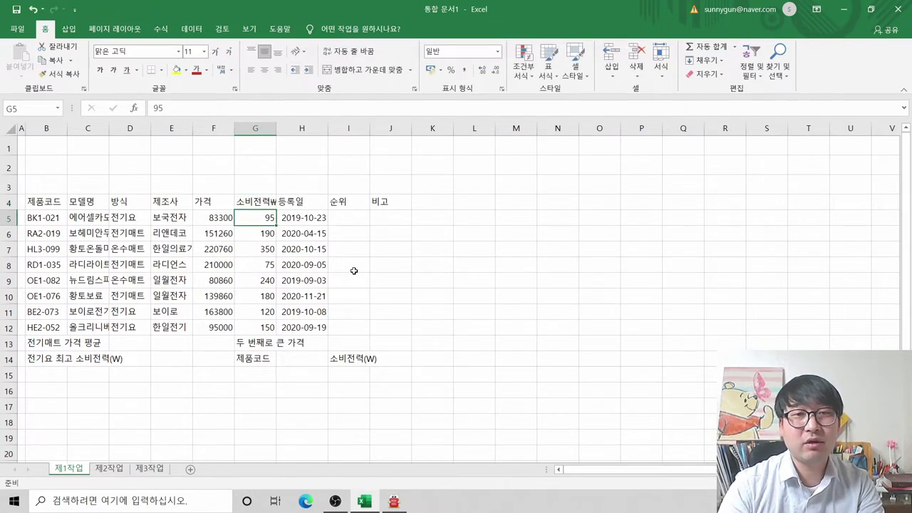
pyautogui.press('Up')
pyautogui.press('F2')
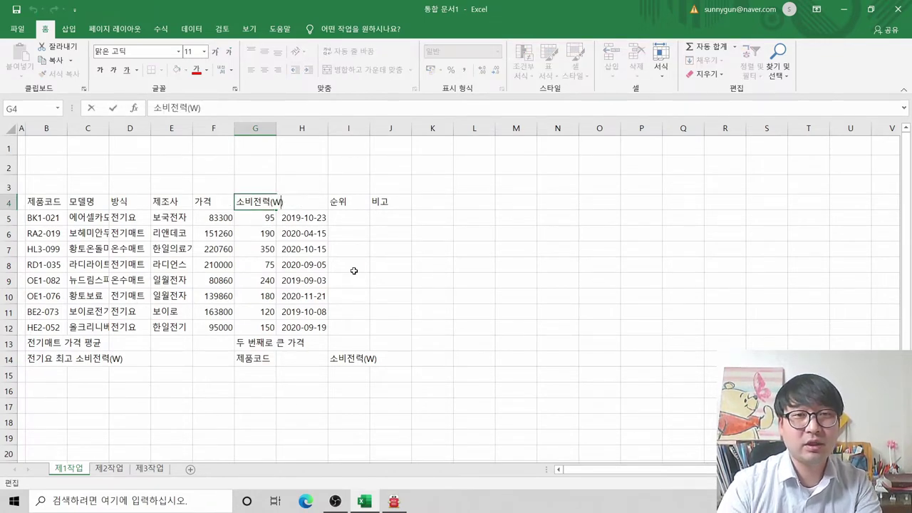
pyautogui.press('Return')
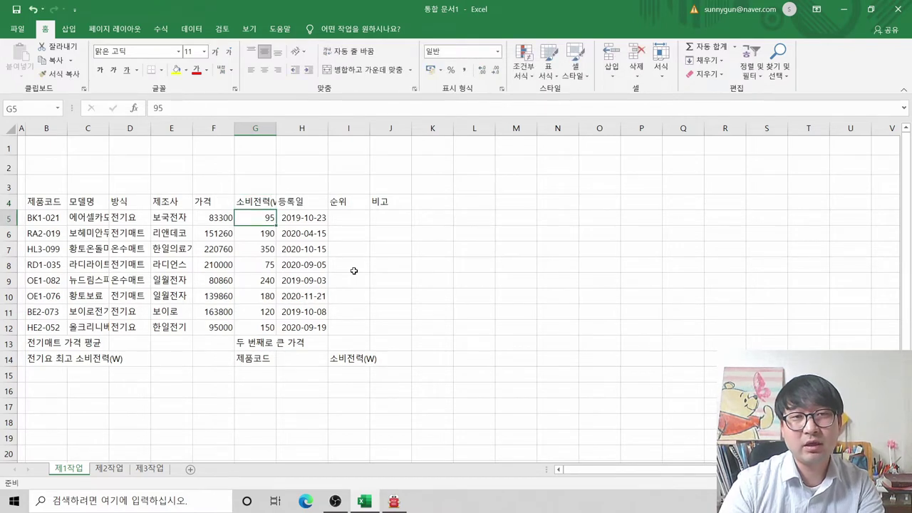
# Insert a line break inside header cell G4 so that 소비전력 and (W) are on separate lines
pyautogui.press('Up')
pyautogui.press('F2')
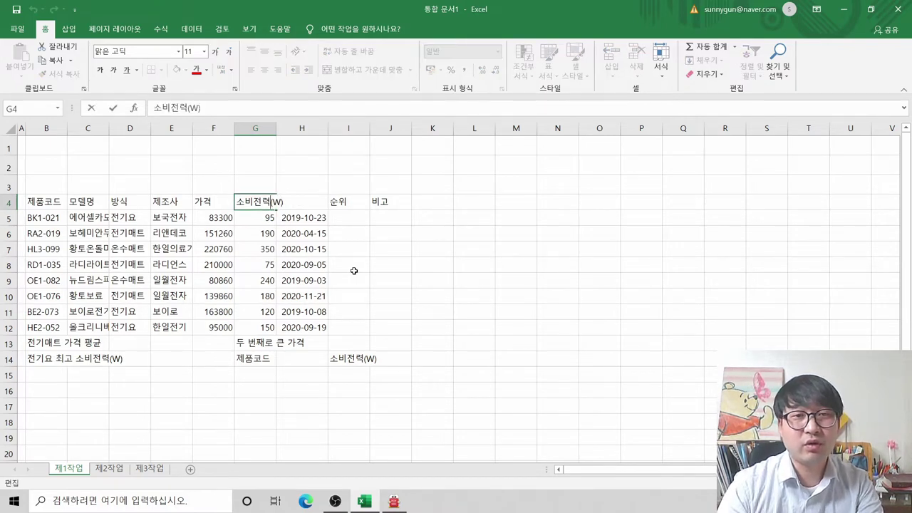
pyautogui.press('Right')
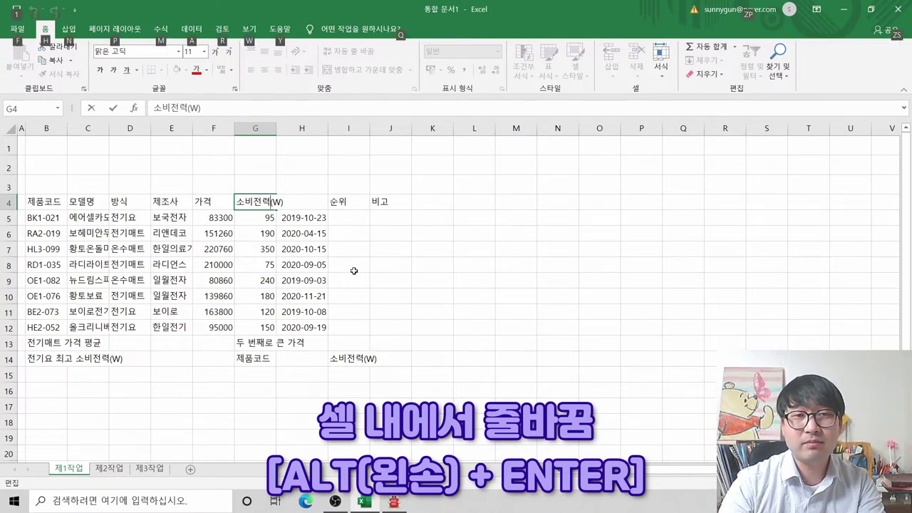
pyautogui.hotkey('alt', 'Return')
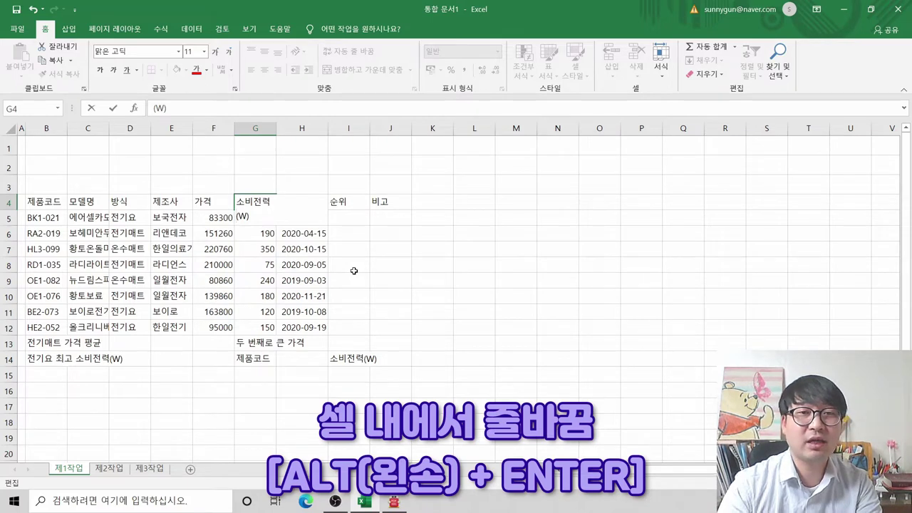
pyautogui.press('Return')
pyautogui.press('Up')
pyautogui.press('Down')
pyautogui.press('Up')
pyautogui.press('Down')
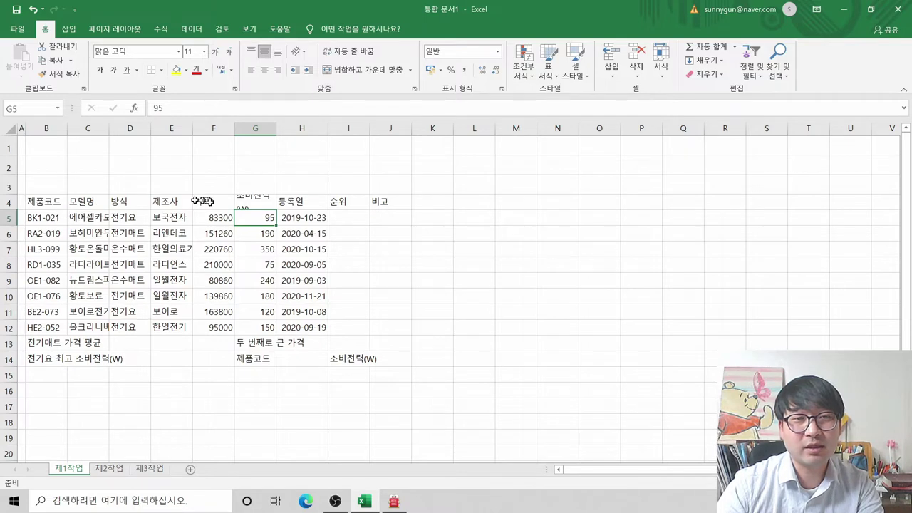
# Compare row 4 with the exam PDF and autofit its height to the two-line 소비전력 (W) header
pyautogui.click(250, 206)
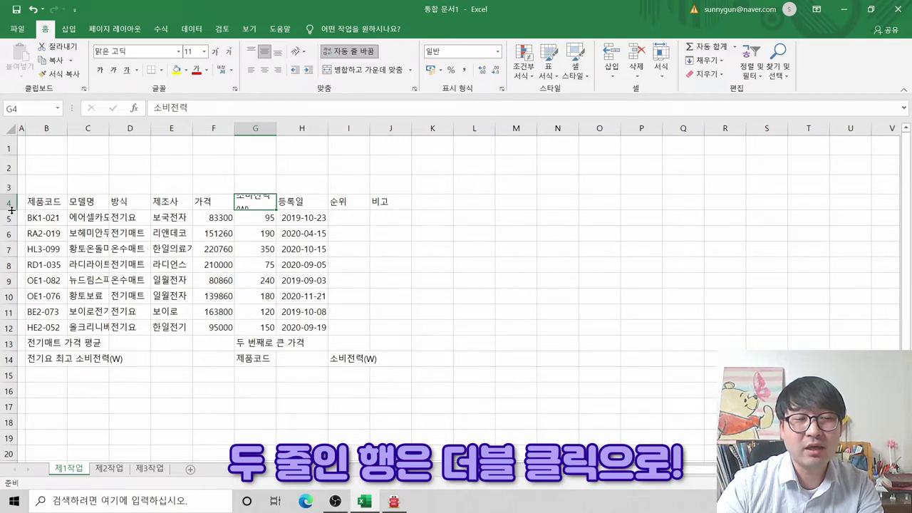
pyautogui.moveTo(11, 210); pyautogui.dragTo(5, 339)
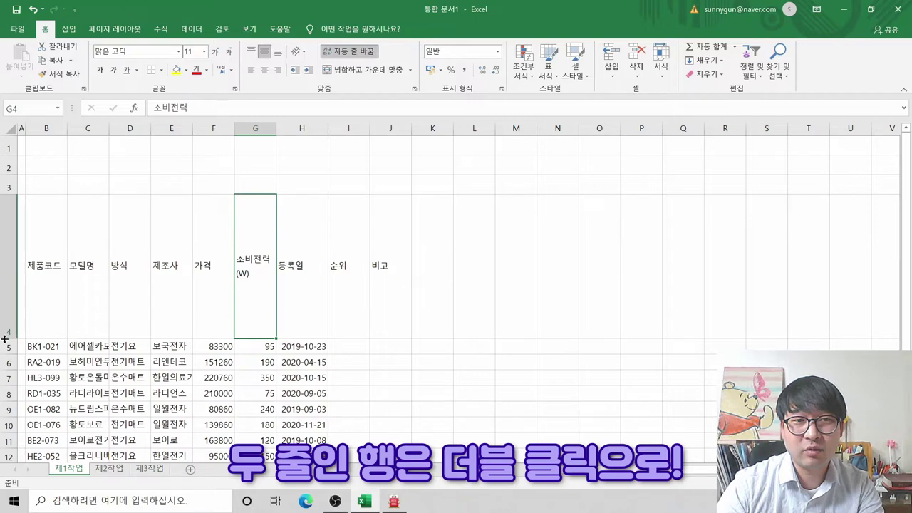
pyautogui.hotkey('alt', 'Tab')
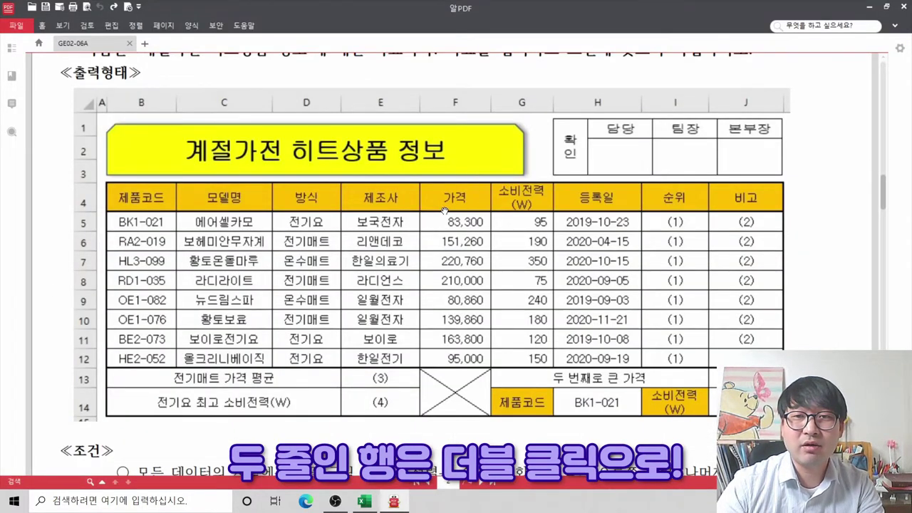
pyautogui.hotkey('alt', 'Tab')
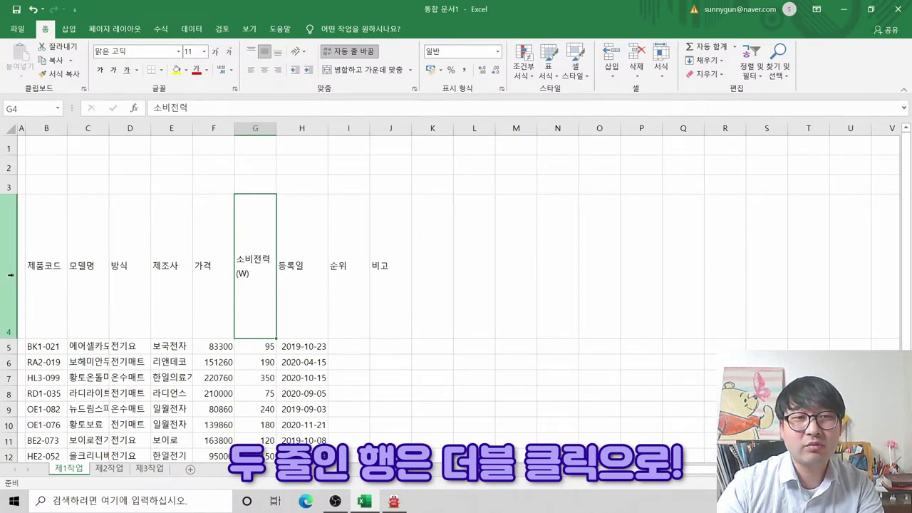
pyautogui.doubleClick(10, 335)
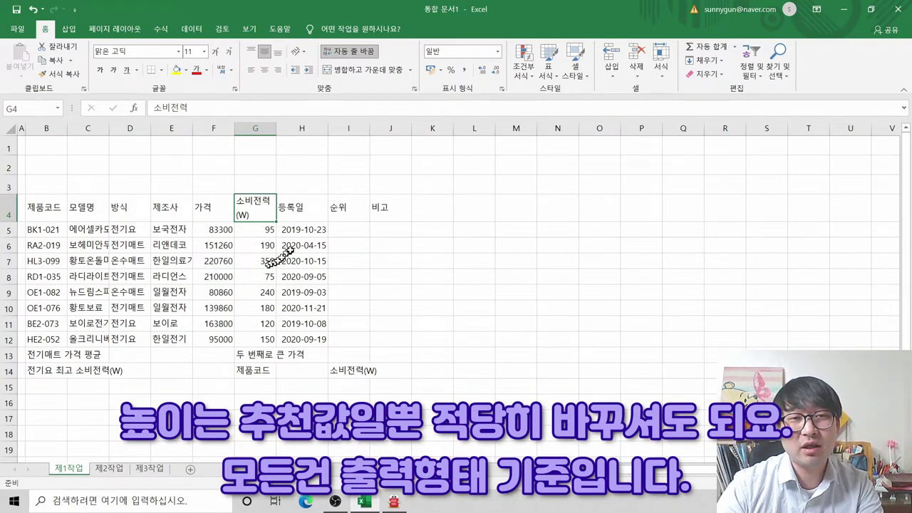
# Copy the two-line header from G4 over the 소비전력(W) label in I14 and enlarge row 14 to fit both lines
pyautogui.click(344, 370)
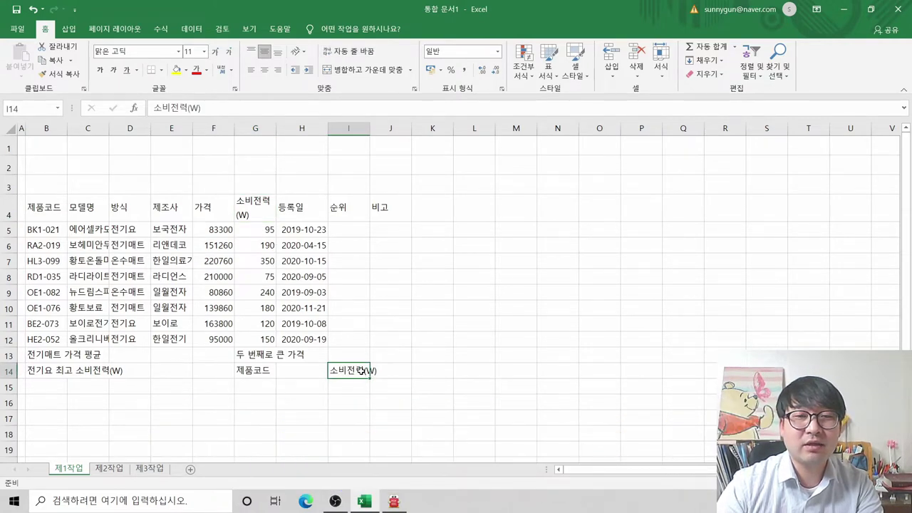
pyautogui.click(249, 208)
pyautogui.hotkey('ctrl', 'c')
pyautogui.click(345, 371)
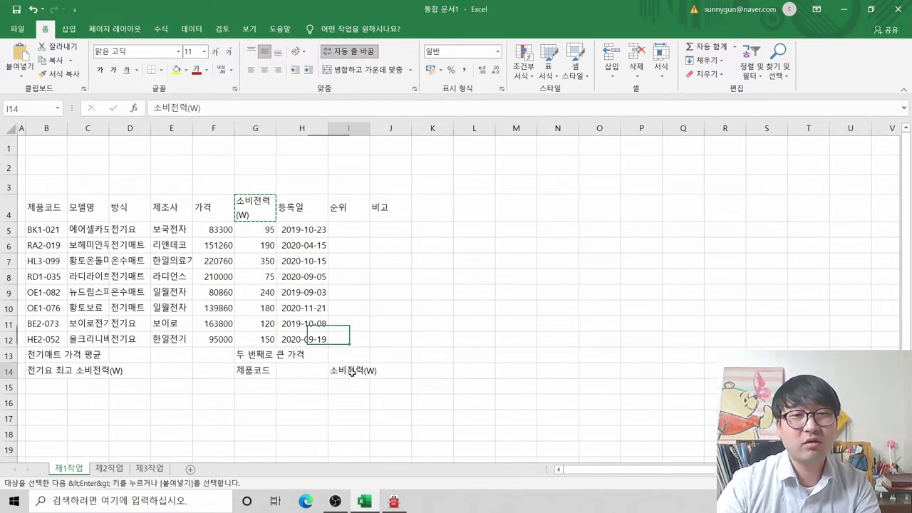
pyautogui.hotkey('ctrl', 'v')
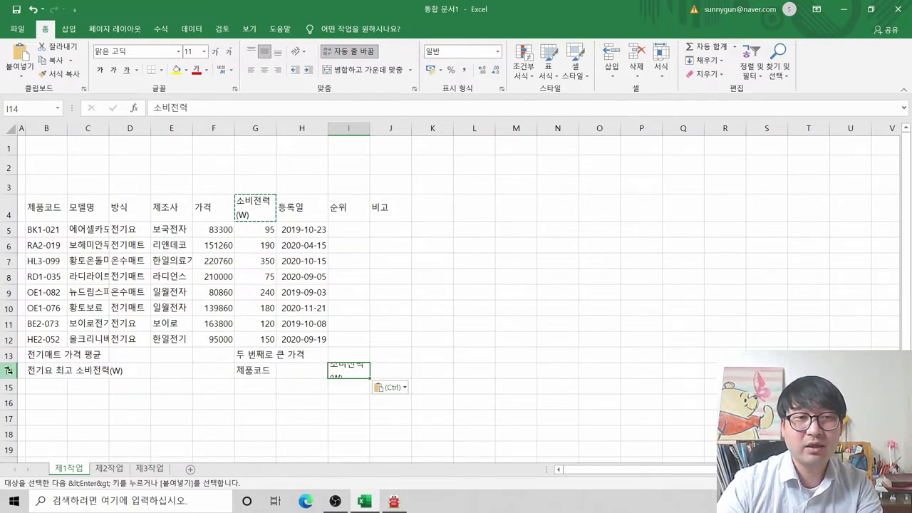
pyautogui.moveTo(7, 378); pyautogui.dragTo(7, 390)
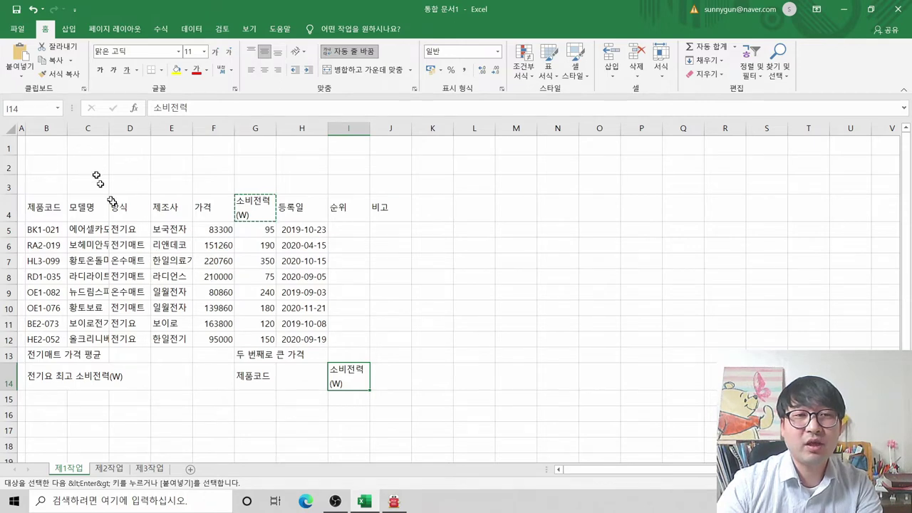
# Compare the product table with the exam PDF's output layout and clear the pending copy of G4
pyautogui.hotkey('alt', 'Tab')
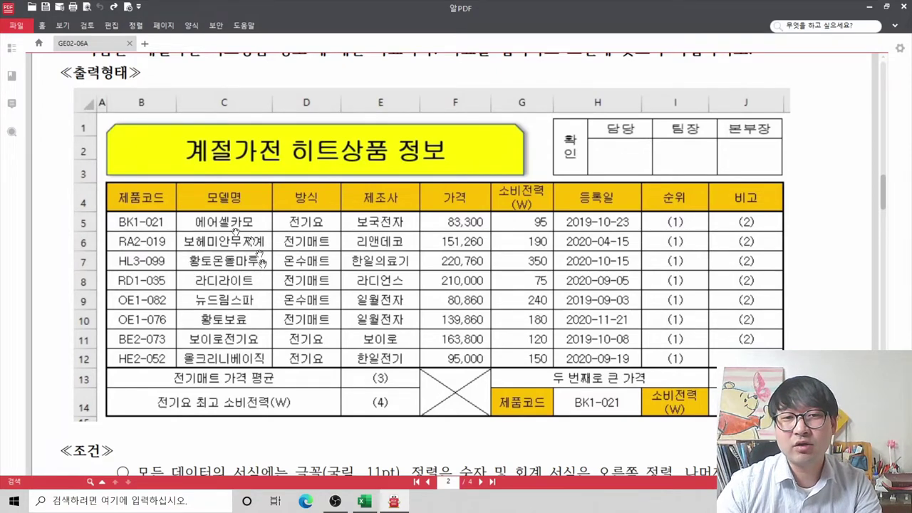
pyautogui.hotkey('alt', 'Tab')
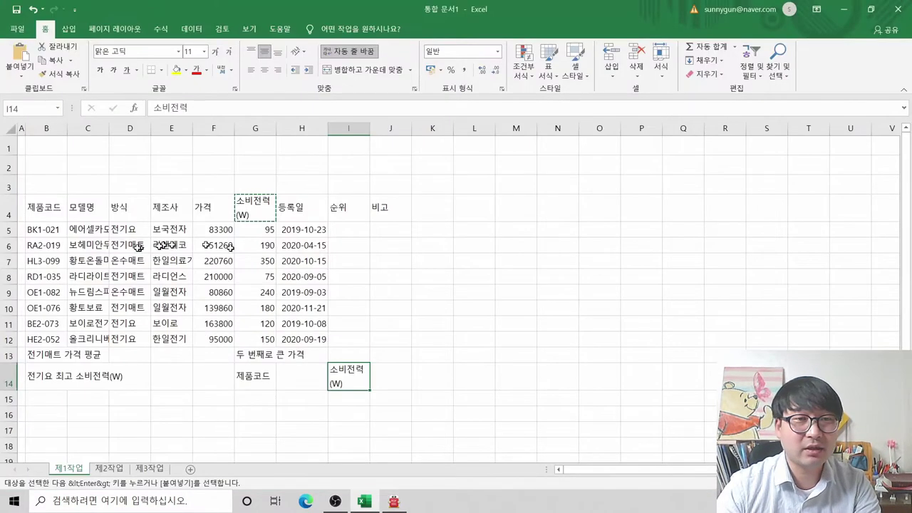
pyautogui.hotkey('alt', 'Tab')
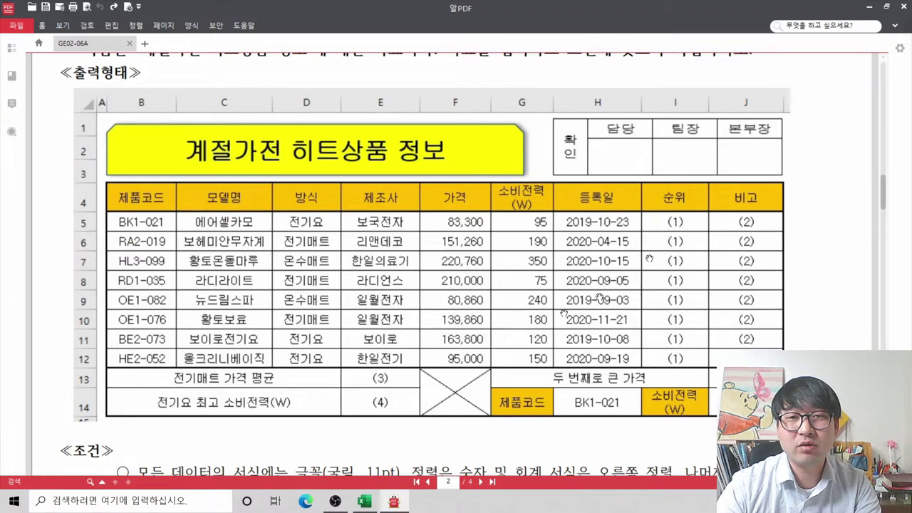
pyautogui.hotkey('alt', 'Tab')
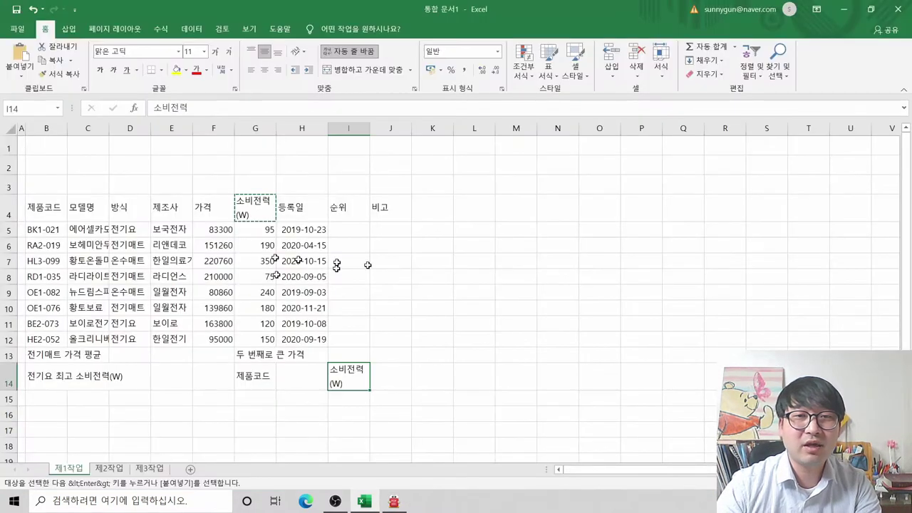
pyautogui.press('Escape')
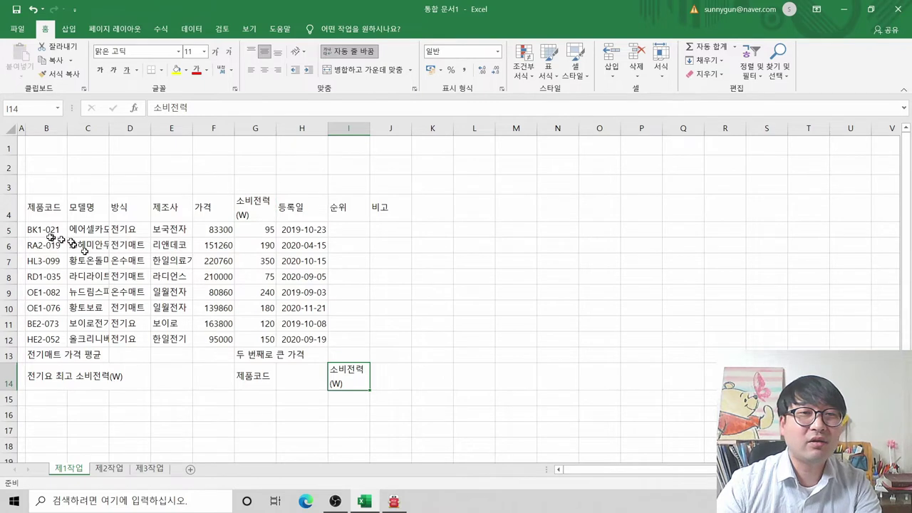
# Hide the worksheet's gridlines and show them again
pyautogui.click(43, 229)
pyautogui.click(248, 29)
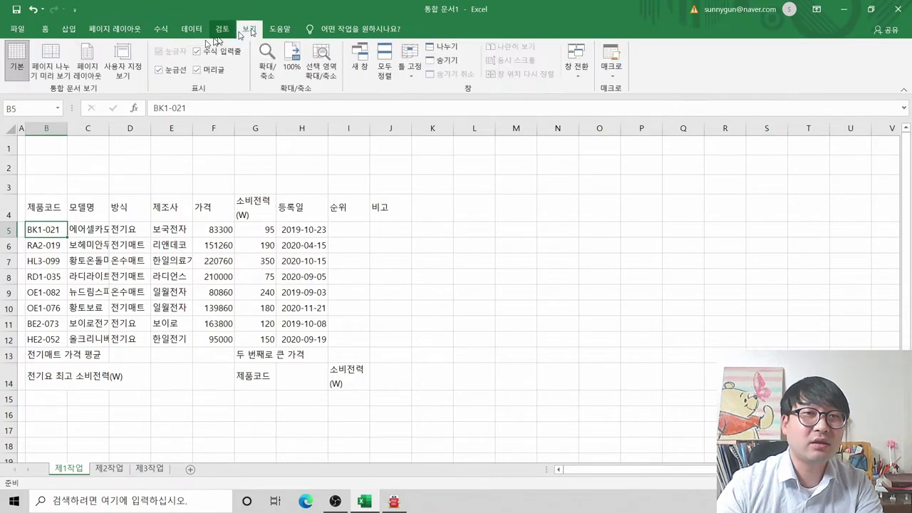
pyautogui.click(160, 69)
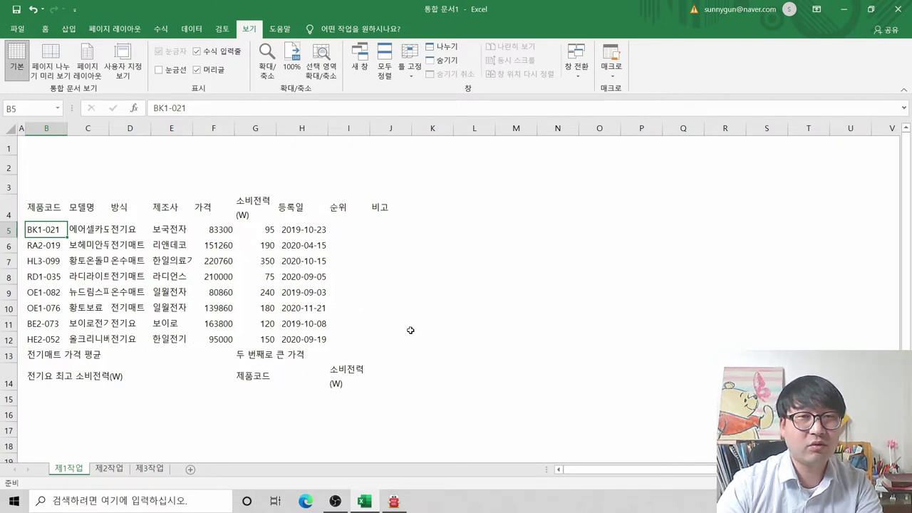
pyautogui.click(158, 70)
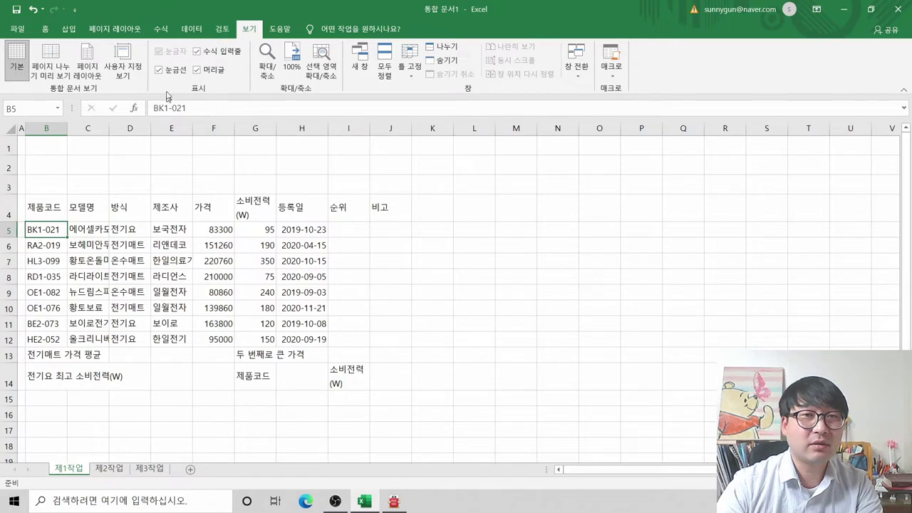
pyautogui.click(45, 29)
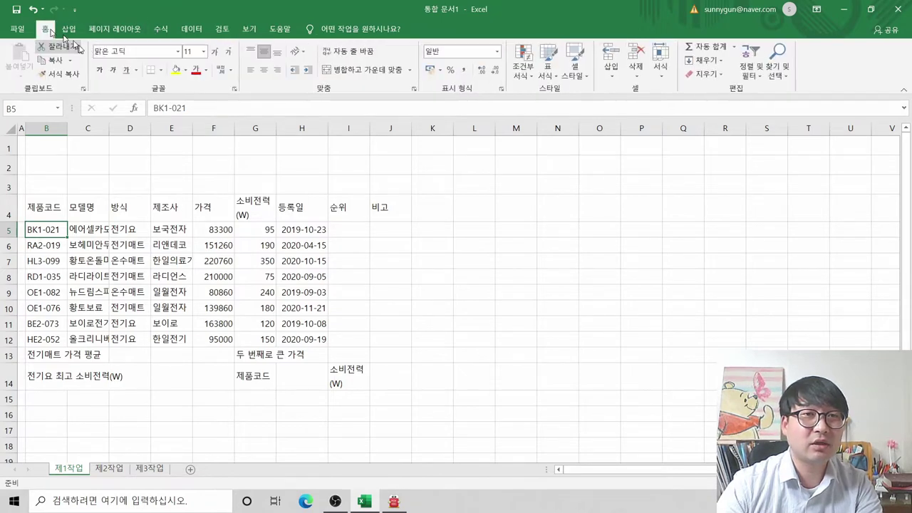
# Select the table range B4:J14 and examine its border layout in the exam PDF
pyautogui.scroll(1, 182, 302)
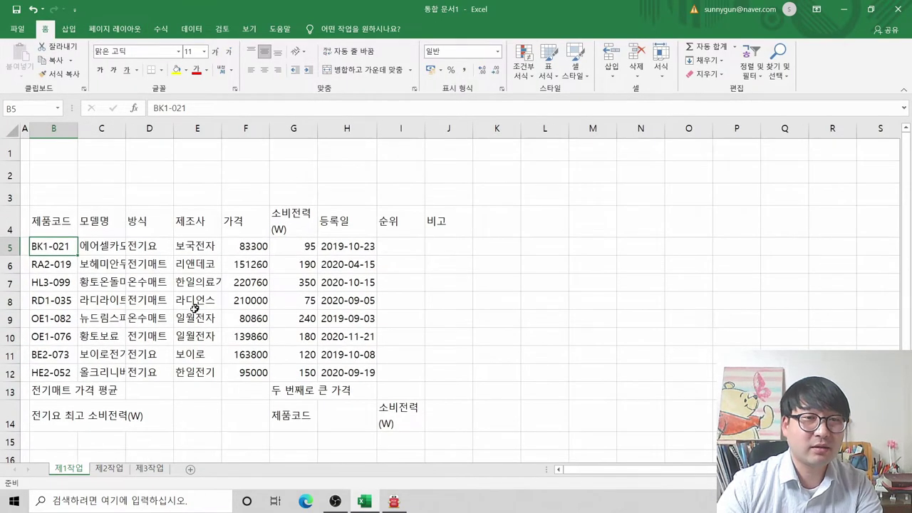
pyautogui.scroll(-1, 195, 307)
pyautogui.moveTo(59, 154); pyautogui.dragTo(450, 358)
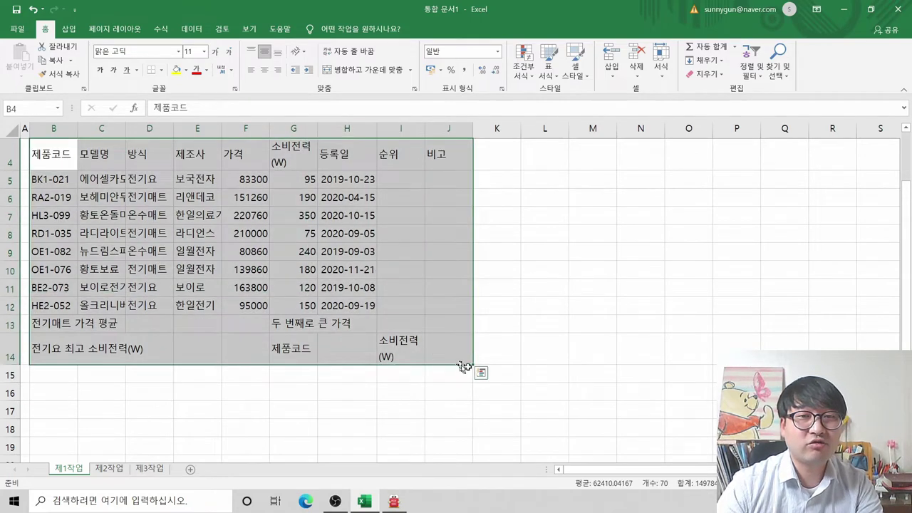
pyautogui.scroll(1, 480, 372)
pyautogui.hotkey('alt', 'Tab')
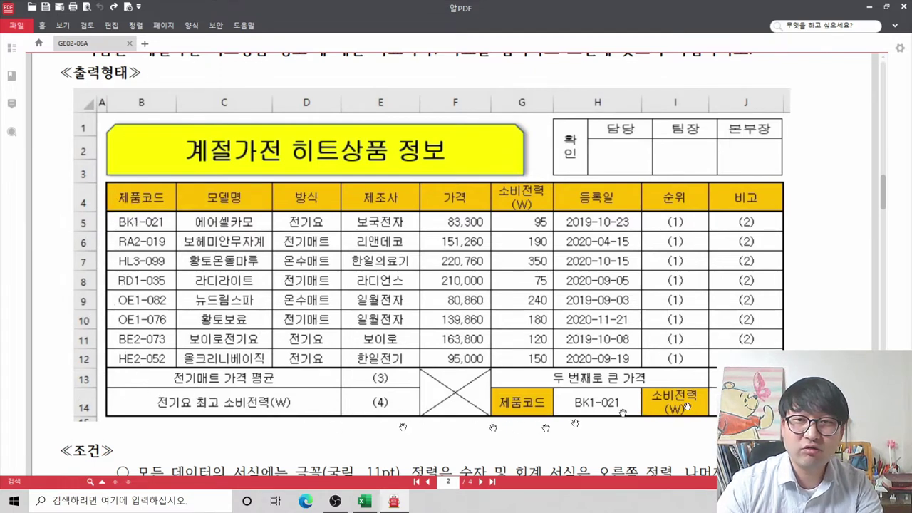
pyautogui.scroll(-1, 358, 216)
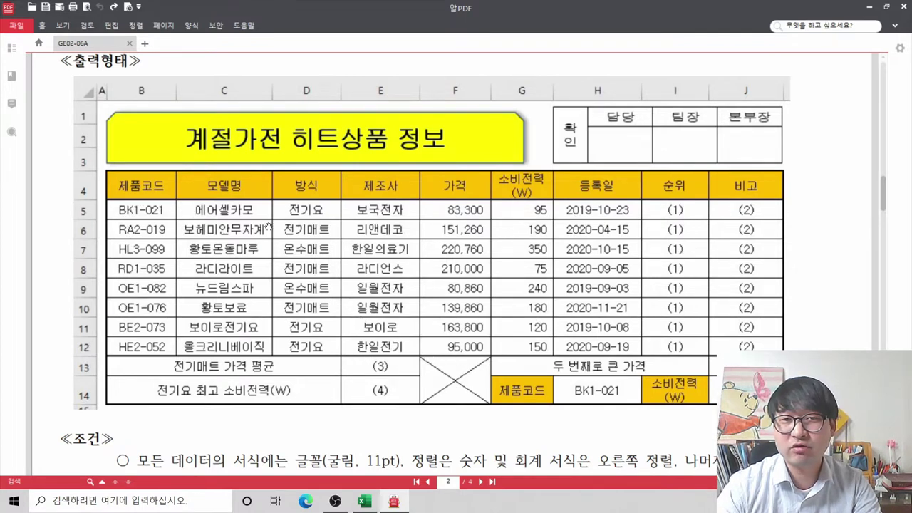
pyautogui.click(459, 389)
pyautogui.click(459, 389)
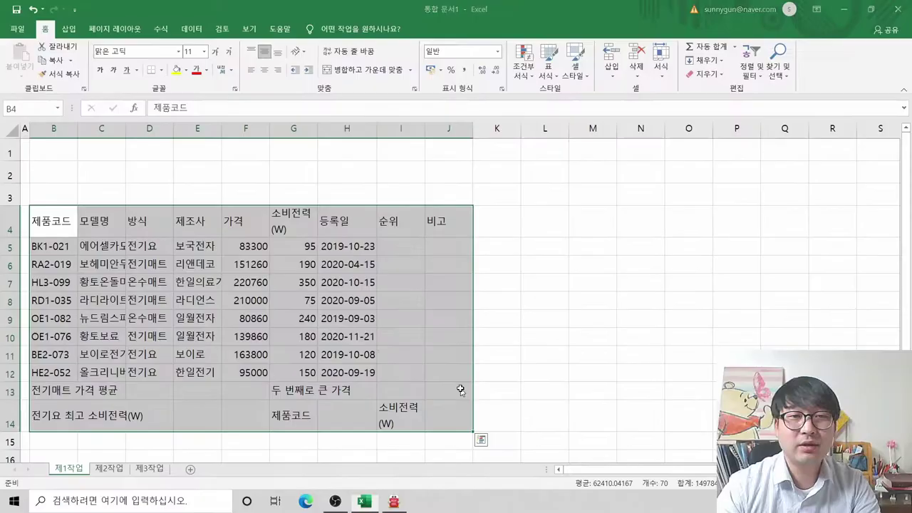
# Select the table range B4:J14 and apply all borders (모든 테두리) to it
pyautogui.click(192, 264)
pyautogui.moveTo(47, 226); pyautogui.dragTo(438, 418)
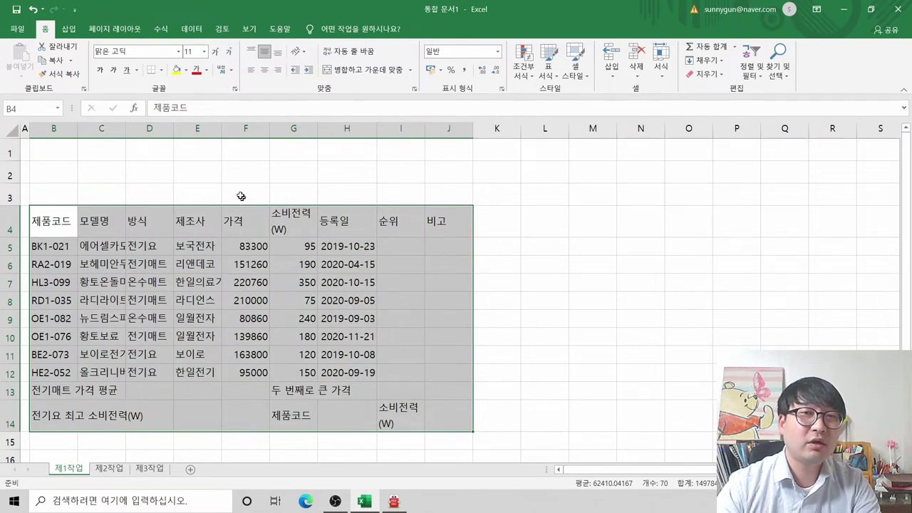
pyautogui.hotkey('ctrl', 'q')
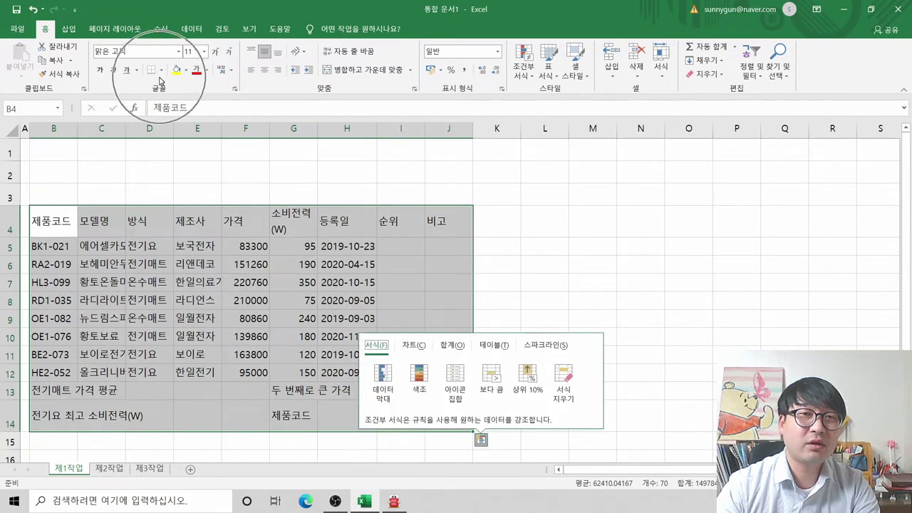
pyautogui.click(162, 70)
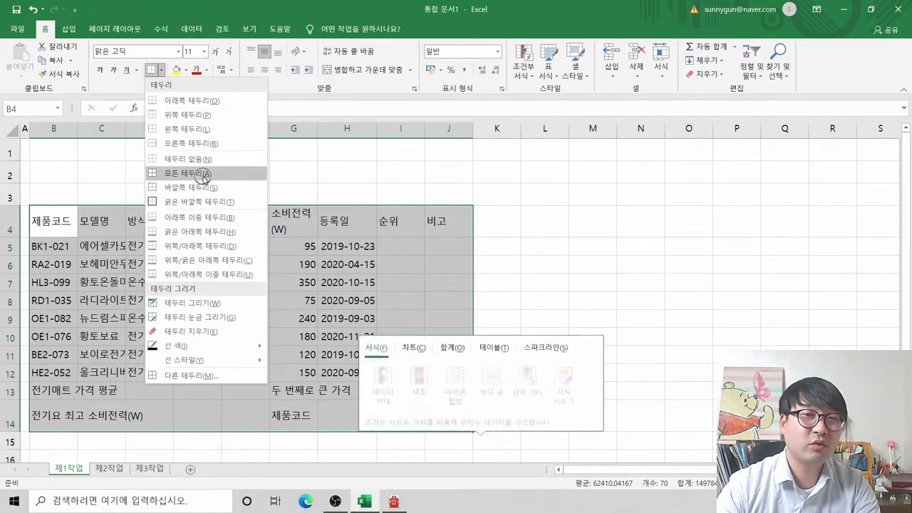
pyautogui.click(203, 176)
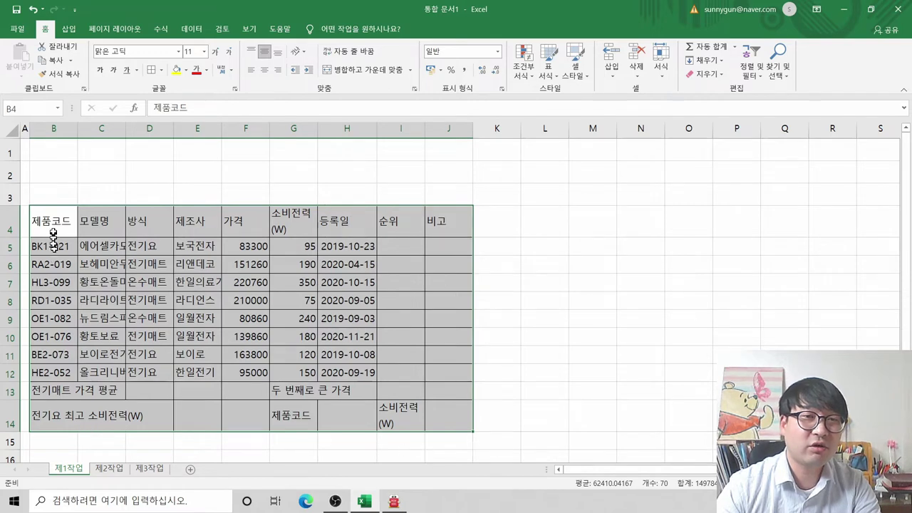
# Add a thick outside border (굵은 바깥쪽 테두리) around the whole table B4:J14
pyautogui.click(162, 70)
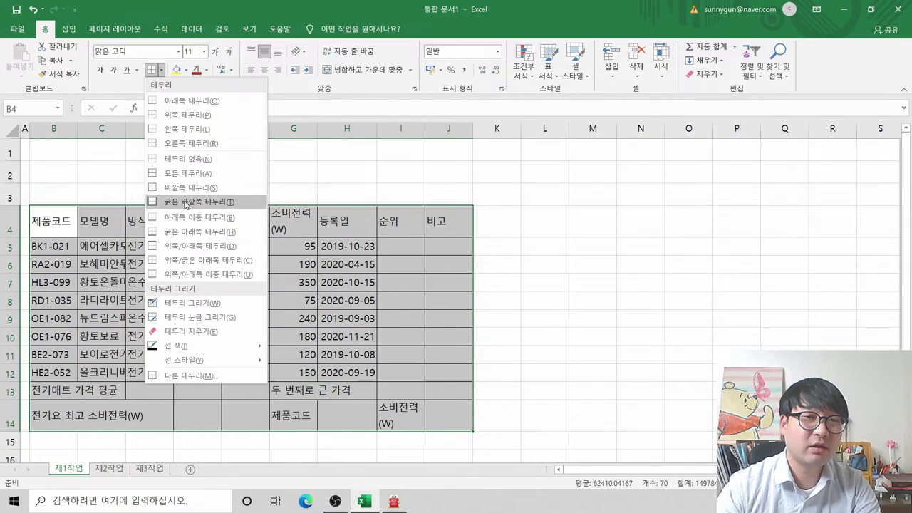
pyautogui.click(186, 203)
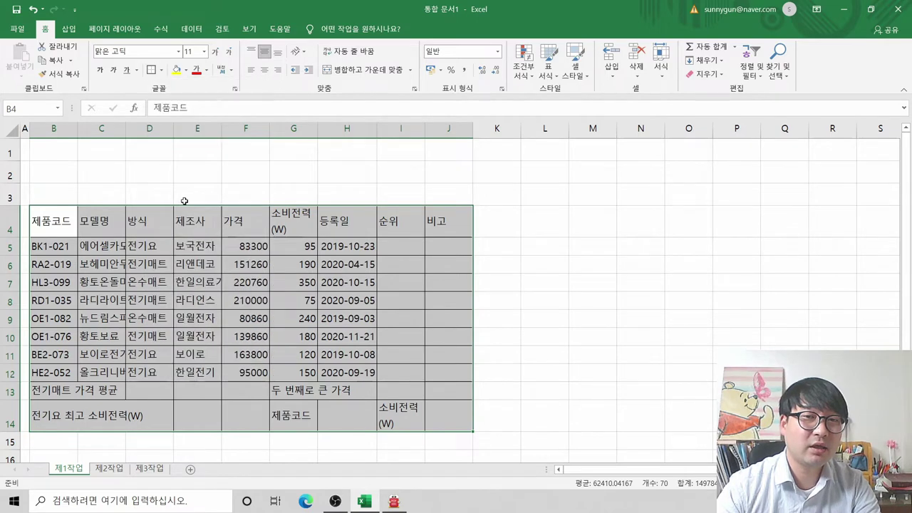
pyautogui.doubleClick(187, 269)
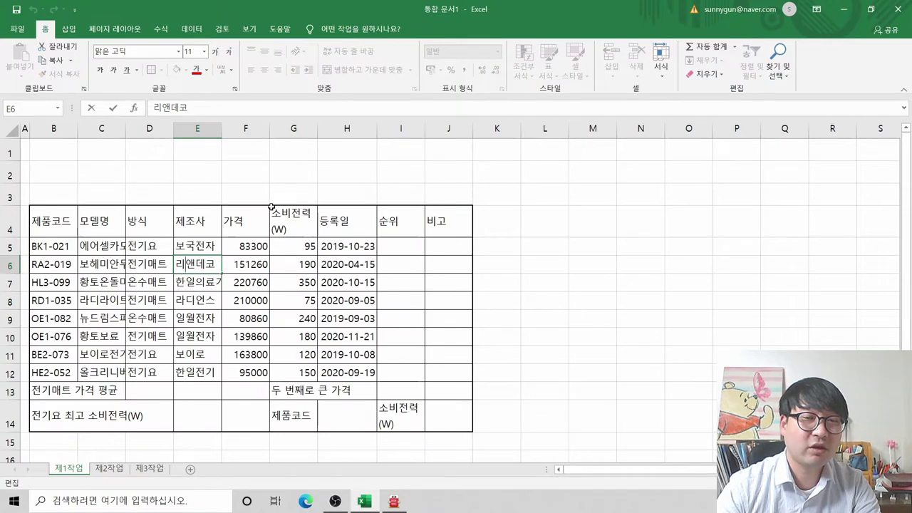
# Check the heavier dividing lines in the exam PDF and give the data rows B5:J12 a thick outside border
pyautogui.hotkey('alt', 'Tab')
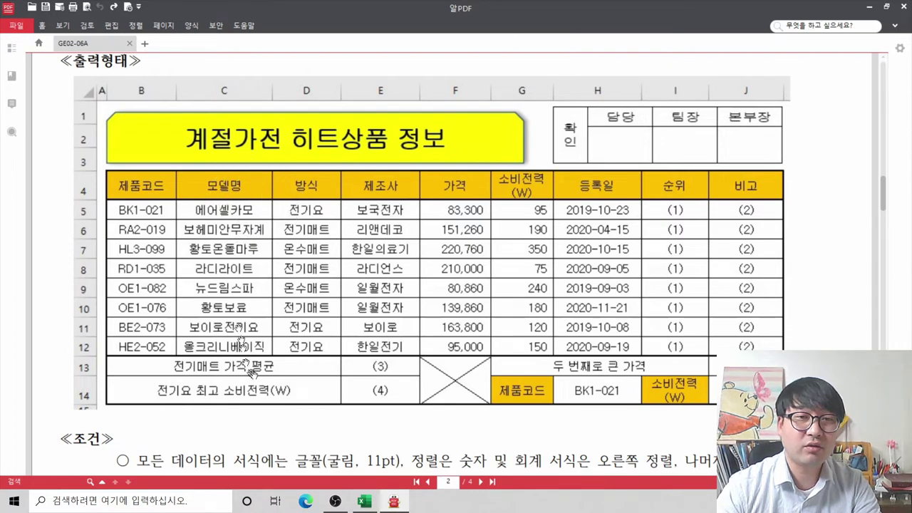
pyautogui.click(364, 501)
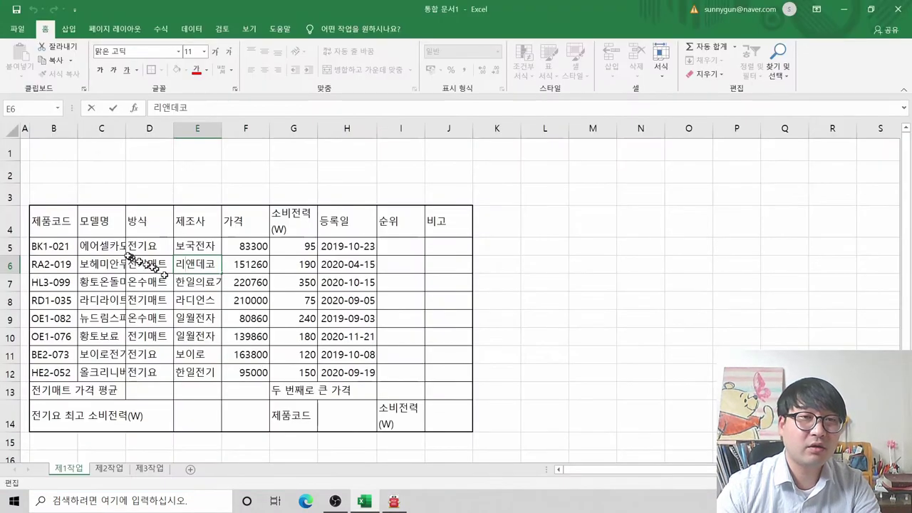
pyautogui.moveTo(70, 247); pyautogui.dragTo(444, 370)
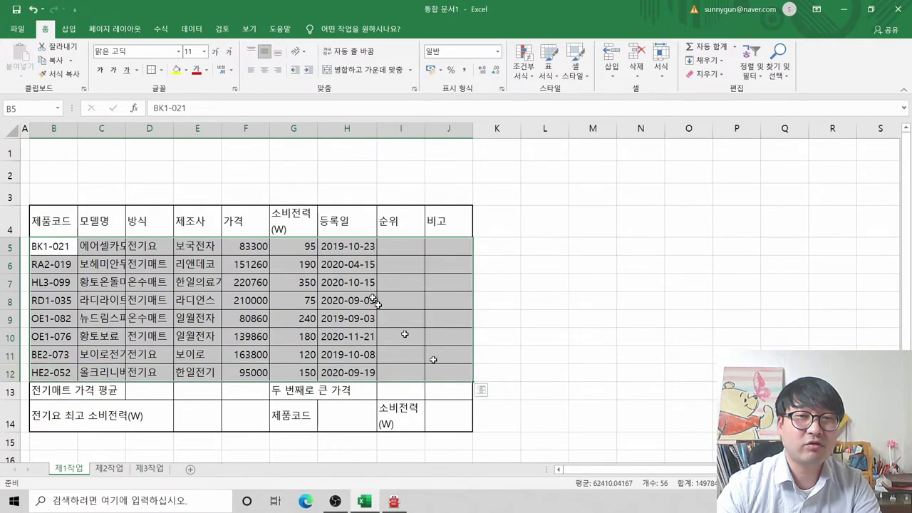
pyautogui.hotkey('alt', 'Tab')
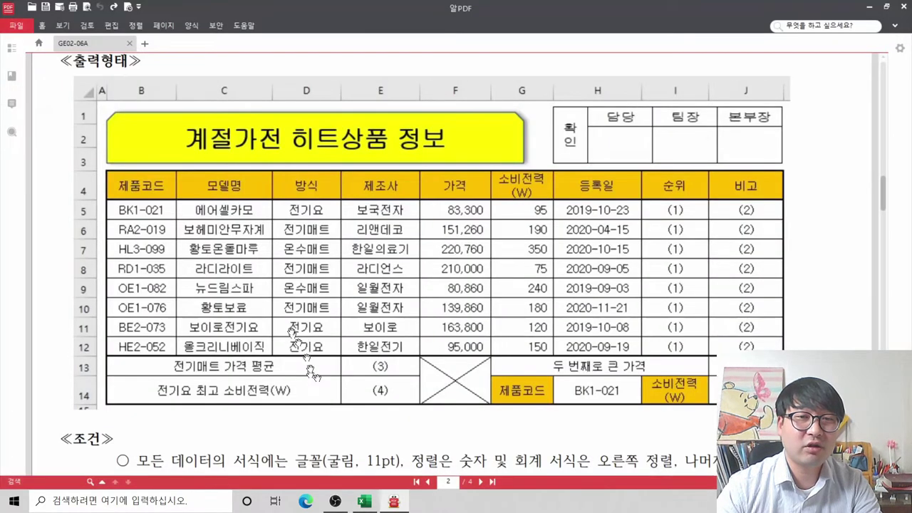
pyautogui.hotkey('alt', 'Tab')
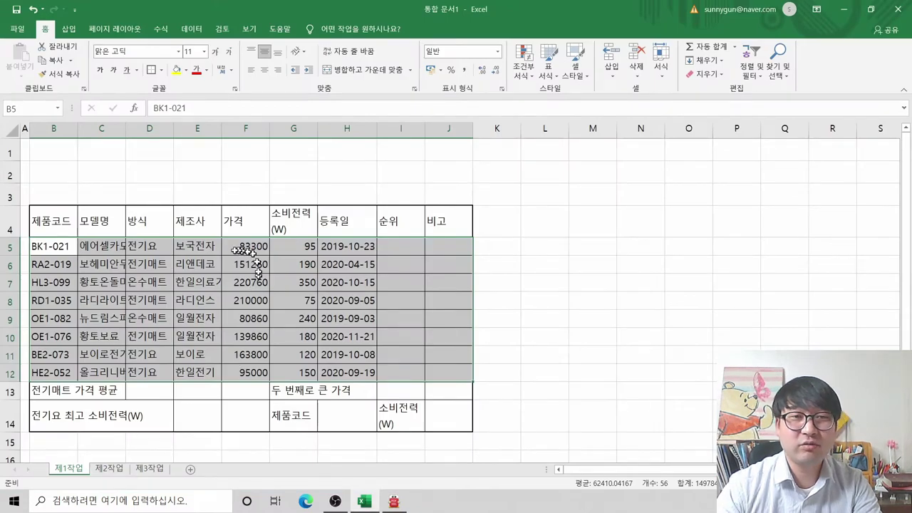
pyautogui.click(161, 71)
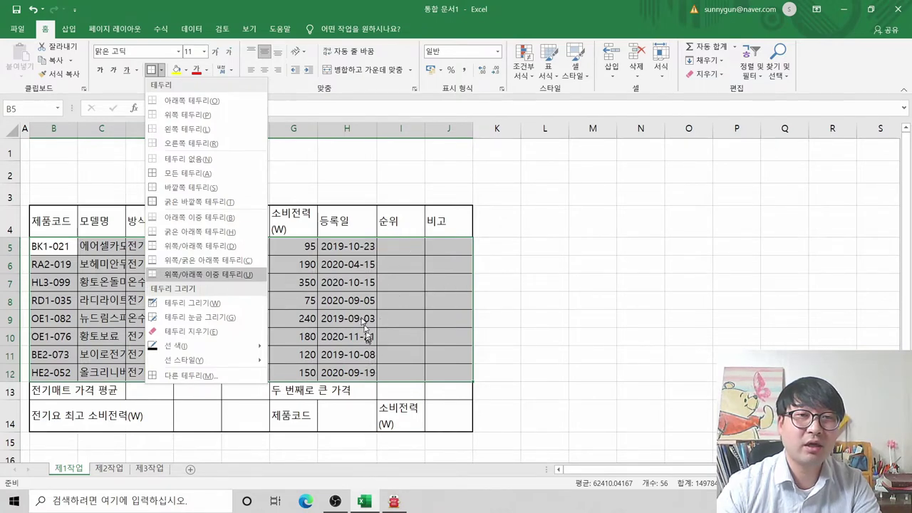
pyautogui.click(197, 204)
pyautogui.click(346, 300)
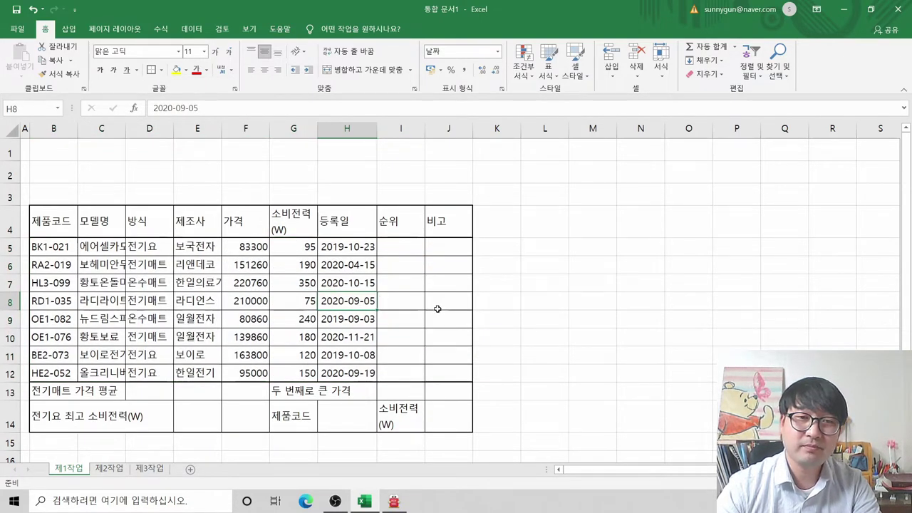
# Examine which cells in rows 13 and 14 are merged in the exam PDF and select the matching range F13:F14
pyautogui.hotkey('alt', 'Tab')
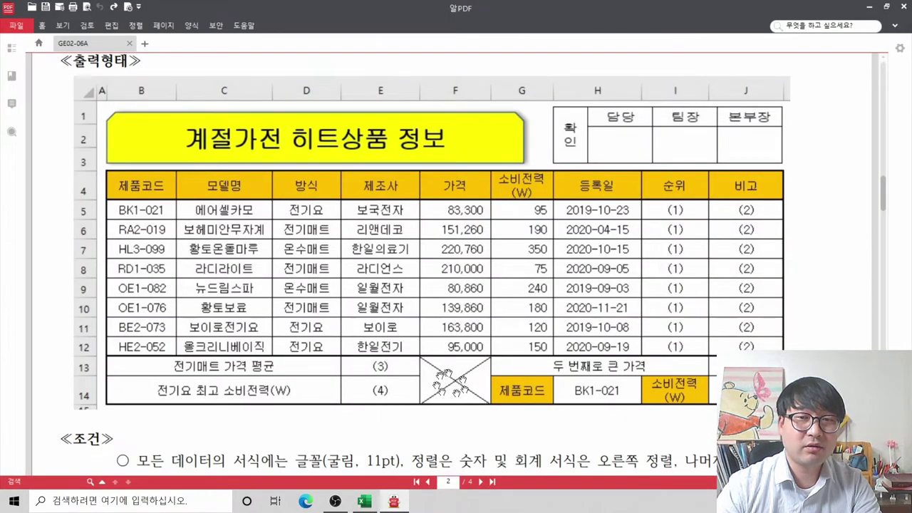
pyautogui.hotkey('alt', 'Tab')
pyautogui.moveTo(251, 396); pyautogui.dragTo(245, 415)
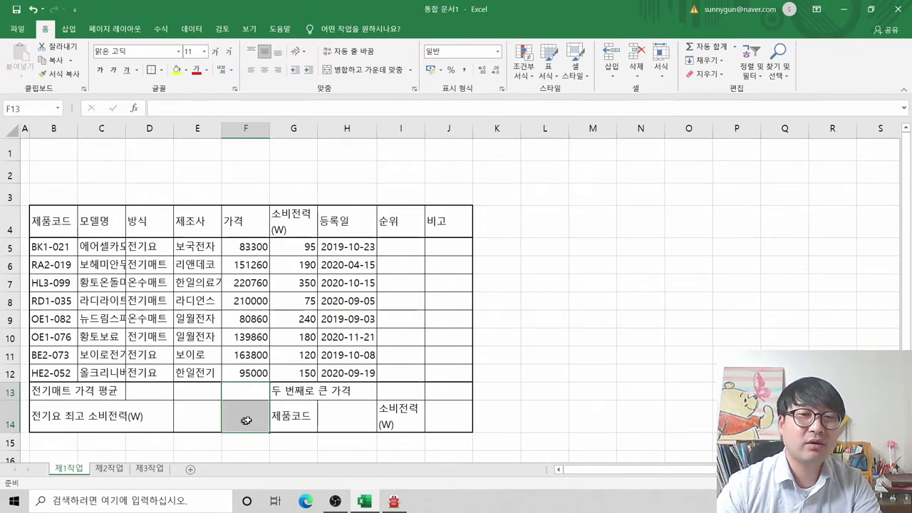
pyautogui.hotkey('alt', 'Tab')
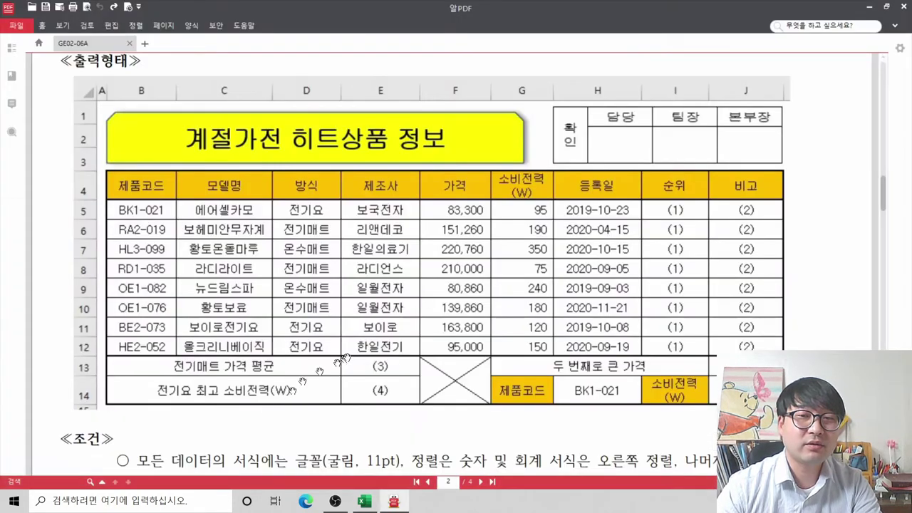
pyautogui.click(454, 384)
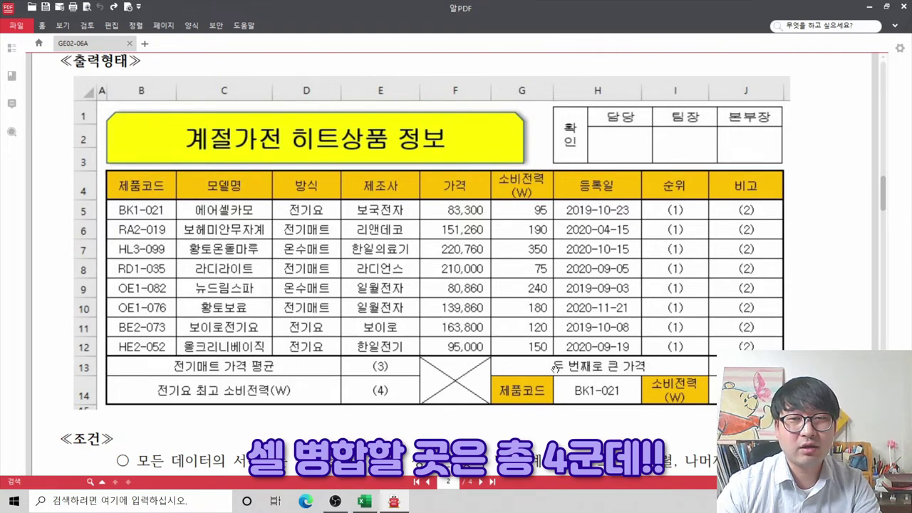
pyautogui.hotkey('alt', 'Tab')
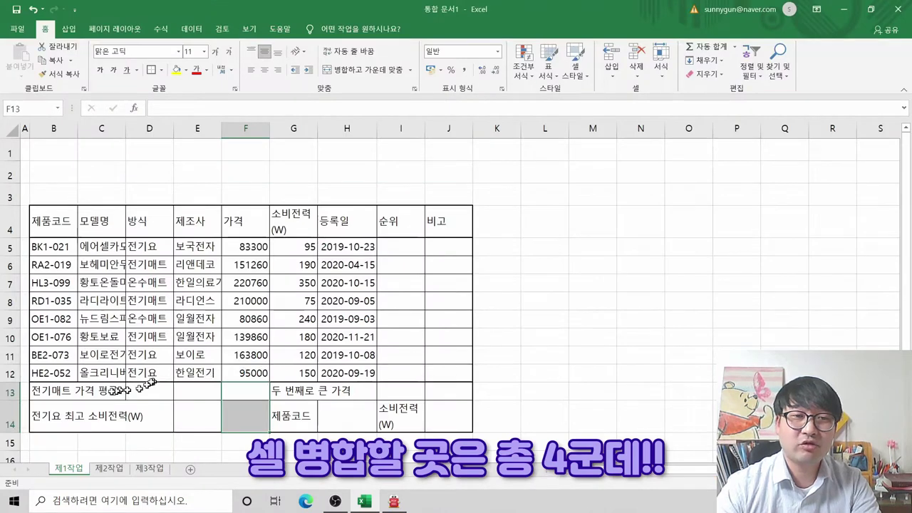
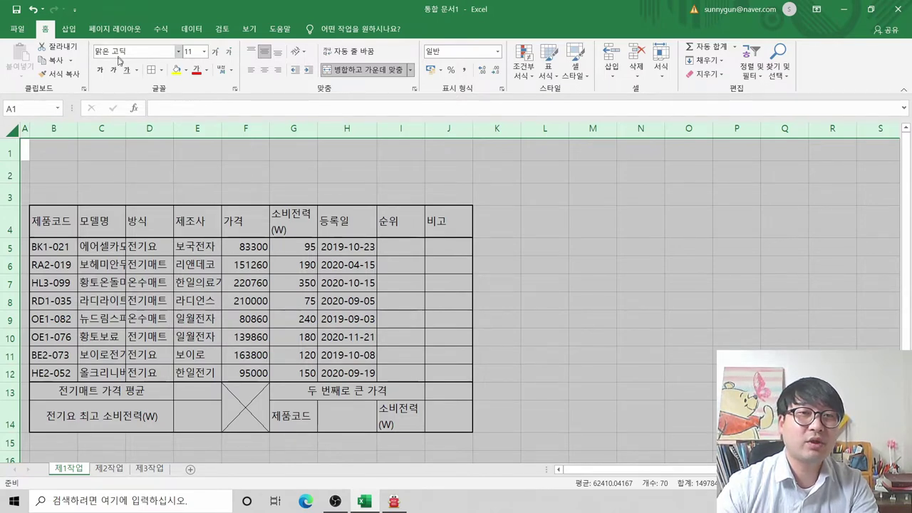
# Set the whole sheet's font to 굴림 and check the required font size in the exam PDF
pyautogui.click(179, 52)
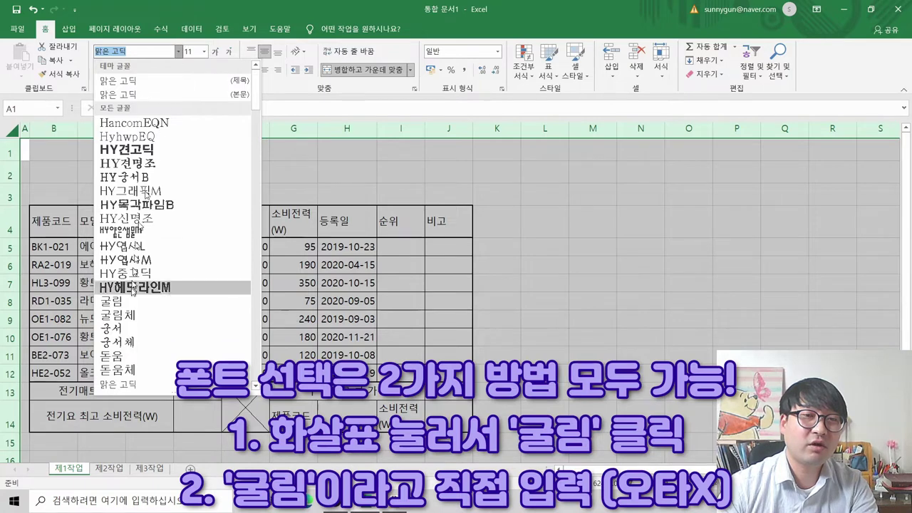
pyautogui.press('Escape')
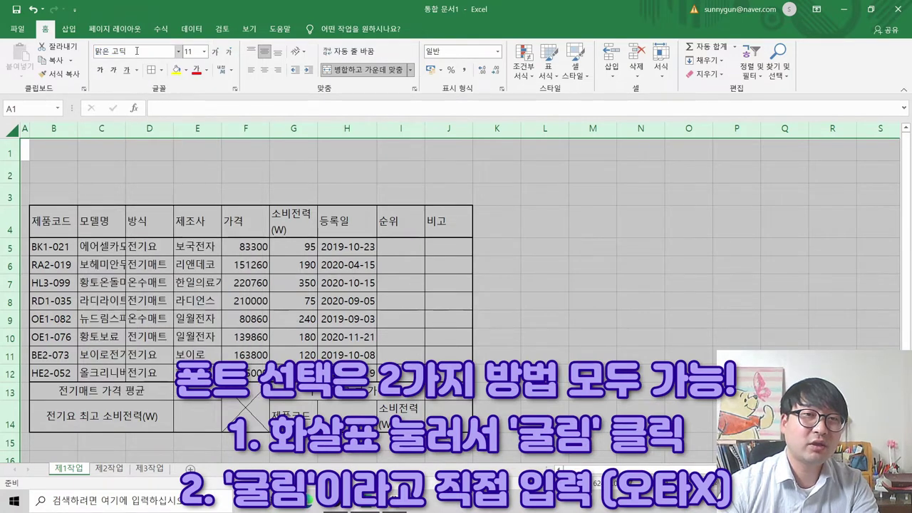
pyautogui.write('굴')
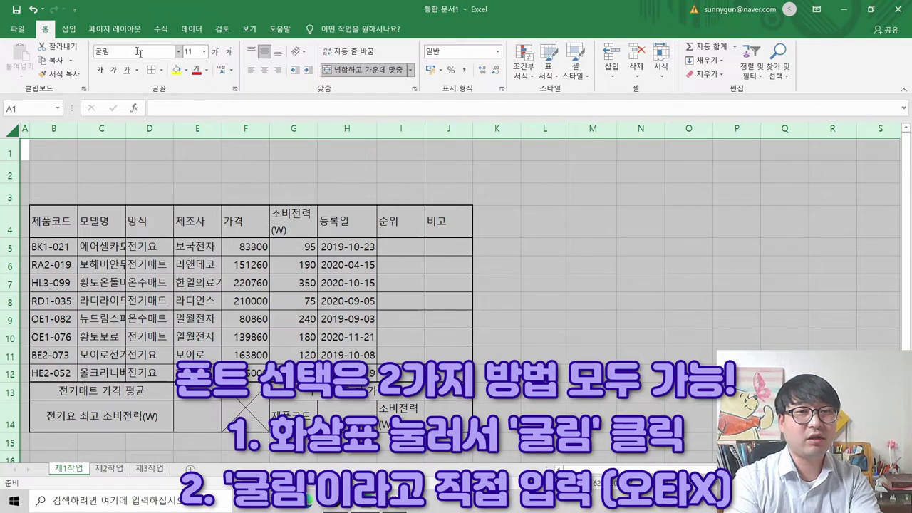
pyautogui.write('림')
pyautogui.press('Return')
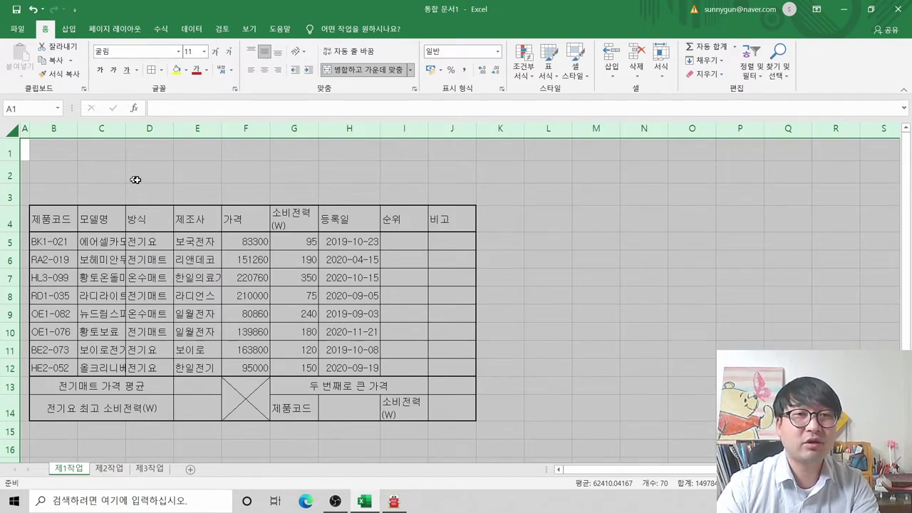
pyautogui.hotkey('alt', 'Tab')
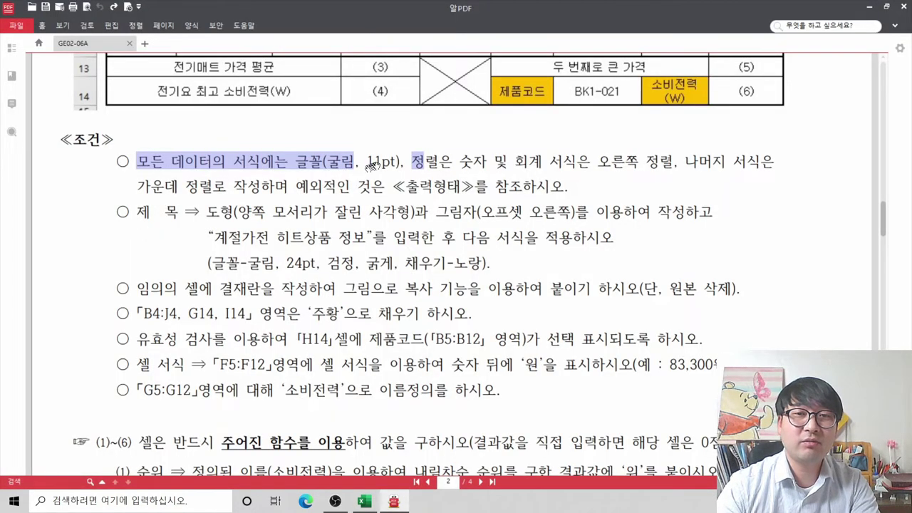
pyautogui.hotkey('alt', 'Tab')
pyautogui.hotkey('ctrl', 'a')
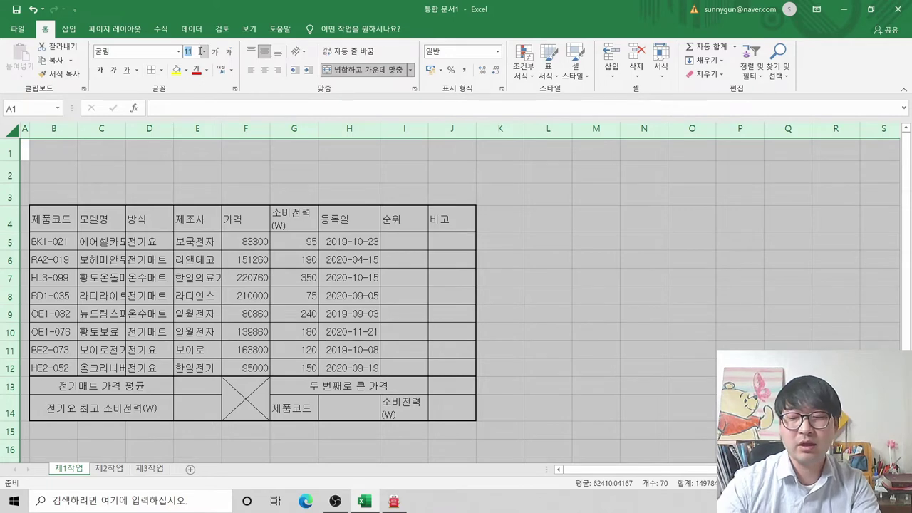
# Switch to the exam PDF and strike through the selected font condition under 조건 as completed
pyautogui.hotkey('alt', 'Tab')
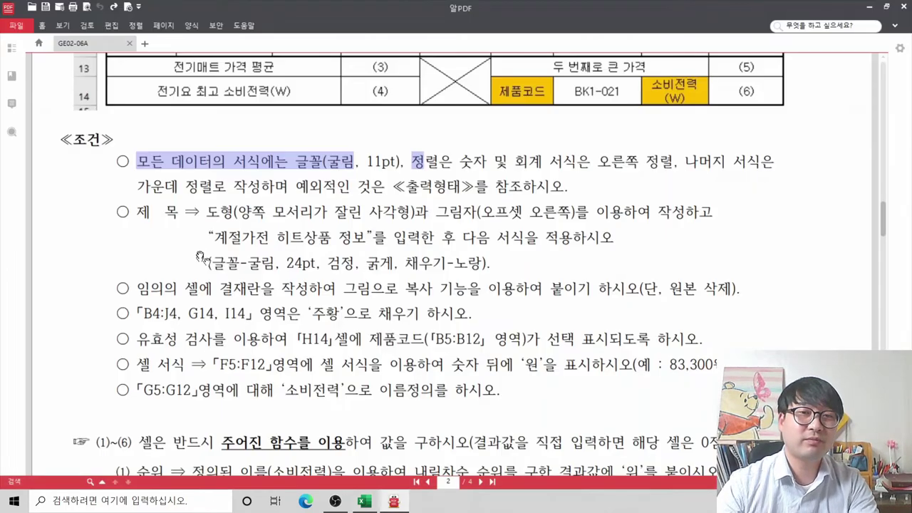
pyautogui.rightClick(294, 161)
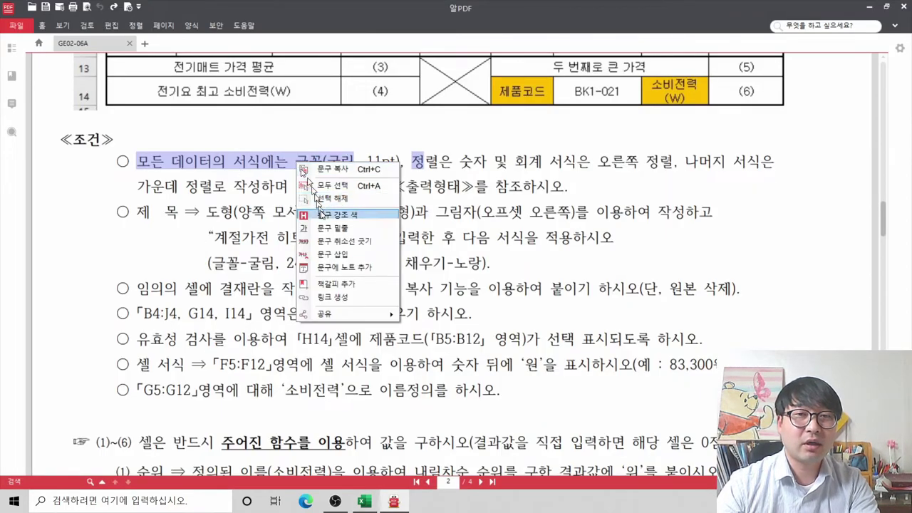
pyautogui.click(325, 230)
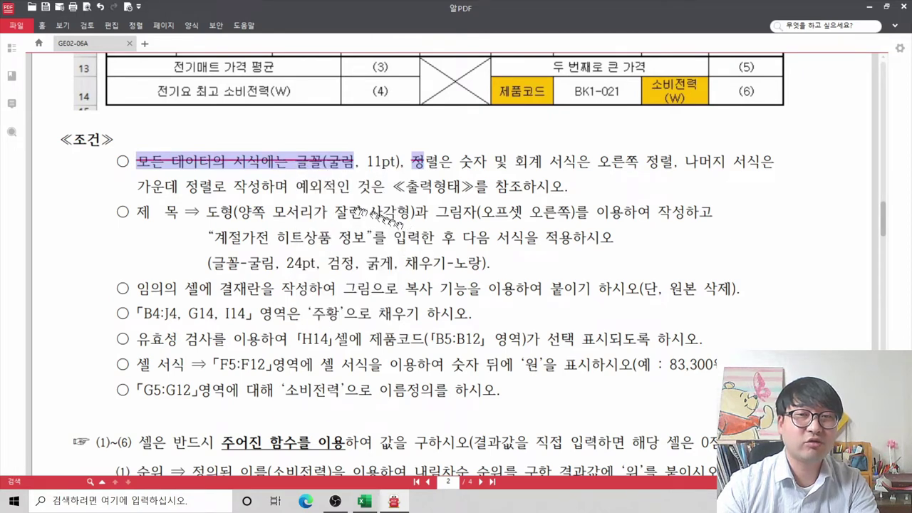
pyautogui.click(279, 165)
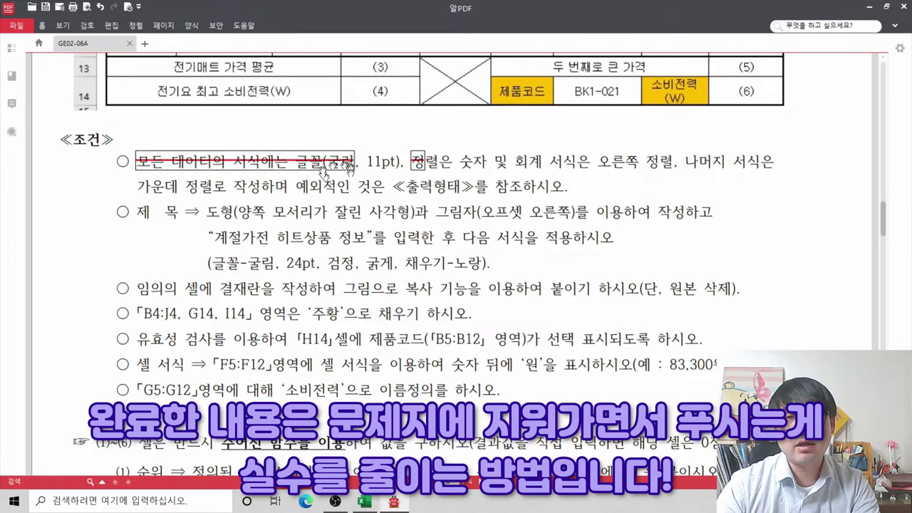
pyautogui.click(282, 195)
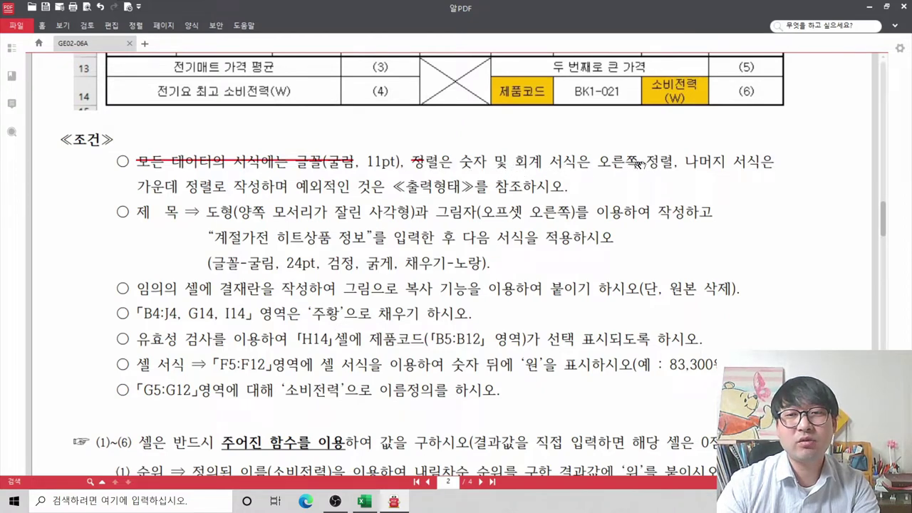
# Read the alignment condition in the exam PDF and check how the 가격 and 소비전력(W) columns are aligned in the output layout
pyautogui.moveTo(184, 191); pyautogui.dragTo(235, 188)
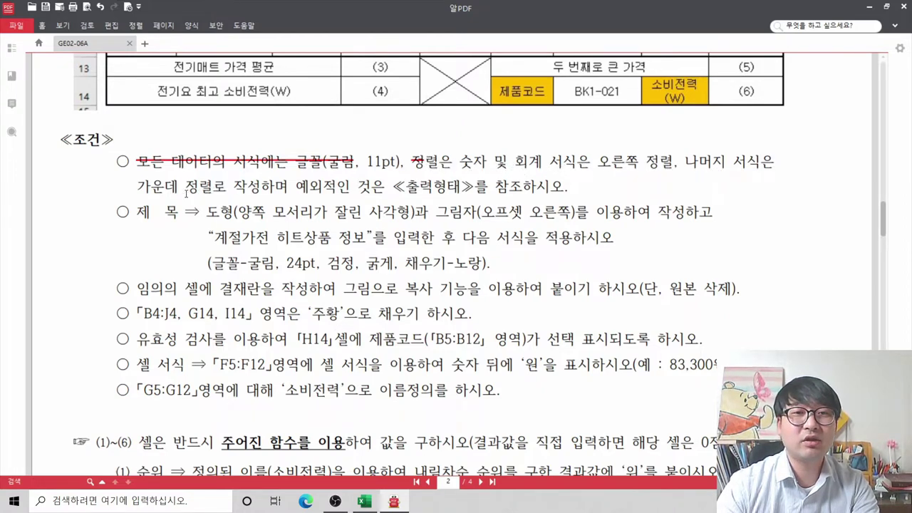
pyautogui.scroll(5, 185, 193)
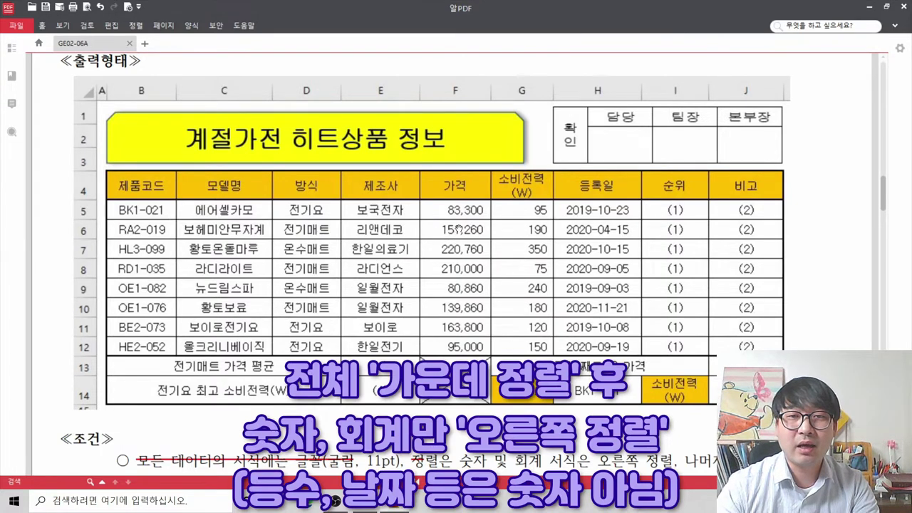
pyautogui.click(455, 189)
pyautogui.click(542, 193)
pyautogui.click(526, 248)
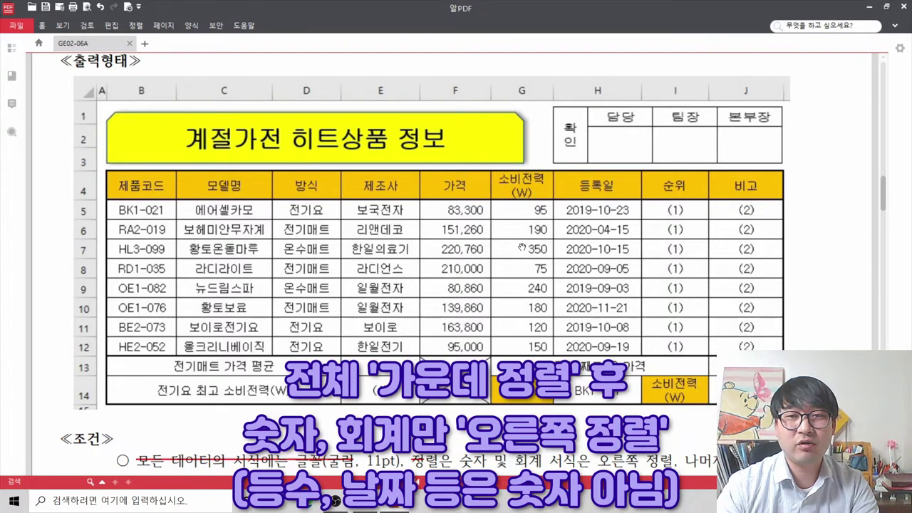
pyautogui.click(520, 247)
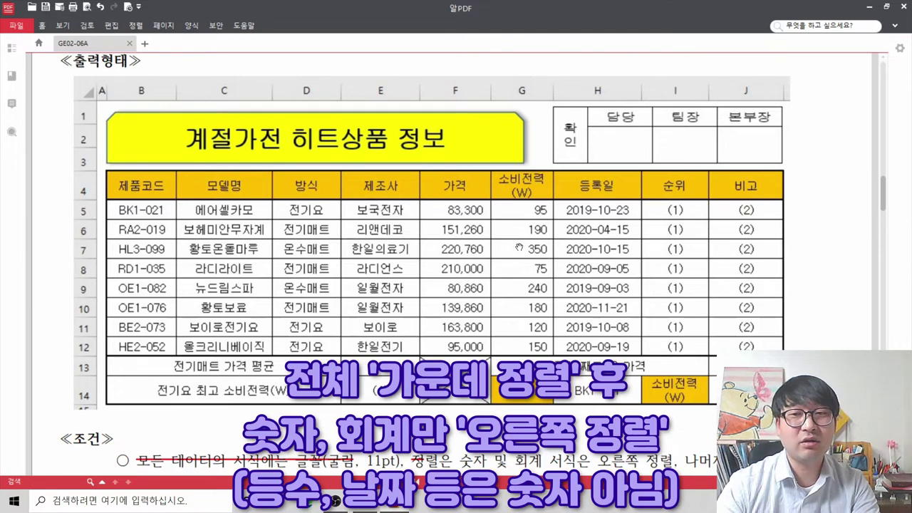
# Compare how the price values in F5:F12 are written in Excel with the 가격 column in the exam PDF
pyautogui.hotkey('alt', 'Tab')
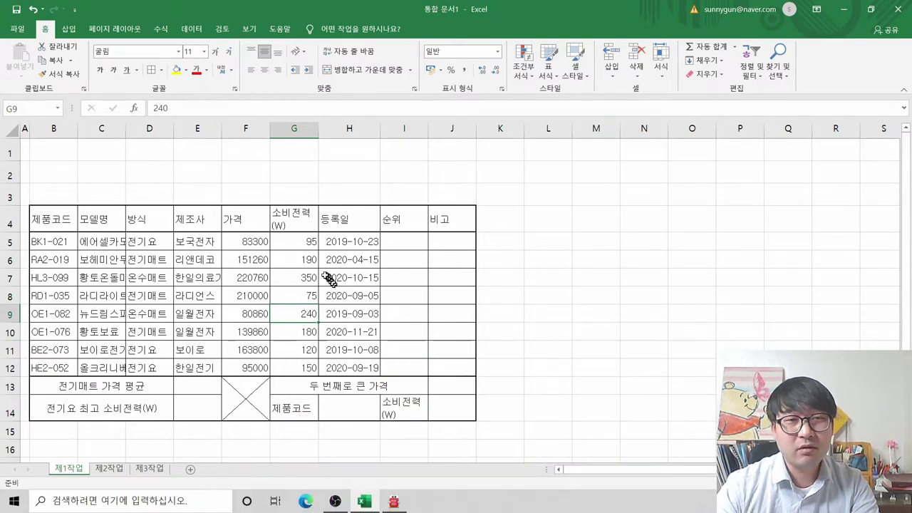
pyautogui.moveTo(257, 241); pyautogui.dragTo(248, 368)
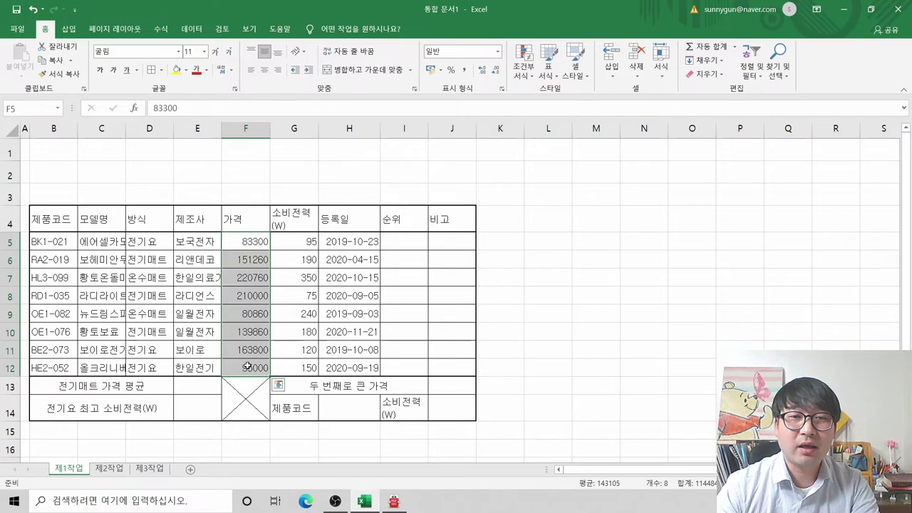
pyautogui.hotkey('alt', 'Tab')
pyautogui.hotkey('alt', 'Tab')
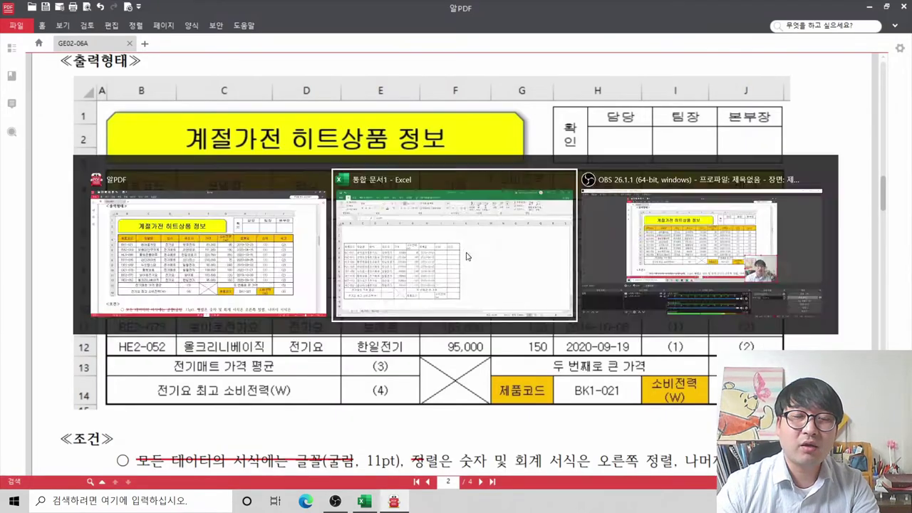
pyautogui.hotkey('ctrl', 'q')
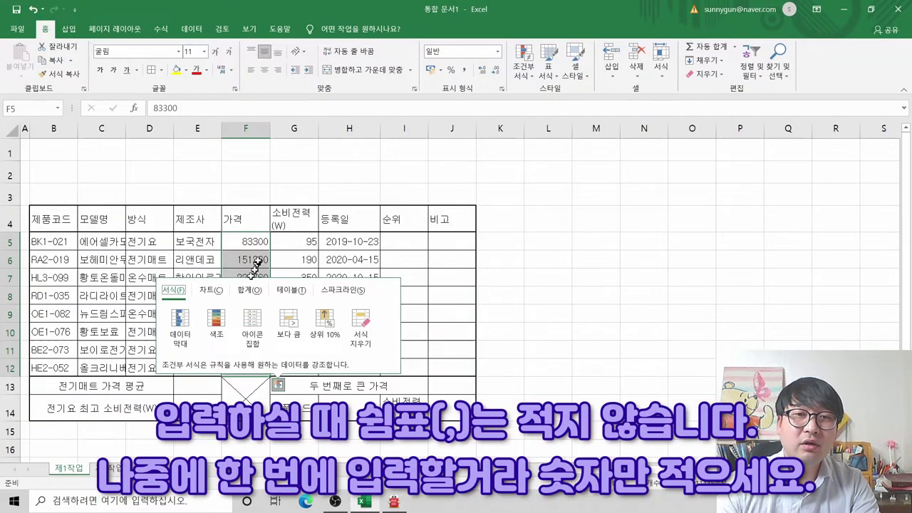
pyautogui.click(249, 259)
pyautogui.click(264, 242)
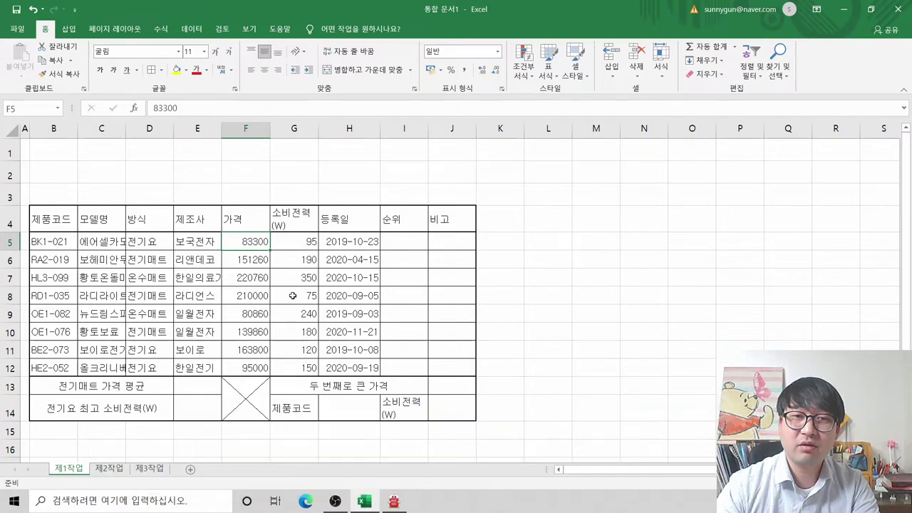
pyautogui.hotkey('alt', 'Tab')
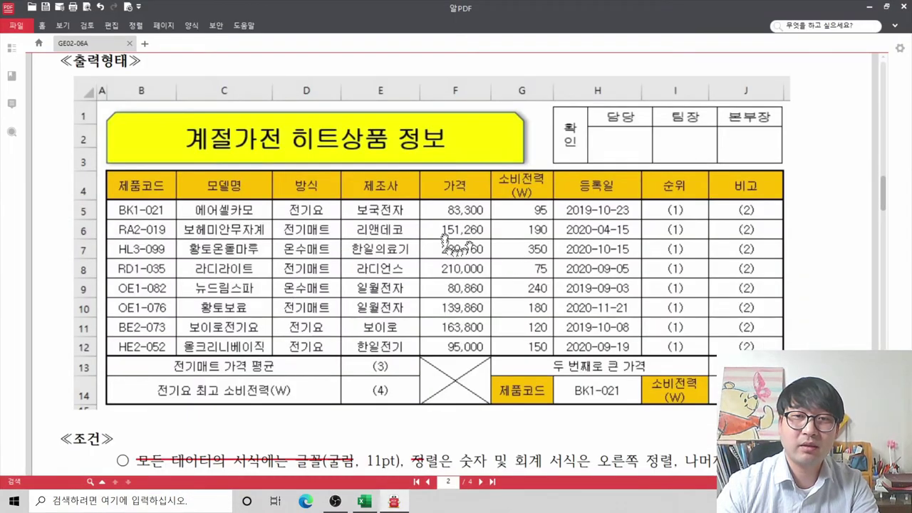
pyautogui.hotkey('alt', 'Tab')
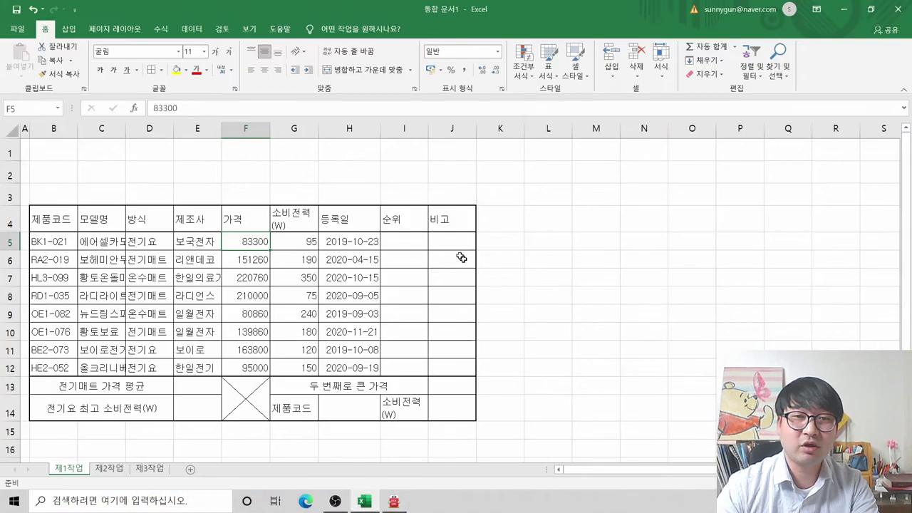
pyautogui.hotkey('alt', 'Tab')
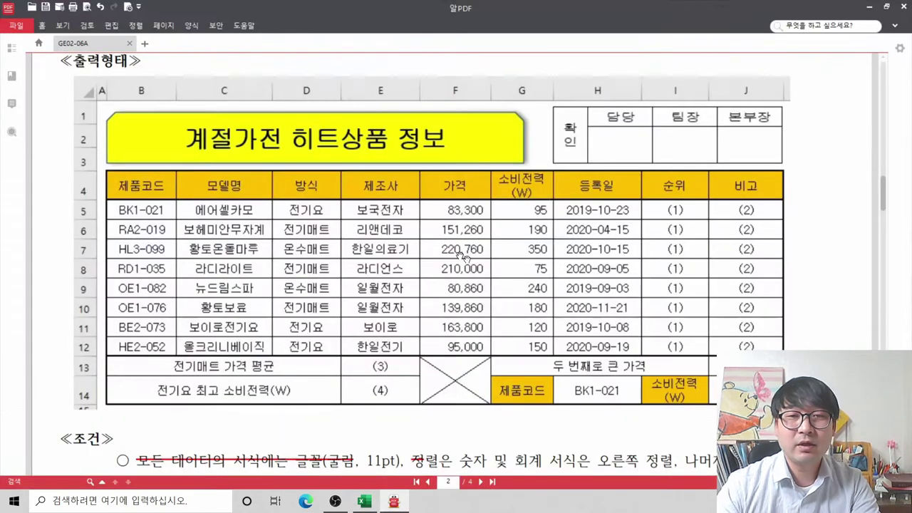
# Recheck the alignment condition in the exam PDF, then center all cells of the Excel sheet horizontally
pyautogui.scroll(-2, 425, 261)
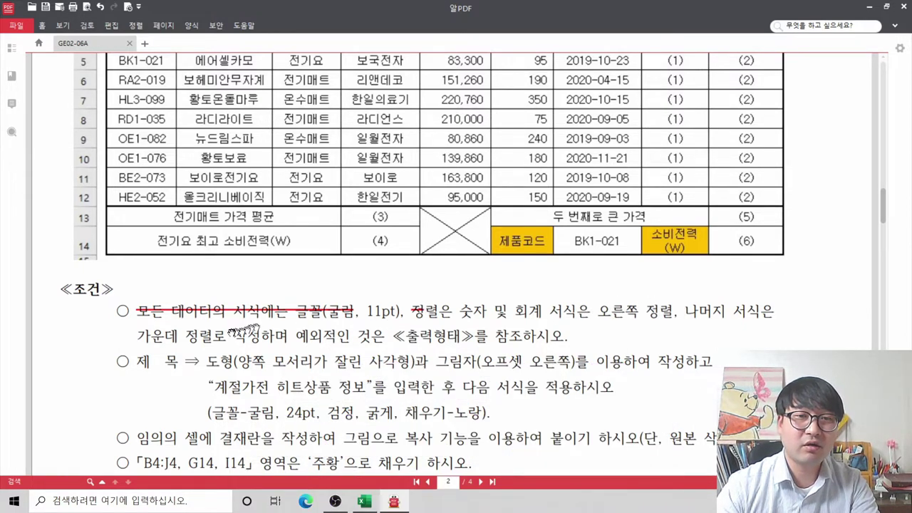
pyautogui.moveTo(261, 331); pyautogui.dragTo(429, 311)
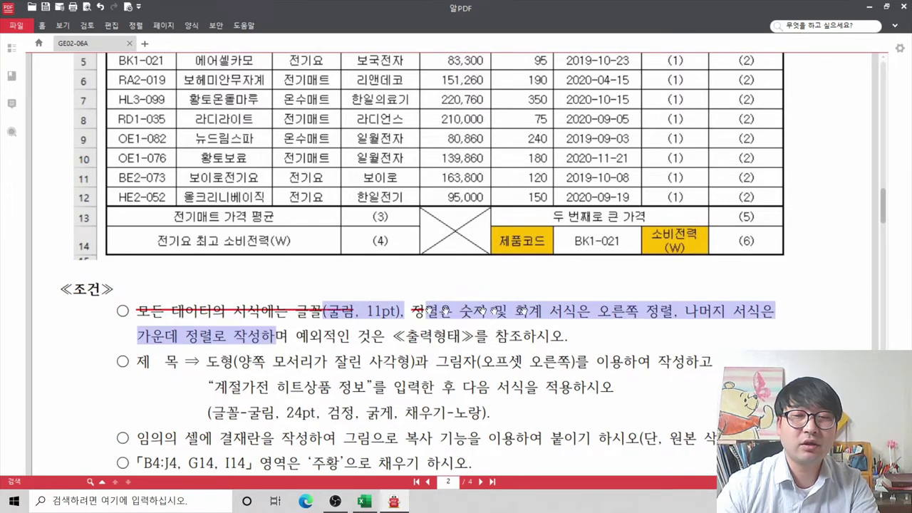
pyautogui.hotkey('alt', 'Tab')
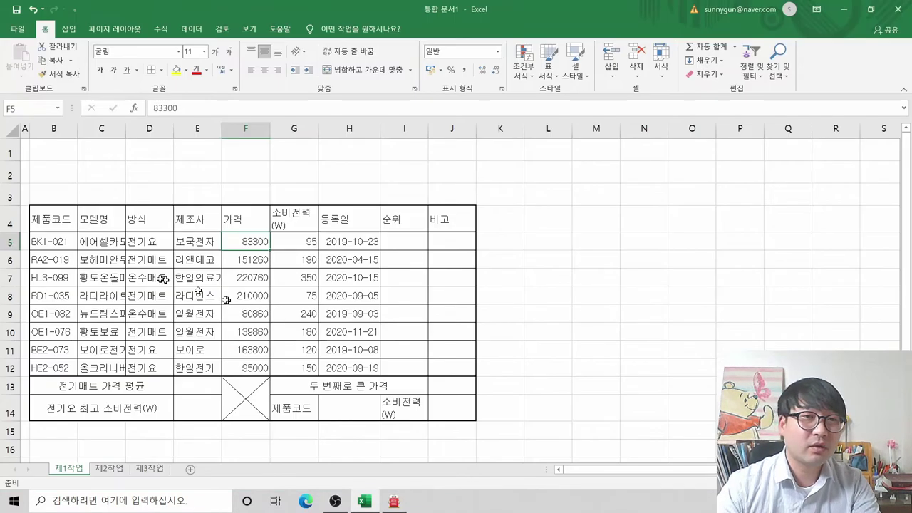
pyautogui.click(10, 130)
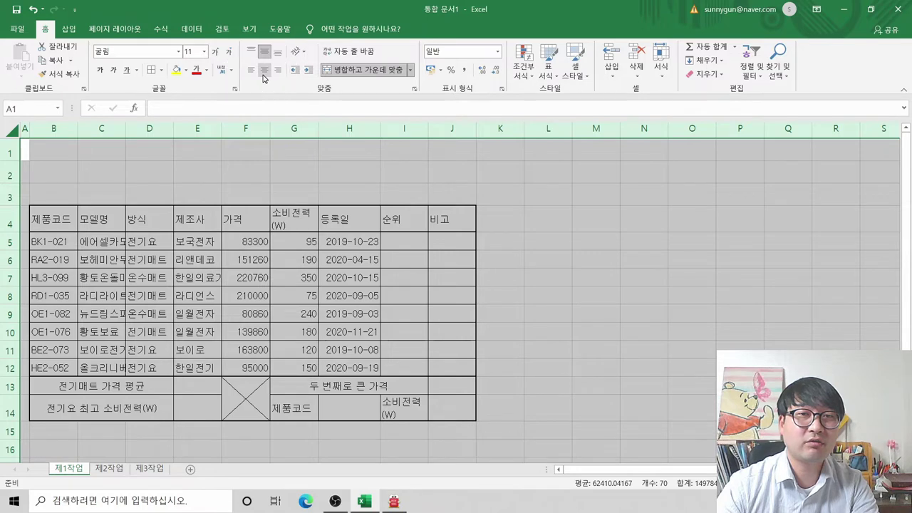
pyautogui.click(255, 71)
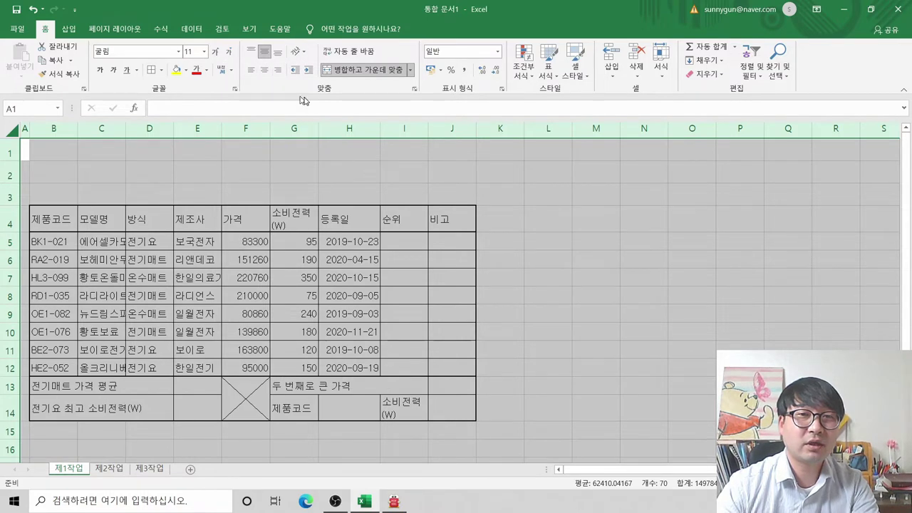
pyautogui.click(265, 71)
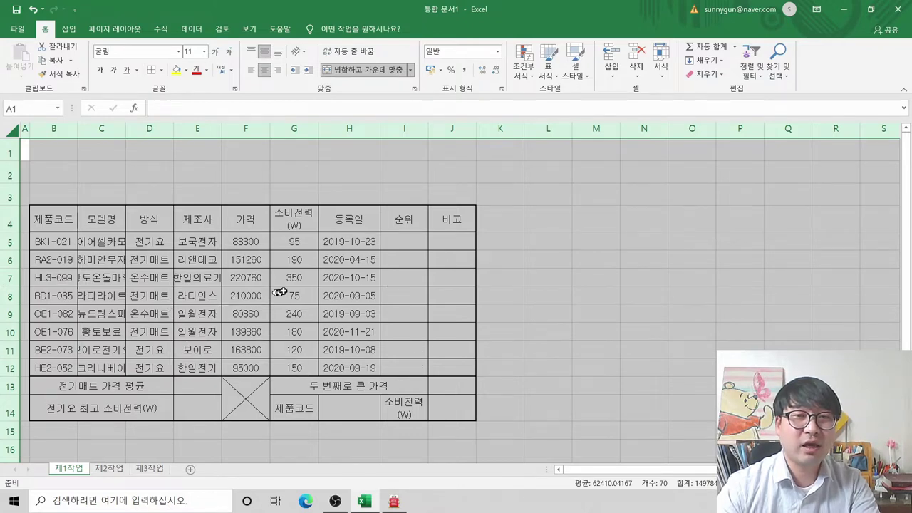
# Check the numeric columns in the exam PDF and right-align the 가격 and 소비전력 values in F5:G12 in Excel
pyautogui.hotkey('alt', 'Tab')
pyautogui.scroll(3, 476, 196)
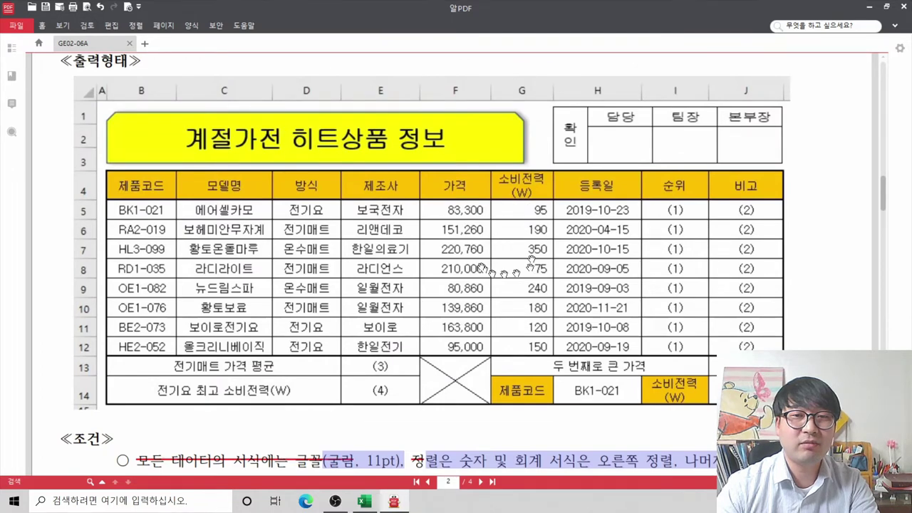
pyautogui.hotkey('alt', 'Tab')
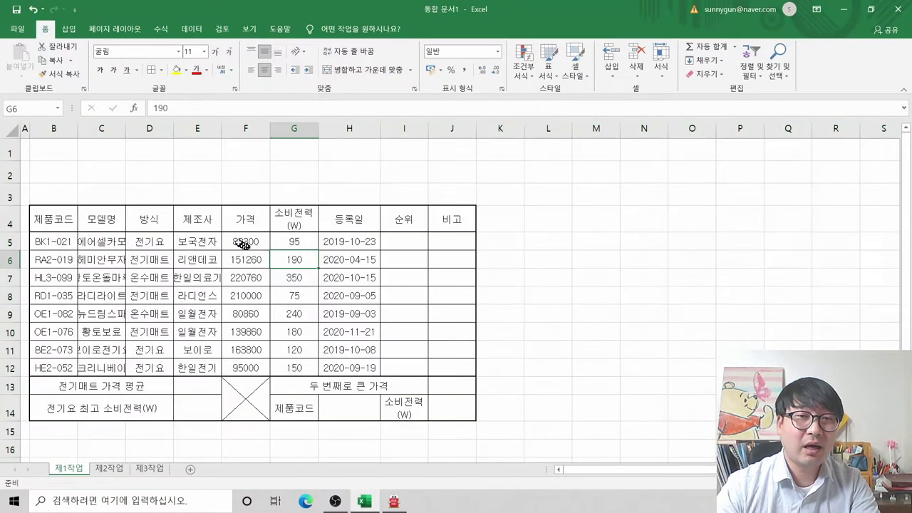
pyautogui.moveTo(240, 241); pyautogui.dragTo(288, 360)
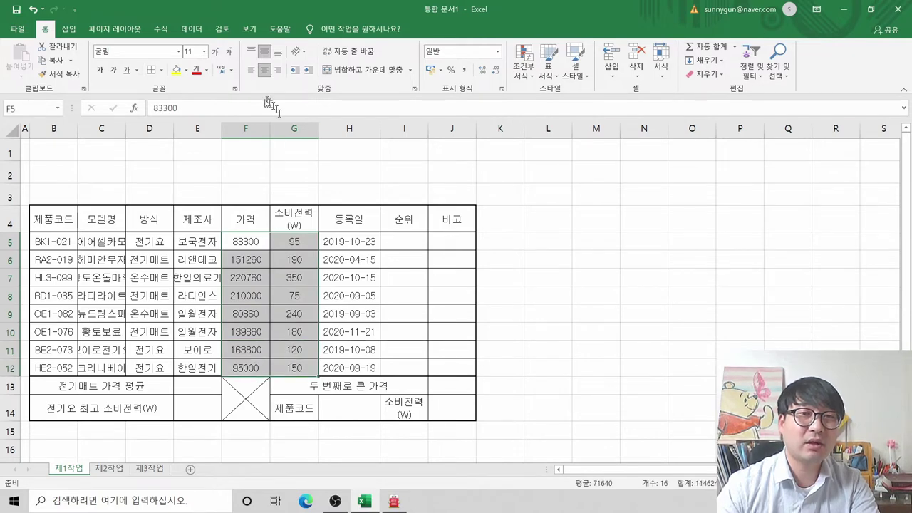
pyautogui.click(278, 70)
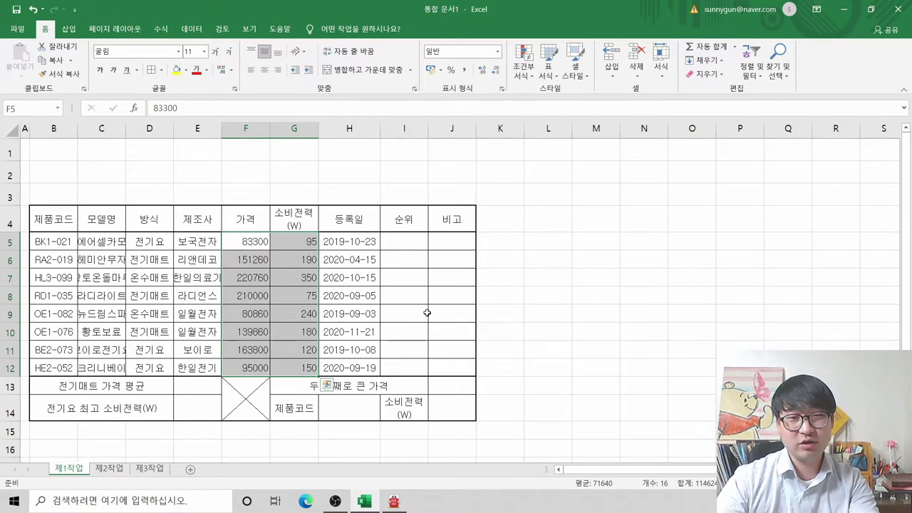
# Check how the 가격 and 소비전력 numbers are written in the exam PDF and apply the comma style to F5:G12 in Excel
pyautogui.hotkey('alt', 'Tab')
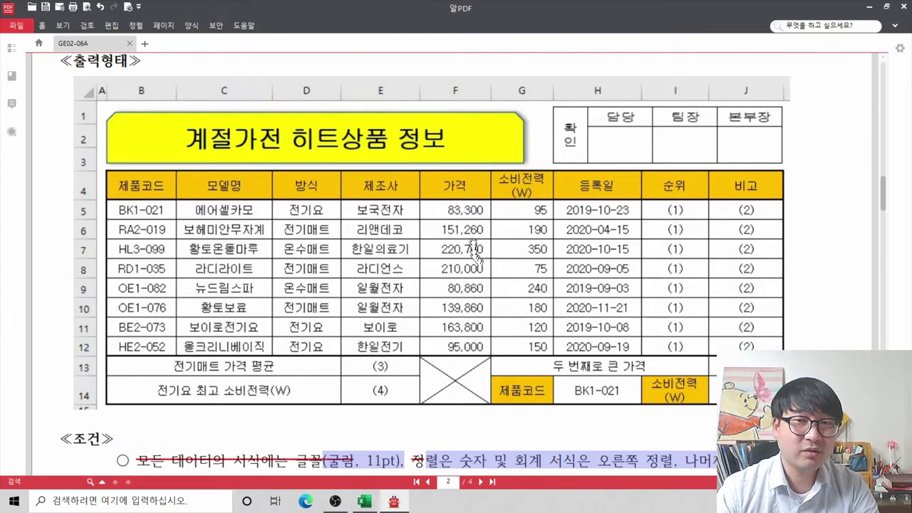
pyautogui.click(465, 222)
pyautogui.hotkey('alt', 'Tab')
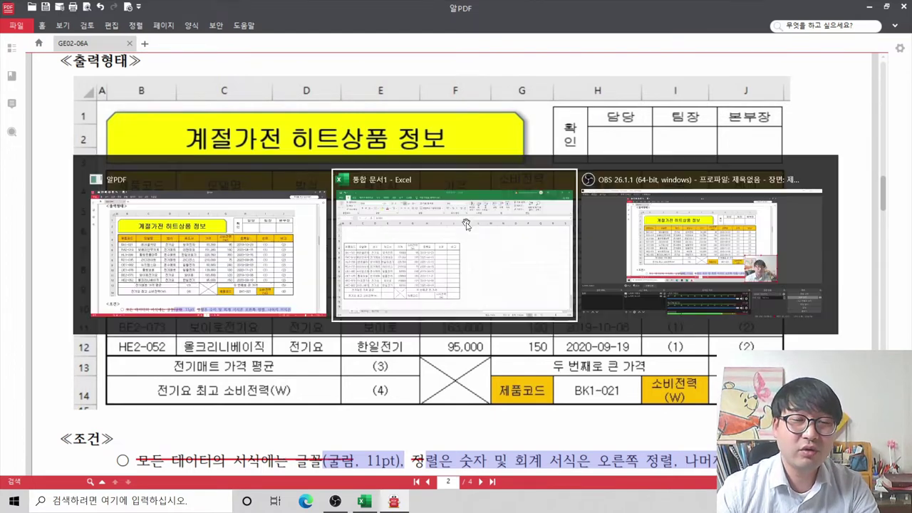
pyautogui.hotkey('ctrl', 'q')
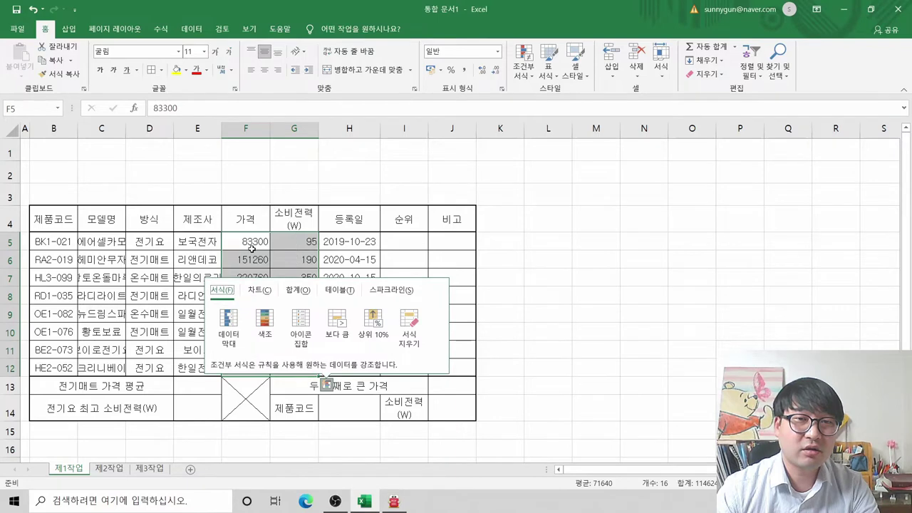
pyautogui.hotkey('alt', 'Tab')
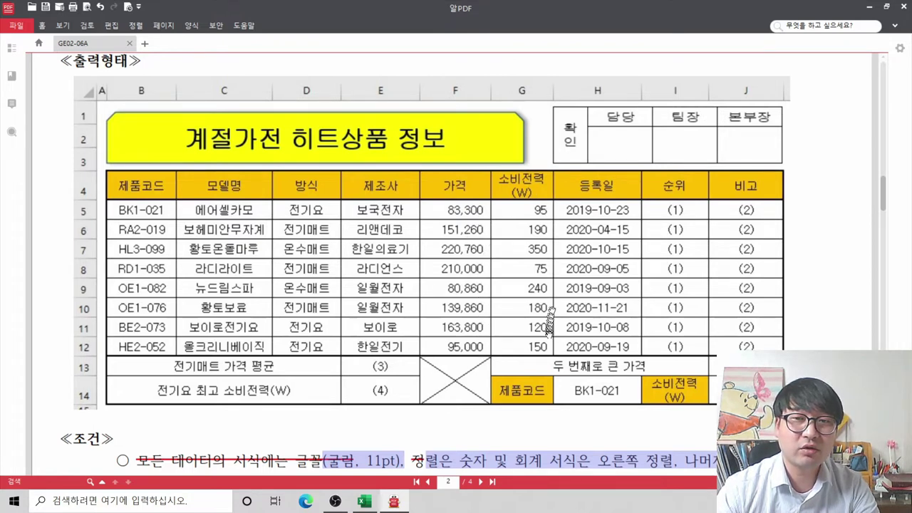
pyautogui.hotkey('alt', 'Tab')
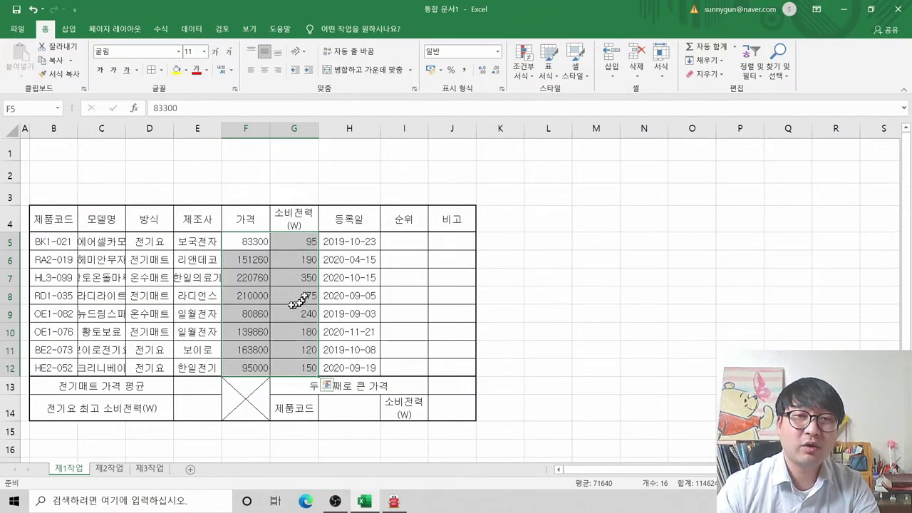
pyautogui.click(498, 53)
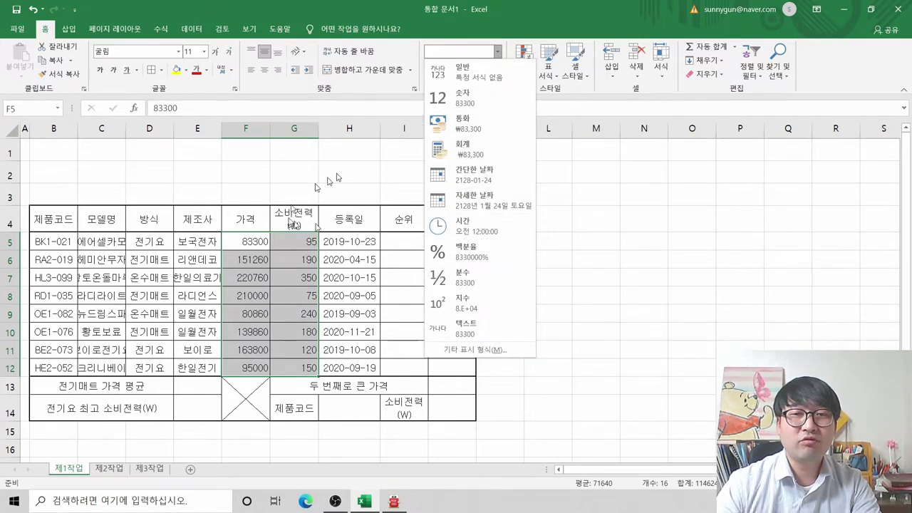
pyautogui.click(275, 288)
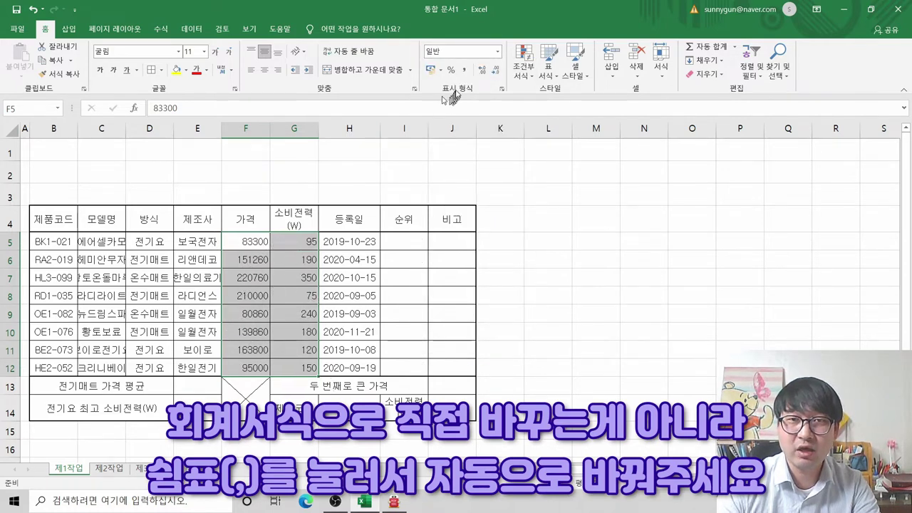
pyautogui.hotkey('ctrl', 'q')
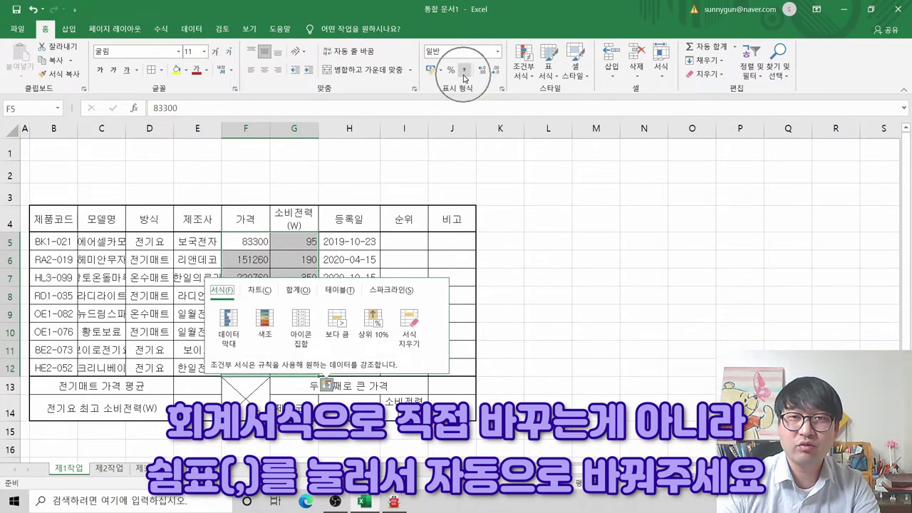
pyautogui.click(464, 71)
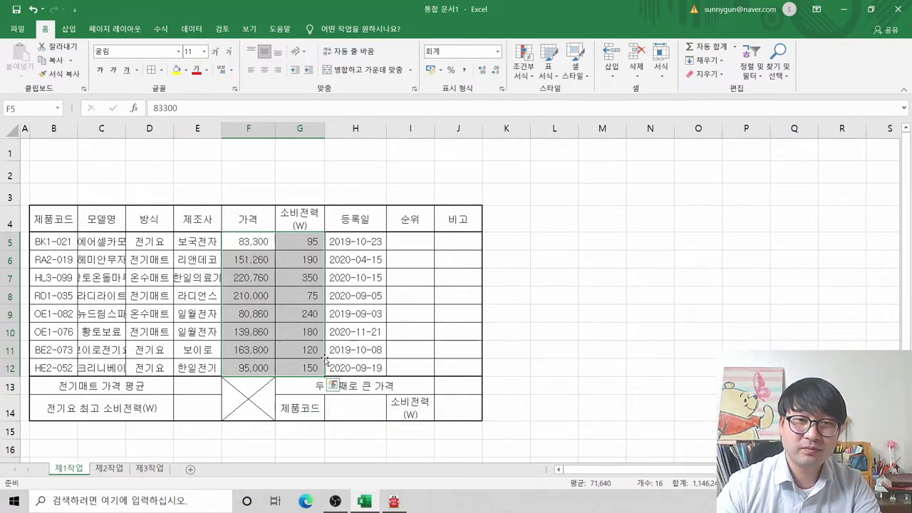
# Compare the formatted numbers with the exam PDF's output layout and strike through the completed alignment condition in the PDF
pyautogui.hotkey('alt', 'Tab')
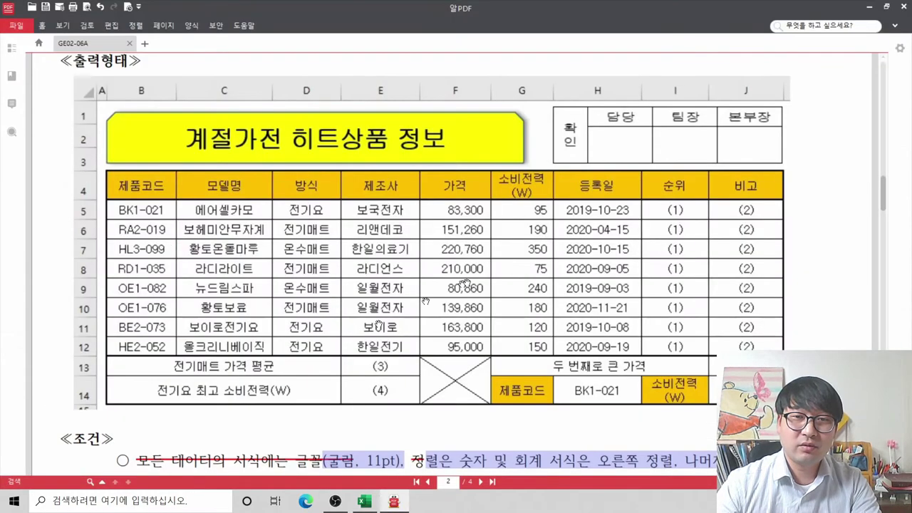
pyautogui.hotkey('alt', 'Tab')
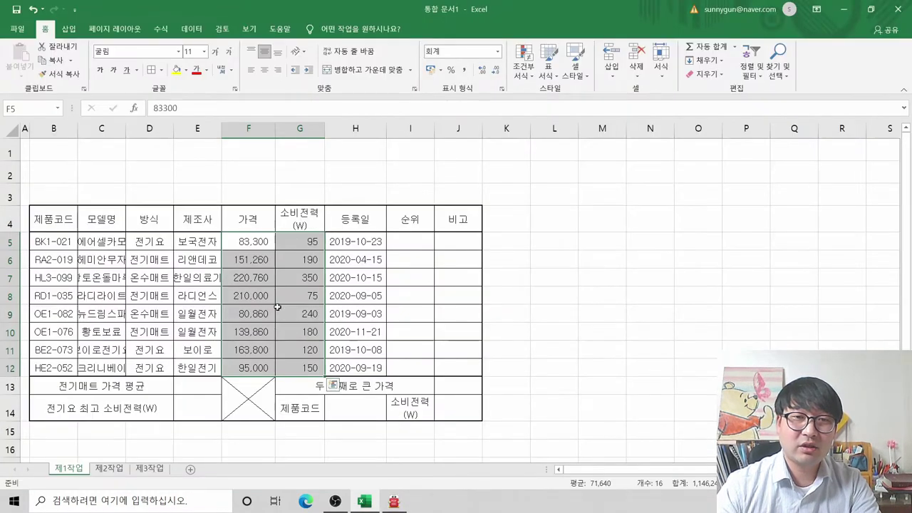
pyautogui.hotkey('alt', 'Tab')
pyautogui.scroll(-4, 428, 313)
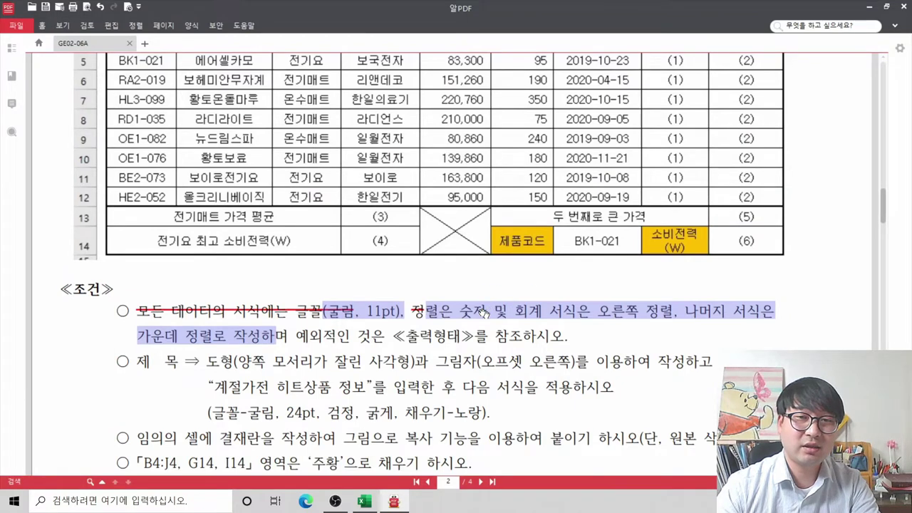
pyautogui.rightClick(483, 313)
pyautogui.click(518, 386)
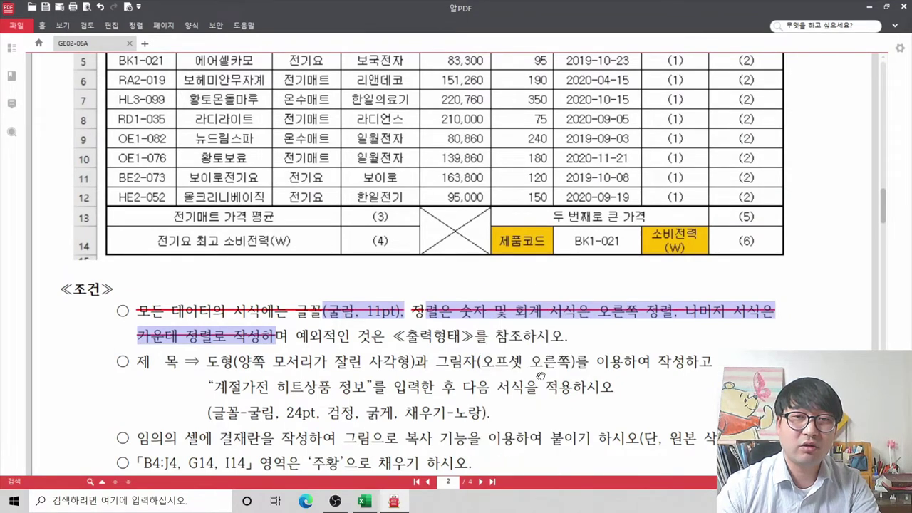
pyautogui.click(400, 339)
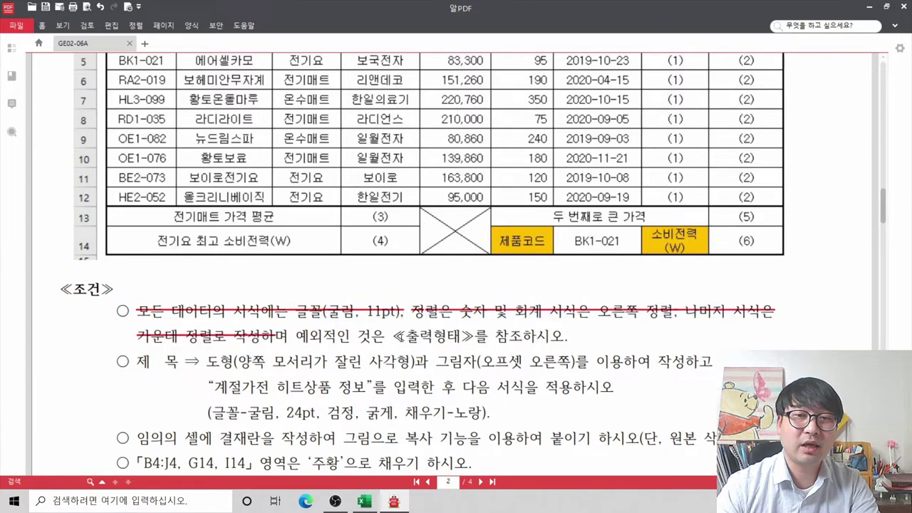
# Examine the function cells marked (1) to (6) in the exam PDF's output layout to judge which need accounting format
pyautogui.scroll(4, 420, 328)
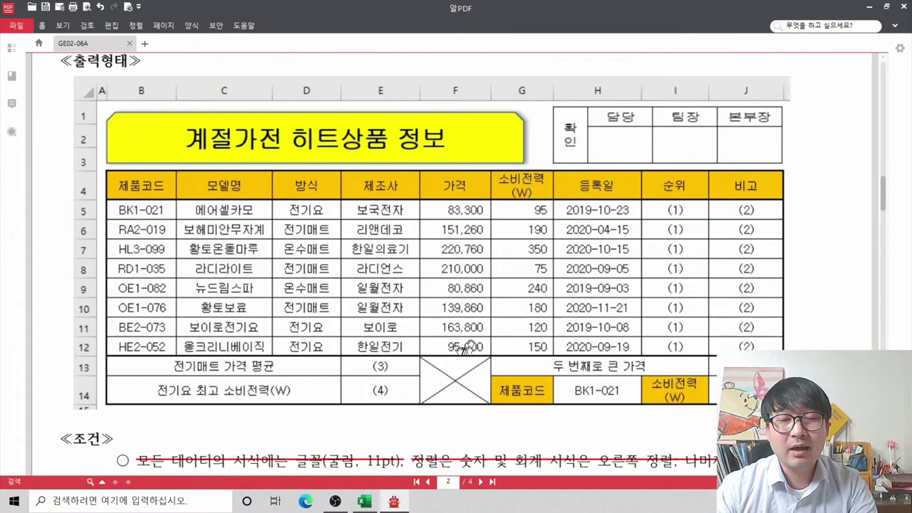
pyautogui.scroll(-2, 459, 349)
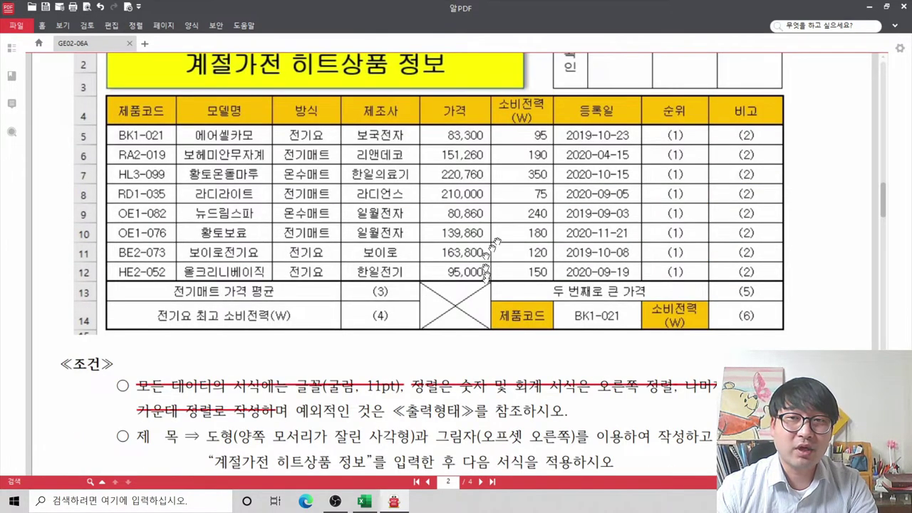
pyautogui.click(672, 159)
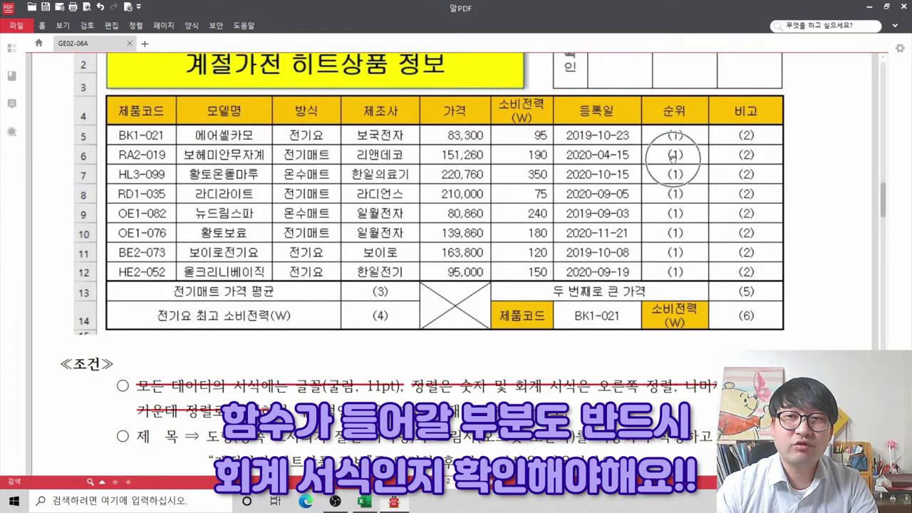
pyautogui.click(745, 158)
pyautogui.click(390, 298)
pyautogui.click(381, 326)
pyautogui.click(733, 312)
pyautogui.click(735, 206)
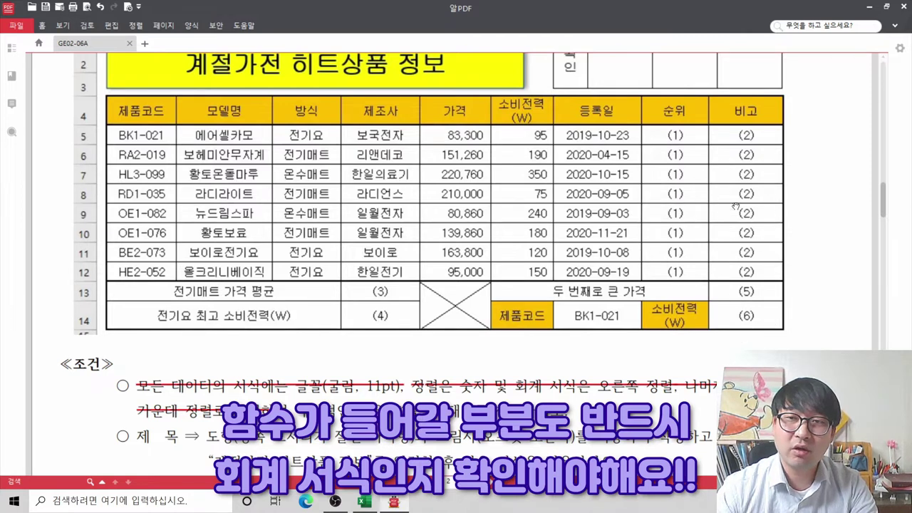
pyautogui.click(706, 203)
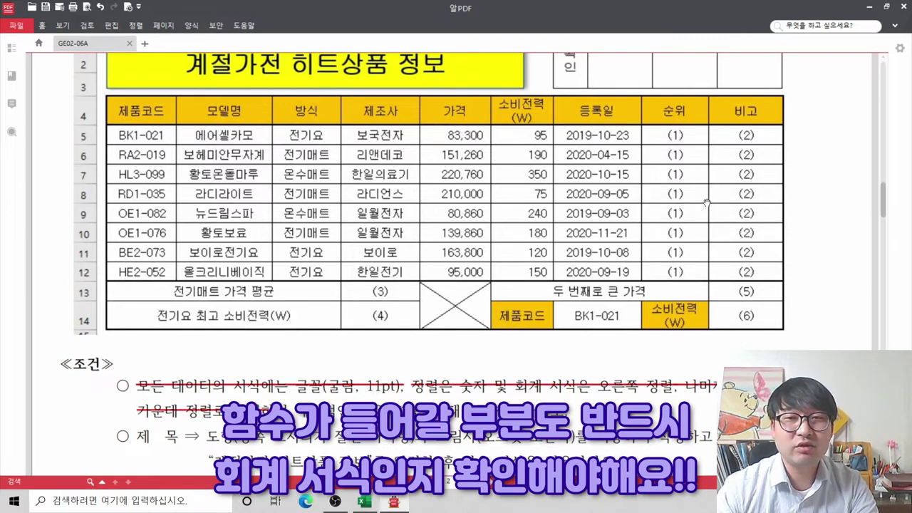
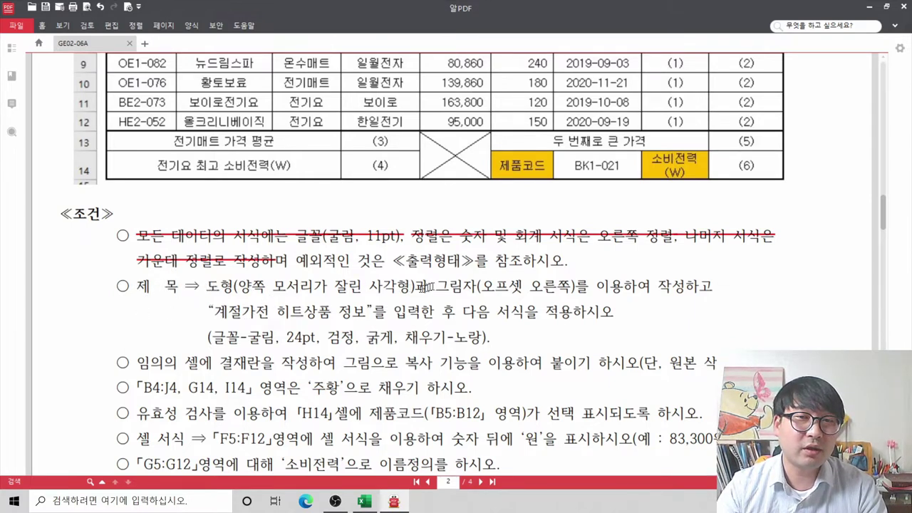
# Compare the title shape in the output layout with the title condition and highlight its "도형(양쪽 모서리가 잘린 사각형" text in the PDF
pyautogui.scroll(4, 164, 299)
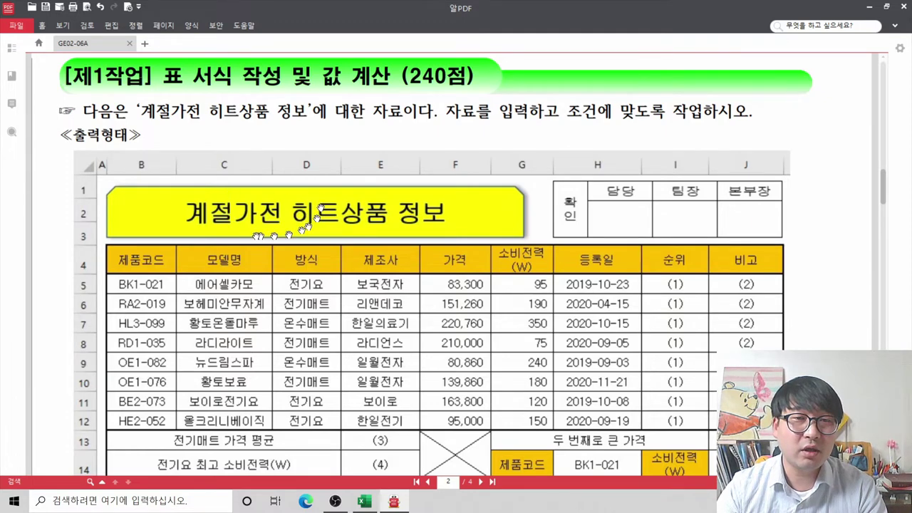
pyautogui.scroll(-4, 299, 227)
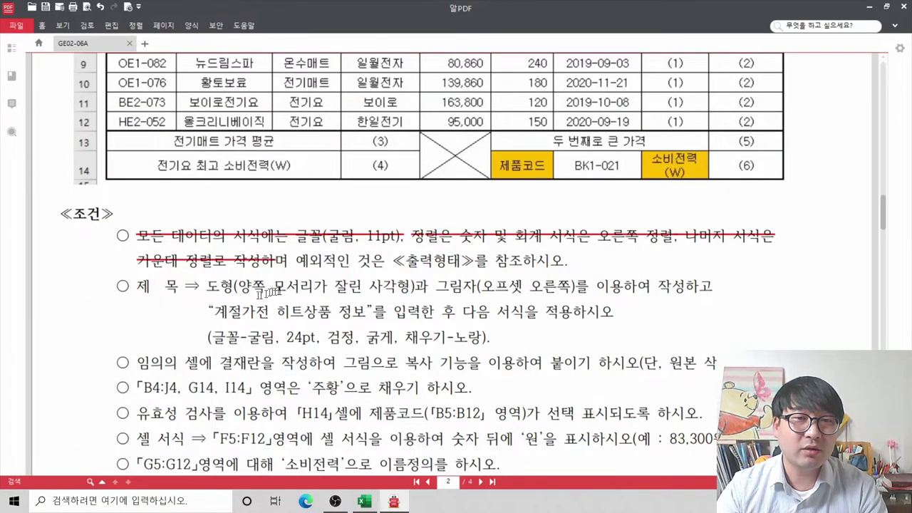
pyautogui.moveTo(411, 285); pyautogui.dragTo(220, 283)
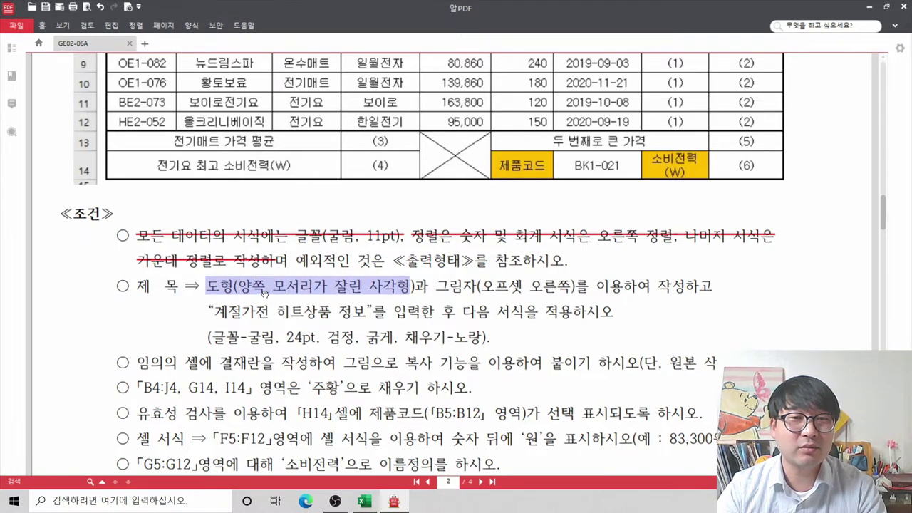
pyautogui.hotkey('alt', 'Tab')
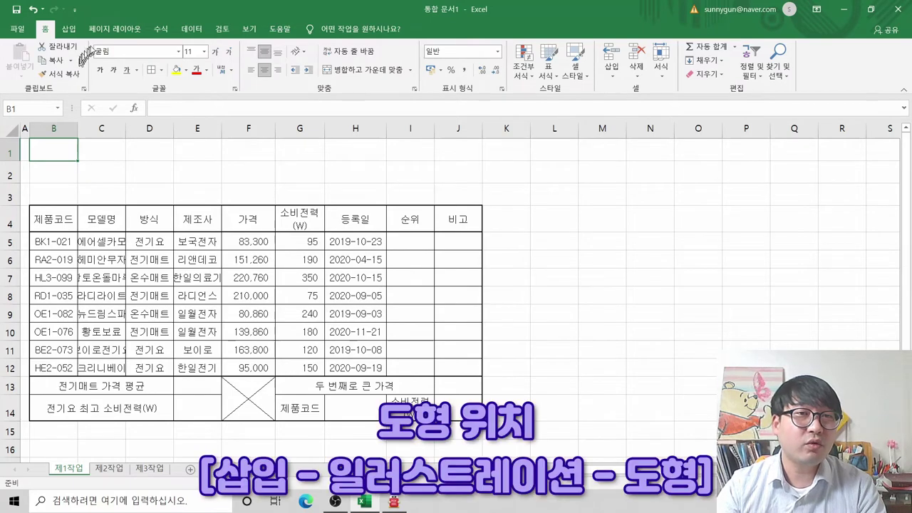
# Draw a rectangle with snipped top corners (잘린 위쪽 모서리), about 5.65 cm high and 13.82 cm wide, over the top of the Excel table
pyautogui.click(70, 30)
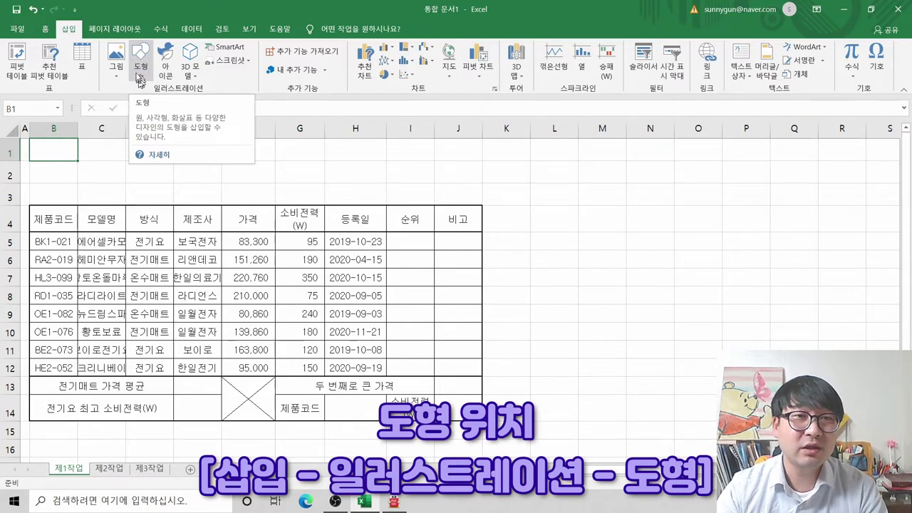
pyautogui.click(141, 70)
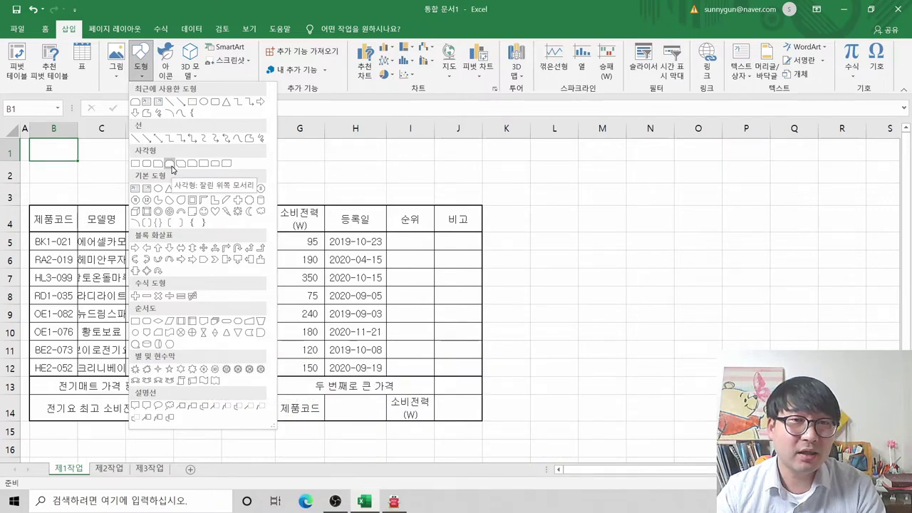
pyautogui.press('Escape')
pyautogui.hotkey('alt', 'Tab')
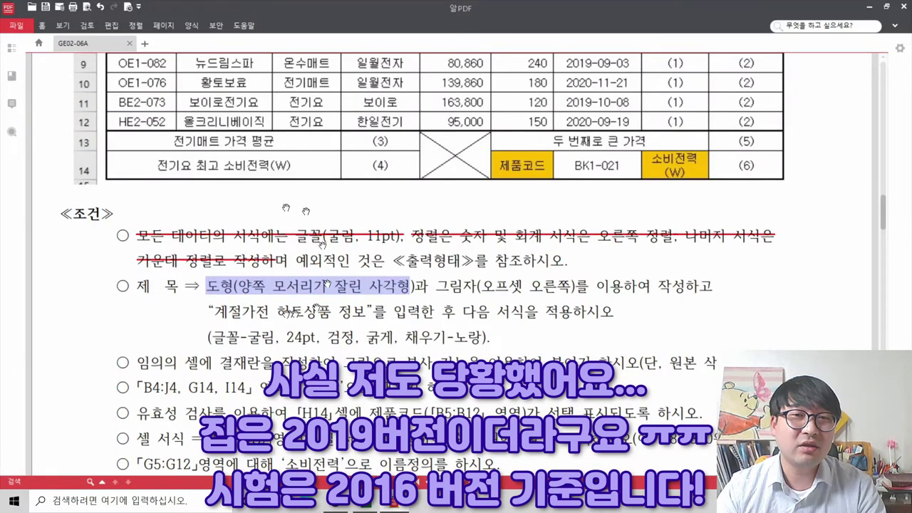
pyautogui.hotkey('alt', 'Tab')
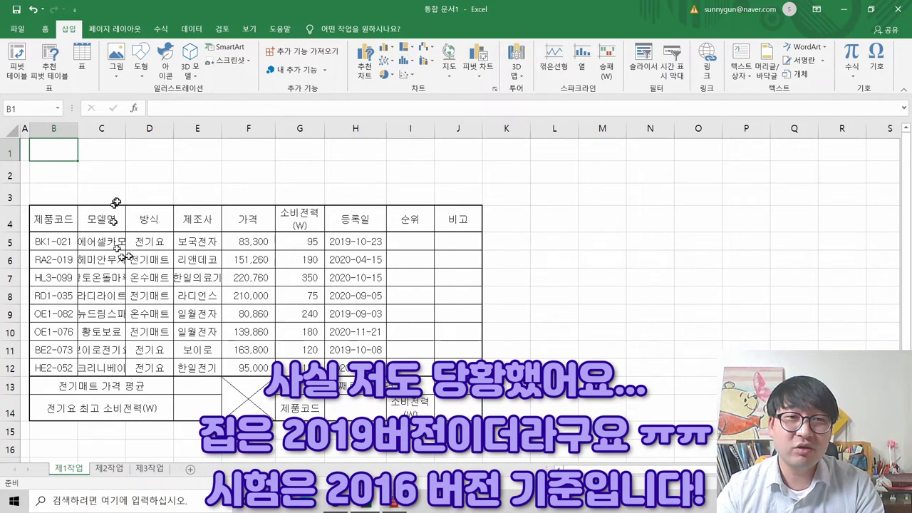
pyautogui.click(140, 71)
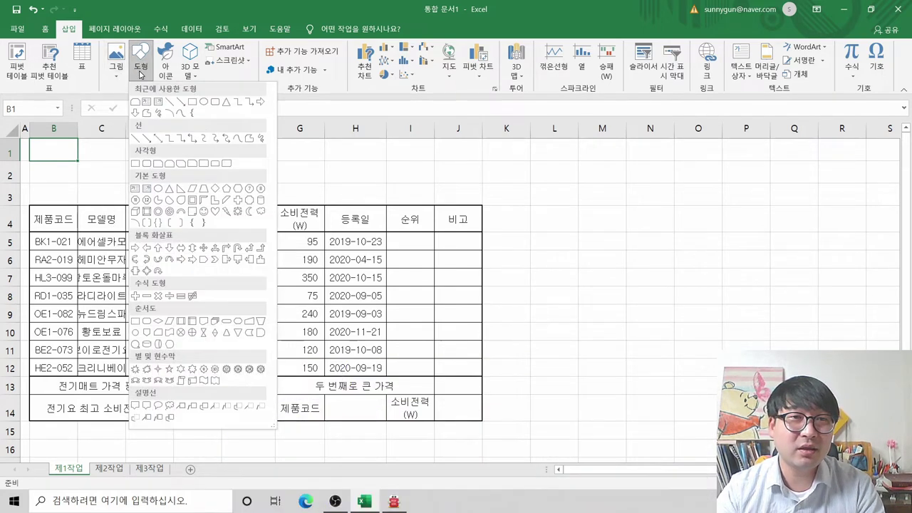
pyautogui.click(170, 165)
pyautogui.moveTo(63, 152); pyautogui.dragTo(419, 298)
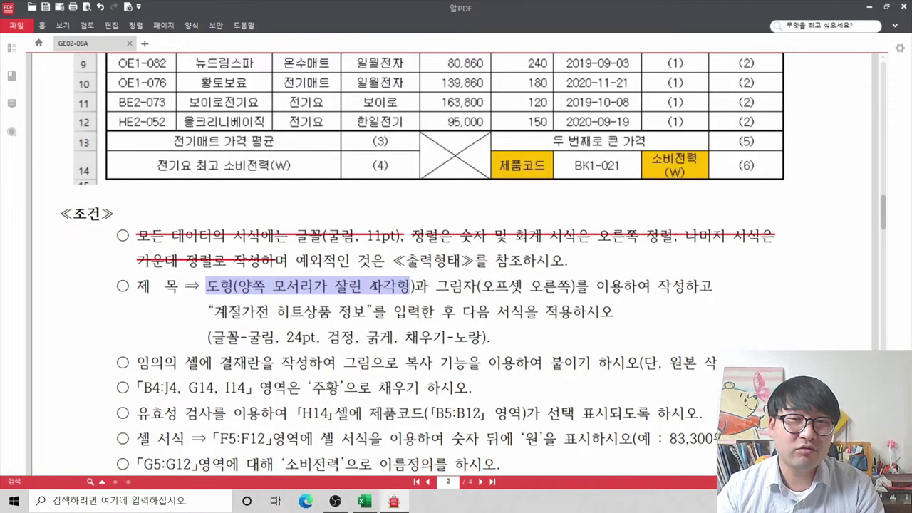
# Highlight the shadow requirement in the exam PDF, apply the outer 오프셋 오른쪽 shadow to the Excel title shape, and return to the PDF
pyautogui.moveTo(435, 286); pyautogui.dragTo(624, 288)
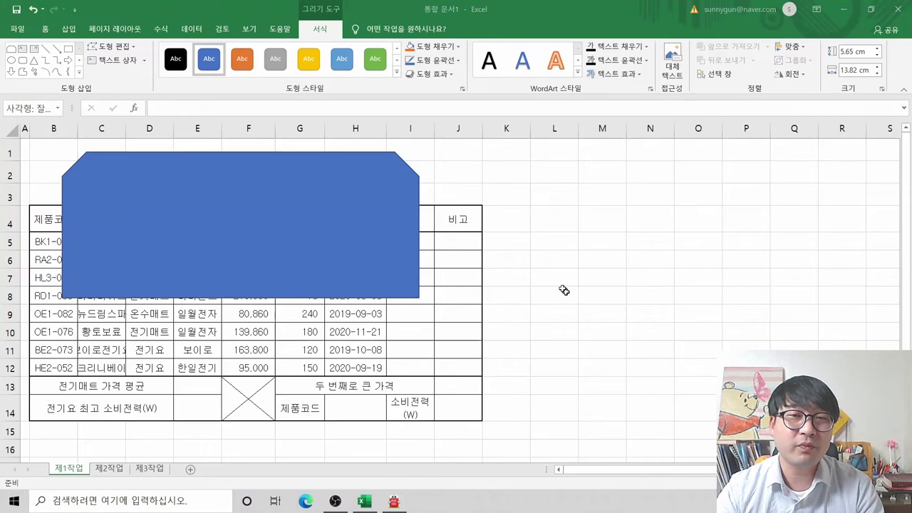
pyautogui.click(320, 228)
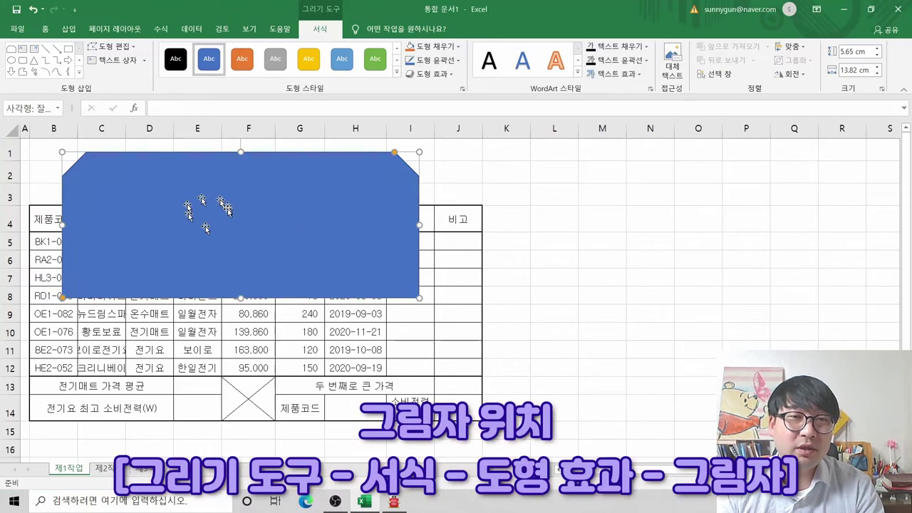
pyautogui.click(432, 76)
pyautogui.moveTo(445, 126)
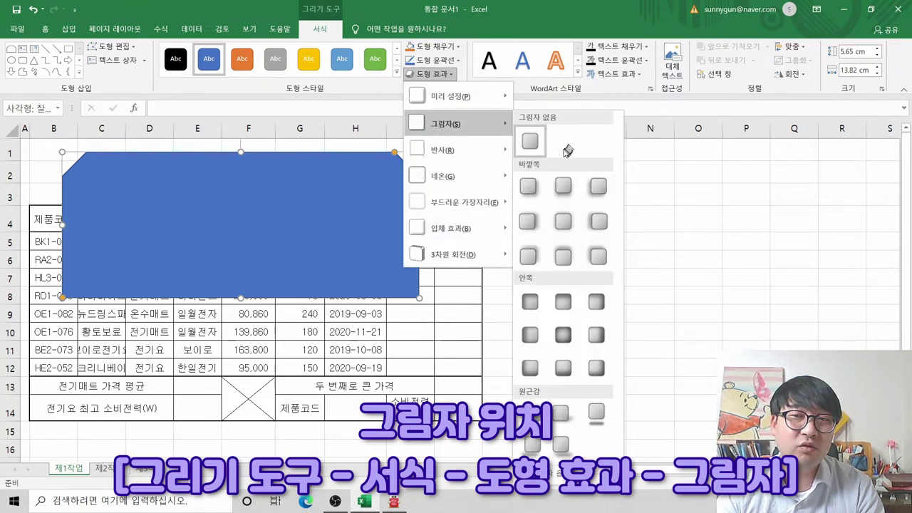
pyautogui.click(527, 224)
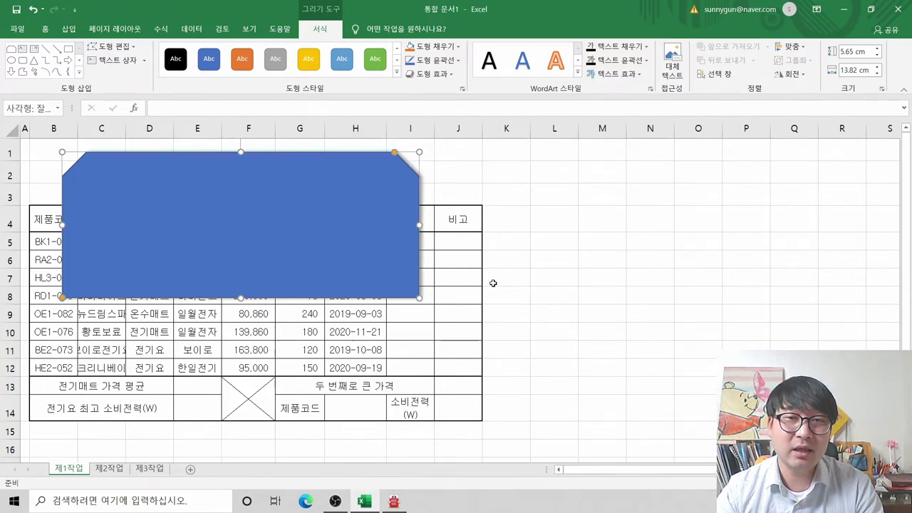
pyautogui.hotkey('alt', 'Tab')
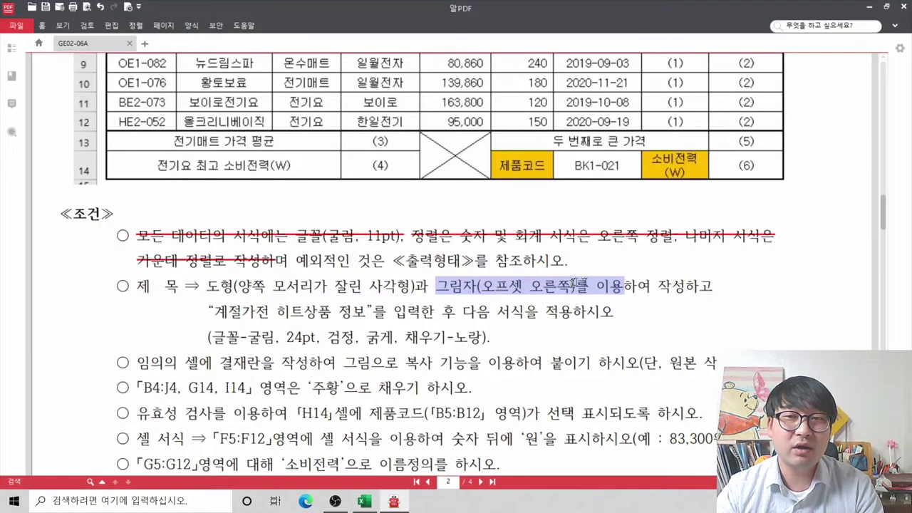
# Highlight the title text requirement "계절가전 히트상품 정보" in the exam PDF and compare it with the title in the output layout
pyautogui.doubleClick(204, 286)
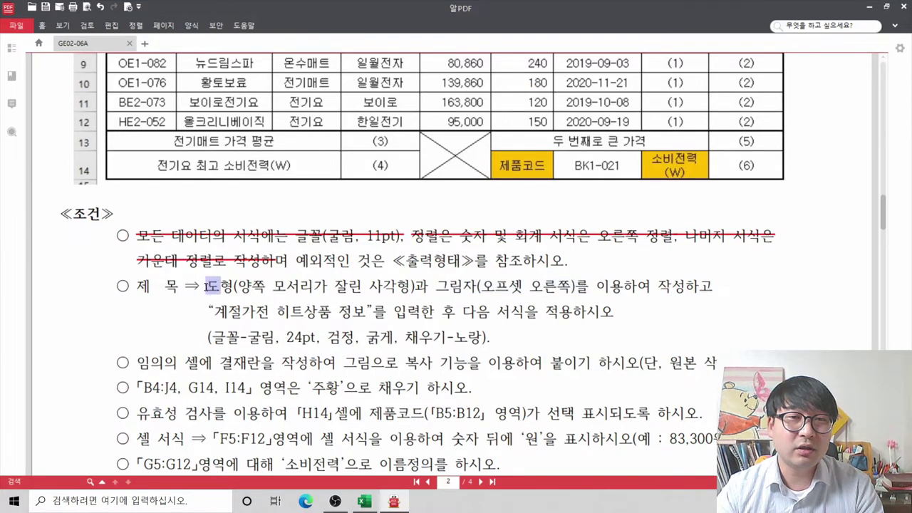
pyautogui.click(215, 317)
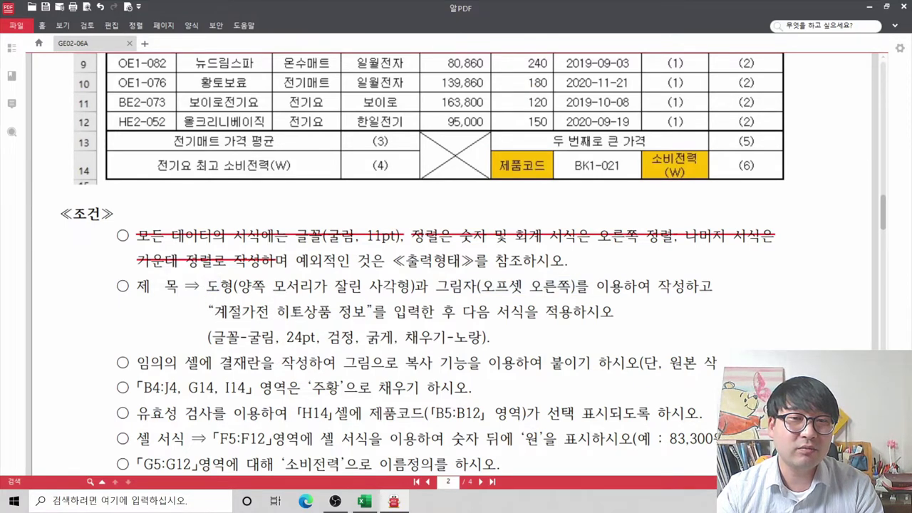
pyautogui.click(208, 314)
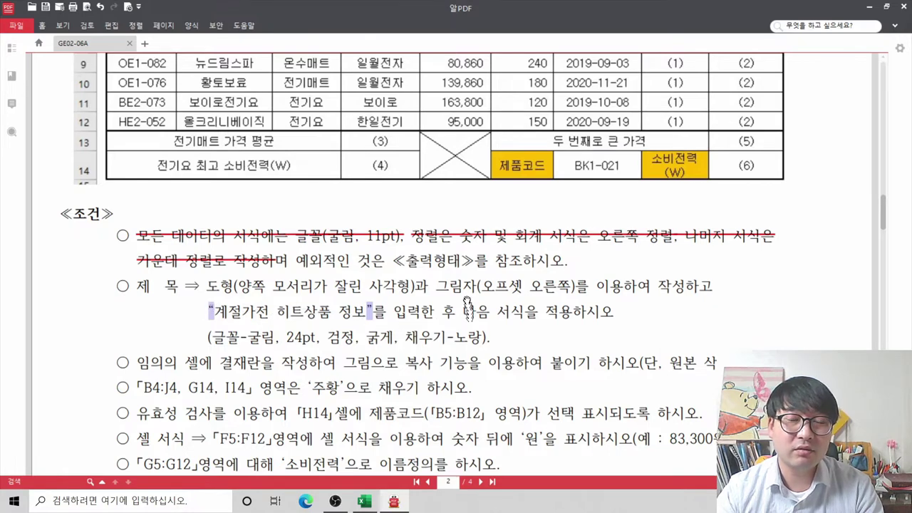
pyautogui.scroll(3, 449, 313)
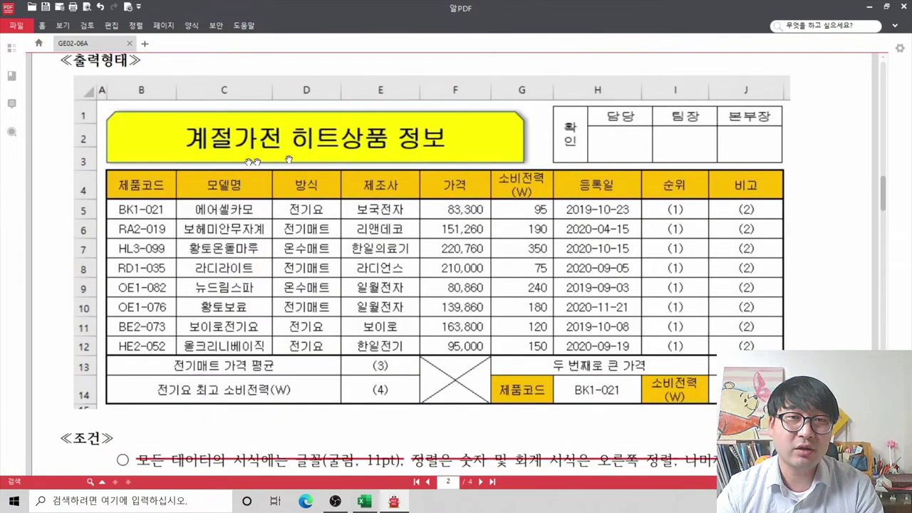
# Switch to Excel and enter "계절가전 히트상품 정보" as the text of the title shape, checking the wording against the PDF
pyautogui.hotkey('alt', 'Tab')
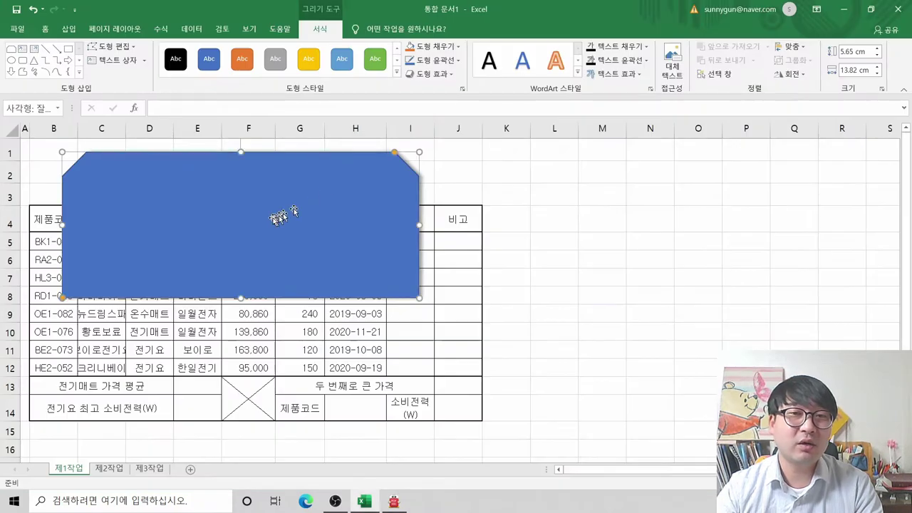
pyautogui.rightClick(231, 208)
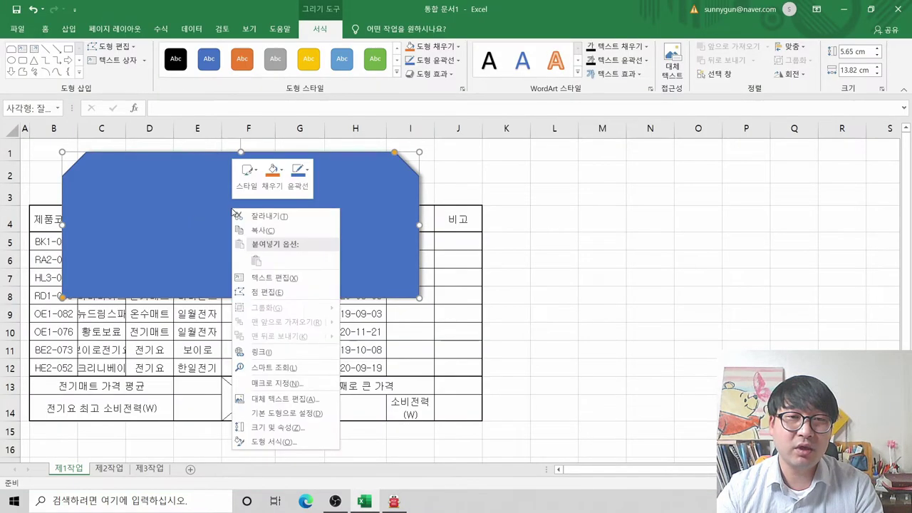
pyautogui.click(269, 278)
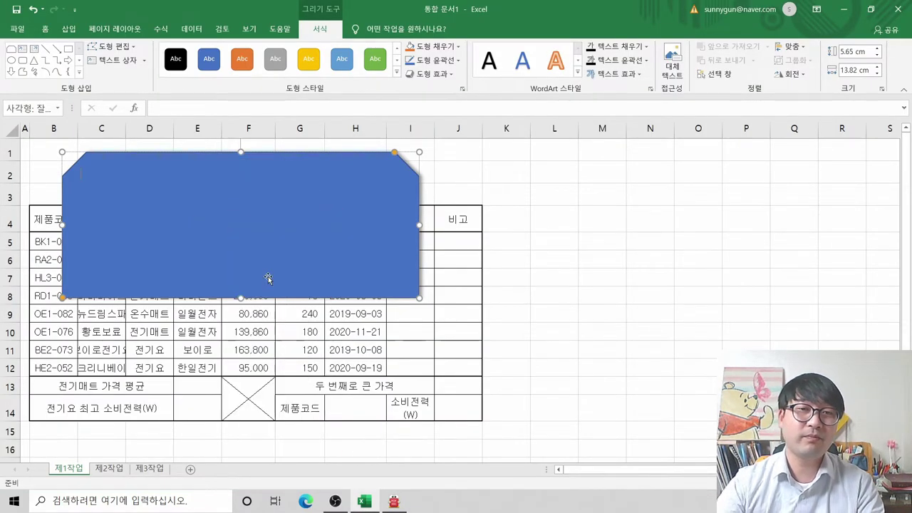
pyautogui.hotkey('alt', 'Tab')
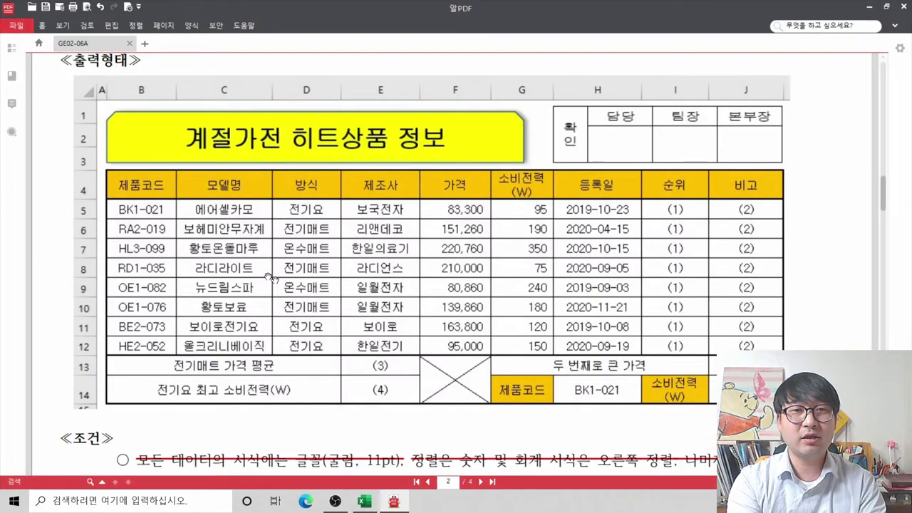
pyautogui.hotkey('alt', 'Tab')
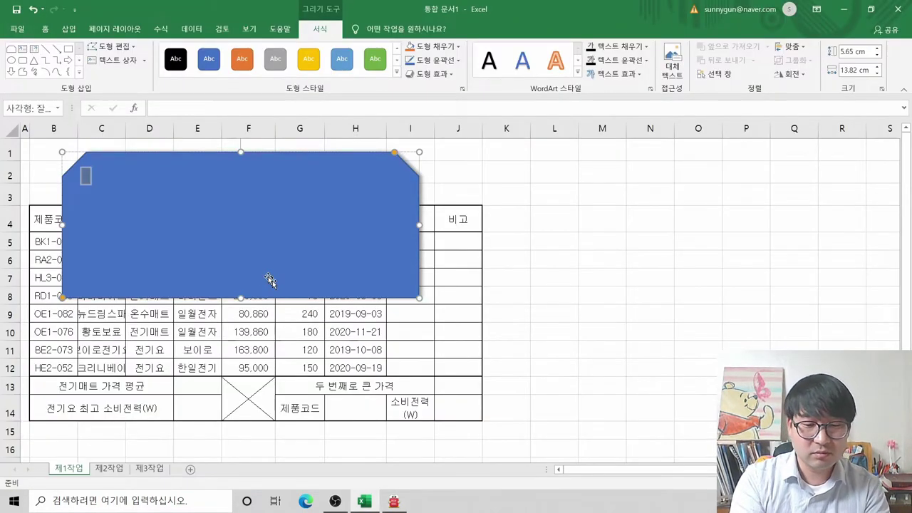
pyautogui.write('계절가전 히트상품')
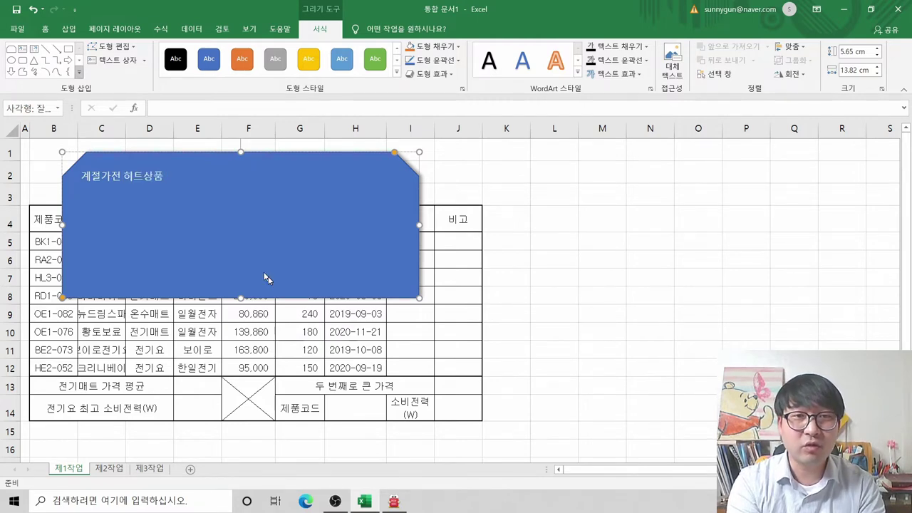
pyautogui.hotkey('alt', 'Tab')
pyautogui.hotkey('alt', 'Tab')
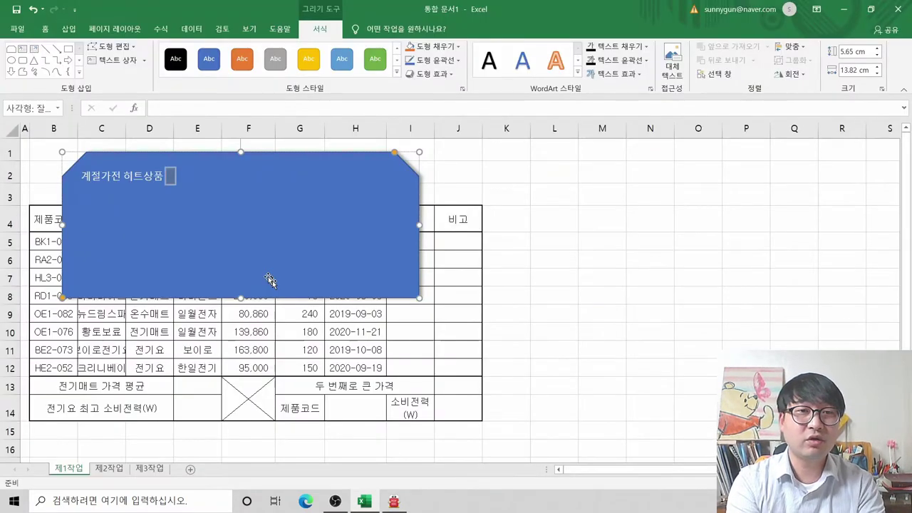
pyautogui.write('정보')
pyautogui.press('Return')
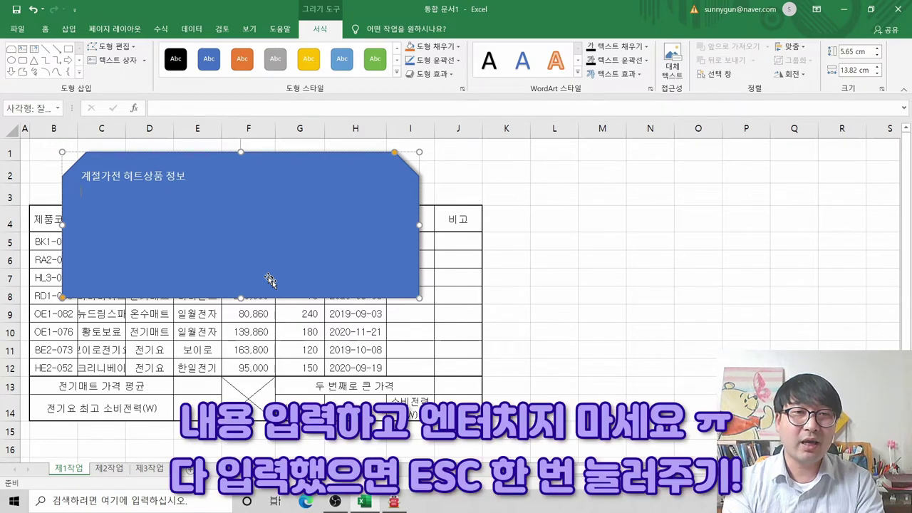
pyautogui.click(89, 202)
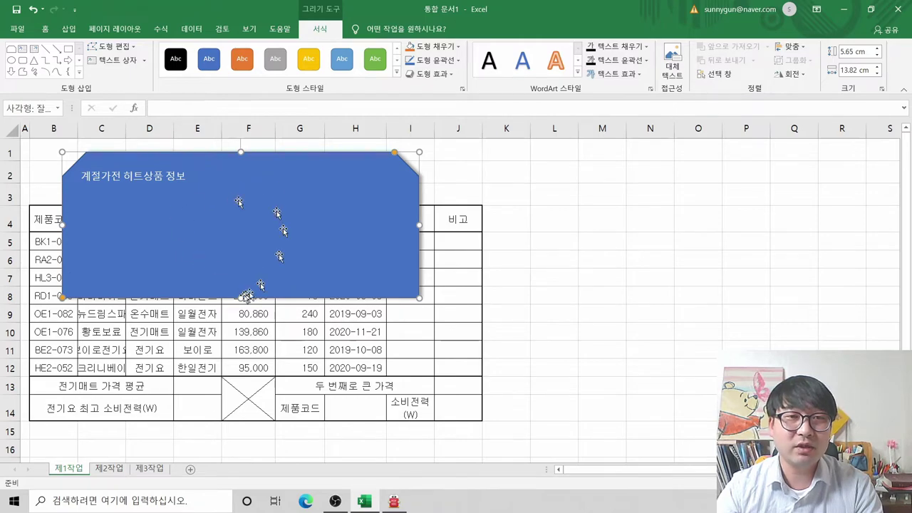
# Check the title's font condition in the exam PDF and set the Excel title shape's font to 굴림
pyautogui.hotkey('alt', 'Tab')
pyautogui.scroll(-5, 349, 292)
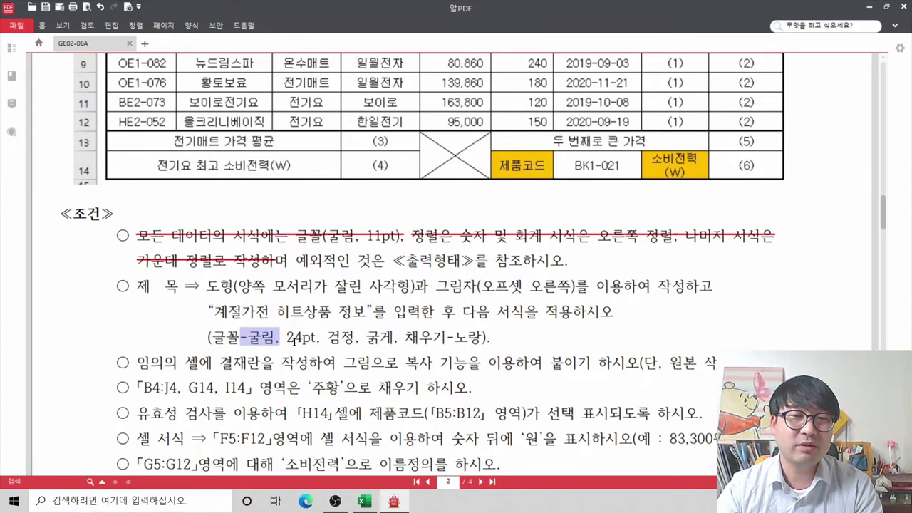
pyautogui.hotkey('alt', 'Tab')
pyautogui.click(164, 246)
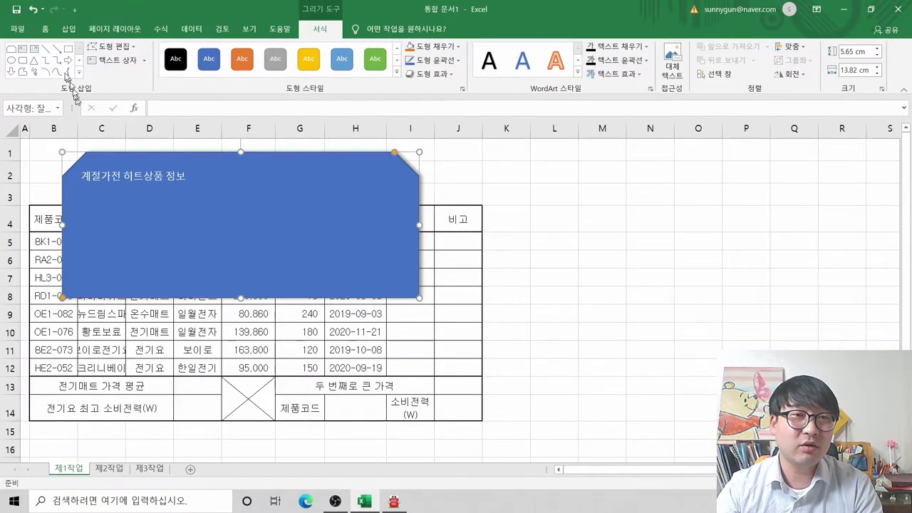
pyautogui.click(45, 28)
pyautogui.click(117, 53)
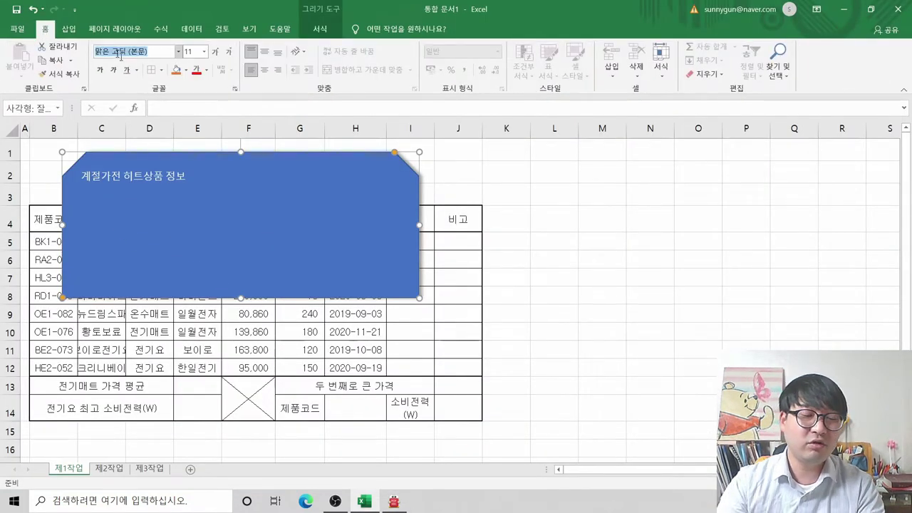
pyautogui.write('굴림')
pyautogui.press('Return')
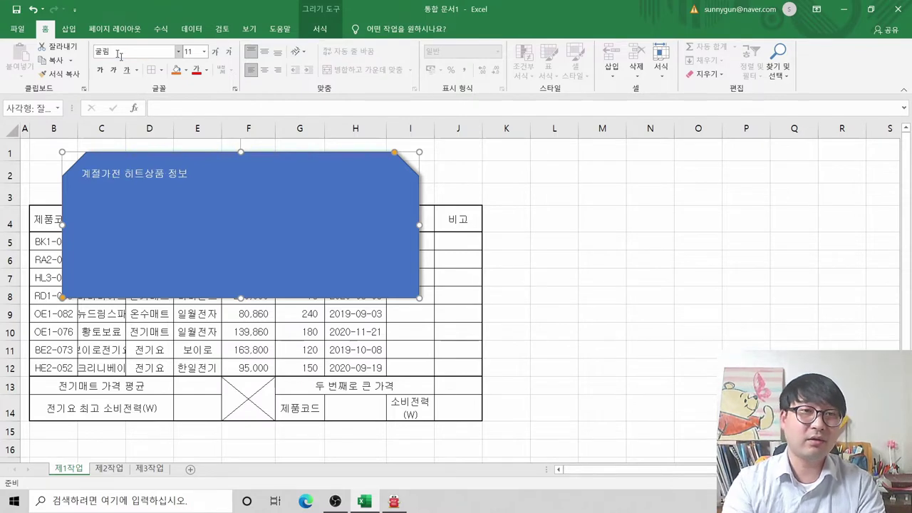
# Check the required title size in the PDF and set the title shape's font size to 24 in Excel
pyautogui.hotkey('alt', 'Tab')
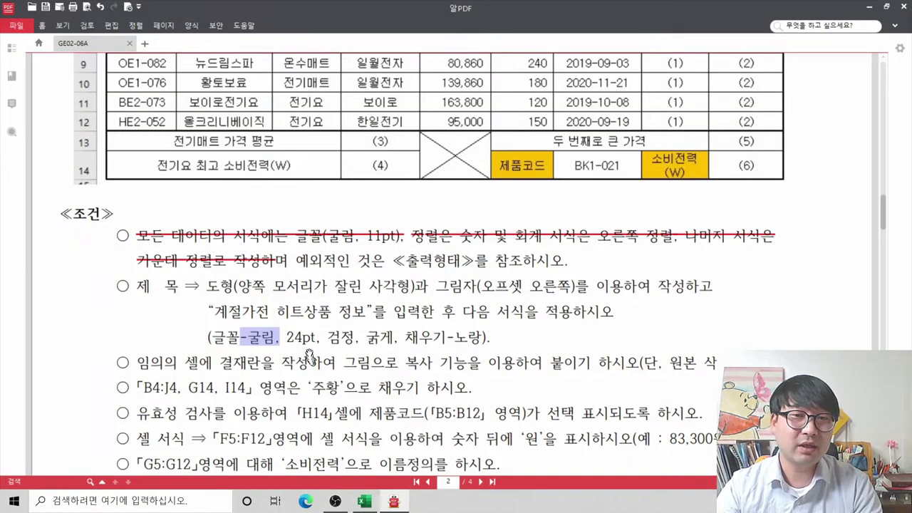
pyautogui.hotkey('alt', 'Tab')
pyautogui.click(191, 52)
pyautogui.write('24')
pyautogui.press('Return')
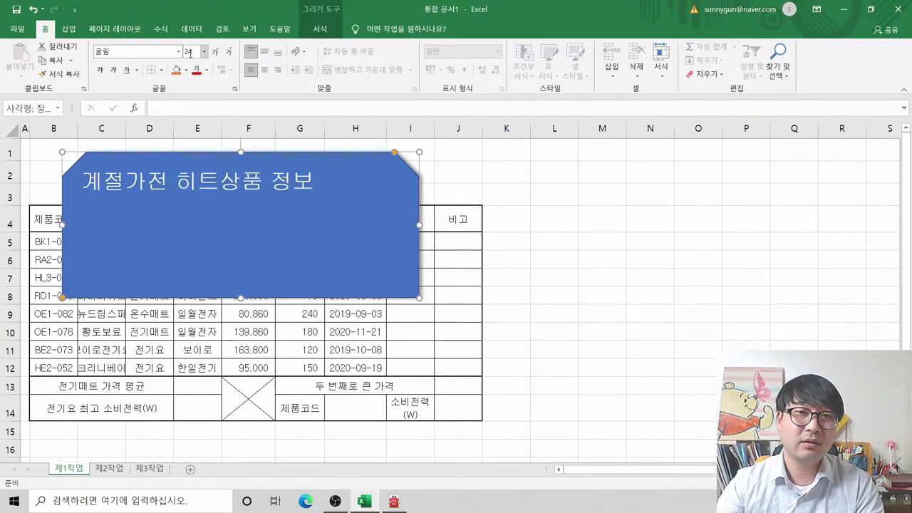
# Check the title's text colour in the PDF, then make the Excel title text black and bold
pyautogui.hotkey('alt', 'Tab')
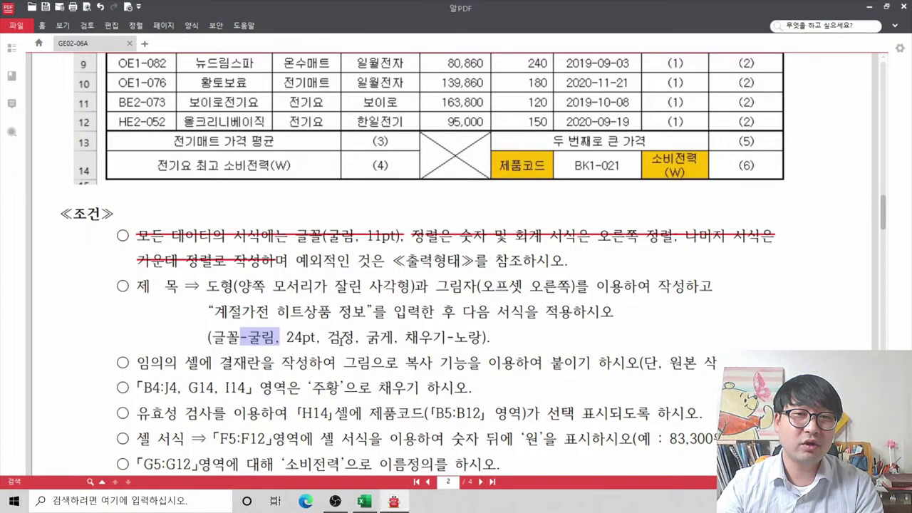
pyautogui.click(364, 501)
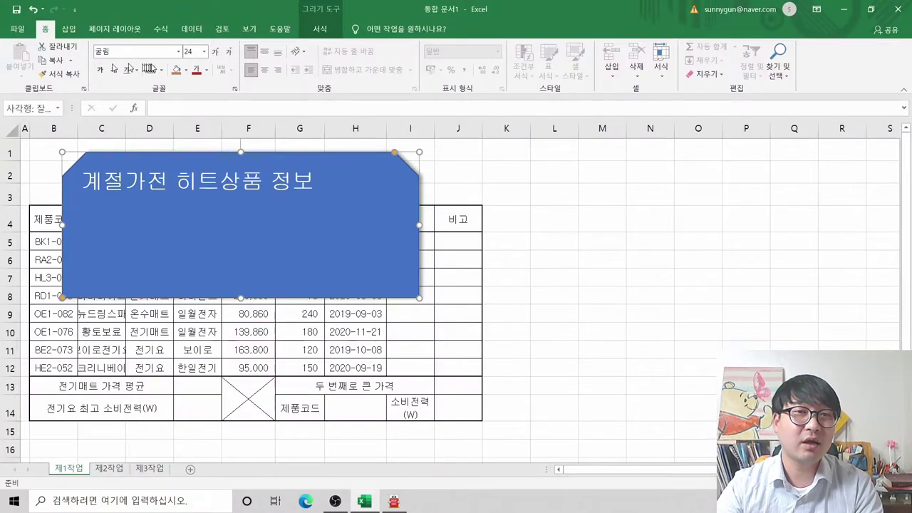
pyautogui.click(208, 70)
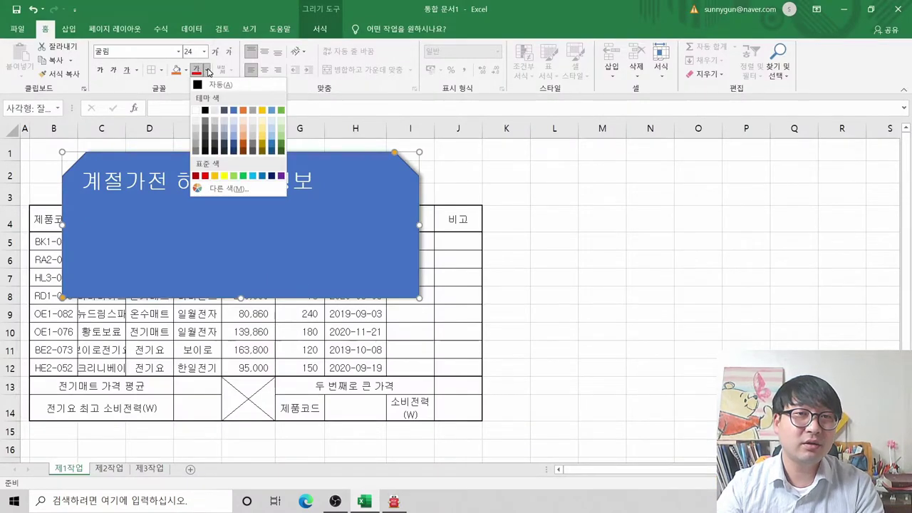
pyautogui.click(205, 111)
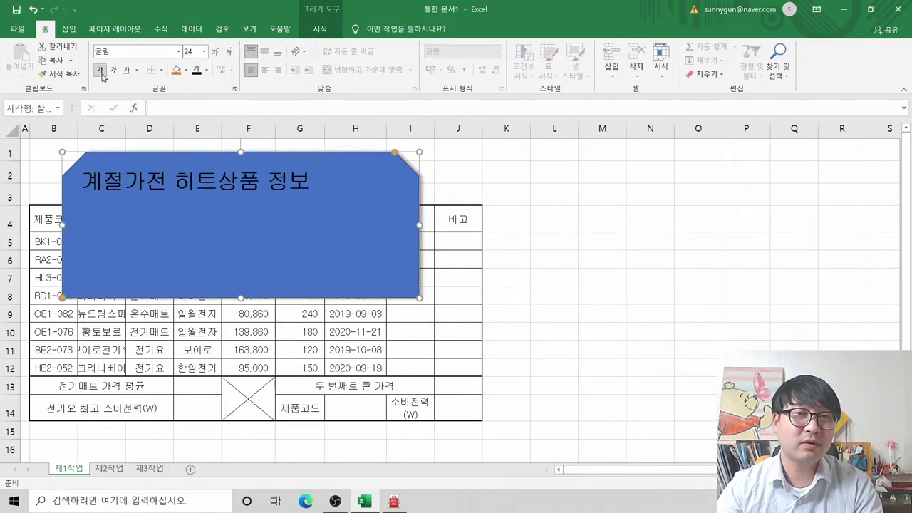
# Check the fill condition in the exam PDF and fill the Excel title shape with the standard colour 노랑 (yellow)
pyautogui.hotkey('alt', 'Tab')
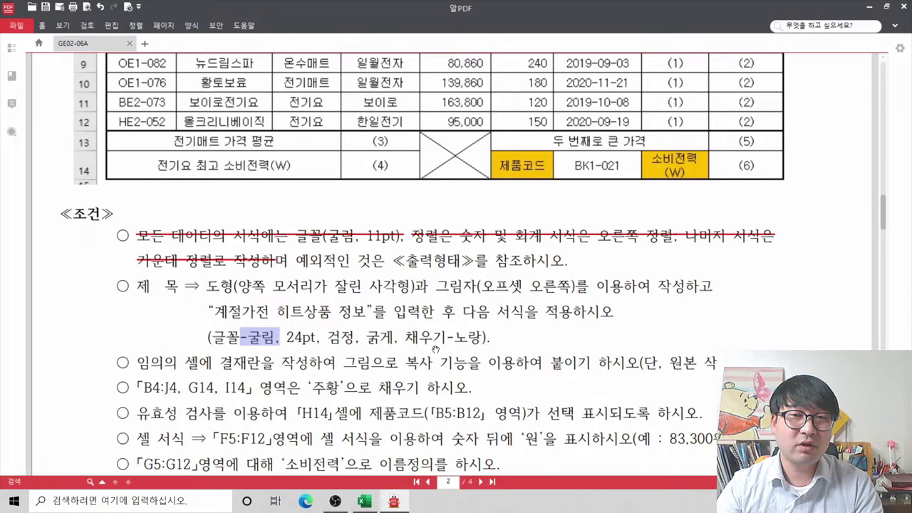
pyautogui.hotkey('alt', 'Tab')
pyautogui.click(316, 239)
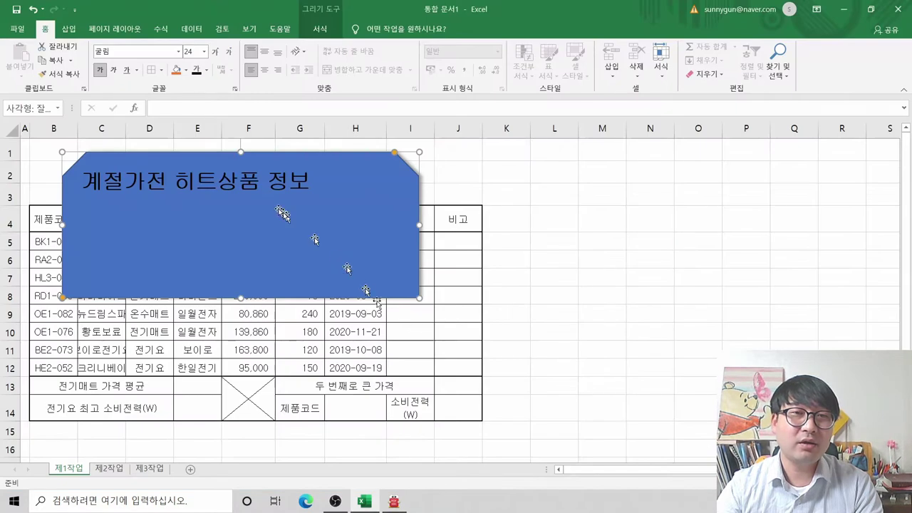
pyautogui.click(187, 71)
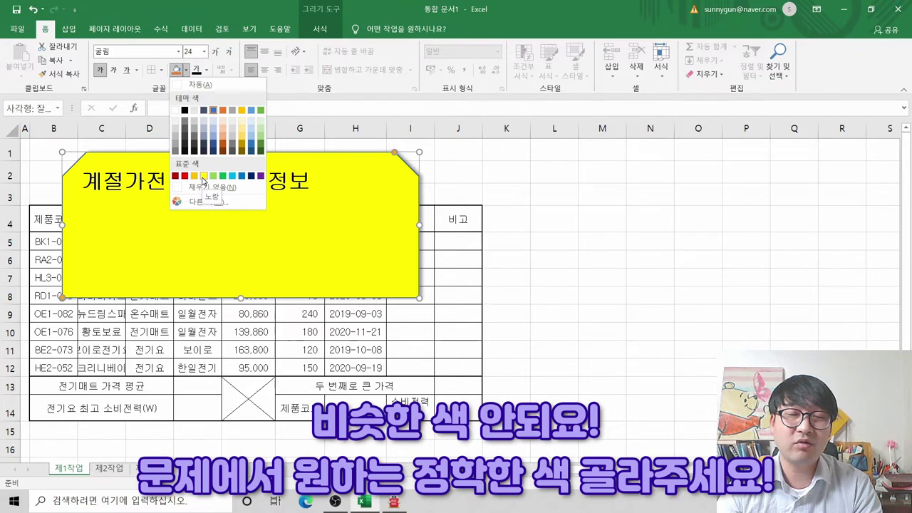
pyautogui.click(203, 176)
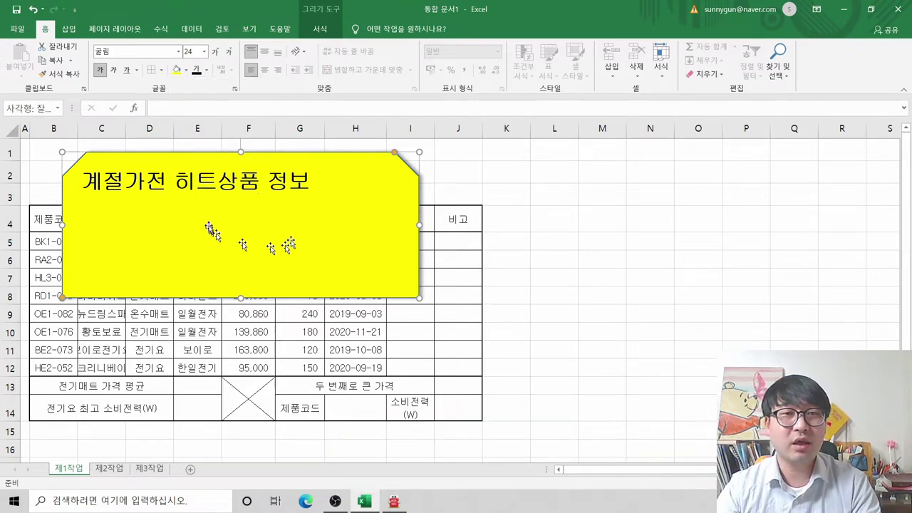
# Center the Excel title text horizontally and vertically in its shape to match the PDF's output layout, and return to the PDF
pyautogui.hotkey('alt', 'Tab')
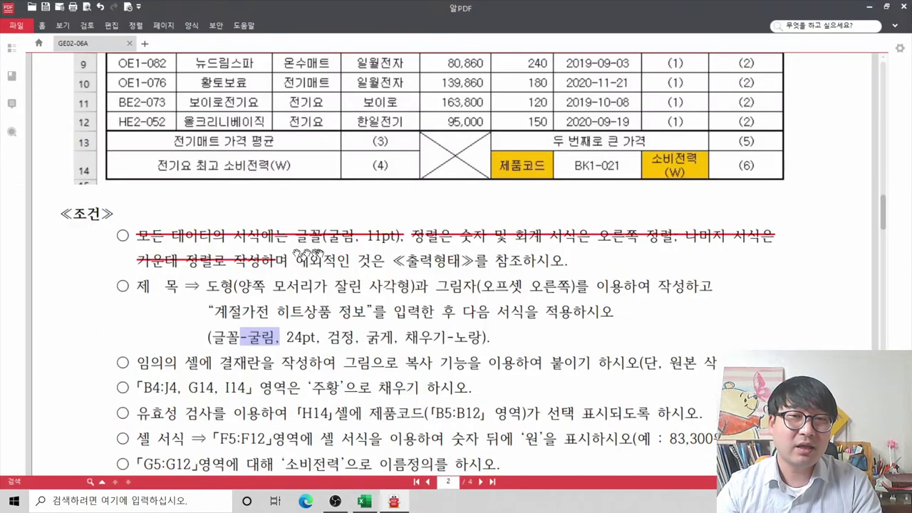
pyautogui.scroll(5, 384, 292)
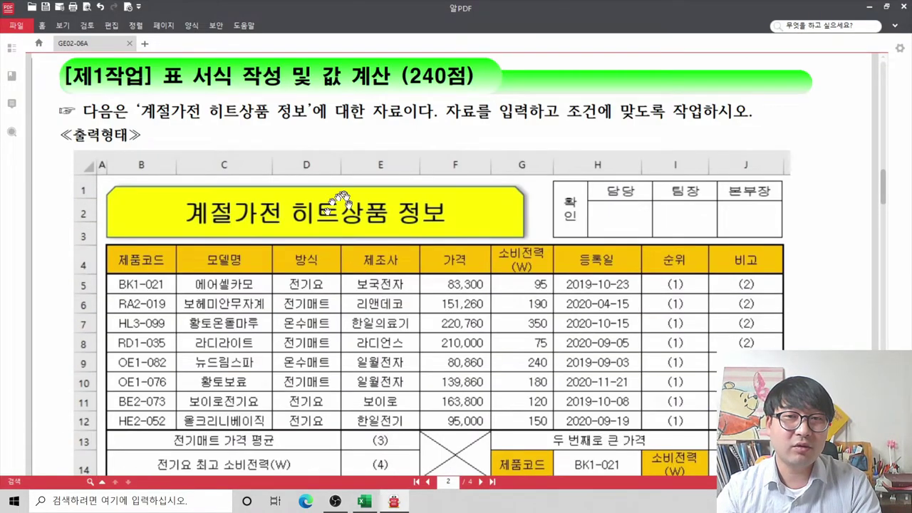
pyautogui.hotkey('alt', 'Tab')
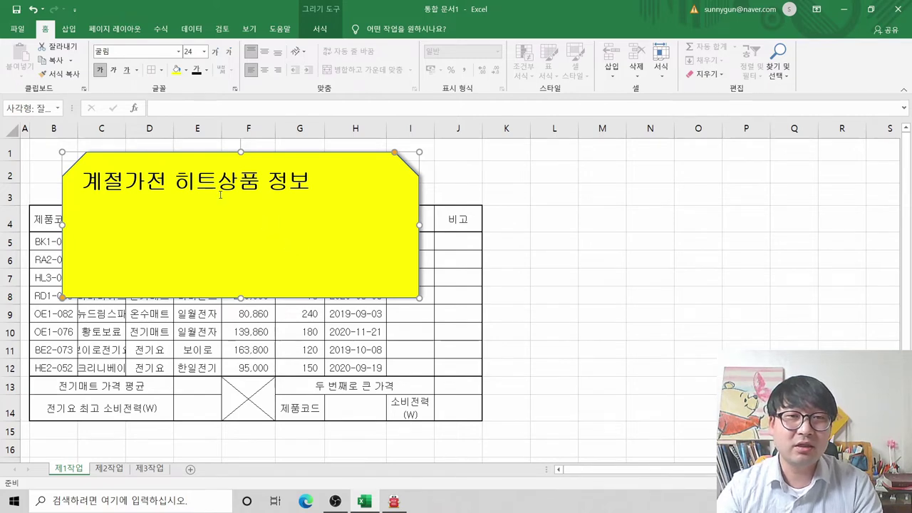
pyautogui.hotkey('alt', 'Tab')
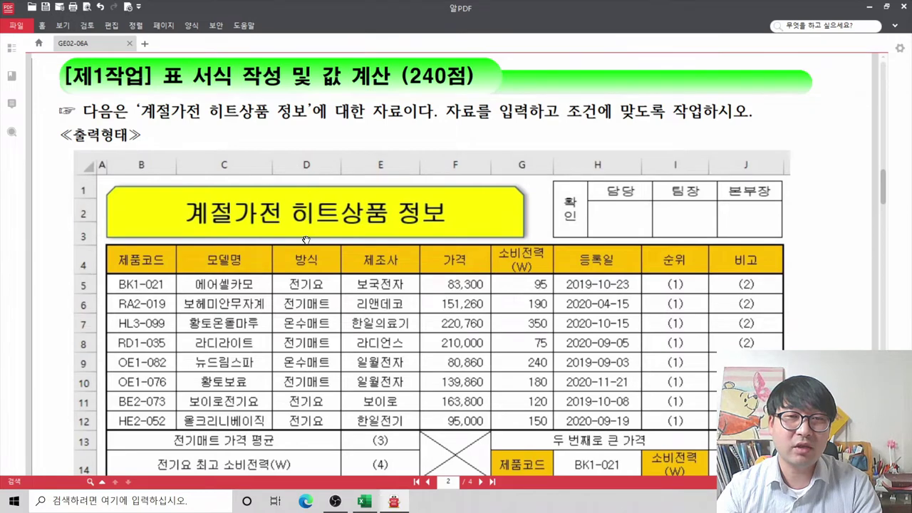
pyautogui.hotkey('alt', 'Tab')
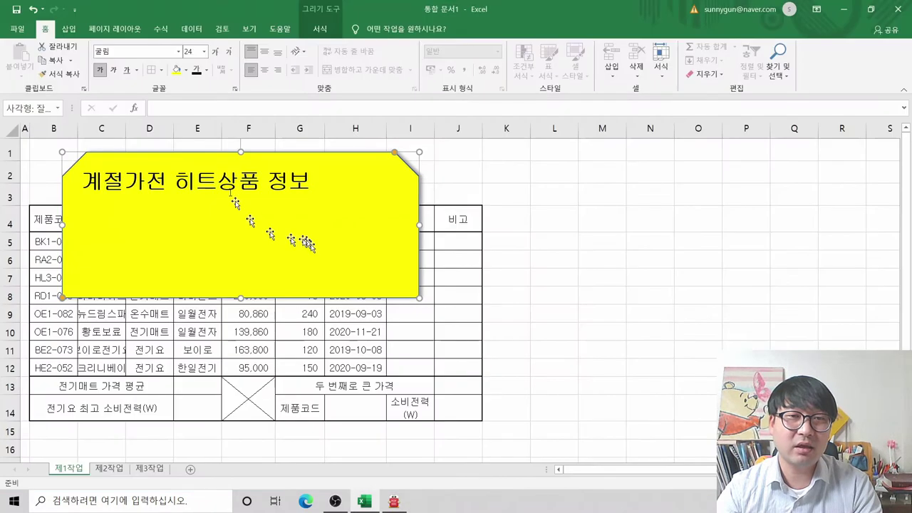
pyautogui.click(265, 70)
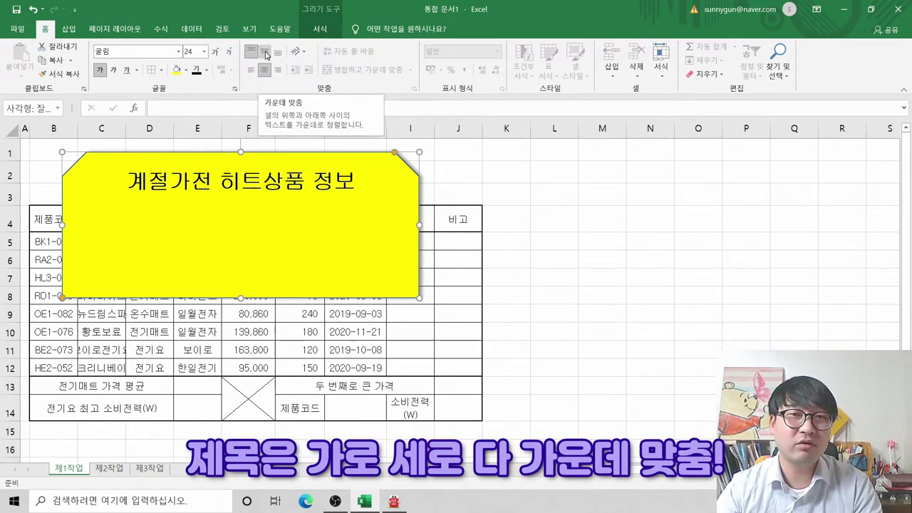
pyautogui.click(264, 52)
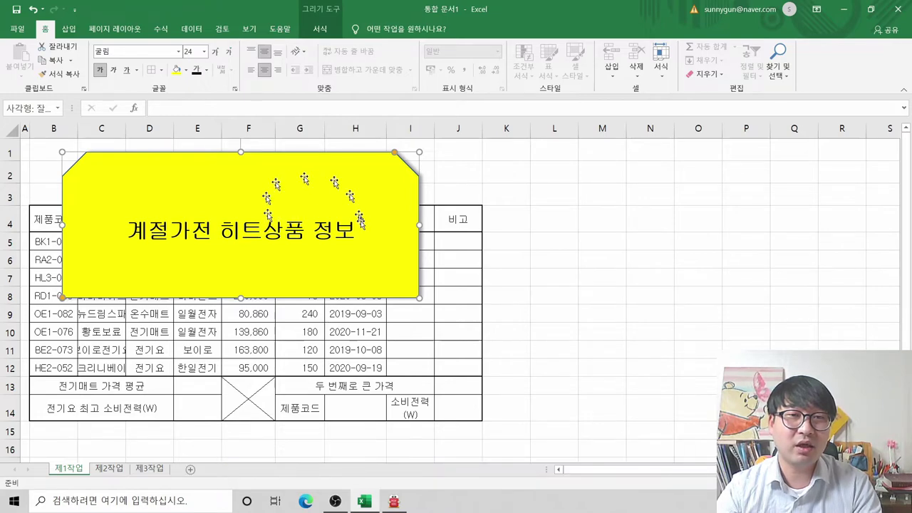
pyautogui.hotkey('alt', 'Tab')
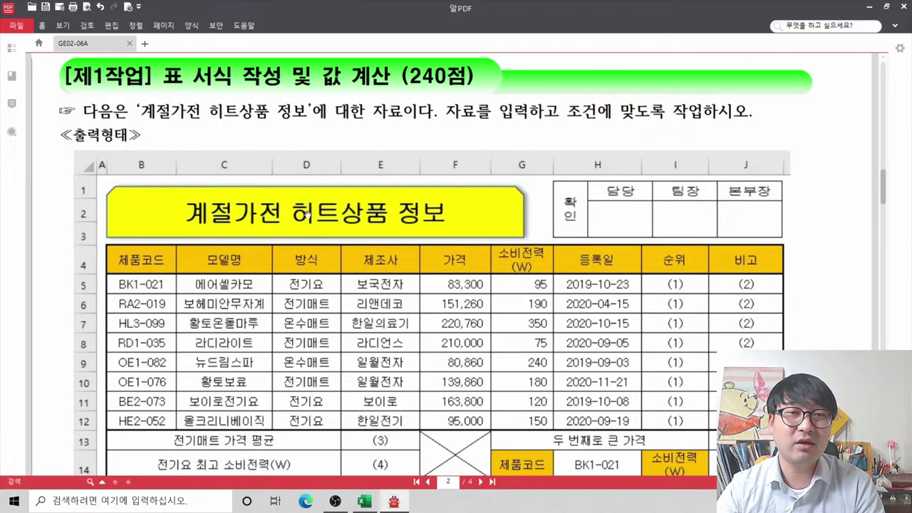
# Compare the title shape with the PDF's output layout and shrink it in Excel to fit rows 1 to 3, ending in column H
pyautogui.hotkey('alt', 'Tab')
pyautogui.hotkey('alt', 'Tab')
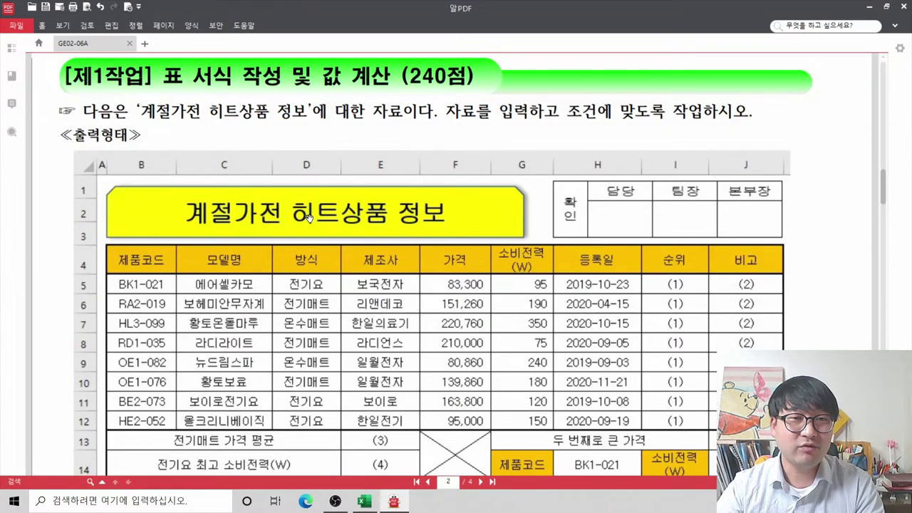
pyautogui.hotkey('alt', 'Tab')
pyautogui.click(312, 220)
pyautogui.moveTo(179, 197); pyautogui.dragTo(148, 189)
pyautogui.hotkey('alt', 'Tab')
pyautogui.hotkey('alt', 'Tab')
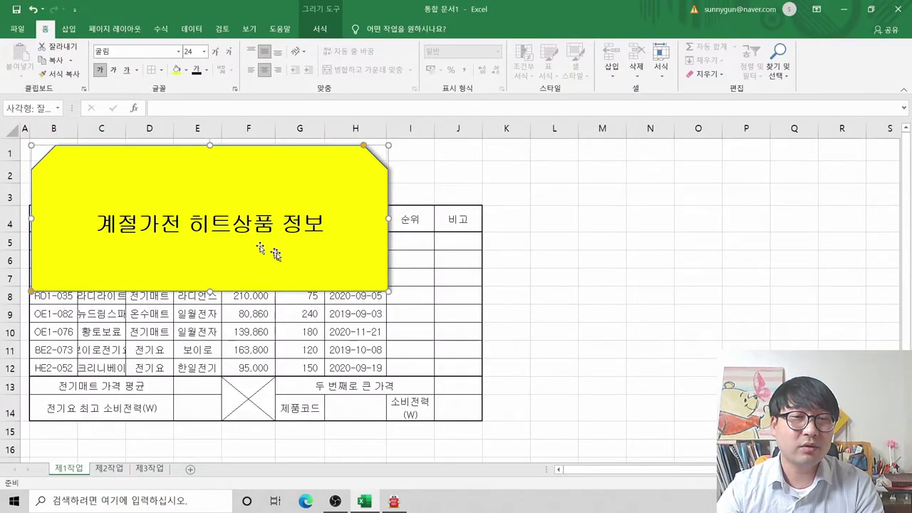
pyautogui.moveTo(388, 292); pyautogui.dragTo(356, 199)
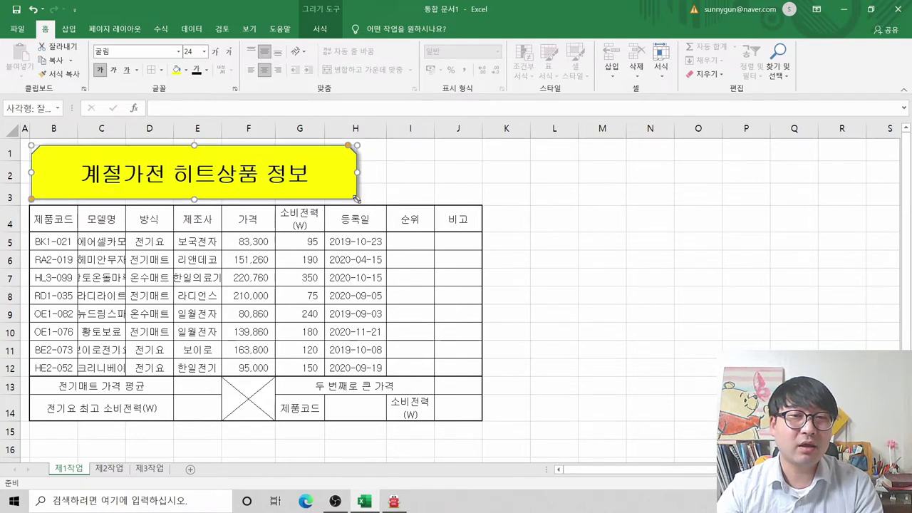
pyautogui.hotkey('alt', 'Tab')
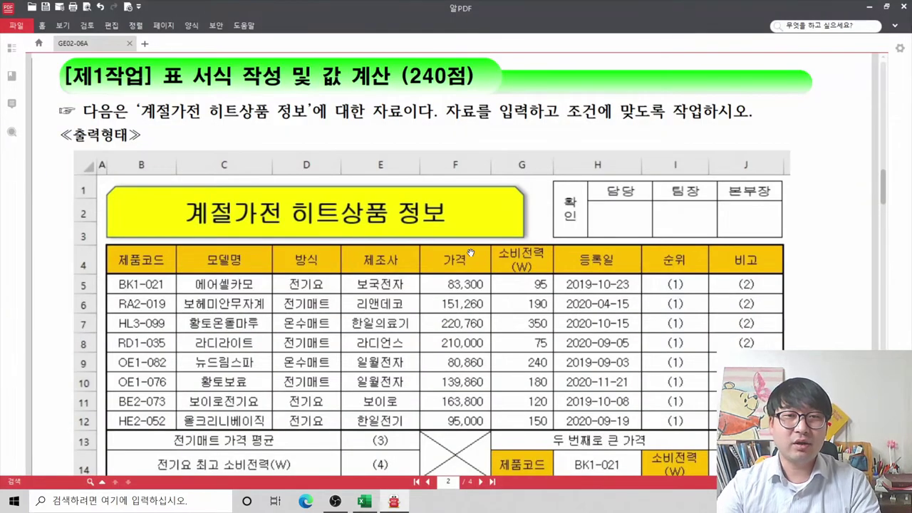
# Compare the table's column widths in Excel with the PDF's output layout, focusing on the entries cut off in column C
pyautogui.hotkey('alt', 'Tab')
pyautogui.moveTo(53, 259); pyautogui.dragTo(372, 319)
pyautogui.hotkey('alt', 'Tab')
pyautogui.hotkey('alt', 'Tab')
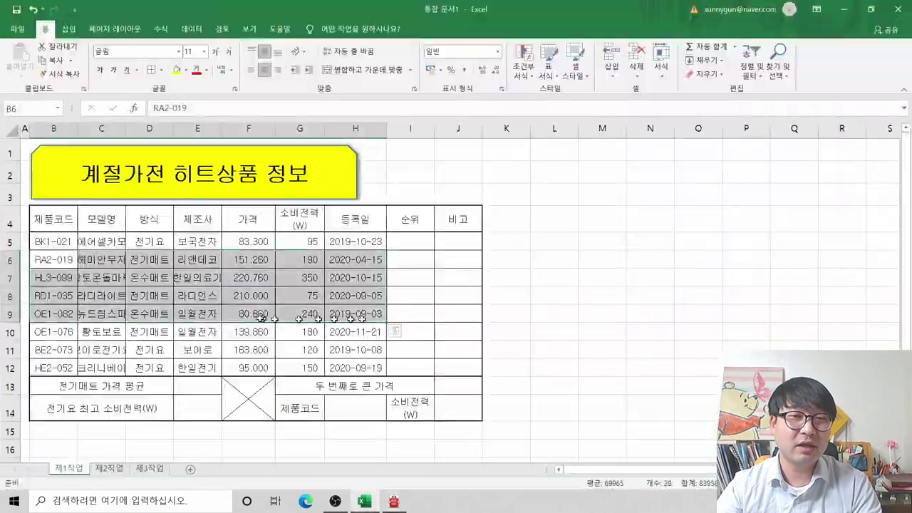
pyautogui.click(100, 309)
pyautogui.click(107, 261)
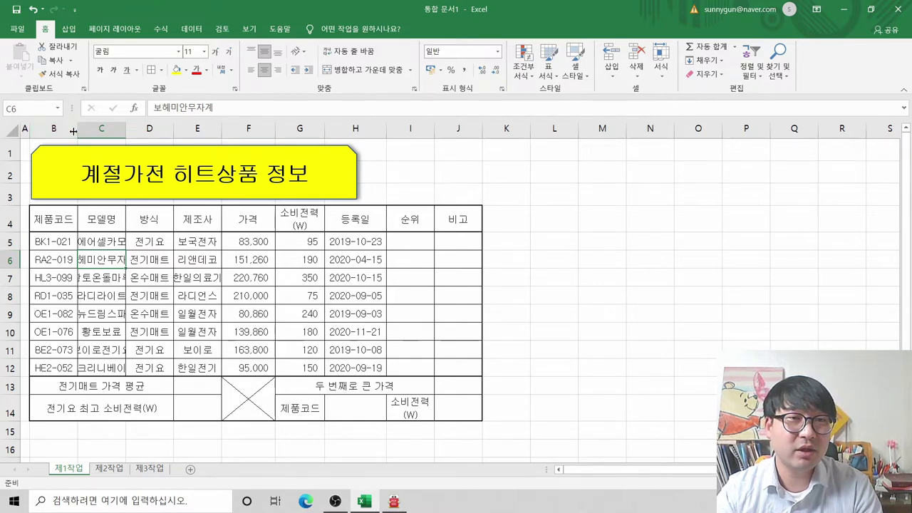
# Try widening column B far beyond its contents, compare it with the PDF, and autofit the column again
pyautogui.moveTo(81, 132); pyautogui.dragTo(311, 131)
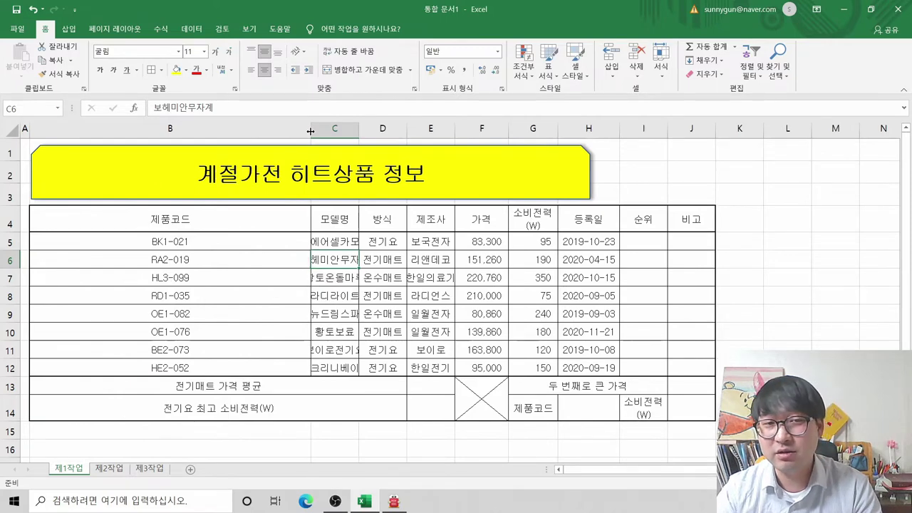
pyautogui.hotkey('alt', 'Tab')
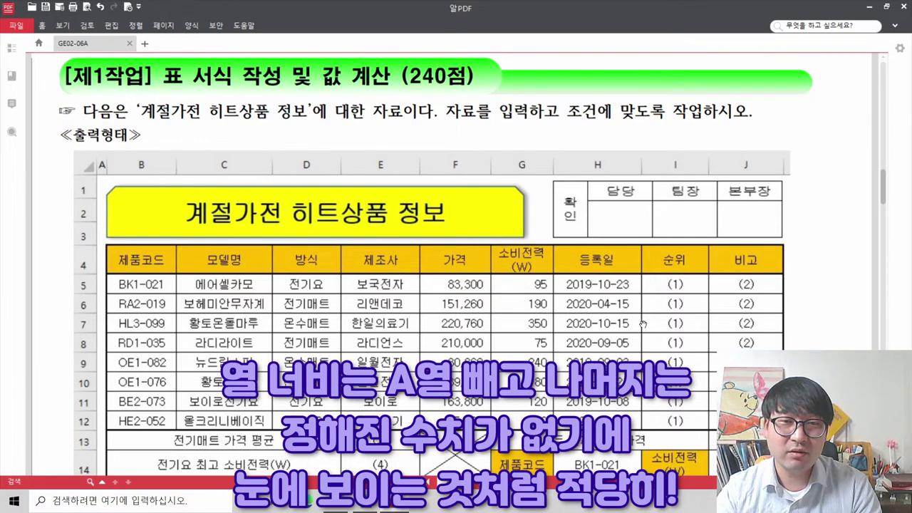
pyautogui.hotkey('alt', 'Tab')
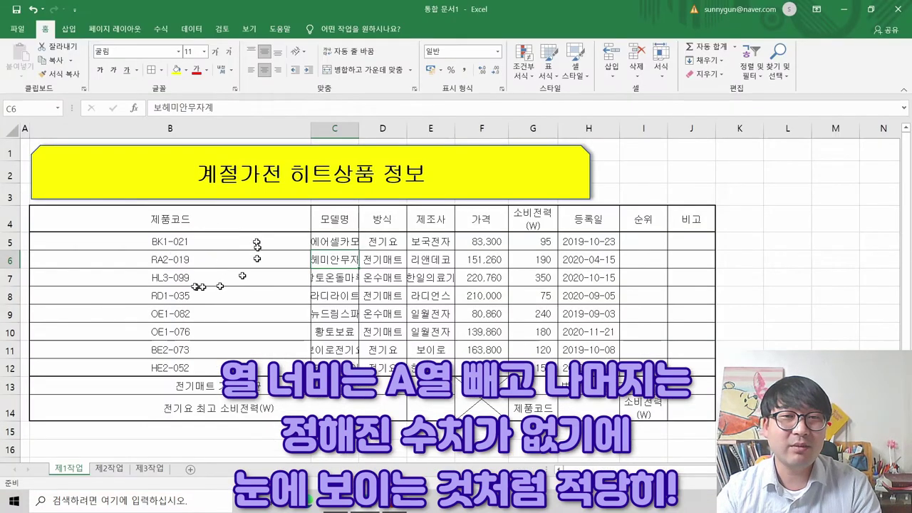
pyautogui.doubleClick(308, 128)
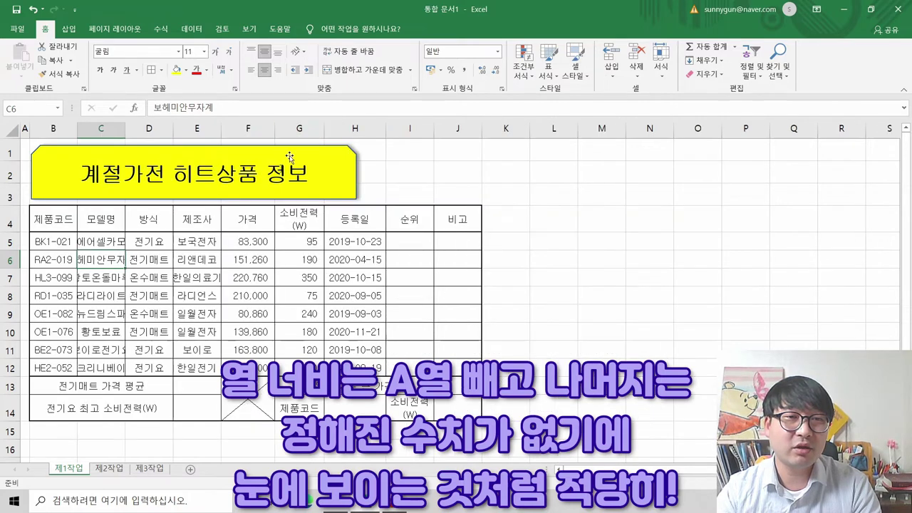
# Autofit column C to its model names, check the PDF's proportions, and widen columns B and C slightly in Excel
pyautogui.doubleClick(125, 128)
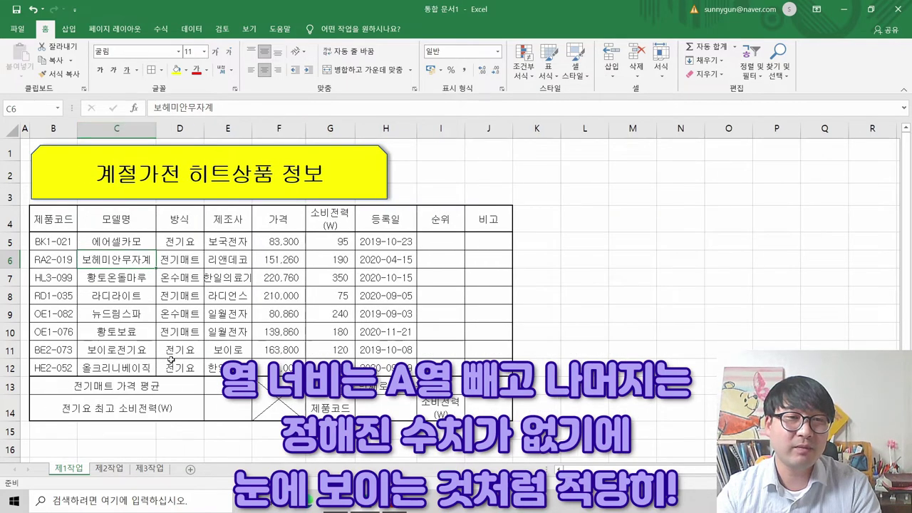
pyautogui.hotkey('alt', 'Tab')
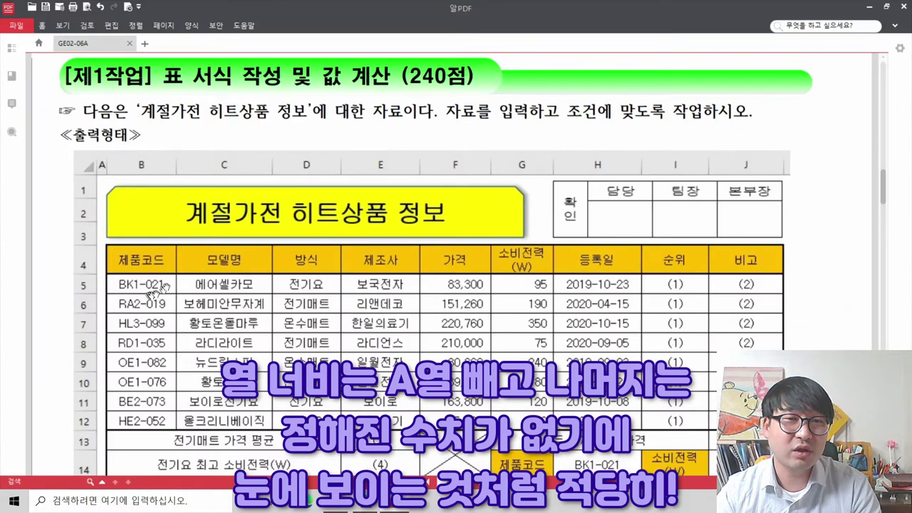
pyautogui.hotkey('alt', 'Tab')
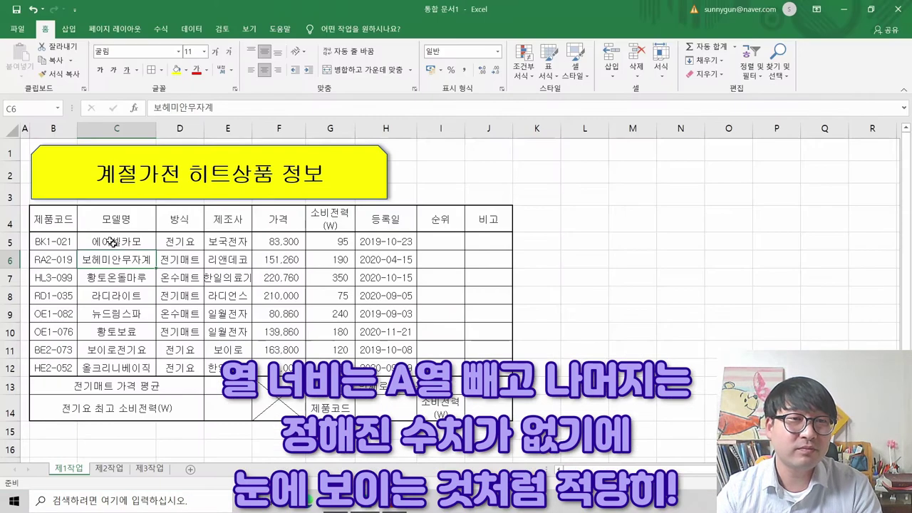
pyautogui.moveTo(76, 128); pyautogui.dragTo(88, 128)
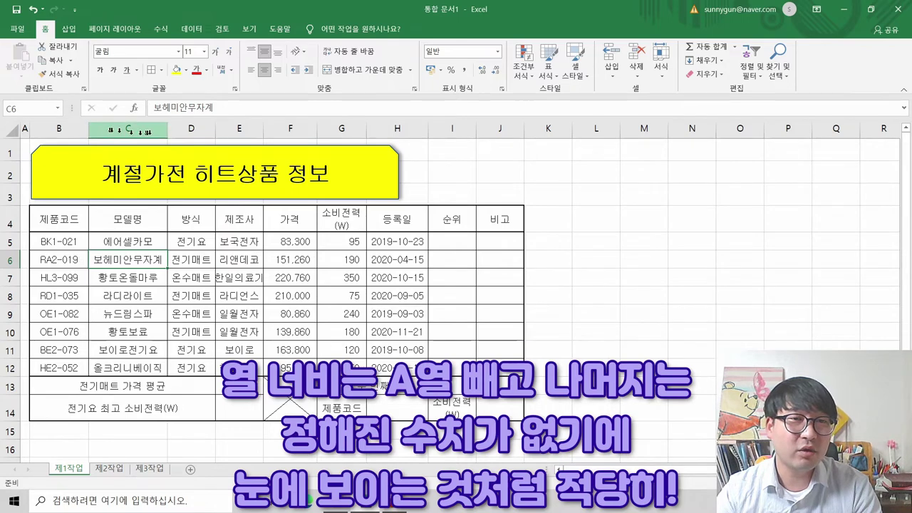
pyautogui.moveTo(168, 129); pyautogui.dragTo(186, 132)
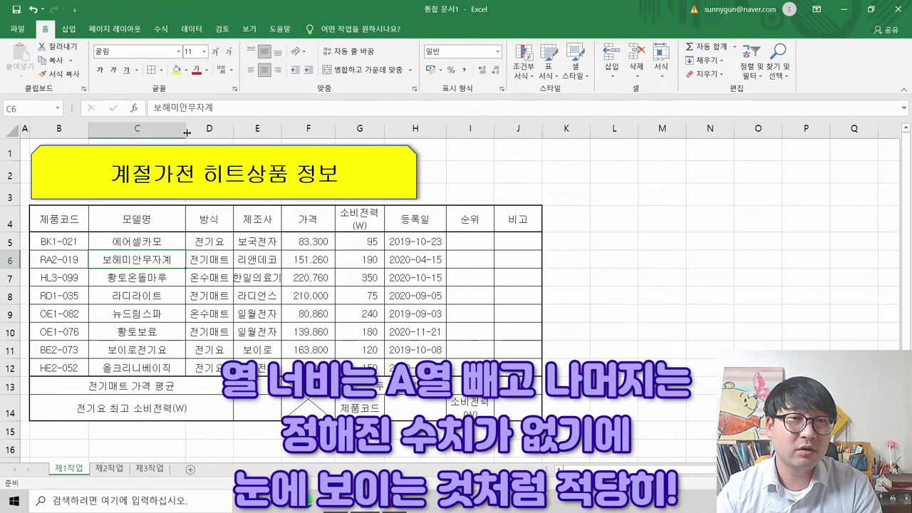
# Adjust the widths of columns C to J in Excel to match the proportions in the PDF's output layout
pyautogui.hotkey('alt', 'Tab')
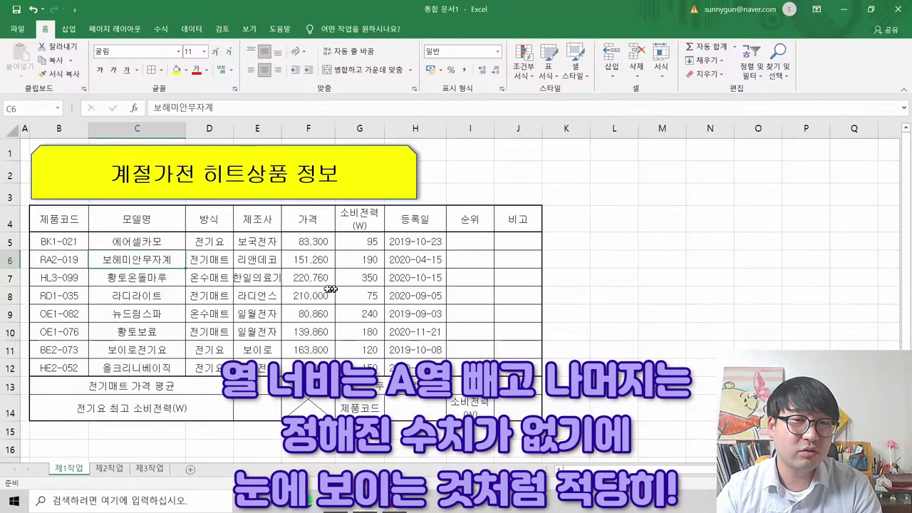
pyautogui.hotkey('alt', 'Tab')
pyautogui.moveTo(182, 128); pyautogui.dragTo(422, 128)
pyautogui.hotkey('alt', 'Tab')
pyautogui.hotkey('alt', 'Tab')
pyautogui.moveTo(484, 128); pyautogui.dragTo(501, 128)
pyautogui.hotkey('alt', 'Tab')
pyautogui.hotkey('alt', 'Tab')
pyautogui.moveTo(595, 129); pyautogui.dragTo(617, 129)
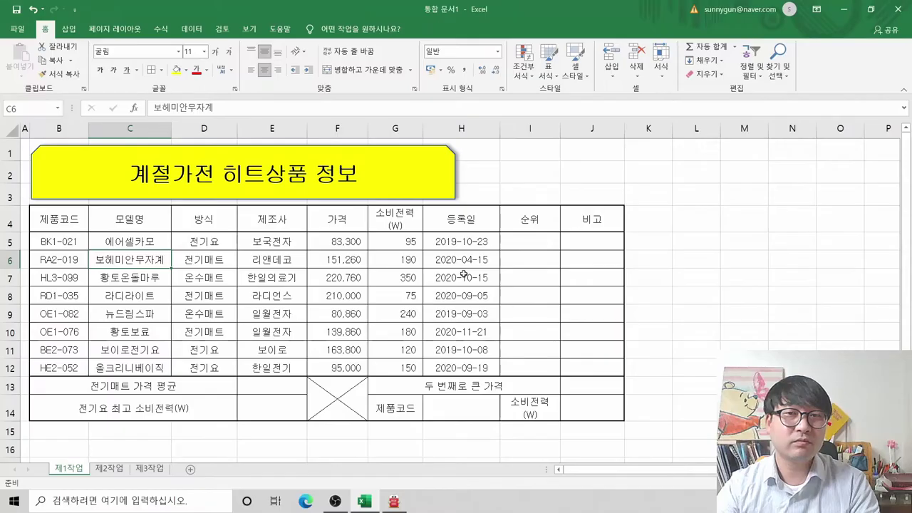
pyautogui.hotkey('alt', 'Tab')
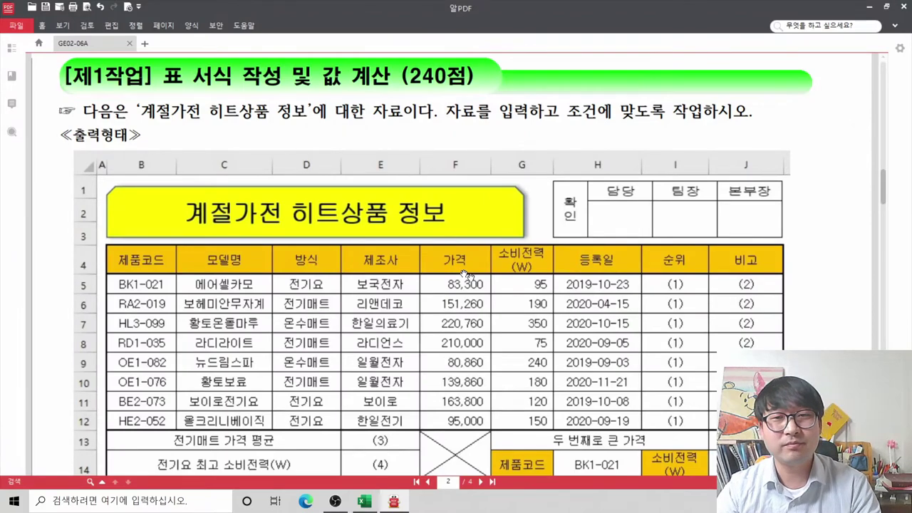
pyautogui.hotkey('alt', 'Tab')
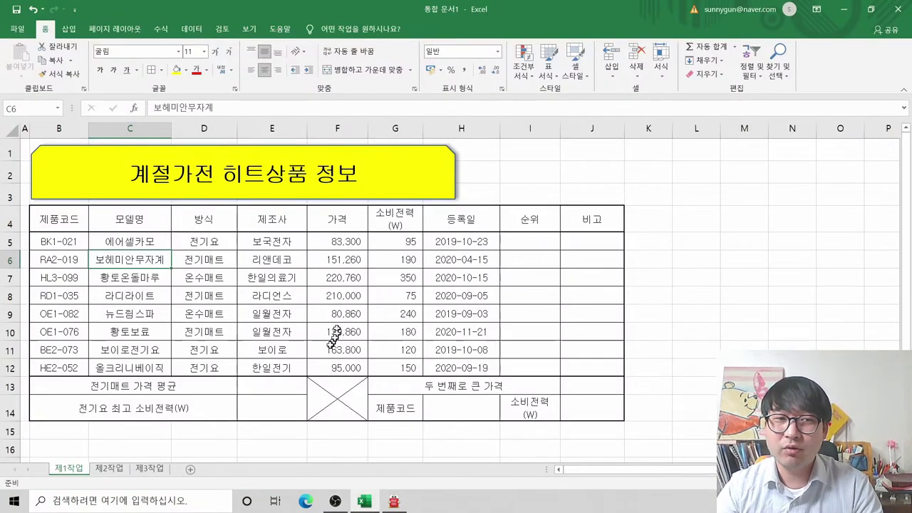
pyautogui.hotkey('alt', 'Tab')
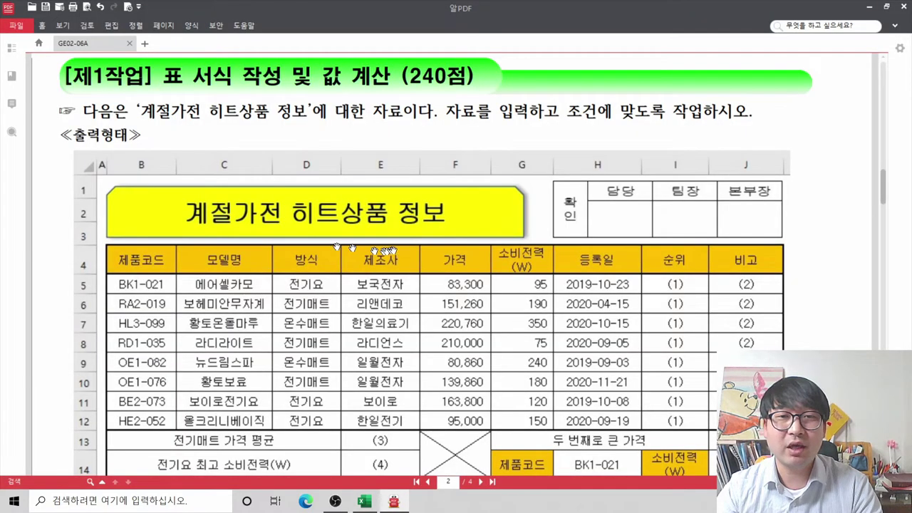
pyautogui.hotkey('alt', 'Tab')
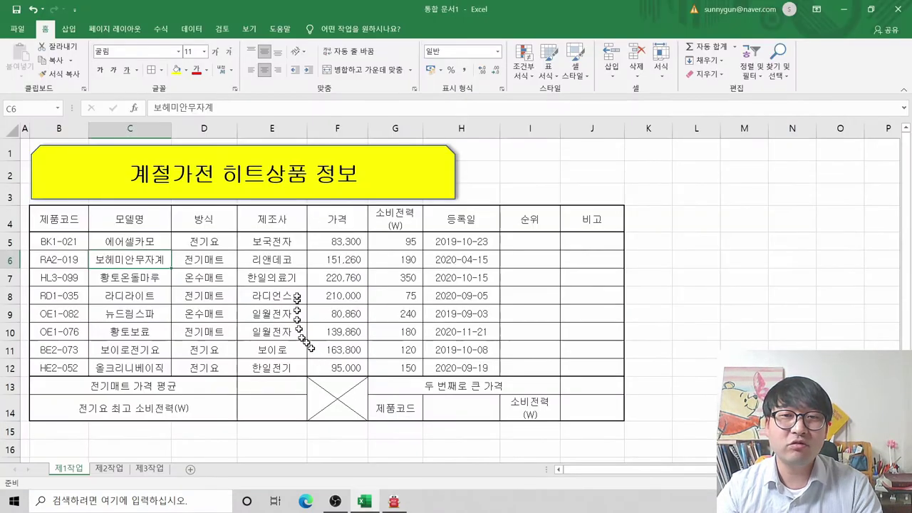
# Check the title's placement in the PDF and lower the Excel title shape's top edge slightly within row 1
pyautogui.hotkey('alt', 'Tab')
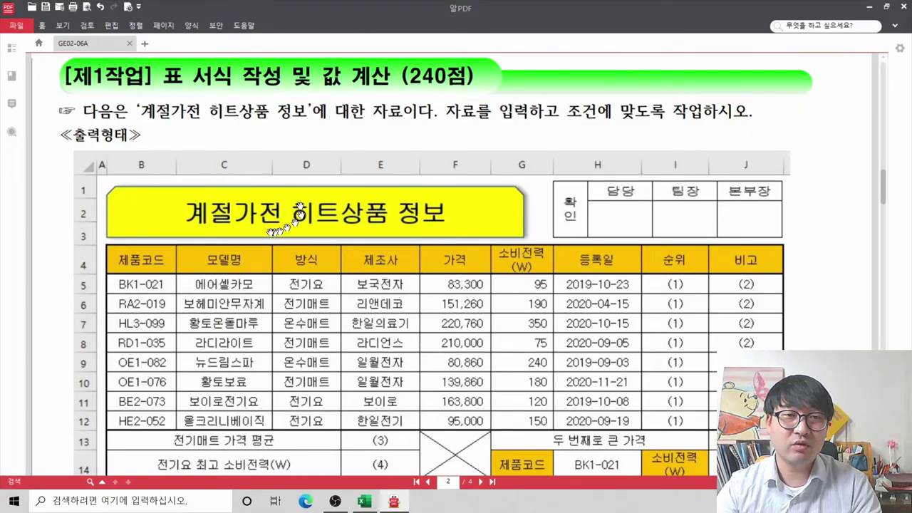
pyautogui.hotkey('alt', 'Tab')
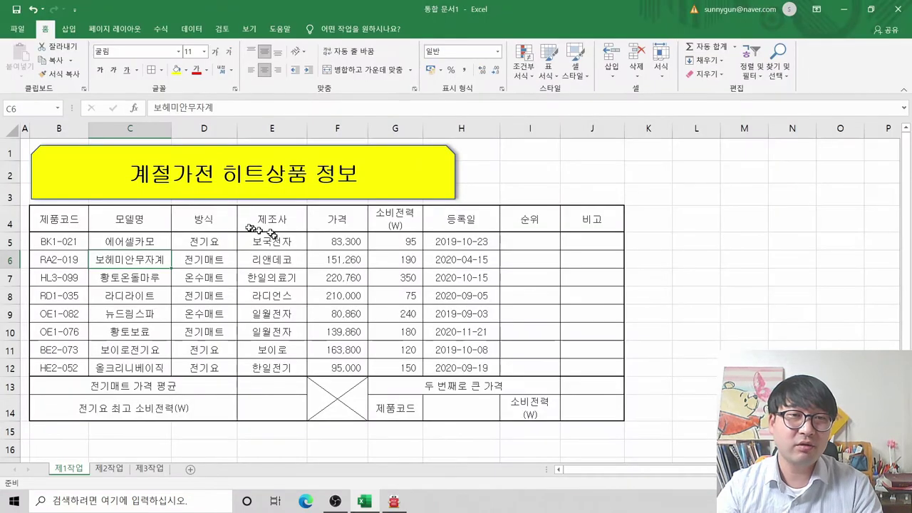
pyautogui.click(184, 199)
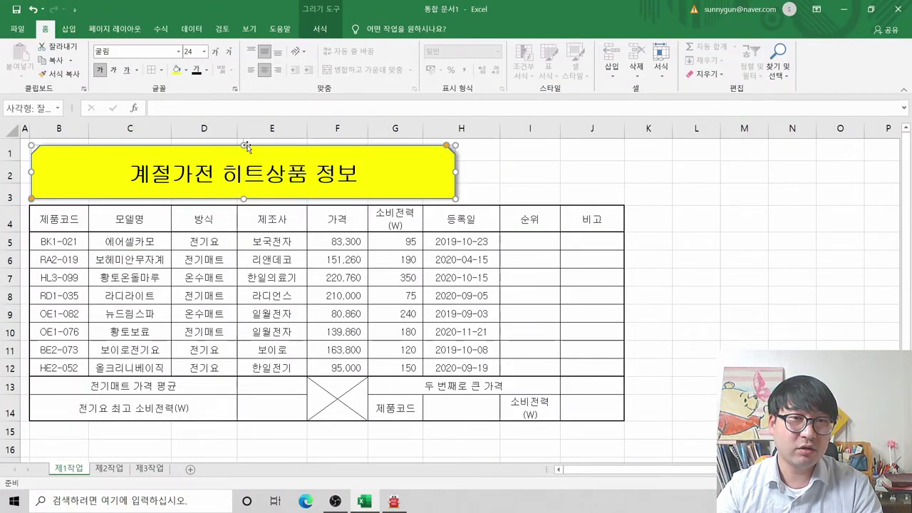
pyautogui.moveTo(244, 145); pyautogui.dragTo(244, 148)
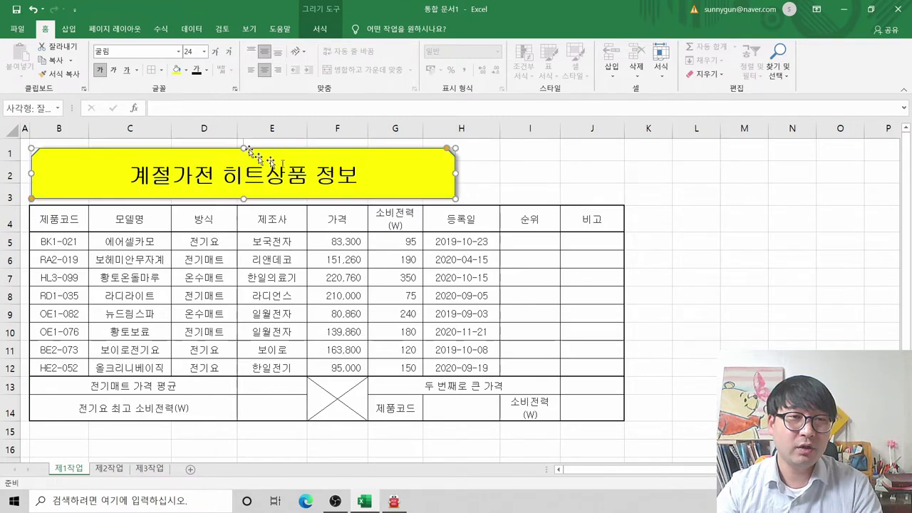
# Narrow the Excel title shape so it ends around the middle of column G, as in the PDF, and compare both layouts
pyautogui.hotkey('alt', 'Tab')
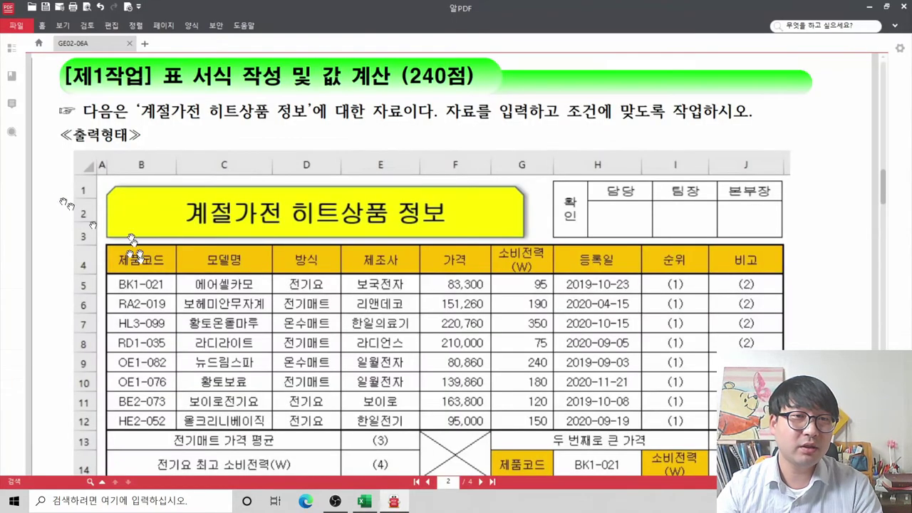
pyautogui.hotkey('alt', 'Tab')
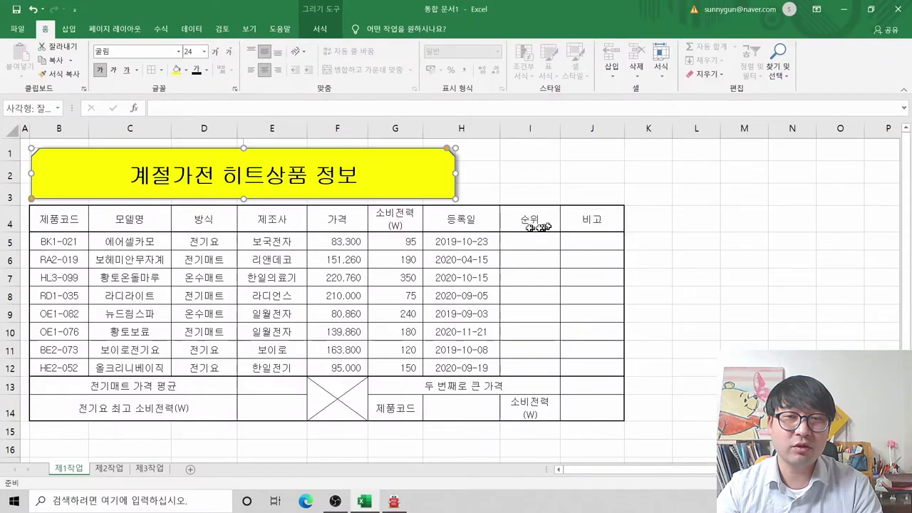
pyautogui.moveTo(451, 172); pyautogui.dragTo(396, 178)
pyautogui.click(376, 262)
pyautogui.hotkey('alt', 'Tab')
pyautogui.hotkey('alt', 'Tab')
pyautogui.hotkey('alt', 'Tab')
pyautogui.hotkey('alt', 'Tab')
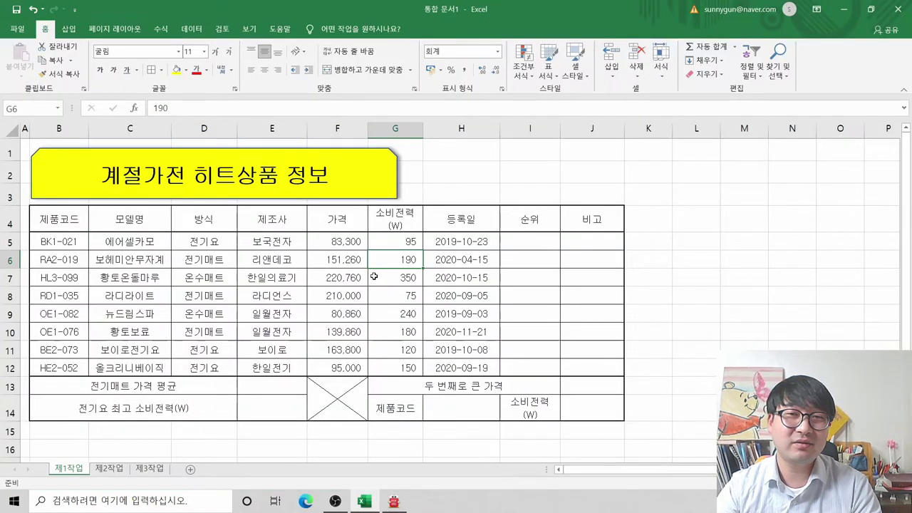
# Switch to the PDF and strike through the completed title (제목) condition under 조건
pyautogui.hotkey('alt', 'Tab')
pyautogui.scroll(-6, 365, 281)
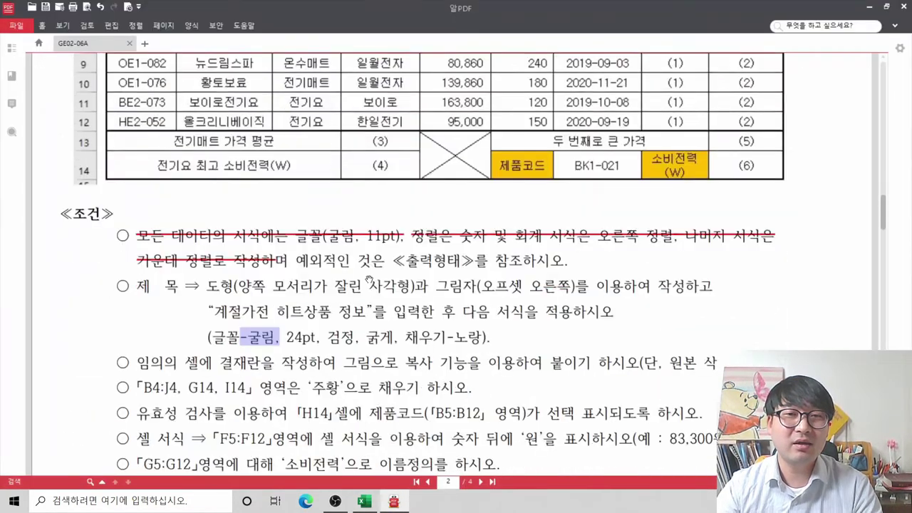
pyautogui.moveTo(489, 189); pyautogui.dragTo(140, 140)
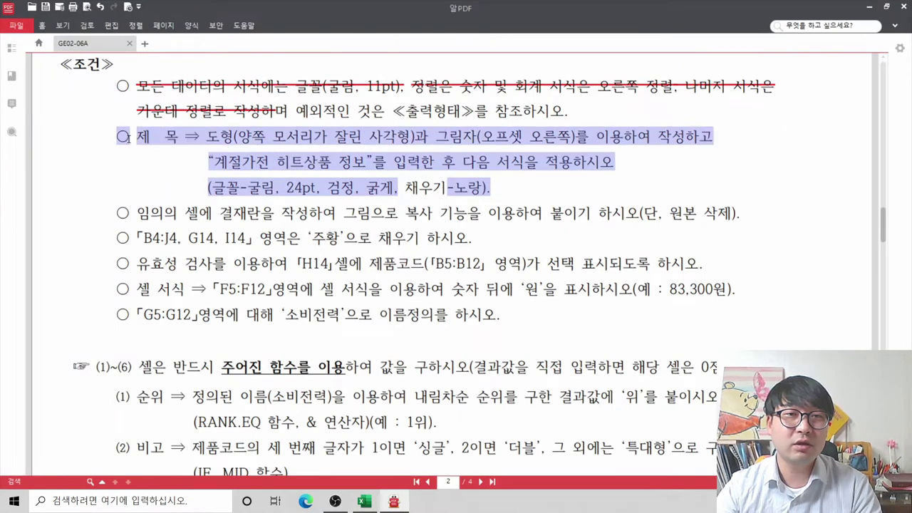
pyautogui.rightClick(188, 134)
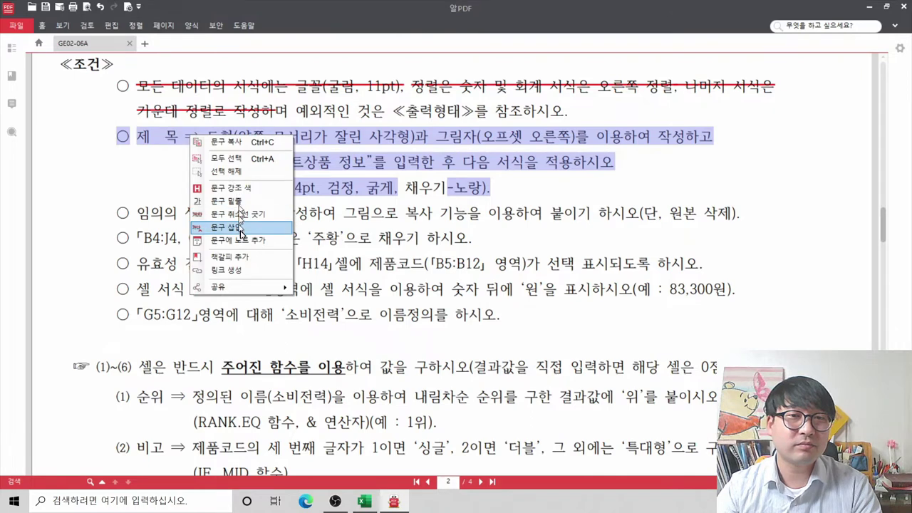
pyautogui.click(239, 213)
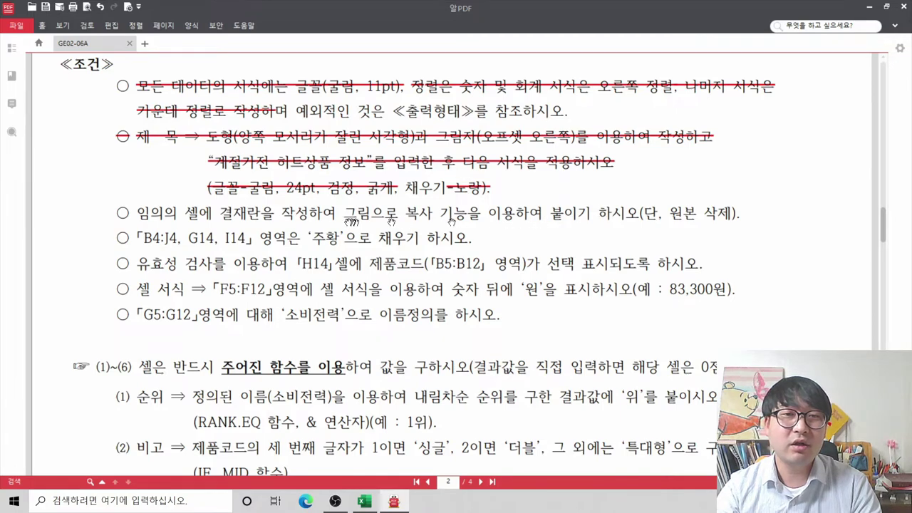
# Review the approval box in the PDF's output layout and its copy-as-picture condition, and return to Excel
pyautogui.scroll(5, 428, 219)
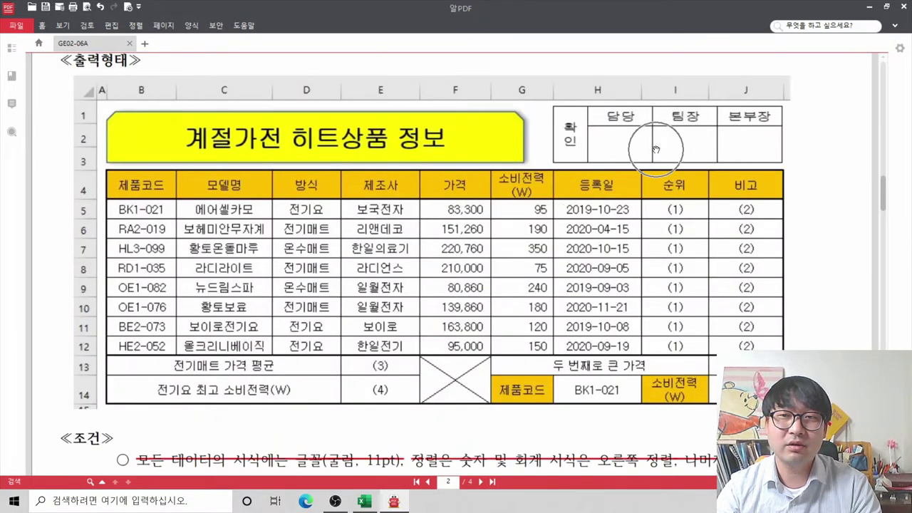
pyautogui.scroll(-5, 656, 149)
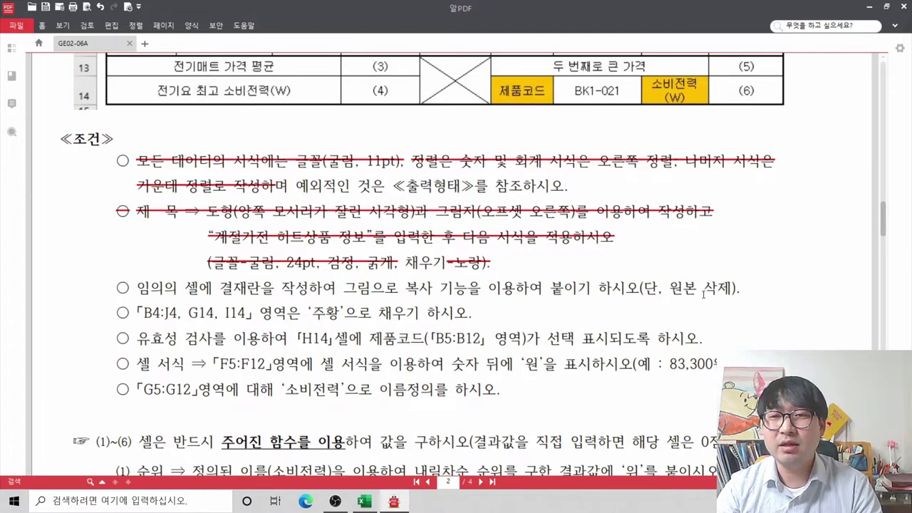
pyautogui.hotkey('alt', 'Tab')
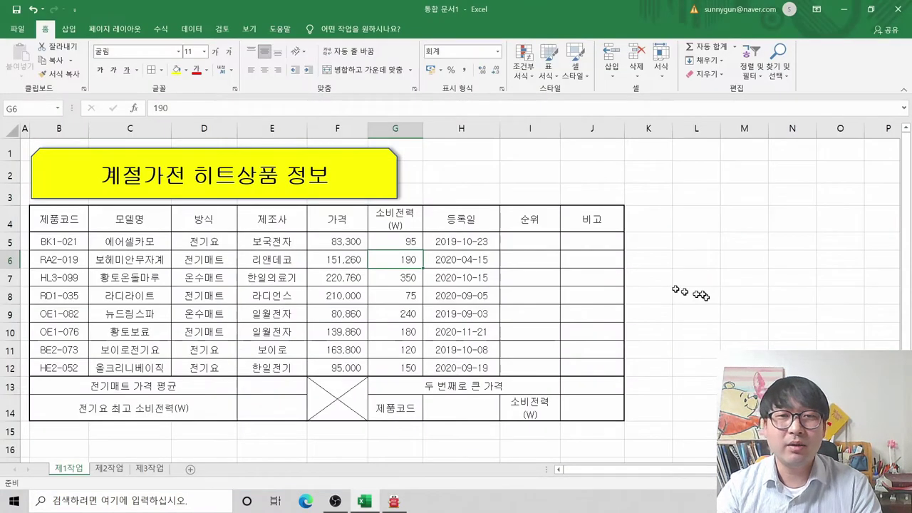
pyautogui.click(423, 381)
pyautogui.click(359, 428)
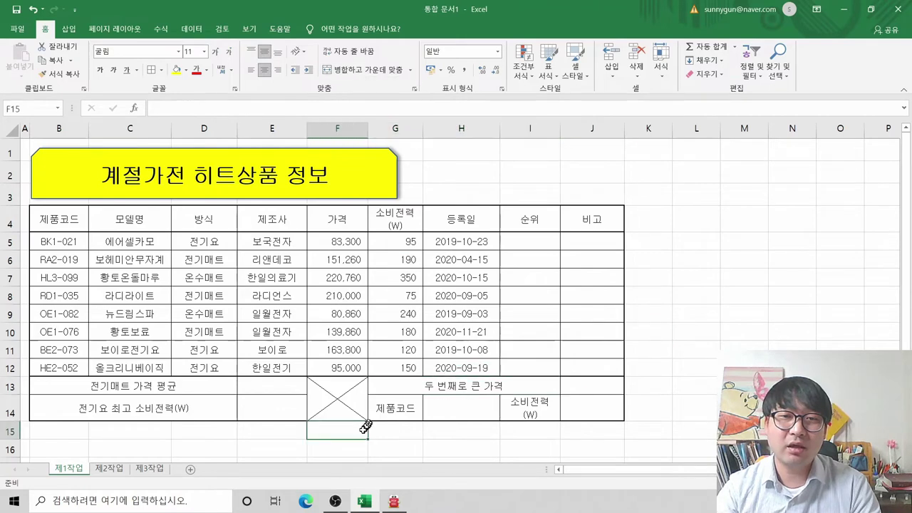
pyautogui.click(696, 346)
pyautogui.click(615, 436)
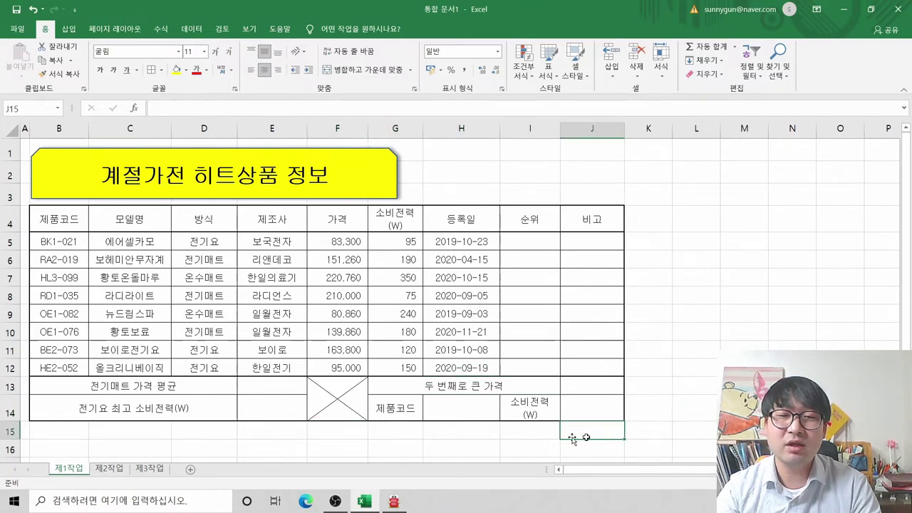
pyautogui.click(472, 449)
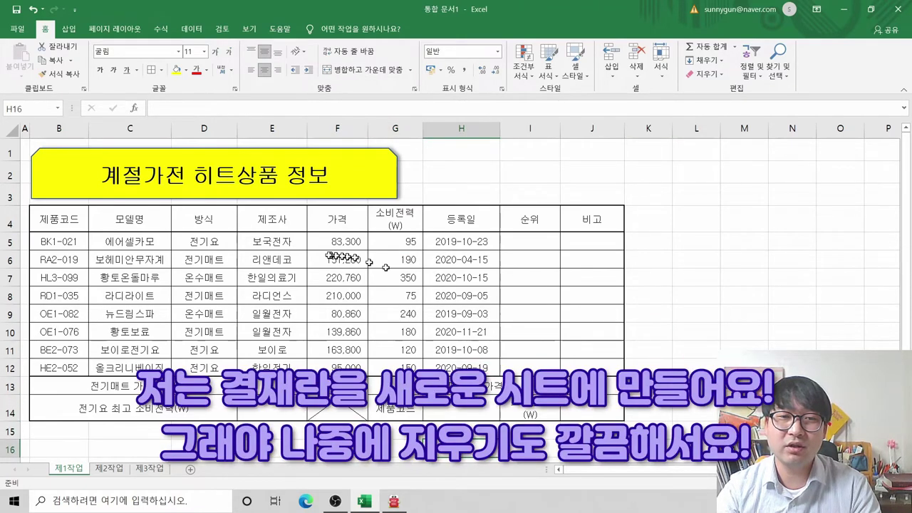
# Insert a new blank worksheet right after 제1작업 for the approval box and select cell C3
pyautogui.click(191, 474)
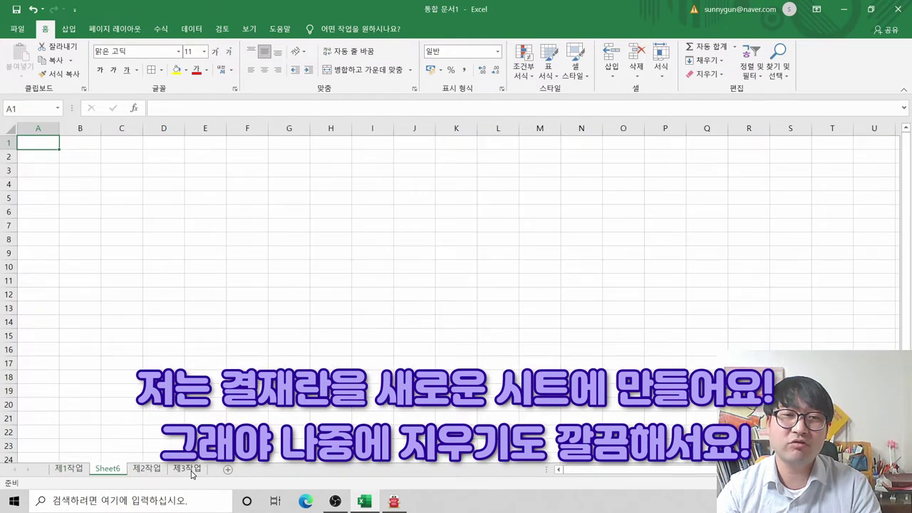
pyautogui.click(125, 171)
pyautogui.click(82, 212)
pyautogui.click(242, 239)
pyautogui.click(107, 174)
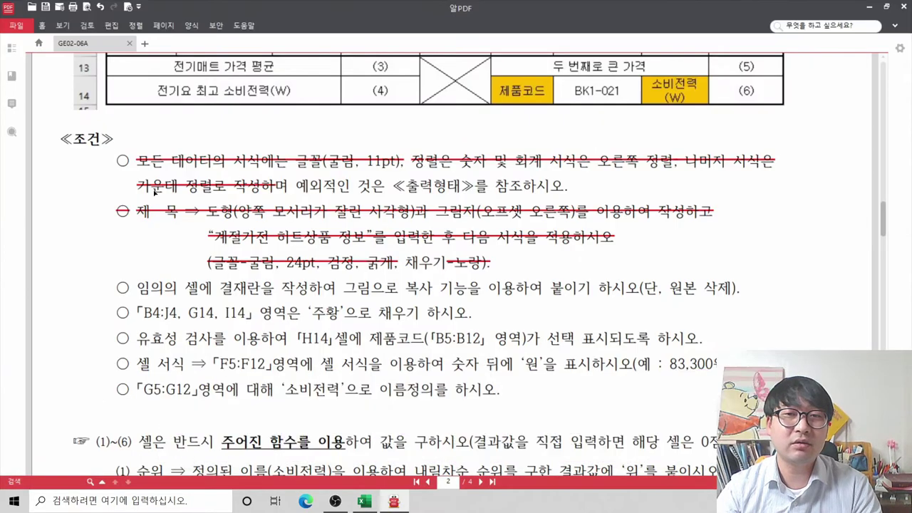
# Check the approval box in the PDF's output layout and enter 확인, 담당, 팀장 and 본부장 in C3:F3 of the new sheet
pyautogui.scroll(3, 467, 206)
pyautogui.scroll(3, 467, 207)
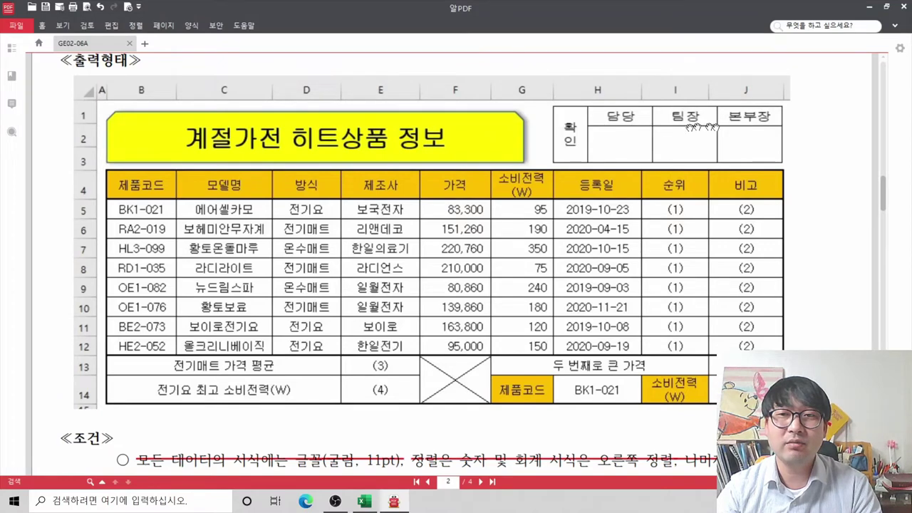
pyautogui.hotkey('alt', 'Tab')
pyautogui.write('호인')
pyautogui.press('Tab')
pyautogui.write('담당')
pyautogui.press('Tab')
pyautogui.write('ㅋ티')
pyautogui.write('장')
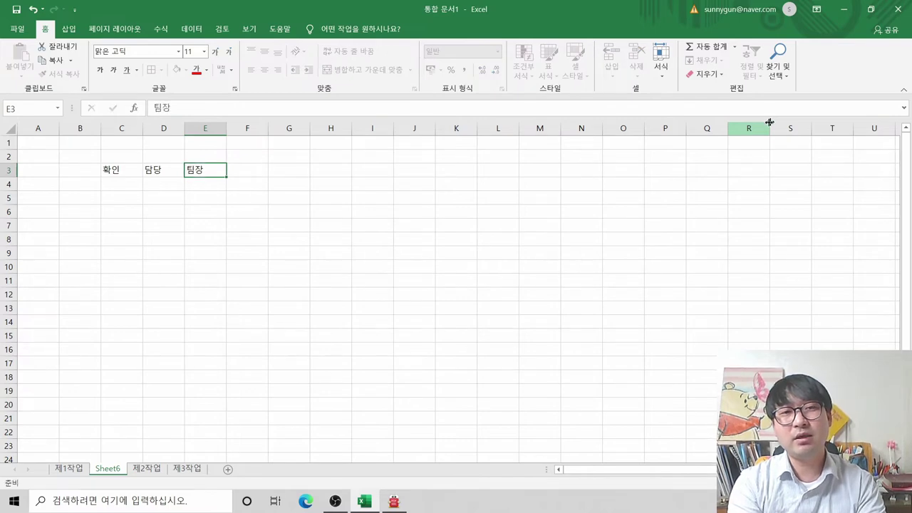
pyautogui.press('Tab')
pyautogui.write('본부장')
pyautogui.press('Return')
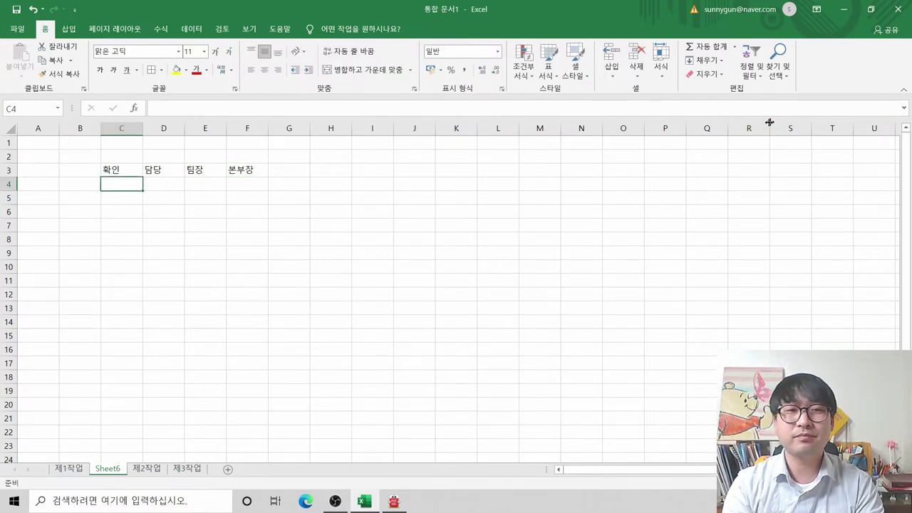
# Compare with the approval box in the PDF and make row 4 of the new sheet clearly taller than the label row
pyautogui.hotkey('alt', 'Tab')
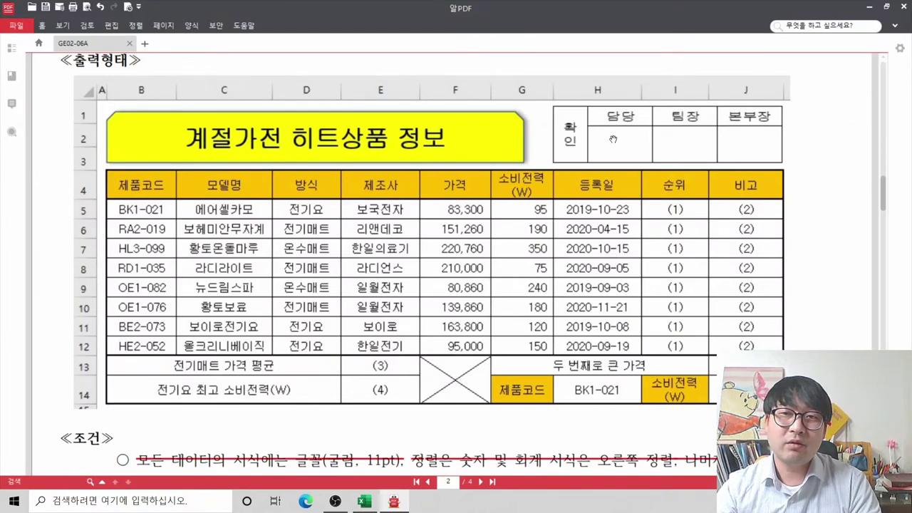
pyautogui.hotkey('alt', 'Tab')
pyautogui.hotkey('alt', 'Tab')
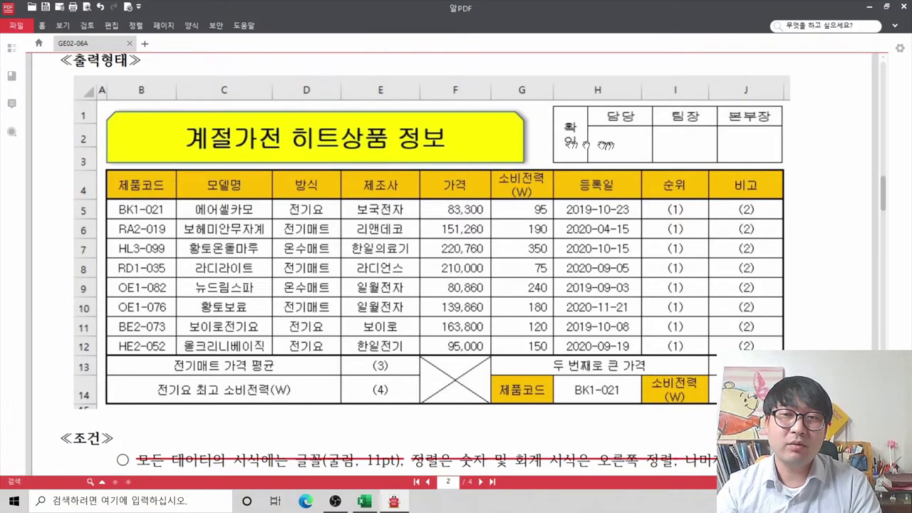
pyautogui.hotkey('alt', 'Tab')
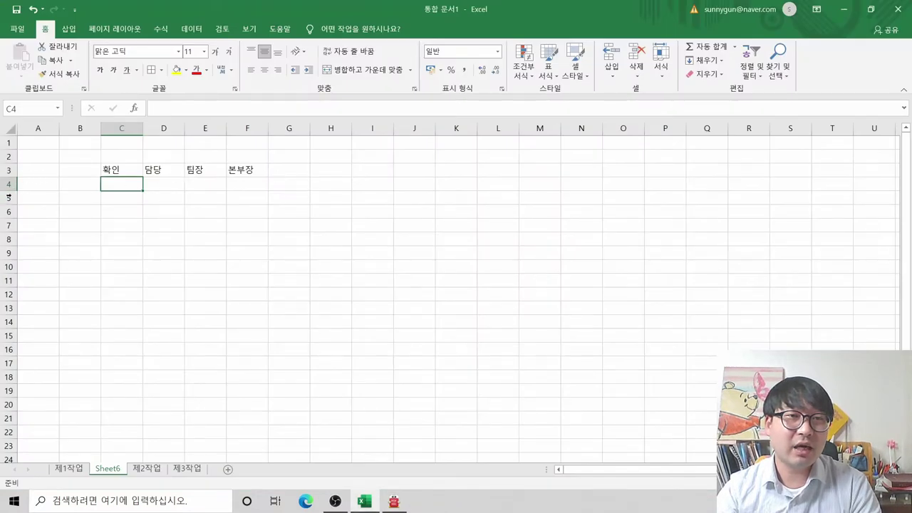
pyautogui.moveTo(11, 190); pyautogui.dragTo(13, 212)
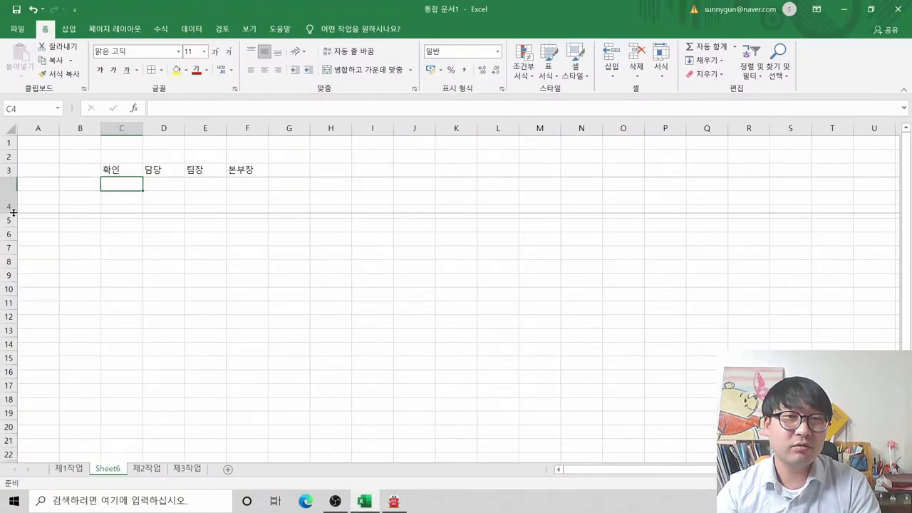
pyautogui.click(118, 170)
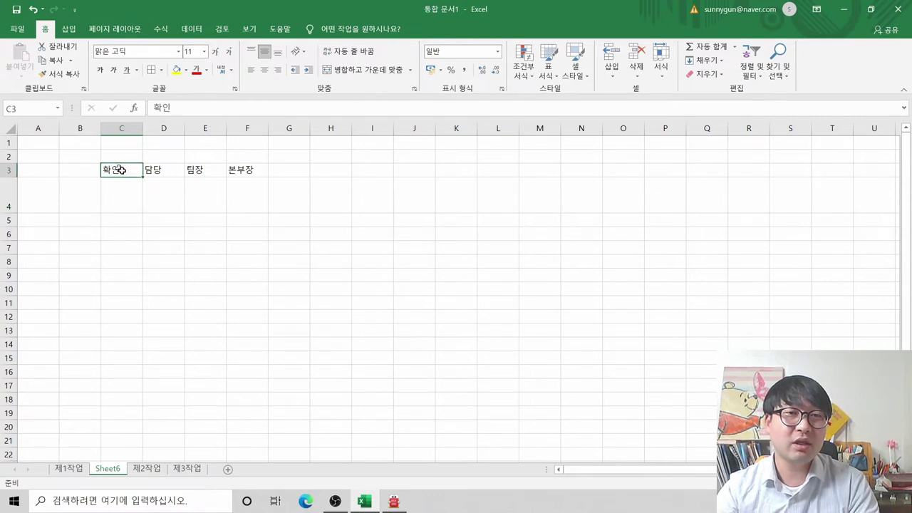
pyautogui.click(82, 217)
pyautogui.click(100, 235)
pyautogui.click(456, 196)
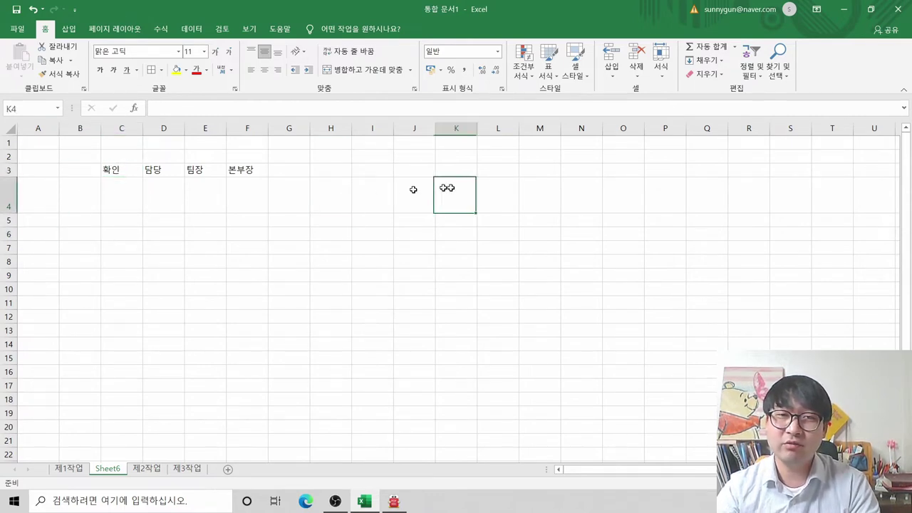
pyautogui.click(397, 279)
pyautogui.click(122, 189)
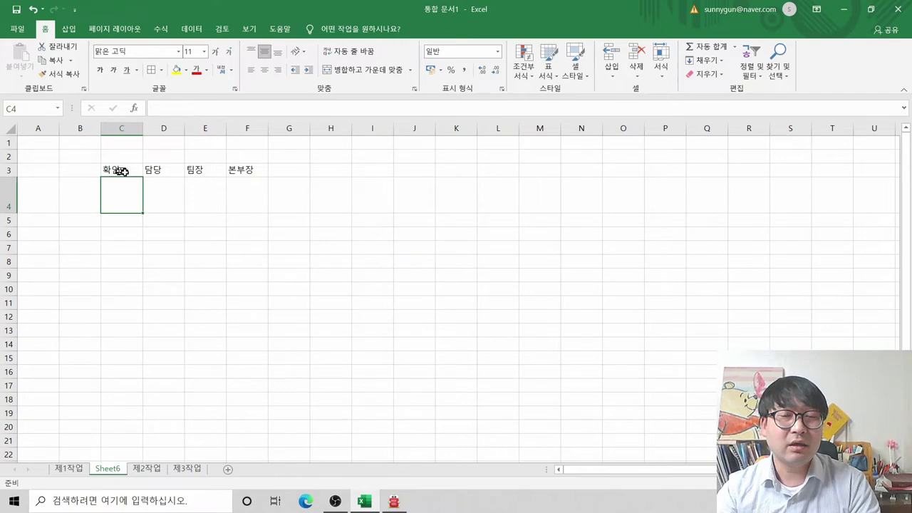
# Check the 확인 cell in the PDF's approval box and merge and center C3:C4 in Excel
pyautogui.hotkey('alt', 'Tab')
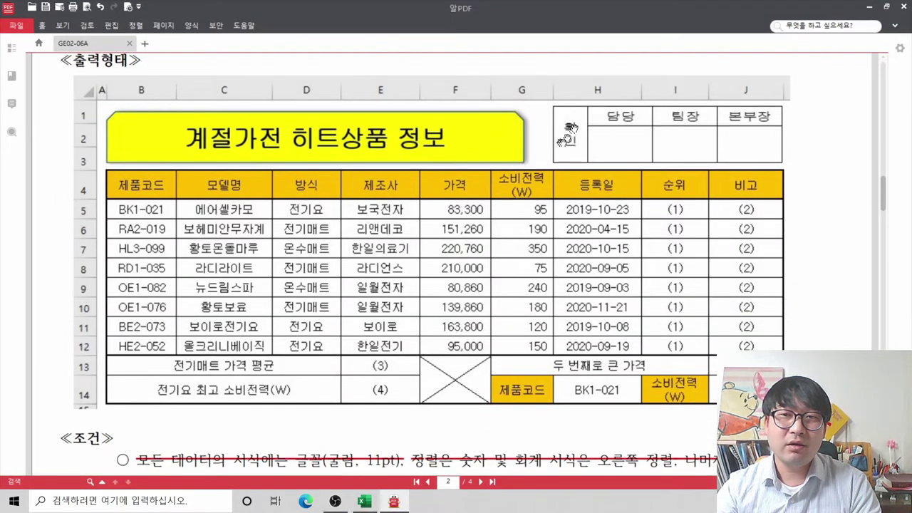
pyautogui.hotkey('alt', 'Tab')
pyautogui.hotkey('alt', 'Tab')
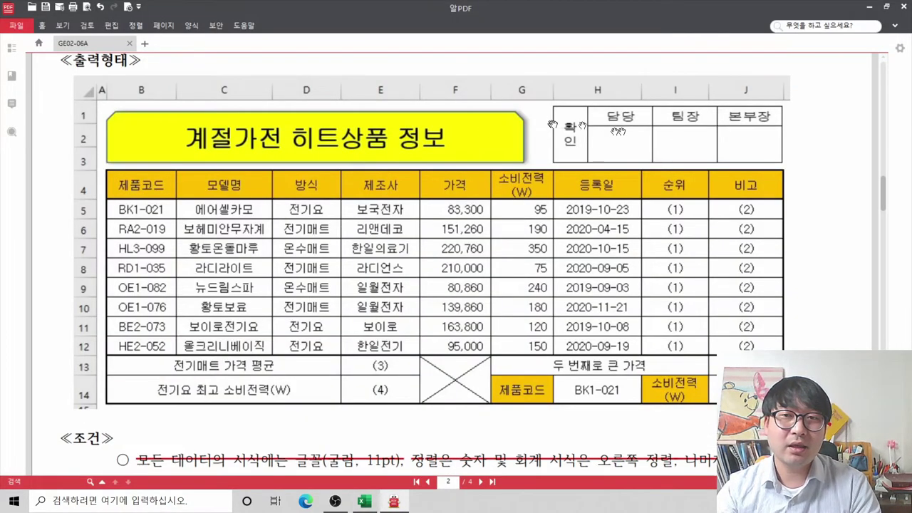
pyautogui.hotkey('alt', 'Tab')
pyautogui.moveTo(129, 173); pyautogui.dragTo(128, 185)
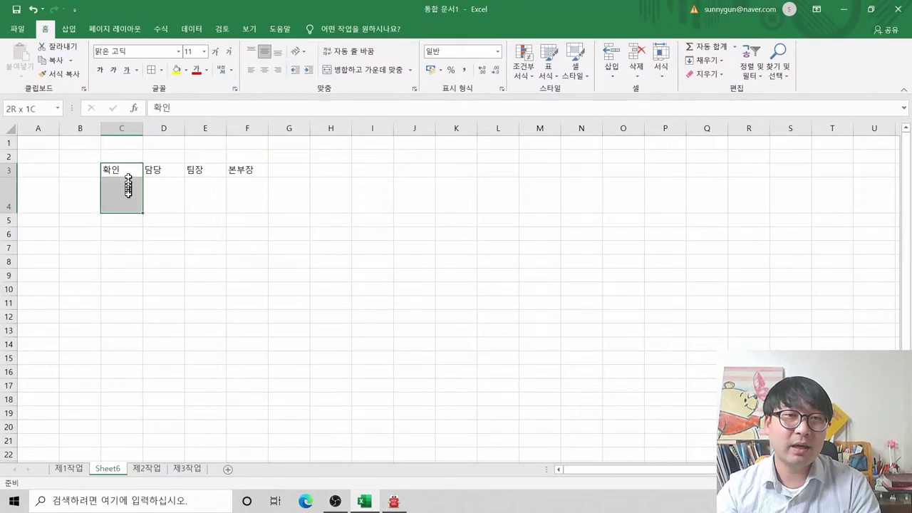
pyautogui.click(364, 70)
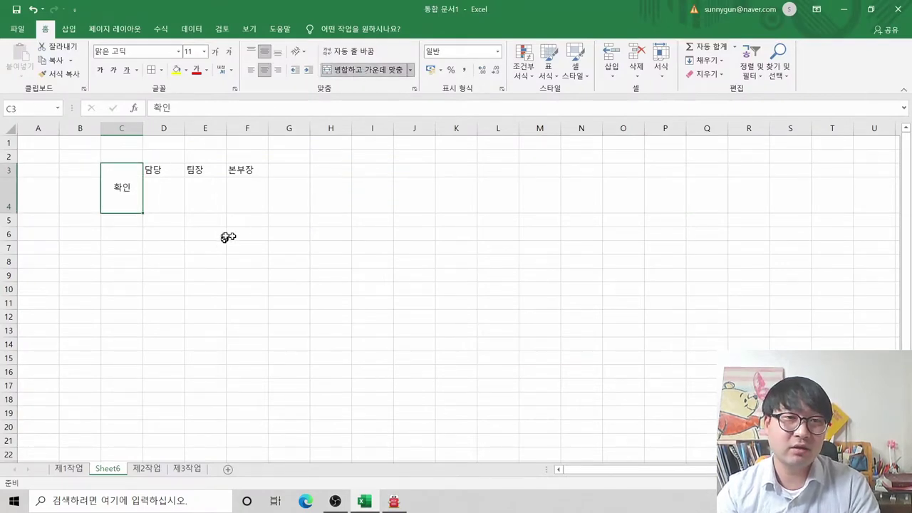
# Compare the merged 확인 cell with the PDF and set its text orientation to vertical writing (세로 쓰기)
pyautogui.click(127, 200)
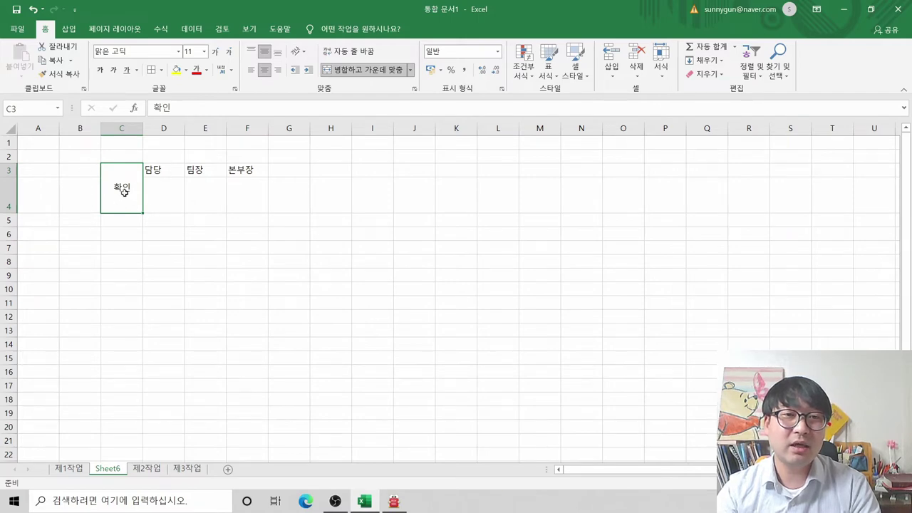
pyautogui.hotkey('alt', 'Tab')
pyautogui.hotkey('alt', 'Tab')
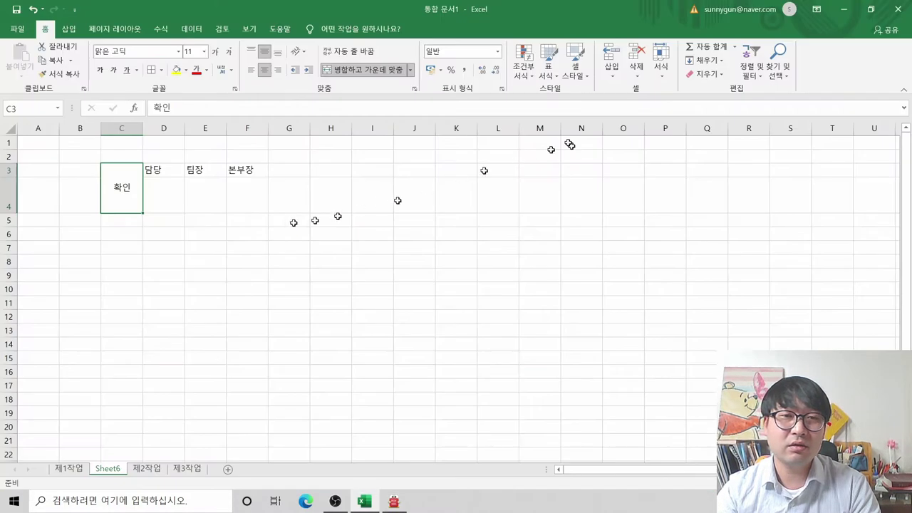
pyautogui.click(120, 201)
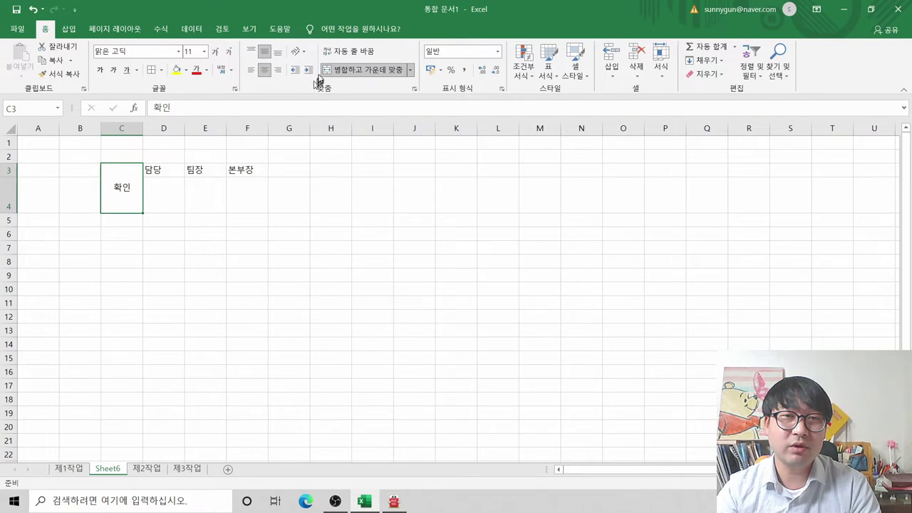
pyautogui.click(296, 54)
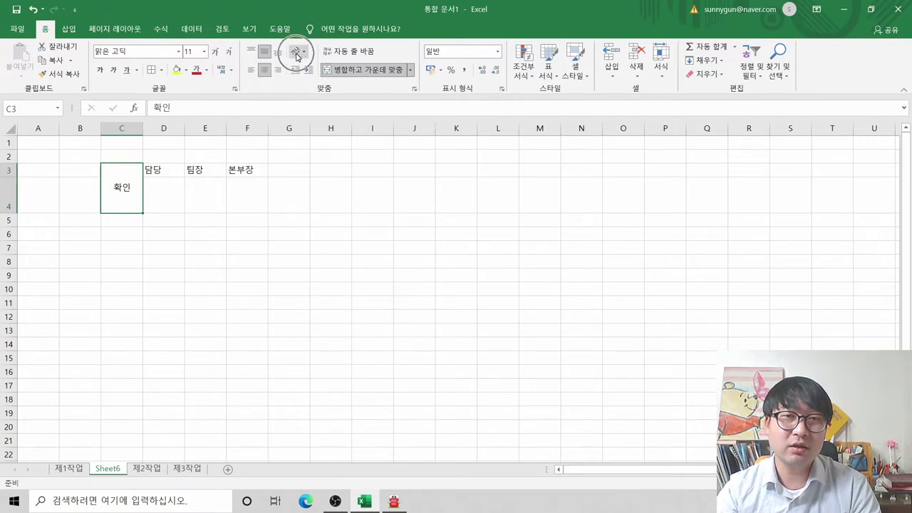
pyautogui.click(302, 56)
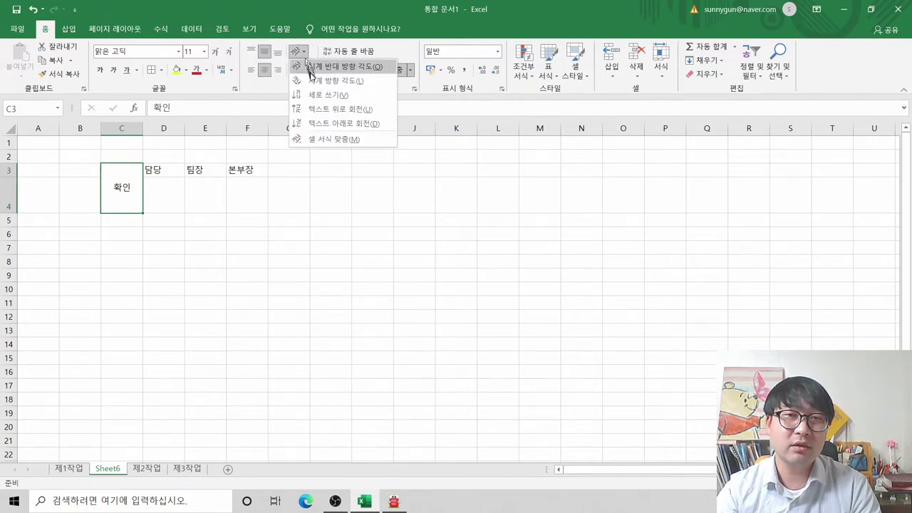
pyautogui.click(317, 98)
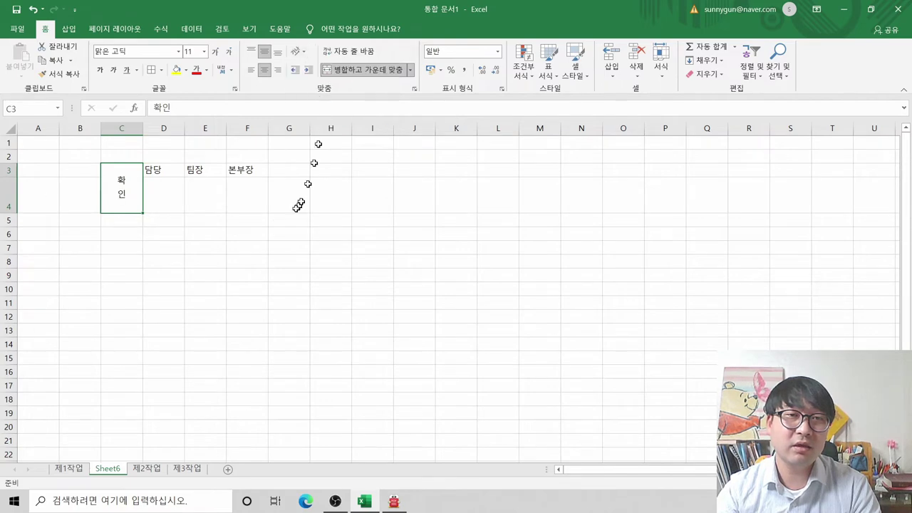
# Check the 확인 column's proportions in the PDF and narrow column C in Excel to match
pyautogui.hotkey('alt', 'Tab')
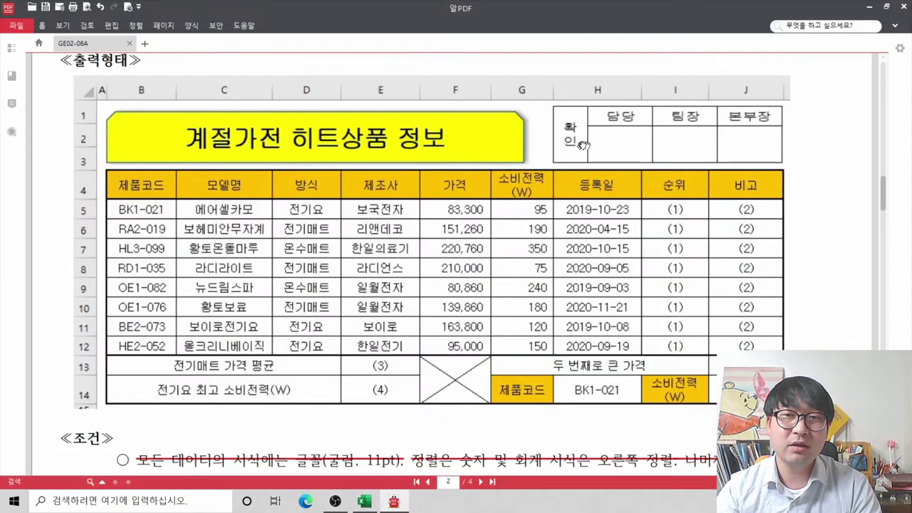
pyautogui.hotkey('alt', 'Tab')
pyautogui.moveTo(142, 126); pyautogui.dragTo(126, 126)
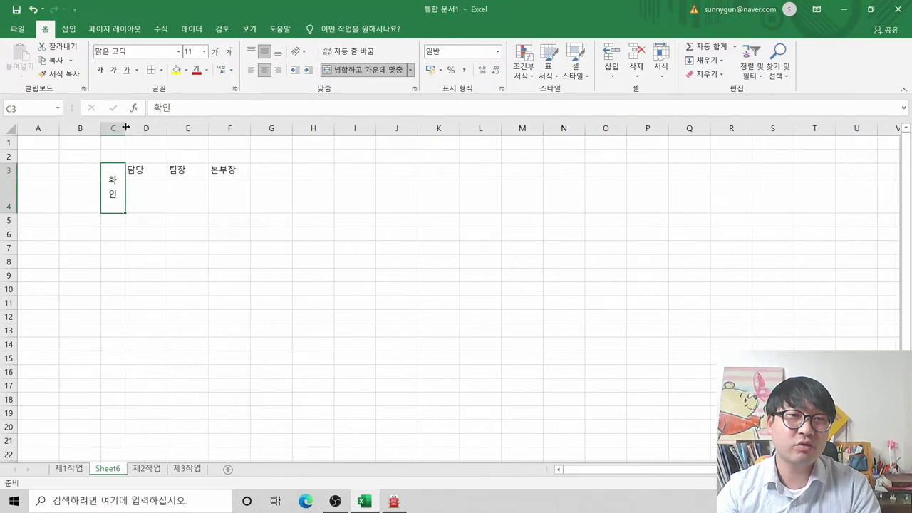
# Check the label alignment in the PDF and center 담당, 팀장 and 본부장 in D3:F3 horizontally
pyautogui.hotkey('alt', 'Tab')
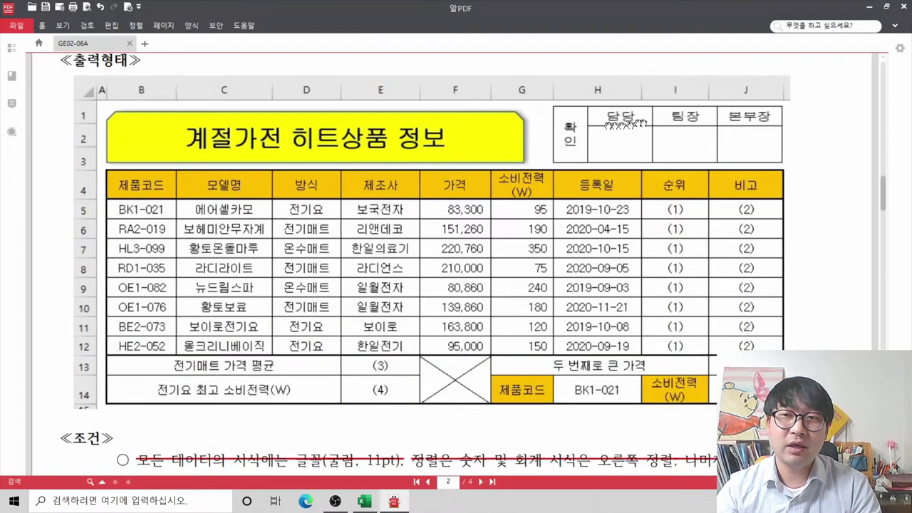
pyautogui.hotkey('alt', 'Tab')
pyautogui.moveTo(146, 171); pyautogui.dragTo(235, 170)
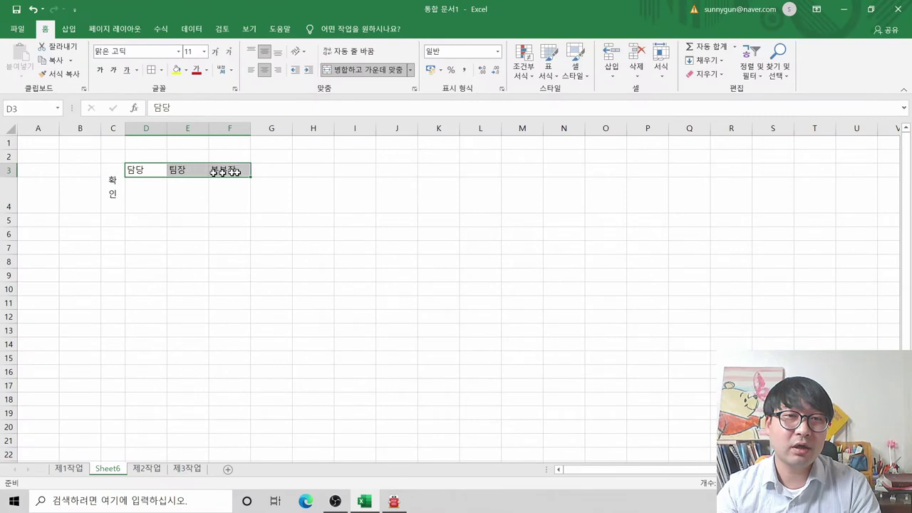
pyautogui.click(263, 69)
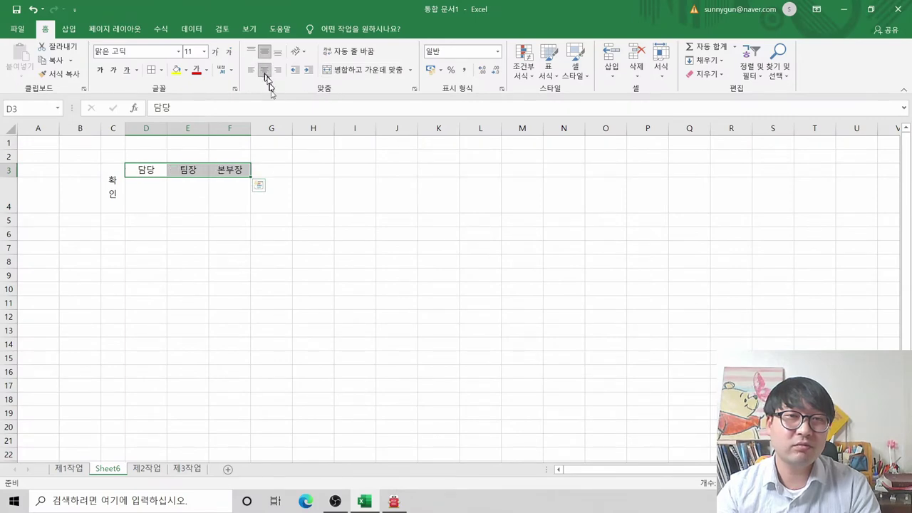
pyautogui.click(227, 222)
# Check the approval box's lines in the PDF and apply all borders to C3:F4 in Excel
pyautogui.hotkey('alt', 'Tab')
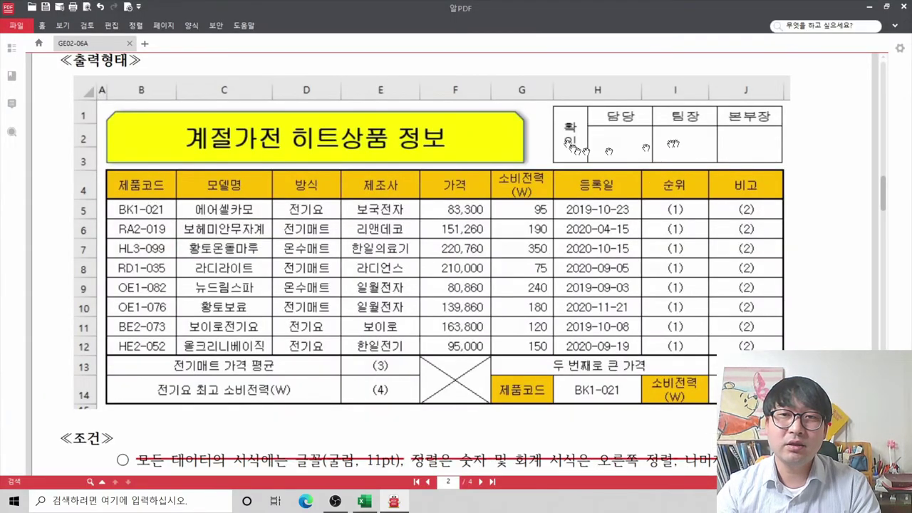
pyautogui.hotkey('alt', 'Tab')
pyautogui.moveTo(113, 198); pyautogui.dragTo(219, 198)
pyautogui.click(160, 70)
pyautogui.click(169, 169)
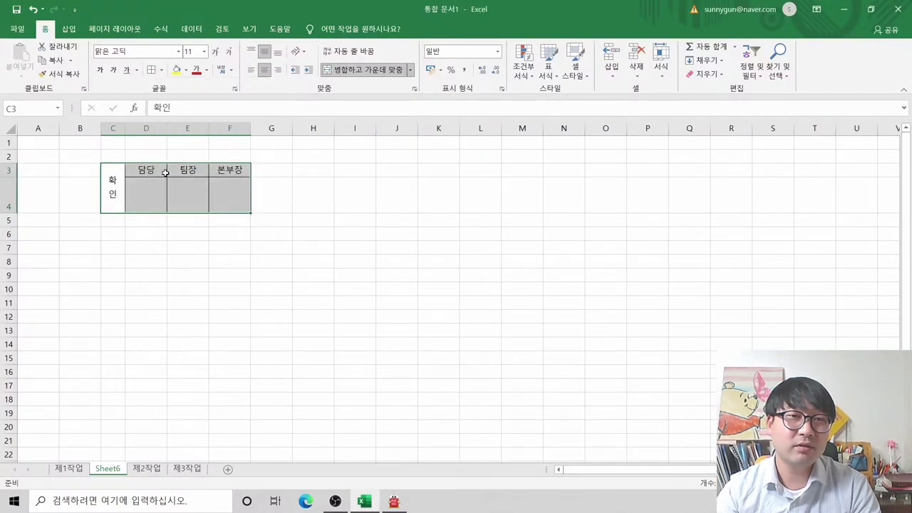
pyautogui.click(119, 250)
# Reduce row 4's height slightly so the approval box matches the PDF's proportions, comparing both layouts
pyautogui.hotkey('alt', 'Tab')
pyautogui.hotkey('alt', 'Tab')
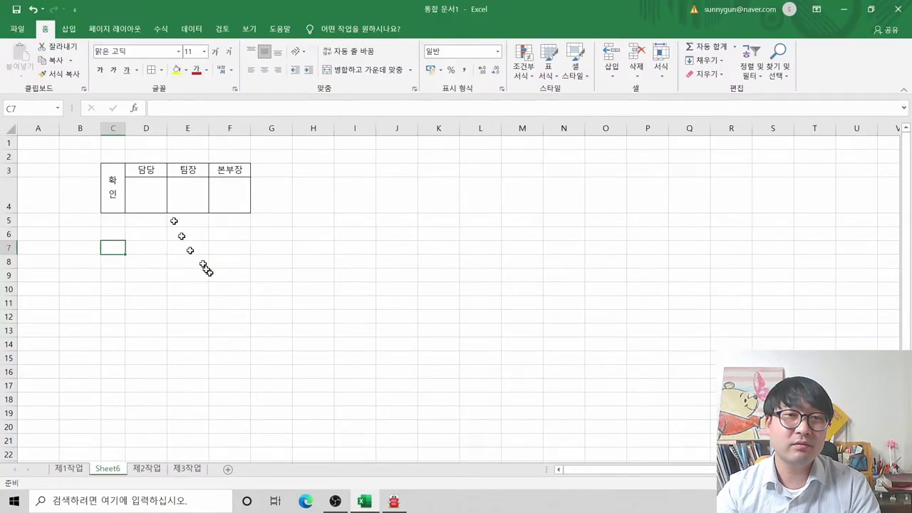
pyautogui.click(145, 187)
pyautogui.moveTo(16, 213); pyautogui.dragTo(15, 204)
pyautogui.click(146, 239)
pyautogui.hotkey('alt', 'Tab')
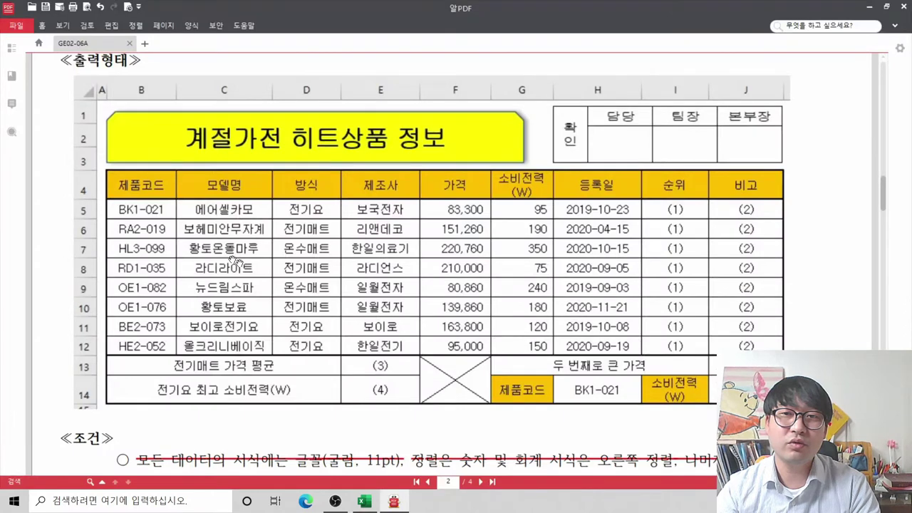
pyautogui.hotkey('alt', 'Tab')
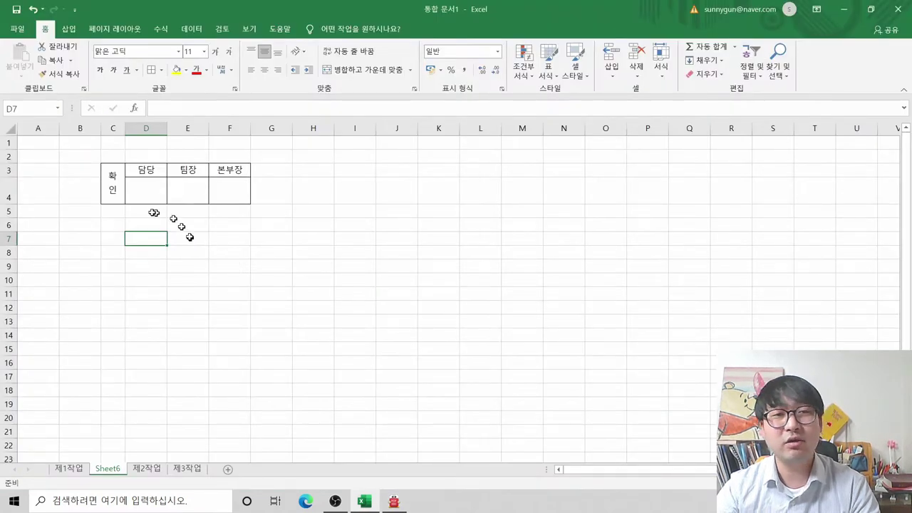
# Copy the finished approval box in C3:F4 on Sheet6
pyautogui.moveTo(114, 192); pyautogui.dragTo(225, 187)
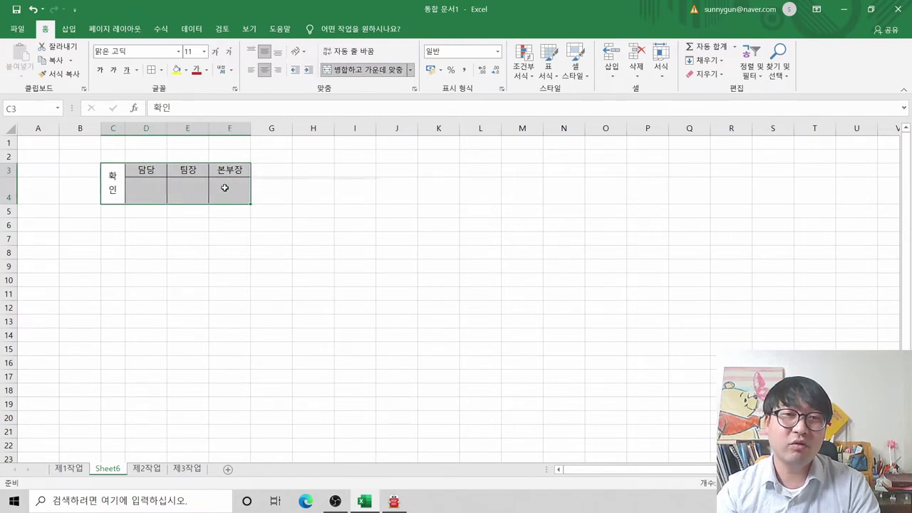
pyautogui.rightClick(225, 188)
pyautogui.click(250, 208)
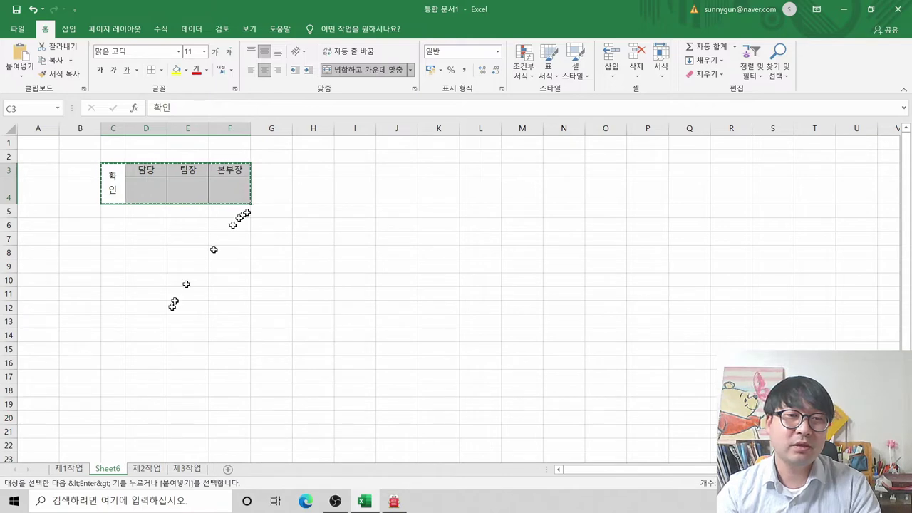
# Try pasting the copied approval box as ordinary cells at H1 on 제1작업, and undo the paste
pyautogui.click(67, 468)
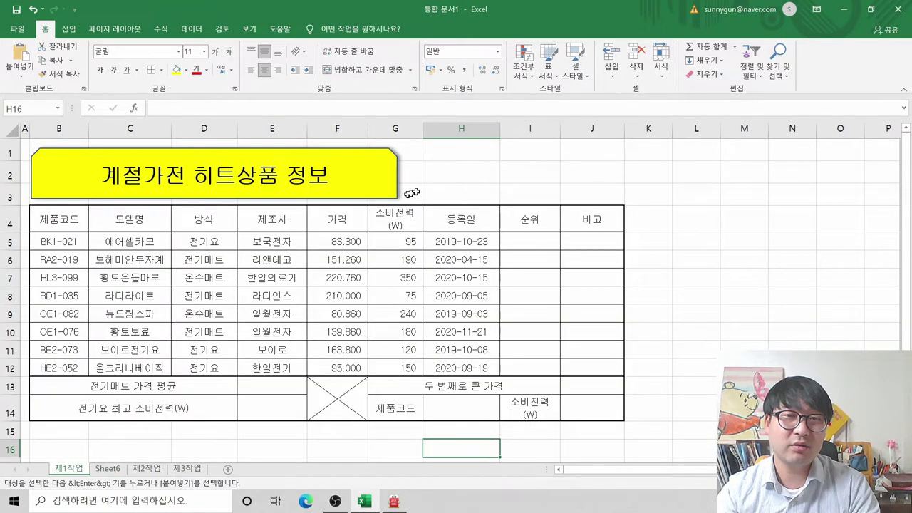
pyautogui.click(441, 159)
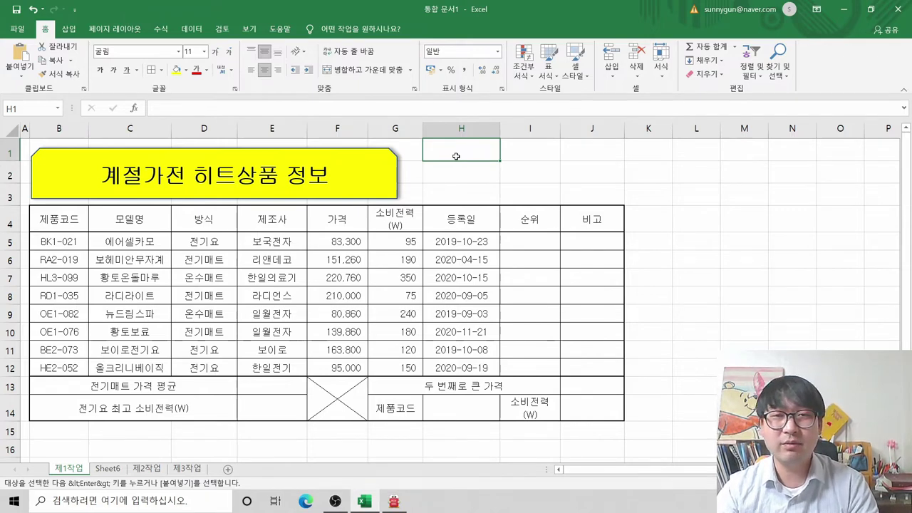
pyautogui.hotkey('ctrl', 'v')
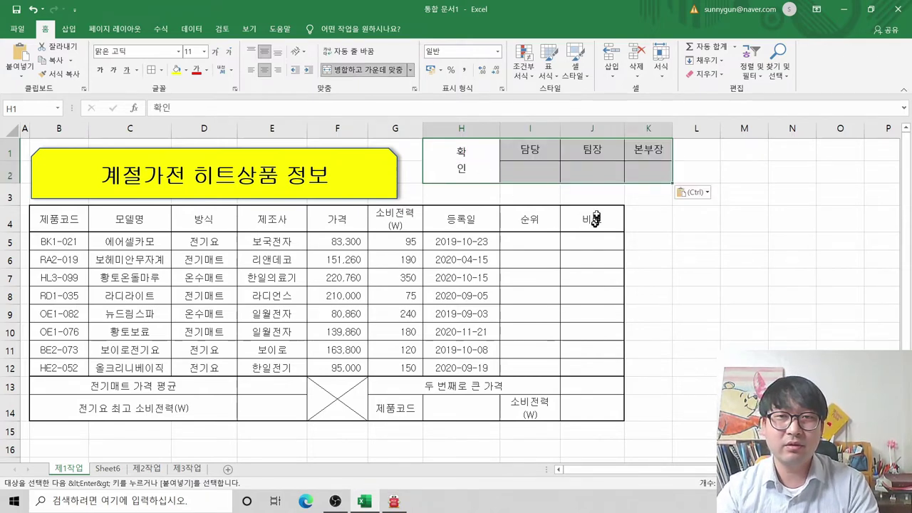
pyautogui.click(503, 178)
pyautogui.click(434, 146)
pyautogui.click(533, 148)
pyautogui.click(641, 171)
pyautogui.click(636, 158)
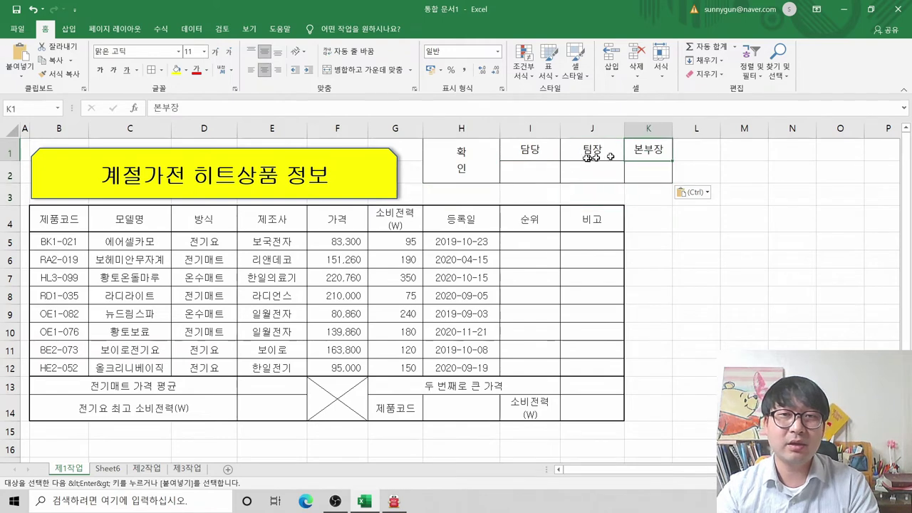
pyautogui.click(33, 13)
# Check the approval box condition in the PDF and paste the copied box as a picture at H1 on 제1작업
pyautogui.hotkey('alt', 'Tab')
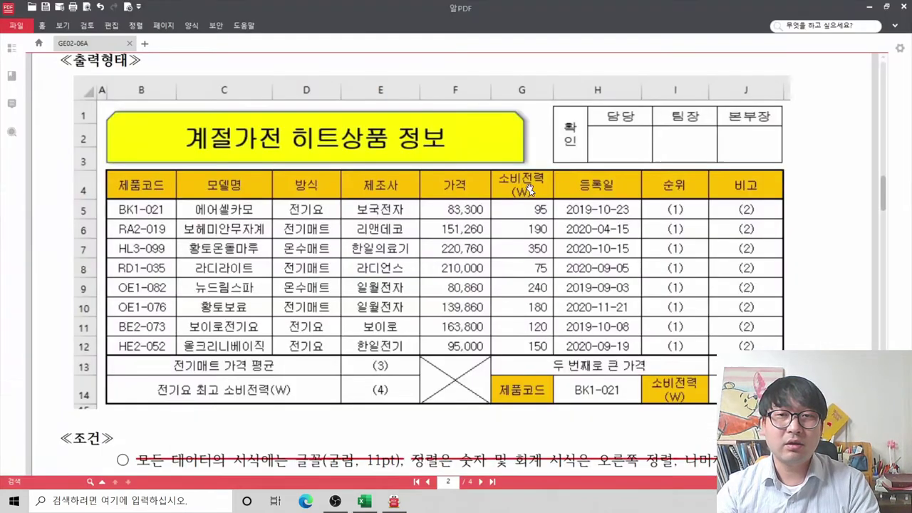
pyautogui.scroll(-4, 531, 311)
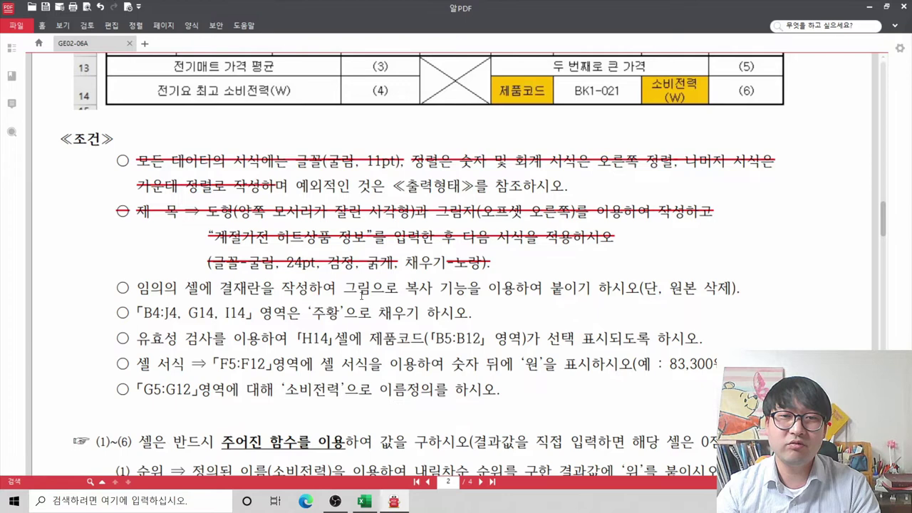
pyautogui.hotkey('alt', 'Tab')
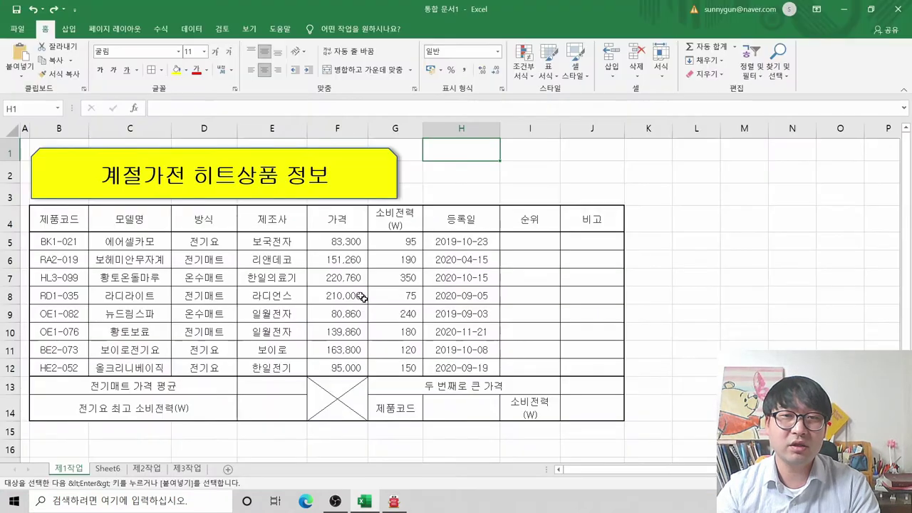
pyautogui.click(108, 468)
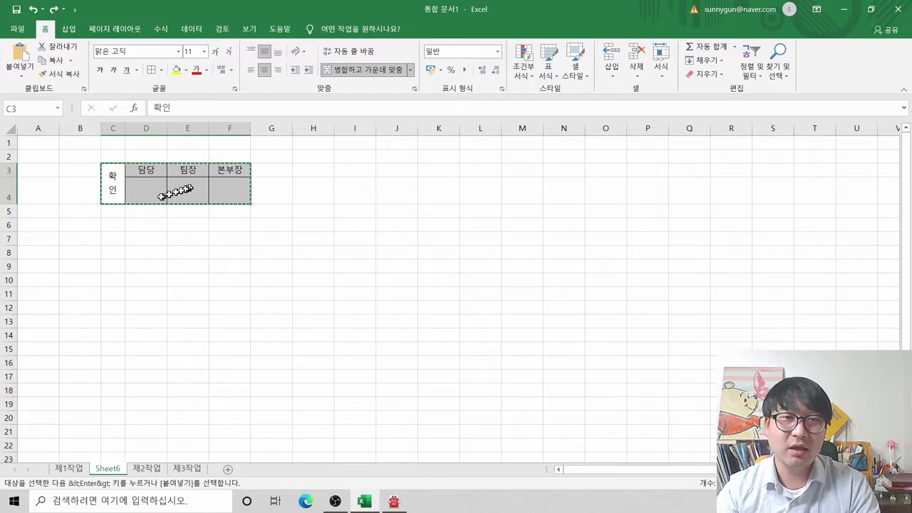
pyautogui.click(68, 469)
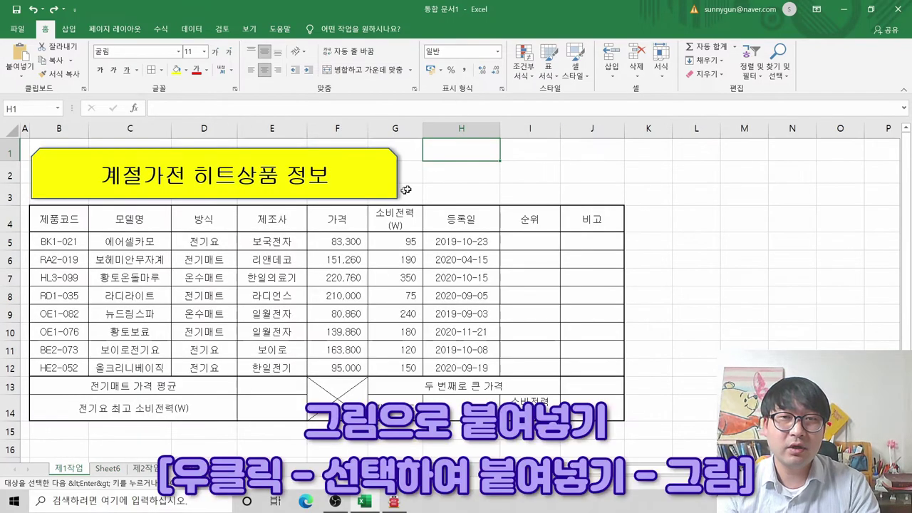
pyautogui.rightClick(457, 156)
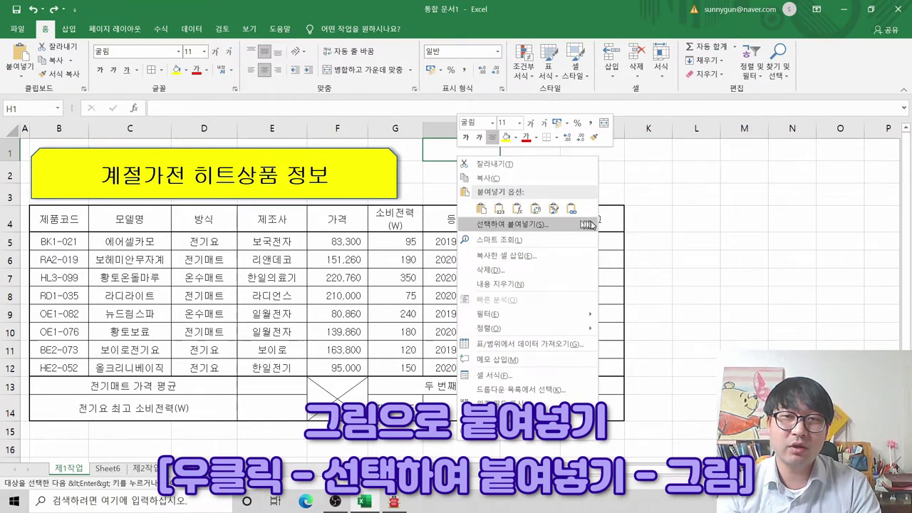
pyautogui.moveTo(590, 226)
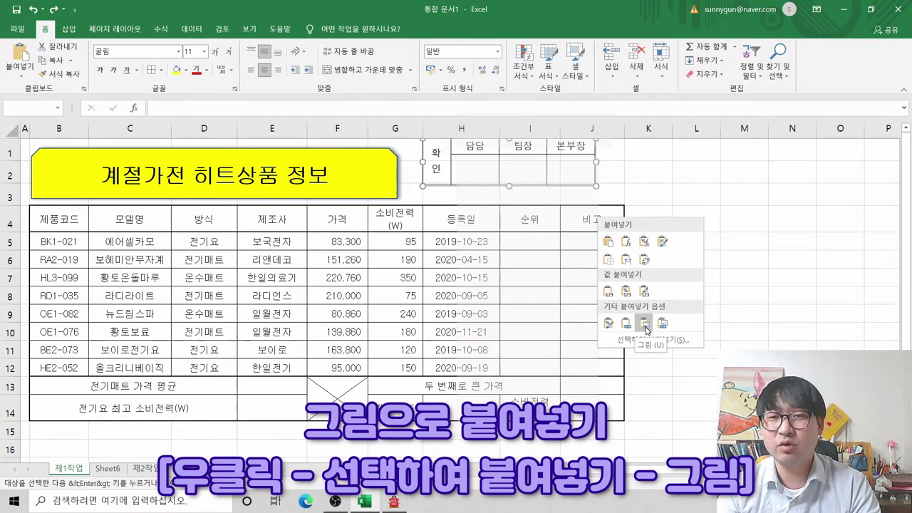
pyautogui.click(646, 324)
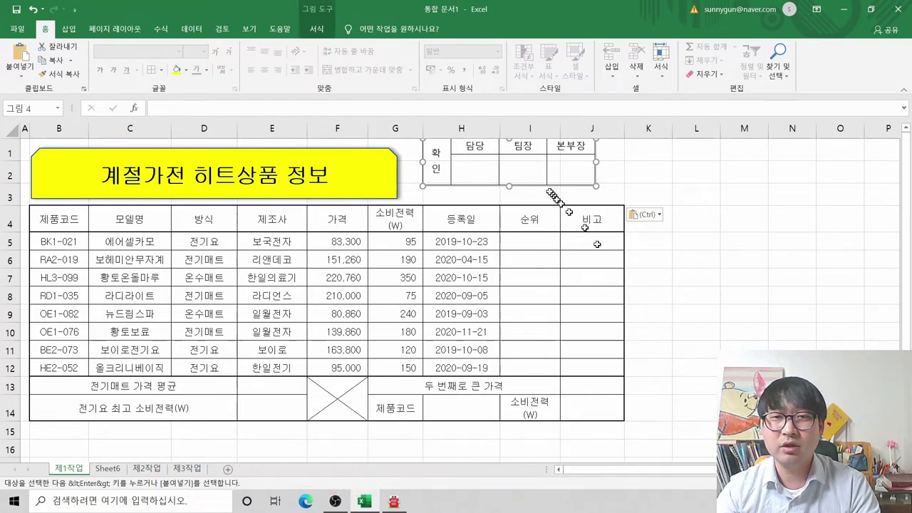
# Check the approval box's placement in the PDF, align the picture with column J's right edge above the table and enlarge it
pyautogui.click(687, 191)
pyautogui.moveTo(512, 162); pyautogui.dragTo(519, 187)
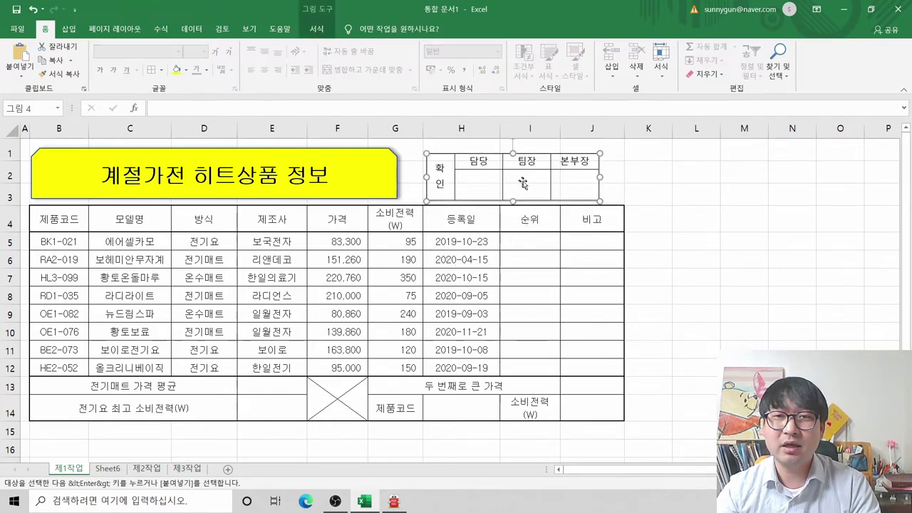
pyautogui.hotkey('alt', 'Tab')
pyautogui.scroll(5, 714, 139)
pyautogui.scroll(3, 714, 138)
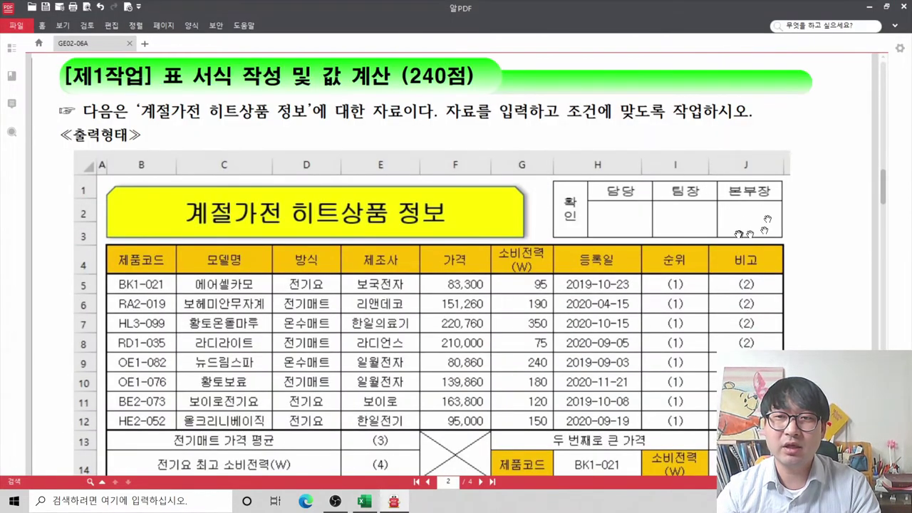
pyautogui.hotkey('alt', 'Tab')
pyautogui.moveTo(562, 187)
pyautogui.mouseDown()
pyautogui.moveTo(613, 179)
pyautogui.moveTo(576, 176)
pyautogui.mouseUp()
pyautogui.moveTo(453, 192); pyautogui.dragTo(434, 197)
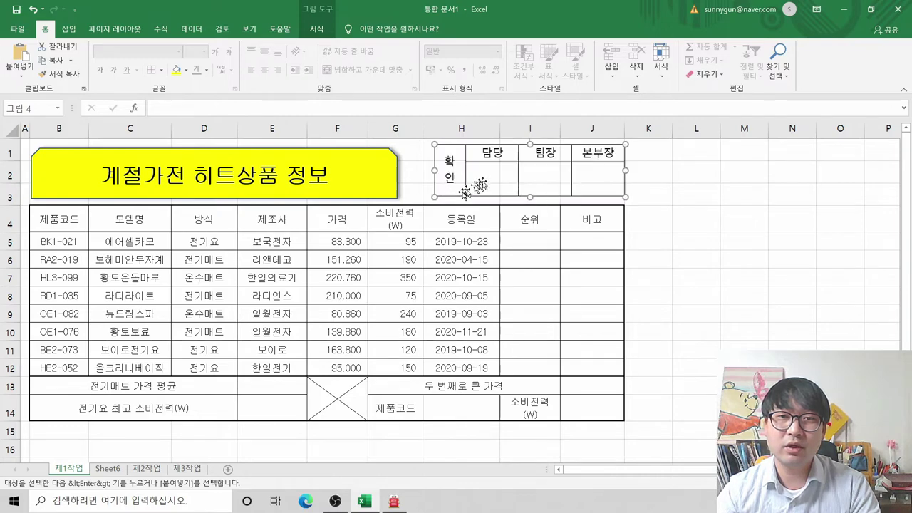
# Compare with the PDF and make the approval box picture slightly taller so it fills rows 1 to 3
pyautogui.hotkey('alt', 'Tab')
pyautogui.hotkey('alt', 'Tab')
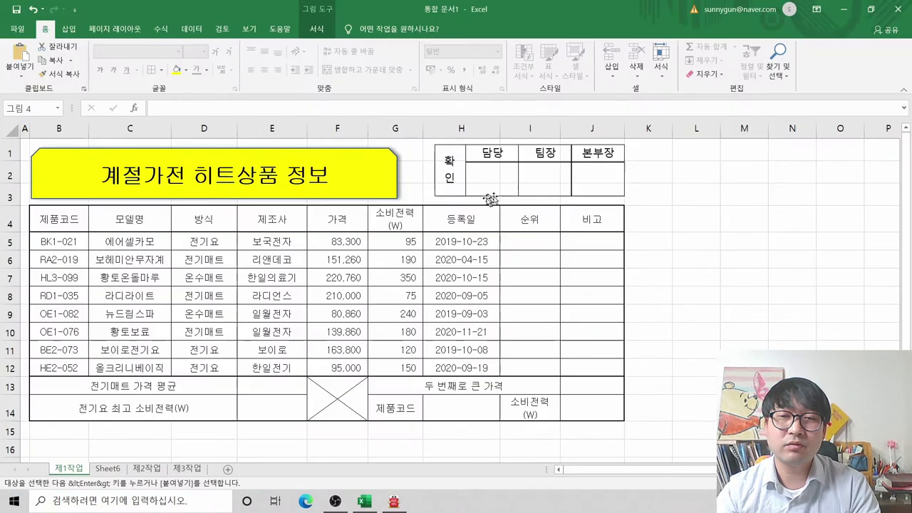
pyautogui.click(491, 199)
pyautogui.moveTo(529, 198); pyautogui.dragTo(530, 198)
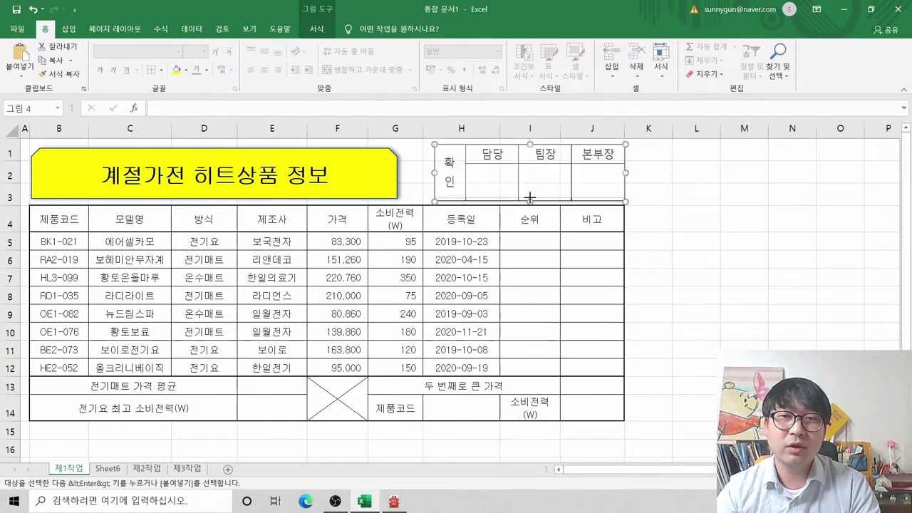
pyautogui.click(562, 245)
# Check the approval box's width in the PDF and widen the picture to column H's left edge, comparing both layouts
pyautogui.hotkey('alt', 'Tab')
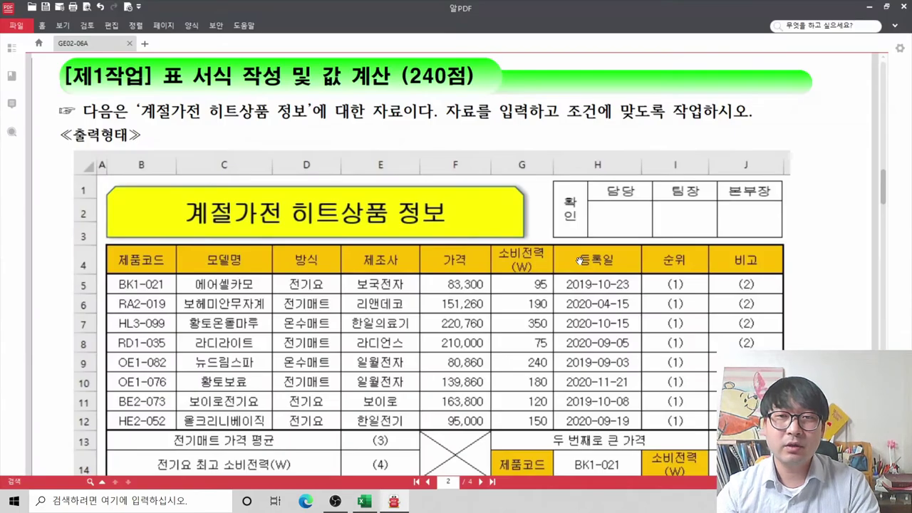
pyautogui.hotkey('alt', 'Tab')
pyautogui.click(427, 171)
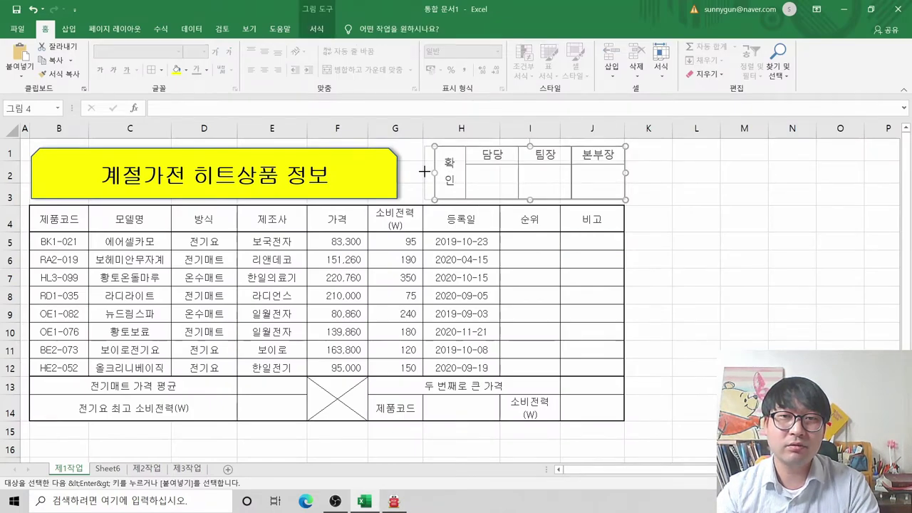
pyautogui.moveTo(424, 171); pyautogui.dragTo(421, 173)
pyautogui.click(524, 243)
pyautogui.hotkey('alt', 'Tab')
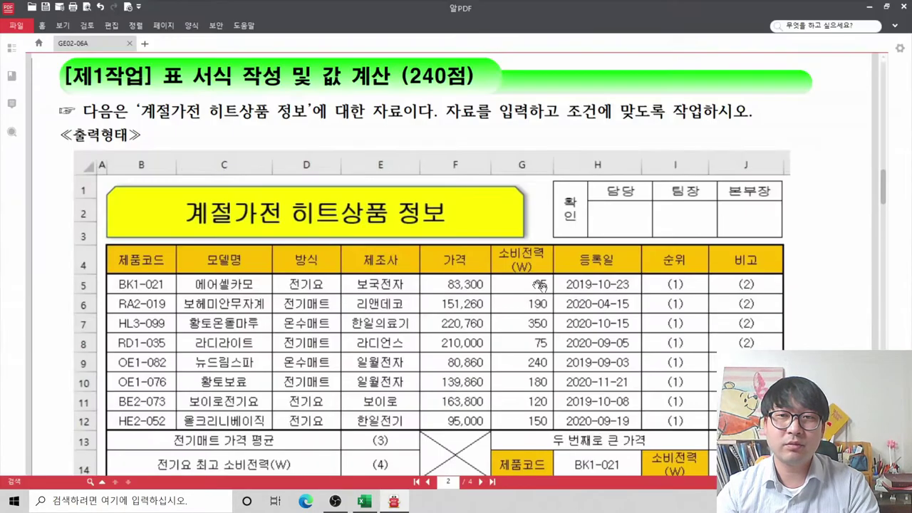
pyautogui.hotkey('alt', 'Tab')
pyautogui.hotkey('alt', 'Tab')
pyautogui.hotkey('alt', 'Tab')
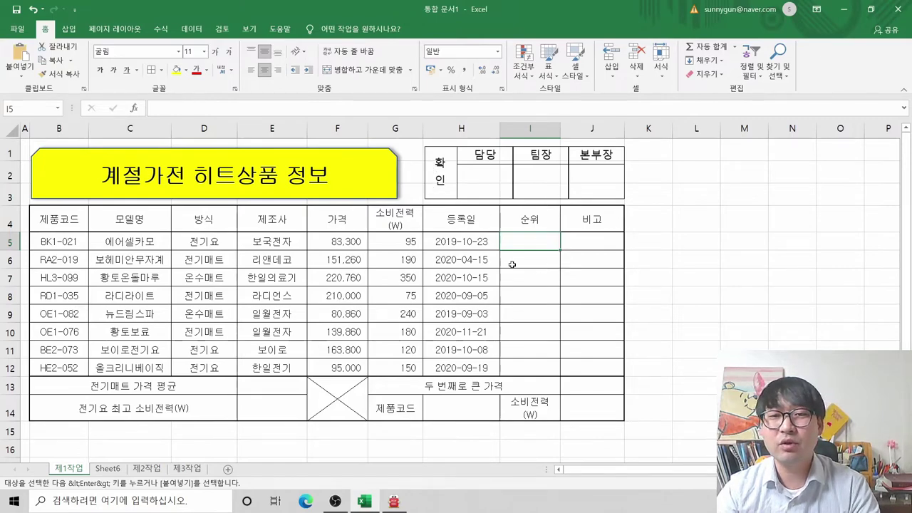
pyautogui.hotkey('alt', 'Tab')
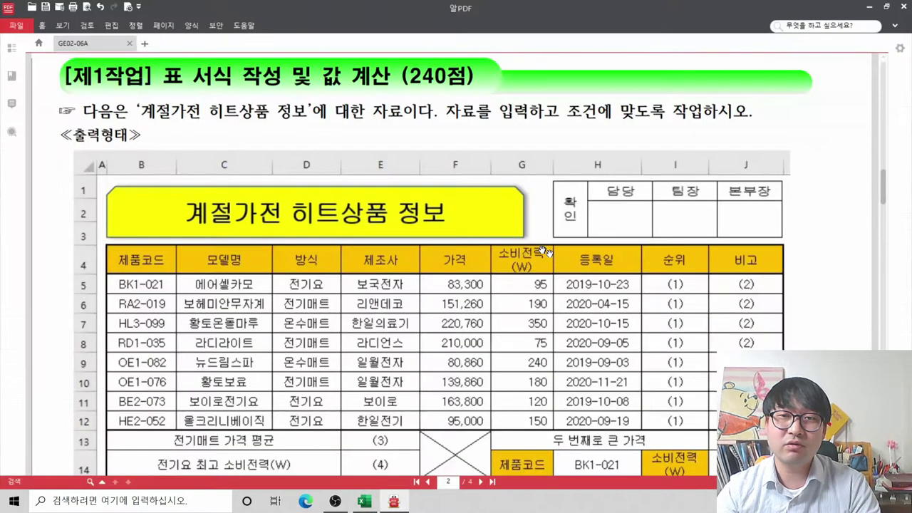
pyautogui.hotkey('alt', 'Tab')
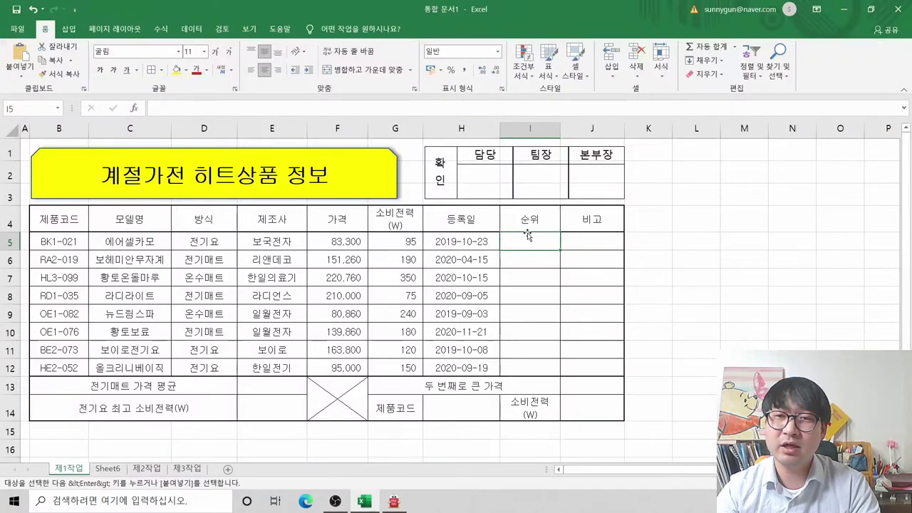
# Check the original-deletion requirement (단, 원본 삭제) in the PDF, delete Sheet6 from the workbook and return to 제1작업
pyautogui.hotkey('alt', 'Tab')
pyautogui.scroll(-10, 460, 298)
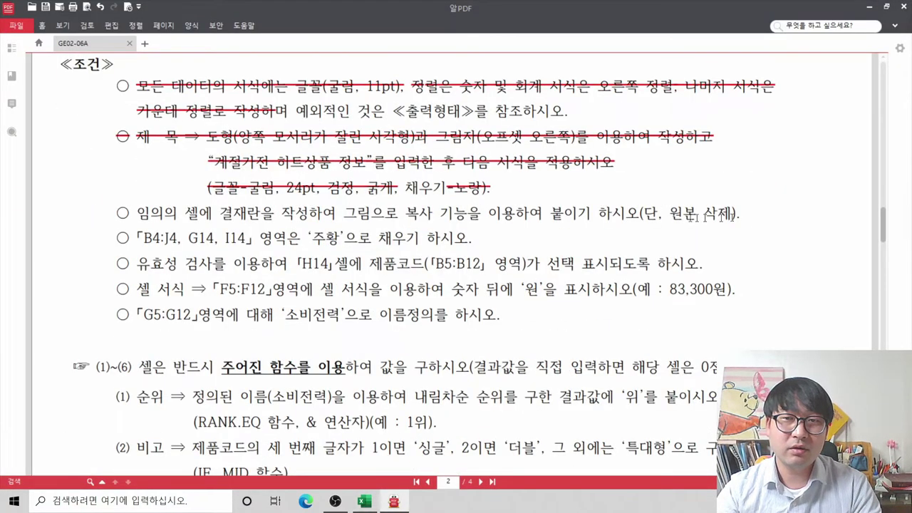
pyautogui.moveTo(642, 212); pyautogui.dragTo(732, 216)
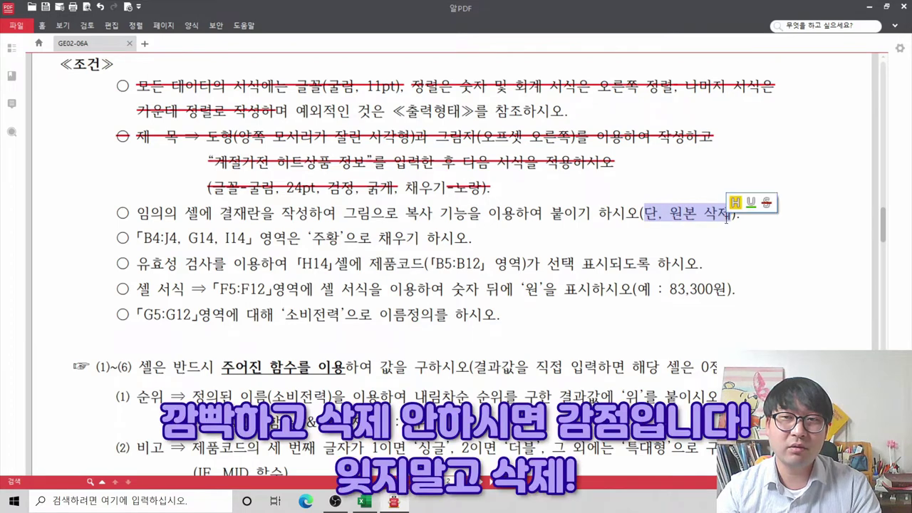
pyautogui.hotkey('alt', 'Tab')
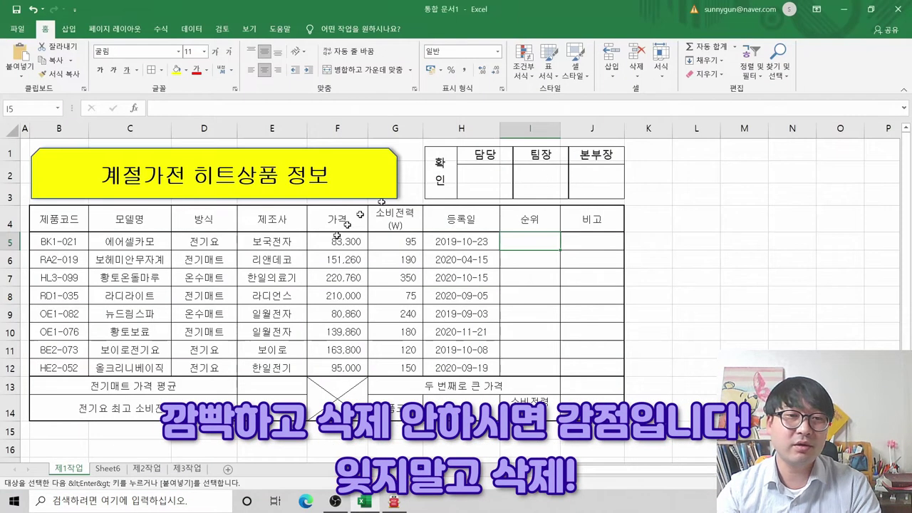
pyautogui.click(102, 470)
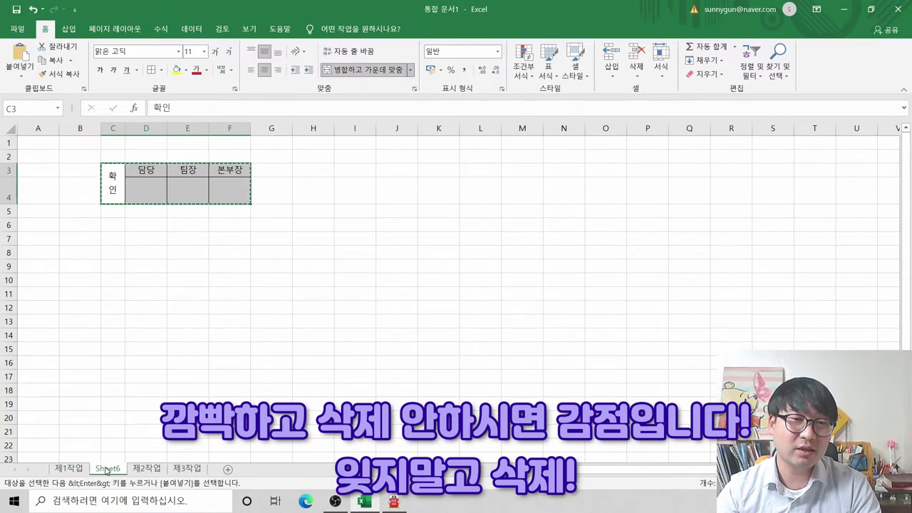
pyautogui.rightClick(106, 469)
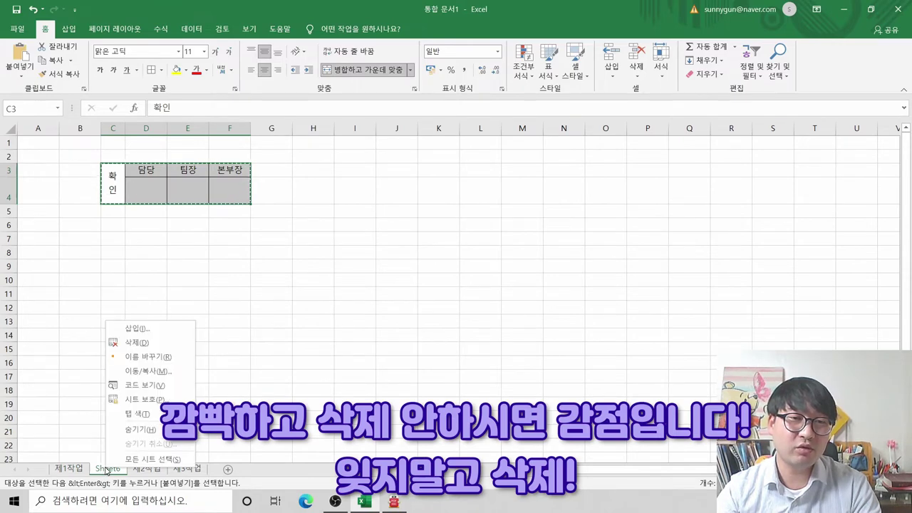
pyautogui.click(152, 345)
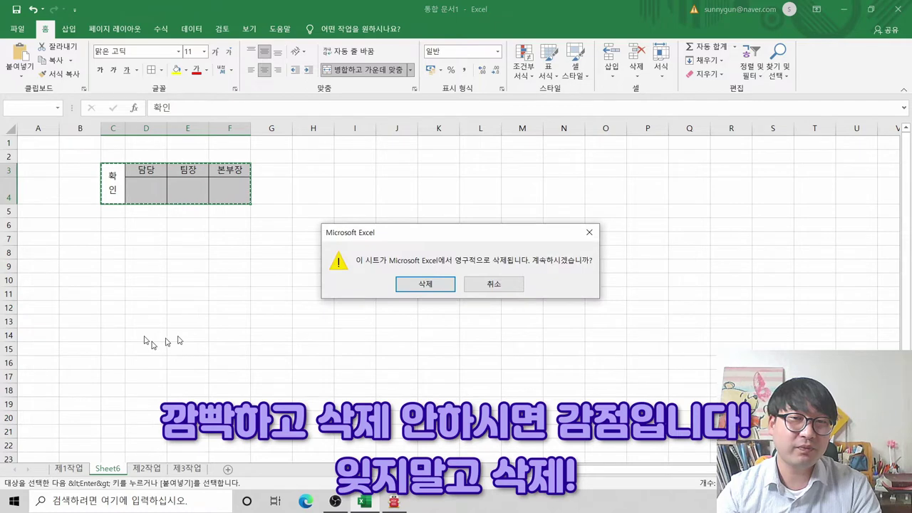
pyautogui.click(411, 285)
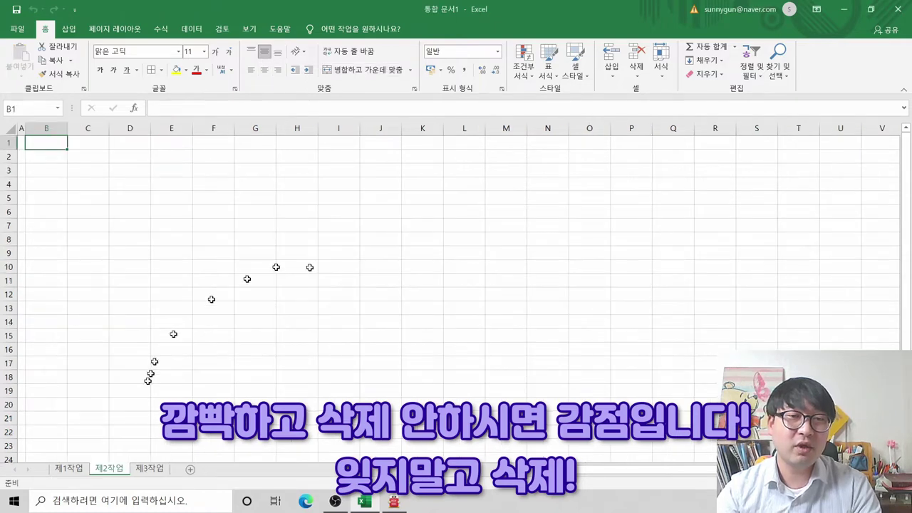
pyautogui.click(69, 468)
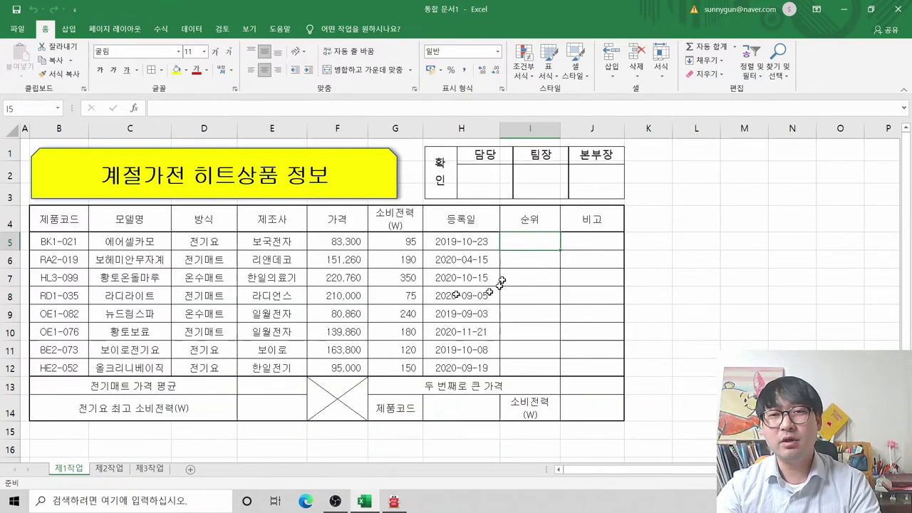
# Switch to the PDF and strike through the completed approval box condition (임의의 셀에 결재란을 작성하여…)
pyautogui.hotkey('alt', 'Tab')
pyautogui.moveTo(137, 213); pyautogui.dragTo(741, 212)
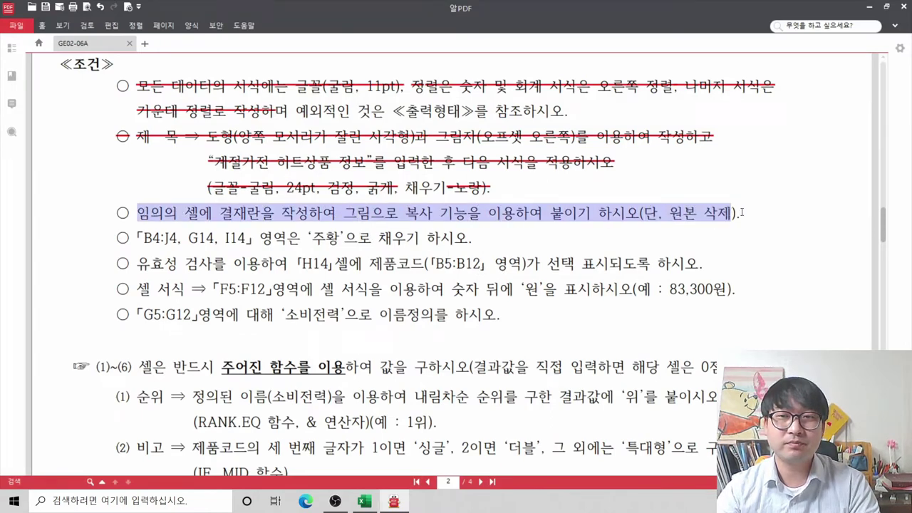
pyautogui.rightClick(701, 213)
pyautogui.click(747, 288)
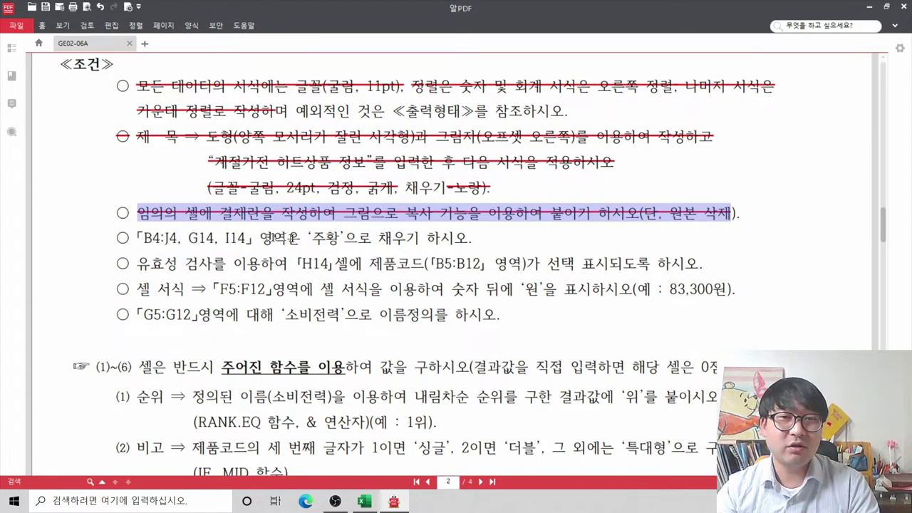
# Strike through the fill colour condition for B4:J4, G14 and I14 ('주황' 채우기) in the PDF
pyautogui.moveTo(477, 238); pyautogui.dragTo(311, 218)
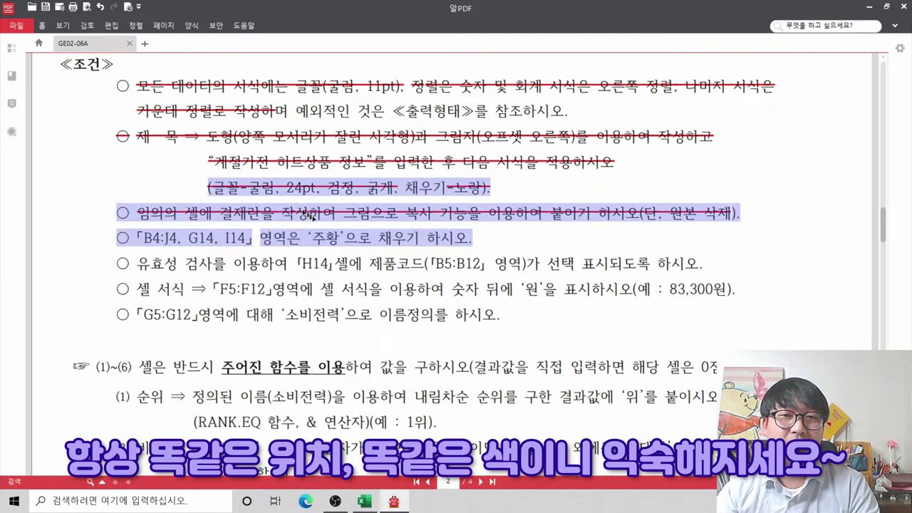
pyautogui.rightClick(358, 232)
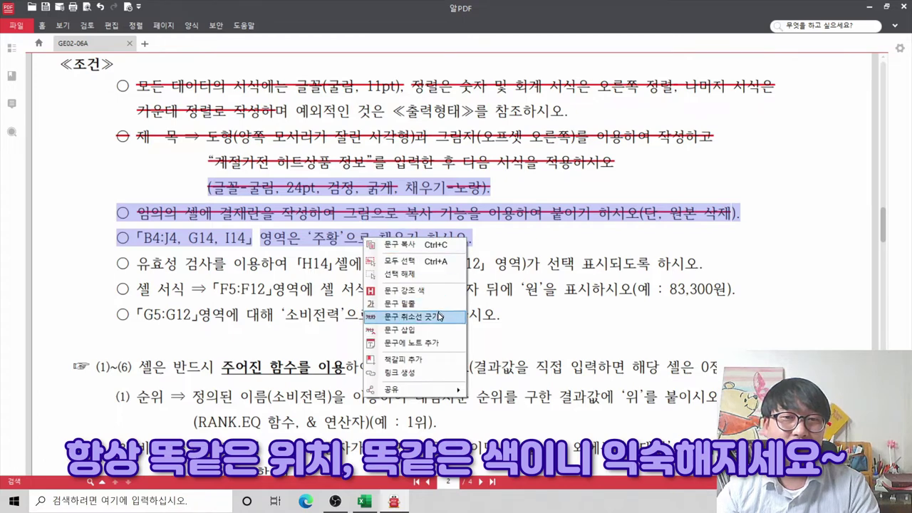
pyautogui.click(415, 371)
# Check the coloured cells in the PDF's output layout, then switch to Excel and fill header cells B4:J4 with the standard orange (주황)
pyautogui.scroll(8, 495, 246)
pyautogui.click(250, 193)
pyautogui.click(456, 191)
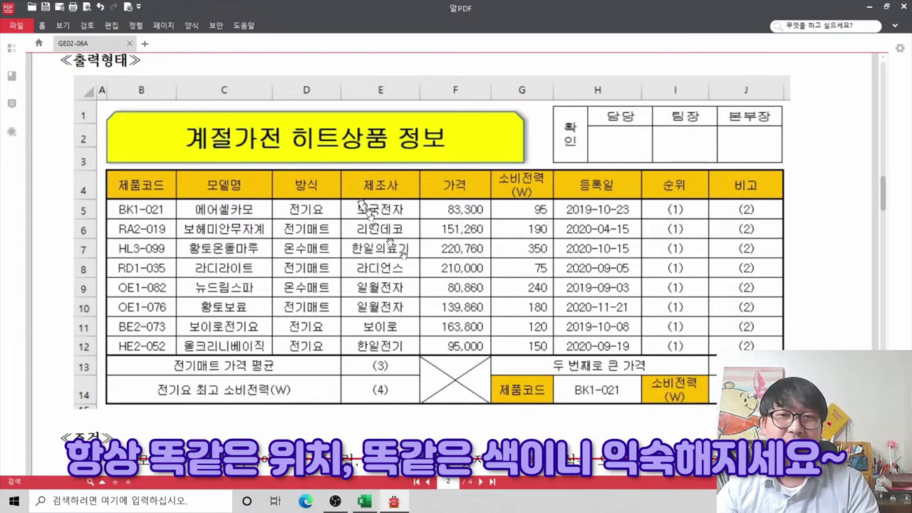
pyautogui.click(358, 186)
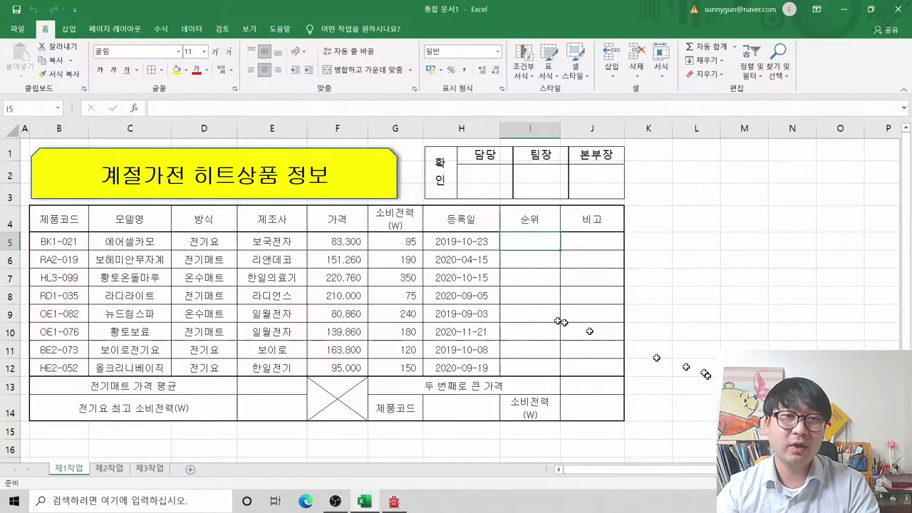
pyautogui.moveTo(53, 220); pyautogui.dragTo(593, 225)
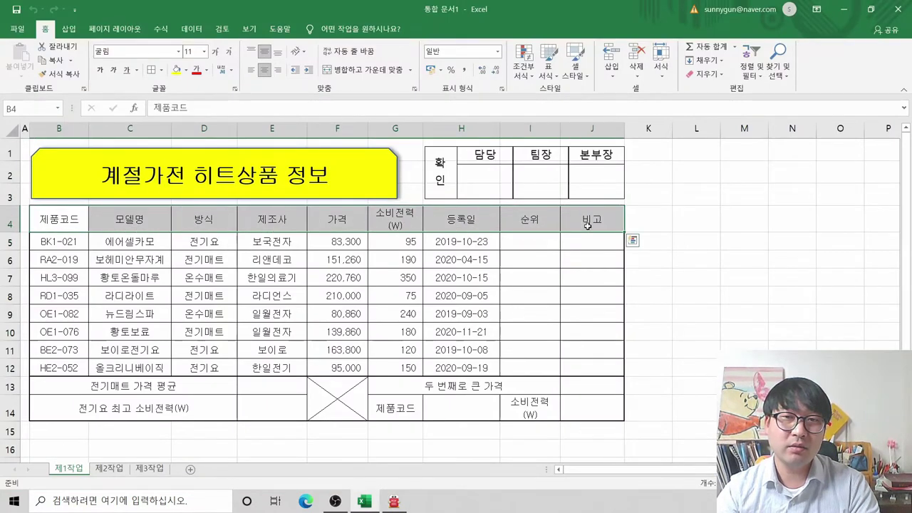
pyautogui.click(186, 74)
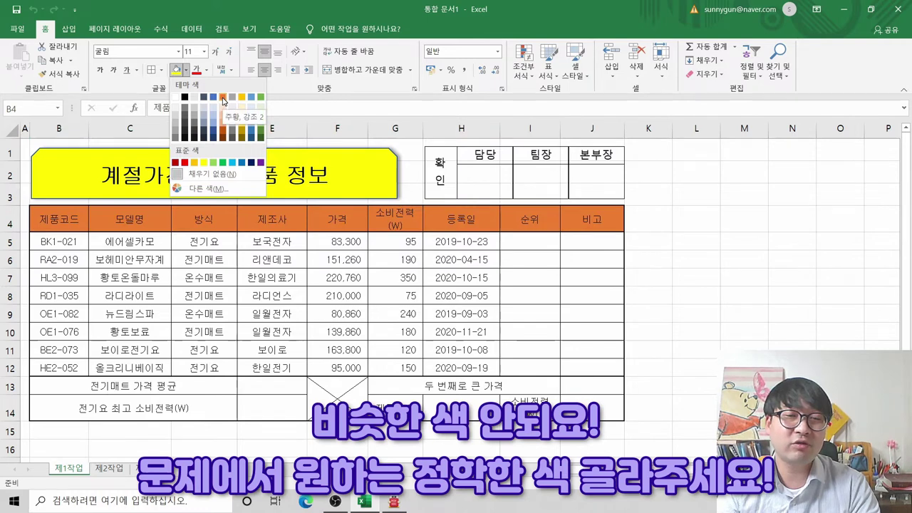
pyautogui.click(195, 163)
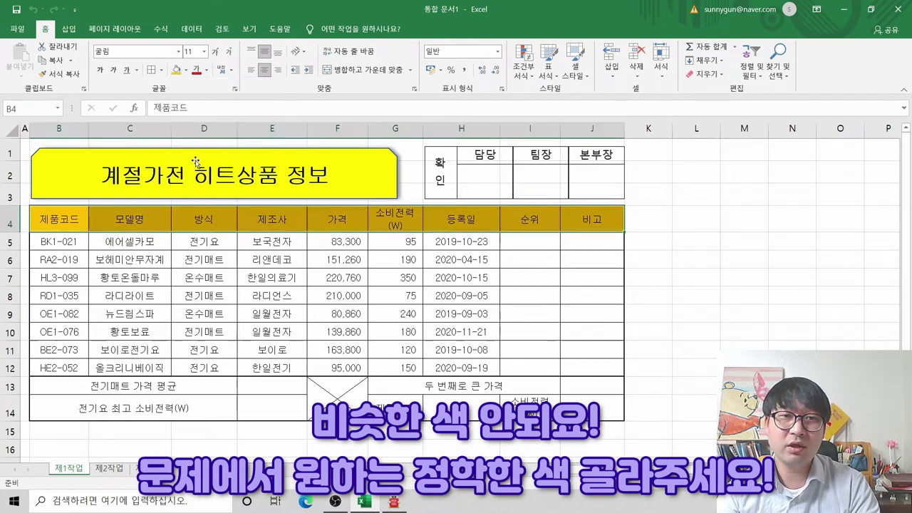
# Fill cells G14 (제품코드) and I14 (소비전력(W)) with the same orange and compare the sheet with the PDF
pyautogui.click(409, 417)
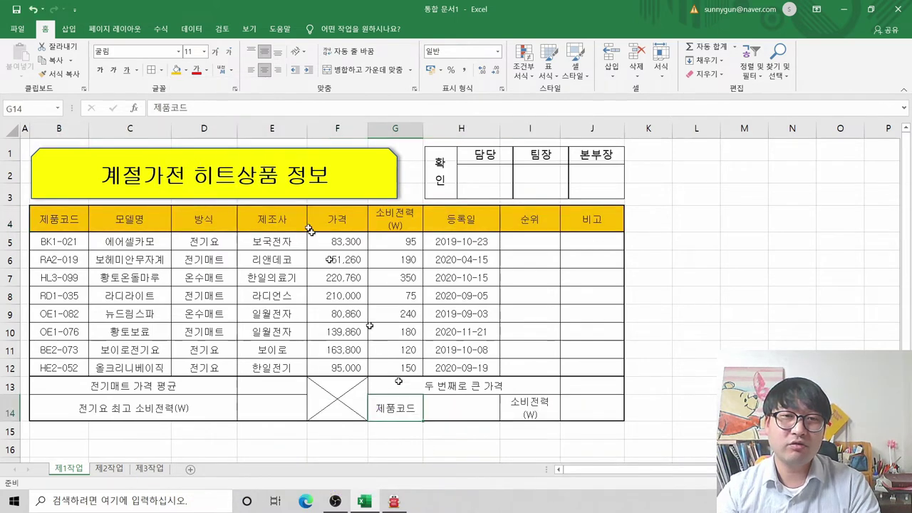
pyautogui.click(176, 70)
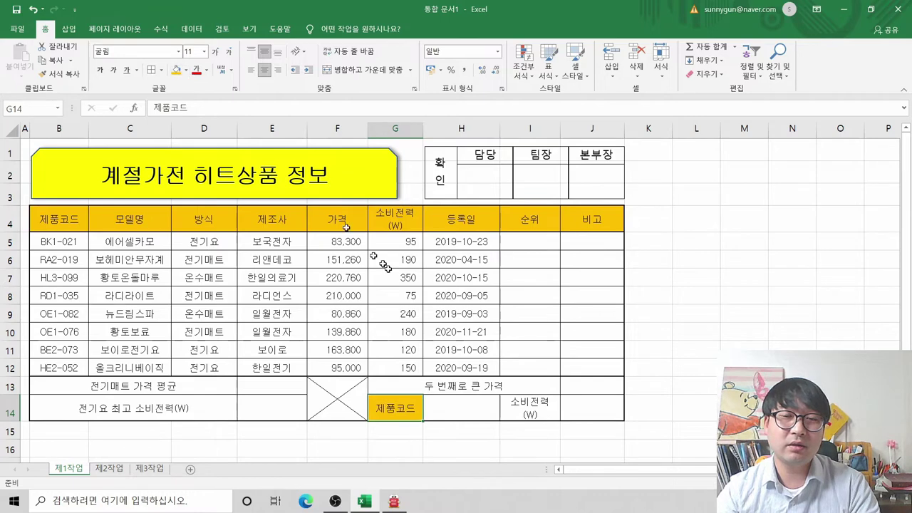
pyautogui.click(514, 401)
pyautogui.click(177, 69)
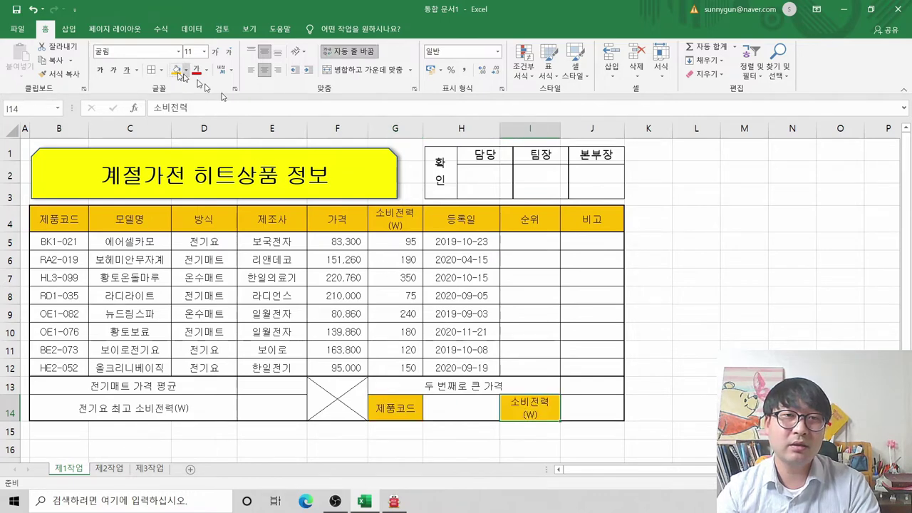
pyautogui.hotkey('alt', 'Tab')
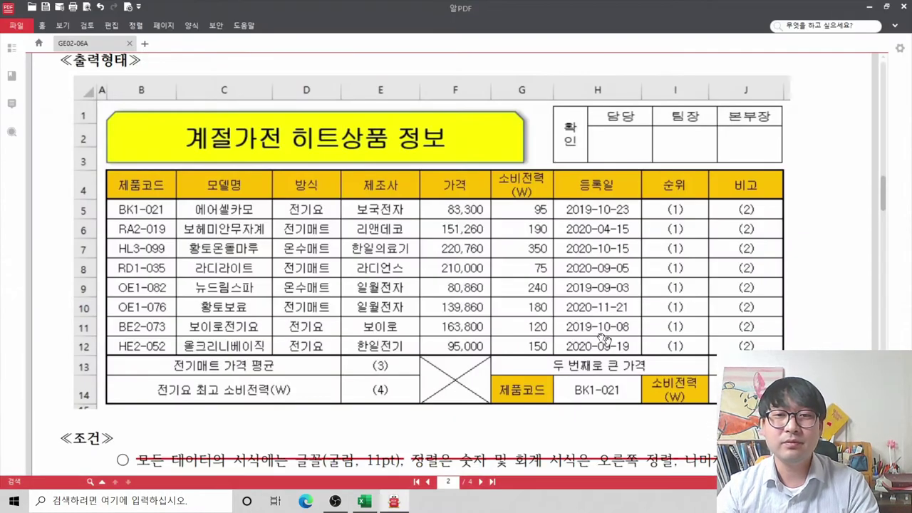
pyautogui.hotkey('alt', 'Tab')
pyautogui.hotkey('alt', 'Tab')
# Read the data validation condition (유효성 검사) in the PDF and locate its target cell H14 in the output layout and the worksheet
pyautogui.scroll(-5, 528, 314)
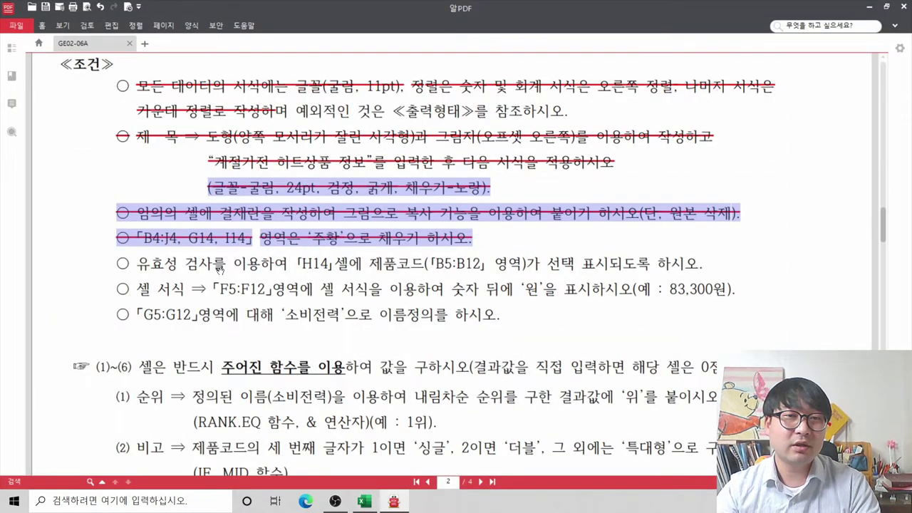
pyautogui.click(190, 265)
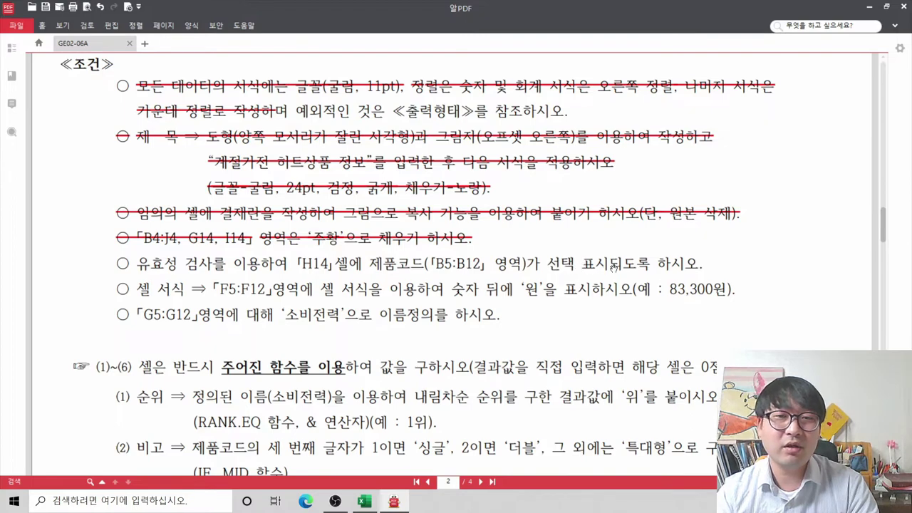
pyautogui.scroll(6, 613, 267)
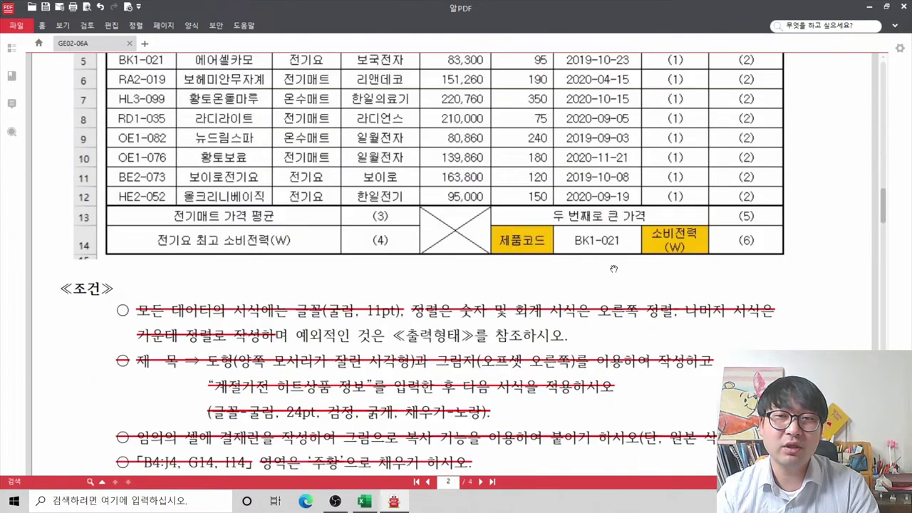
pyautogui.press('ctrl')
pyautogui.press('ctrl')
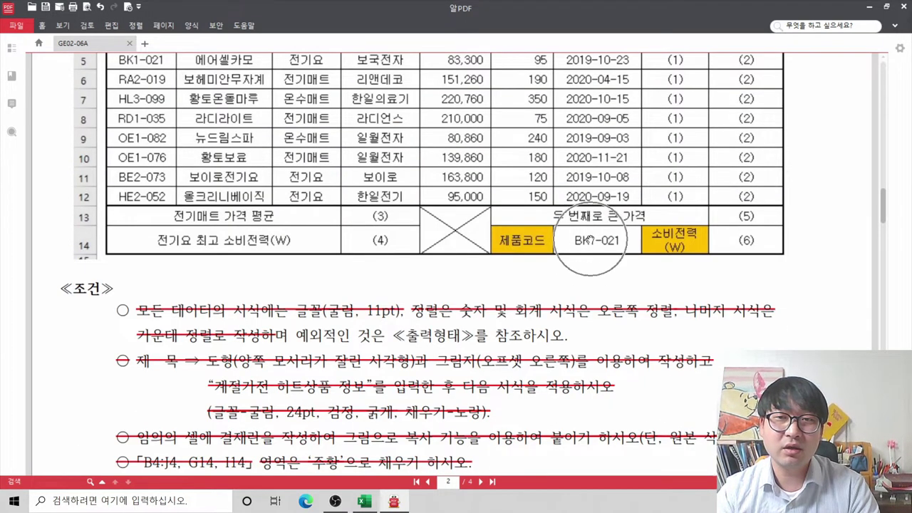
pyautogui.hotkey('alt', 'Tab')
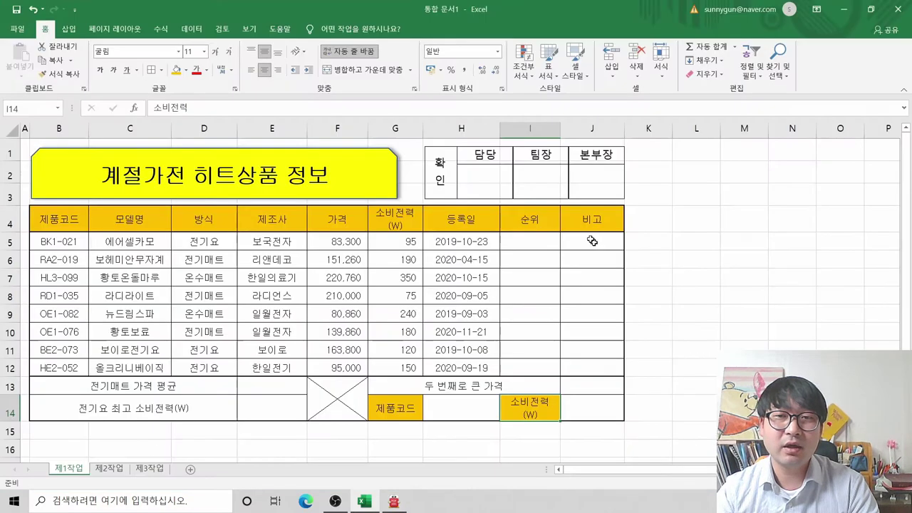
pyautogui.click(451, 399)
pyautogui.scroll(-2, 451, 399)
pyautogui.press('ctrl')
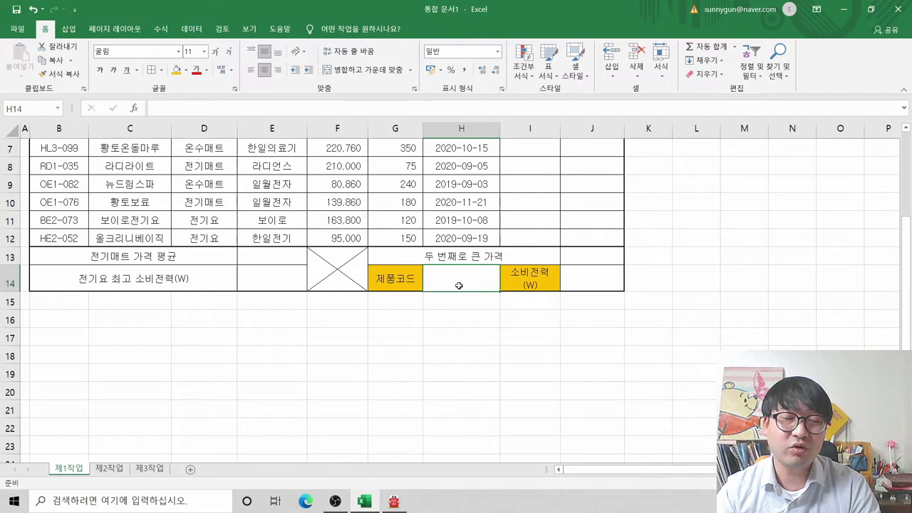
pyautogui.scroll(1, 459, 285)
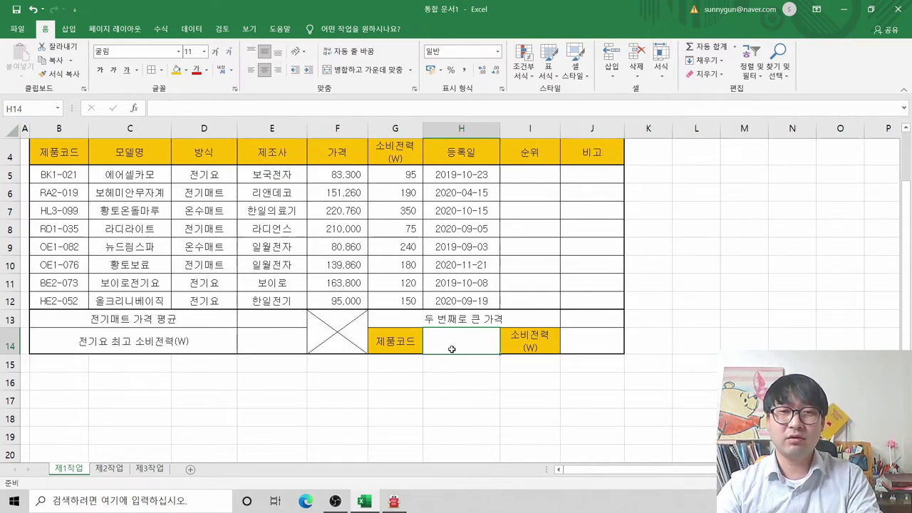
pyautogui.scroll(1, 451, 349)
# Check the product code source range B5:B12 in the PDF's condition and layout, and locate the same cells in the worksheet
pyautogui.hotkey('alt', 'Tab')
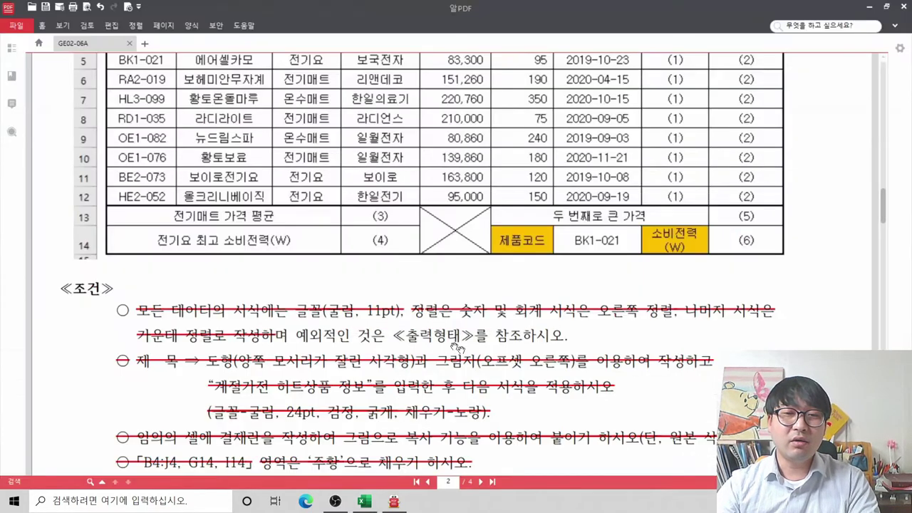
pyautogui.scroll(-5, 450, 362)
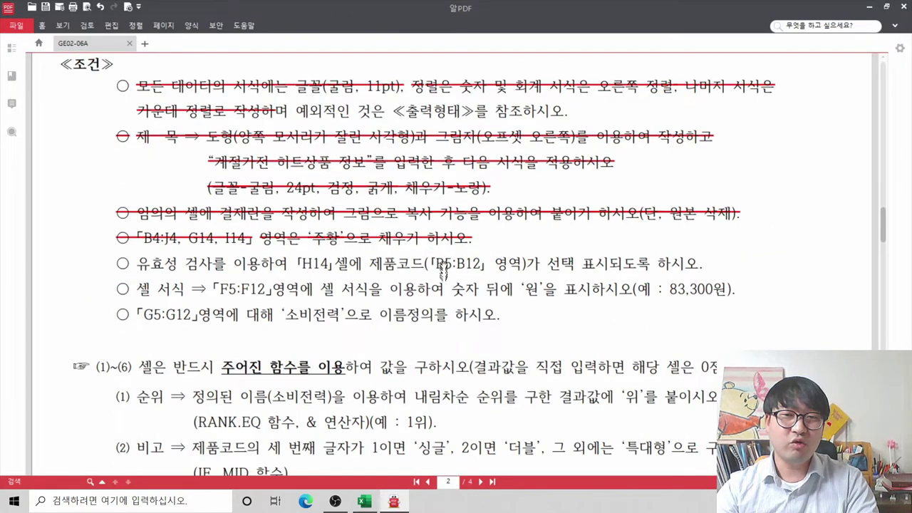
pyautogui.scroll(5, 447, 269)
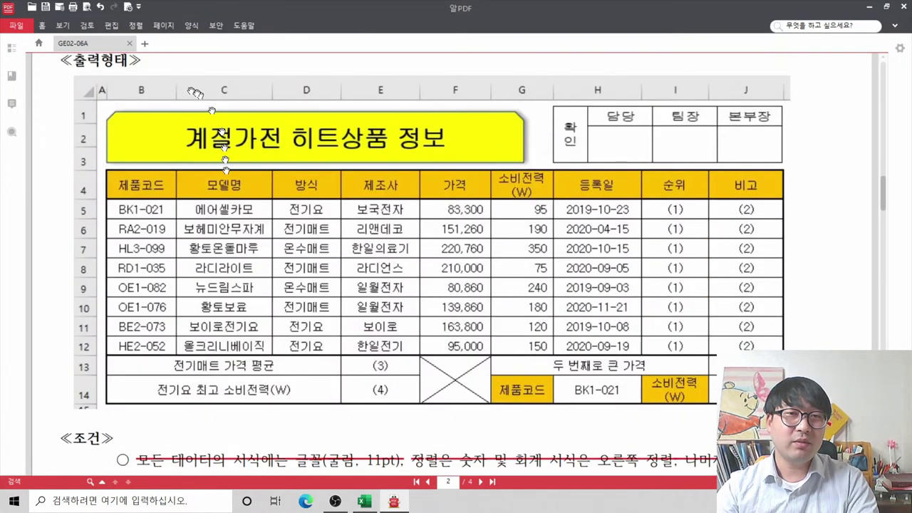
pyautogui.click(140, 206)
pyautogui.click(139, 341)
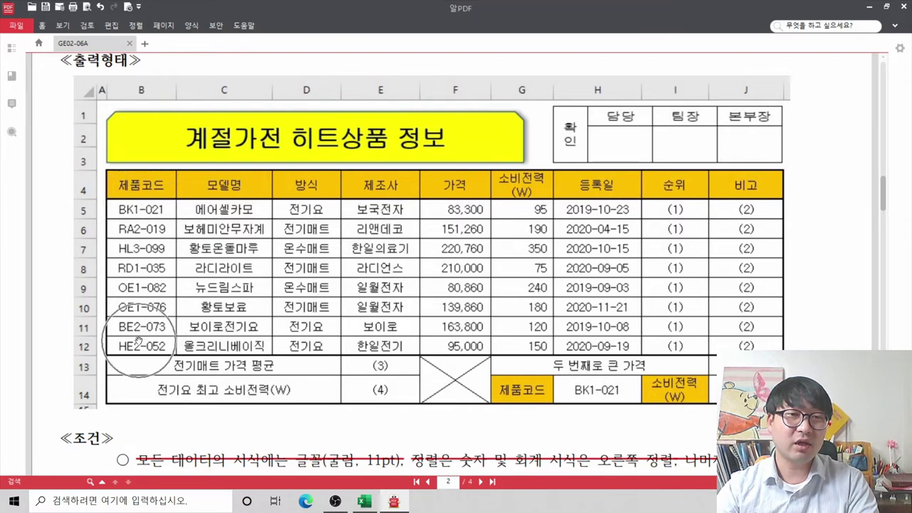
pyautogui.hotkey('alt', 'Tab')
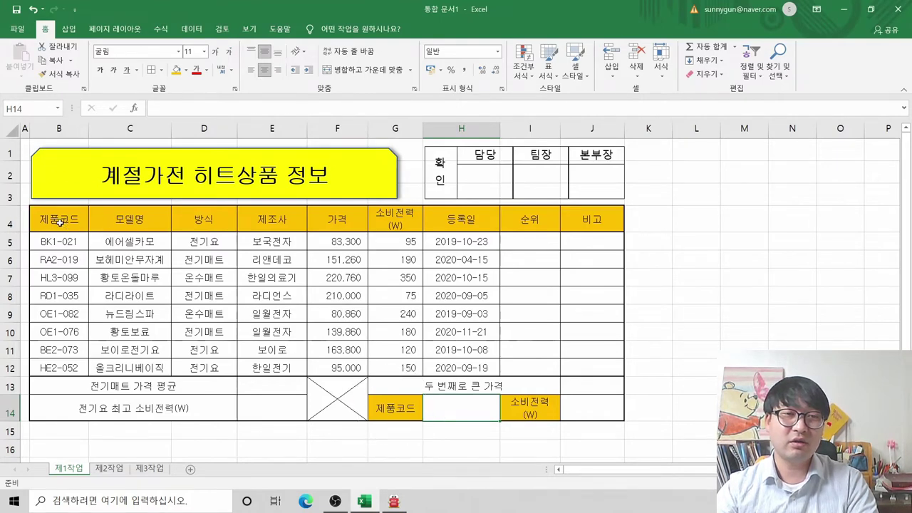
pyautogui.moveTo(59, 240); pyautogui.dragTo(63, 368)
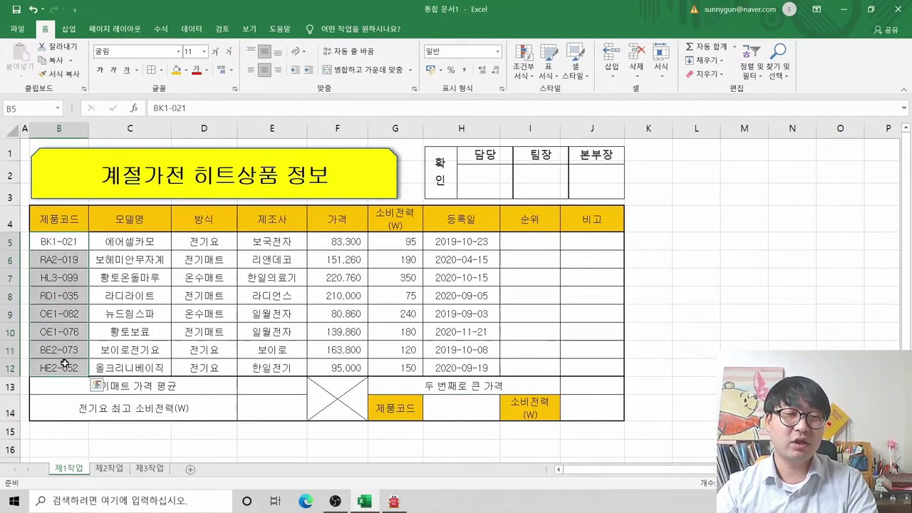
# Open the data validation settings for cell H14, dismissing the data import tip
pyautogui.click(458, 408)
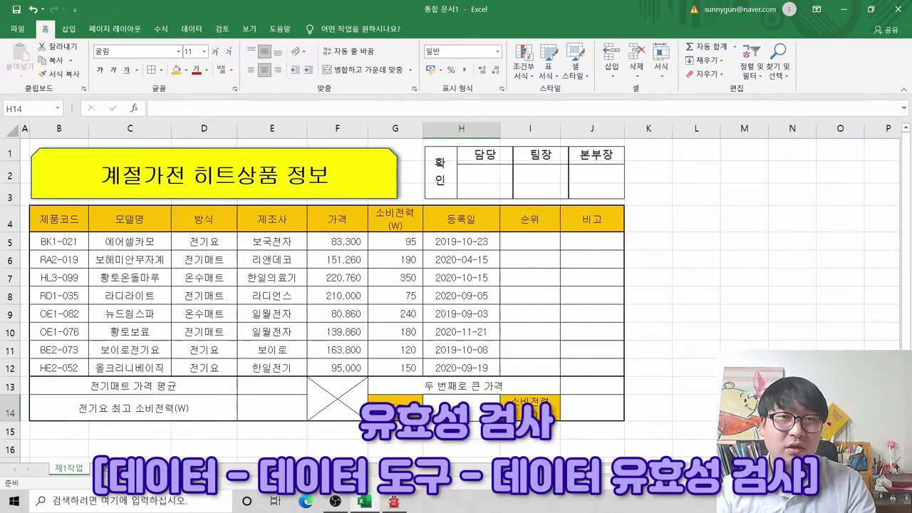
pyautogui.click(198, 36)
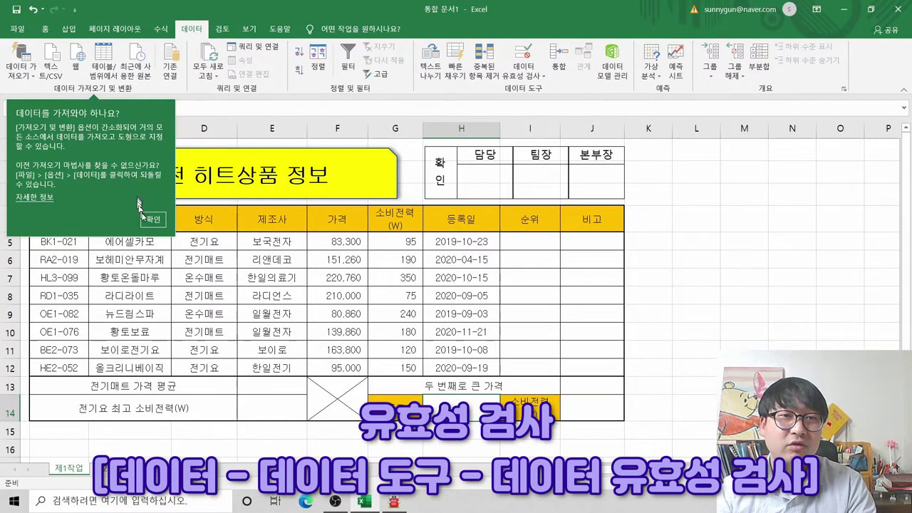
pyautogui.click(151, 219)
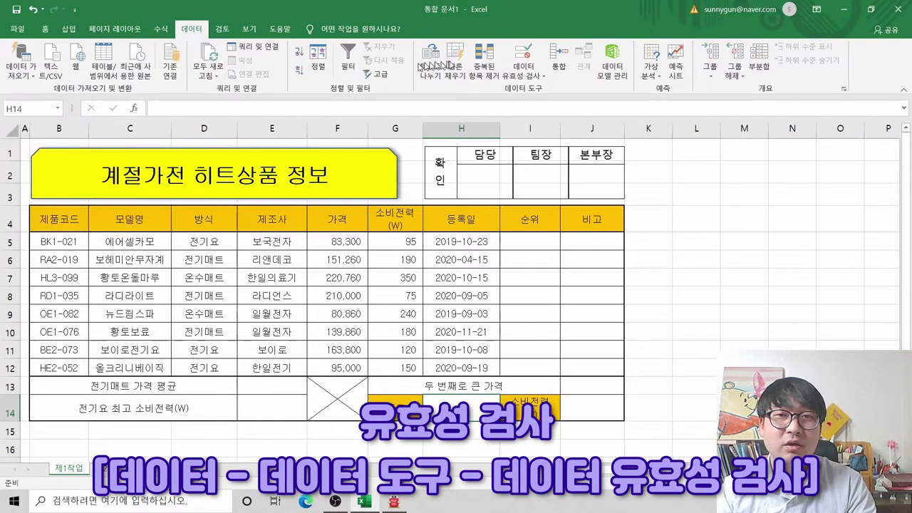
pyautogui.click(524, 56)
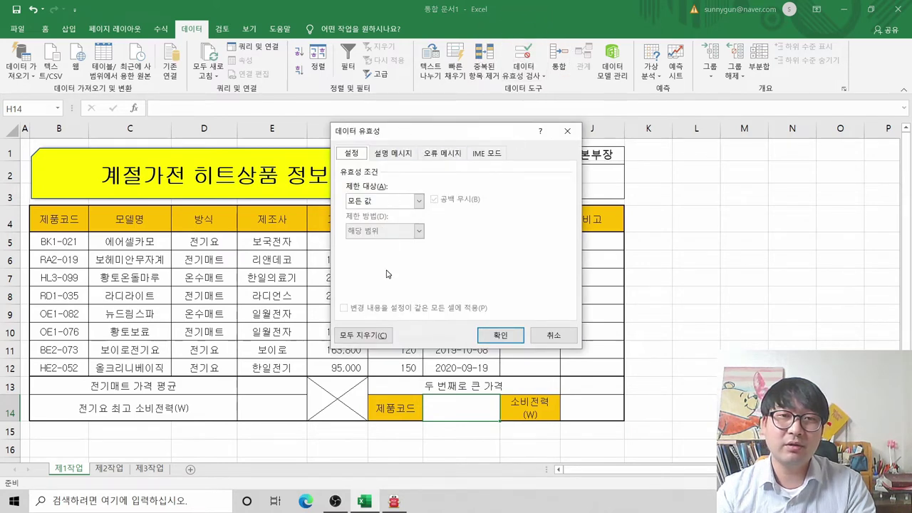
# Restrict cell H14 to a 목록 (list) validation with source =$B$5:$B$12, rechecking the condition in the PDF
pyautogui.hotkey('alt', 'Tab')
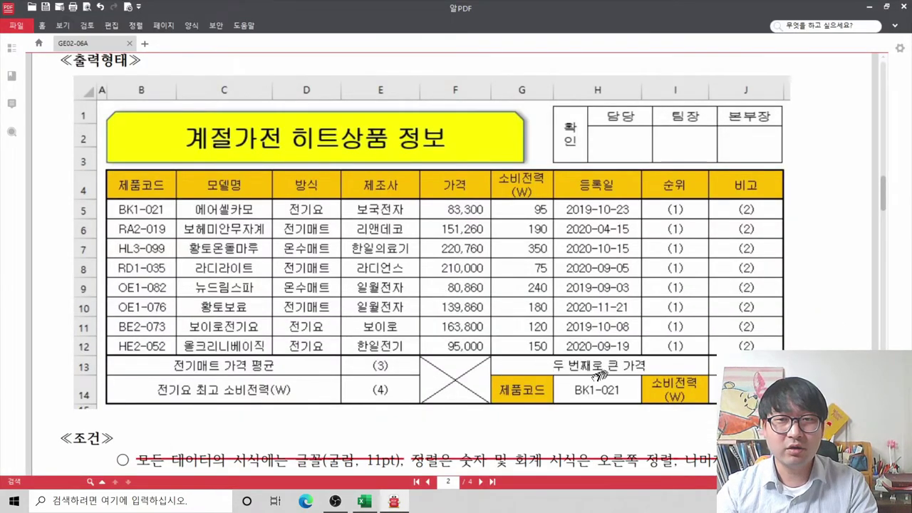
pyautogui.scroll(-4, 500, 413)
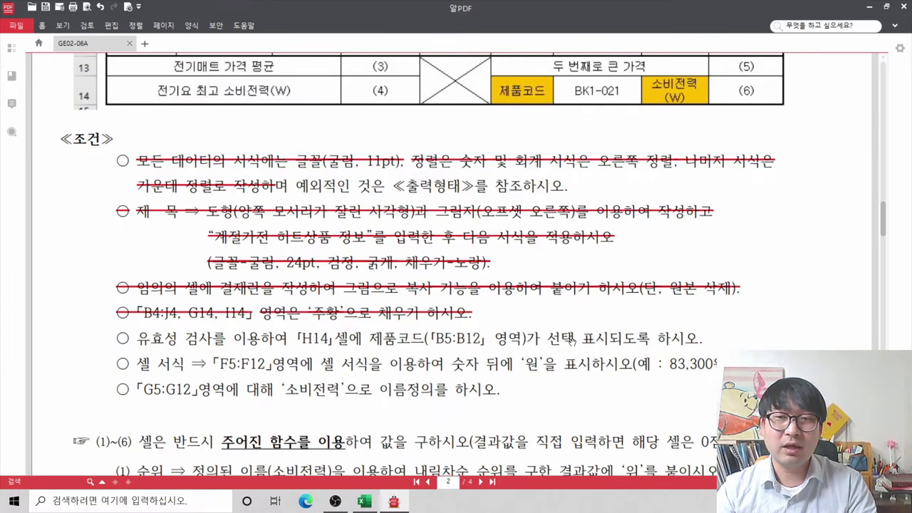
pyautogui.hotkey('alt', 'Tab')
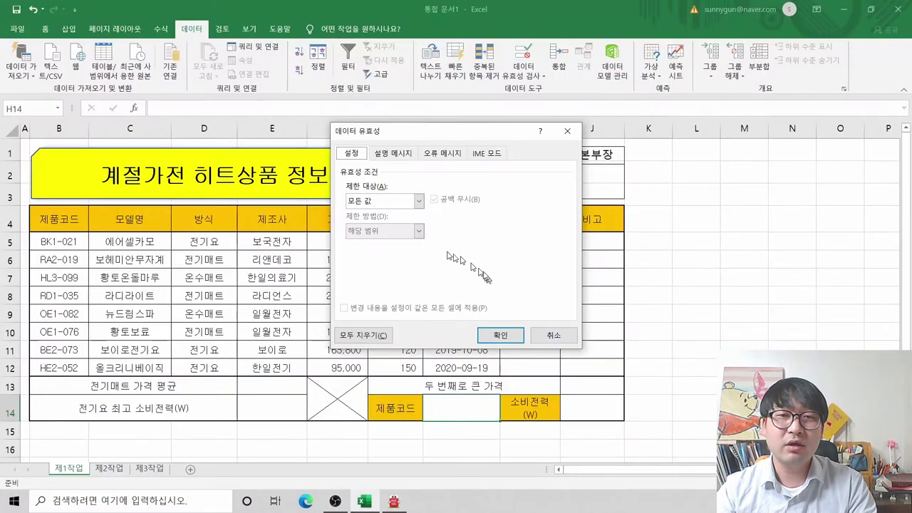
pyautogui.click(367, 201)
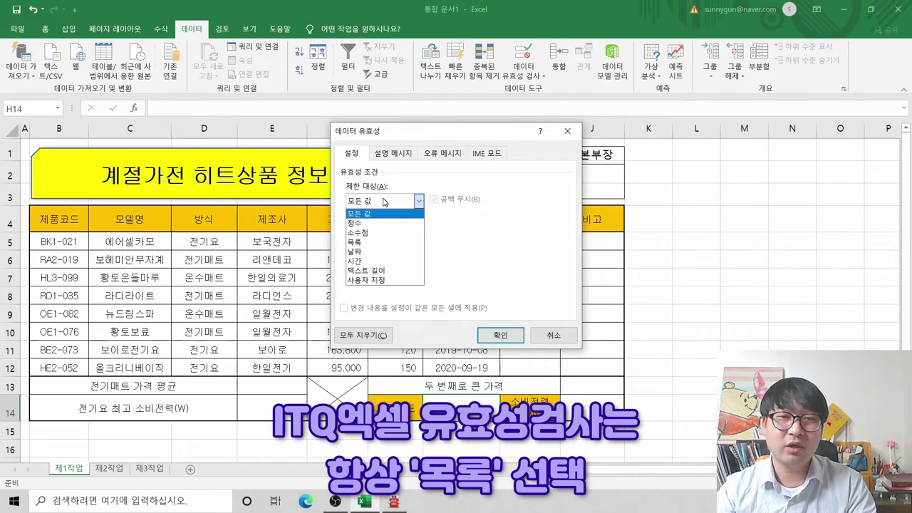
pyautogui.click(363, 243)
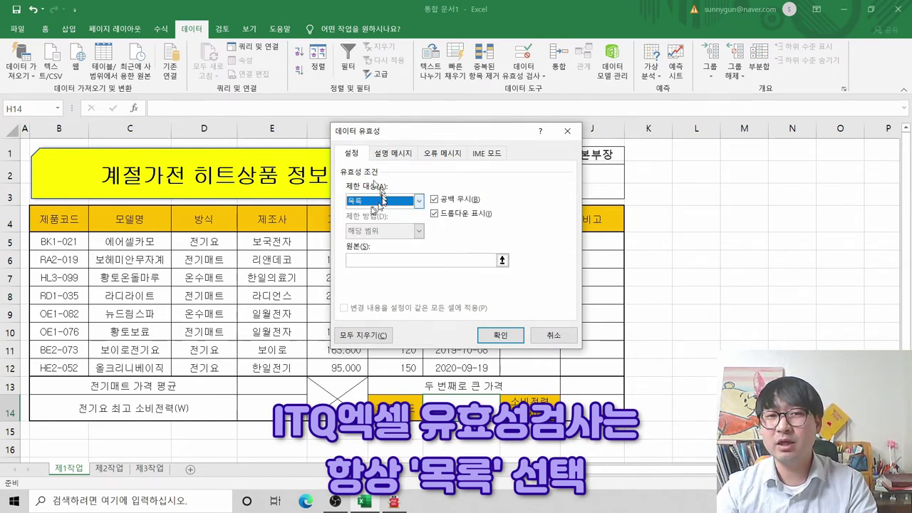
pyautogui.moveTo(419, 135); pyautogui.dragTo(412, 108)
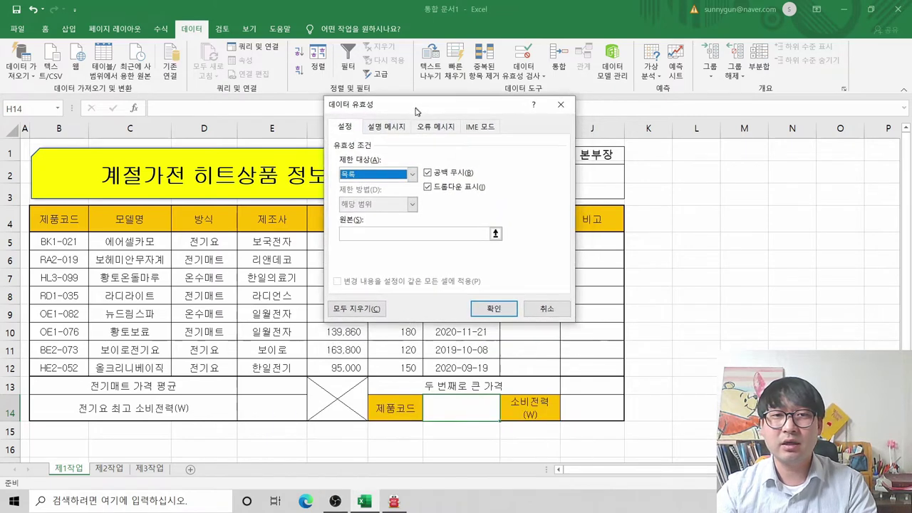
pyautogui.click(362, 233)
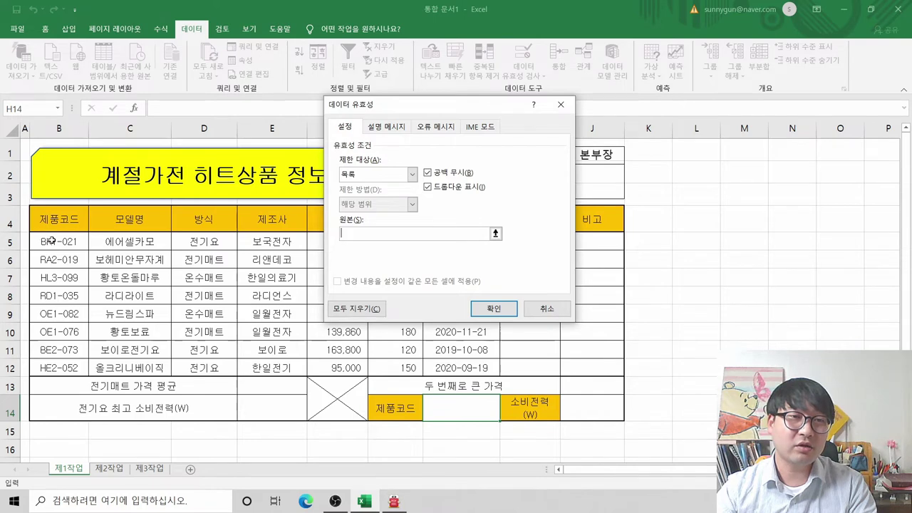
pyautogui.moveTo(53, 242); pyautogui.dragTo(48, 368)
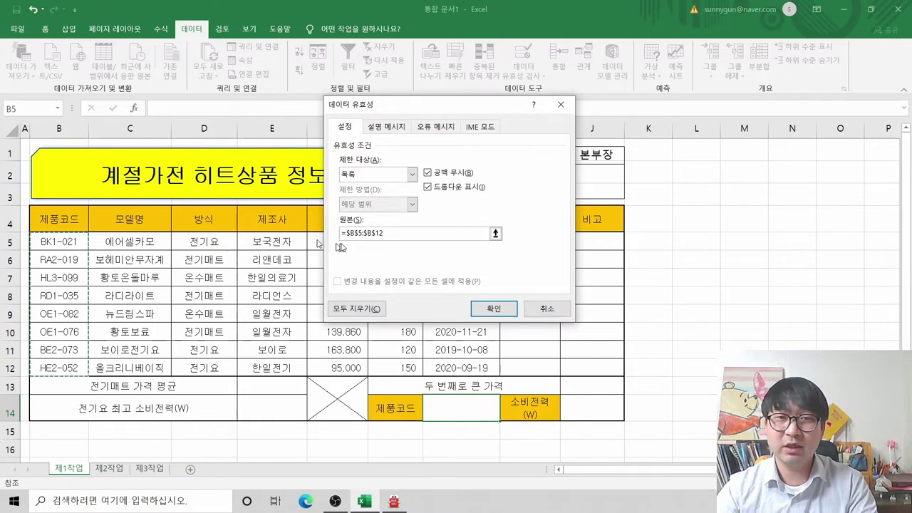
pyautogui.click(478, 308)
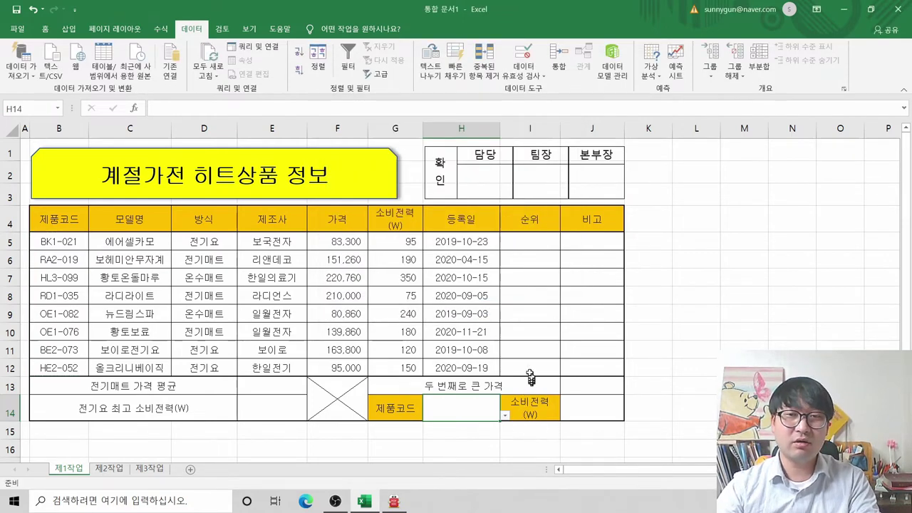
# Test the H14 validation list by choosing product codes RA2-019, OE1-082 and BE2-073 in turn
pyautogui.scroll(-6, 531, 378)
pyautogui.scroll(5, 502, 354)
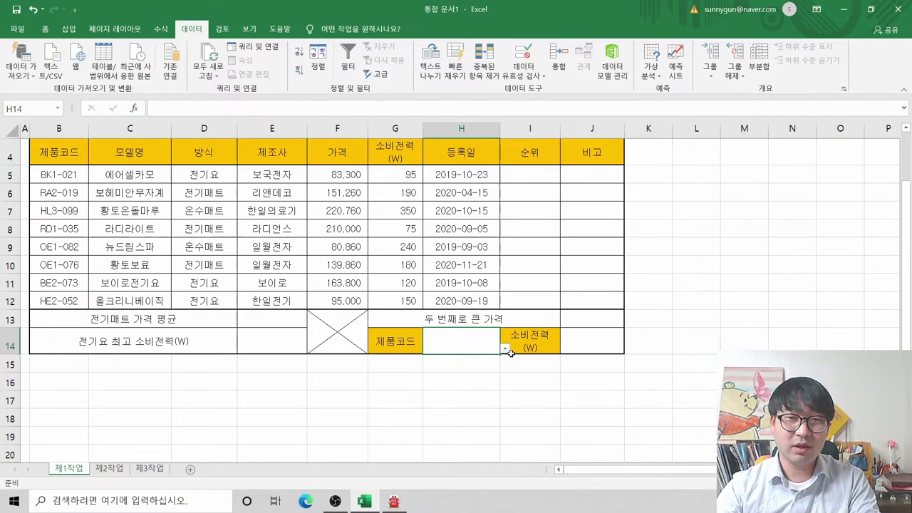
pyautogui.click(505, 350)
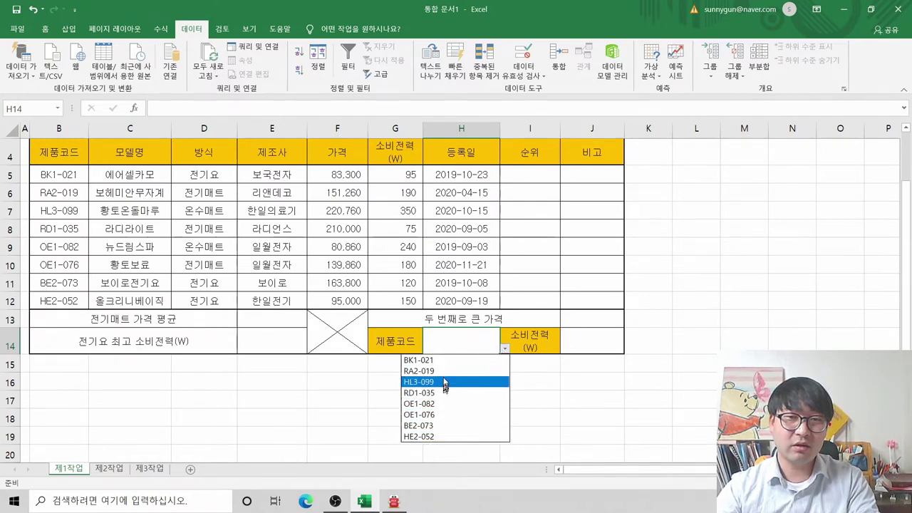
pyautogui.click(453, 370)
pyautogui.click(504, 350)
pyautogui.click(448, 403)
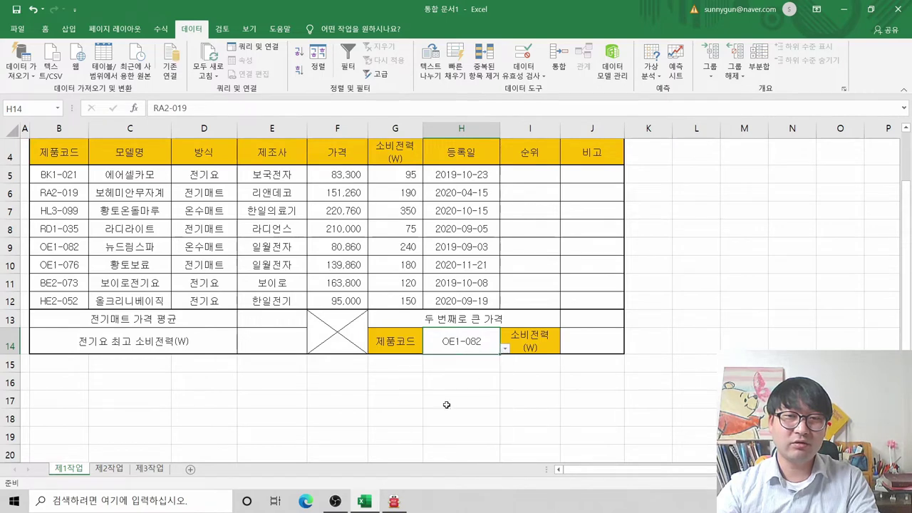
pyautogui.click(504, 350)
pyautogui.click(448, 422)
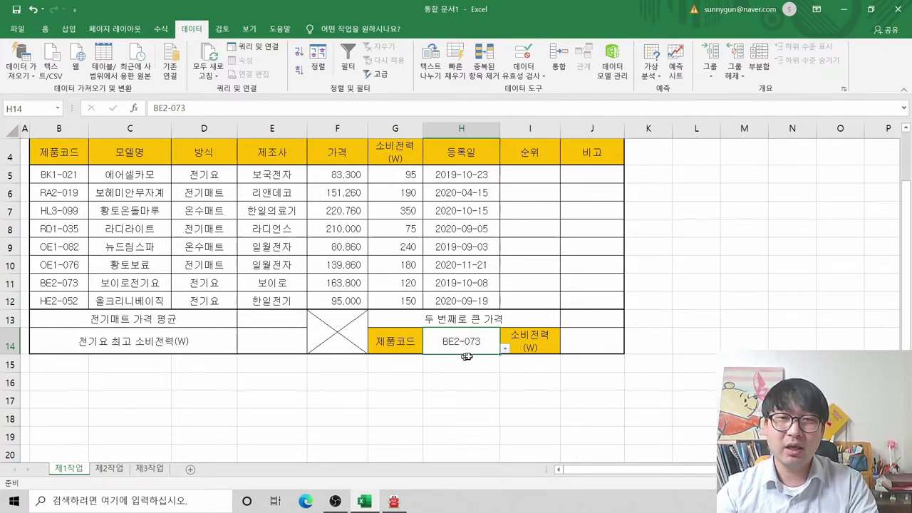
# Check the H14 product code in the PDF's output layout and choose BK1-021 from the cell's list
pyautogui.hotkey('alt', 'Tab')
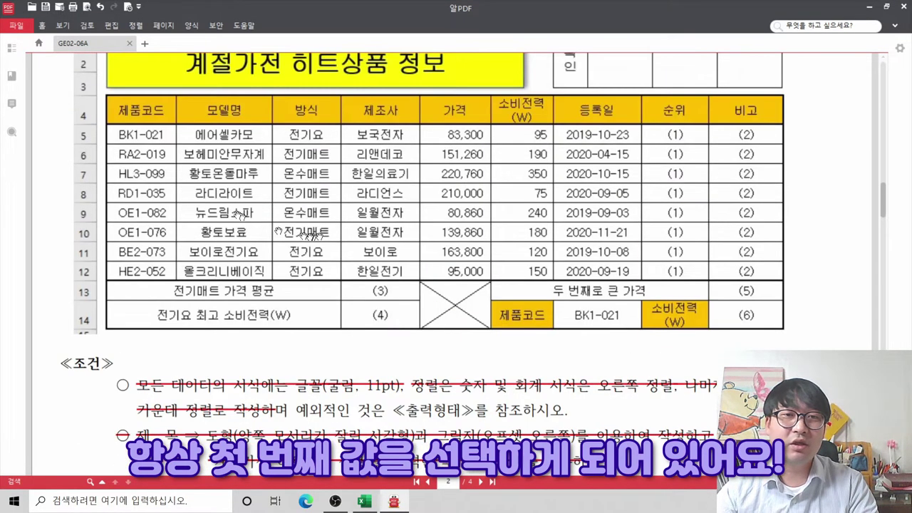
pyautogui.scroll(2, 214, 199)
pyautogui.click(364, 501)
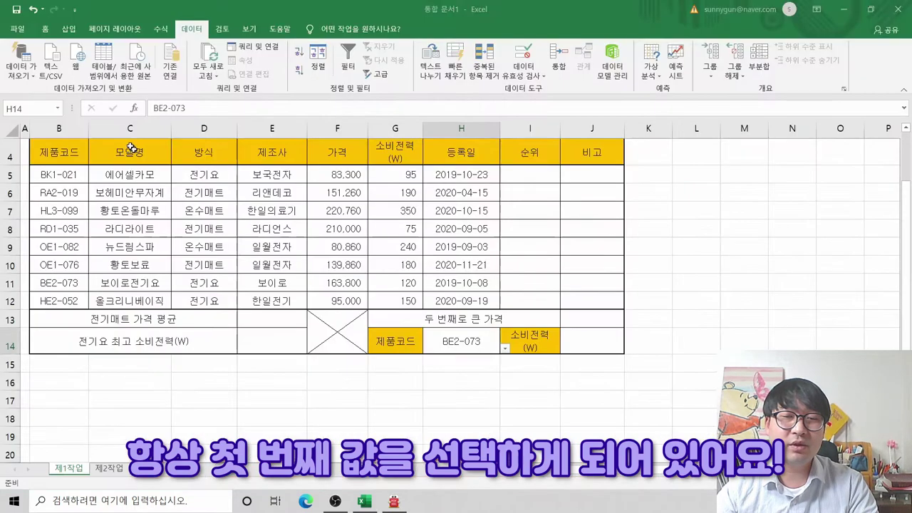
pyautogui.click(503, 349)
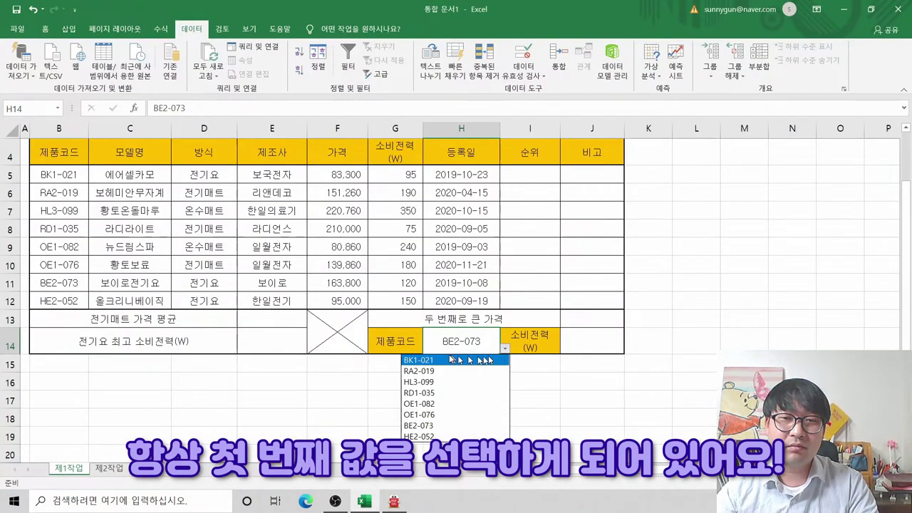
pyautogui.press('Escape')
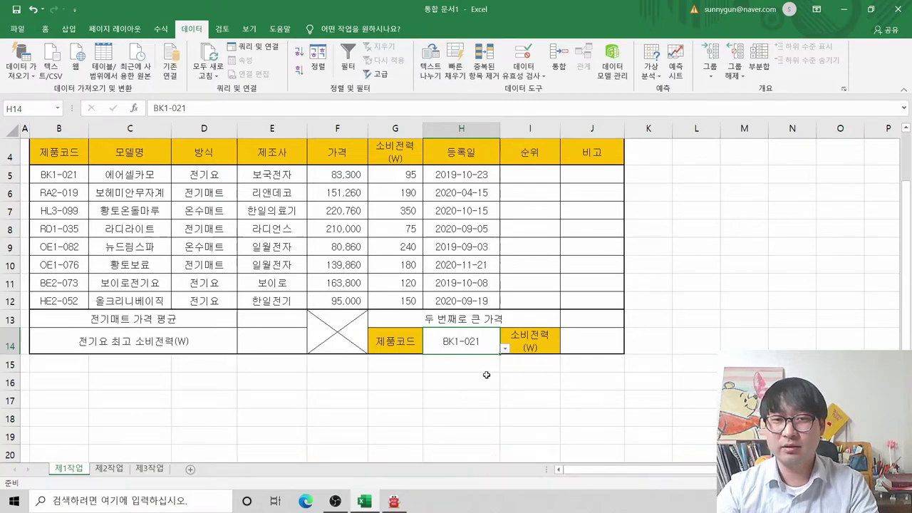
# Strike through the completed data validation condition (유효성 검사, H14) in the PDF
pyautogui.hotkey('alt', 'Tab')
pyautogui.scroll(-5, 470, 353)
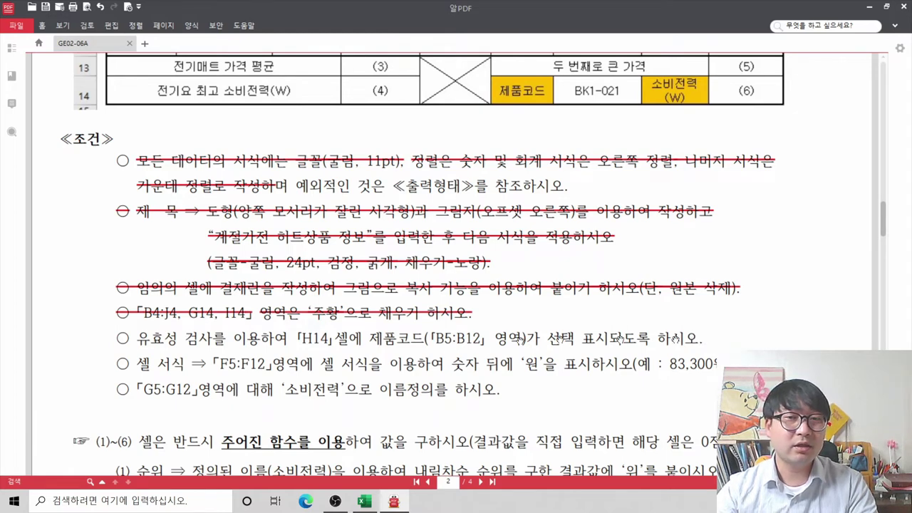
pyautogui.moveTo(135, 338); pyautogui.dragTo(703, 342)
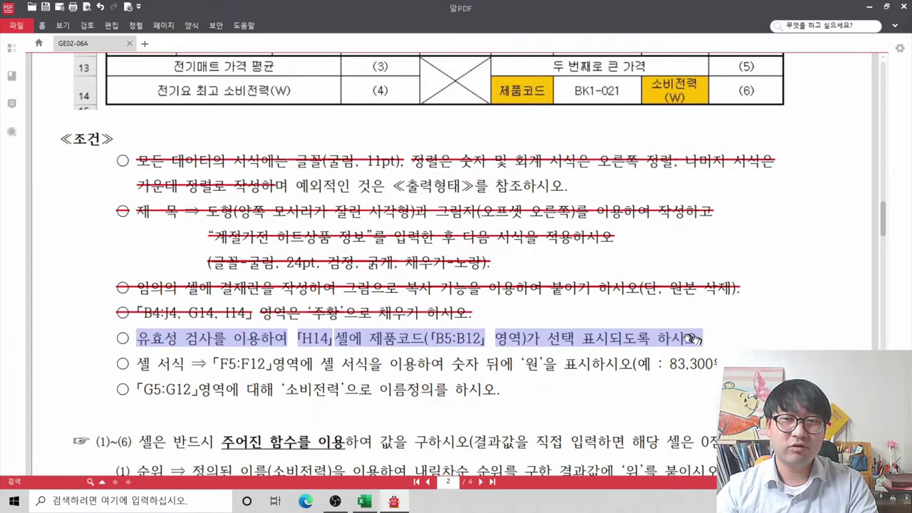
pyautogui.rightClick(686, 332)
pyautogui.click(702, 408)
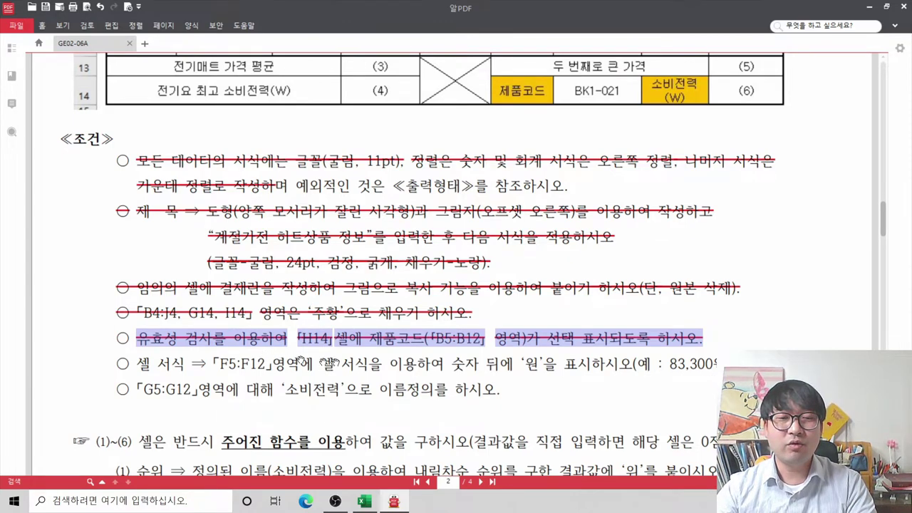
# Check the prices in the PDF's layout, try appending 원 directly to the value in F5, and undo that edit
pyautogui.scroll(3, 334, 342)
pyautogui.scroll(2, 352, 193)
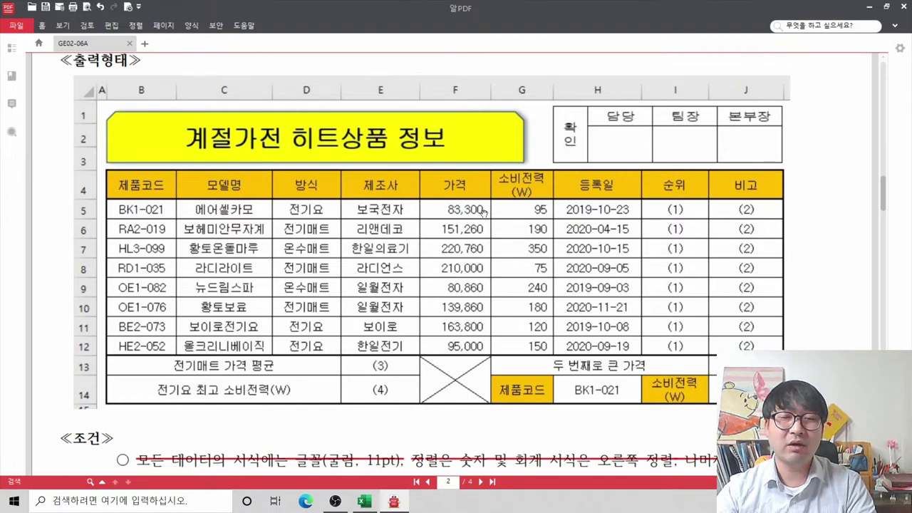
pyautogui.hotkey('alt', 'Tab')
pyautogui.doubleClick(363, 176)
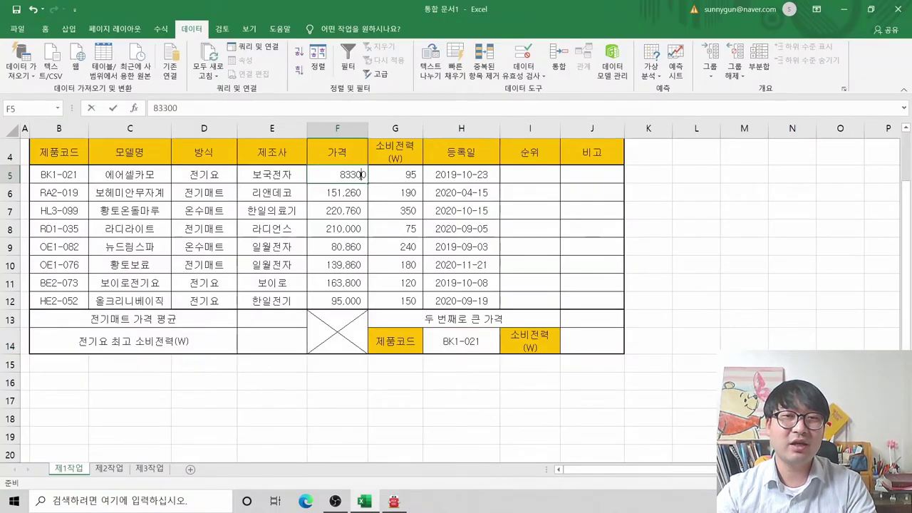
pyautogui.write('원')
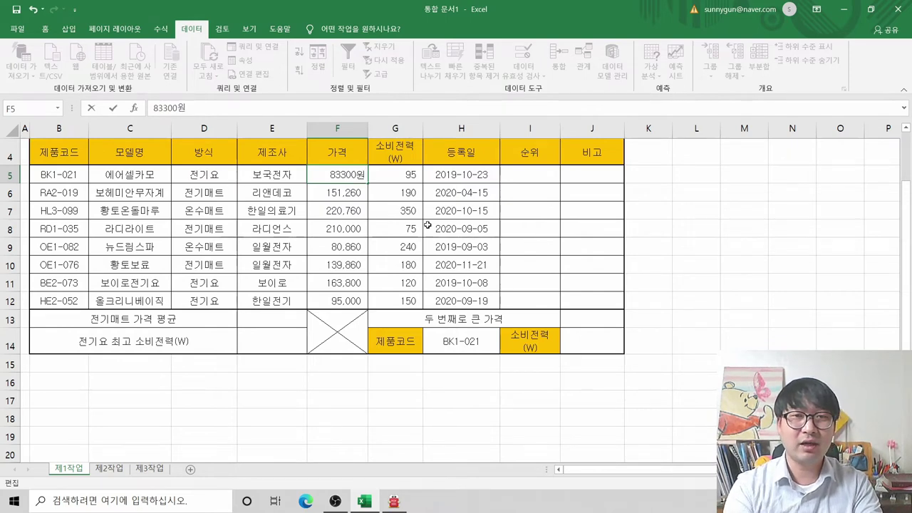
pyautogui.press('Return')
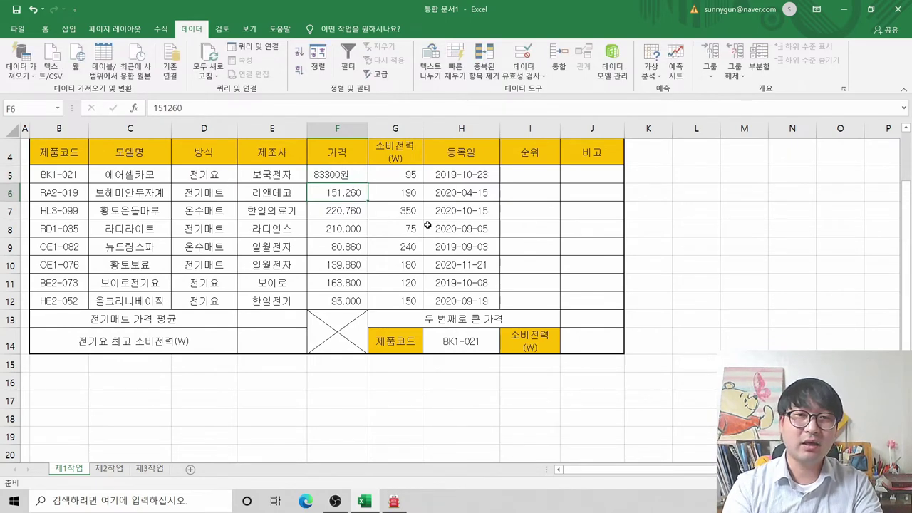
pyautogui.click(335, 176)
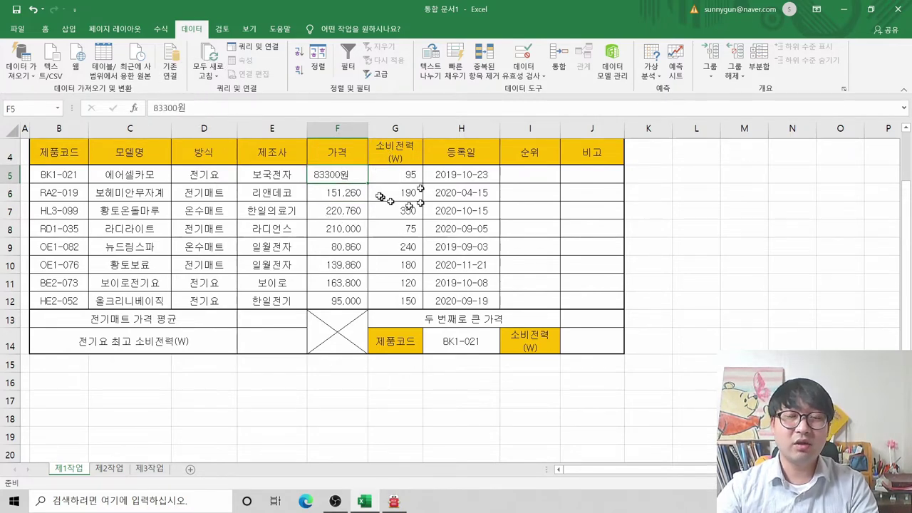
pyautogui.hotkey('ctrl', 'z')
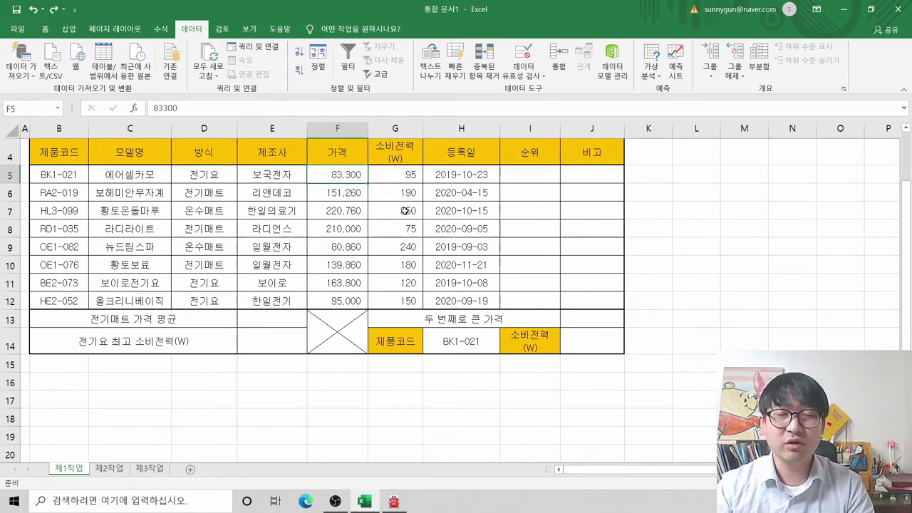
# Check the F5:F12 cell format condition in the PDF and choose the custom number format #,##0 for the prices in F5:F12
pyautogui.hotkey('alt', 'Tab')
pyautogui.scroll(-10, 434, 290)
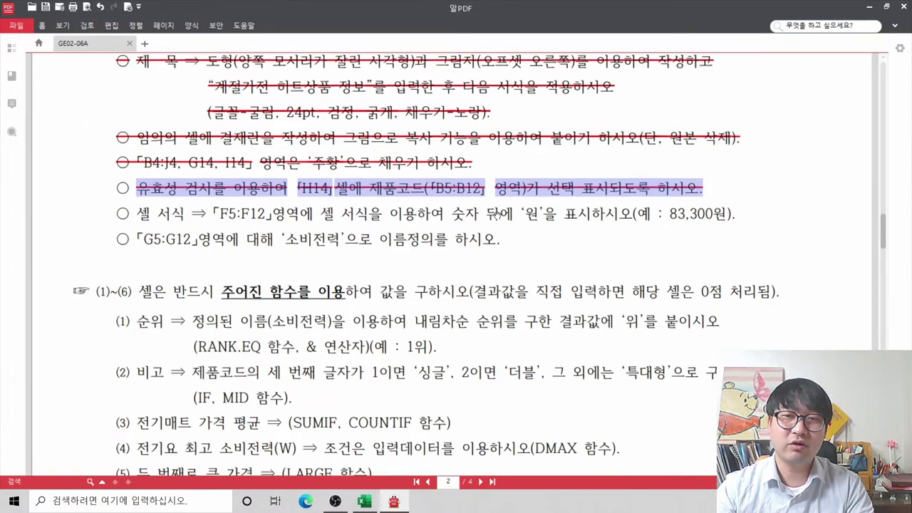
pyautogui.hotkey('alt', 'Tab')
pyautogui.moveTo(336, 175); pyautogui.dragTo(331, 295)
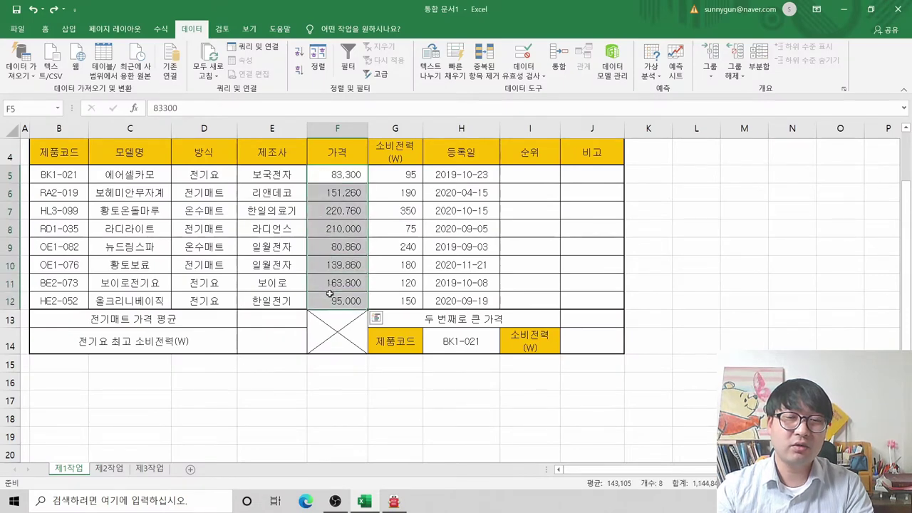
pyautogui.rightClick(333, 251)
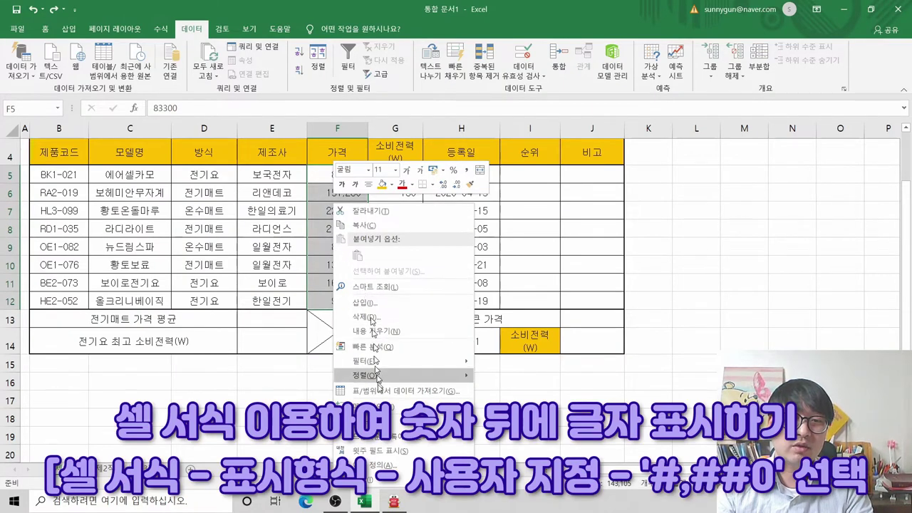
pyautogui.click(391, 426)
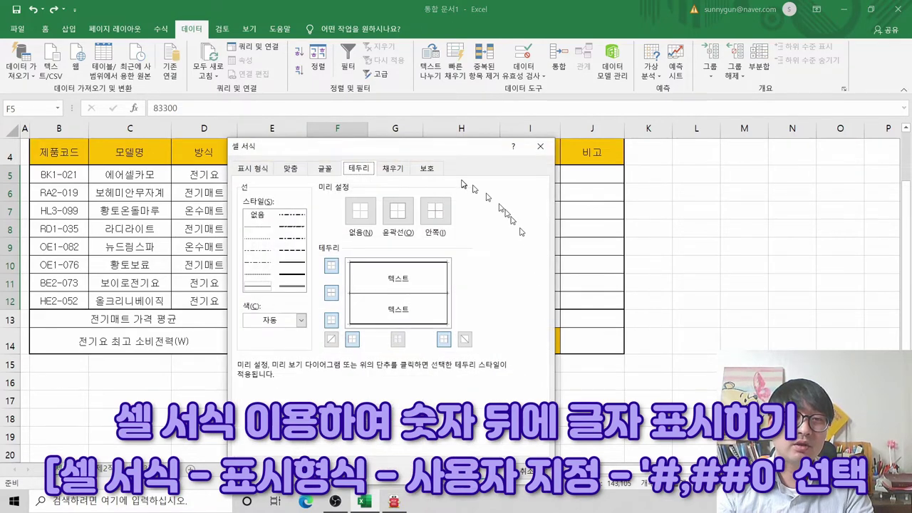
pyautogui.click(254, 171)
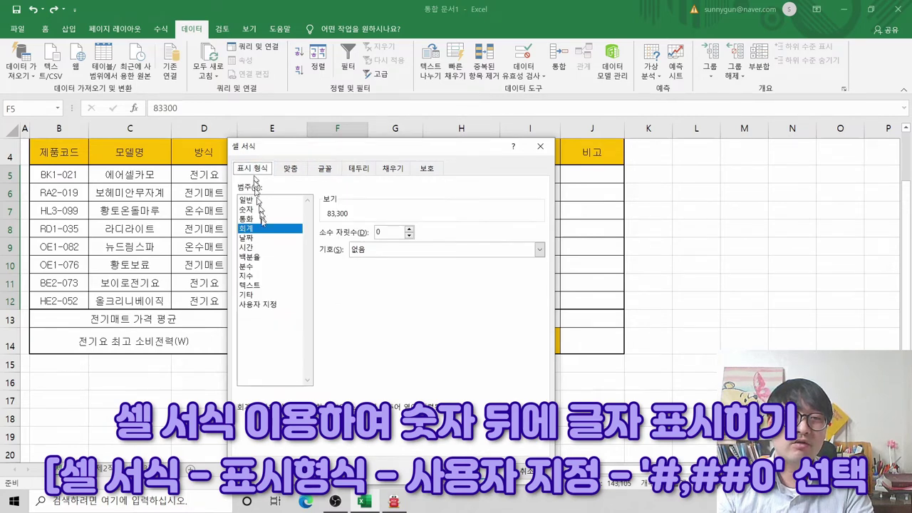
pyautogui.click(262, 305)
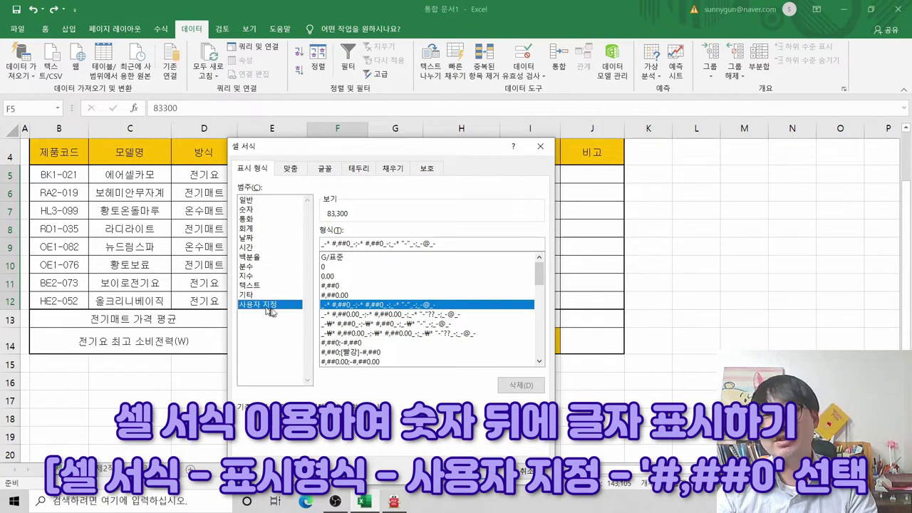
pyautogui.click(342, 286)
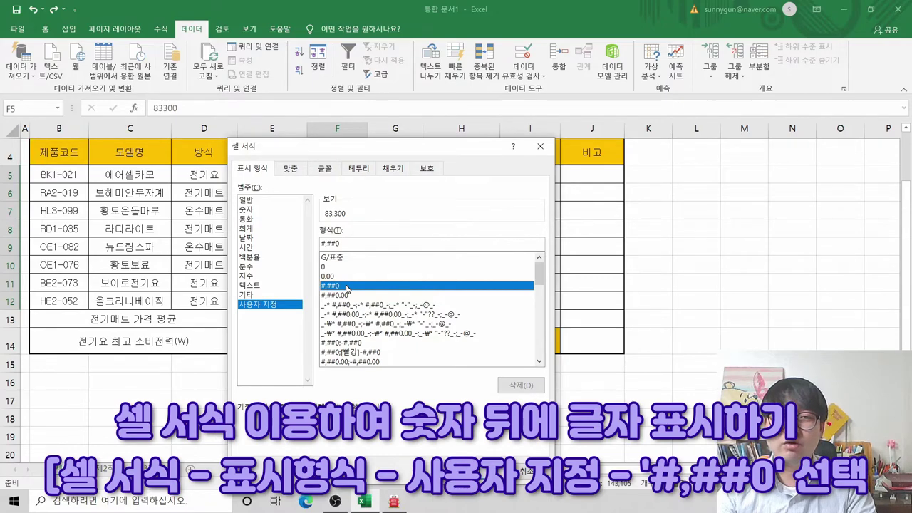
# Add 원 to the end of the custom format, making it #,##0원, and apply it to F5:F12
pyautogui.hotkey('alt', 'Tab')
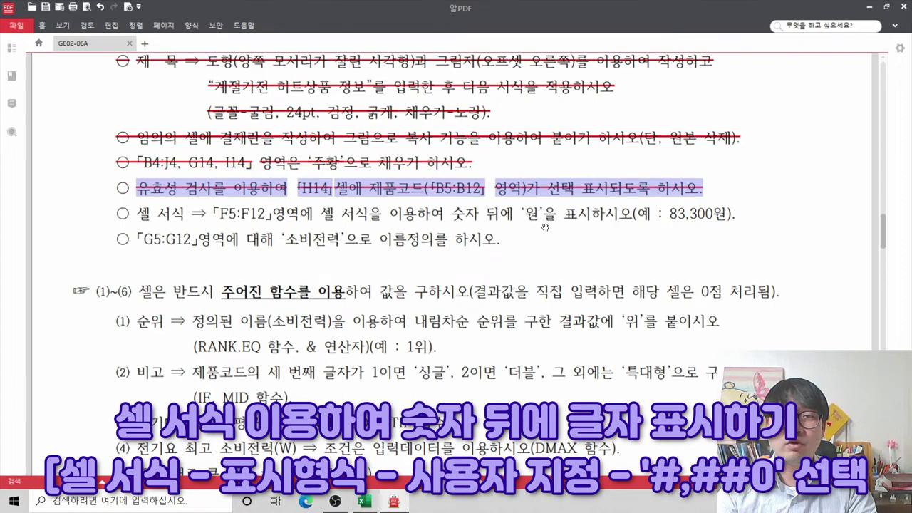
pyautogui.hotkey('alt', 'Tab')
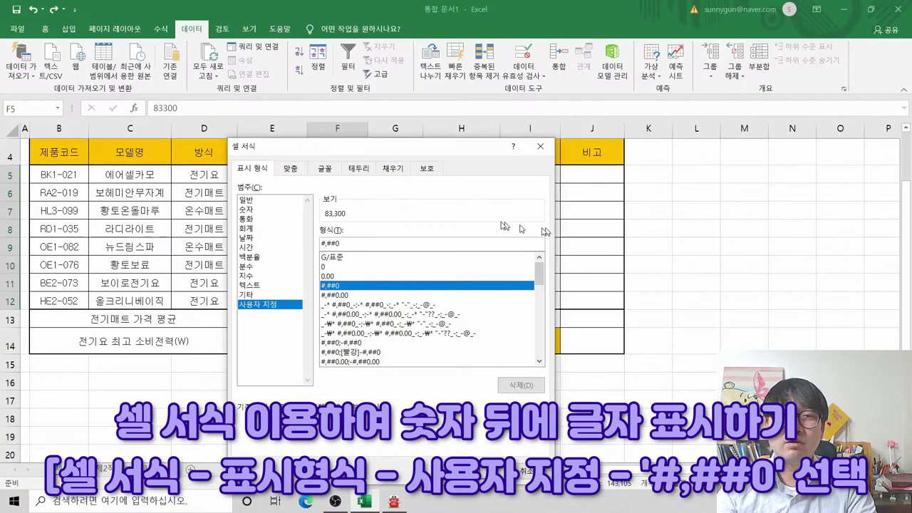
pyautogui.write('ㅇ')
pyautogui.click(361, 242)
pyautogui.moveTo(362, 242); pyautogui.dragTo(341, 242)
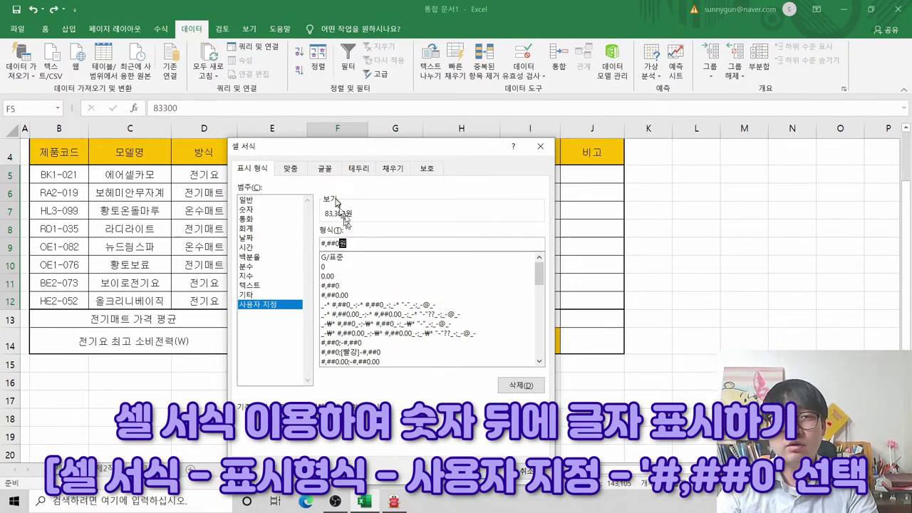
pyautogui.press('Right')
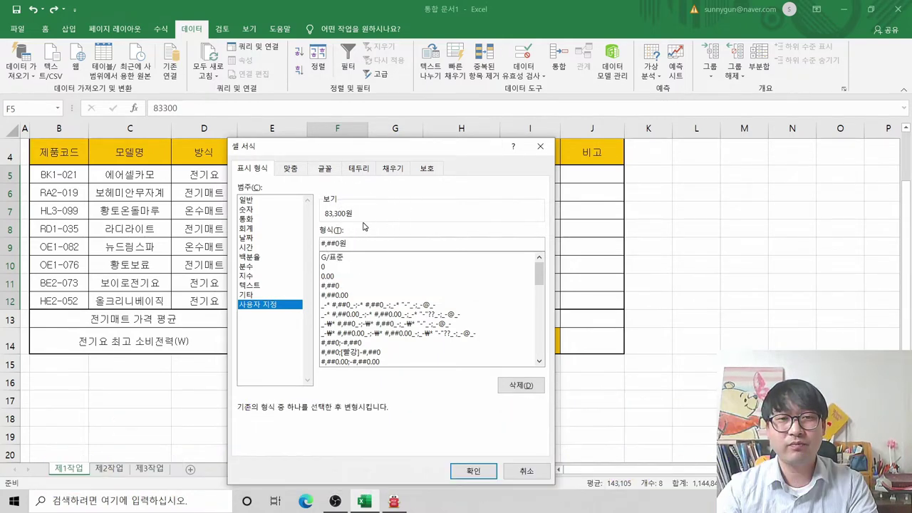
pyautogui.hotkey('shift', 'Left')
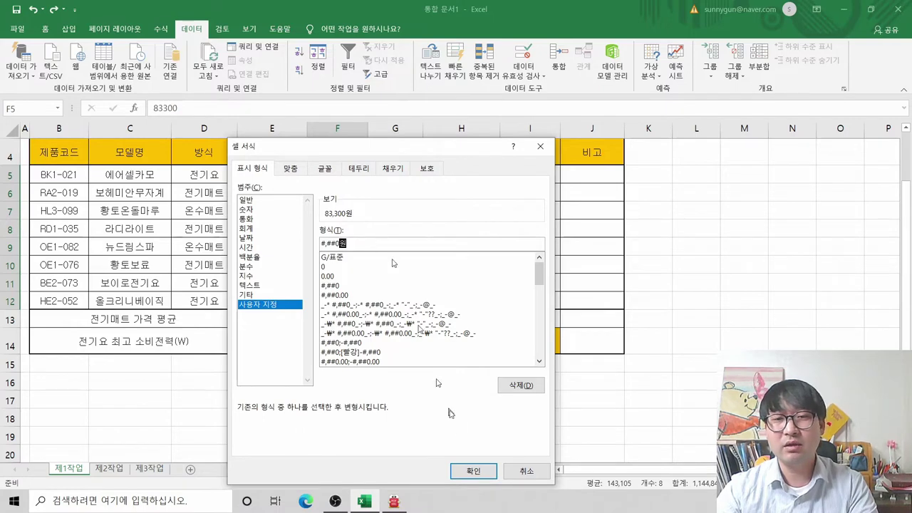
pyautogui.click(474, 472)
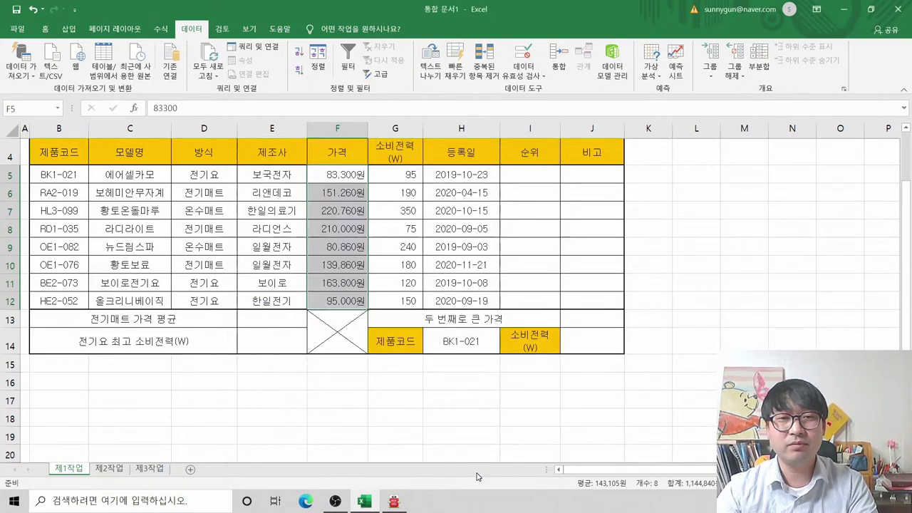
# Compare the displayed price in F7 with the cell's underlying value
pyautogui.hotkey('ctrl', 'q')
pyautogui.click(345, 235)
pyautogui.click(355, 212)
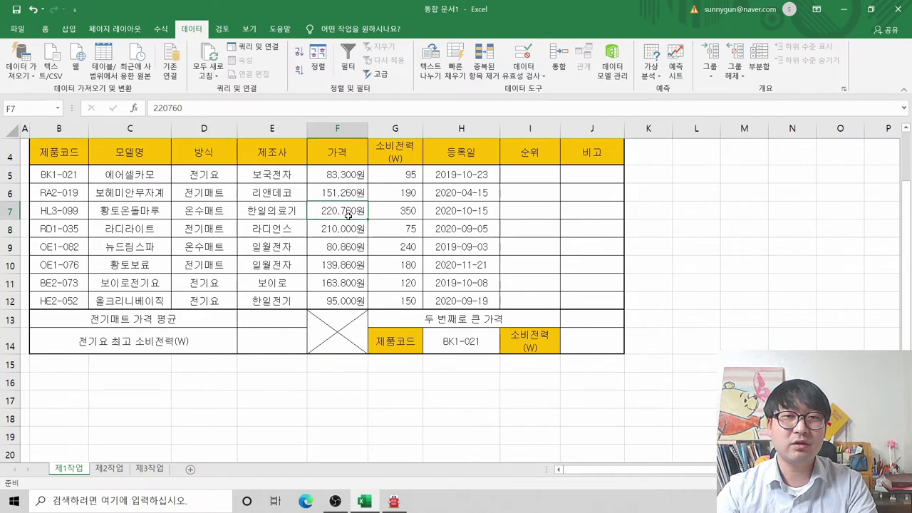
pyautogui.press('ctrl')
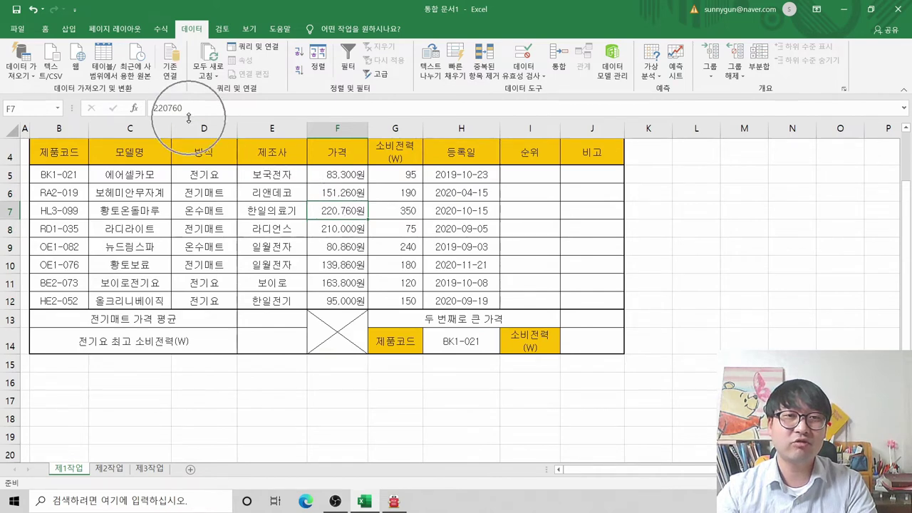
pyautogui.press('ctrl')
pyautogui.press('ctrl')
pyautogui.press('ctrl')
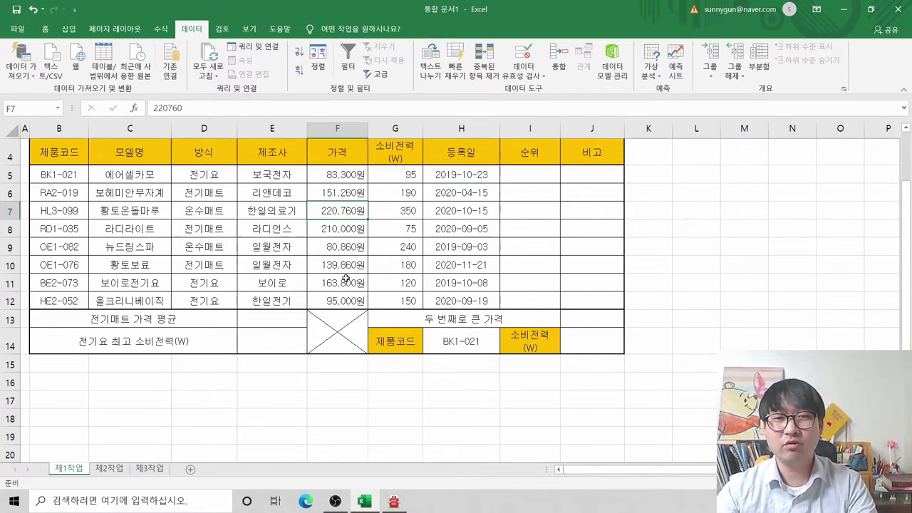
# Strike through the completed cell format condition (셀 서식, F5:F12) in the PDF
pyautogui.hotkey('alt', 'Tab')
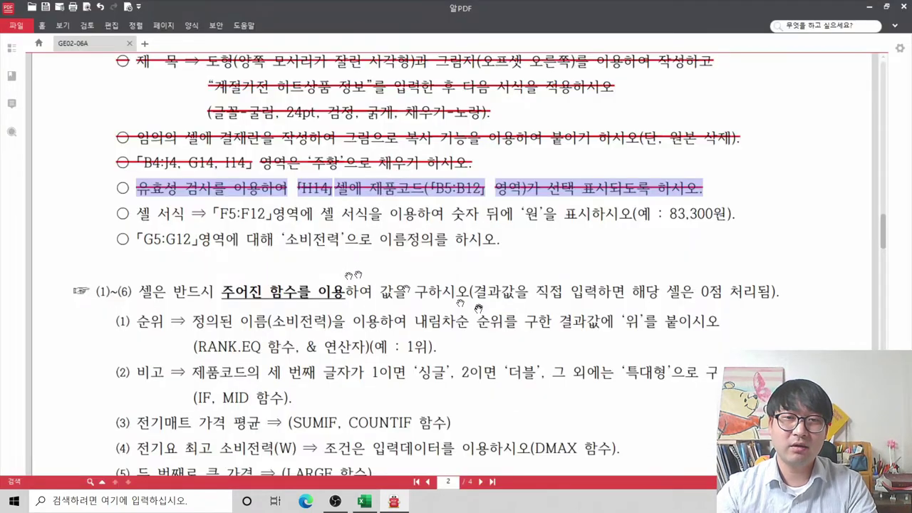
pyautogui.scroll(-2, 479, 284)
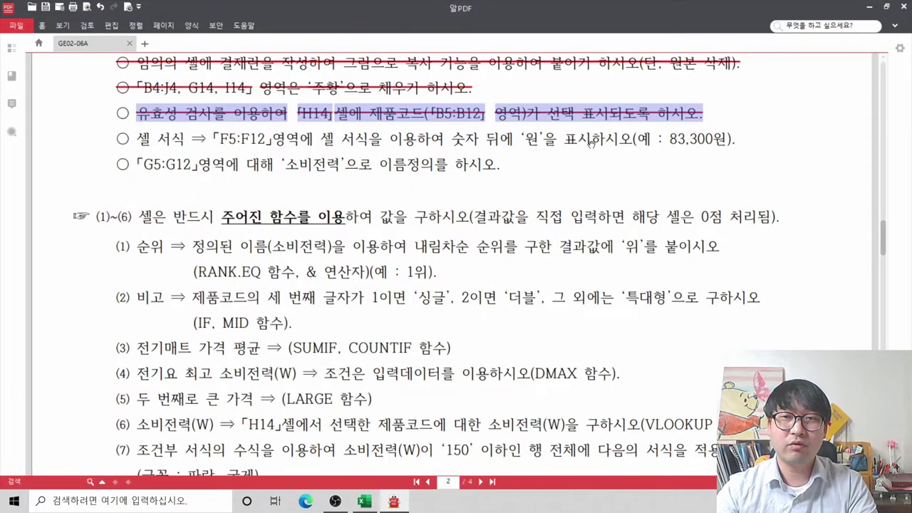
pyautogui.moveTo(734, 140); pyautogui.dragTo(734, 140)
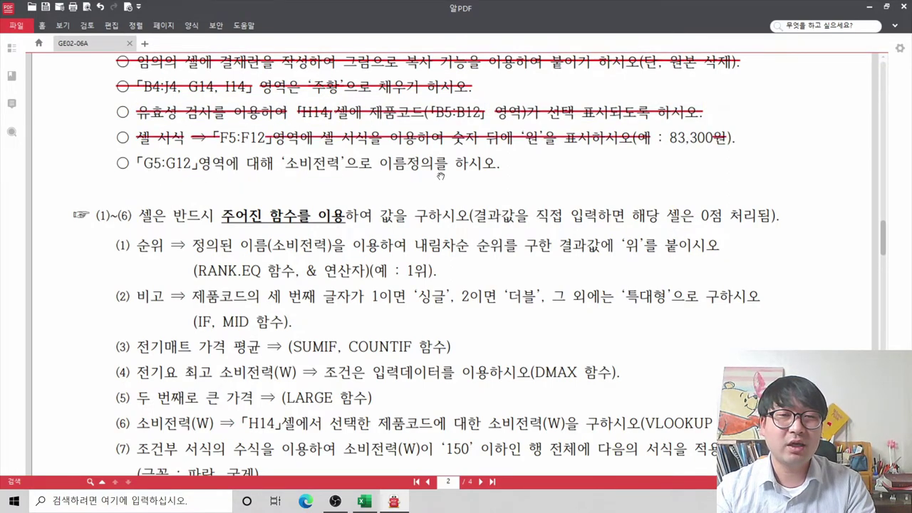
# Check the 소비전력(W) values of G5:G12 in the PDF's output layout
pyautogui.scroll(10, 441, 175)
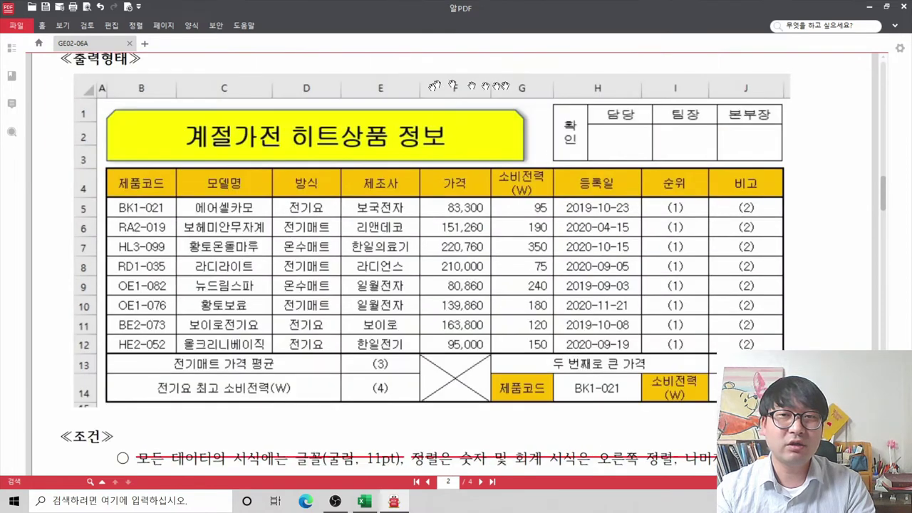
pyautogui.click(533, 223)
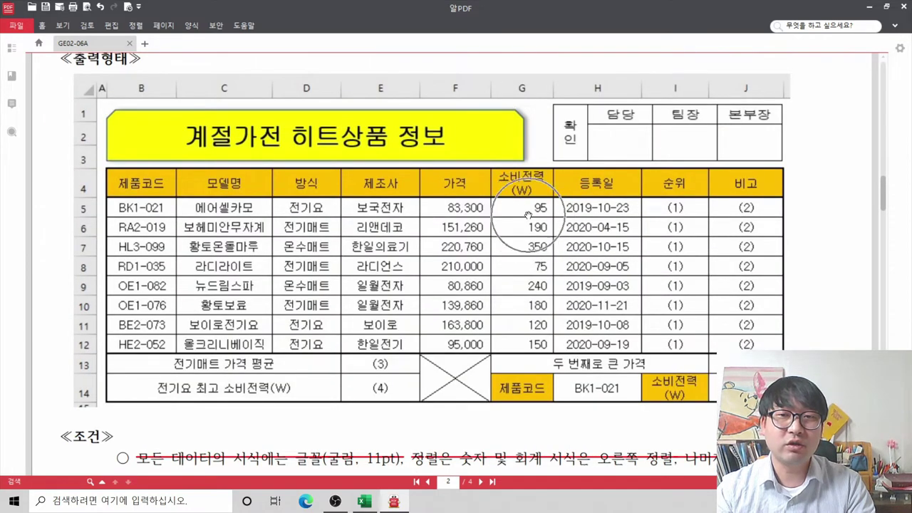
# Following the naming condition in the exam PDF, switch to the Excel sheet and name the range G5:G12 소비전력
pyautogui.click(522, 337)
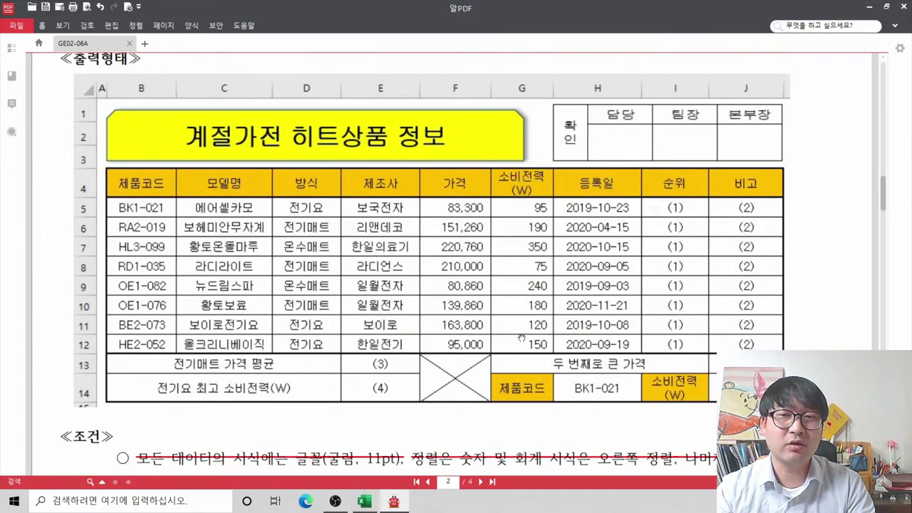
pyautogui.scroll(-3, 505, 356)
pyautogui.scroll(-3, 504, 360)
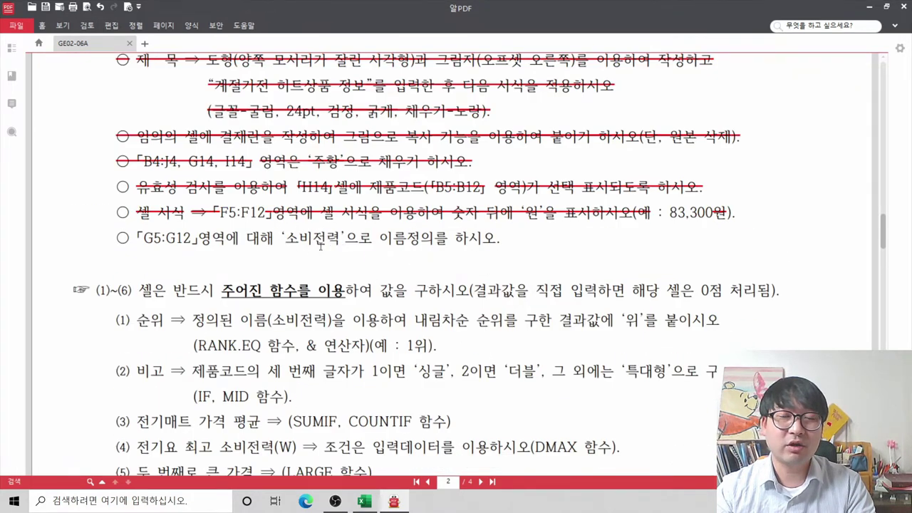
pyautogui.hotkey('alt', 'Tab')
pyautogui.moveTo(389, 177); pyautogui.dragTo(421, 308)
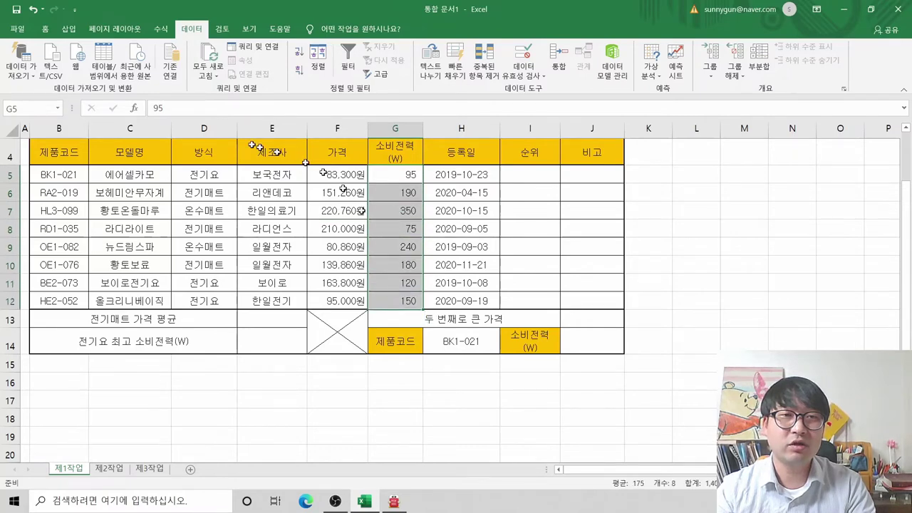
pyautogui.hotkey('ctrl', 'q')
pyautogui.click(22, 108)
pyautogui.write('소비전력')
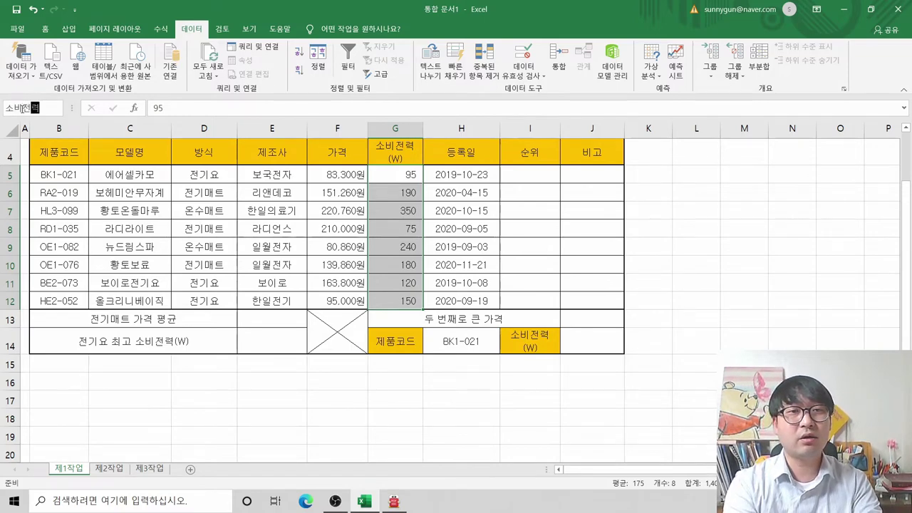
pyautogui.press('Return')
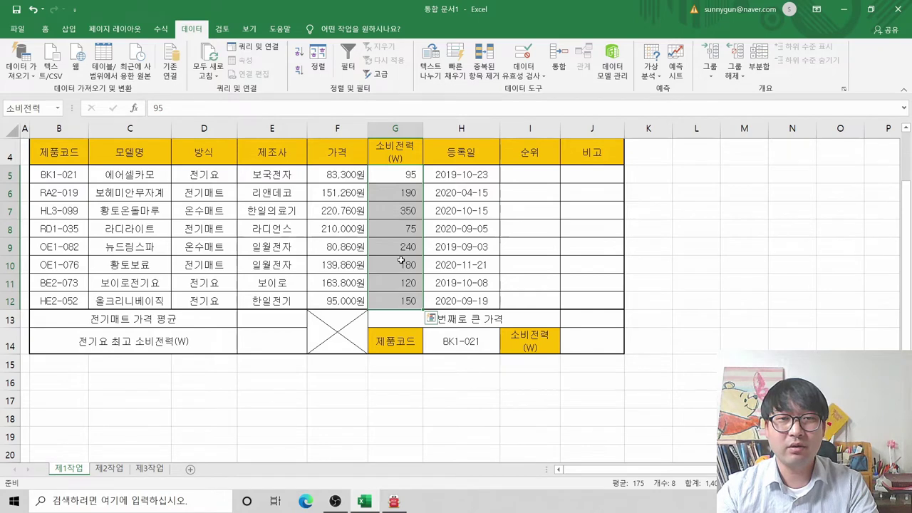
# Reselect the range G5:G12 to check its assigned name, closing any analysis options that open
pyautogui.click(273, 210)
pyautogui.click(204, 228)
pyautogui.click(203, 283)
pyautogui.click(318, 264)
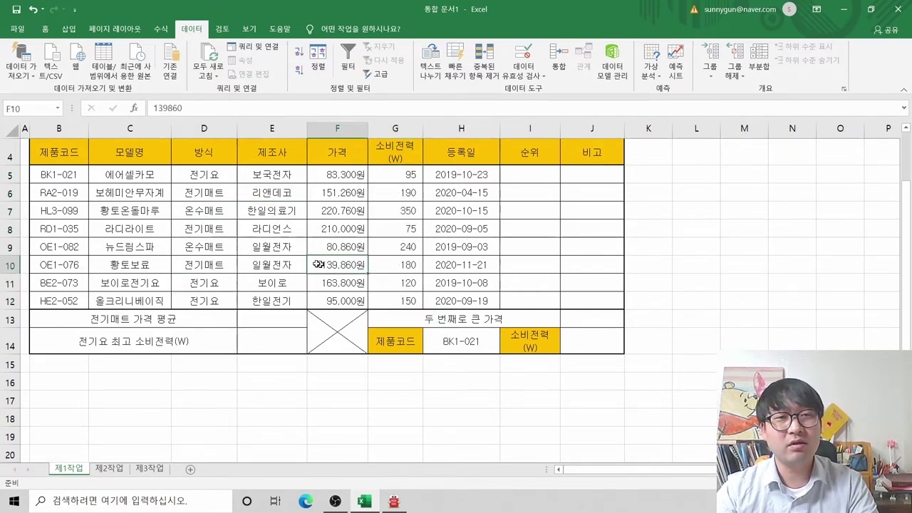
pyautogui.click(392, 175)
pyautogui.moveTo(392, 174); pyautogui.dragTo(392, 299)
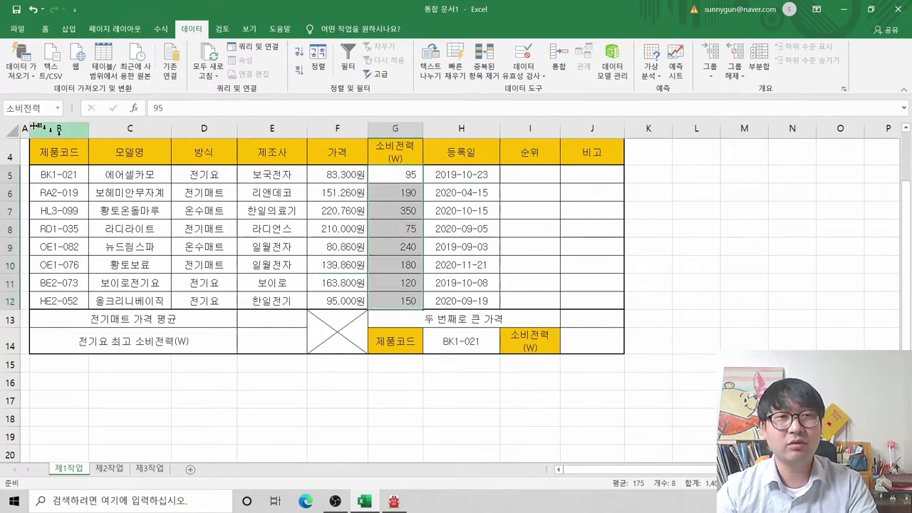
pyautogui.hotkey('ctrl', 'q')
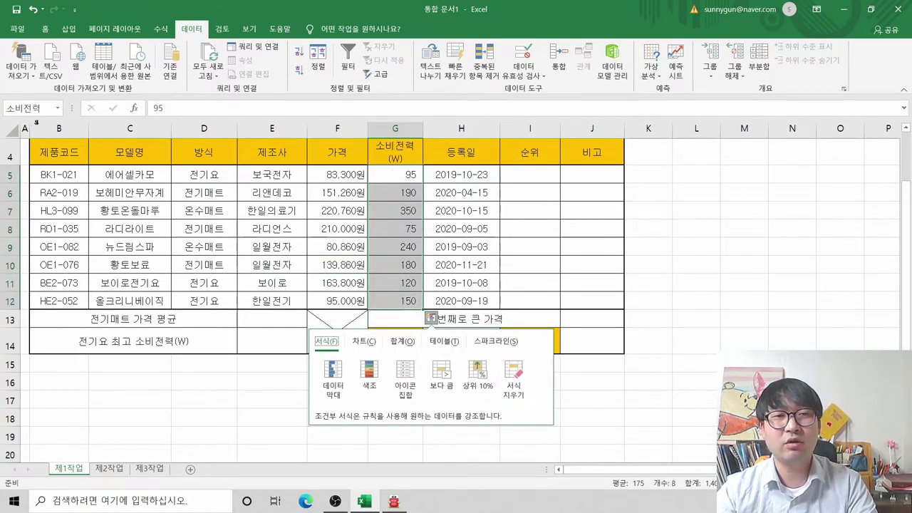
pyautogui.press('Escape')
pyautogui.click(405, 218)
# Switch to the exam PDF, strike out the completed G5:G12 naming condition and return to the output example table
pyautogui.hotkey('alt', 'Tab')
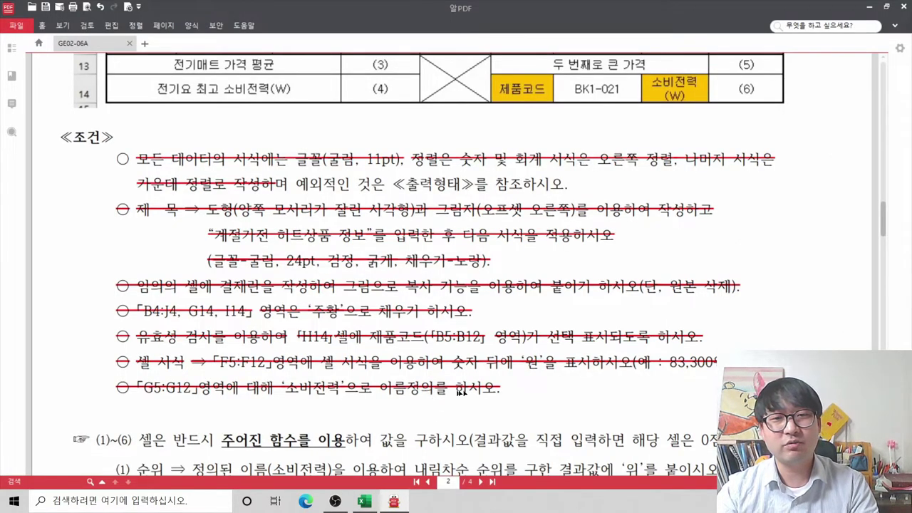
pyautogui.scroll(5, 542, 389)
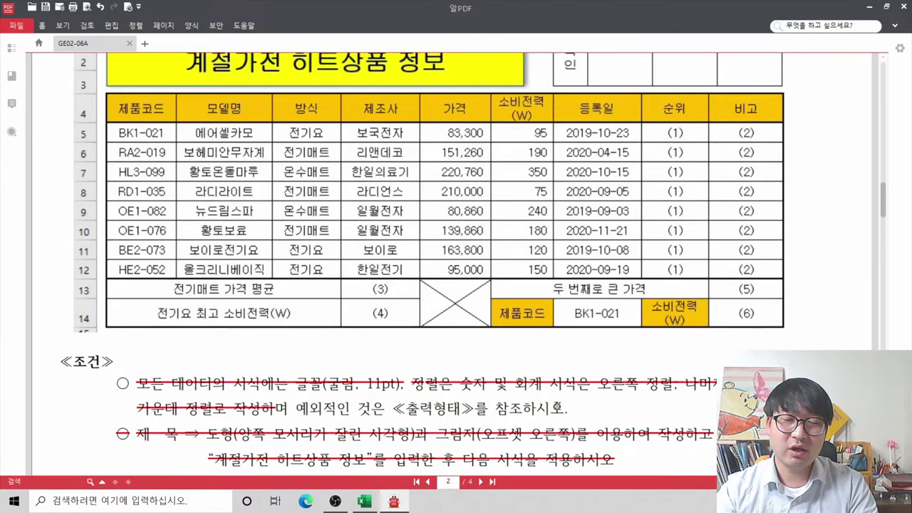
pyautogui.scroll(4, 541, 402)
pyautogui.scroll(-2, 532, 399)
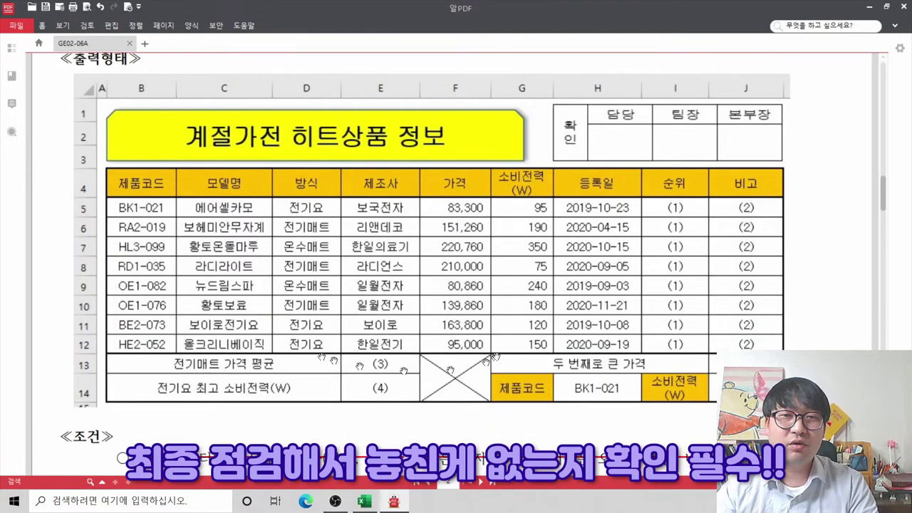
# Compare the Excel worksheet's title, approval box, data and formatting with the output example in the PDF to look for anything missed
pyautogui.hotkey('alt', 'Tab')
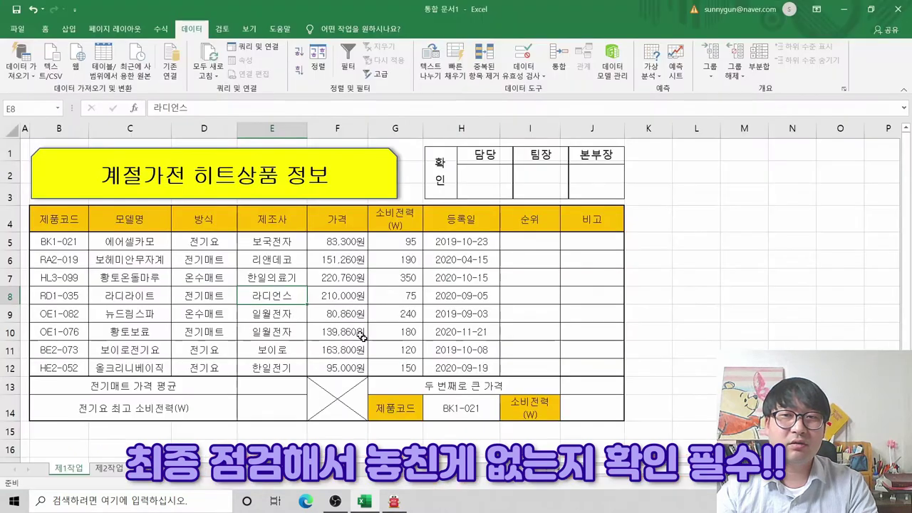
pyautogui.hotkey('alt', 'Tab')
pyautogui.hotkey('alt', 'Tab')
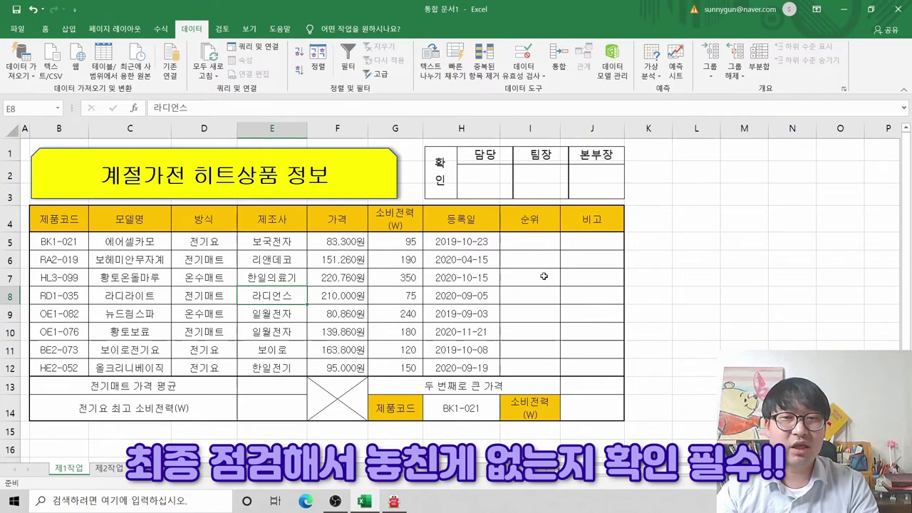
pyautogui.hotkey('alt', 'Tab')
pyautogui.hotkey('alt', 'Tab')
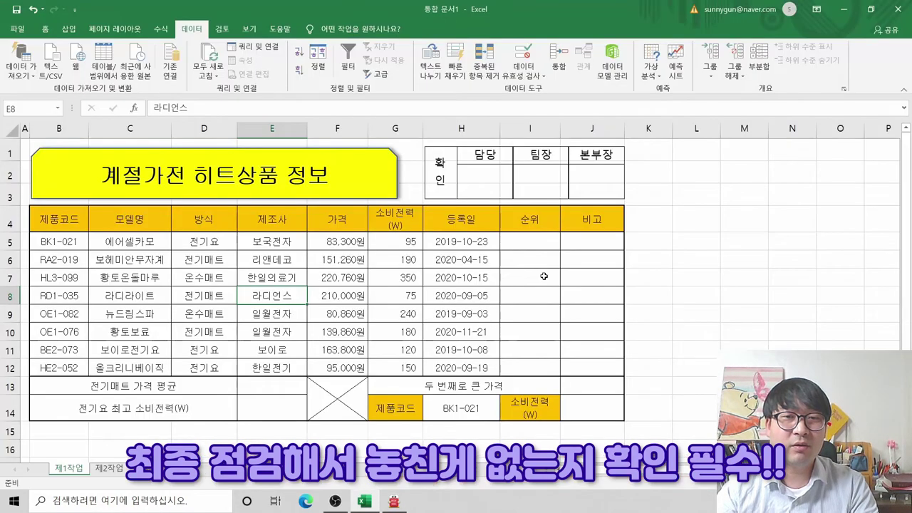
pyautogui.hotkey('alt', 'Tab')
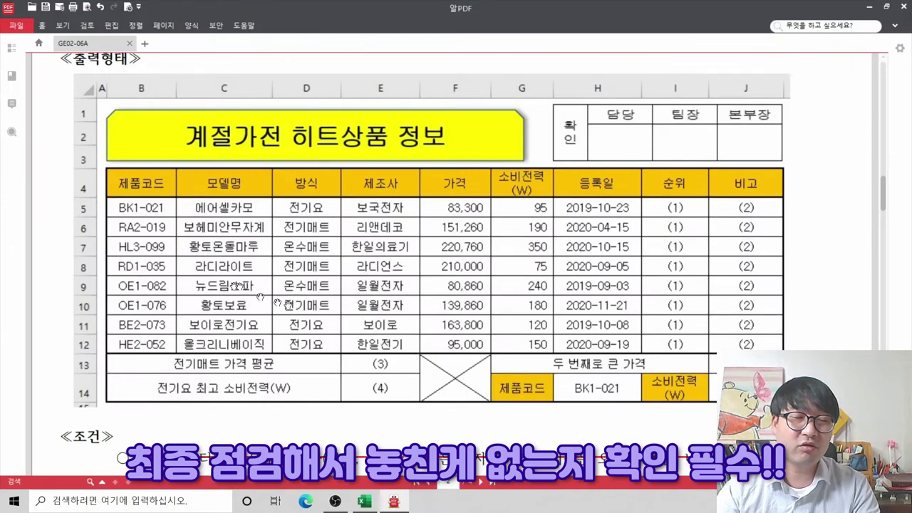
pyautogui.hotkey('alt', 'Tab')
pyautogui.scroll(1, 403, 312)
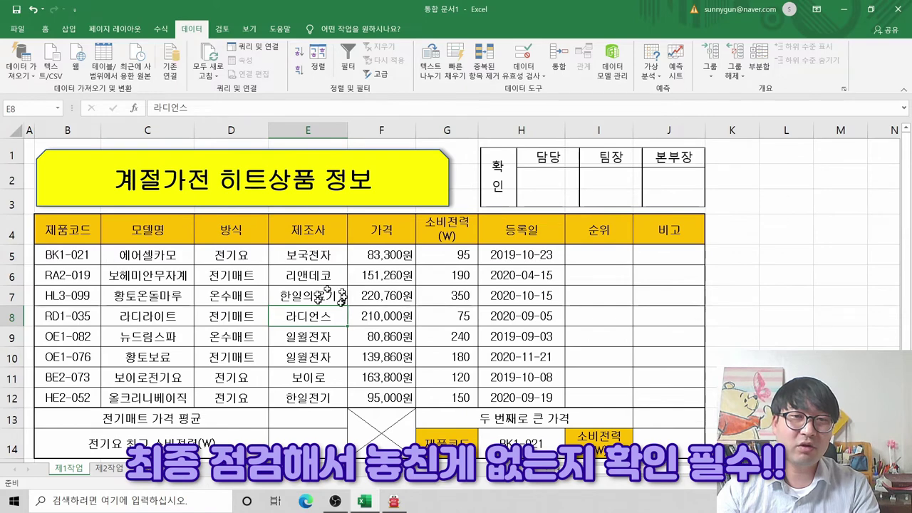
pyautogui.hotkey('alt', 'Tab')
pyautogui.hotkey('alt', 'Tab')
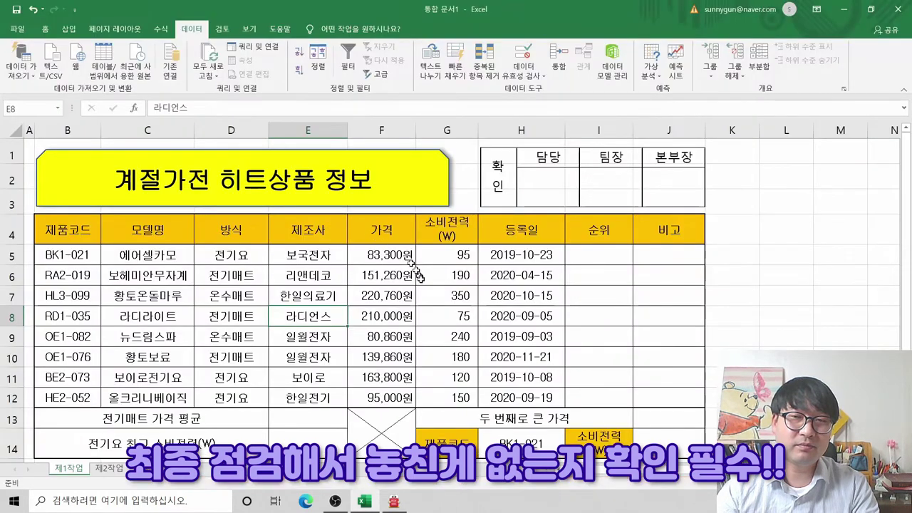
pyautogui.scroll(-1, 417, 274)
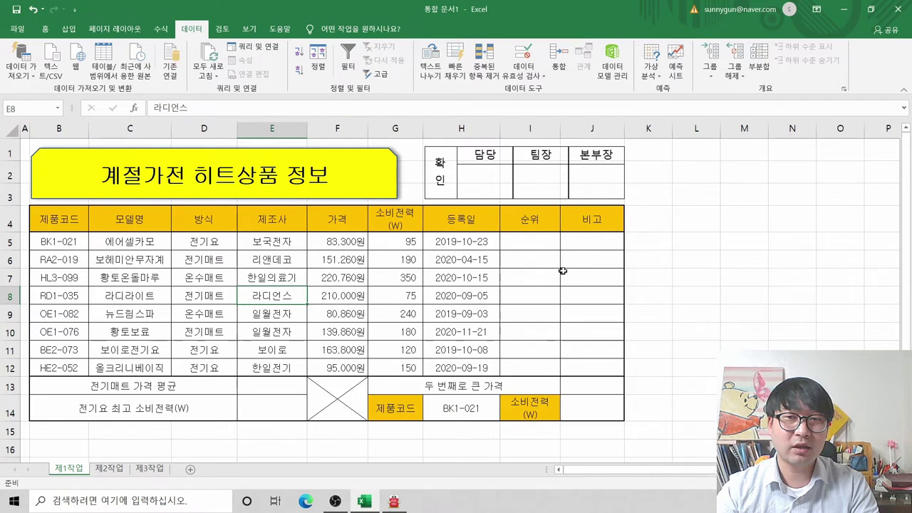
# Switch to the exam PDF and read calculation tasks (1) to (7), noting the function required for each
pyautogui.hotkey('alt', 'Tab')
pyautogui.scroll(2, 351, 205)
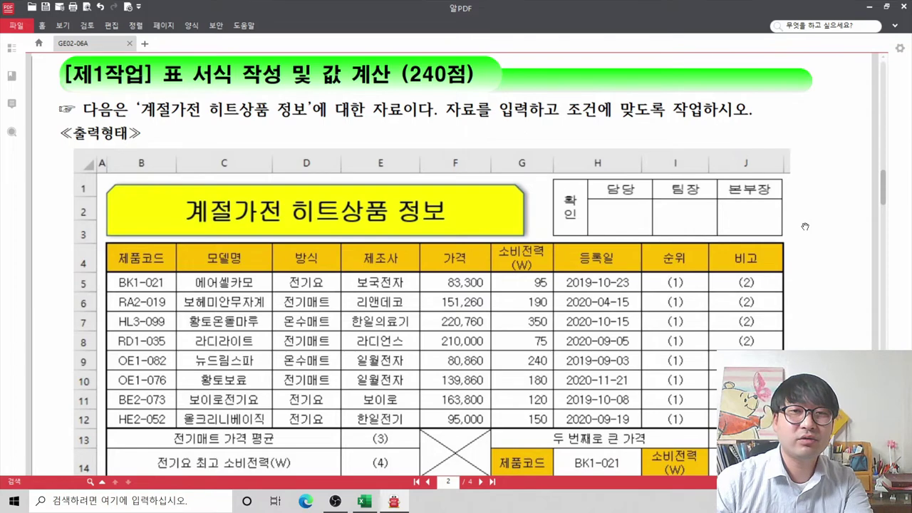
pyautogui.scroll(-10, 556, 227)
pyautogui.scroll(-2, 556, 226)
pyautogui.scroll(2, 402, 213)
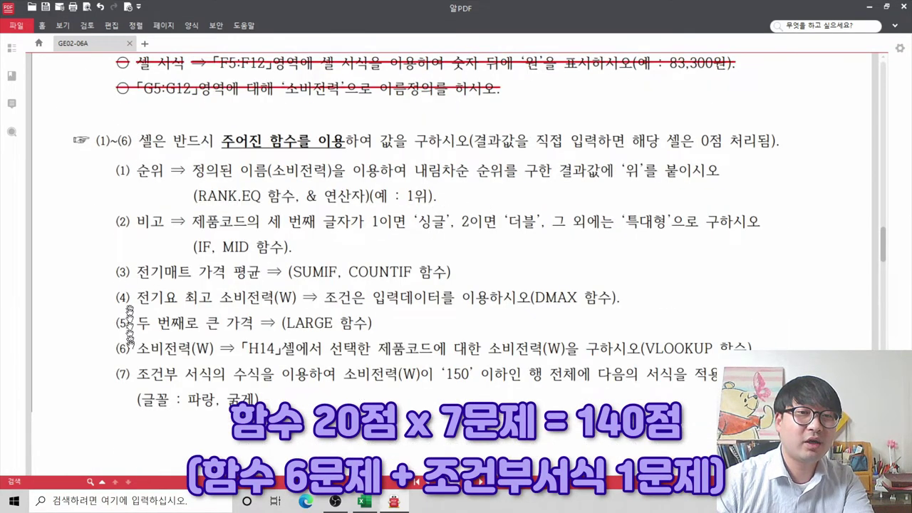
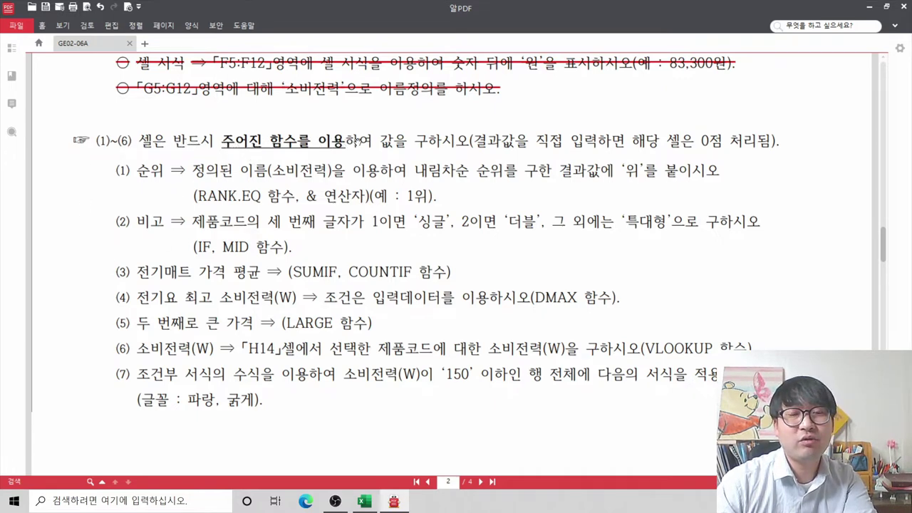
pyautogui.click(248, 205)
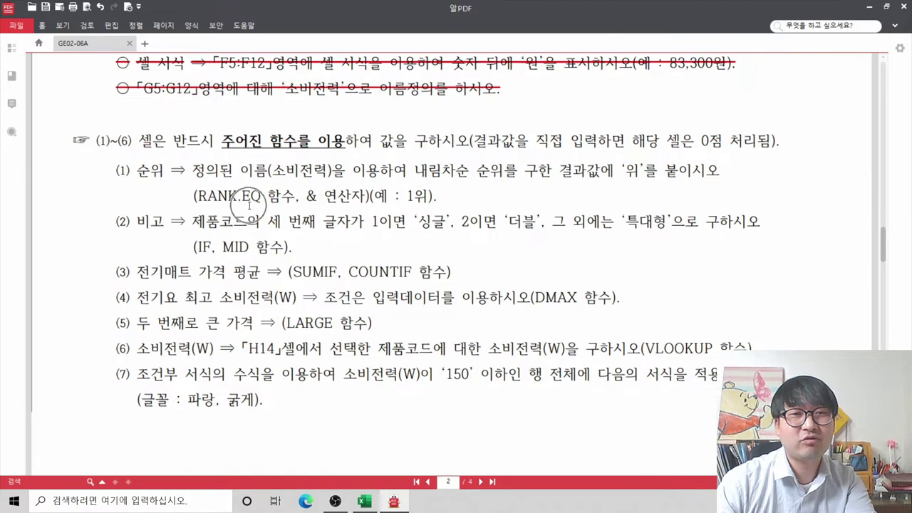
pyautogui.click(235, 249)
pyautogui.click(333, 271)
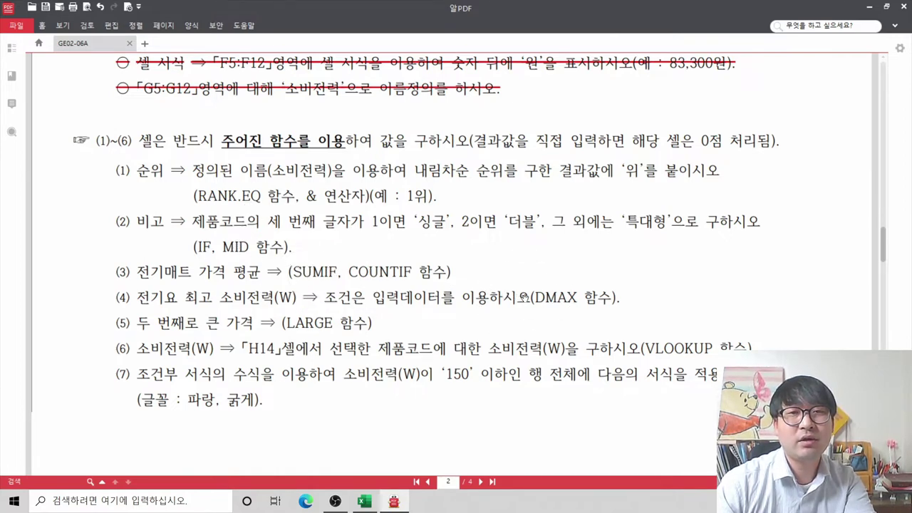
pyautogui.click(479, 155)
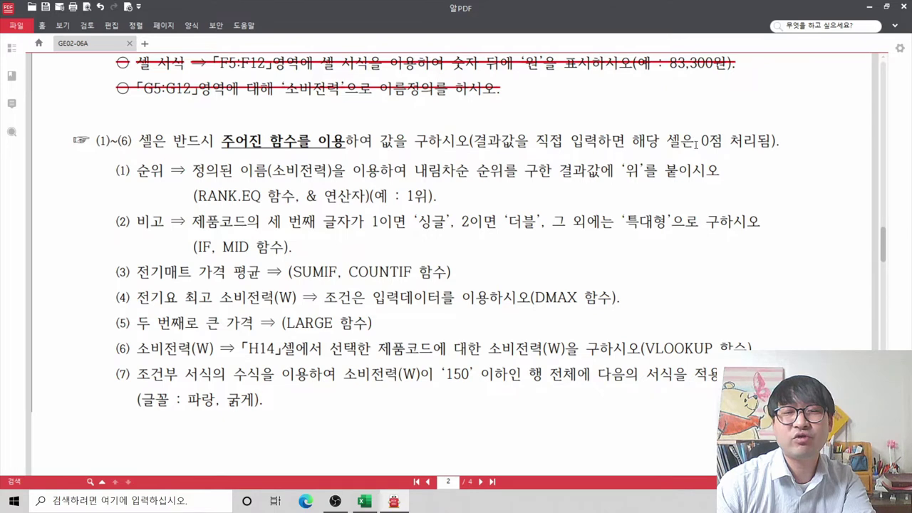
pyautogui.click(212, 200)
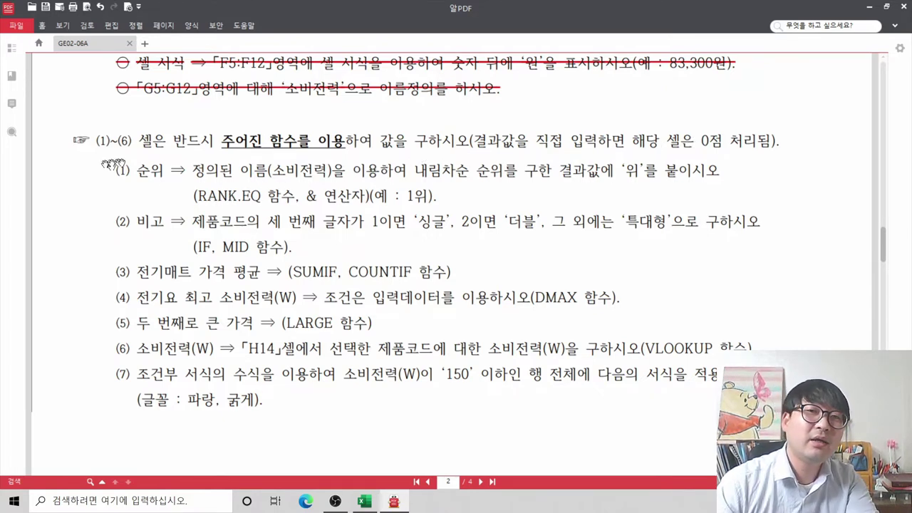
pyautogui.click(342, 192)
# Locate the cells marked (1) in the PDF's output example and review the RANK.EQ requirement of task (1)
pyautogui.scroll(10, 342, 192)
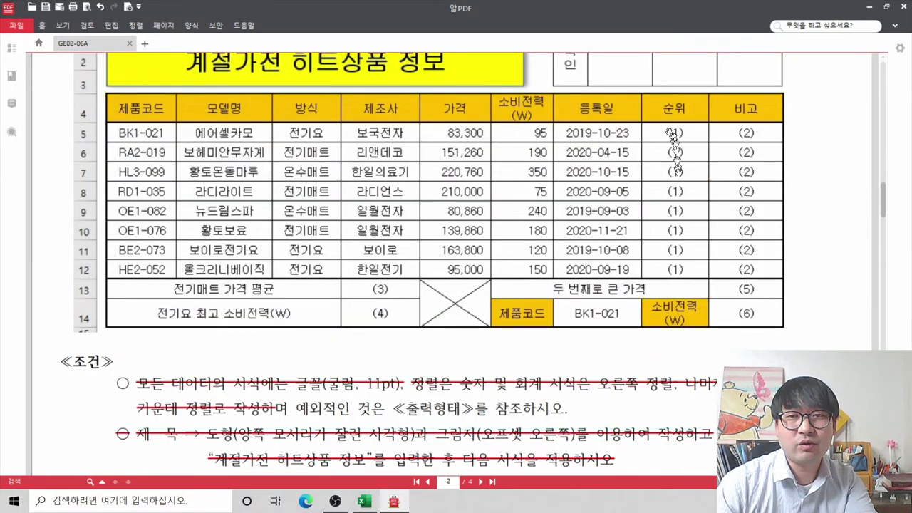
pyautogui.scroll(-10, 602, 267)
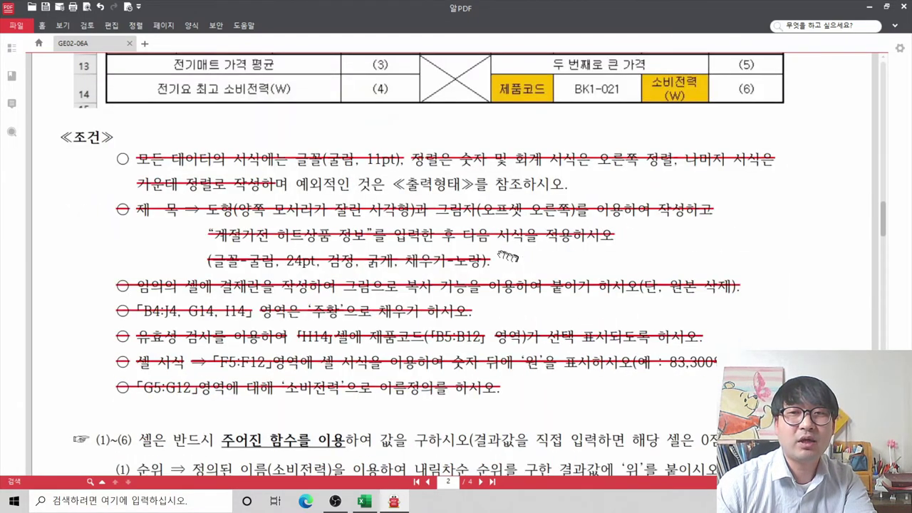
pyautogui.scroll(2, 260, 156)
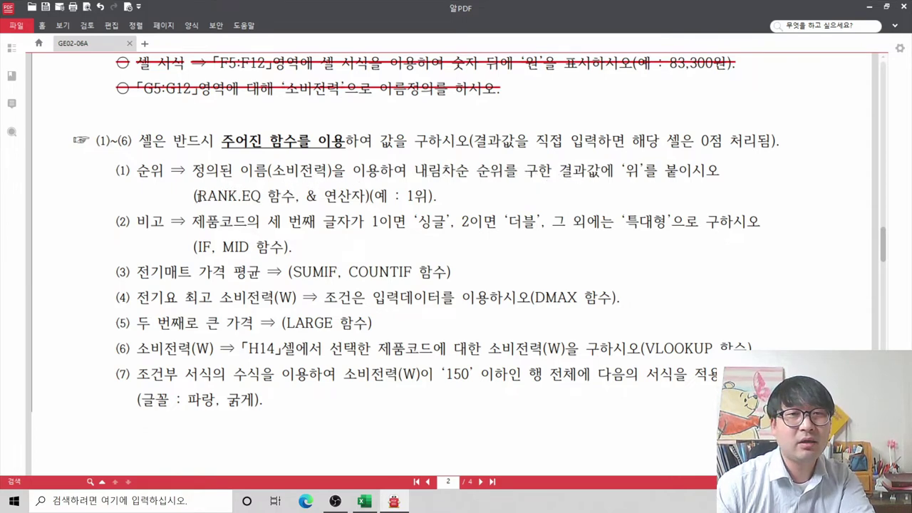
pyautogui.moveTo(199, 195); pyautogui.dragTo(298, 196)
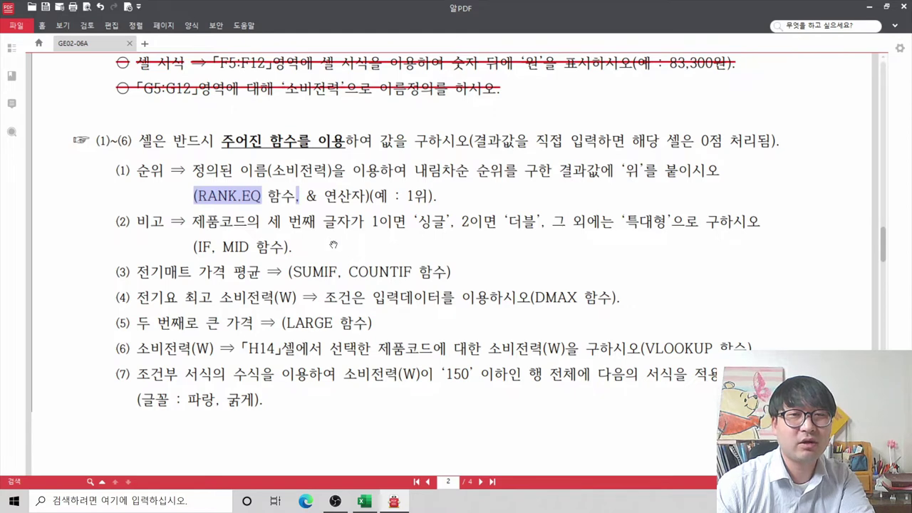
# Switch to Excel and start a RANK.EQ formula in cell I5 of the 순위 column, checking the function name against the exam PDF
pyautogui.hotkey('alt', 'Tab')
pyautogui.click(532, 243)
pyautogui.moveTo(529, 241); pyautogui.dragTo(525, 359)
pyautogui.click(526, 241)
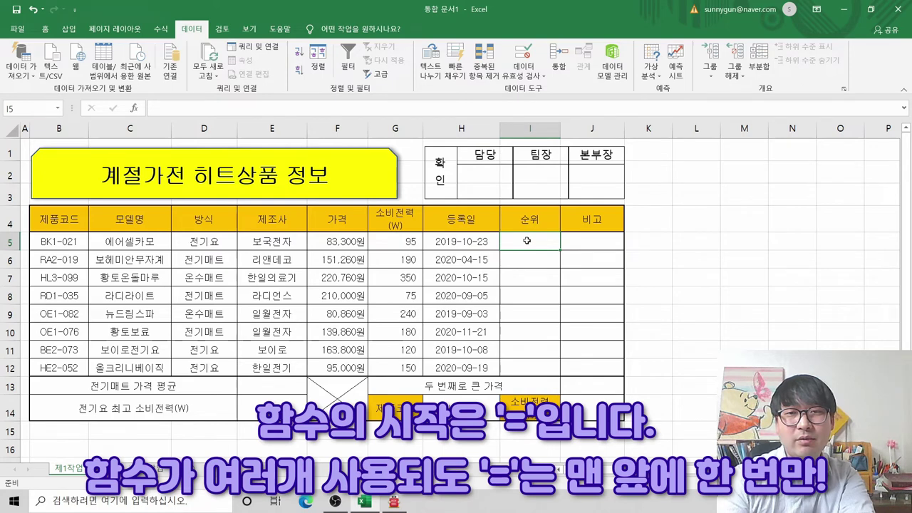
pyautogui.write('=')
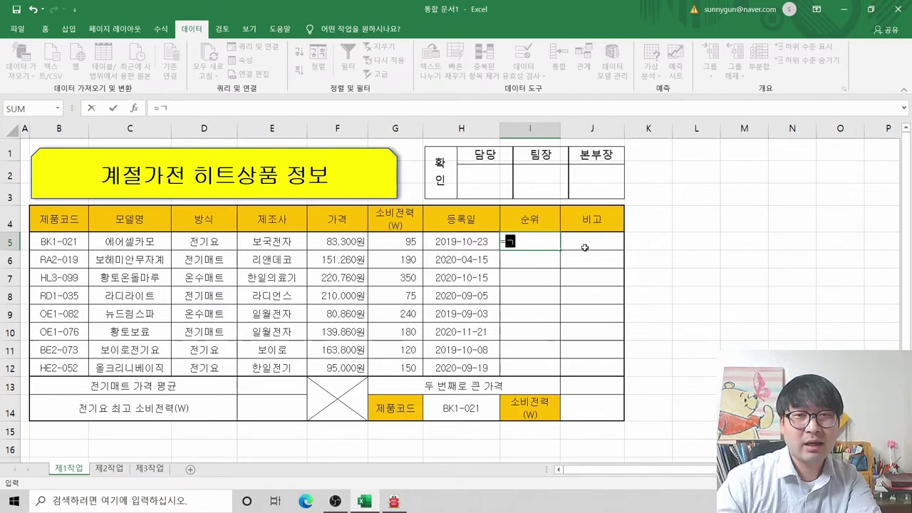
pyautogui.write('r')
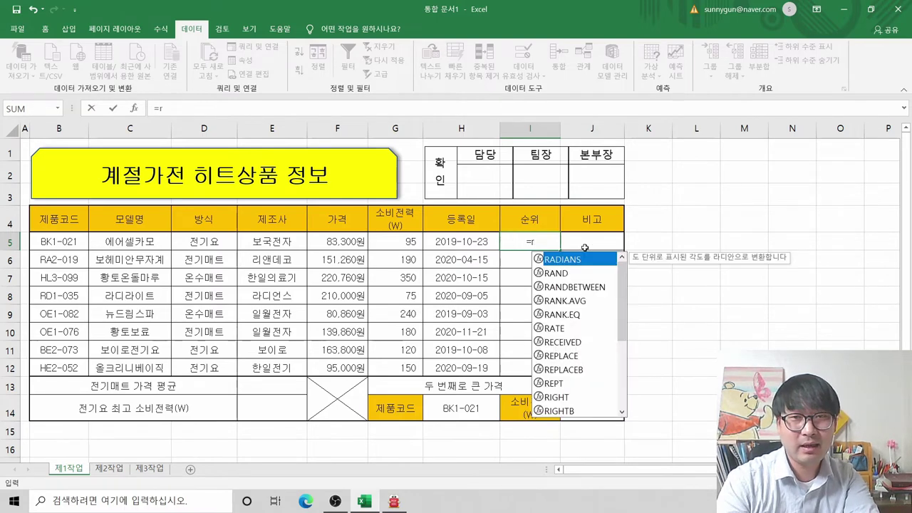
pyautogui.write('an')
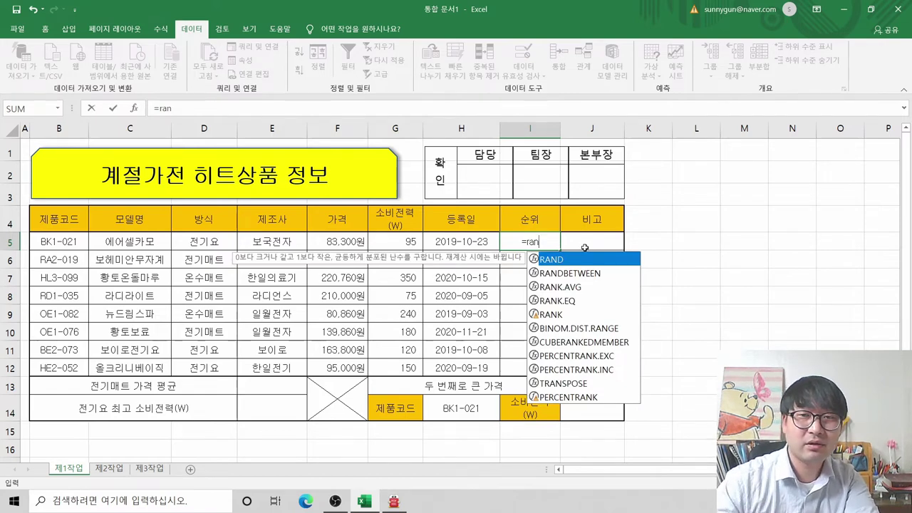
pyautogui.click(578, 302)
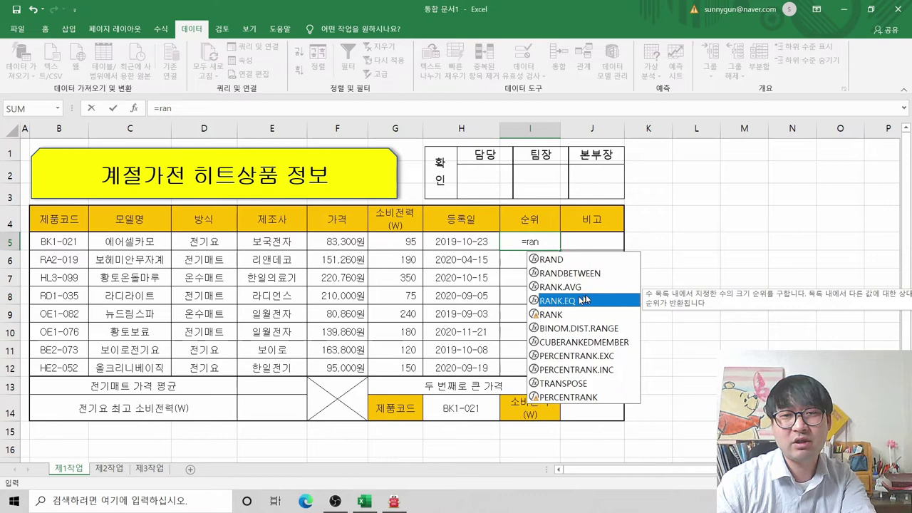
pyautogui.hotkey('alt', 'Tab')
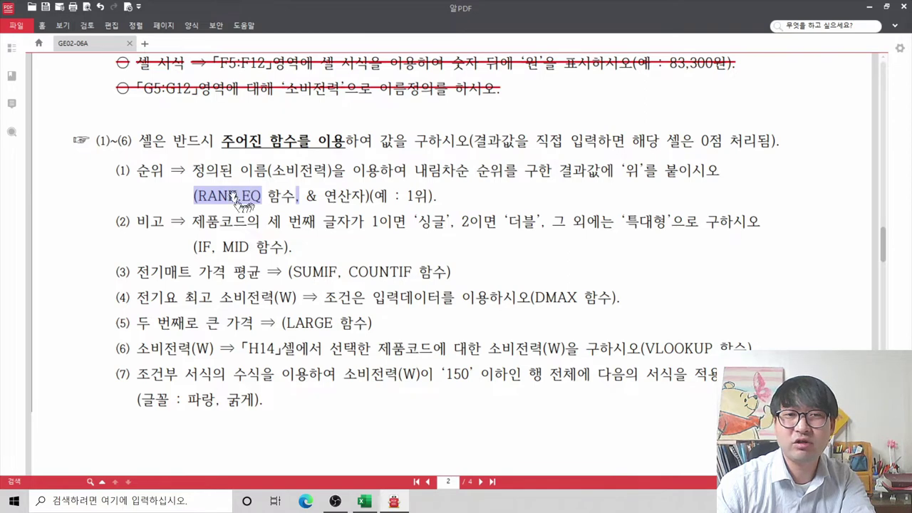
pyautogui.hotkey('alt', 'Tab')
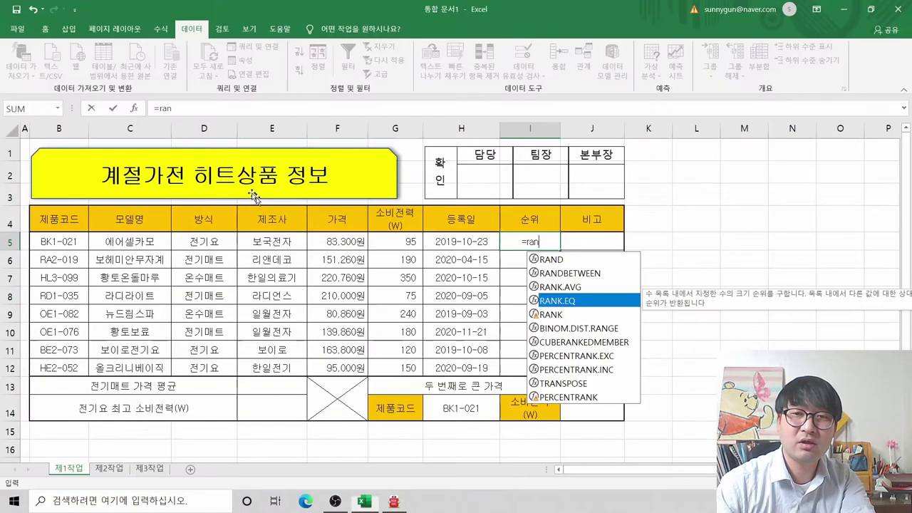
pyautogui.doubleClick(562, 302)
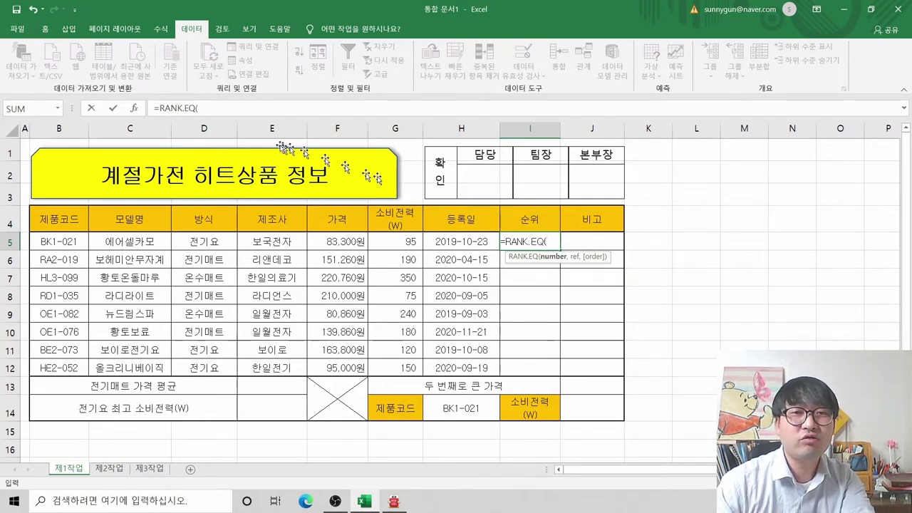
# Open the function arguments for RANK.EQ, move the dialog clear of the 소비전력 column and set Number to G5
pyautogui.click(140, 112)
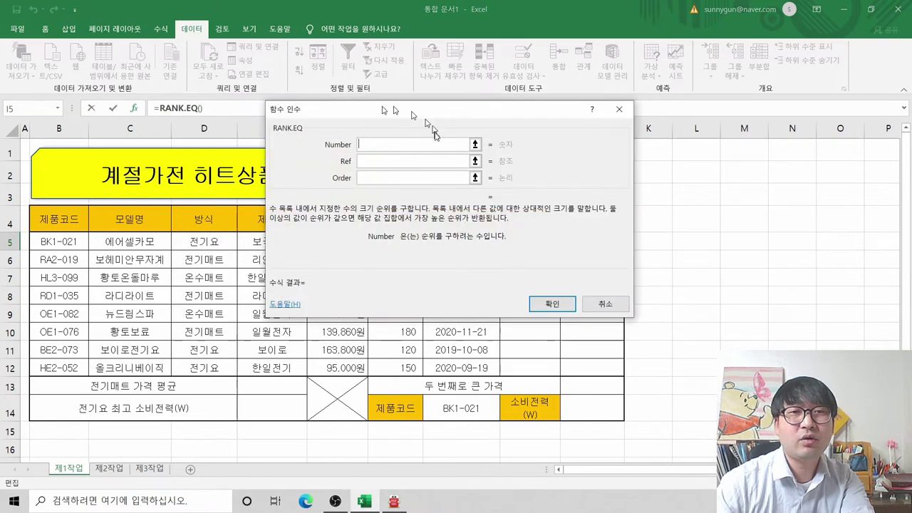
pyautogui.moveTo(479, 114); pyautogui.dragTo(475, 164)
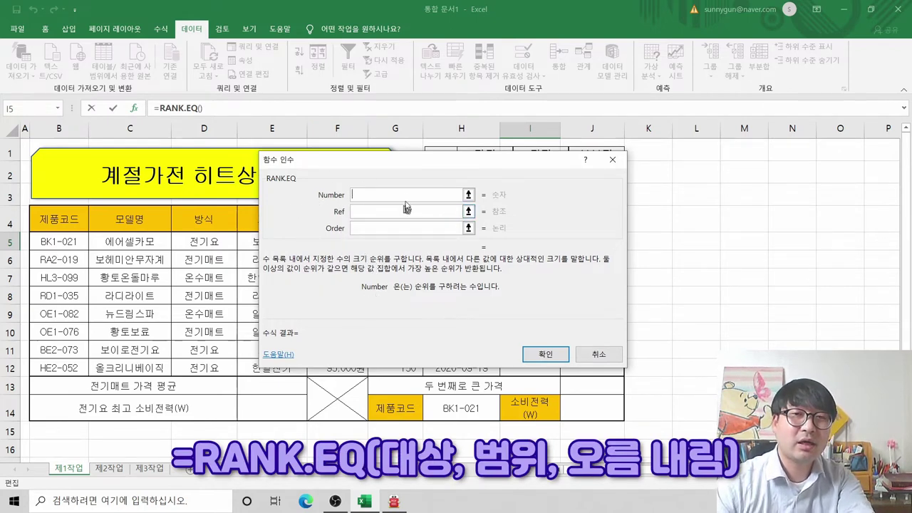
pyautogui.click(374, 212)
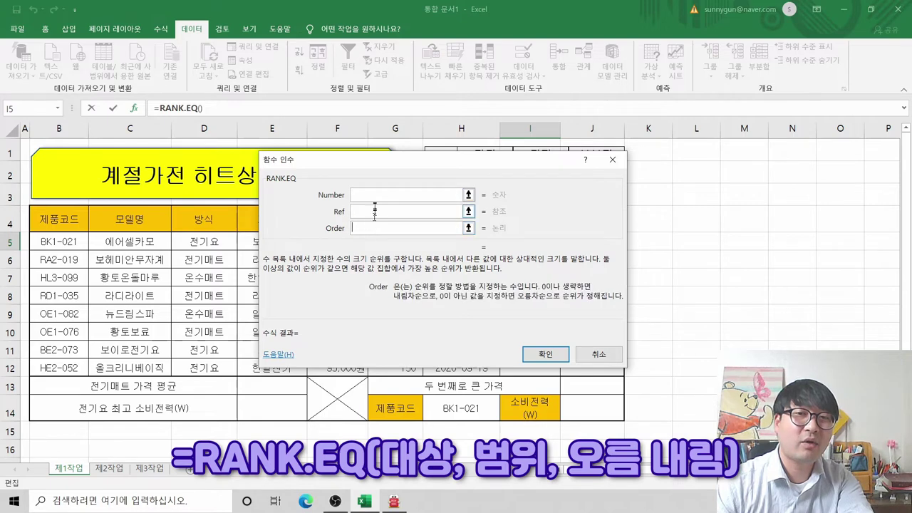
pyautogui.click(380, 194)
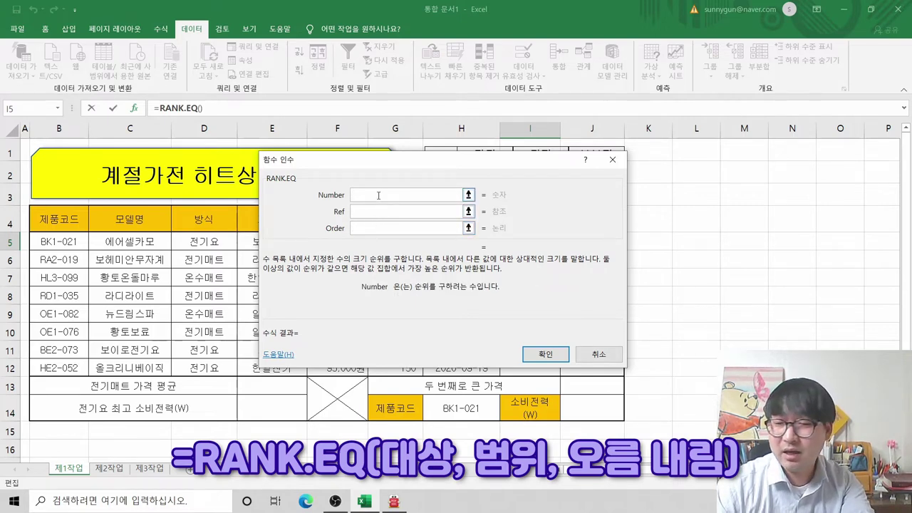
pyautogui.moveTo(391, 163); pyautogui.dragTo(437, 267)
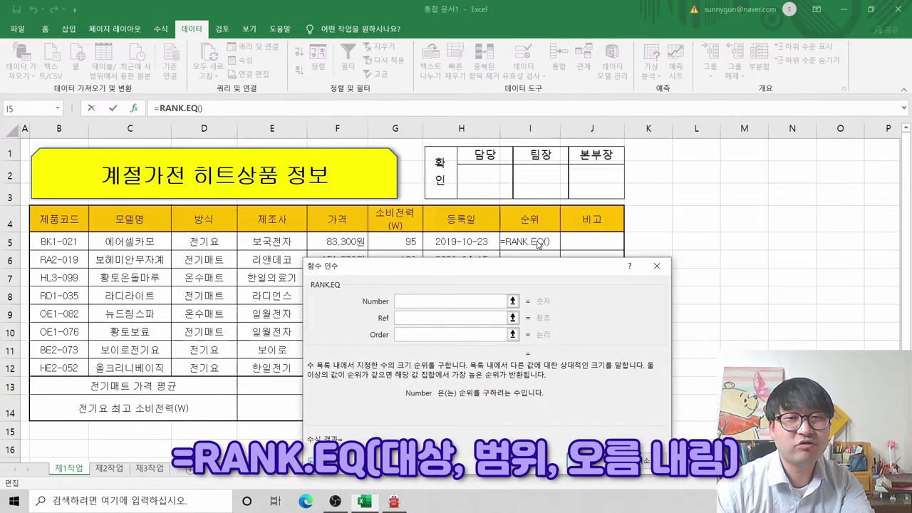
pyautogui.hotkey('alt', 'Tab')
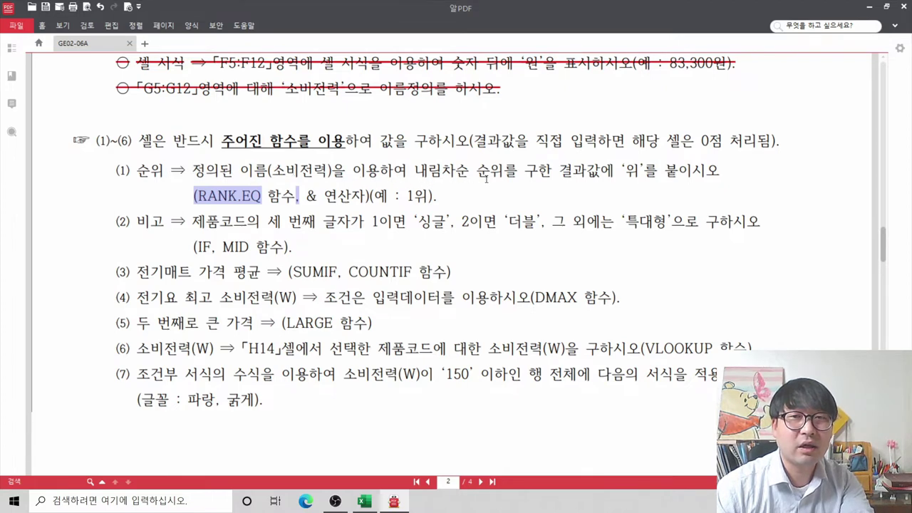
pyautogui.hotkey('alt', 'Tab')
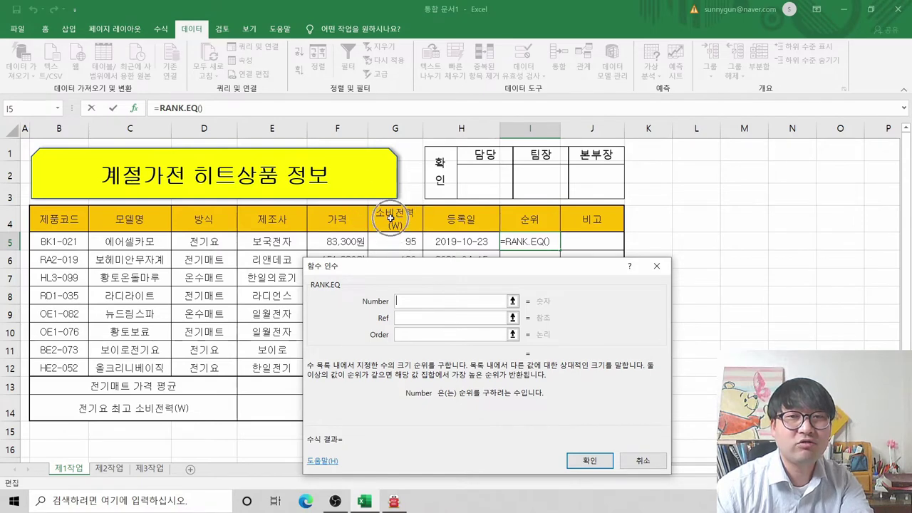
pyautogui.moveTo(427, 265); pyautogui.dragTo(563, 274)
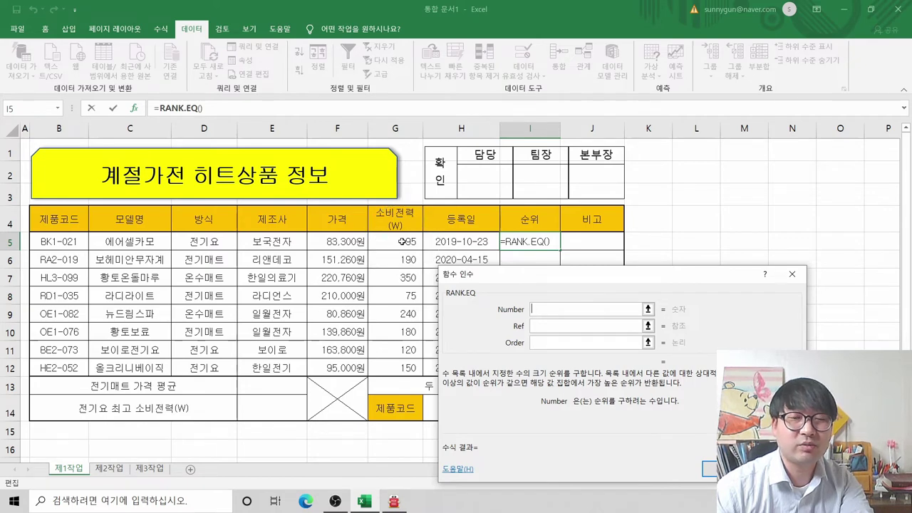
pyautogui.click(402, 242)
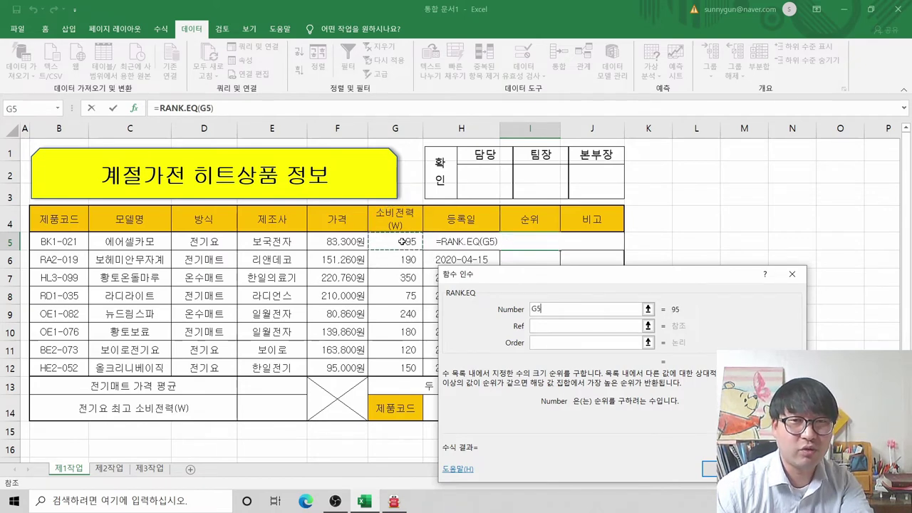
# Set the Ref argument to G5:G12 (소비전력) and check the sort order required by task (1) in the PDF for the Order argument
pyautogui.click(547, 325)
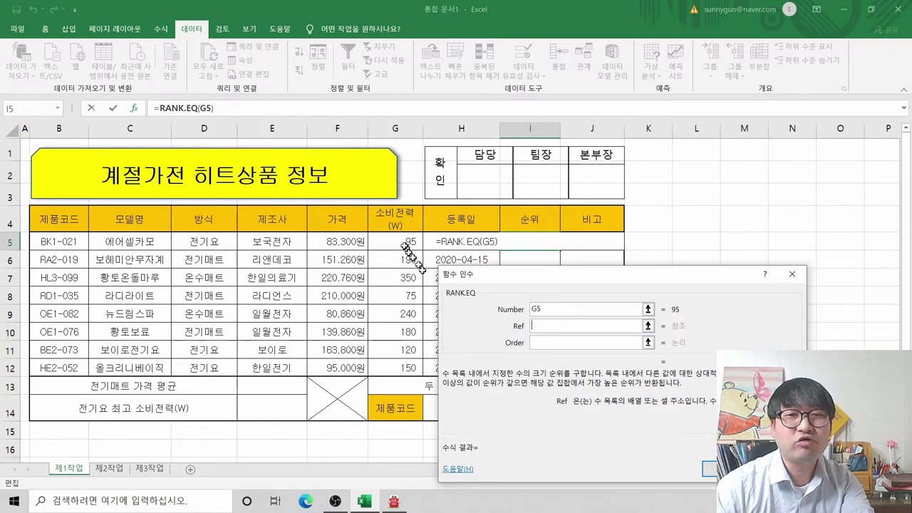
pyautogui.moveTo(397, 241); pyautogui.dragTo(393, 360)
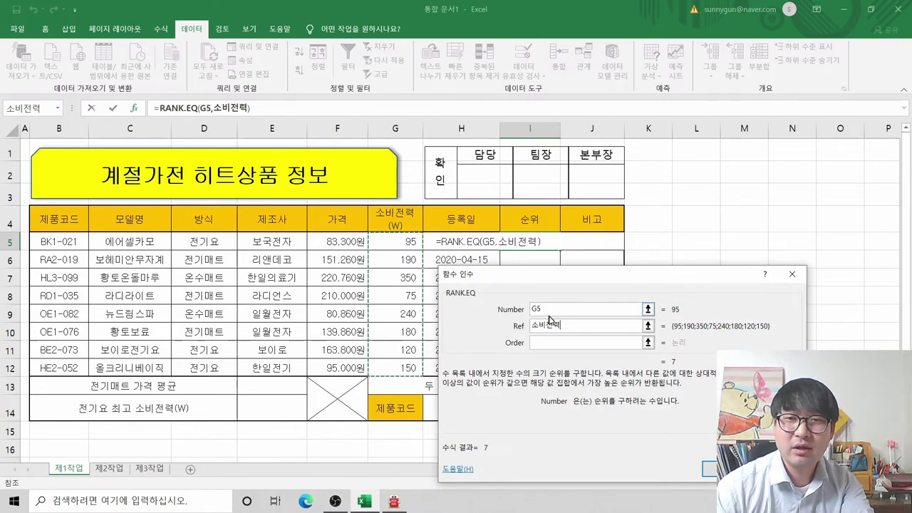
pyautogui.click(548, 342)
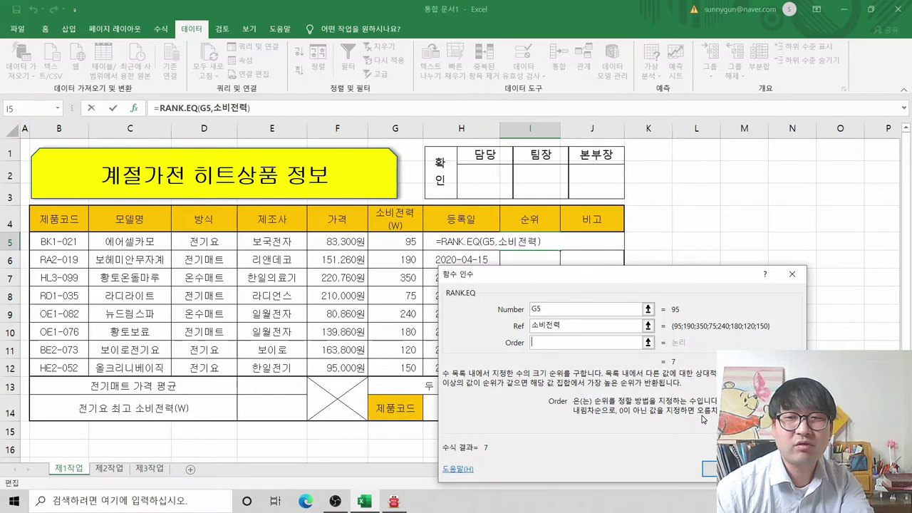
pyautogui.hotkey('alt', 'Tab')
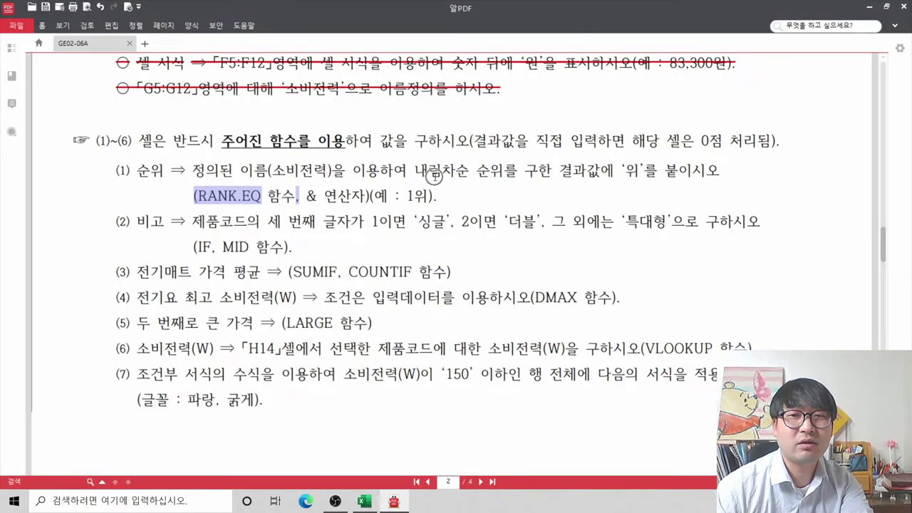
pyautogui.hotkey('alt', 'Tab')
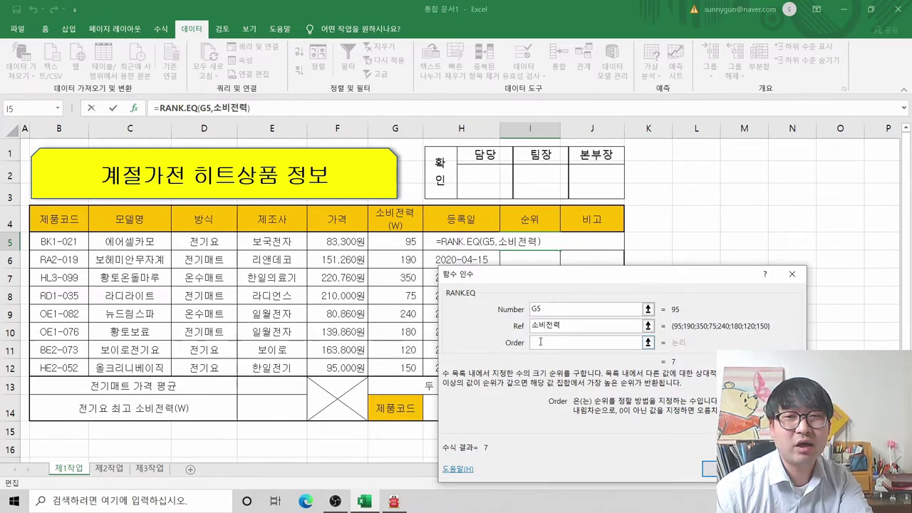
# Try C6:C11 as the Ref range, and restore it to the 소비전력 range G5:G12
pyautogui.moveTo(570, 324); pyautogui.dragTo(487, 323)
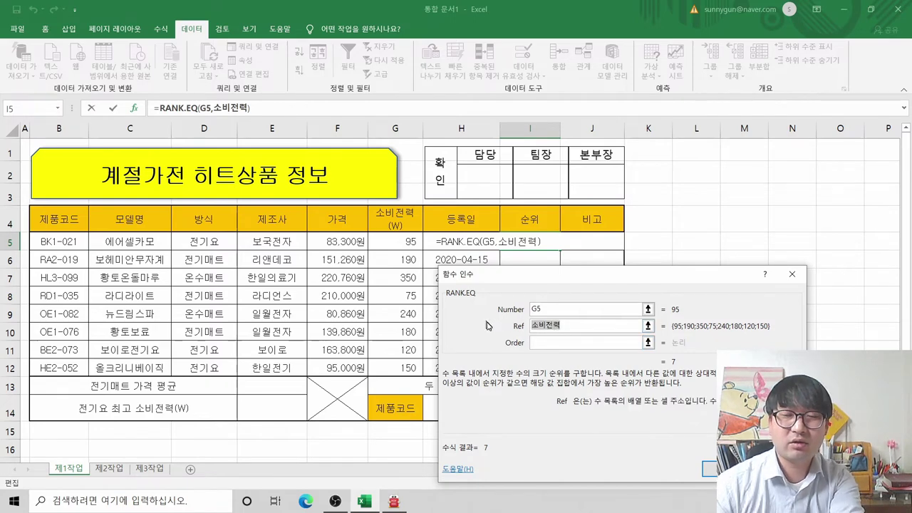
pyautogui.moveTo(130, 259); pyautogui.dragTo(135, 350)
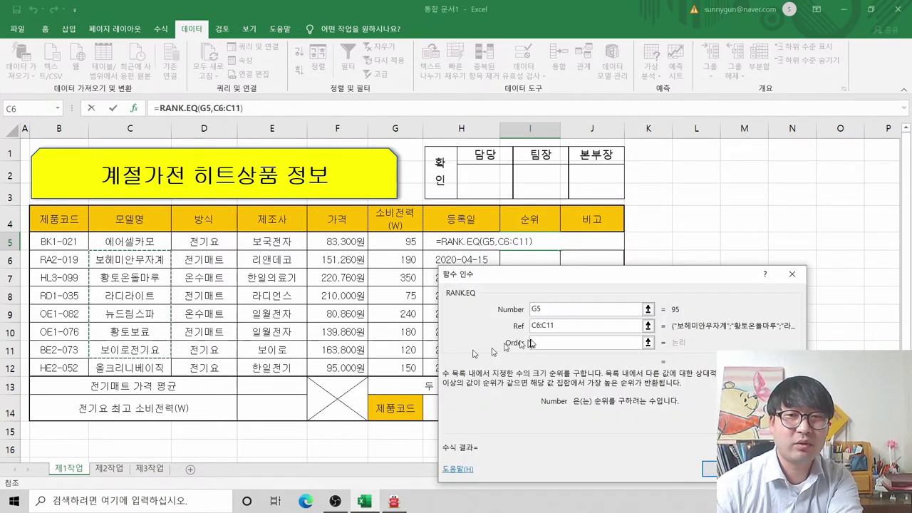
pyautogui.moveTo(556, 325); pyautogui.dragTo(485, 328)
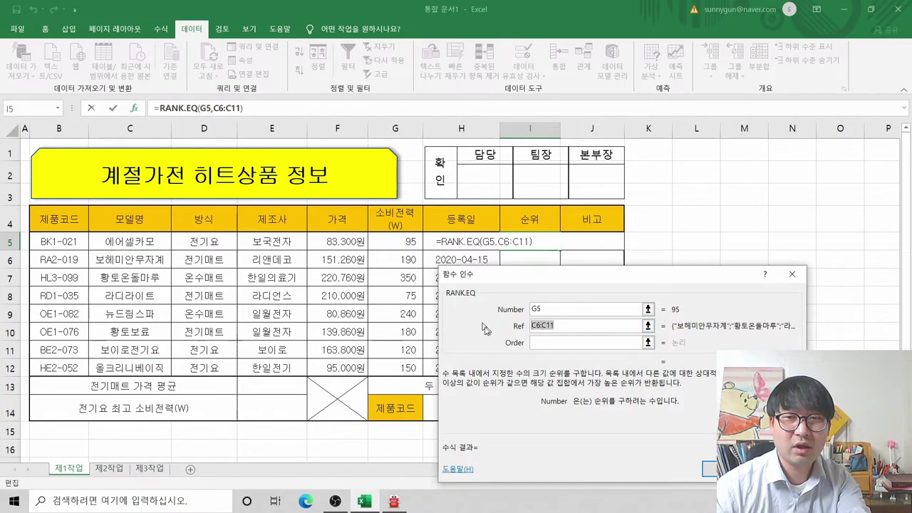
pyautogui.press('Delete')
pyautogui.moveTo(388, 239); pyautogui.dragTo(402, 360)
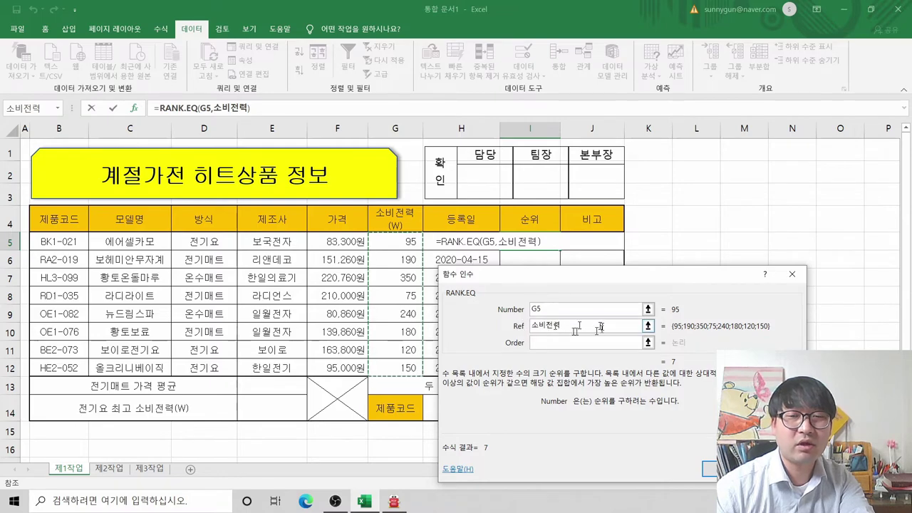
# Compare the Ref argument in Excel with the PDF's name-definition condition for G5:G12 and the defined-name requirement of task (1)
pyautogui.hotkey('alt', 'Tab')
pyautogui.scroll(4, 411, 215)
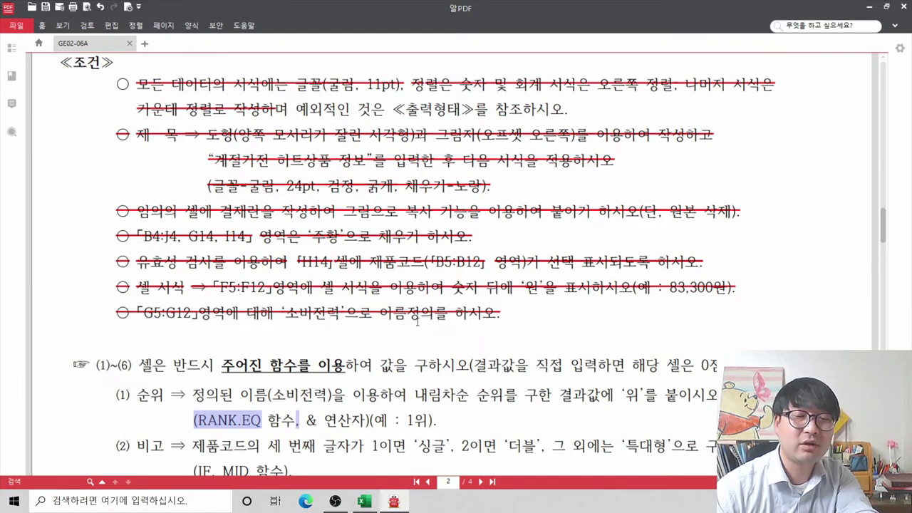
pyautogui.hotkey('alt', 'Tab')
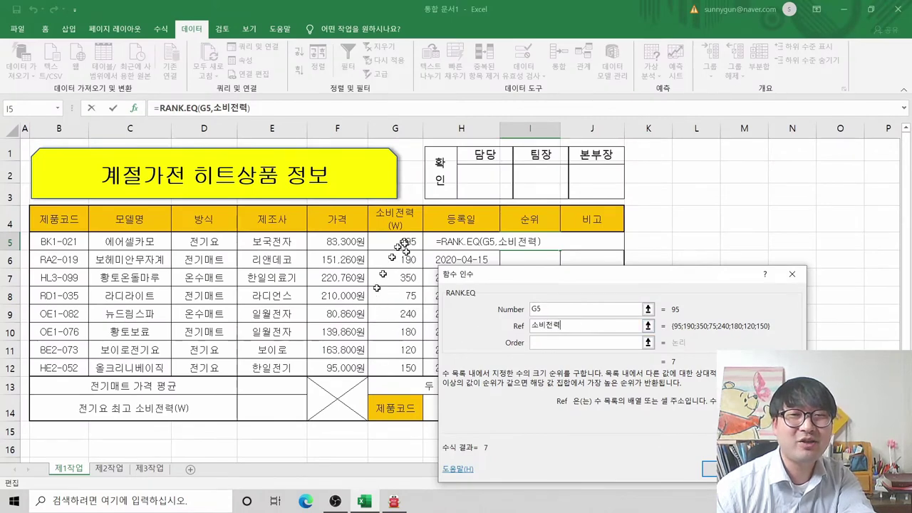
pyautogui.click(572, 329)
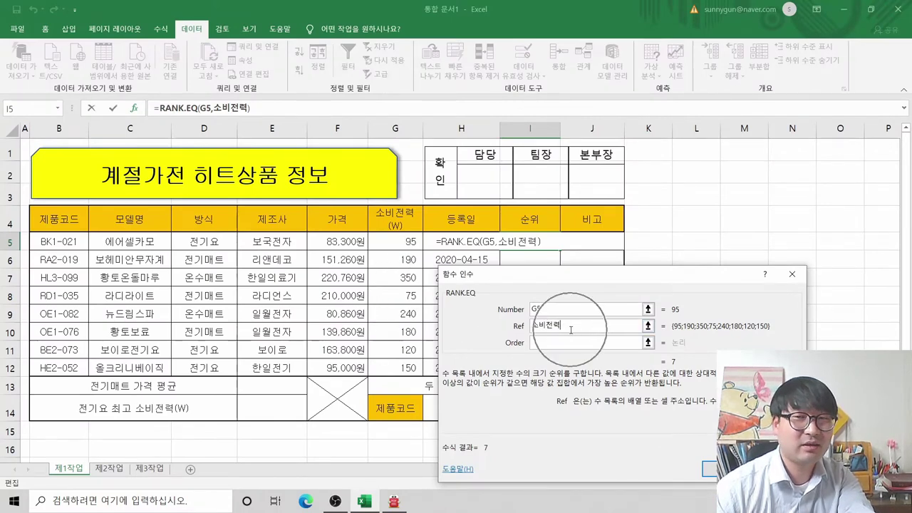
pyautogui.hotkey('alt', 'Tab')
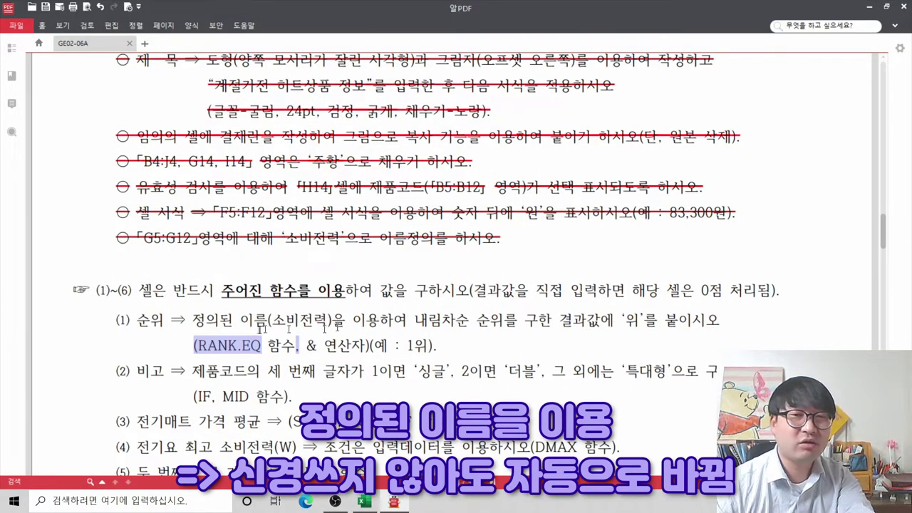
pyautogui.hotkey('alt', 'Tab')
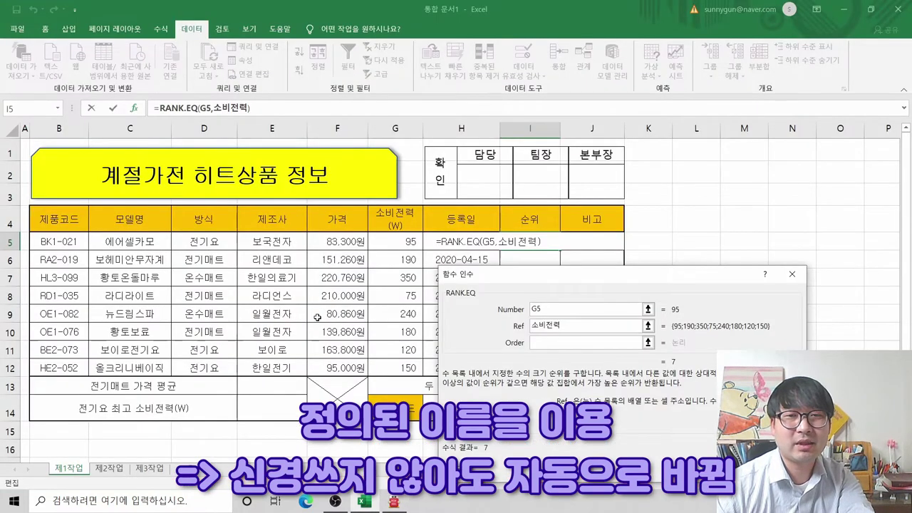
pyautogui.hotkey('alt', 'Tab')
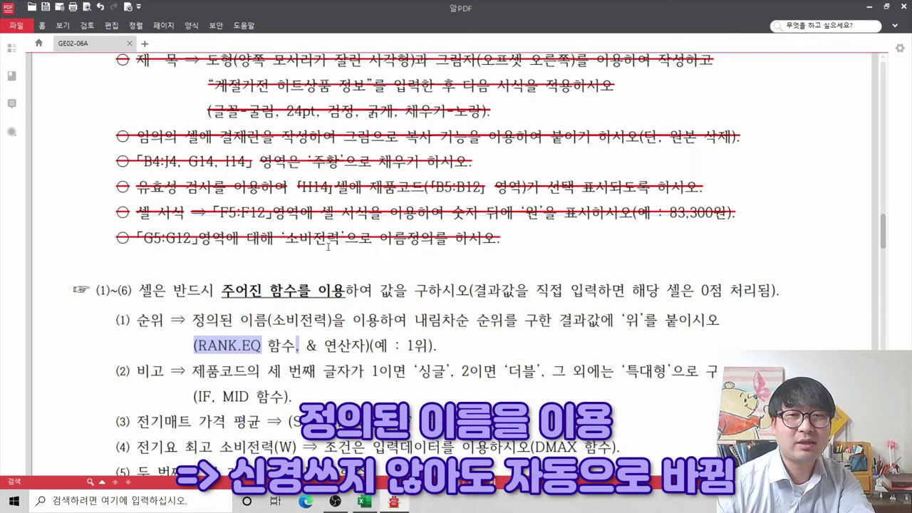
pyautogui.hotkey('alt', 'Tab')
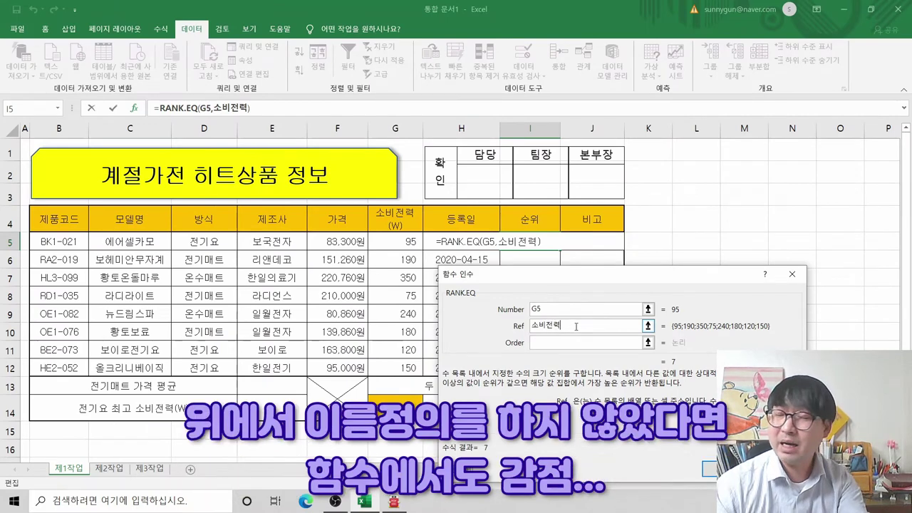
pyautogui.hotkey('alt', 'Tab')
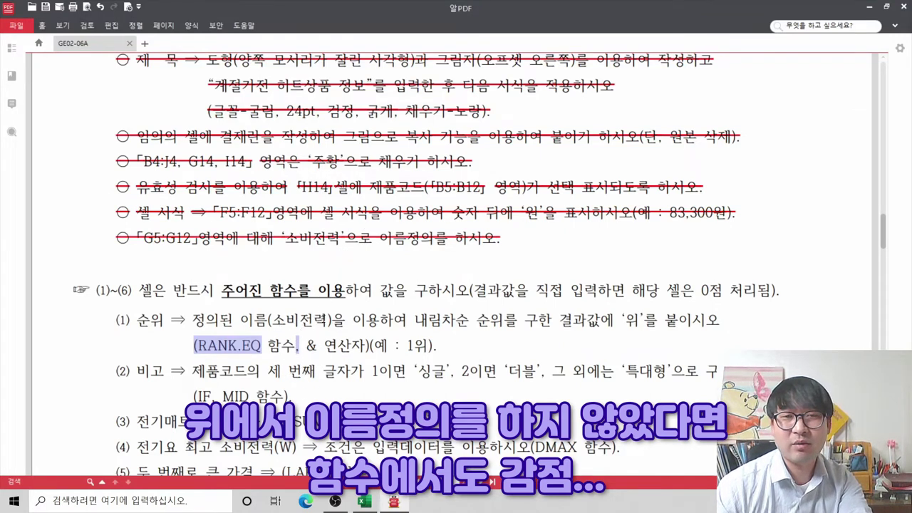
pyautogui.hotkey('alt', 'Tab')
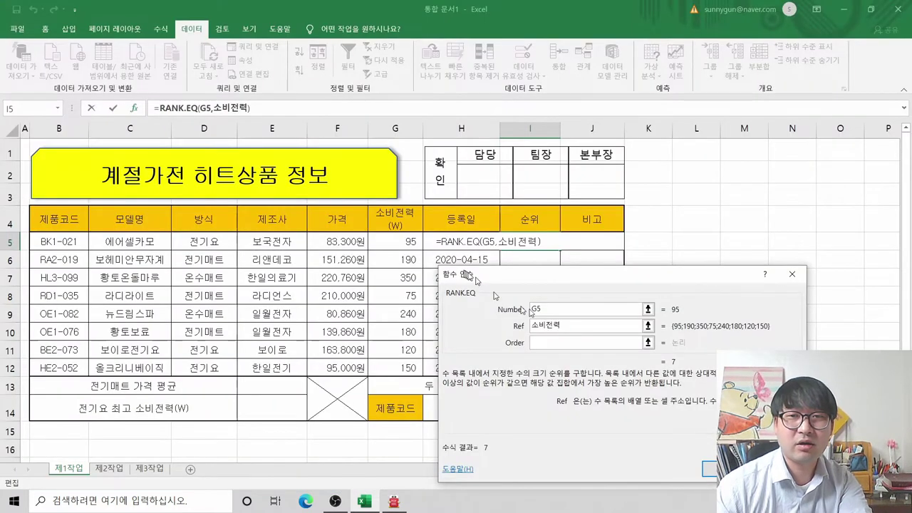
# Leave the Order argument blank for a descending ranking and confirm the RANK.EQ formula in I5
pyautogui.click(562, 343)
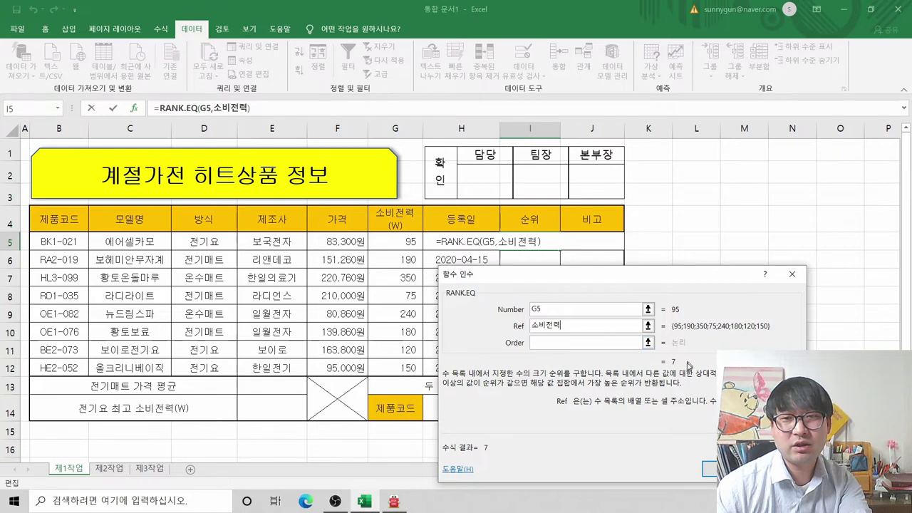
pyautogui.click(713, 470)
pyautogui.click(525, 249)
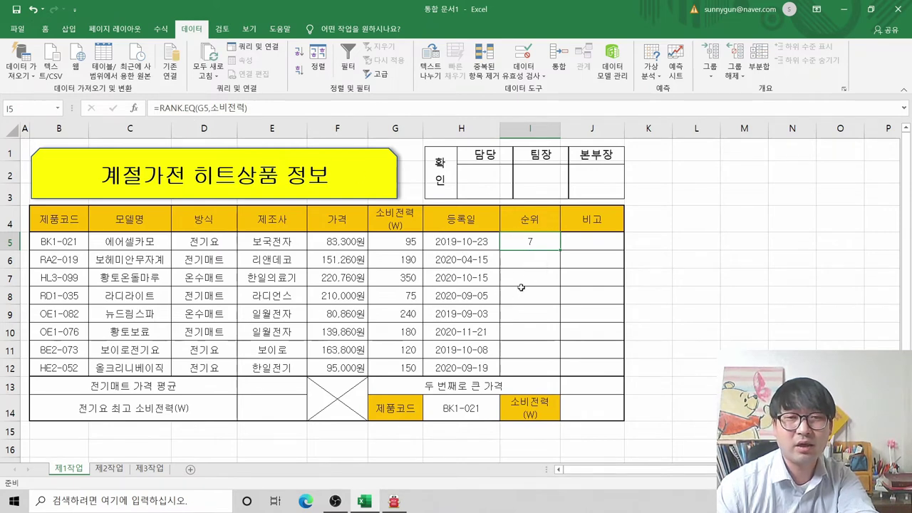
# Try to fill the RANK.EQ formula from I5 down to I12 including its formatting, and undo the fill
pyautogui.click(560, 250)
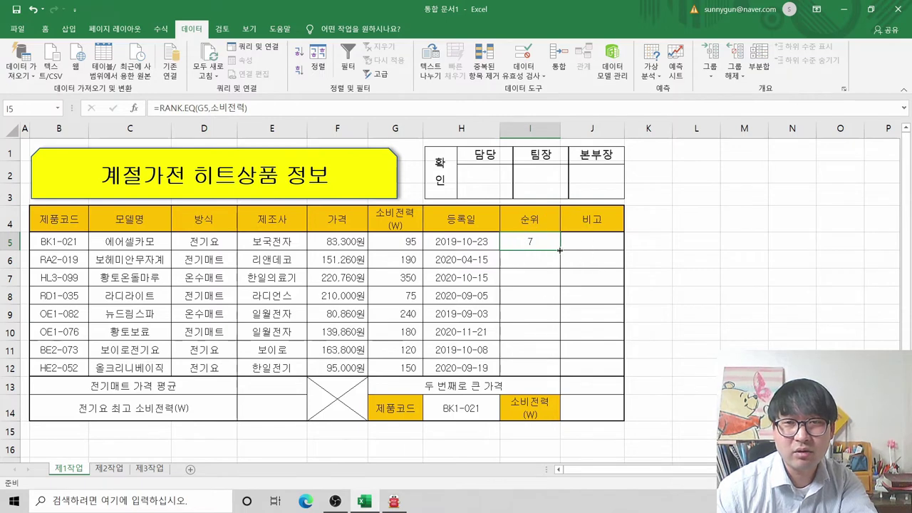
pyautogui.moveTo(559, 250); pyautogui.dragTo(553, 376)
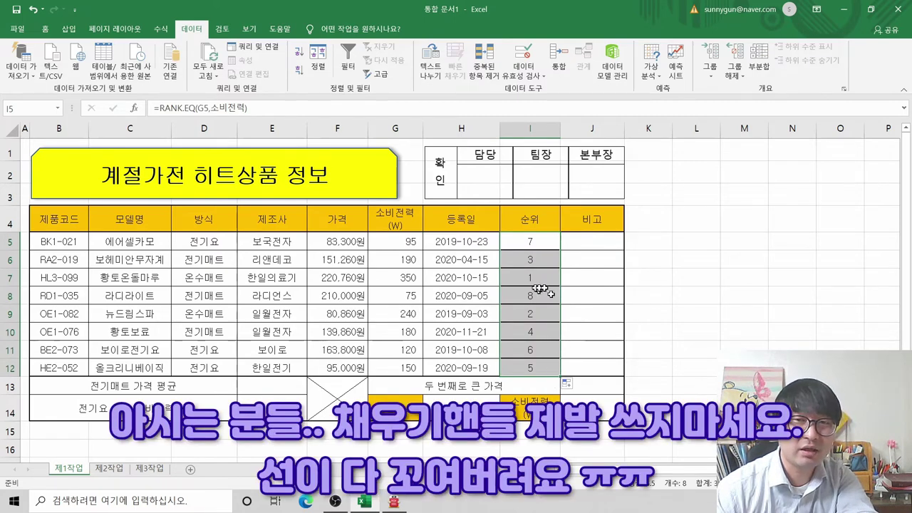
pyautogui.click(590, 292)
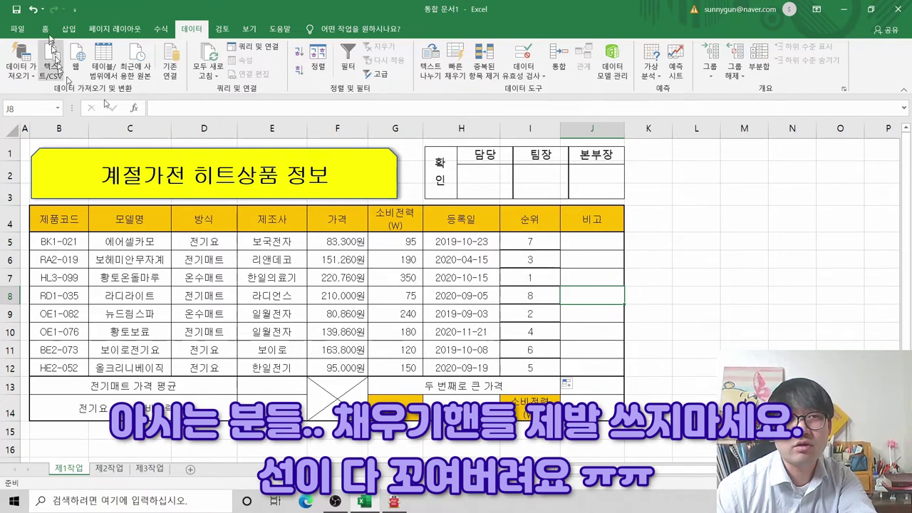
pyautogui.click(33, 9)
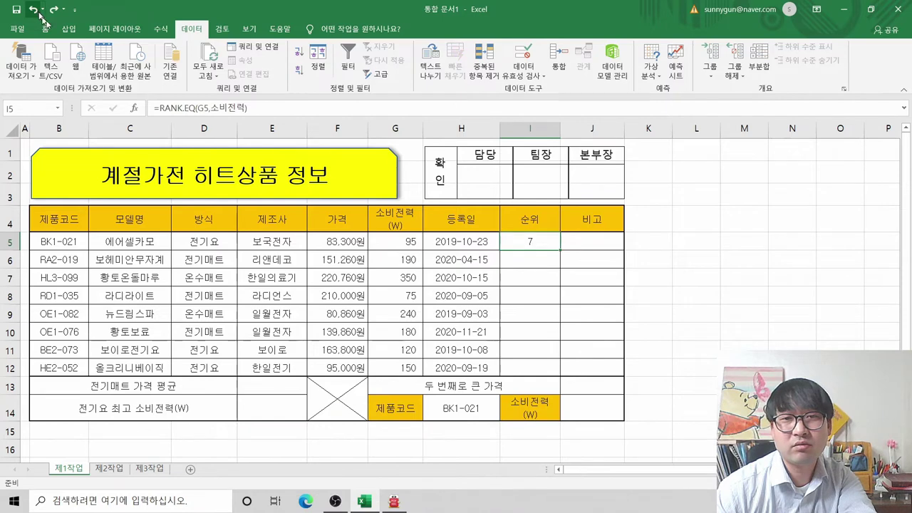
# Copy the ranking in I5 and paste only its formula into I6:I12
pyautogui.rightClick(543, 243)
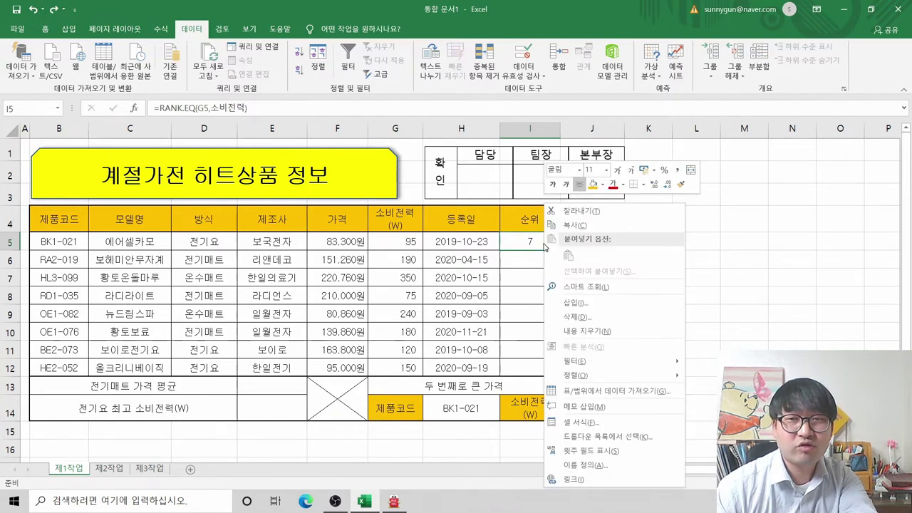
pyautogui.click(574, 225)
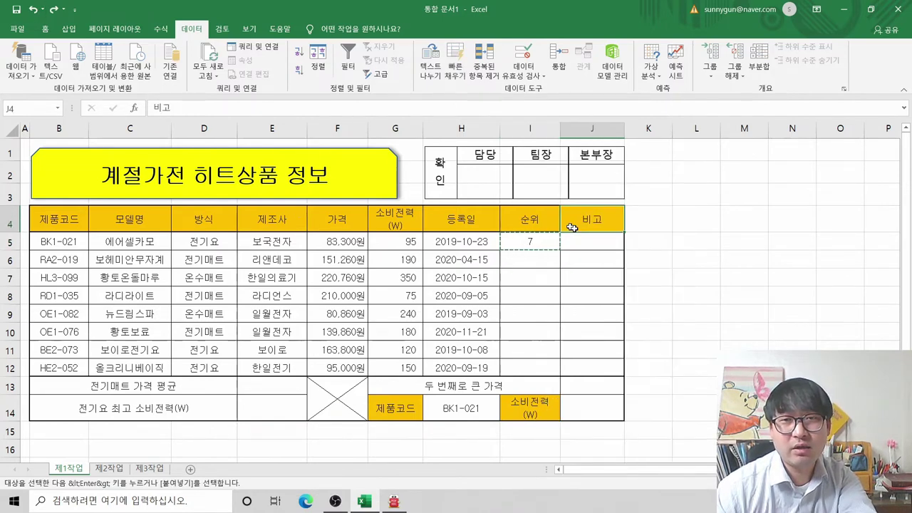
pyautogui.moveTo(540, 242); pyautogui.dragTo(528, 365)
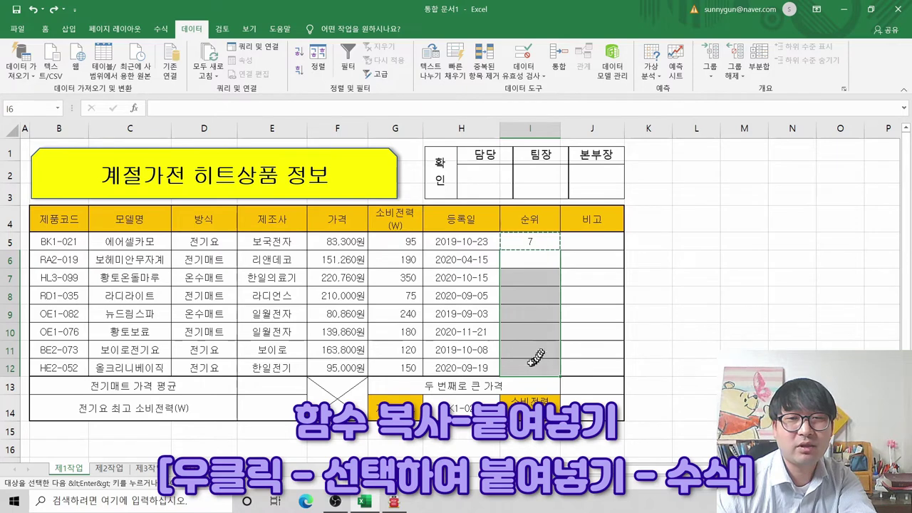
pyautogui.rightClick(533, 281)
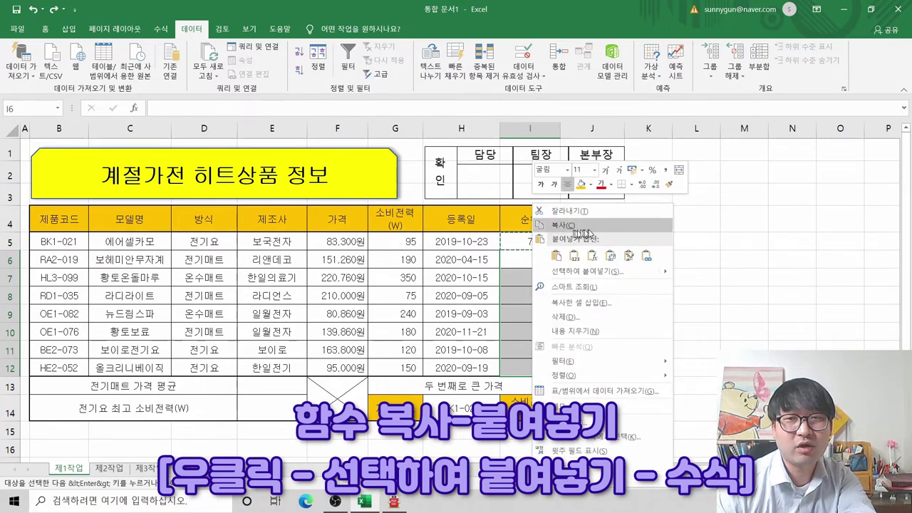
pyautogui.click(592, 255)
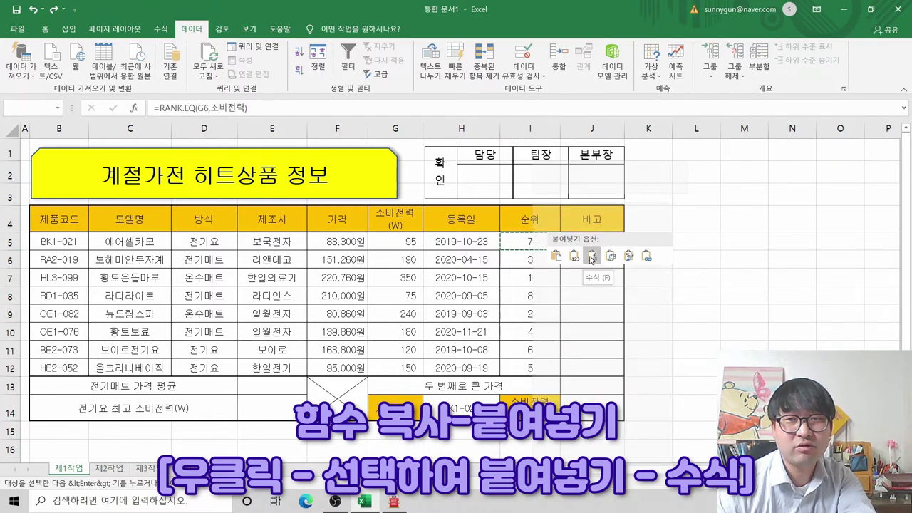
pyautogui.click(591, 258)
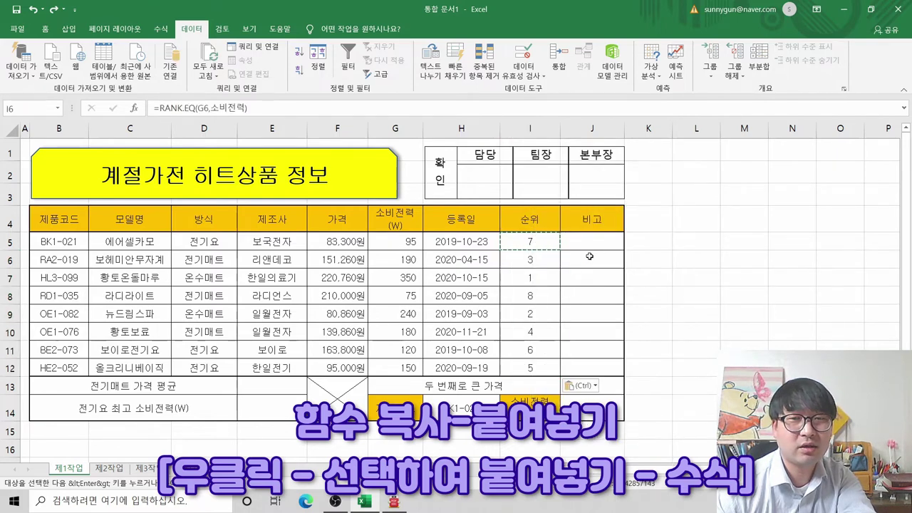
pyautogui.click(592, 292)
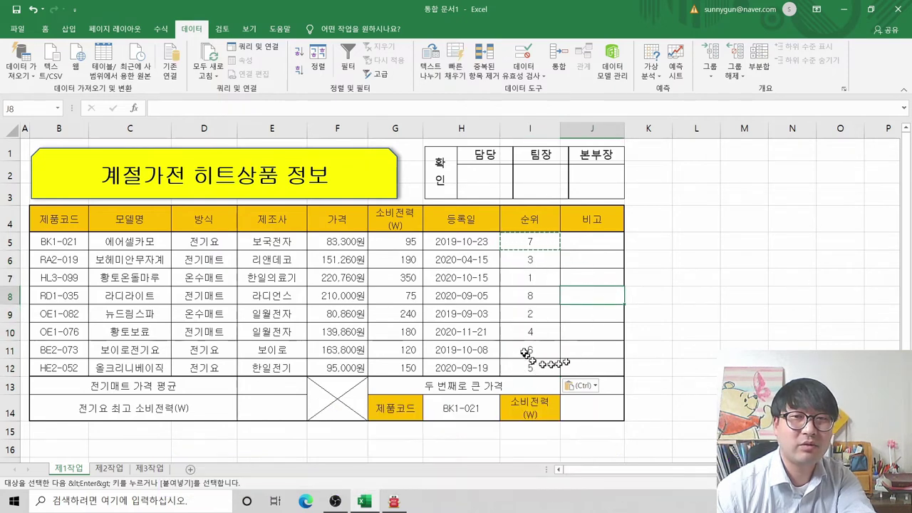
# Spot-check the references of the pasted RANK.EQ formulas in I6, I9 and I11 without changing them
pyautogui.doubleClick(553, 276)
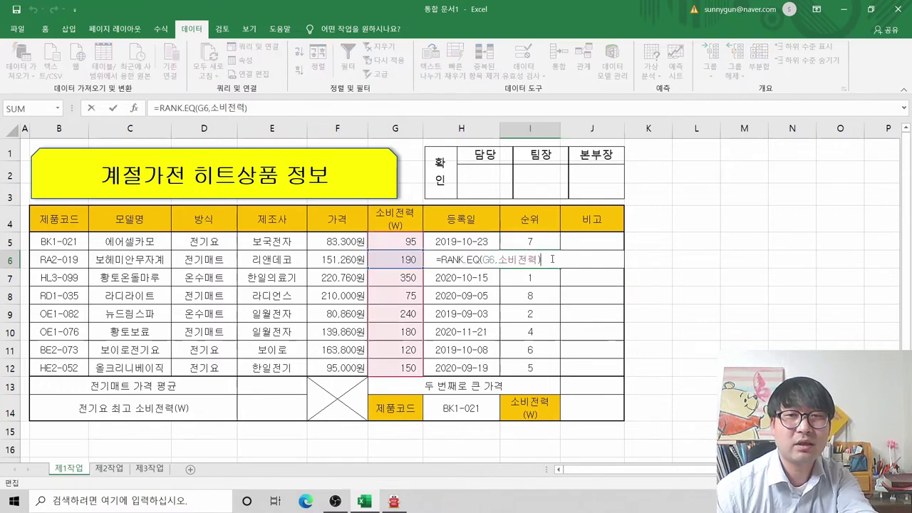
pyautogui.press('Escape')
pyautogui.doubleClick(553, 276)
pyautogui.doubleClick(553, 311)
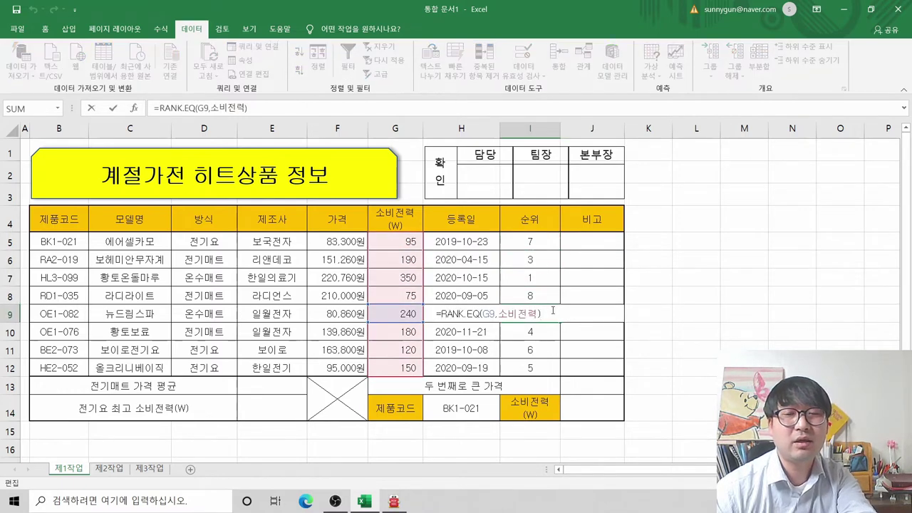
pyautogui.press('Escape')
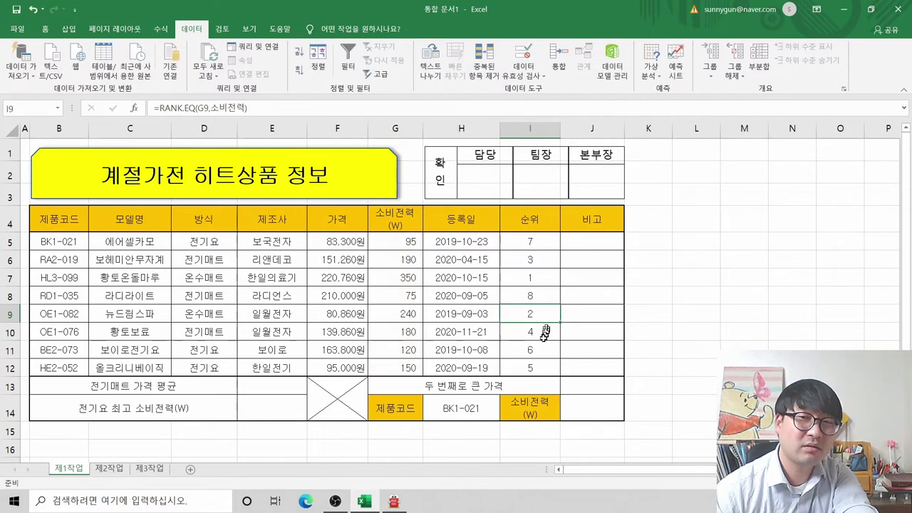
pyautogui.click(541, 348)
pyautogui.doubleClick(541, 348)
pyautogui.press('Escape')
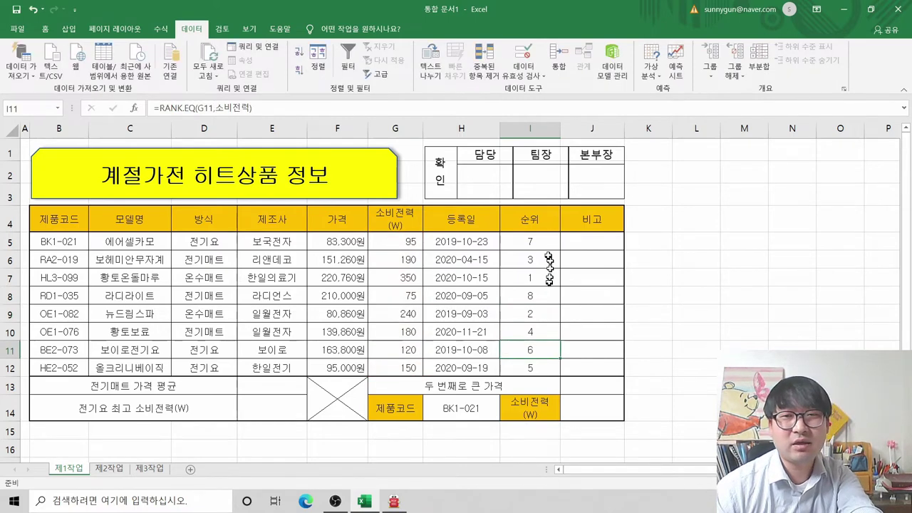
# Examine row by row how the Number argument and 소비전력 range are referenced in the I6:I12 formulas, and compare with I5
pyautogui.doubleClick(542, 260)
pyautogui.press('Escape')
pyautogui.doubleClick(547, 261)
pyautogui.press('Escape')
pyautogui.doubleClick(549, 278)
pyautogui.press('Escape')
pyautogui.doubleClick(553, 294)
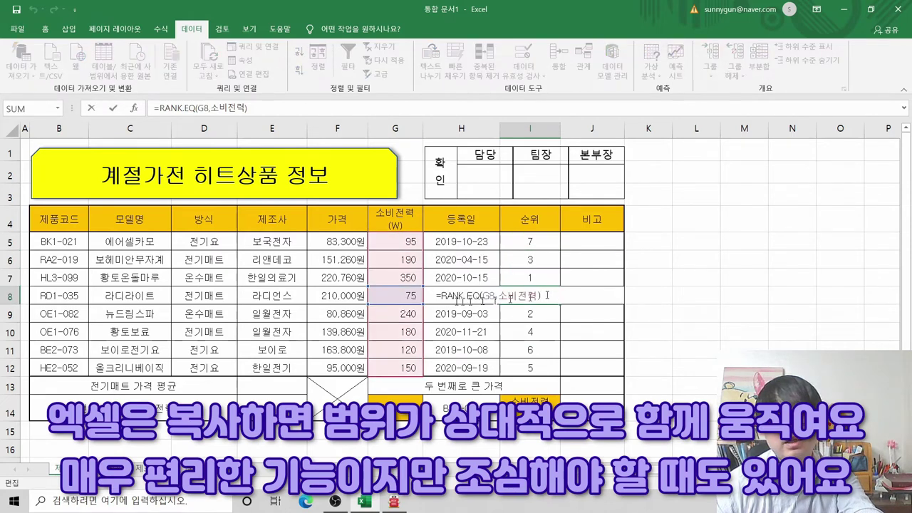
pyautogui.press('Escape')
pyautogui.doubleClick(503, 314)
pyautogui.press('Escape')
pyautogui.doubleClick(531, 331)
pyautogui.press('Escape')
pyautogui.click(525, 350)
pyautogui.doubleClick(525, 350)
pyautogui.press('Escape')
pyautogui.doubleClick(527, 366)
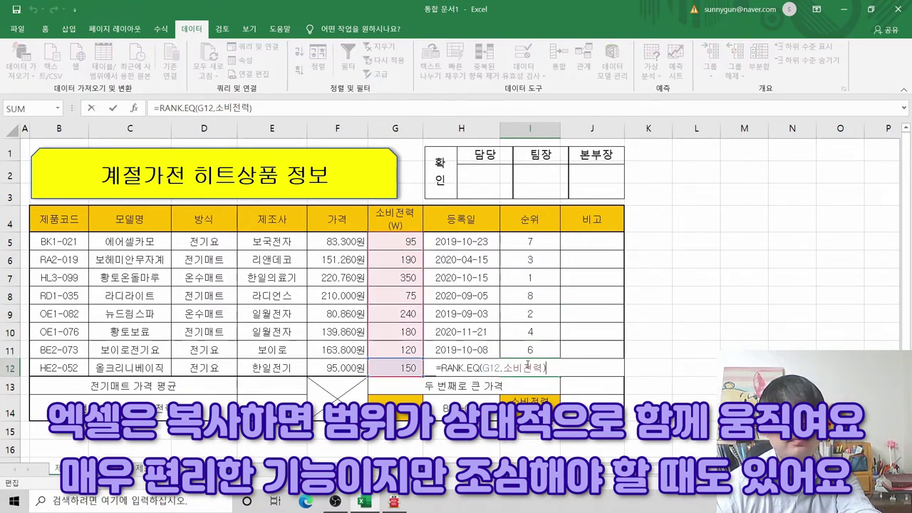
pyautogui.press('Escape')
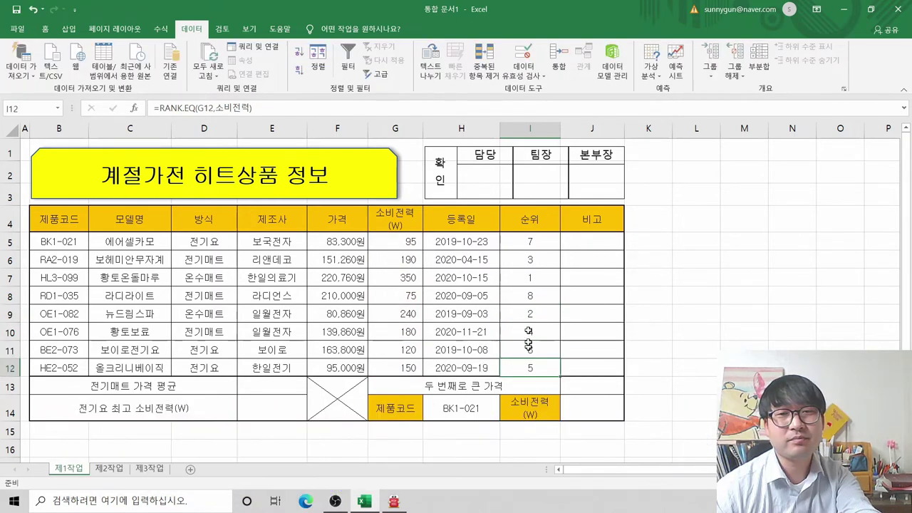
pyautogui.click(544, 240)
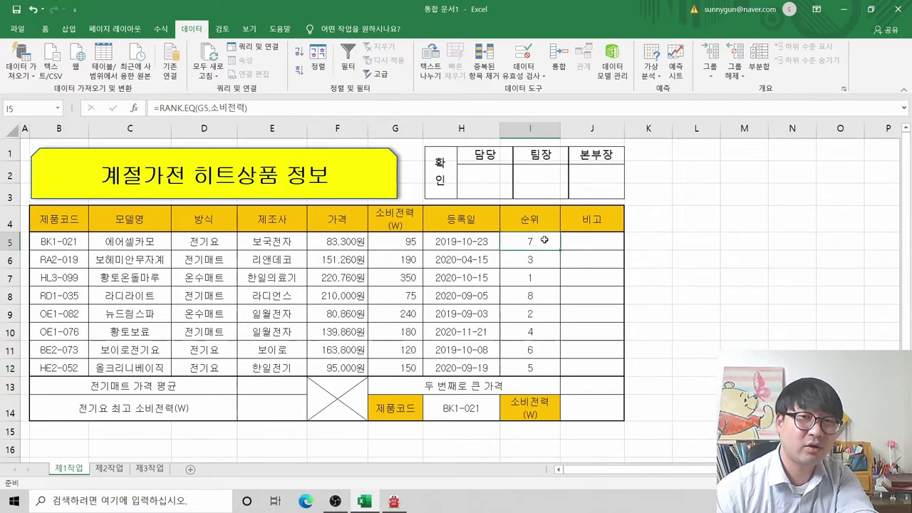
pyautogui.doubleClick(544, 240)
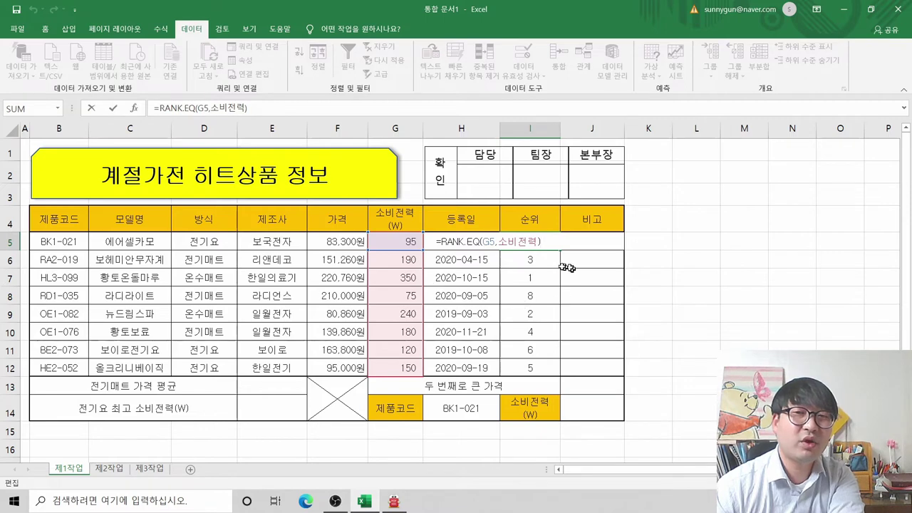
pyautogui.press('Return')
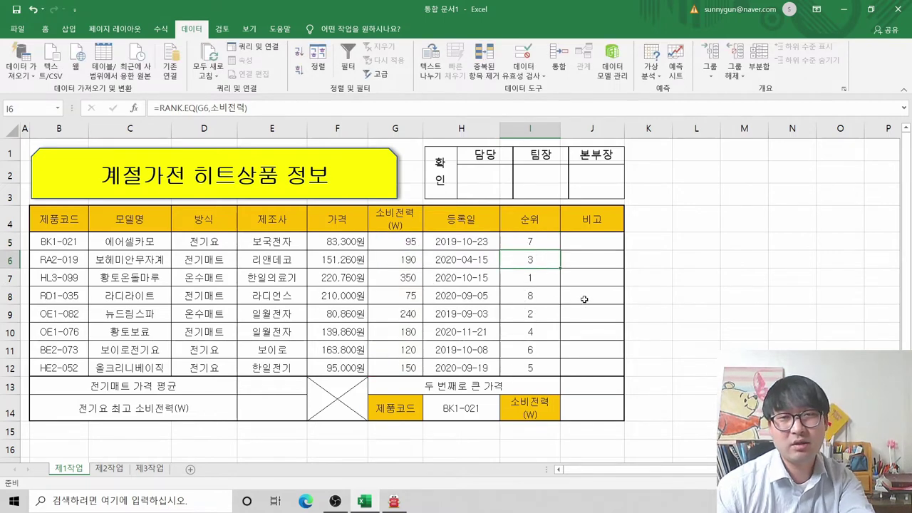
# Switch to the exam PDF and check the suffix, operator and example format that task (1) requires for the ranking
pyautogui.hotkey('alt', 'Tab')
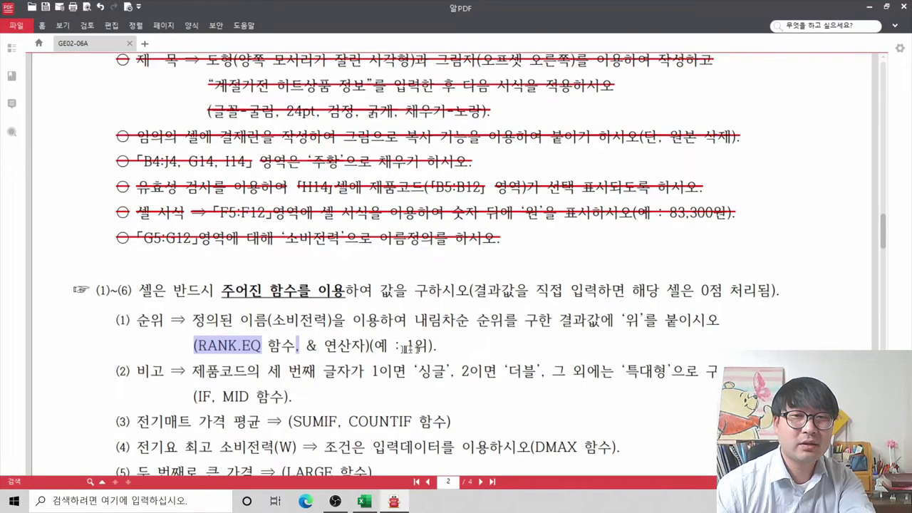
pyautogui.moveTo(436, 345); pyautogui.dragTo(436, 345)
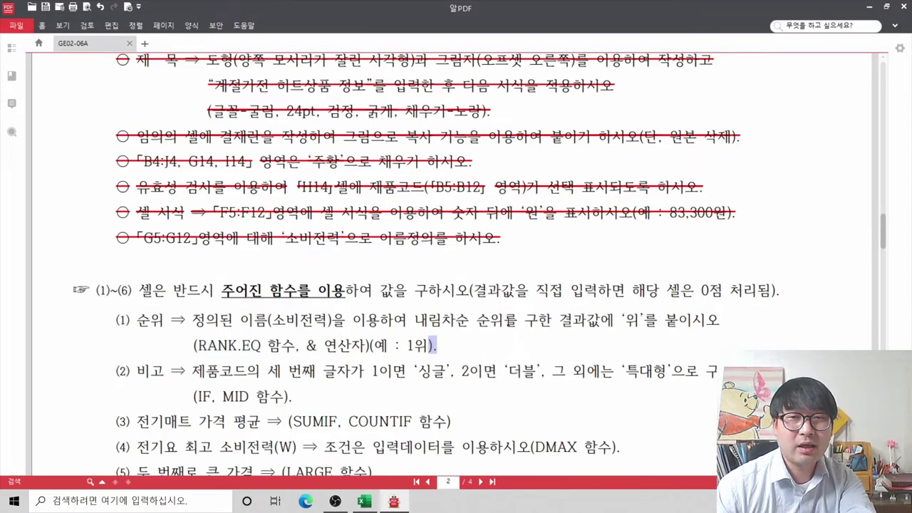
pyautogui.moveTo(622, 319); pyautogui.dragTo(649, 322)
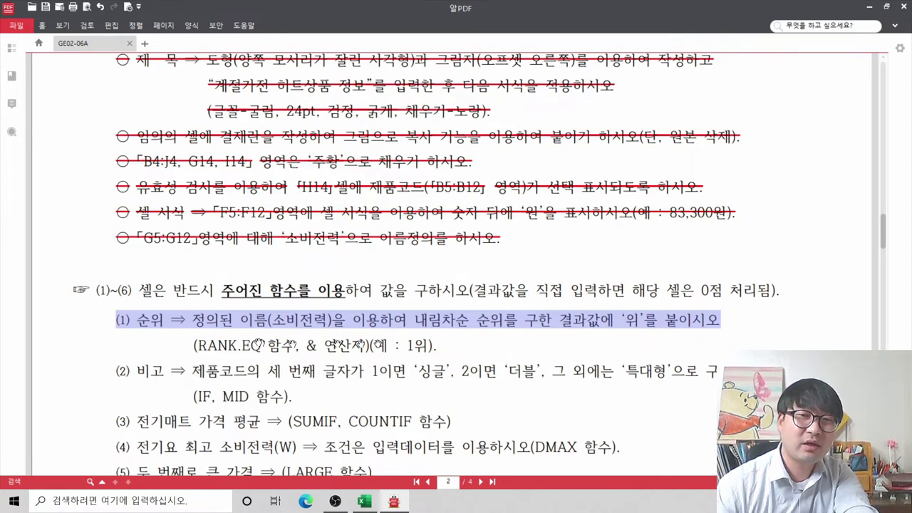
pyautogui.moveTo(306, 346); pyautogui.dragTo(360, 346)
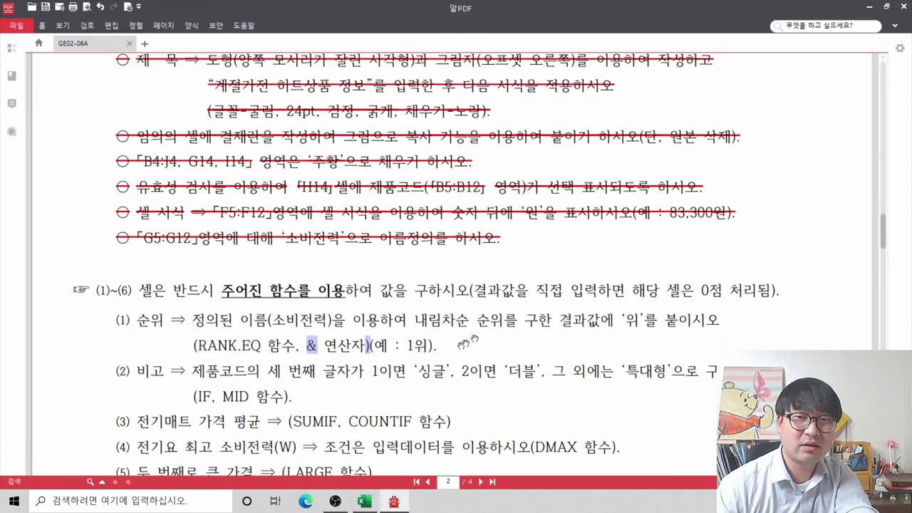
# Return to Excel and append &위 to the RANK.EQ formula in I5
pyautogui.hotkey('alt', 'Tab')
pyautogui.click(541, 243)
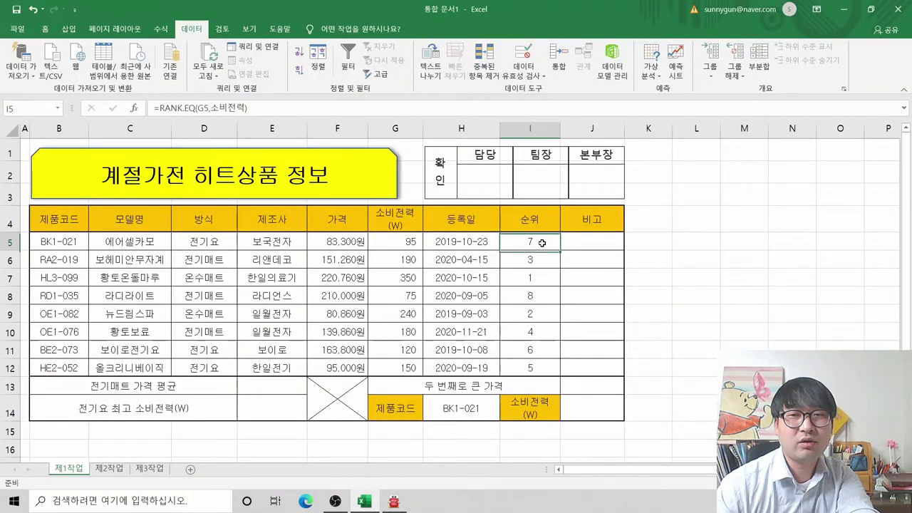
pyautogui.click(258, 108)
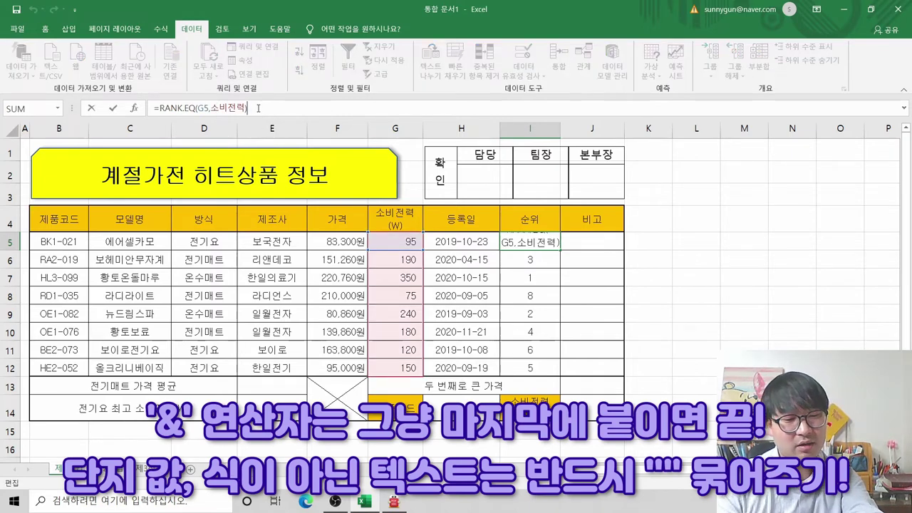
pyautogui.write('&d')
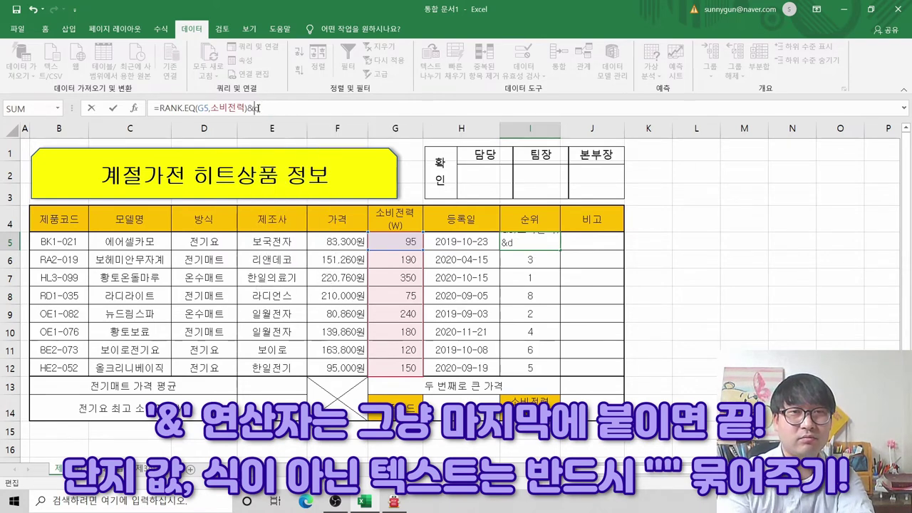
pyautogui.press('BackSpace')
pyautogui.write('위')
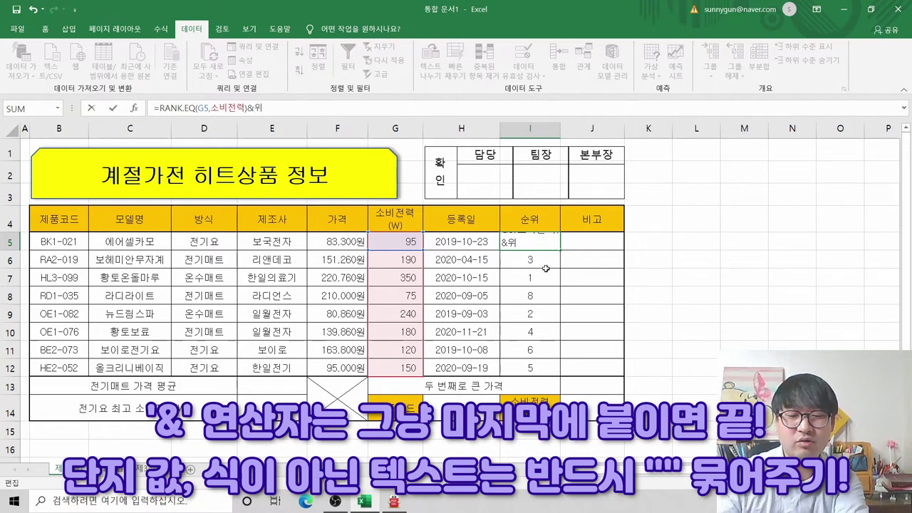
pyautogui.press('Return')
pyautogui.click(548, 244)
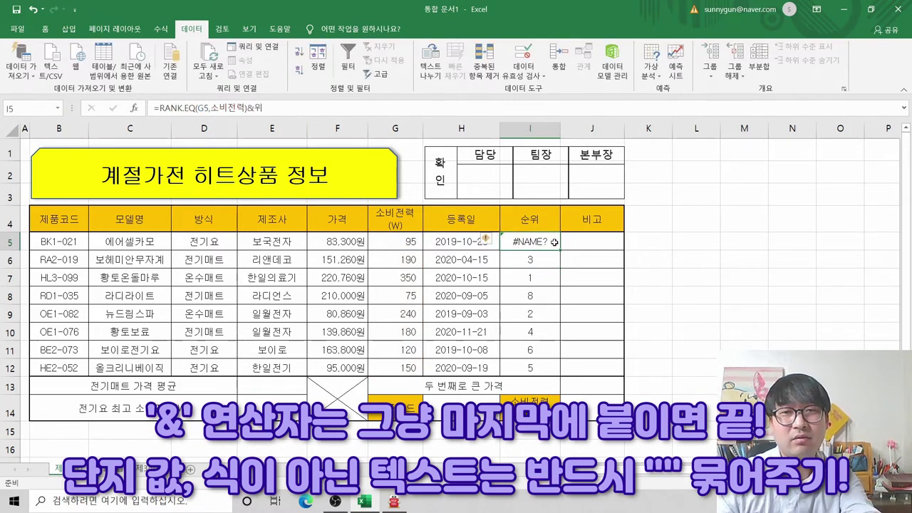
# Correct the ranking formula in I5 to =RANK.EQ(G5,소비전력)&"위", enclosing the suffix in quotation marks
pyautogui.click(274, 110)
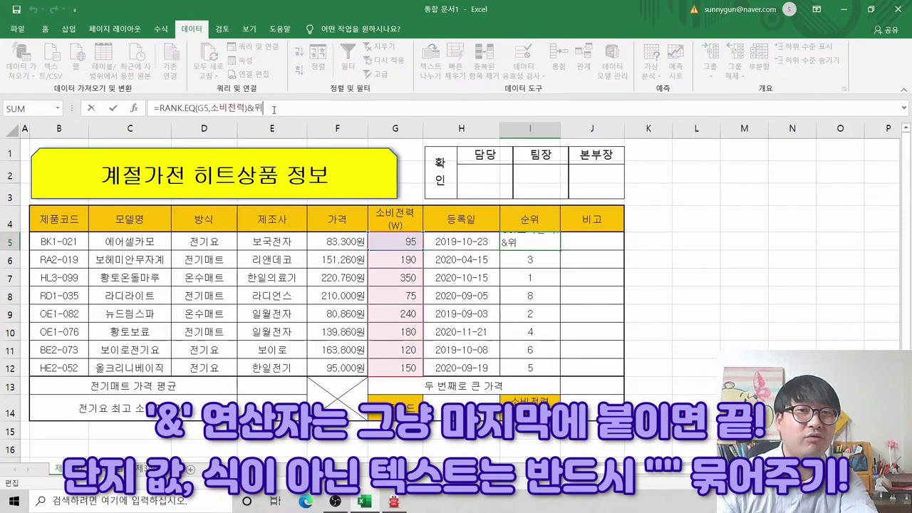
pyautogui.press('Left')
pyautogui.press('Left')
pyautogui.press('Left')
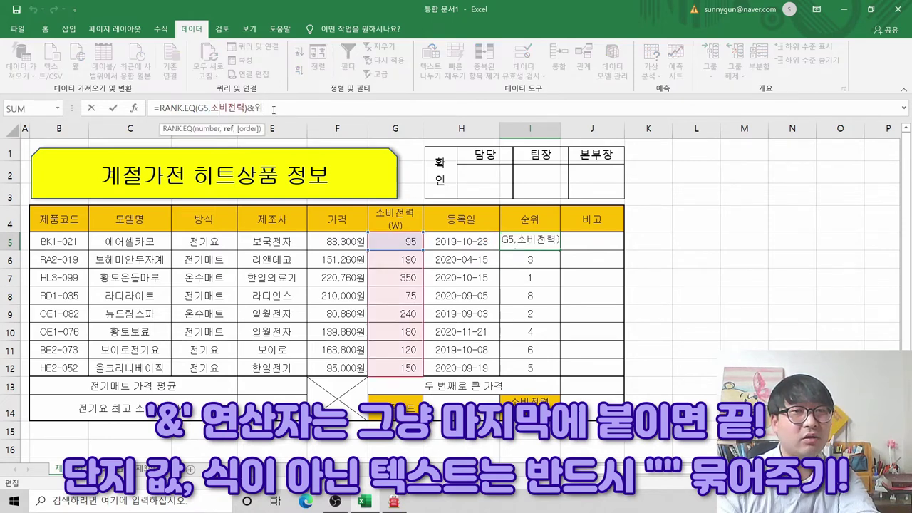
pyautogui.press('Left')
pyautogui.press('Left')
pyautogui.press('Left')
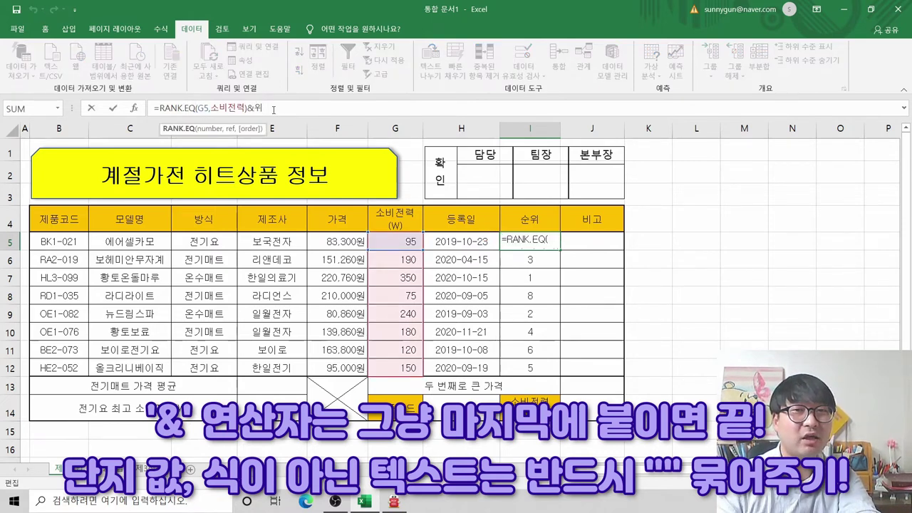
pyautogui.press('End')
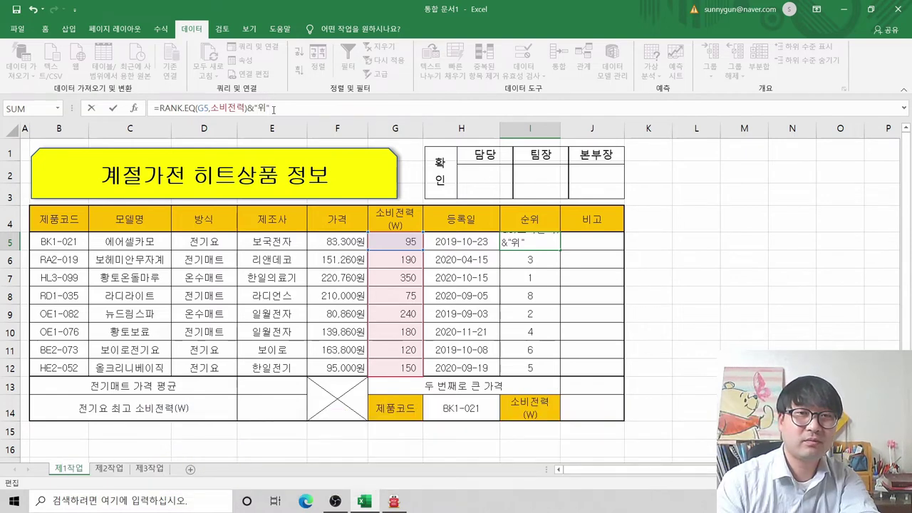
pyautogui.press('Return')
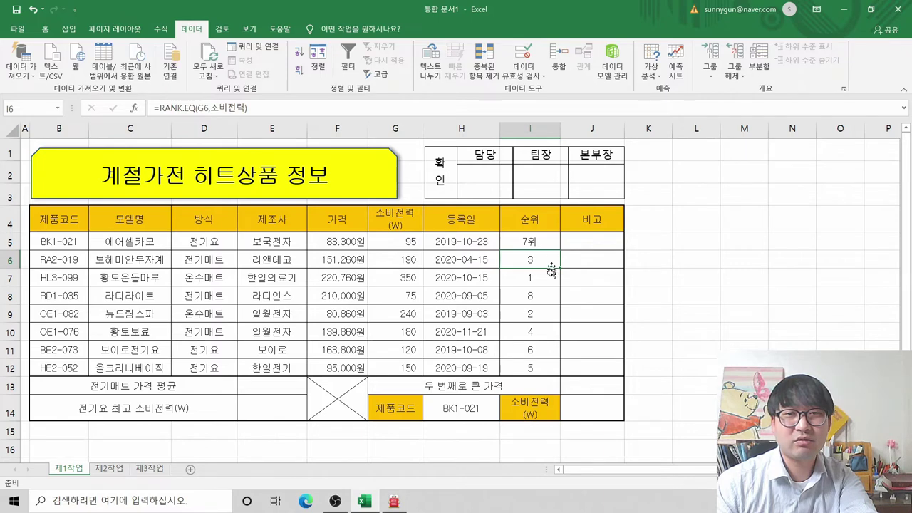
# Clear the suffix-less rankings in I6:I12 and paste only the formula from I5 into those cells
pyautogui.click(542, 243)
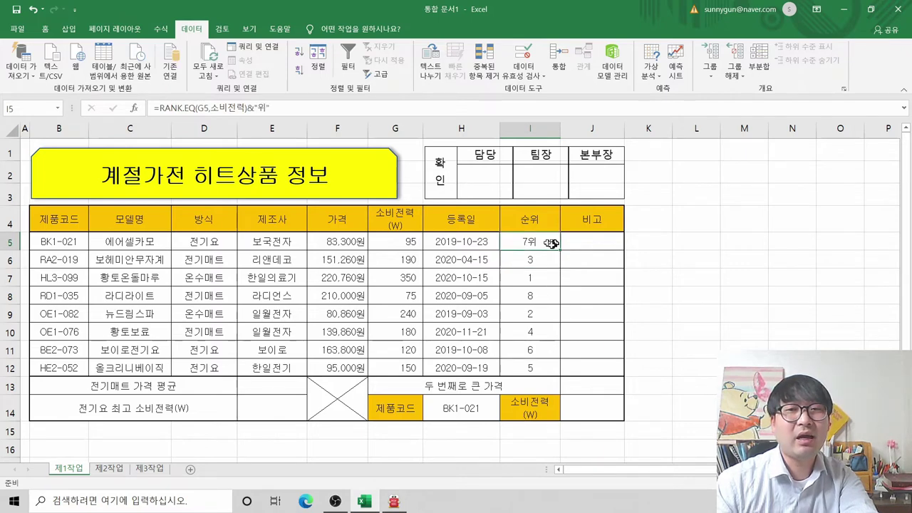
pyautogui.moveTo(534, 258); pyautogui.dragTo(532, 365)
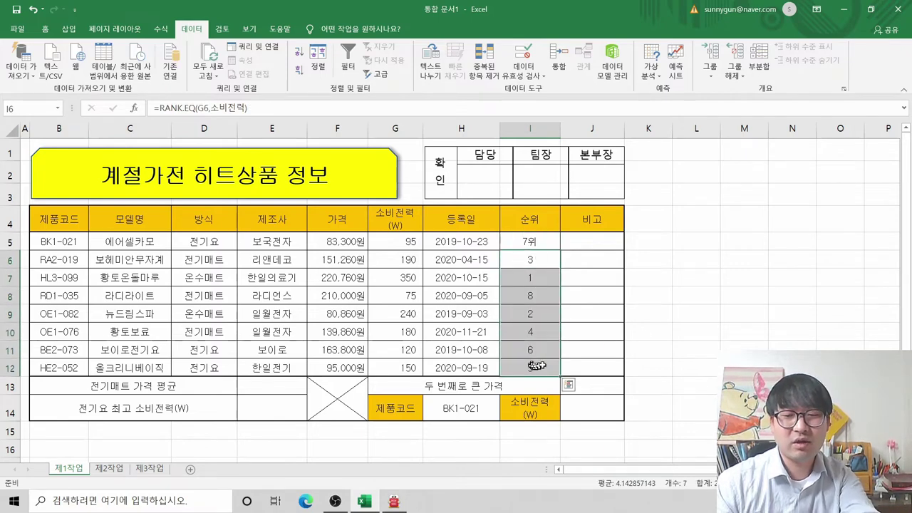
pyautogui.press('Delete')
pyautogui.click(531, 242)
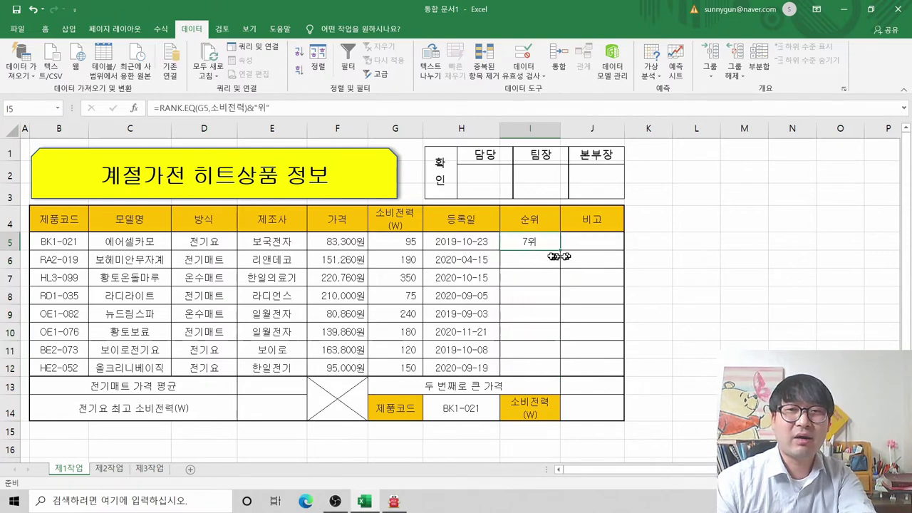
pyautogui.click(547, 247)
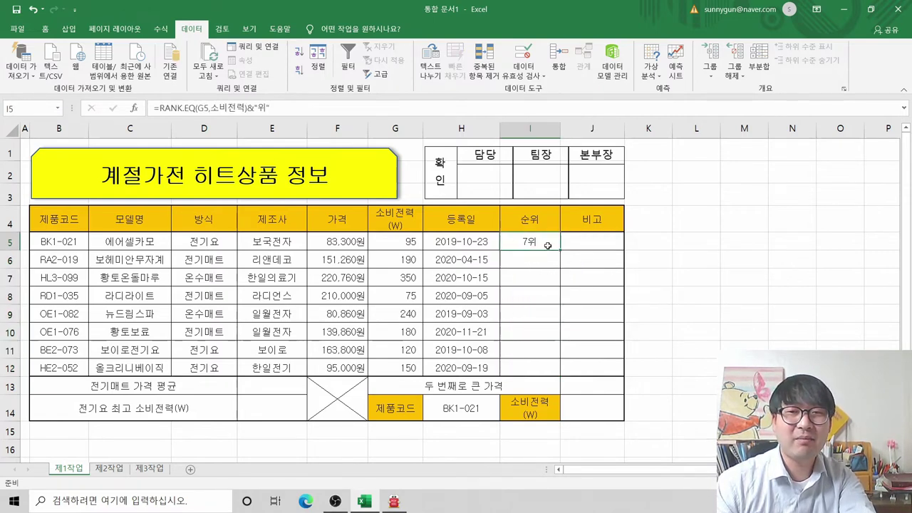
pyautogui.hotkey('ctrl', 'c')
pyautogui.moveTo(546, 258); pyautogui.dragTo(546, 361)
pyautogui.rightClick(547, 361)
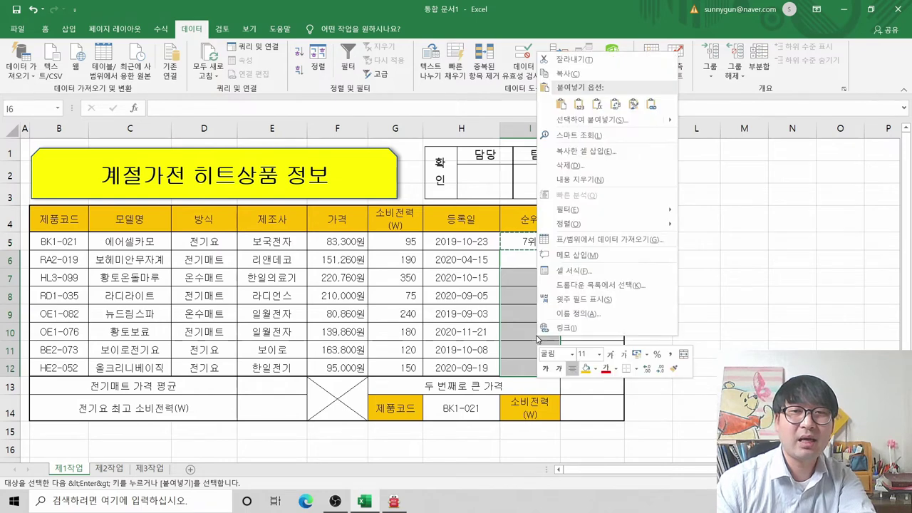
pyautogui.click(596, 105)
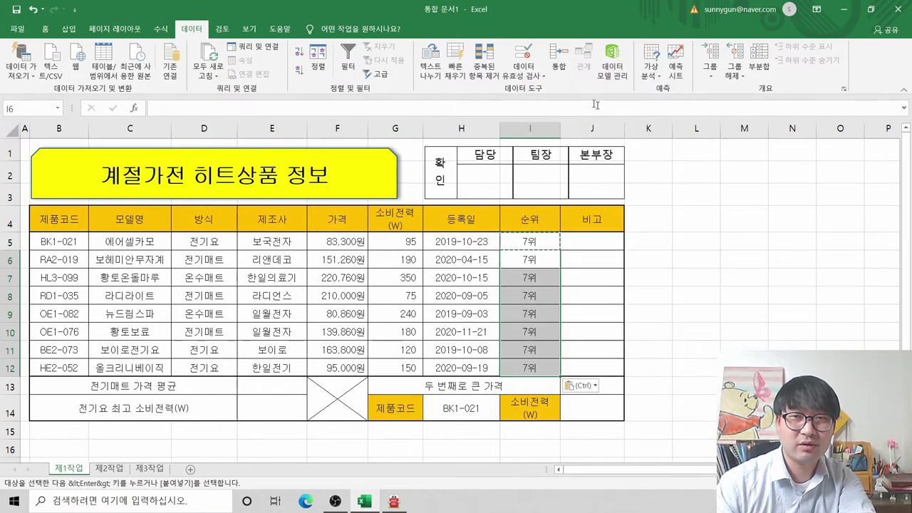
pyautogui.click(562, 249)
pyautogui.press('Escape')
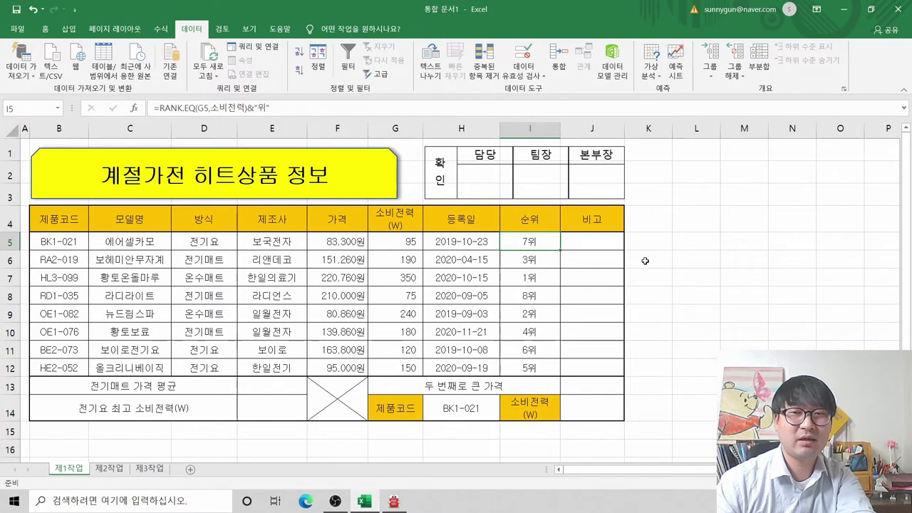
# Switch to the exam PDF and strike through the completed task (1) on 순위, including its function line
pyautogui.hotkey('alt', 'Tab')
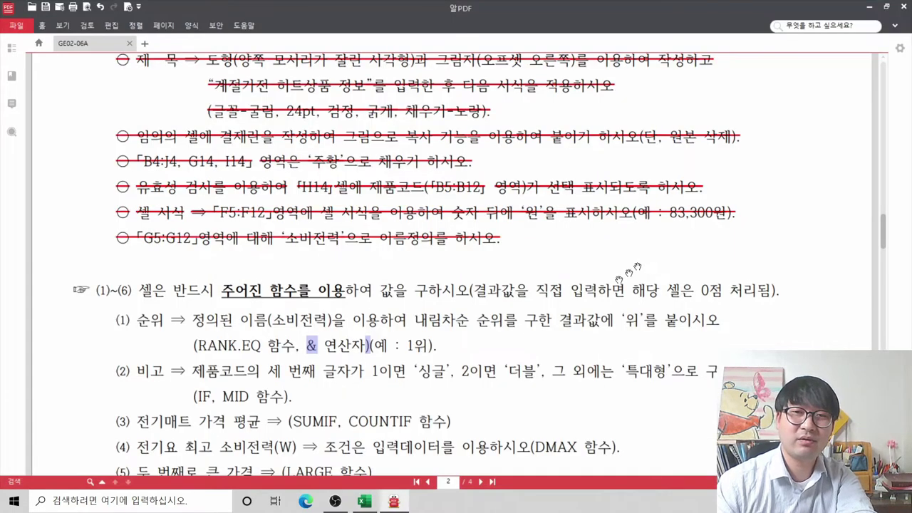
pyautogui.moveTo(117, 320); pyautogui.dragTo(438, 347)
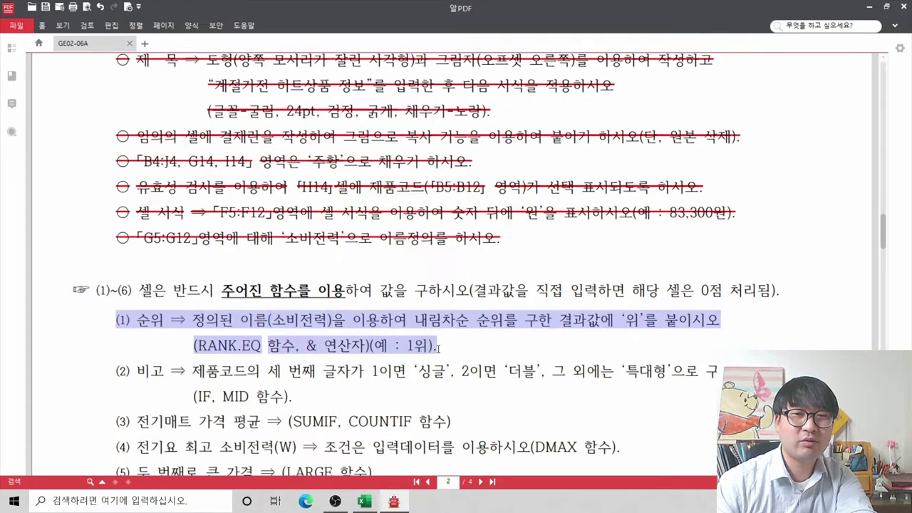
pyautogui.rightClick(425, 330)
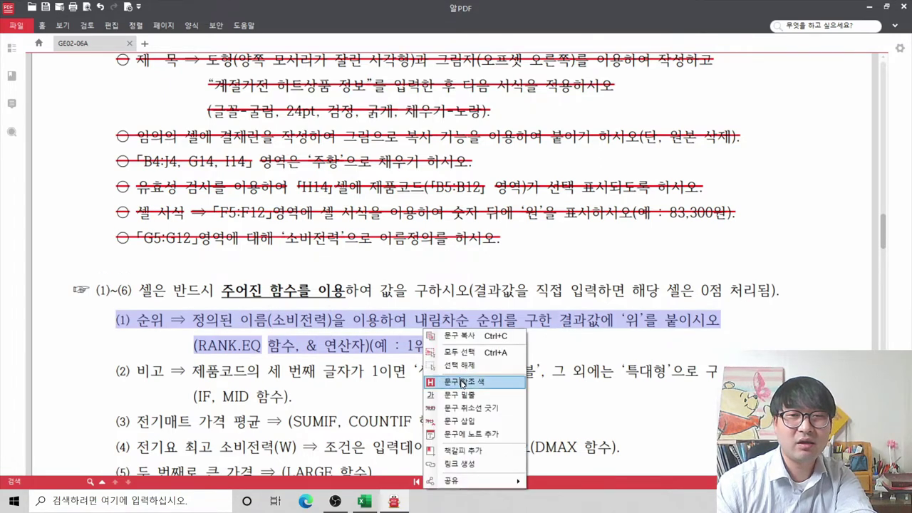
pyautogui.click(470, 408)
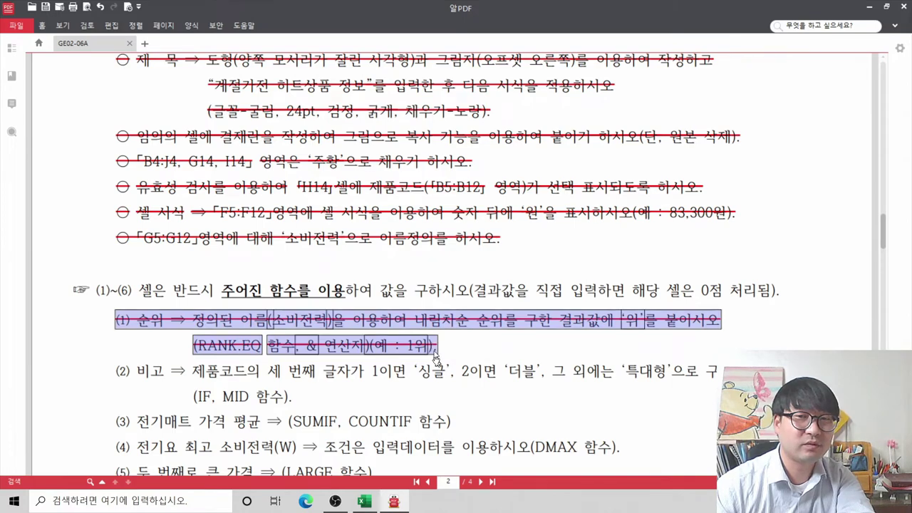
pyautogui.click(425, 371)
# Read the conditions of task (2) in the exam PDF and locate its answer range J5:J12 in the Excel sheet
pyautogui.scroll(-1, 393, 359)
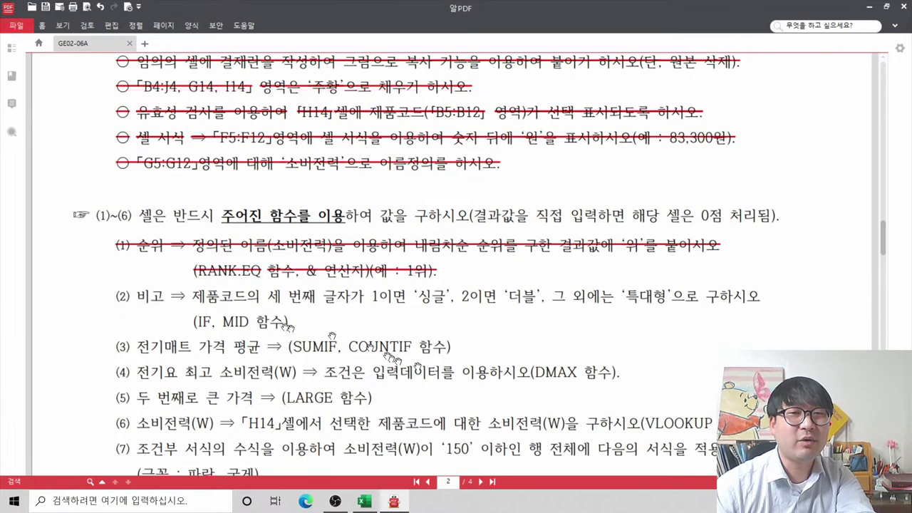
pyautogui.scroll(-2, 150, 303)
pyautogui.hotkey('alt', 'Tab')
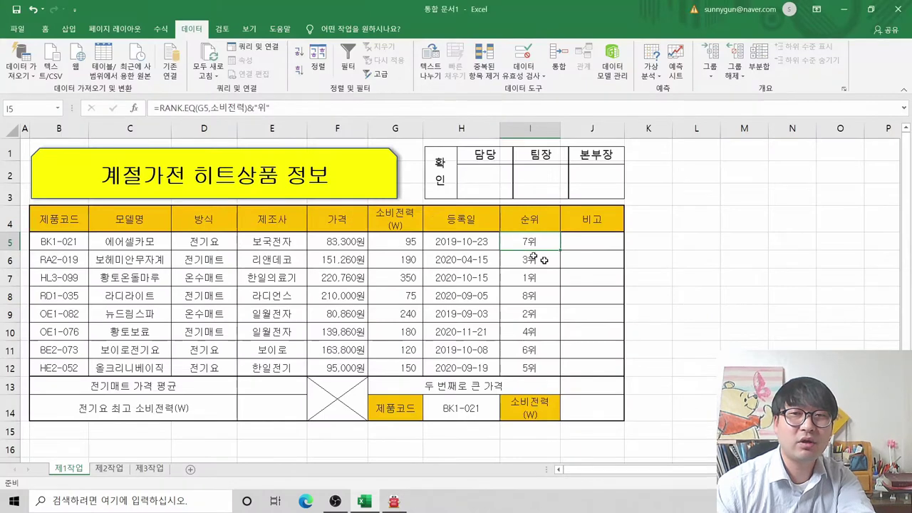
pyautogui.moveTo(590, 240); pyautogui.dragTo(589, 368)
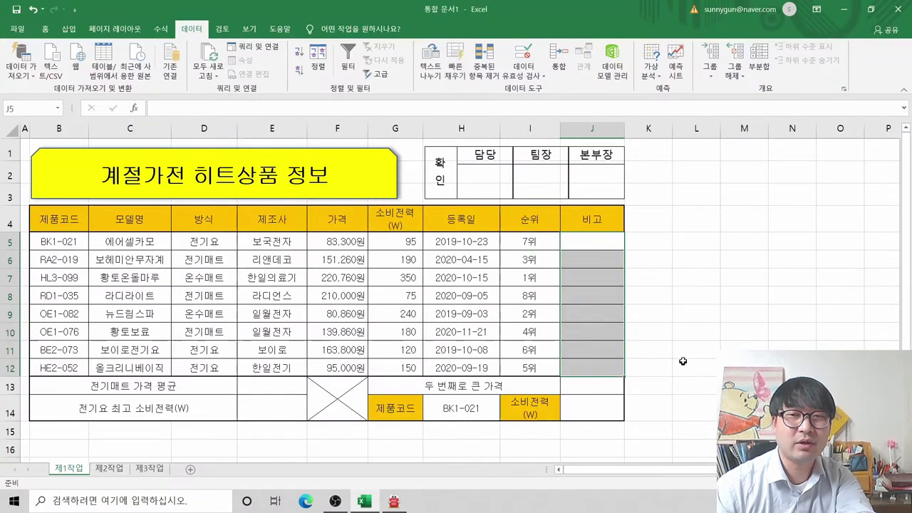
pyautogui.hotkey('alt', 'Tab')
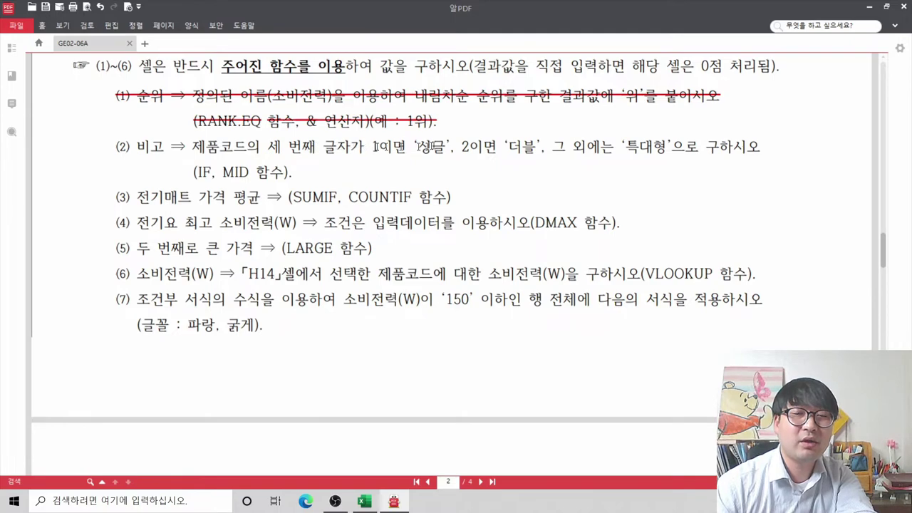
pyautogui.scroll(10, 384, 182)
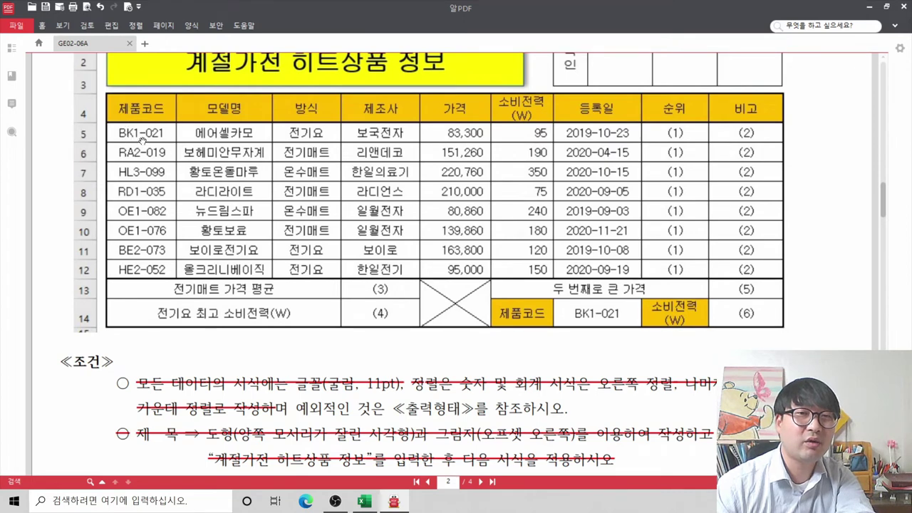
pyautogui.scroll(-5, 135, 138)
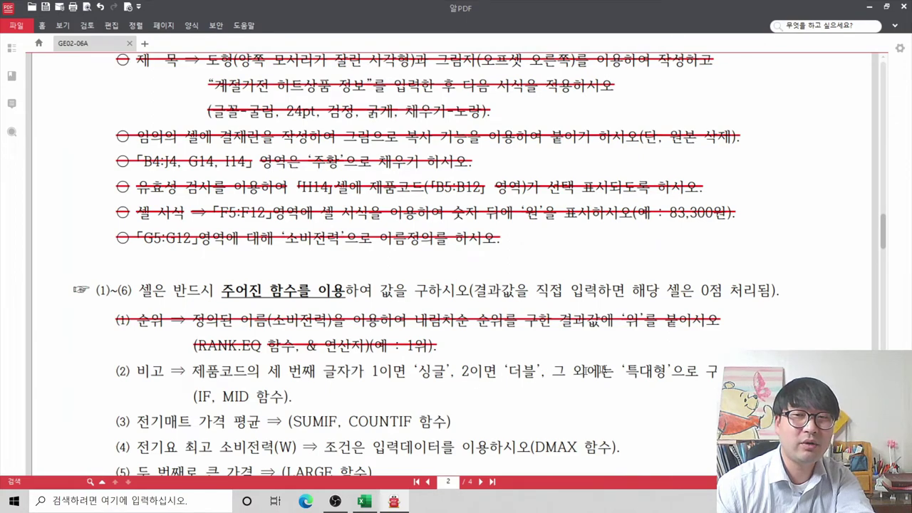
# Examine the third character of the 제품코드 entries in the PDF's sample table
pyautogui.scroll(5, 342, 322)
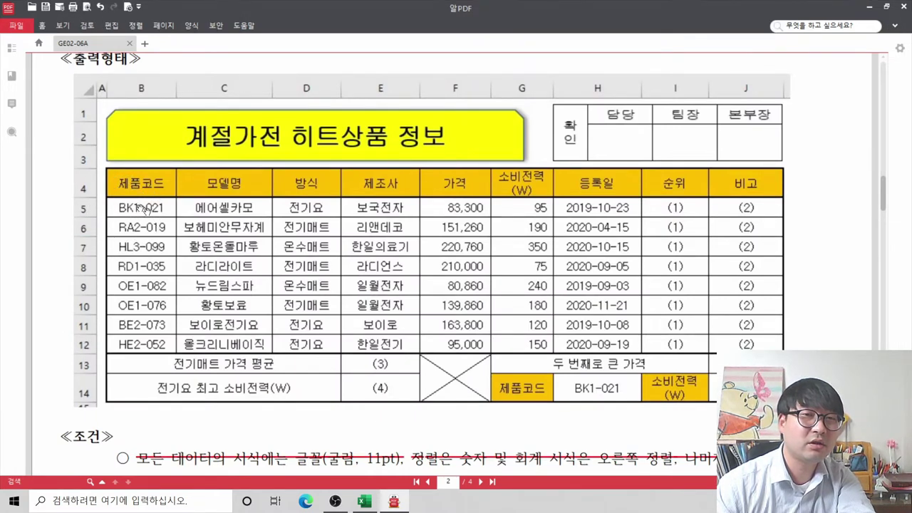
pyautogui.click(139, 234)
pyautogui.click(139, 234)
pyautogui.click(139, 234)
pyautogui.click(137, 253)
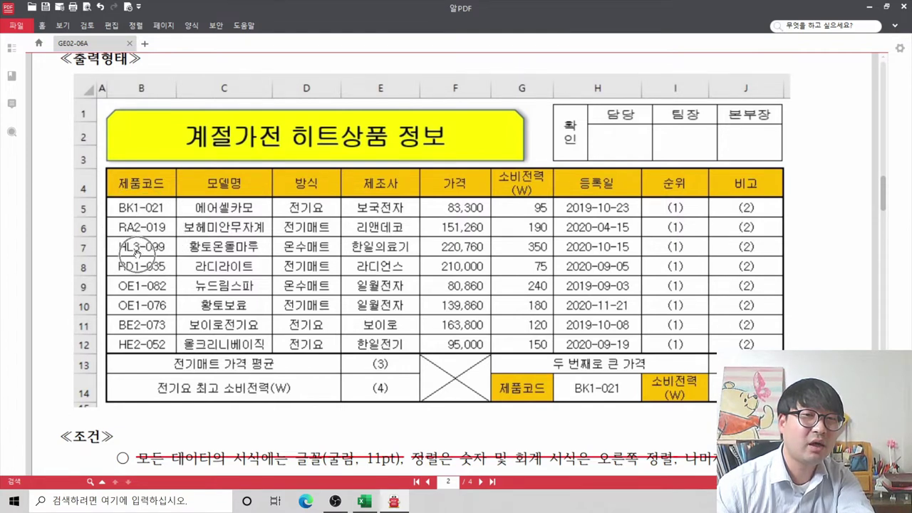
pyautogui.click(136, 253)
pyautogui.click(136, 252)
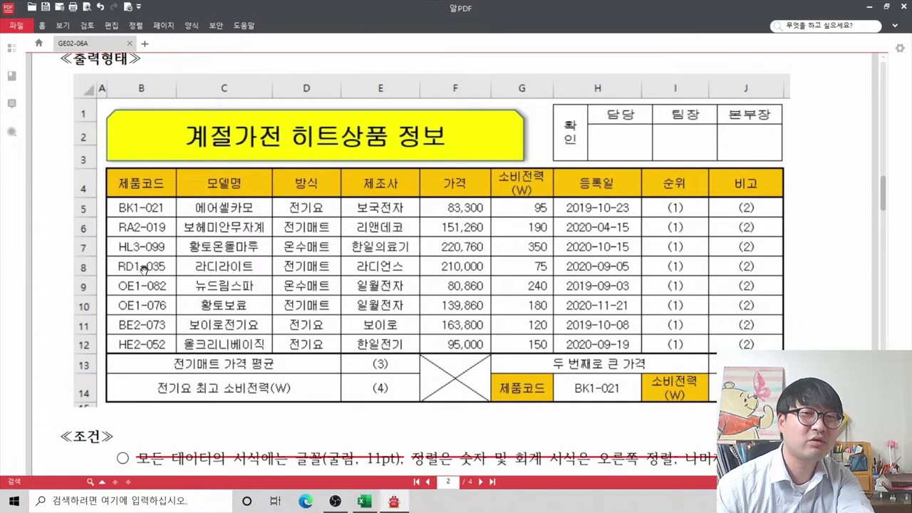
pyautogui.click(142, 306)
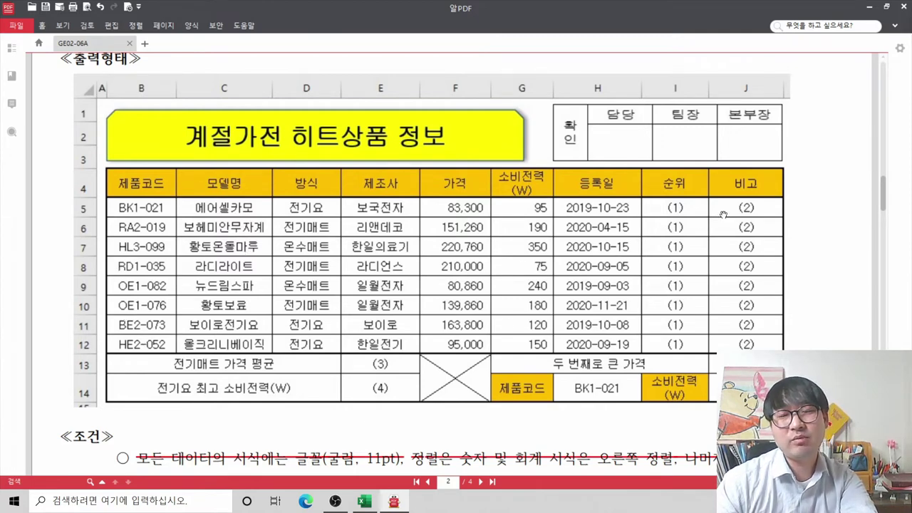
# Check which functions the exam PDF prescribes for the 비고 column in task (2)
pyautogui.scroll(-3, 461, 262)
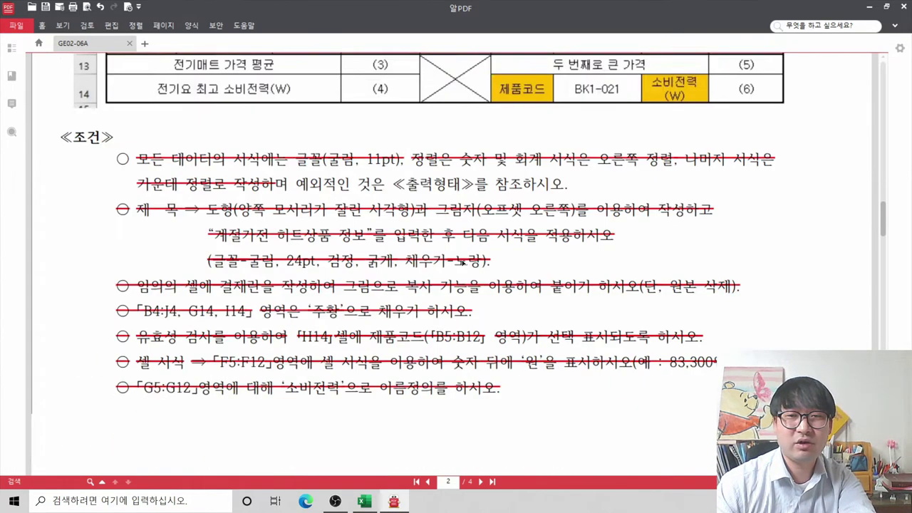
pyautogui.scroll(-5, 462, 262)
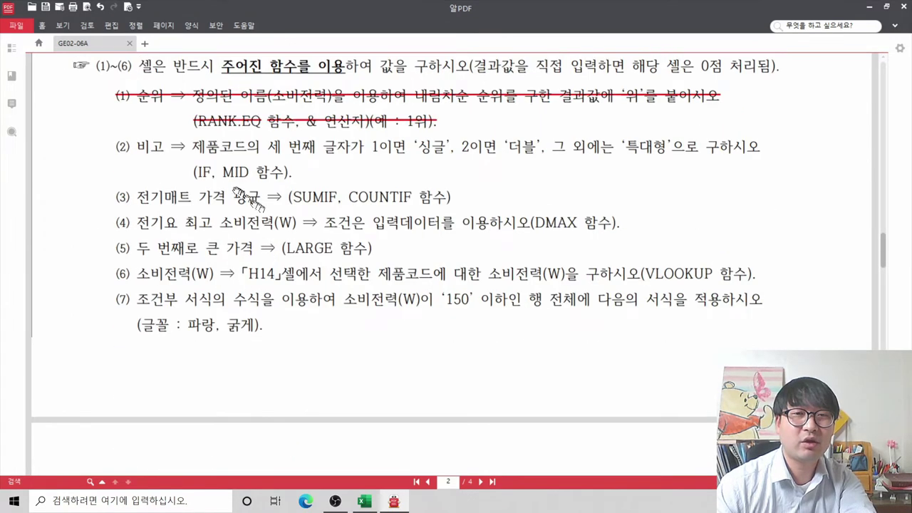
pyautogui.click(205, 182)
pyautogui.click(204, 182)
pyautogui.click(239, 179)
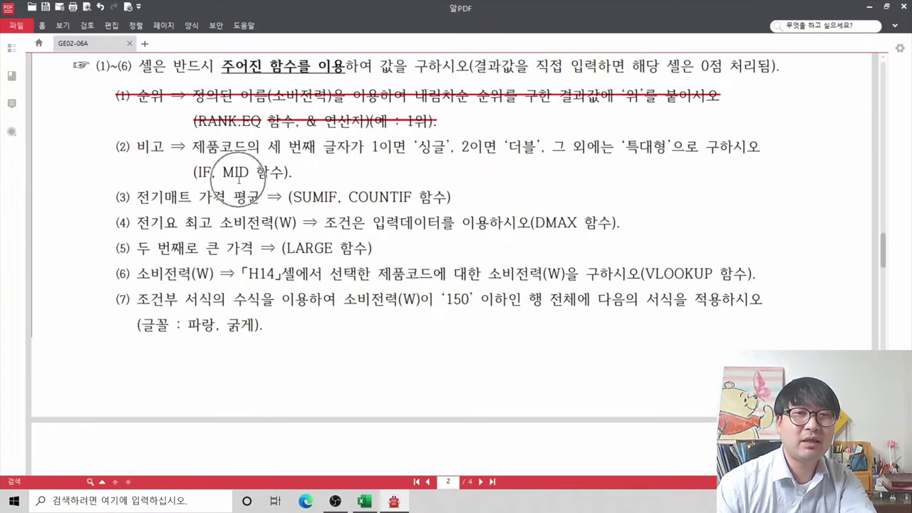
pyautogui.click(237, 179)
# Switch to Excel and start an IF formula in J5 with its function arguments dialog open beside the table
pyautogui.hotkey('alt', 'Tab')
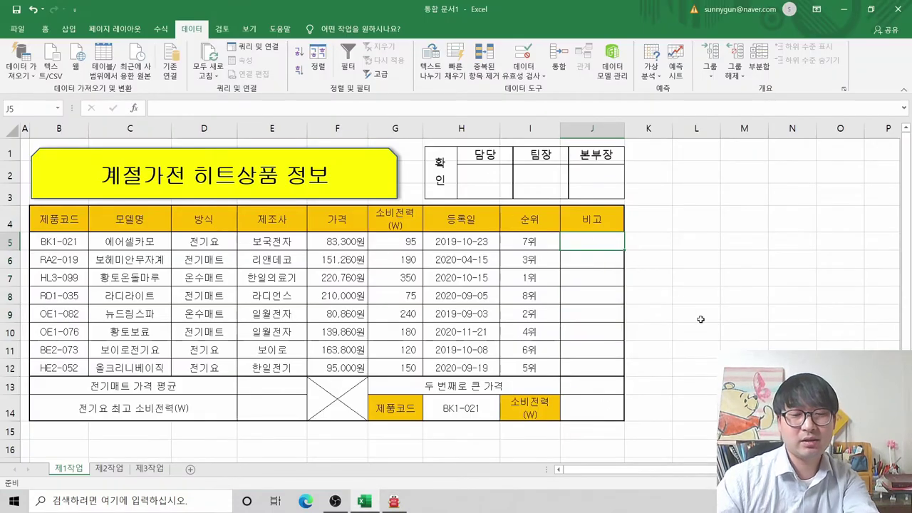
pyautogui.write('=ㅑ')
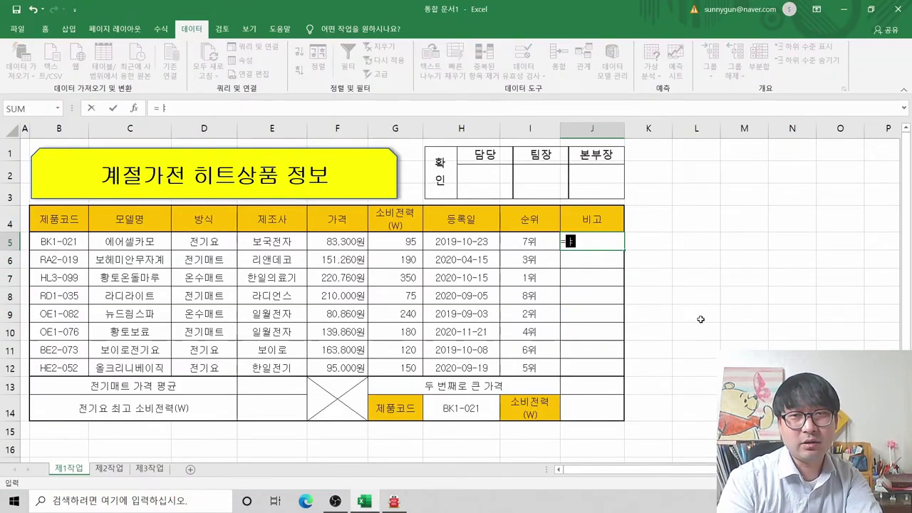
pyautogui.write('if')
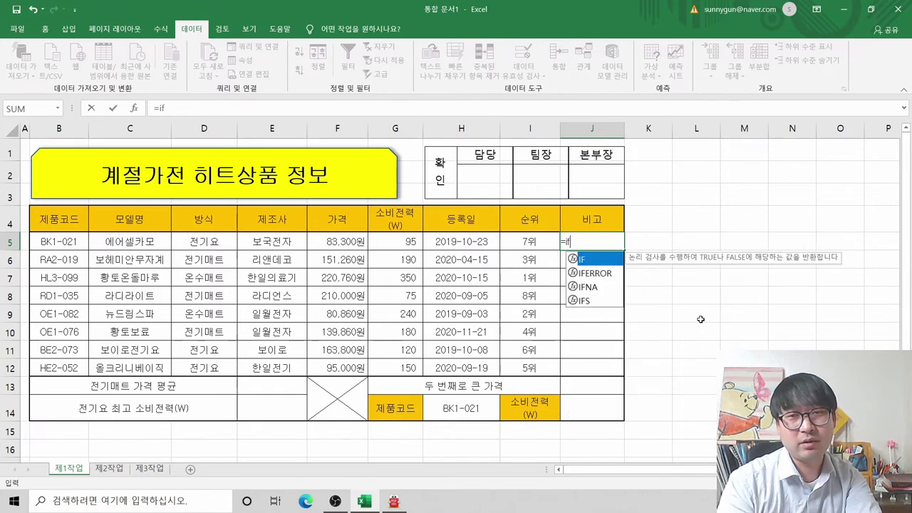
pyautogui.doubleClick(591, 261)
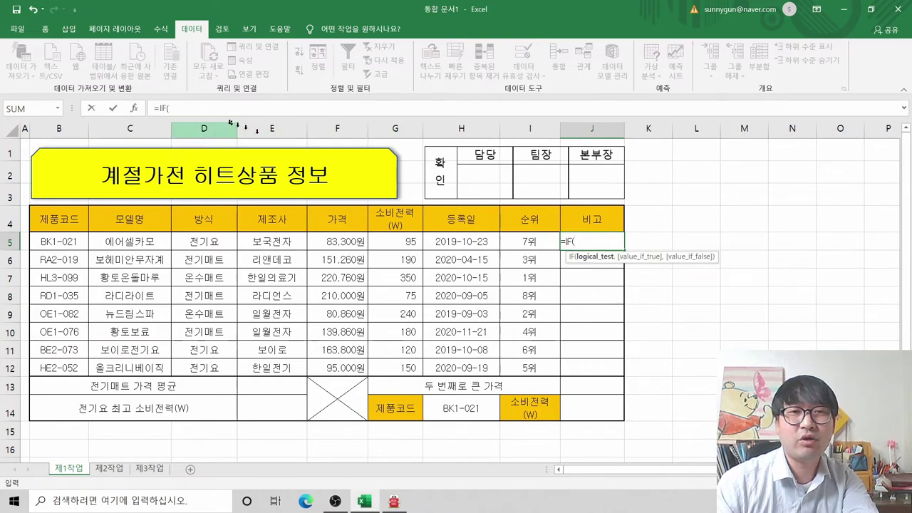
pyautogui.click(131, 114)
pyautogui.click(133, 114)
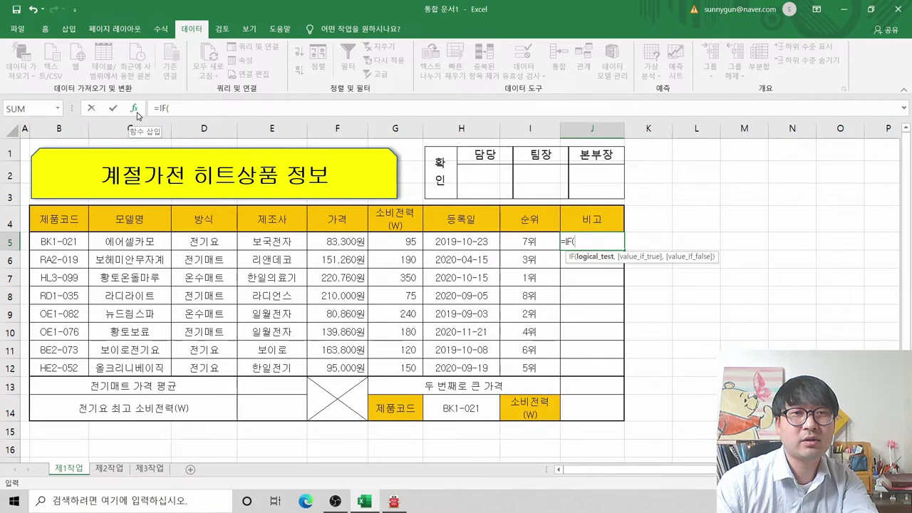
pyautogui.moveTo(550, 285); pyautogui.dragTo(290, 111)
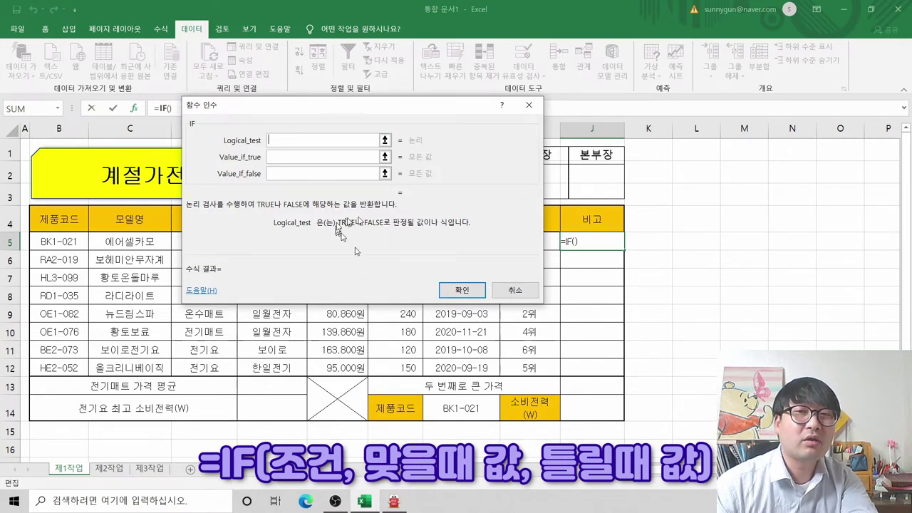
pyautogui.moveTo(446, 230); pyautogui.dragTo(657, 239)
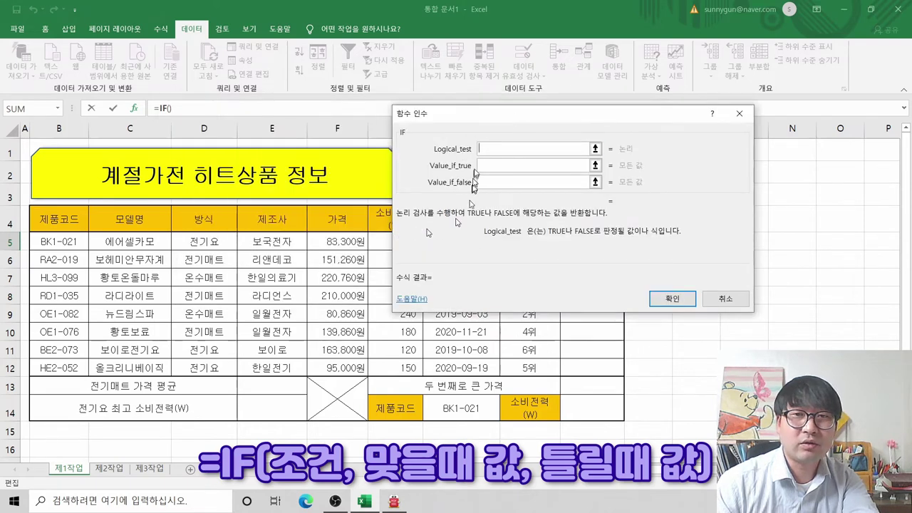
# Try the IF function with 1+1=3 as the logical test, 1 as the true value and 2 as the false value
pyautogui.click(482, 149)
pyautogui.write('1+')
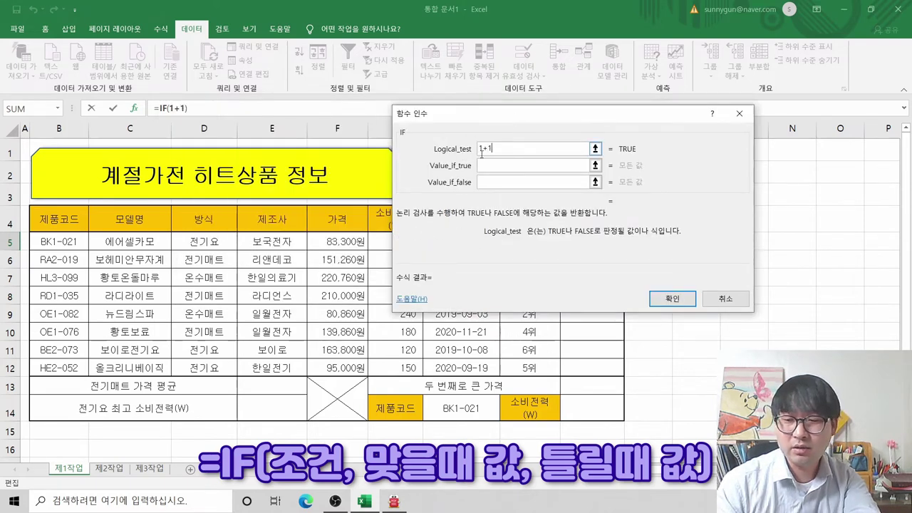
pyautogui.write('1=2')
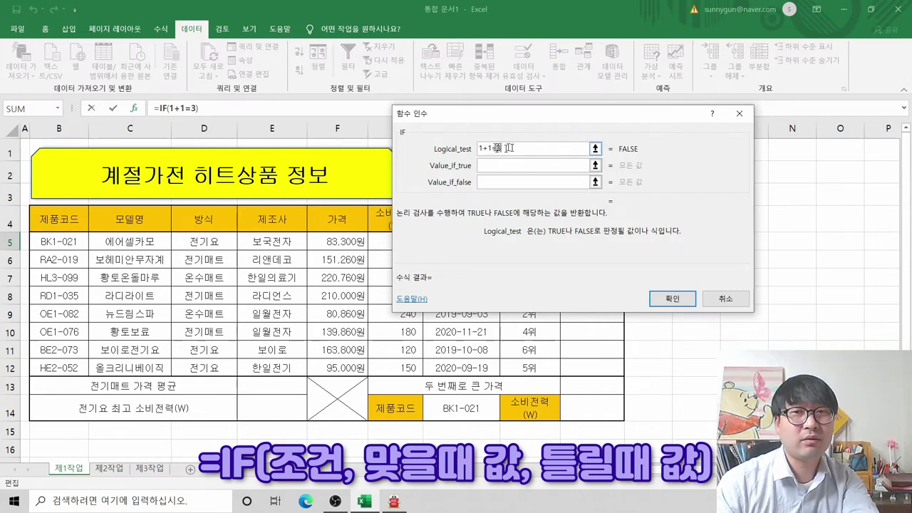
pyautogui.click(491, 170)
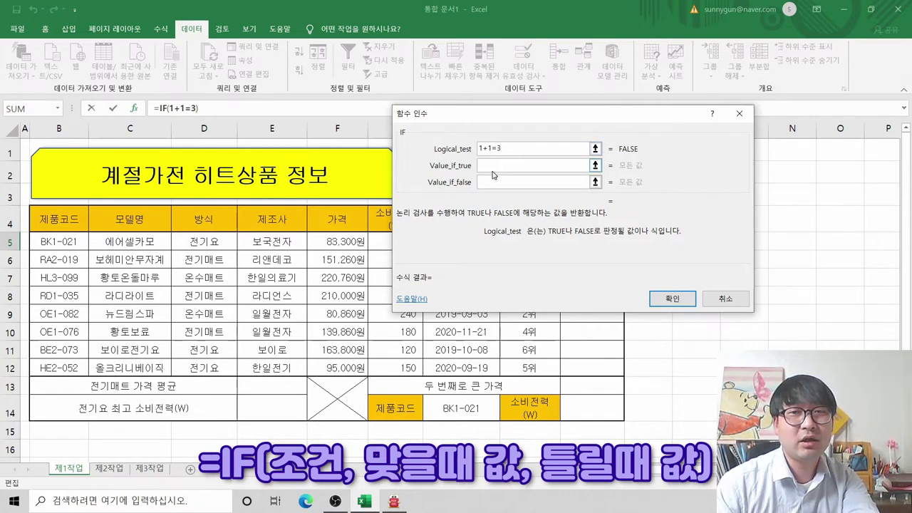
pyautogui.click(496, 169)
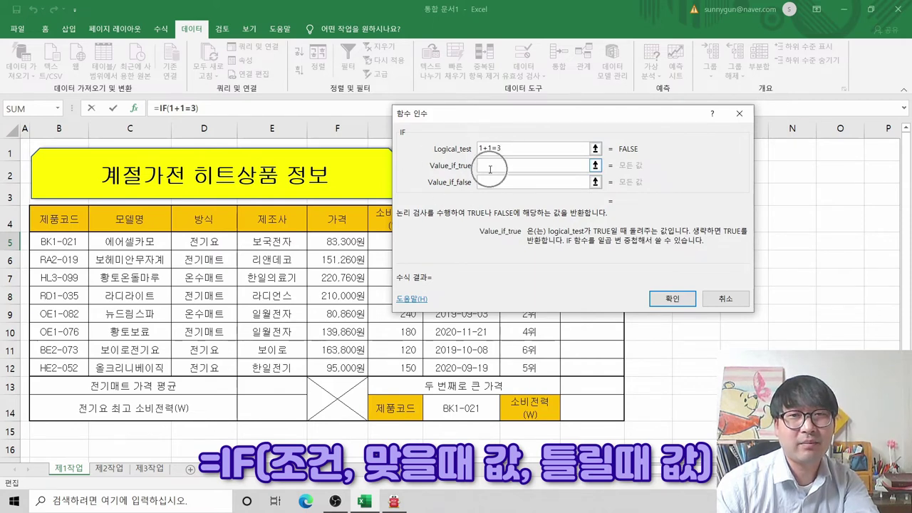
pyautogui.write('1')
pyautogui.press('Tab')
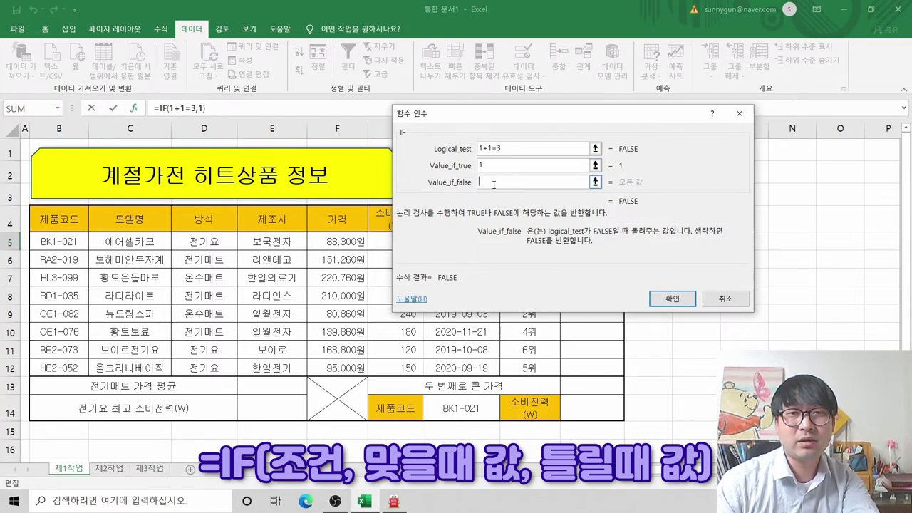
pyautogui.write('2')
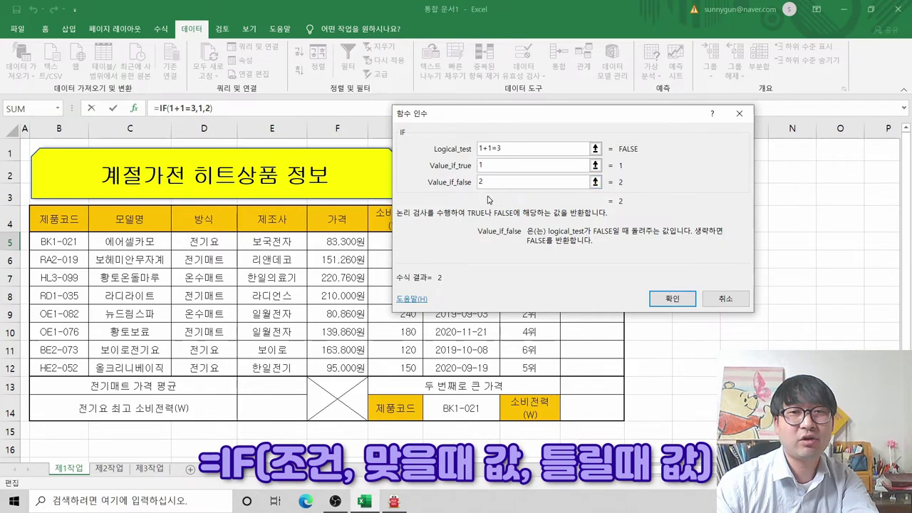
# Change the trial IF test to 1+1=2 and discard the formula in J5
pyautogui.moveTo(504, 149); pyautogui.dragTo(461, 149)
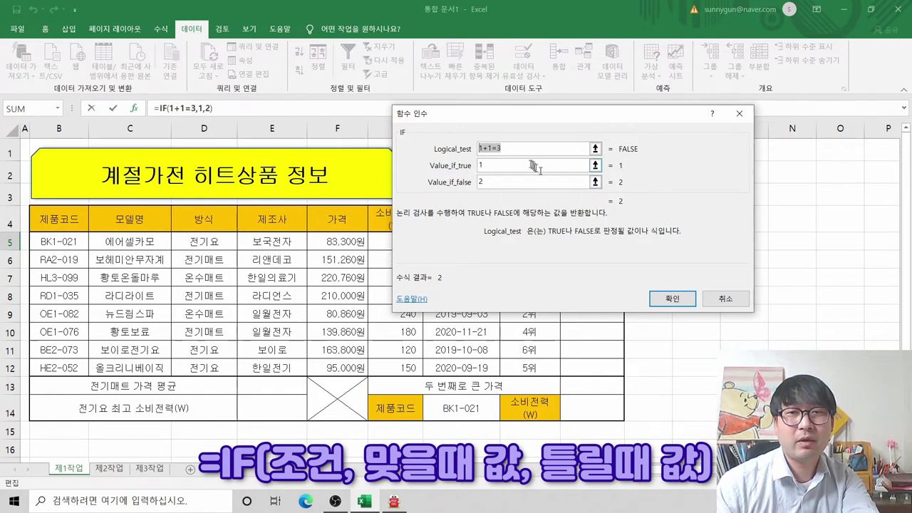
pyautogui.click(517, 148)
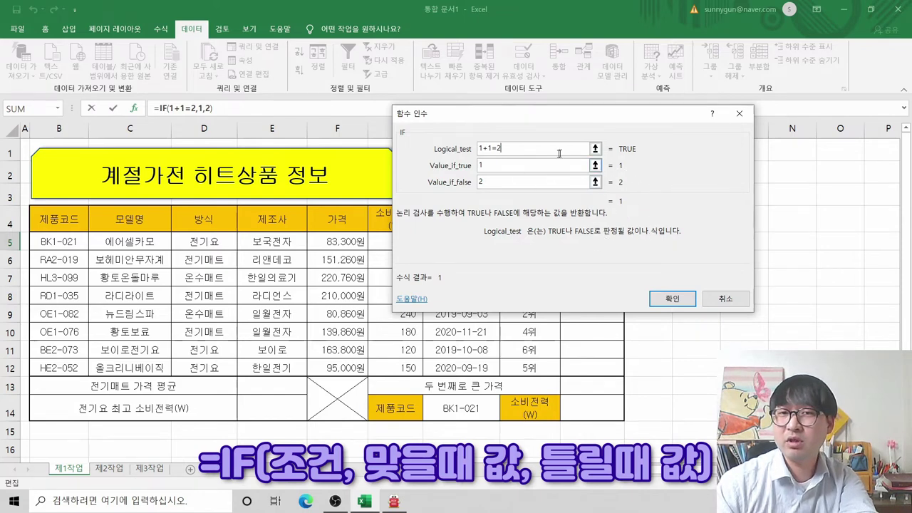
pyautogui.click(726, 299)
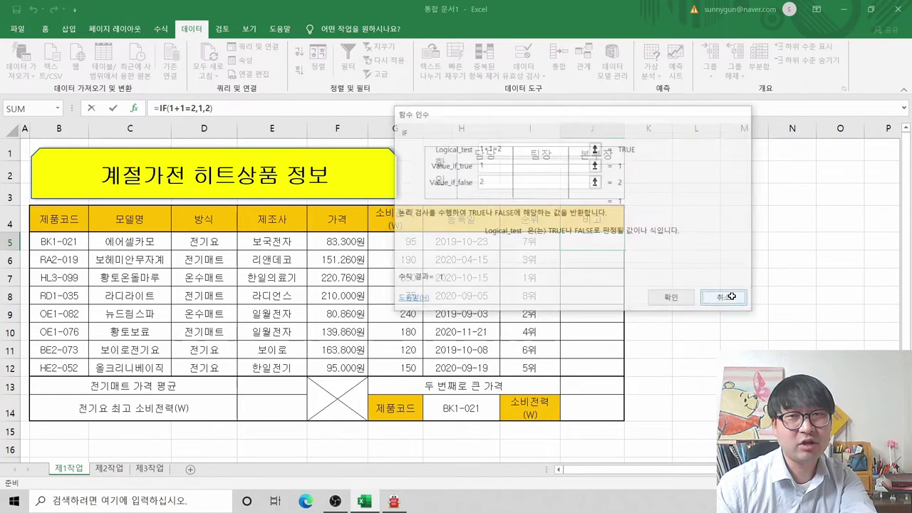
# Recheck task (2) in the exam PDF and start a MID formula in J5 with B5 as its text argument
pyautogui.hotkey('alt', 'Tab')
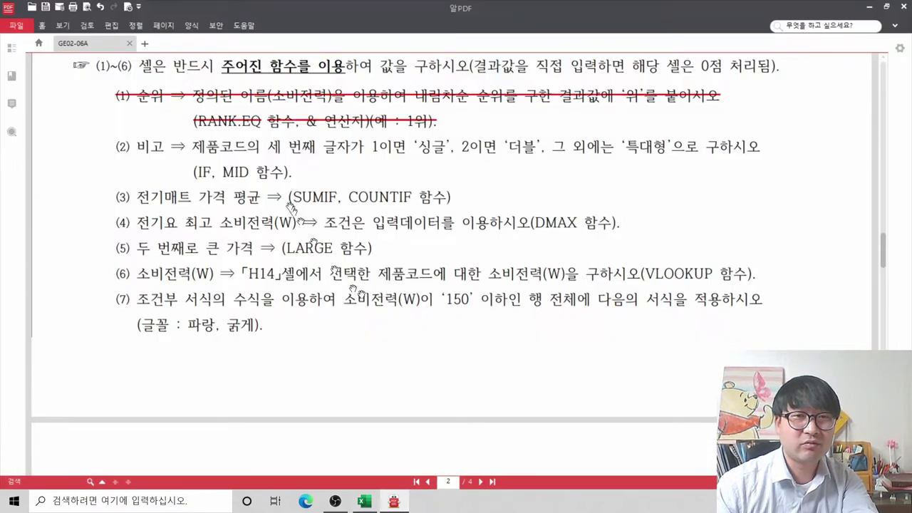
pyautogui.hotkey('alt', 'Tab')
pyautogui.write('=')
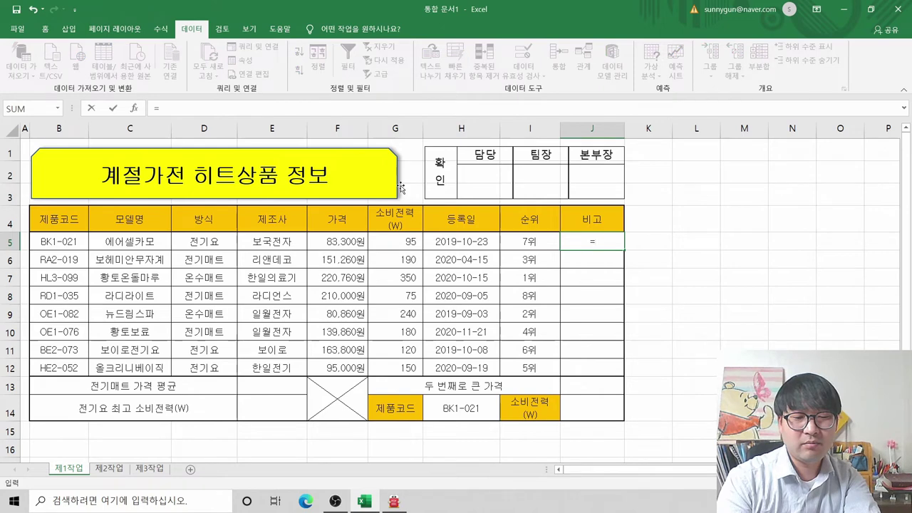
pyautogui.write('mid')
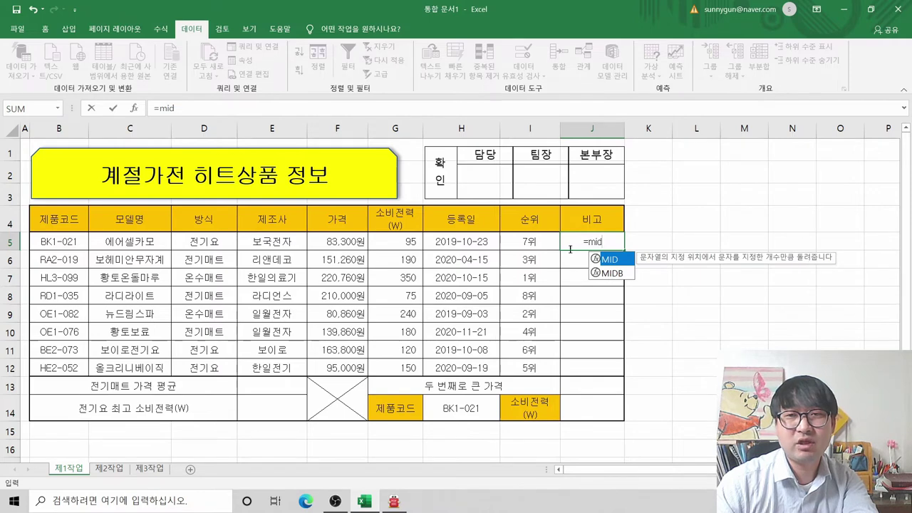
pyautogui.doubleClick(613, 259)
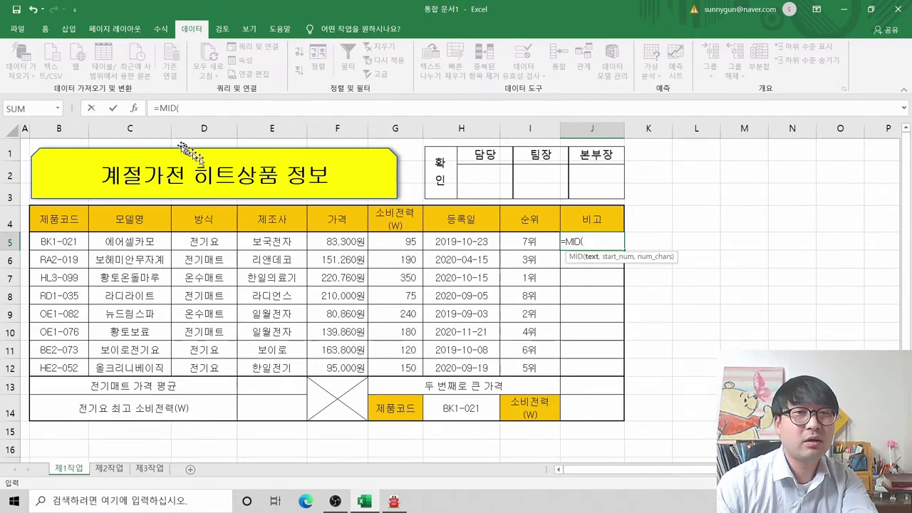
pyautogui.click(136, 109)
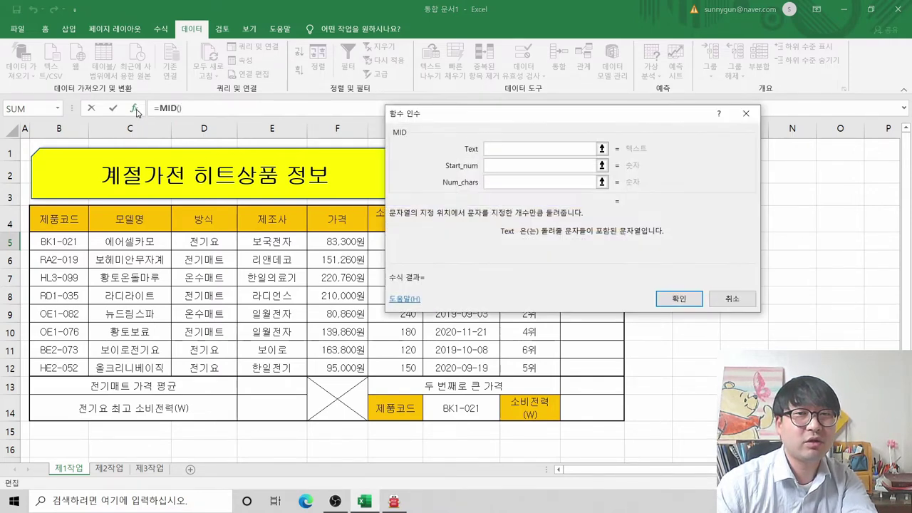
pyautogui.moveTo(470, 113); pyautogui.dragTo(311, 172)
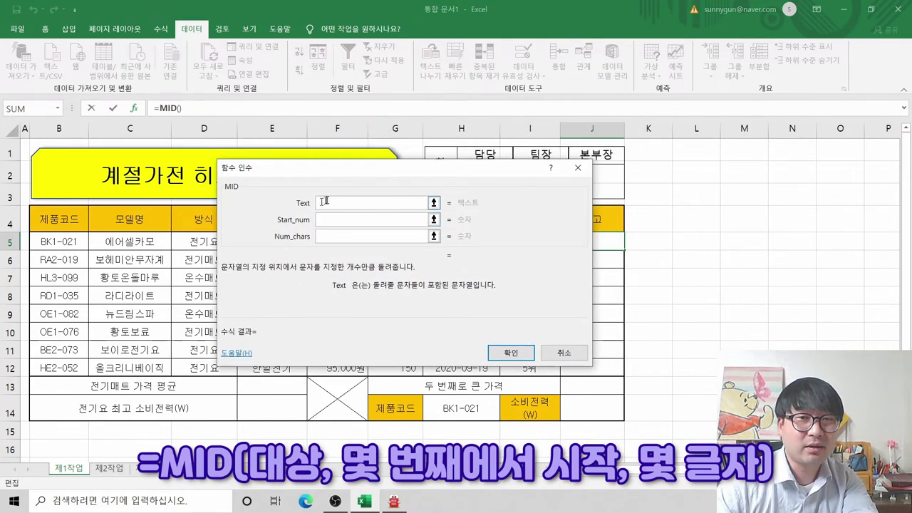
pyautogui.click(56, 242)
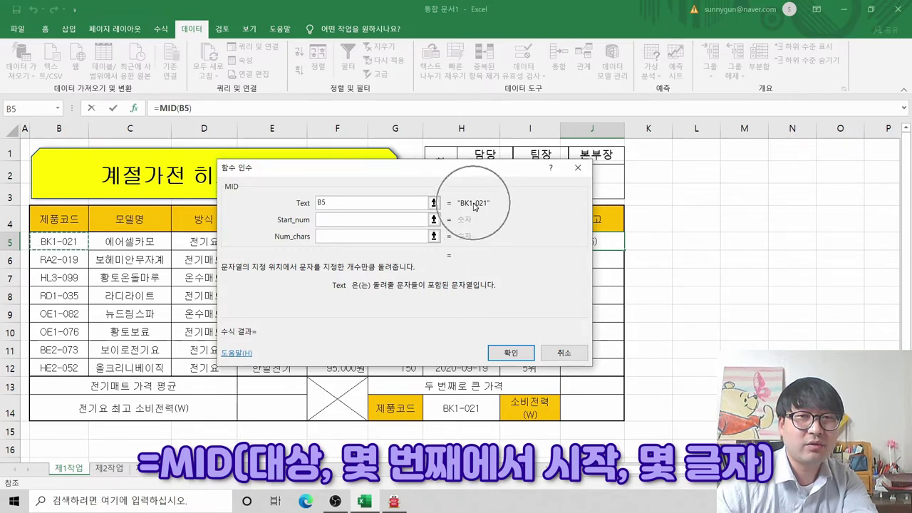
# Set the MID arguments to start at character 3 and return 1 character
pyautogui.click(347, 219)
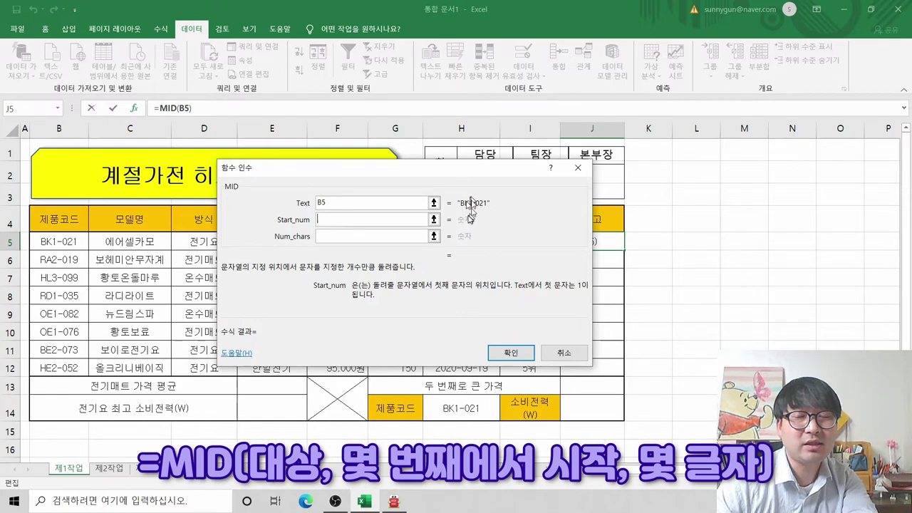
pyautogui.write('3')
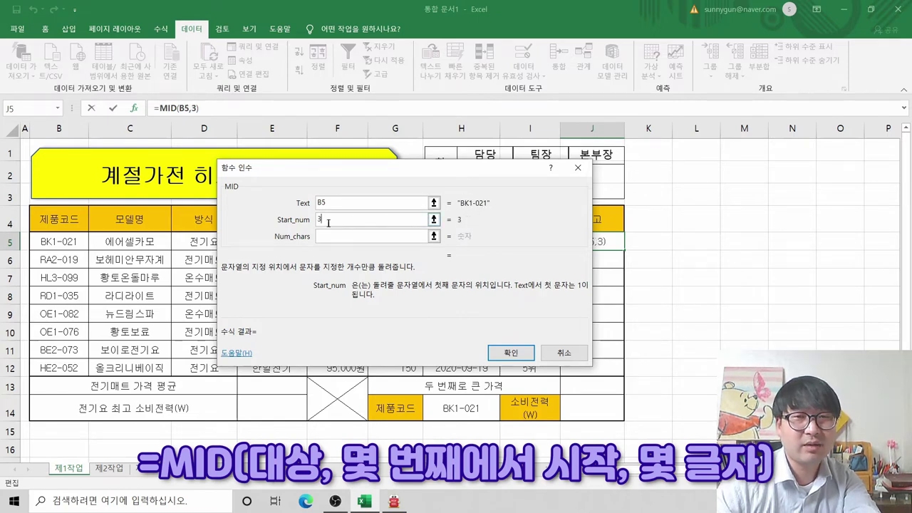
pyautogui.click(339, 236)
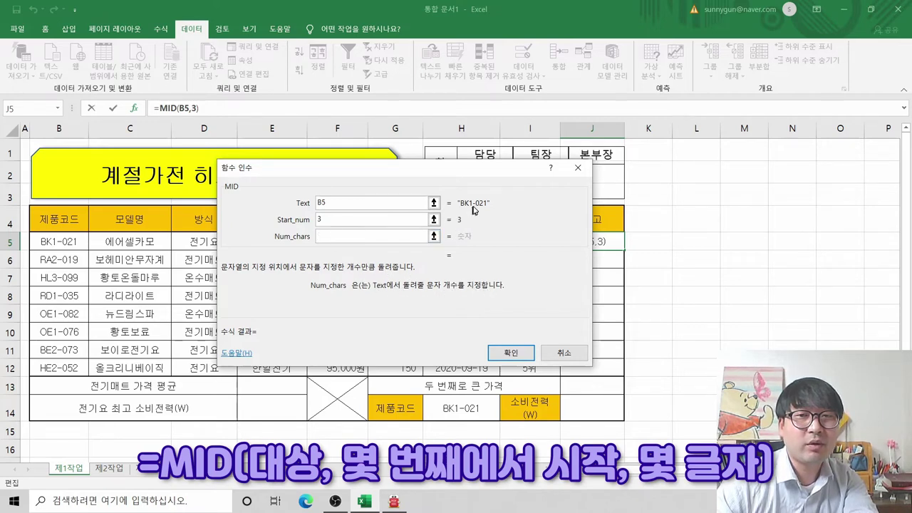
pyautogui.write('1')
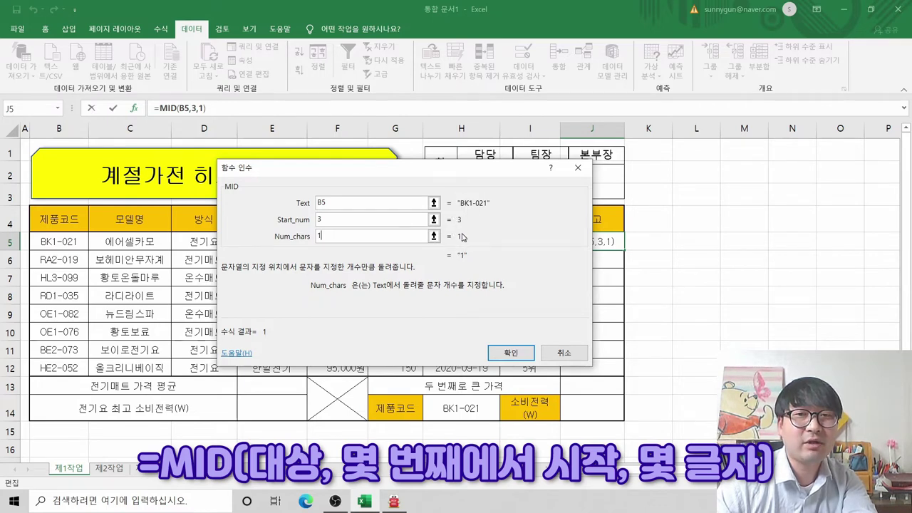
# Try returning 2 and 3 characters in the MID function, keeping the start at character 3
pyautogui.moveTo(349, 238); pyautogui.dragTo(279, 241)
pyautogui.write('2')
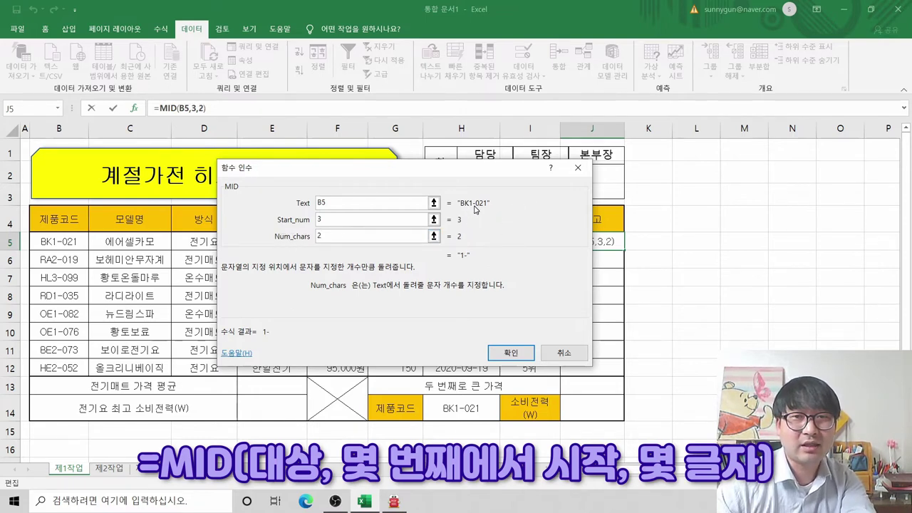
pyautogui.moveTo(323, 235); pyautogui.dragTo(279, 238)
pyautogui.write('3')
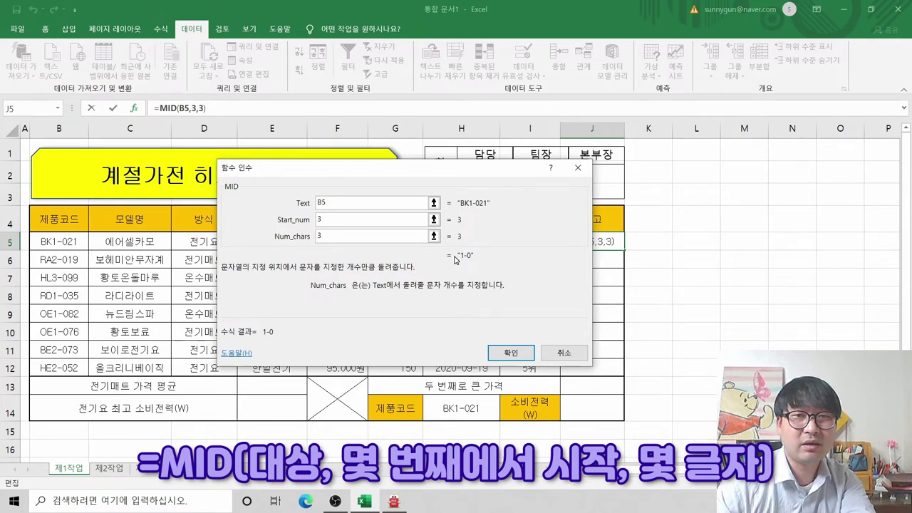
# Clear the MID character count and try start positions 4 and 5
pyautogui.press('BackSpace')
pyautogui.click(329, 220)
pyautogui.press('BackSpace')
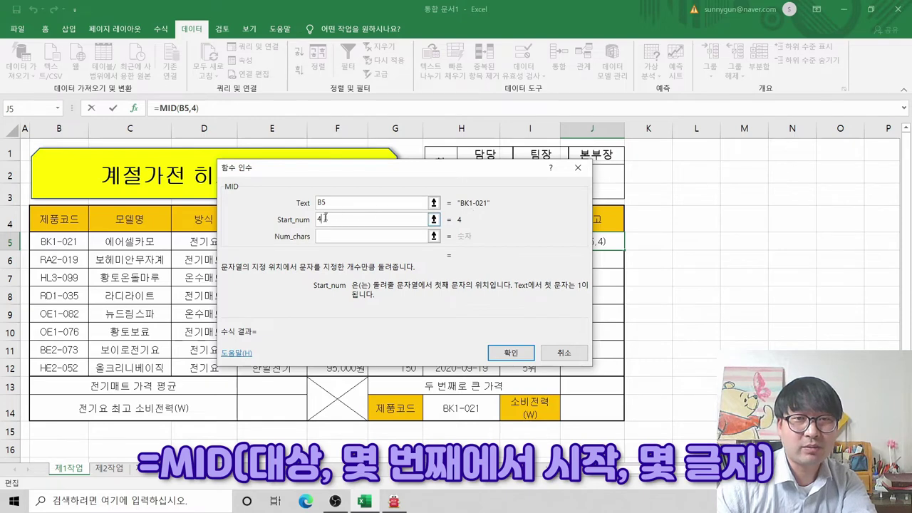
pyautogui.press('BackSpace')
pyautogui.write('5')
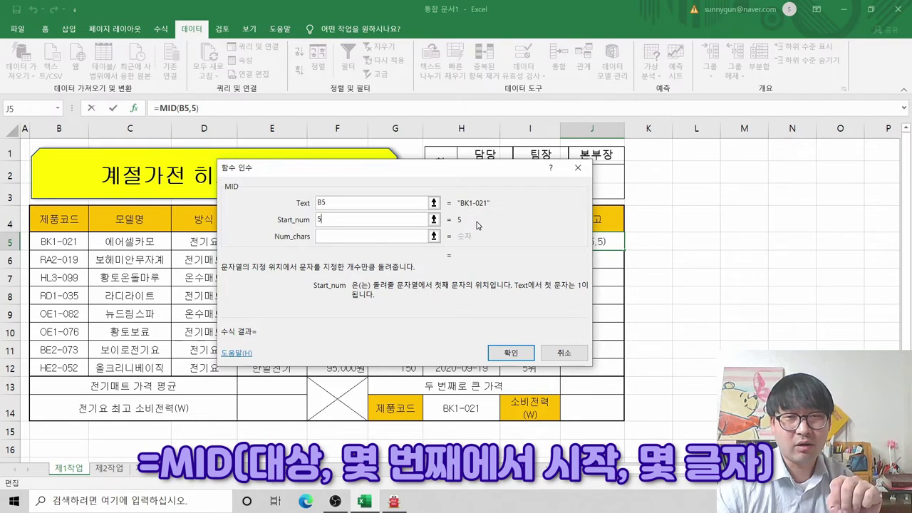
# Try returning 1, 2 and 3 characters from position 5, and clear both the character count and start position
pyautogui.click(363, 239)
pyautogui.write('1')
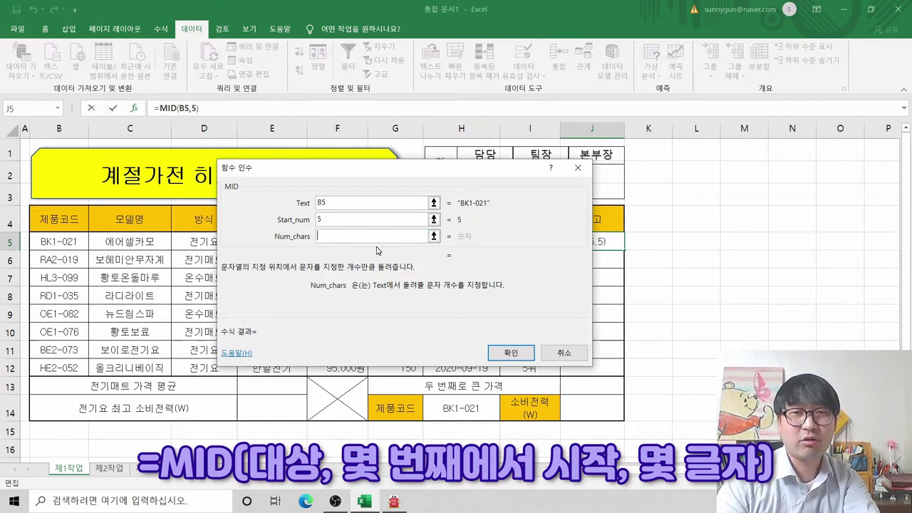
pyautogui.write('2')
pyautogui.press('BackSpace')
pyautogui.write('3')
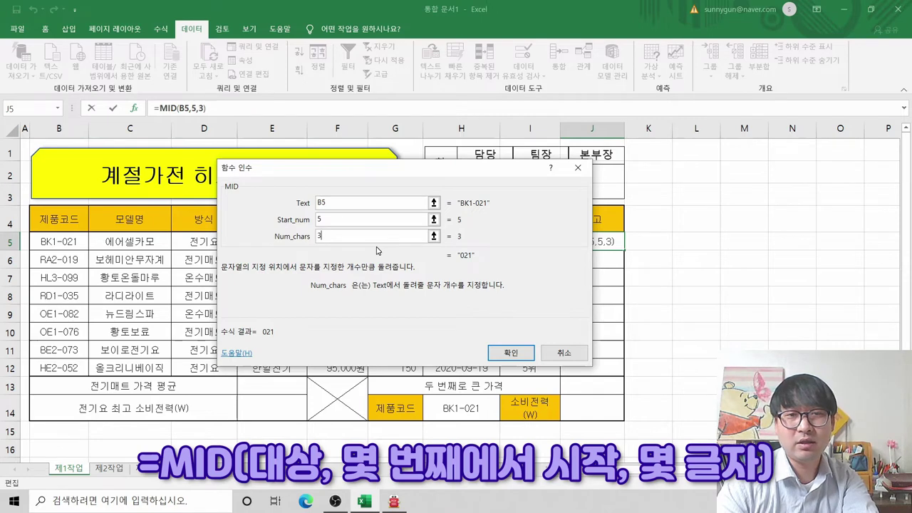
pyautogui.press('BackSpace')
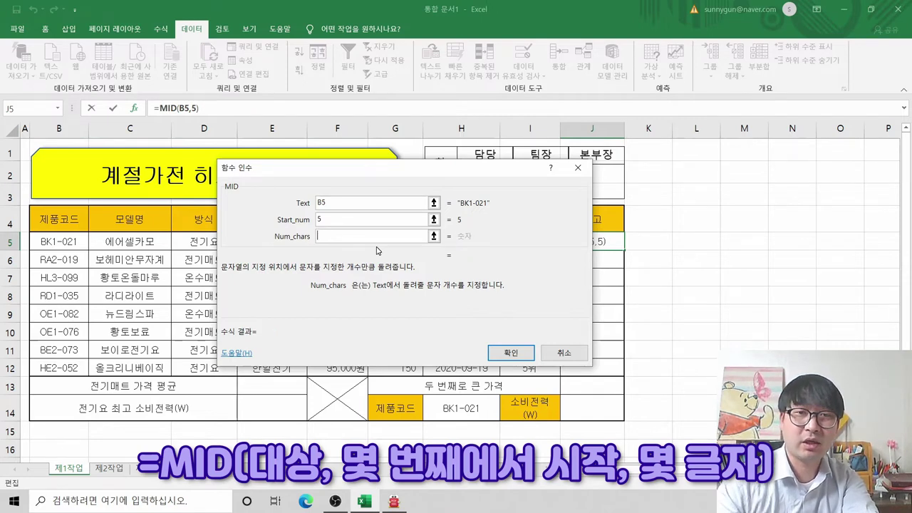
pyautogui.click(361, 223)
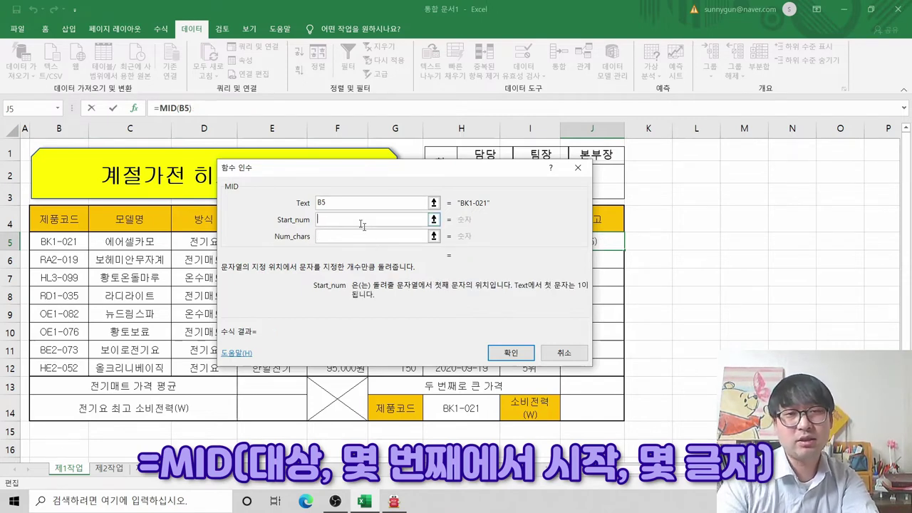
# Set the MID arguments to start at character 3 and return 1 character, and cancel the trial formula in J5
pyautogui.write('3')
pyautogui.click(343, 238)
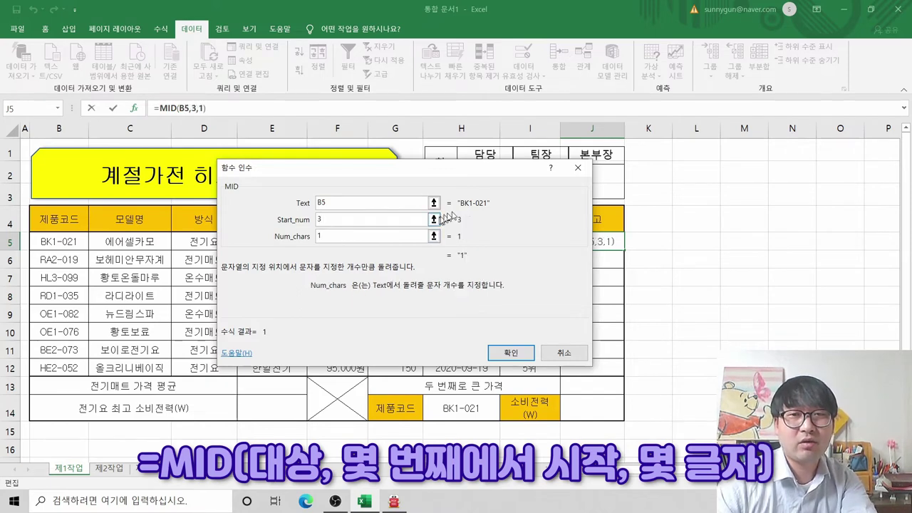
pyautogui.click(475, 211)
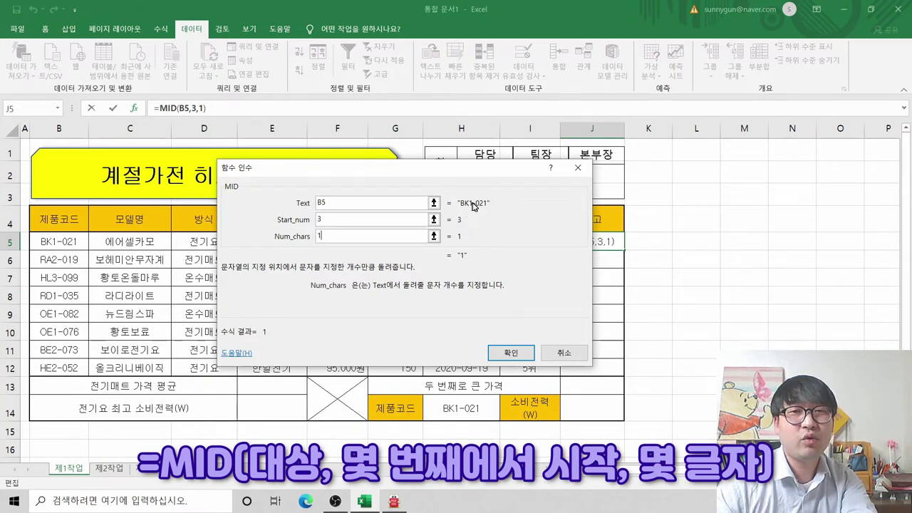
pyautogui.click(474, 209)
pyautogui.click(474, 209)
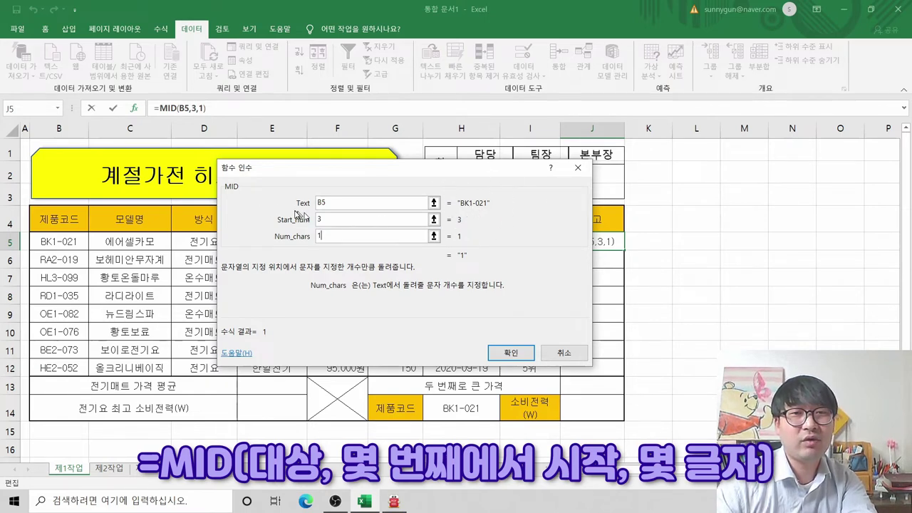
pyautogui.click(234, 195)
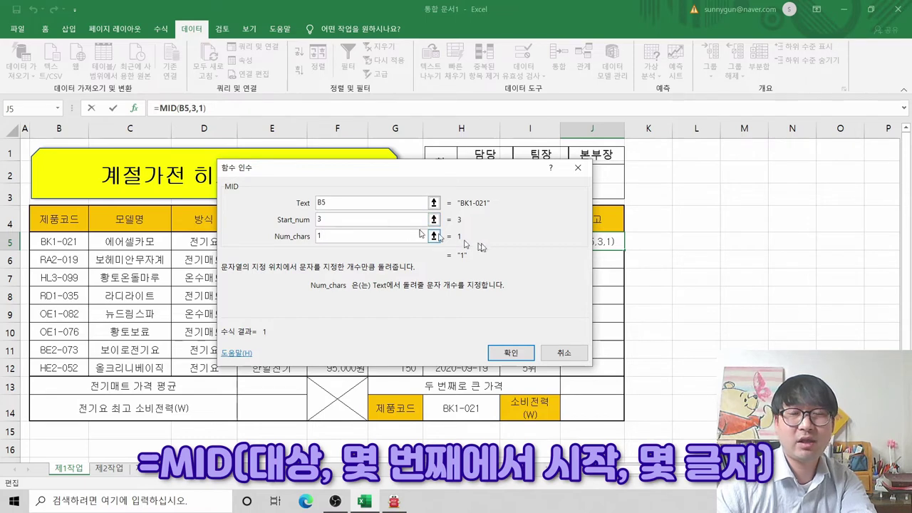
pyautogui.press('Escape')
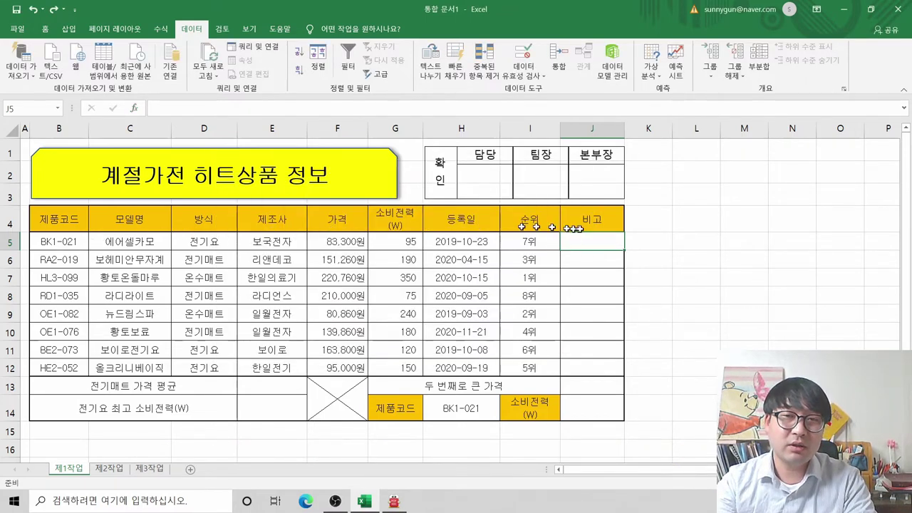
# Check task (2) in the exam PDF and start an IF formula in J5 with "mid(" as its logical test
pyautogui.hotkey('alt', 'Tab')
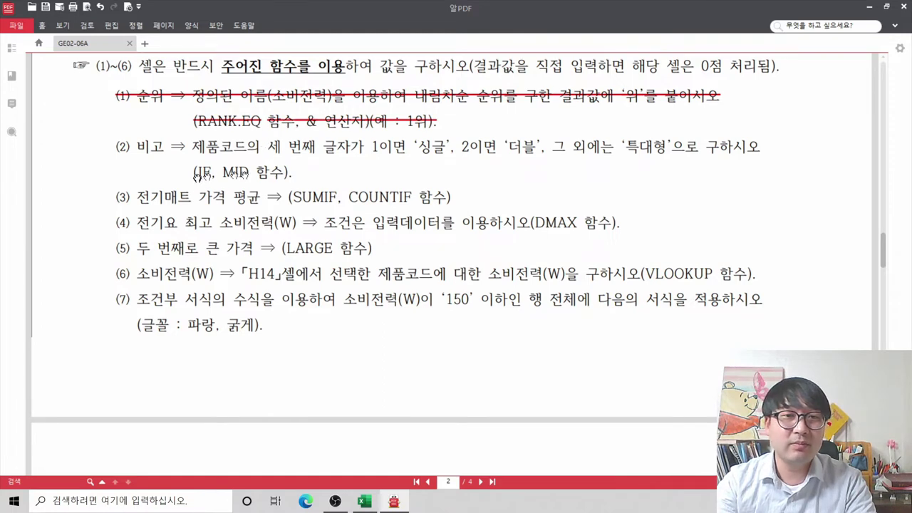
pyautogui.hotkey('alt', 'Tab')
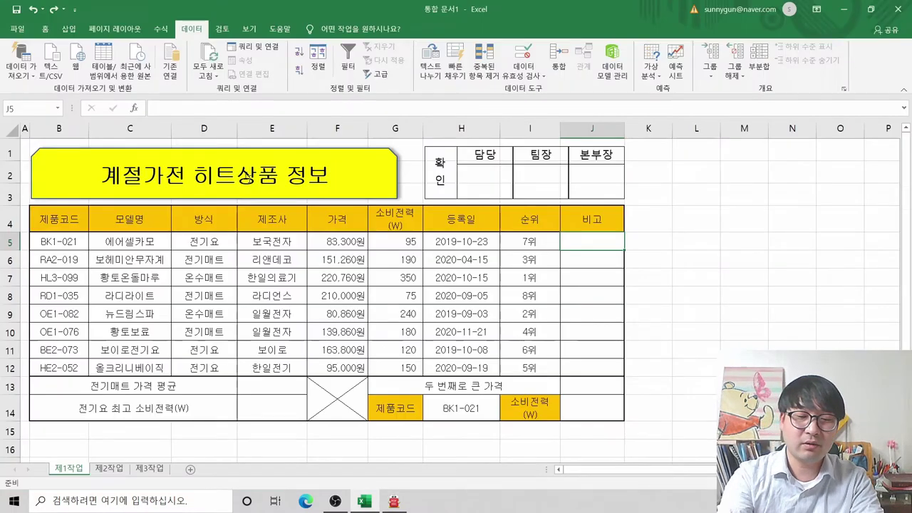
pyautogui.write('=if')
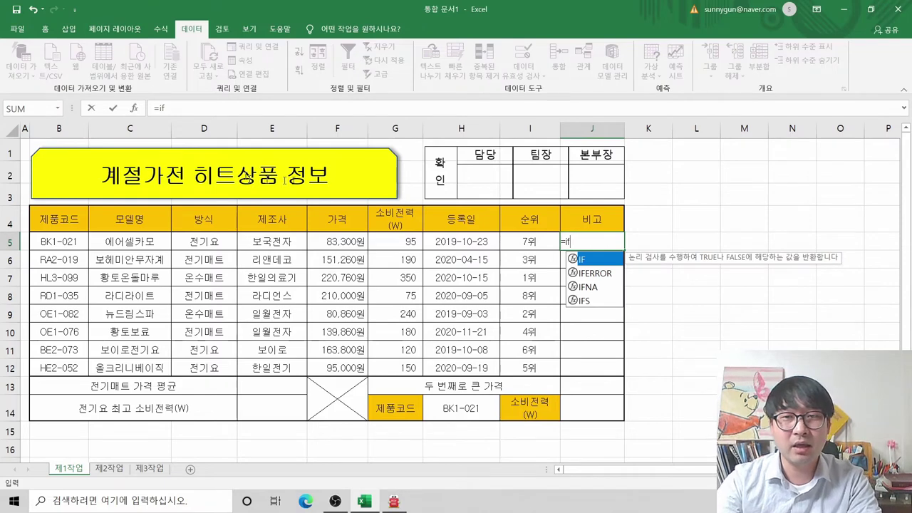
pyautogui.doubleClick(584, 260)
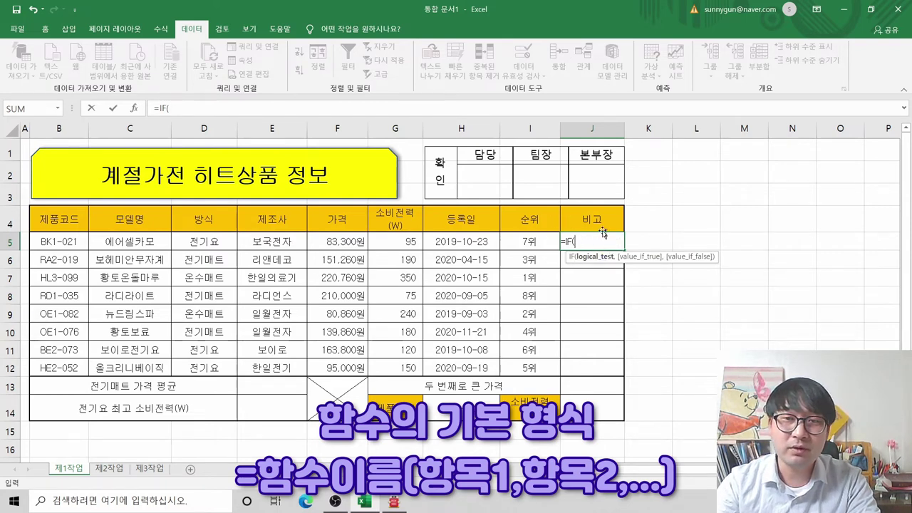
pyautogui.click(134, 108)
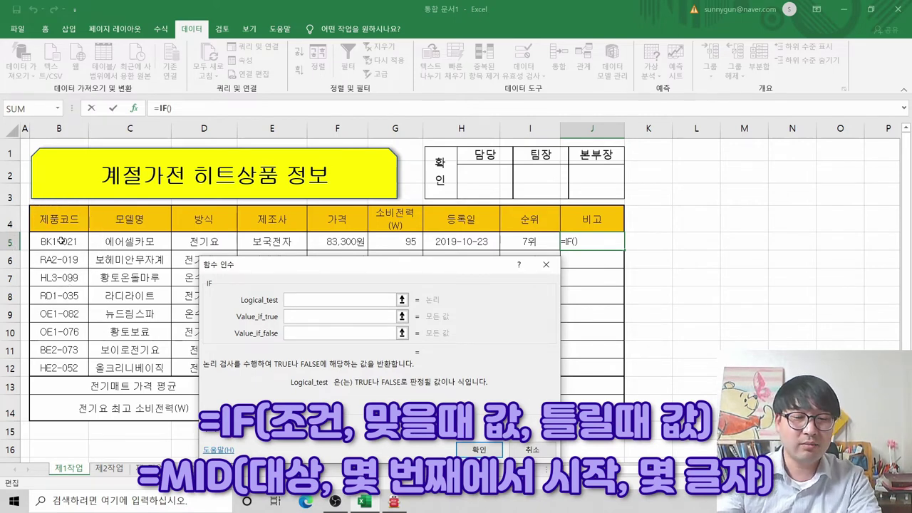
pyautogui.write('mid(')
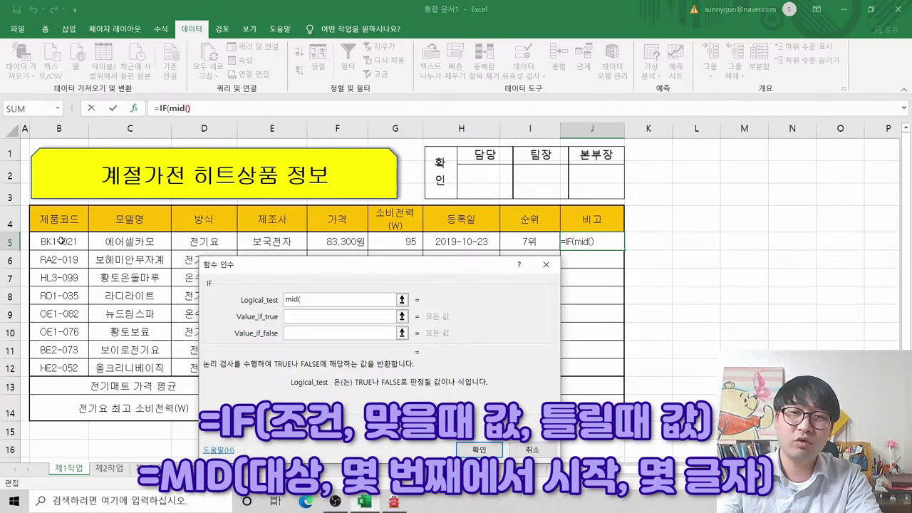
# Leave the IF arguments with the nested formula incomplete and open the function arguments of the nested MID in J5
pyautogui.click(479, 450)
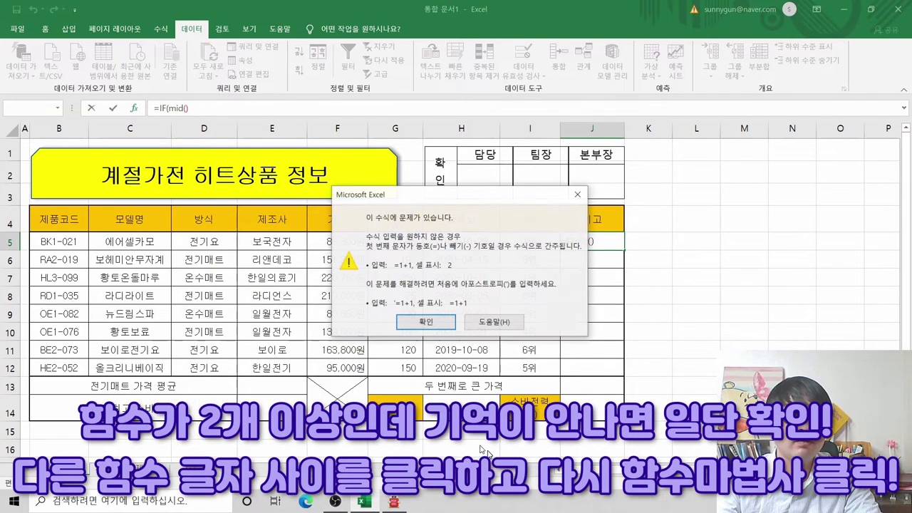
pyautogui.click(426, 322)
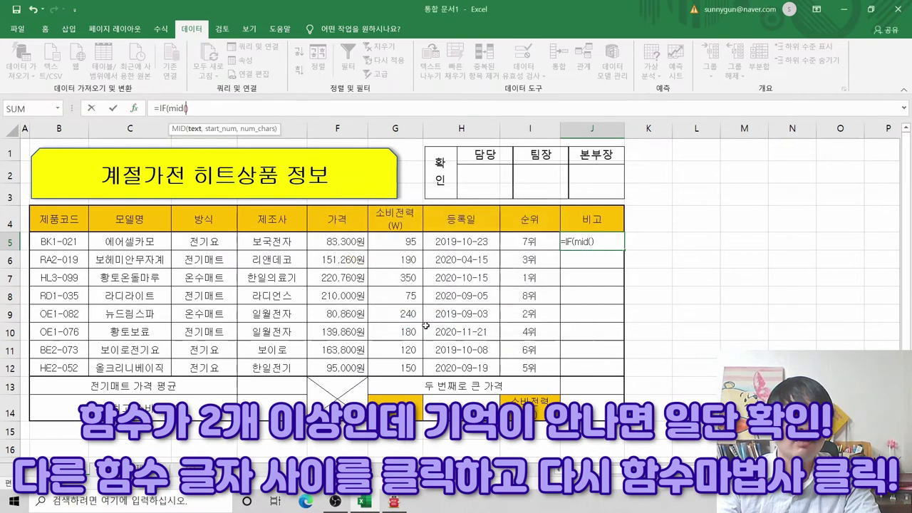
pyautogui.click(188, 112)
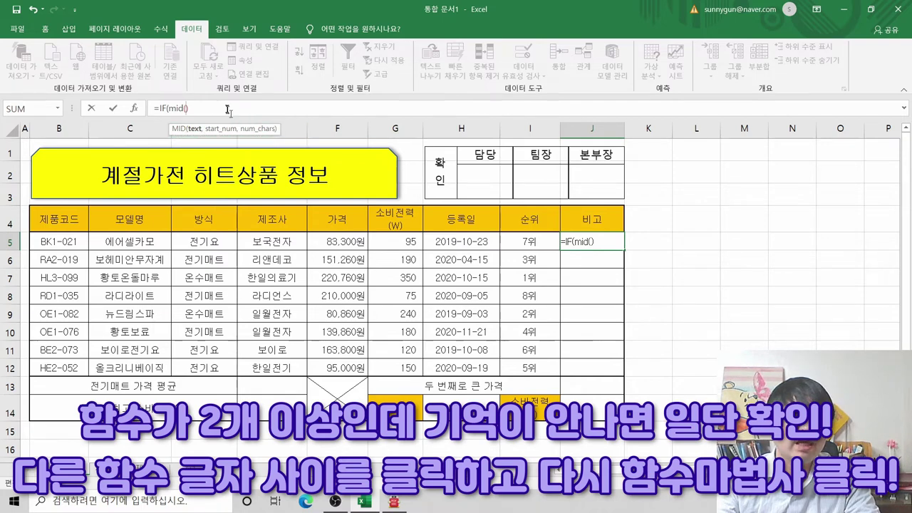
pyautogui.click(176, 109)
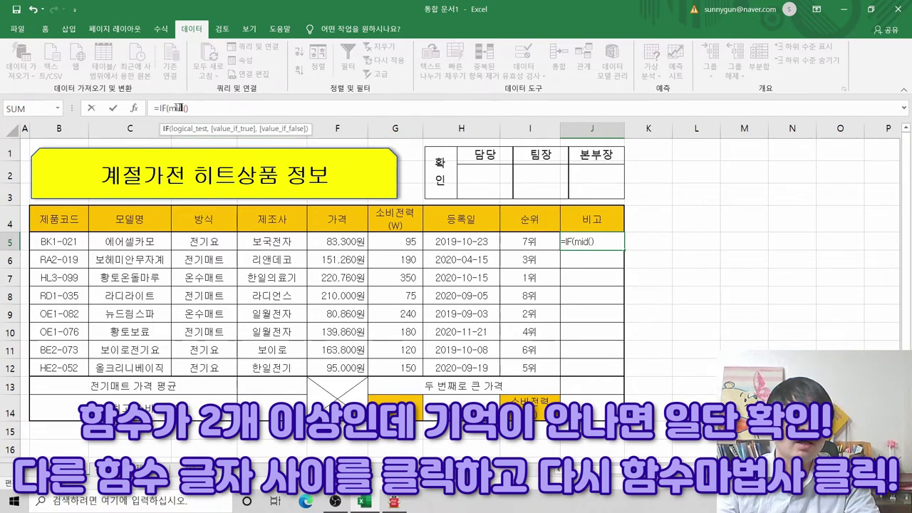
pyautogui.click(188, 108)
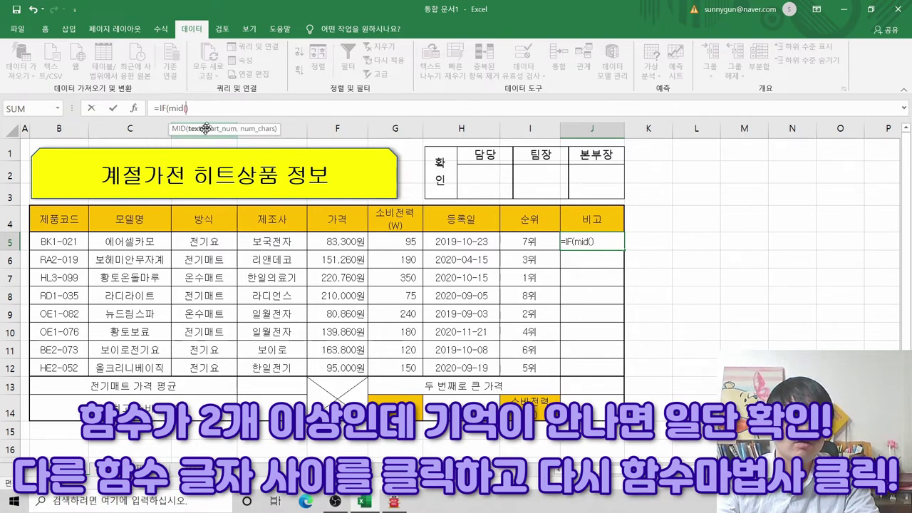
pyautogui.click(135, 109)
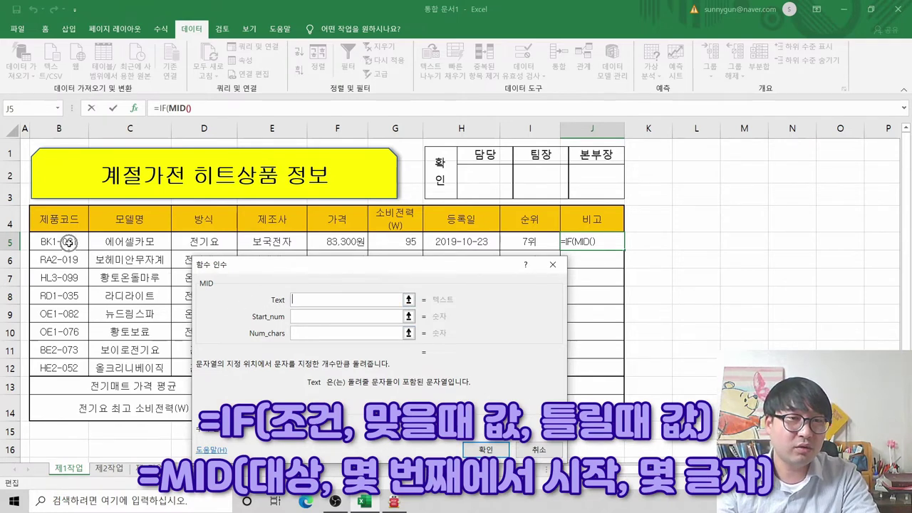
# Set the nested MID arguments to text B5, start position 3 and 1 character
pyautogui.click(69, 243)
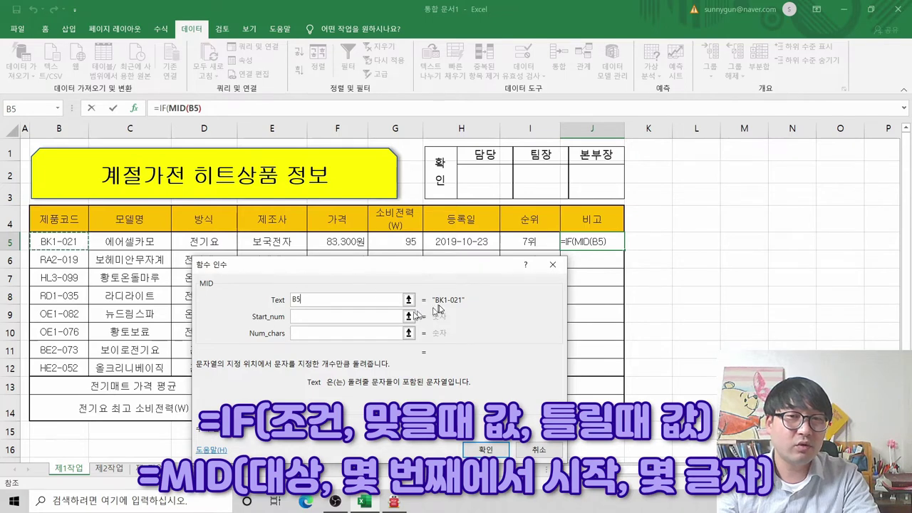
pyautogui.click(313, 318)
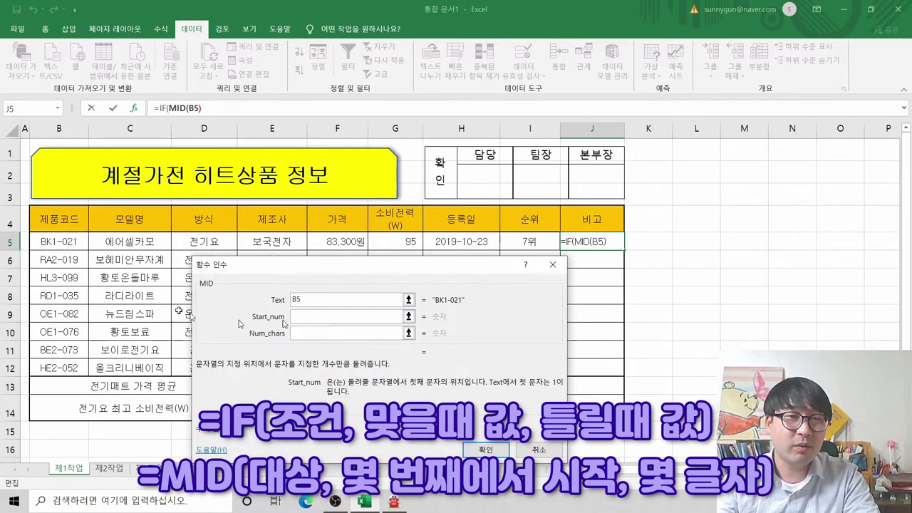
pyautogui.write('3')
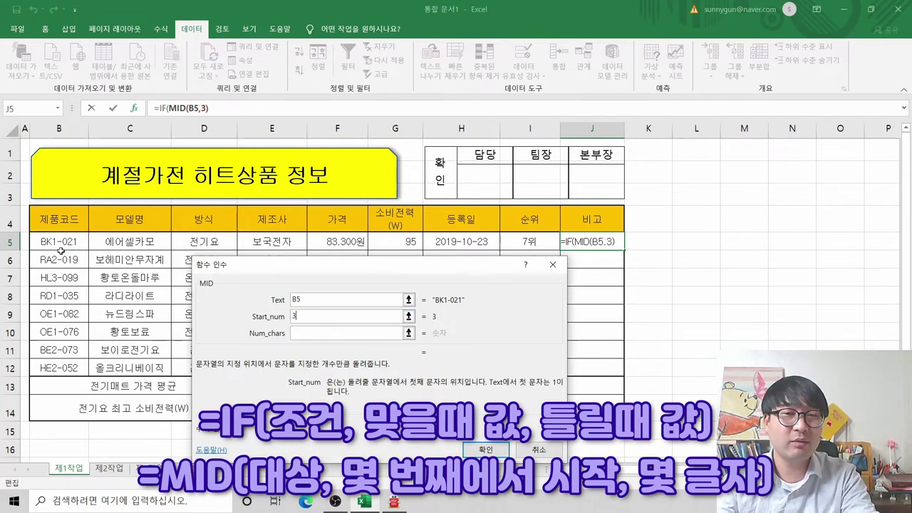
pyautogui.click(312, 337)
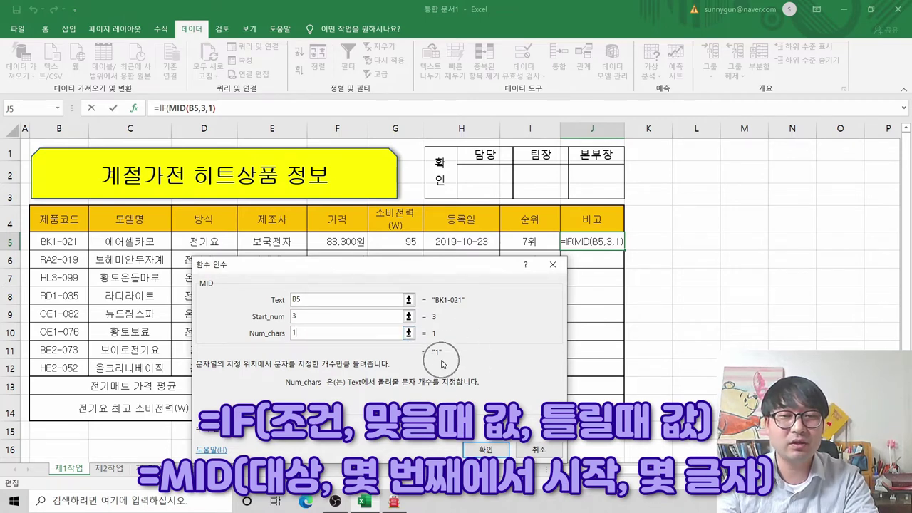
pyautogui.click(485, 450)
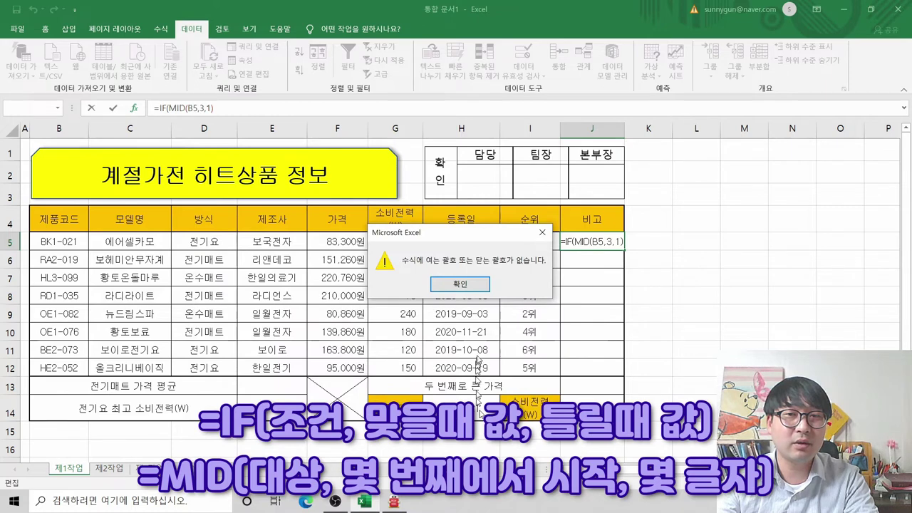
pyautogui.click(460, 285)
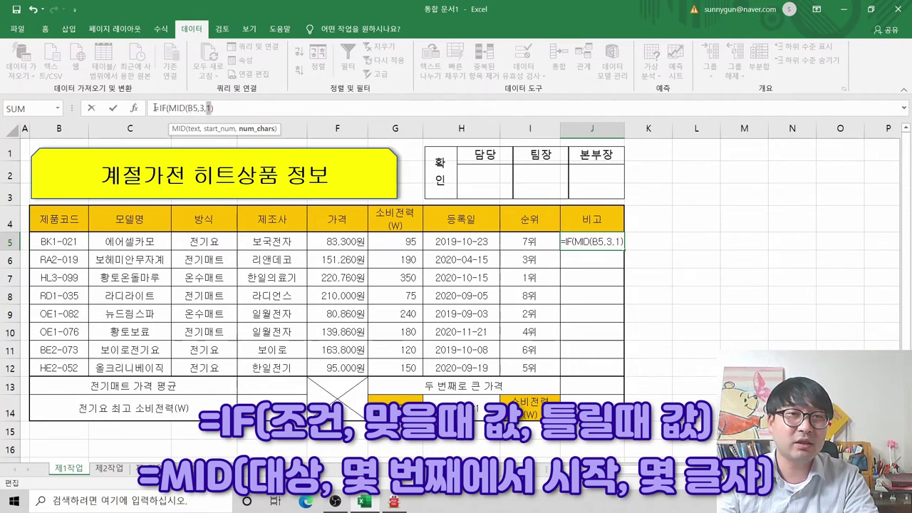
# Reopen the arguments of the outer IF function and complete its logical test as MID(B5,3,1)=1
pyautogui.click(159, 107)
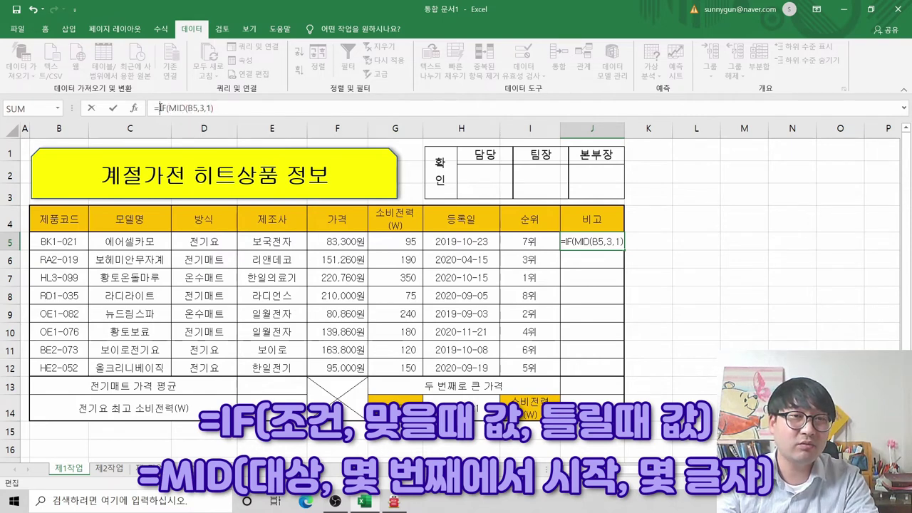
pyautogui.click(163, 107)
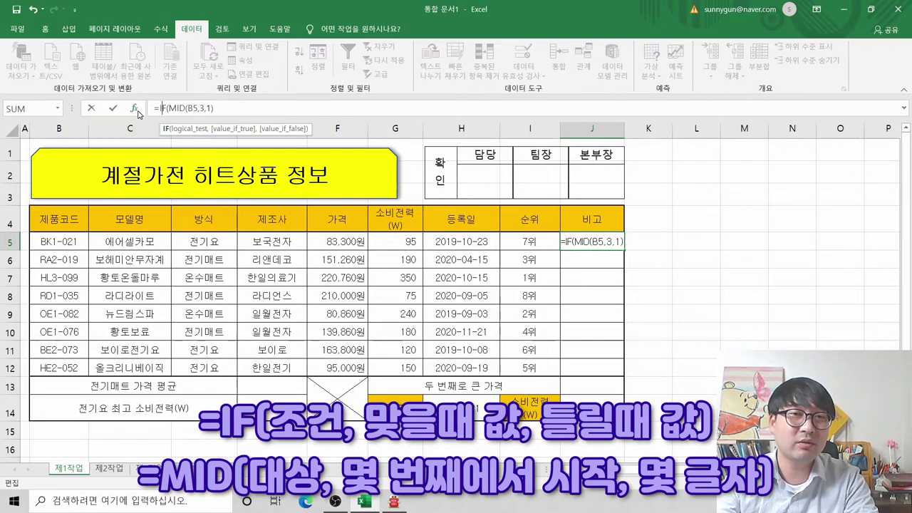
pyautogui.click(134, 107)
pyautogui.moveTo(325, 265); pyautogui.dragTo(275, 232)
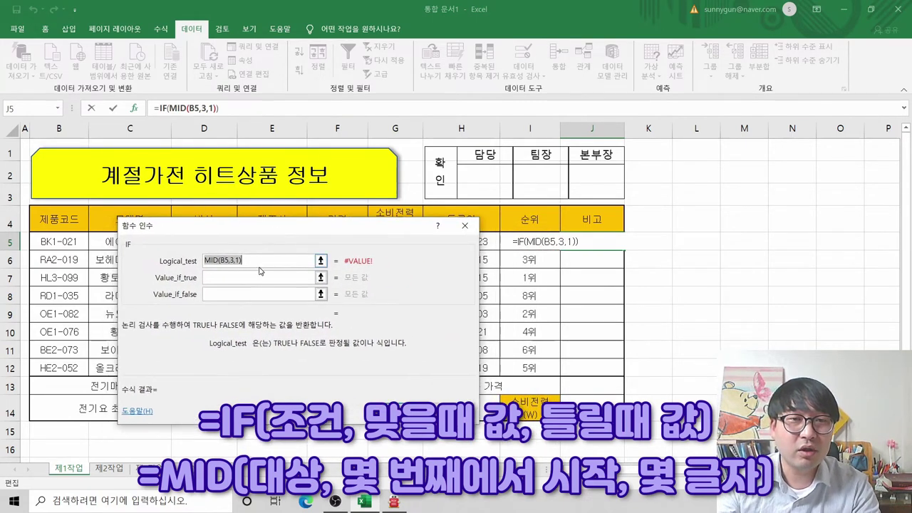
pyautogui.click(258, 260)
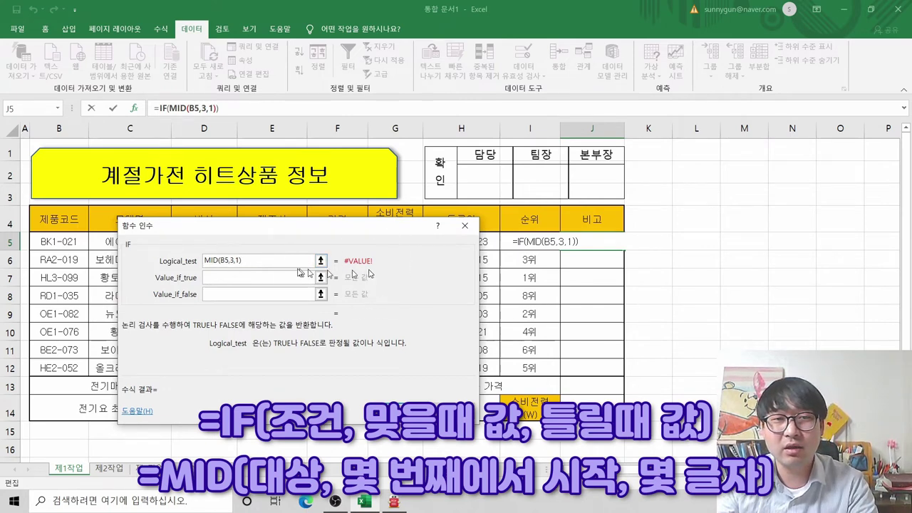
pyautogui.click(246, 260)
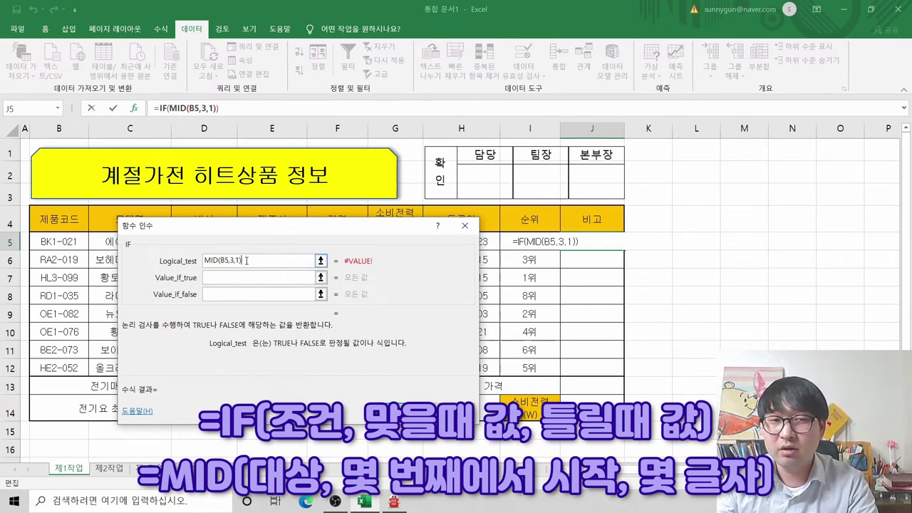
pyautogui.click(250, 260)
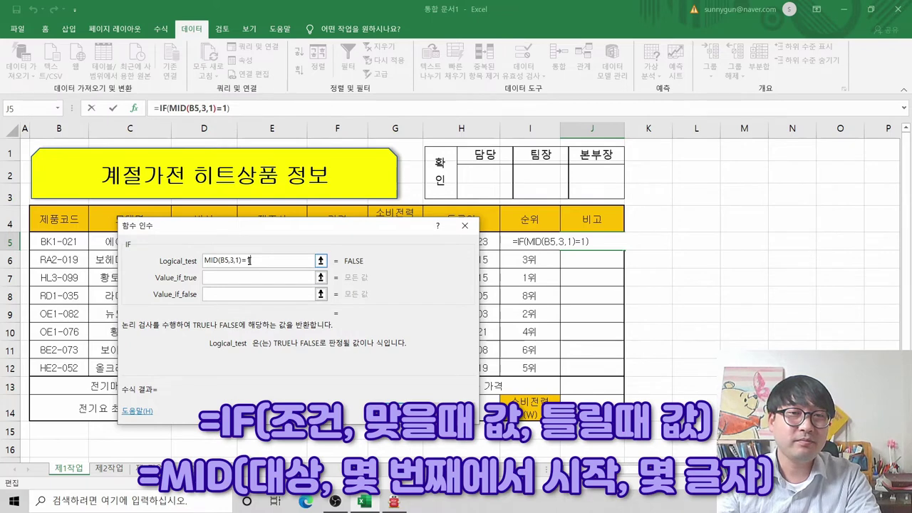
# Check the exam PDF for the wording and set the IF function's true value to "싱글"
pyautogui.click(232, 279)
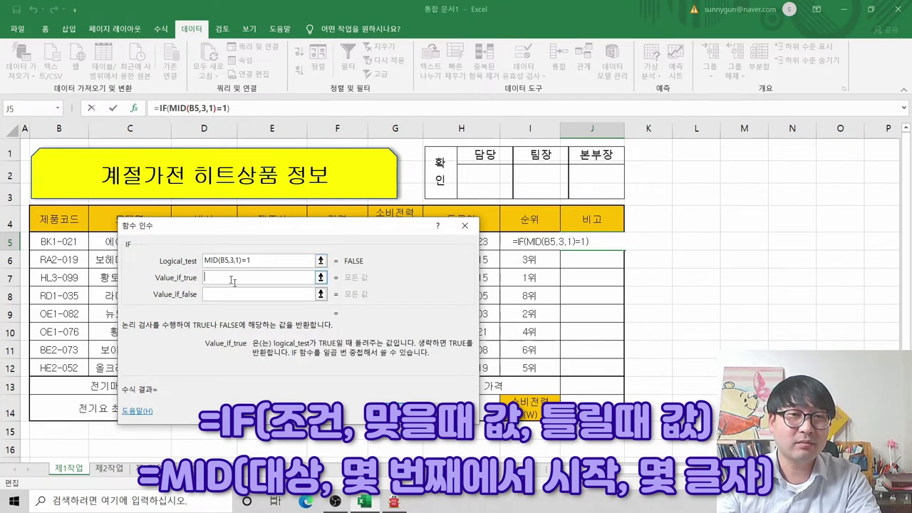
pyautogui.hotkey('alt', 'Tab')
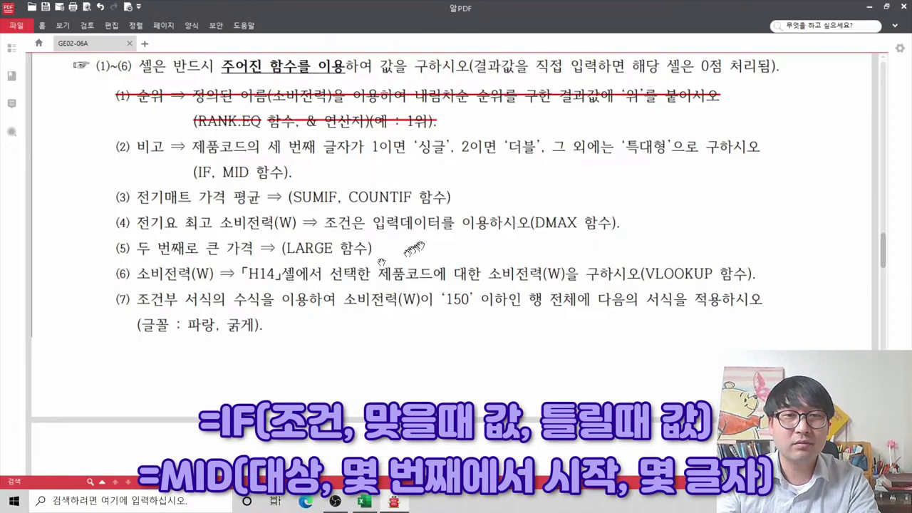
pyautogui.hotkey('alt', 'Tab')
pyautogui.write('싱글')
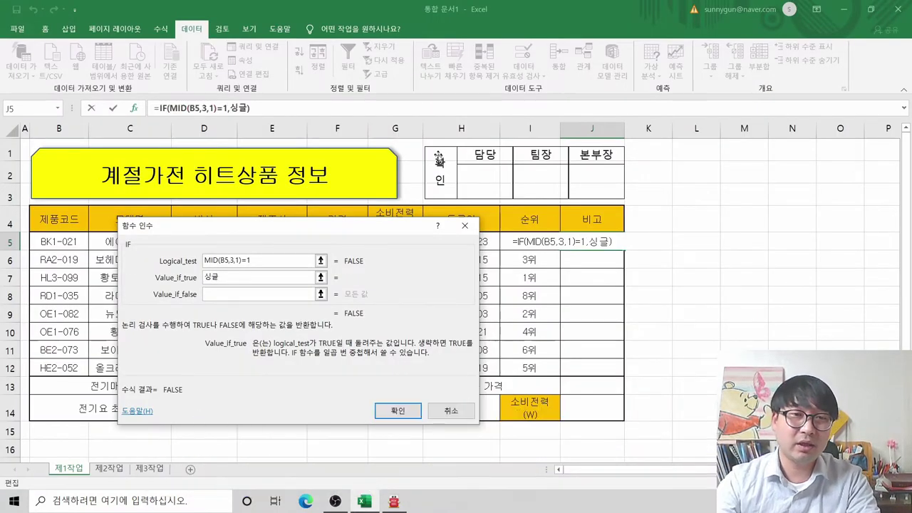
pyautogui.click(225, 294)
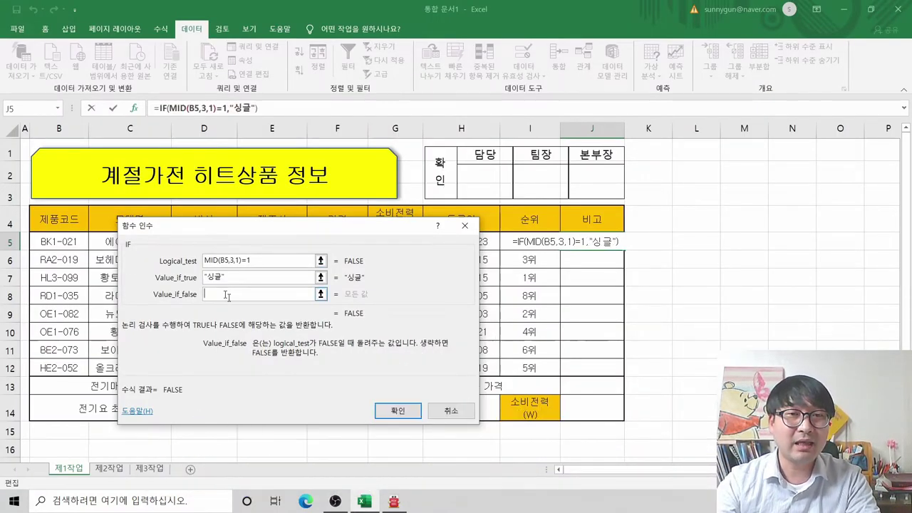
# Check the exam PDF's task (2) wording for the second condition and compare it with the IF arguments of J5
pyautogui.hotkey('alt', 'Tab')
pyautogui.hotkey('alt', 'Tab')
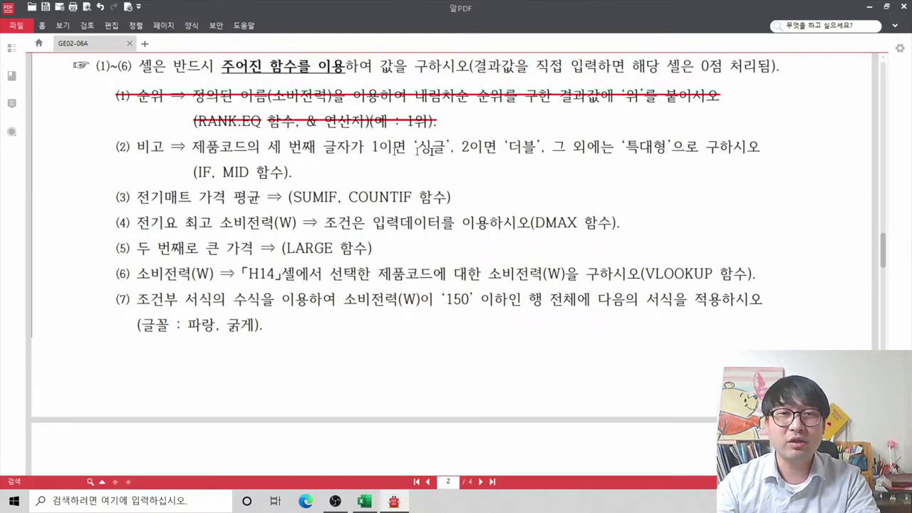
pyautogui.hotkey('alt', 'Tab')
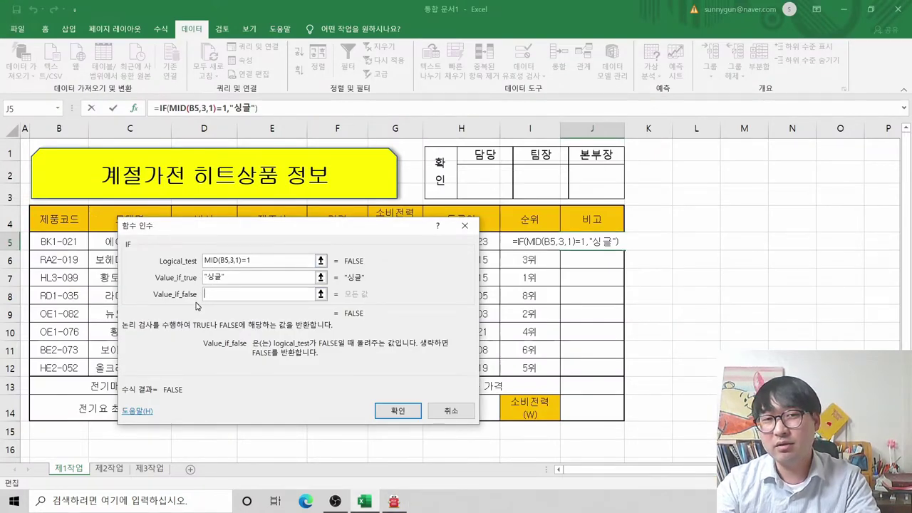
pyautogui.click(263, 261)
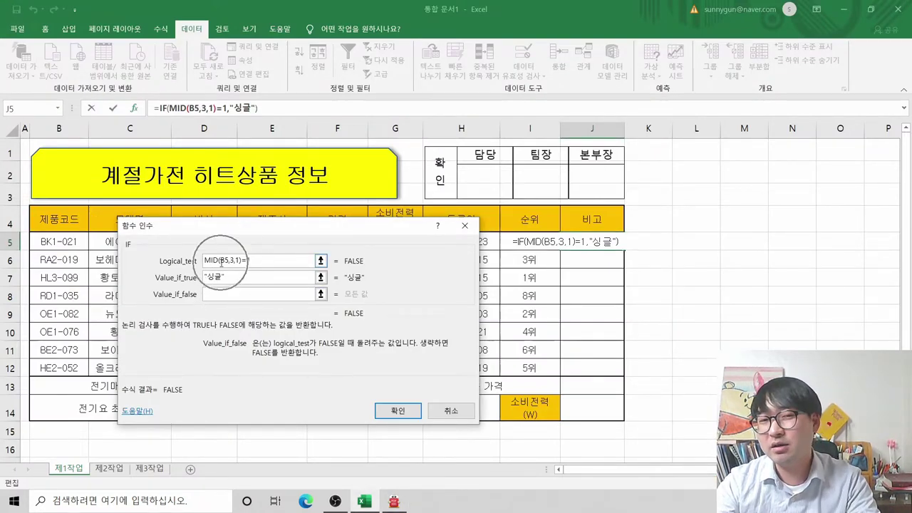
pyautogui.click(257, 260)
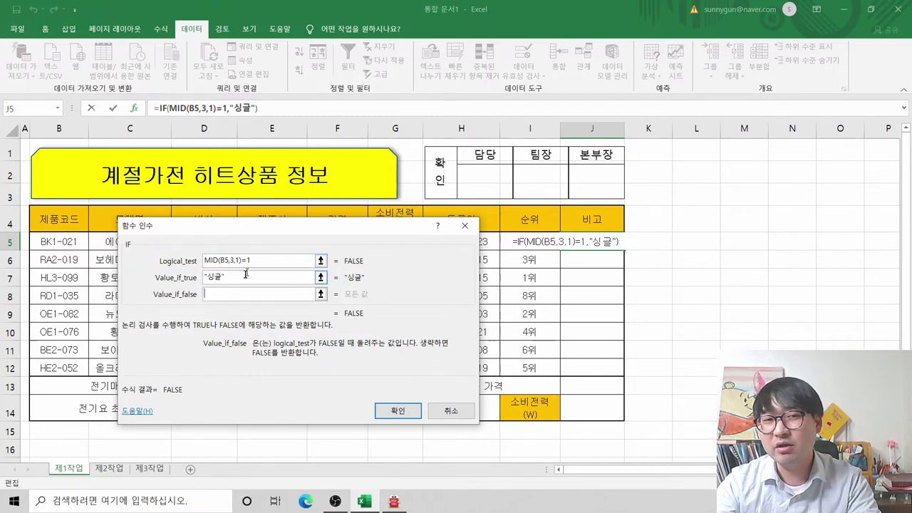
pyautogui.click(233, 295)
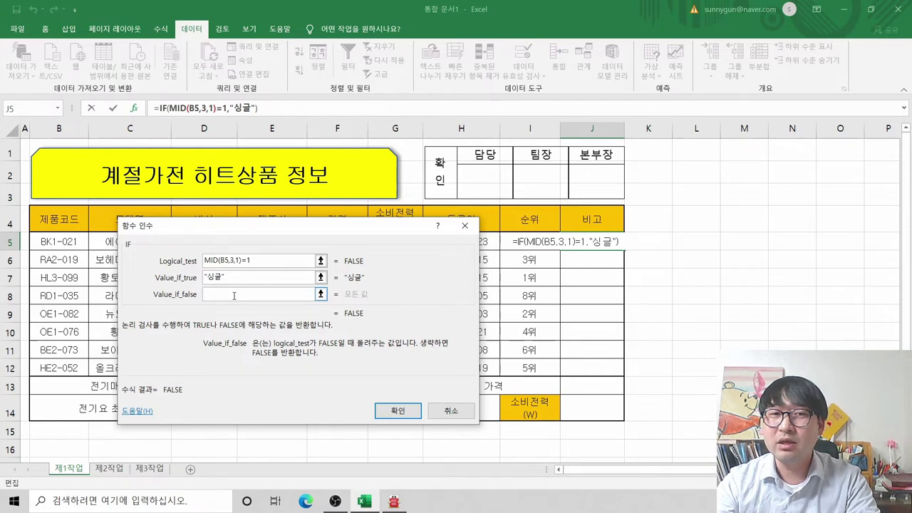
pyautogui.hotkey('alt', 'Tab')
pyautogui.click(477, 164)
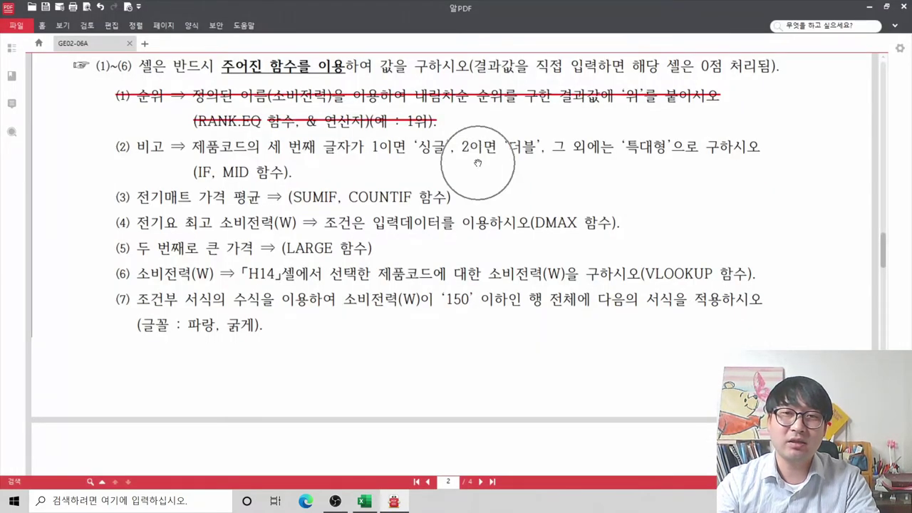
pyautogui.hotkey('alt', 'Tab')
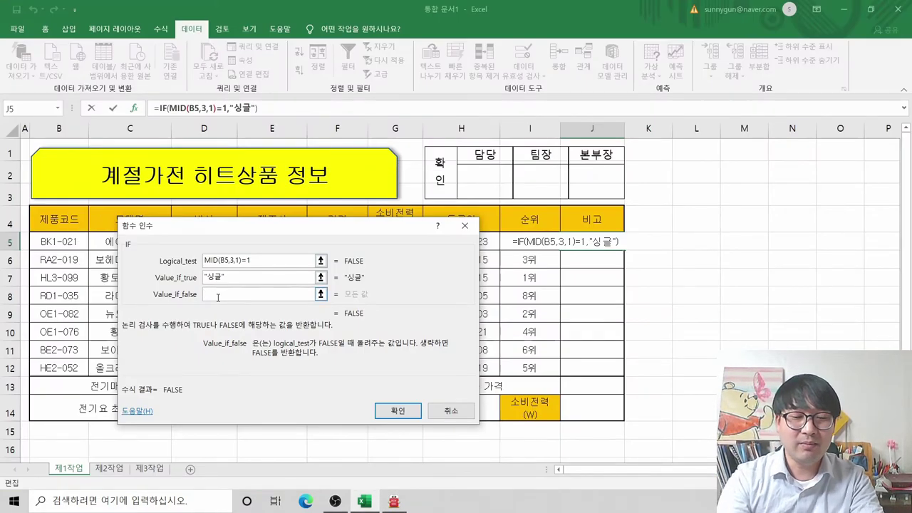
# Enter the placeholder text "2인지 확인해보고 맞으면 더블 아니면 특대형" as the IF function's false value
pyautogui.write('if(')
pyautogui.press('BackSpace')
pyautogui.press('BackSpace')
pyautogui.press('BackSpace')
pyautogui.write('2인지 확ㅇ')
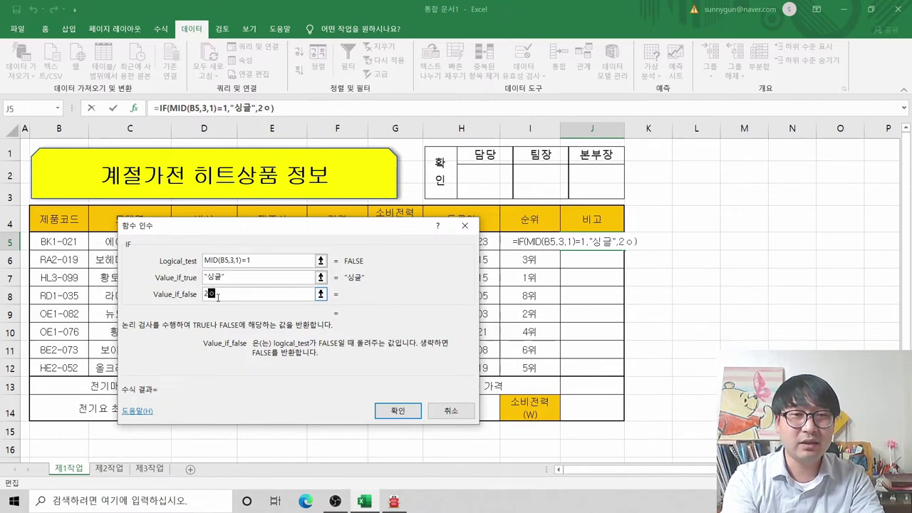
pyautogui.write('인해보고 ')
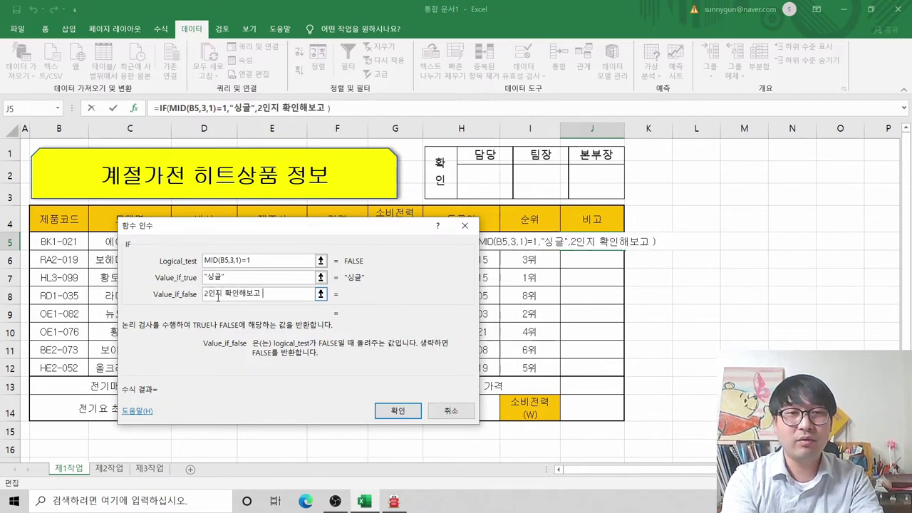
pyautogui.write('맞으며면 더블 아니')
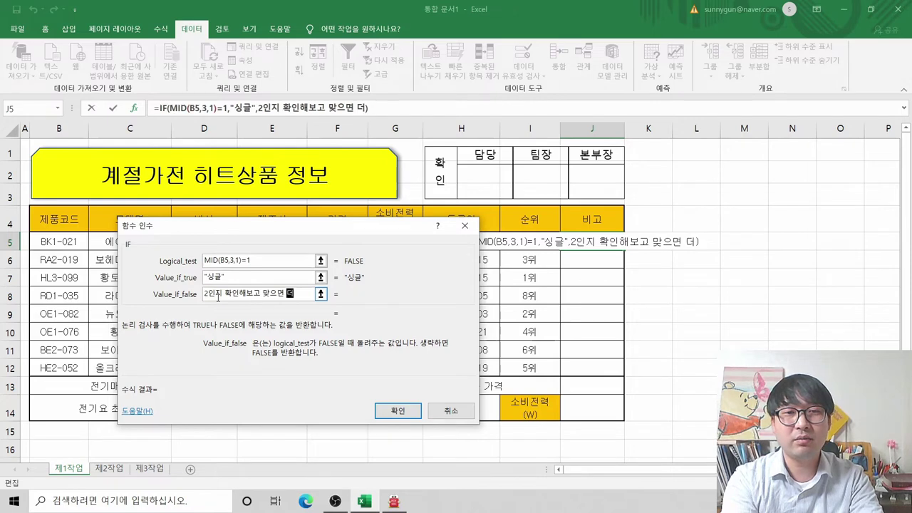
pyautogui.write('면')
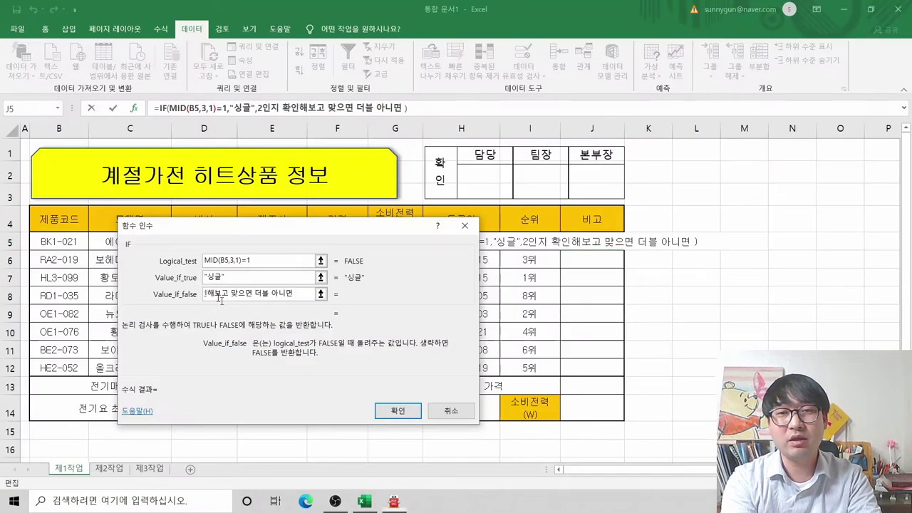
pyautogui.write('특대형')
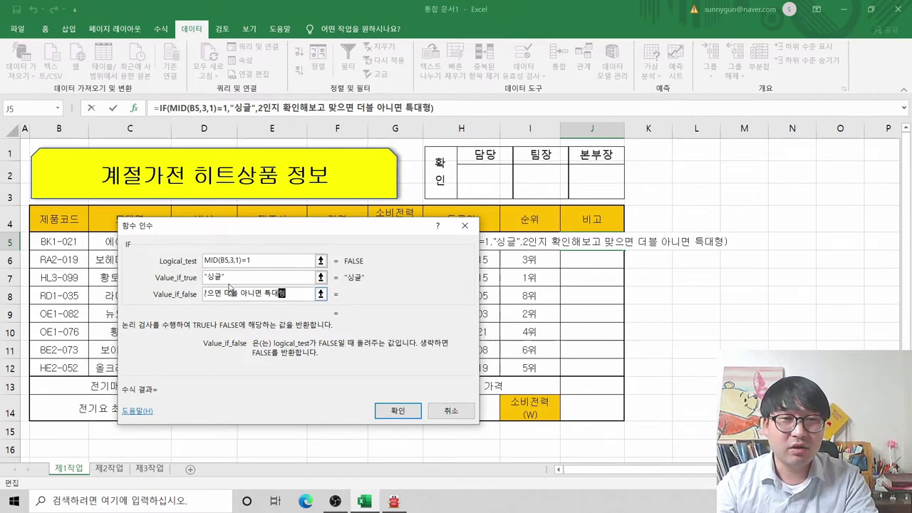
# Correct the IF function's logical test to MID(B5,3,1)="1" and enter the formula in J5
pyautogui.click(263, 260)
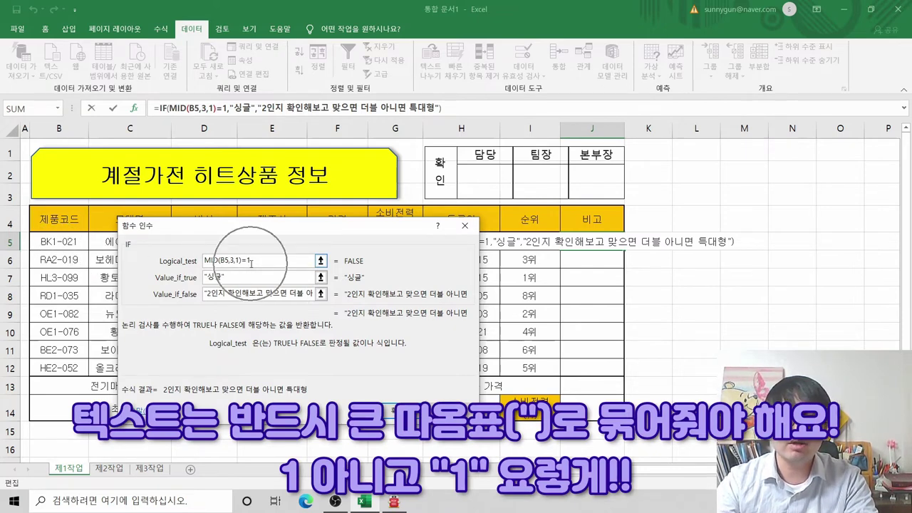
pyautogui.press('BackSpace')
pyautogui.write('"1"')
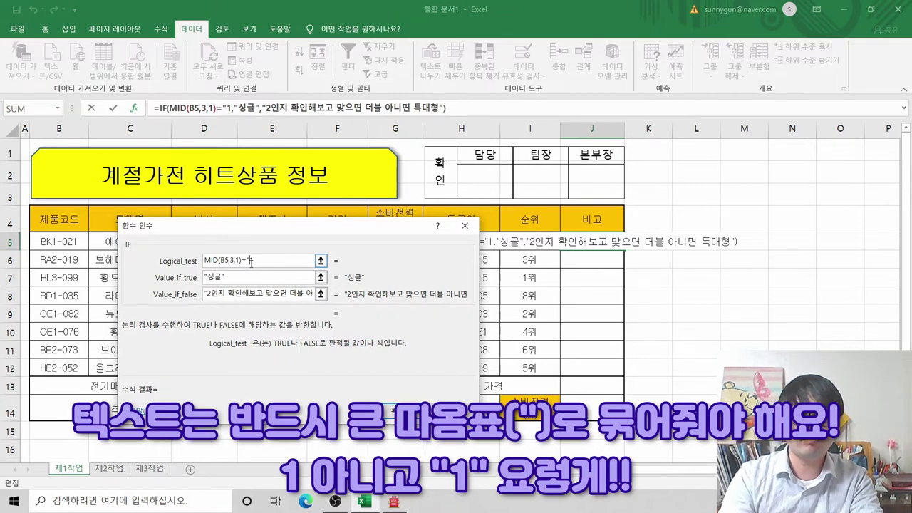
pyautogui.write('"')
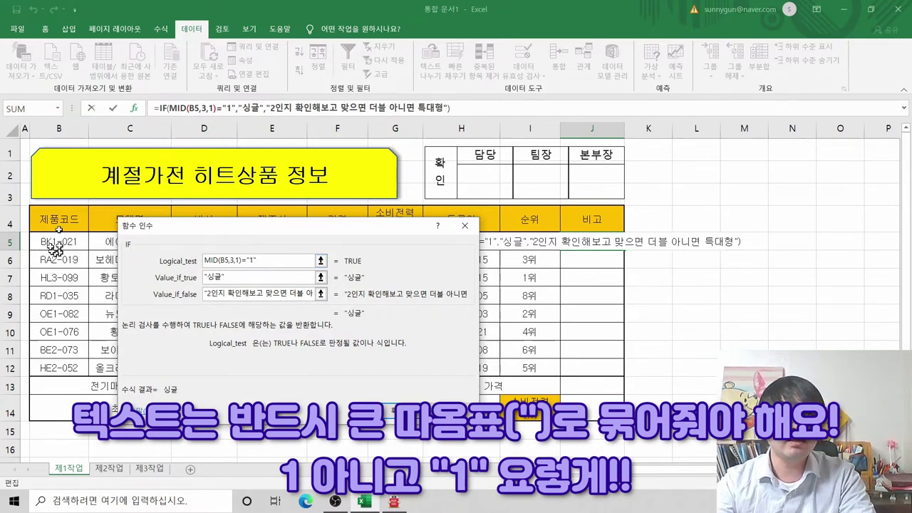
pyautogui.click(360, 264)
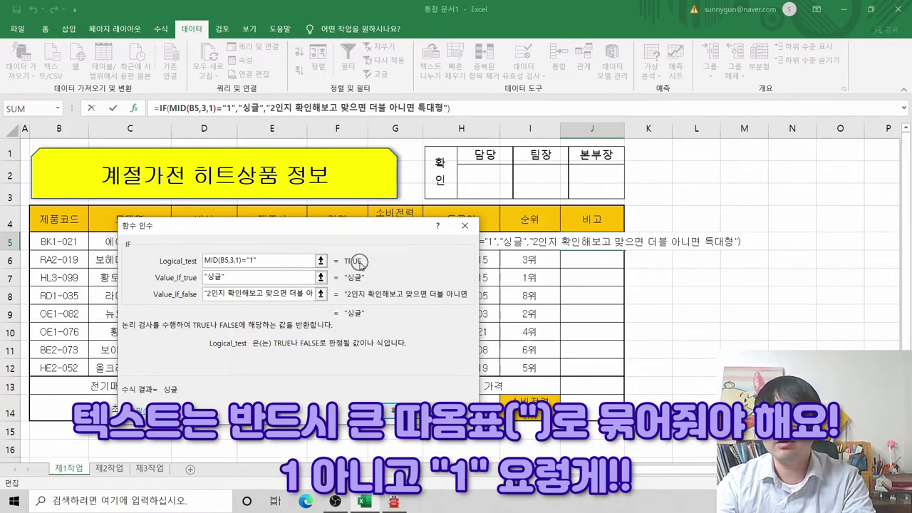
pyautogui.click(250, 264)
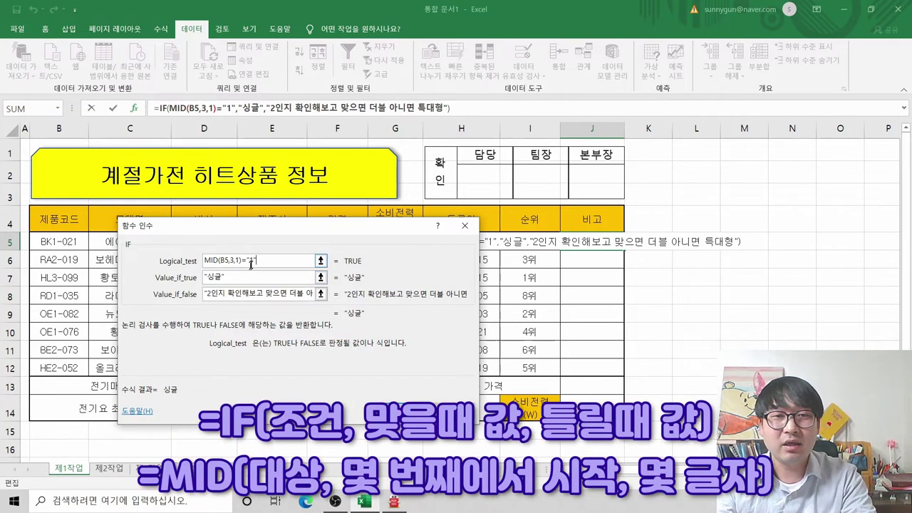
pyautogui.click(225, 278)
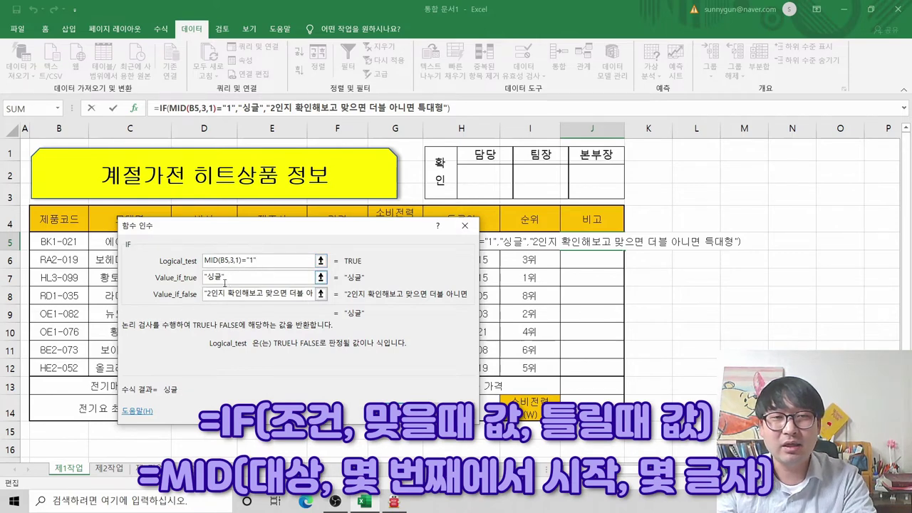
pyautogui.click(221, 296)
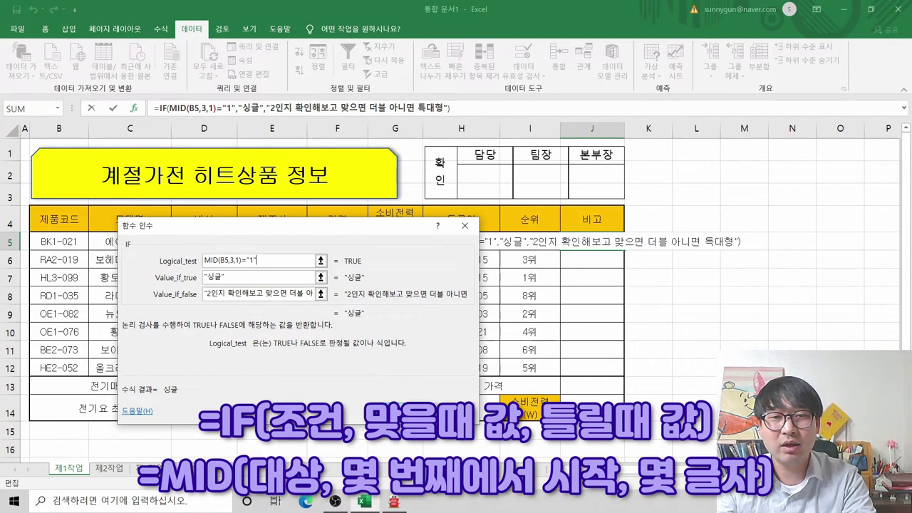
pyautogui.click(401, 411)
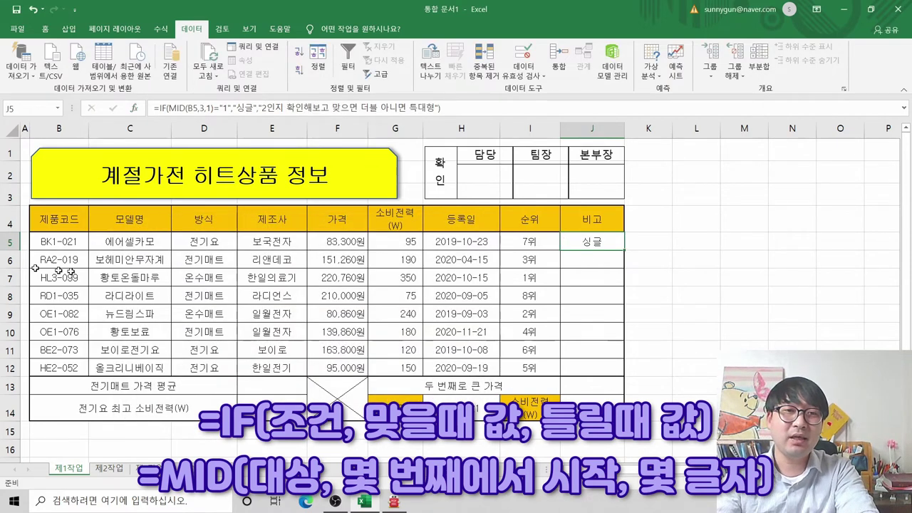
# Try copying the J5 formula into J6, then undo the paste
pyautogui.click(594, 266)
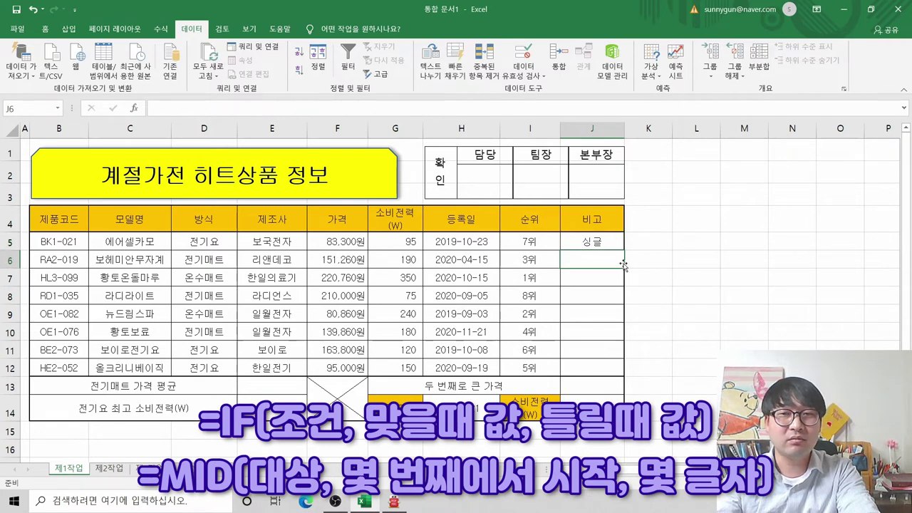
pyautogui.click(600, 242)
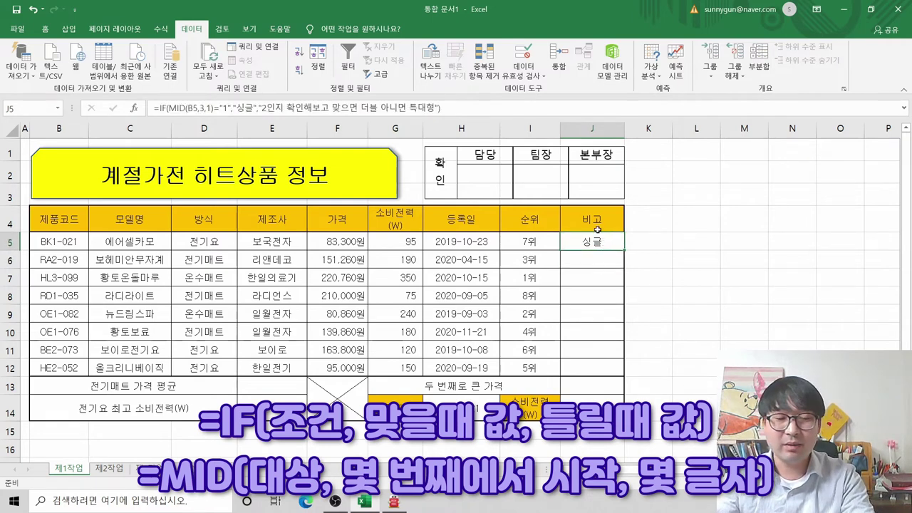
pyautogui.hotkey('ctrl', 'c')
pyautogui.rightClick(590, 264)
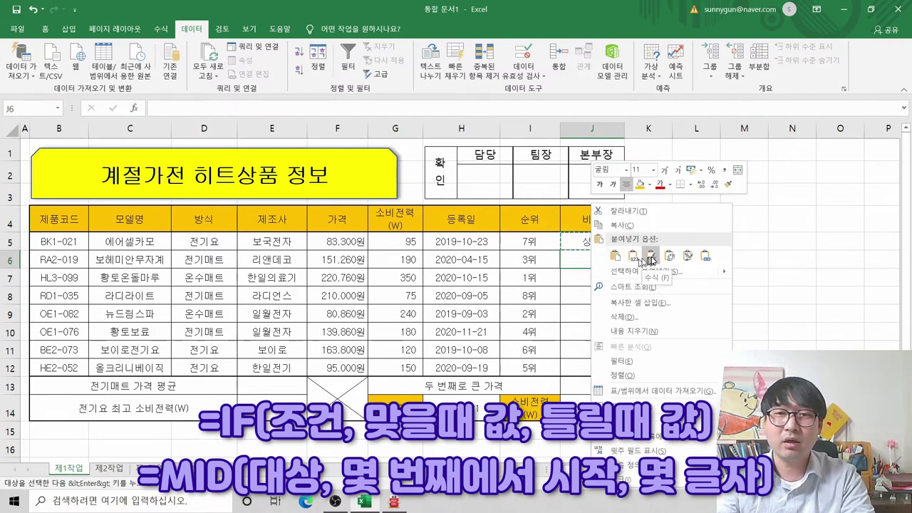
pyautogui.click(615, 255)
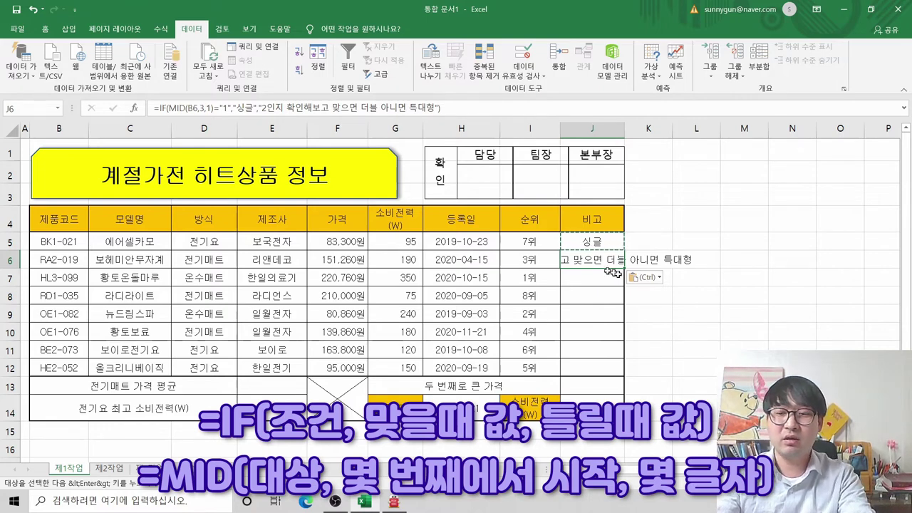
pyautogui.hotkey('ctrl', 'z')
# Replace the placeholder false value in the J5 formula with a nested IF function
pyautogui.click(600, 241)
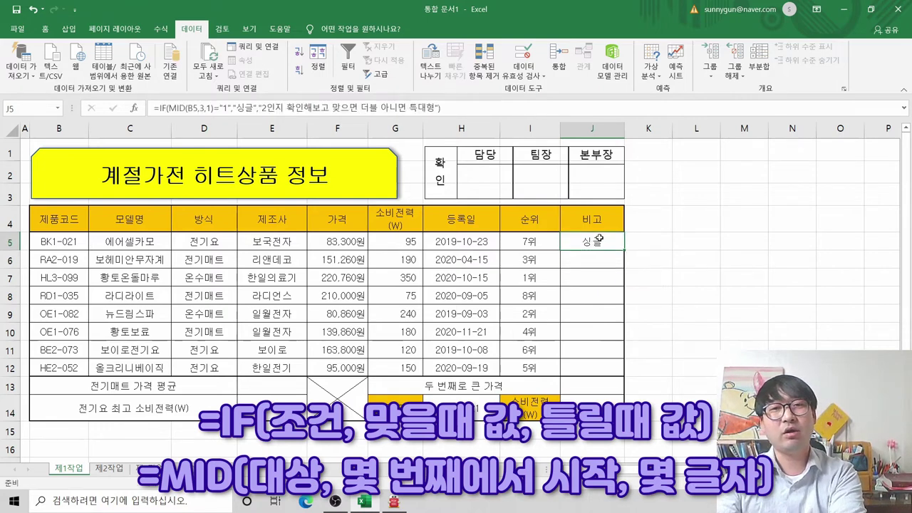
pyautogui.click(278, 111)
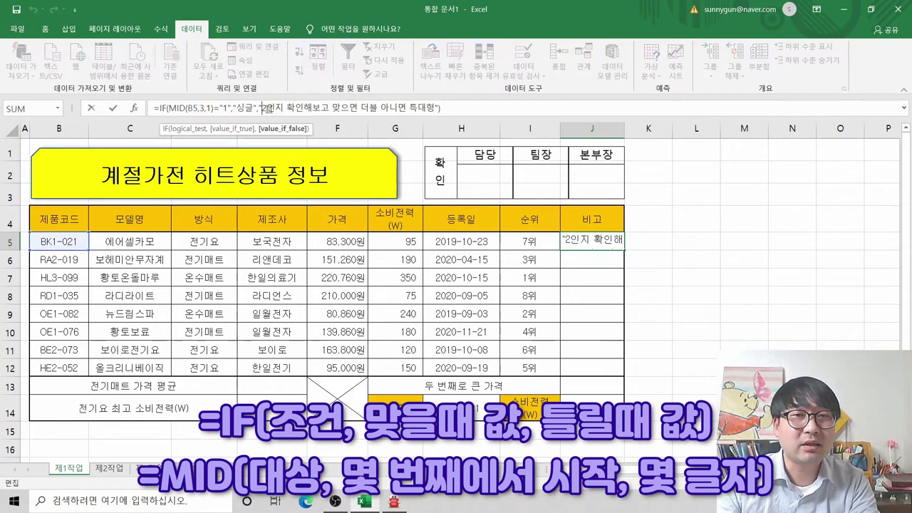
pyautogui.moveTo(260, 108); pyautogui.dragTo(436, 108)
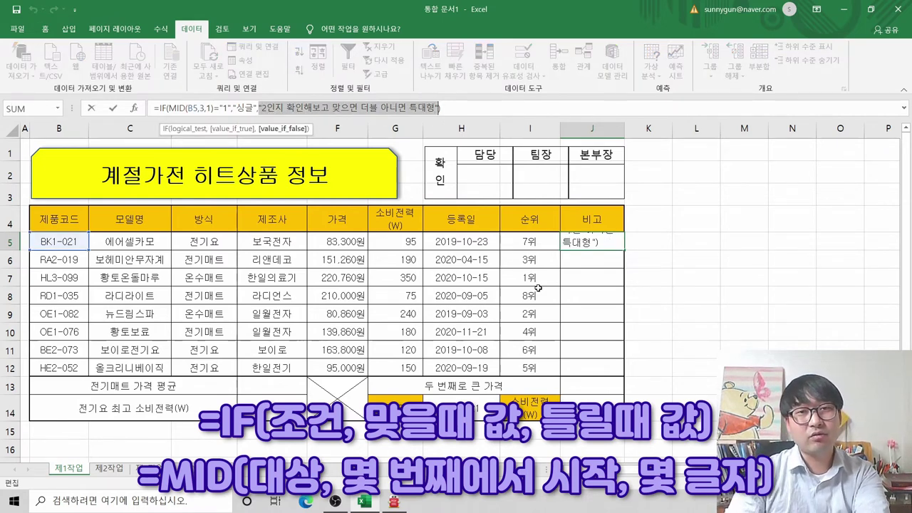
pyautogui.press('Delete')
pyautogui.write('ㅑ')
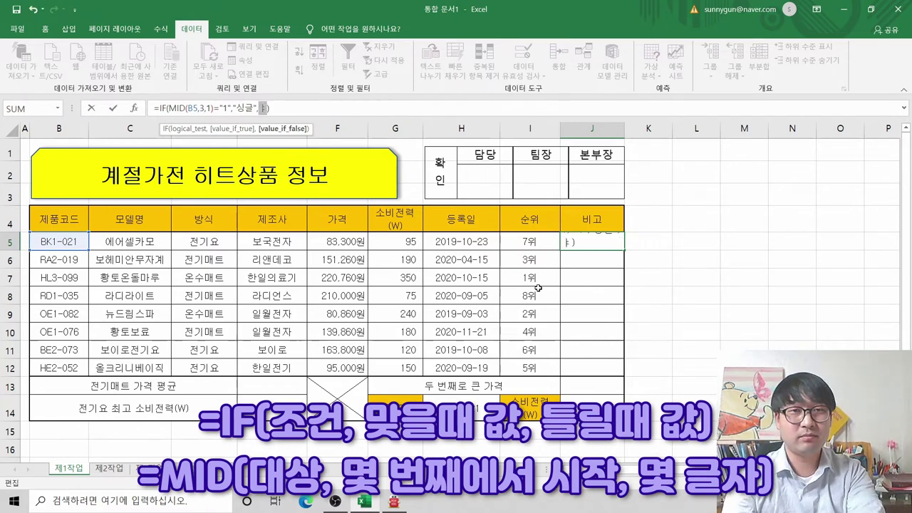
pyautogui.press('BackSpace')
pyautogui.write('if')
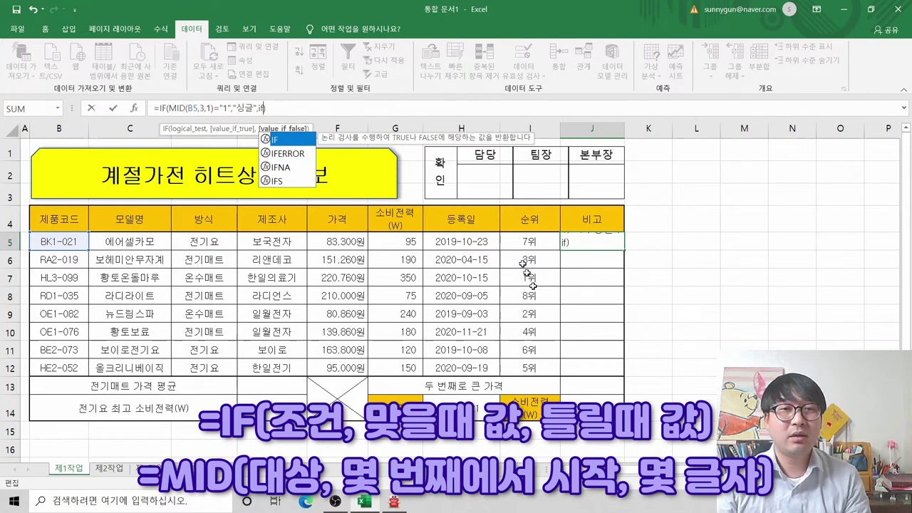
pyautogui.click(151, 117)
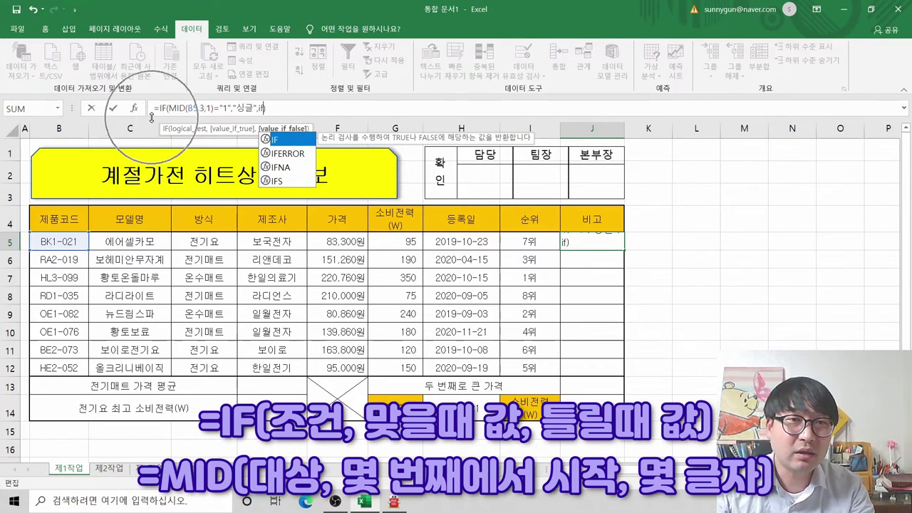
pyautogui.doubleClick(280, 140)
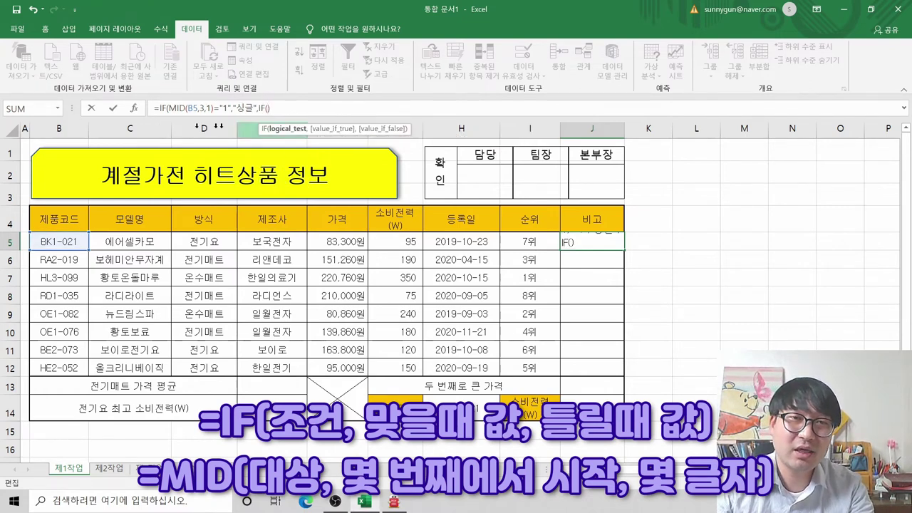
# Set the nested IF function's logical test to MID(B5,3,1)="2" in the J5 formula
pyautogui.click(134, 108)
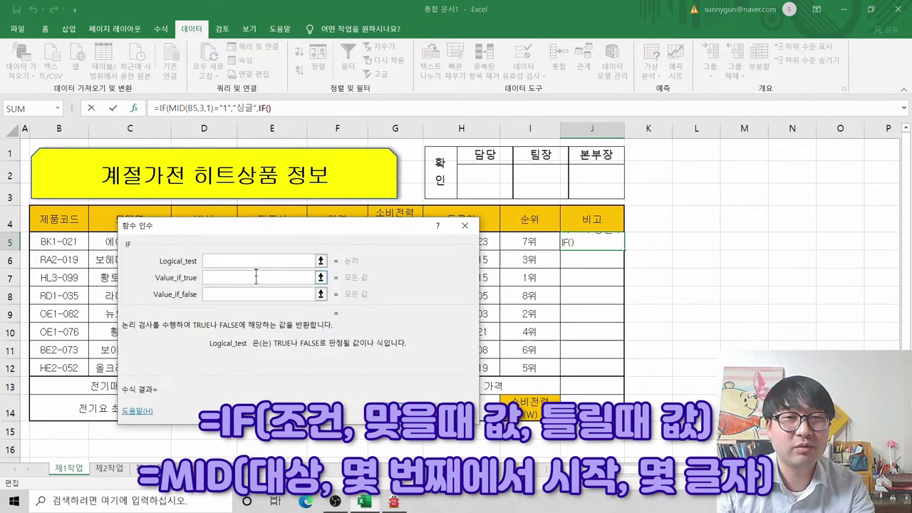
pyautogui.moveTo(289, 228); pyautogui.dragTo(502, 242)
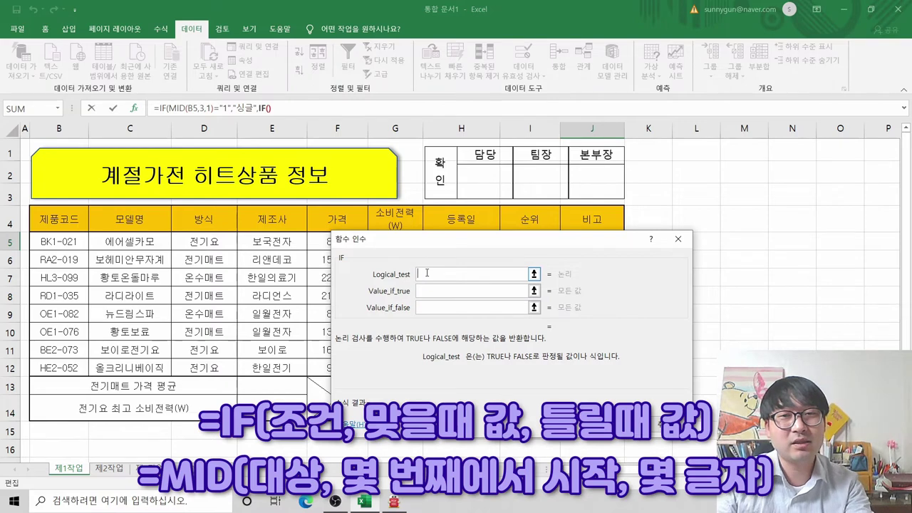
pyautogui.click(67, 241)
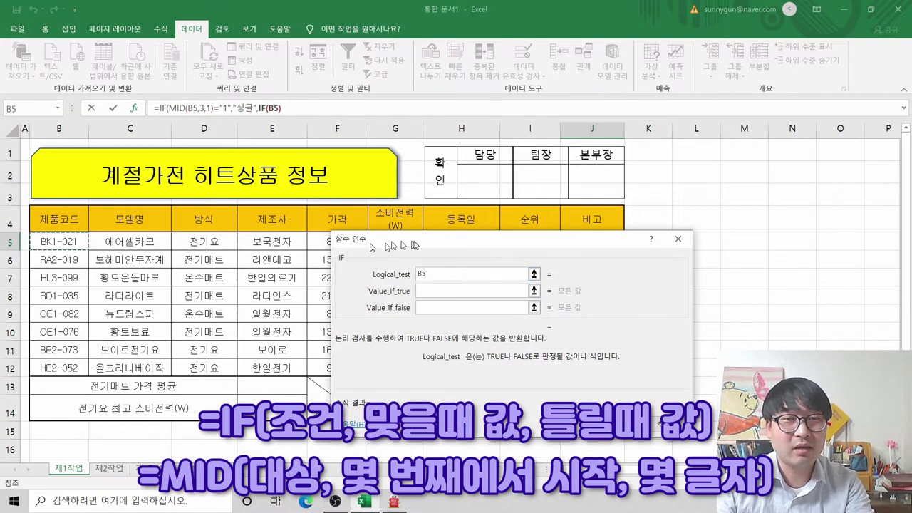
pyautogui.moveTo(419, 244); pyautogui.dragTo(217, 241)
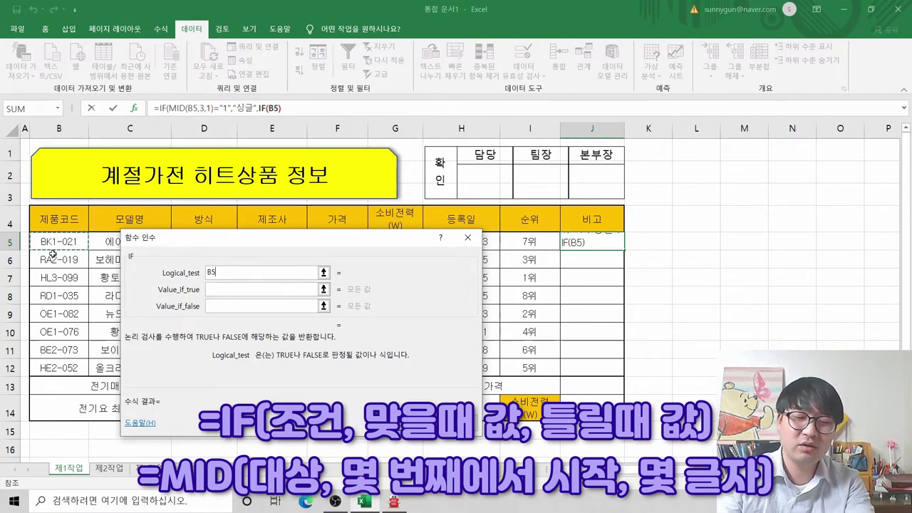
pyautogui.press('BackSpace')
pyautogui.press('BackSpace')
pyautogui.write('mid(')
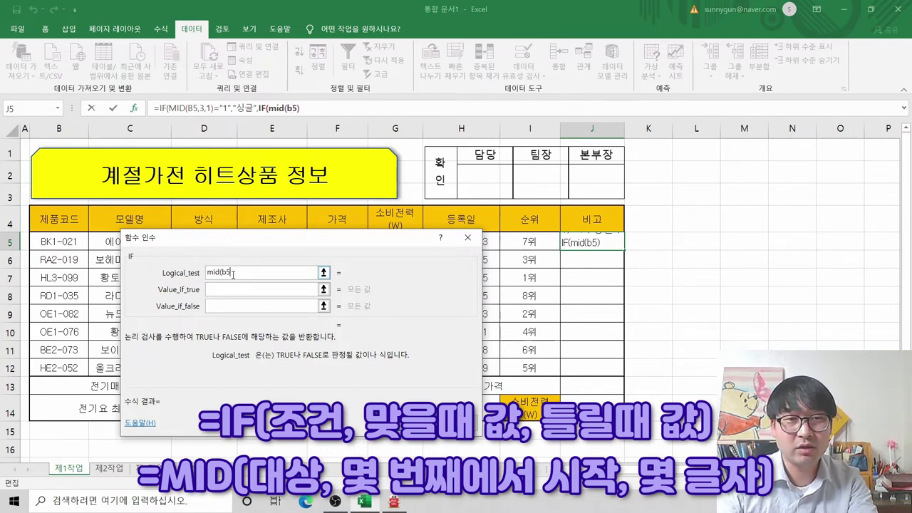
pyautogui.click(60, 243)
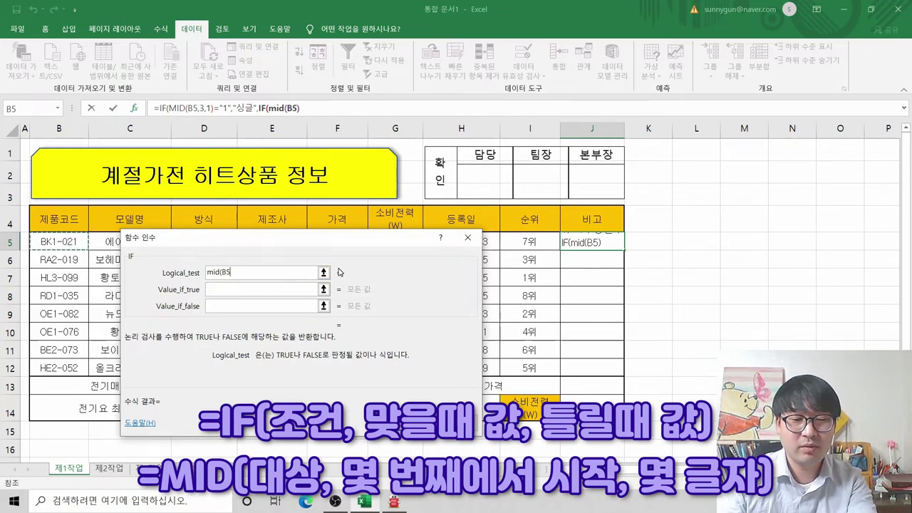
pyautogui.write(',3,1')
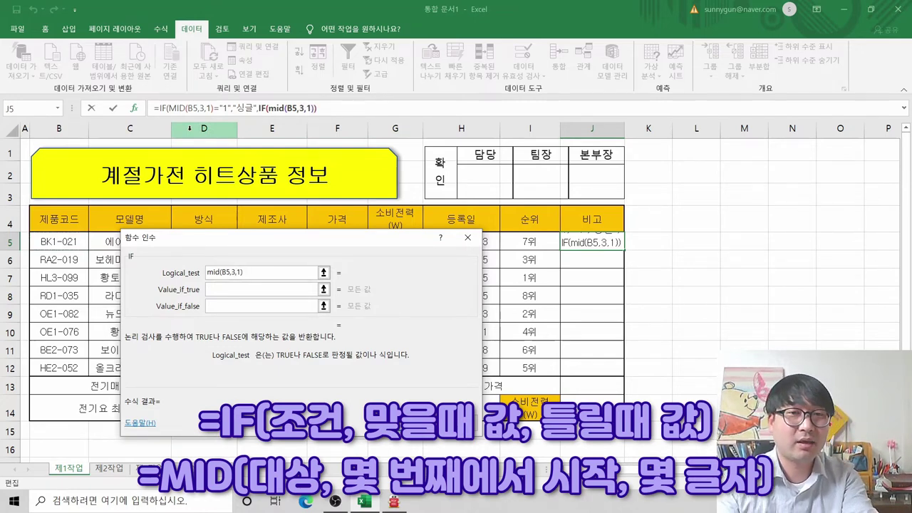
pyautogui.write(')=')
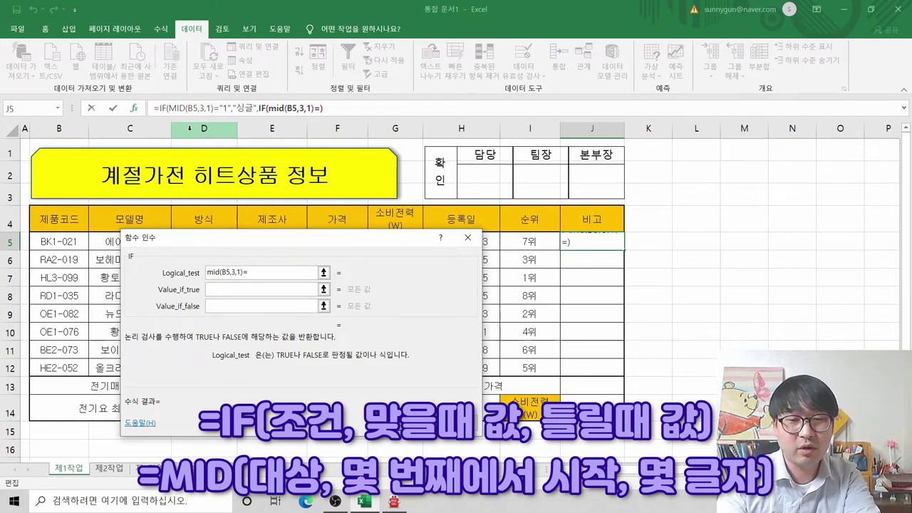
pyautogui.write('"2"')
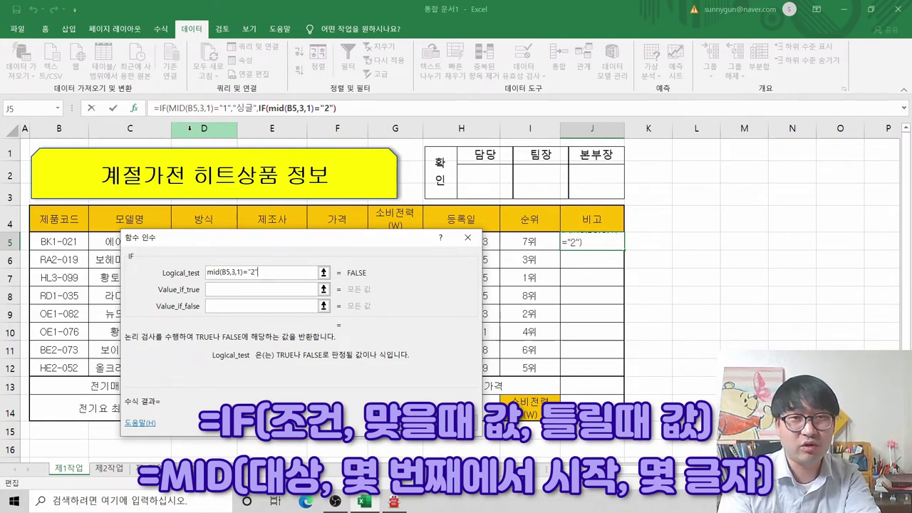
# Set the nested IF's true value to "더블" and its false value to "특대형", checking the wording against the exam PDF
pyautogui.click(245, 290)
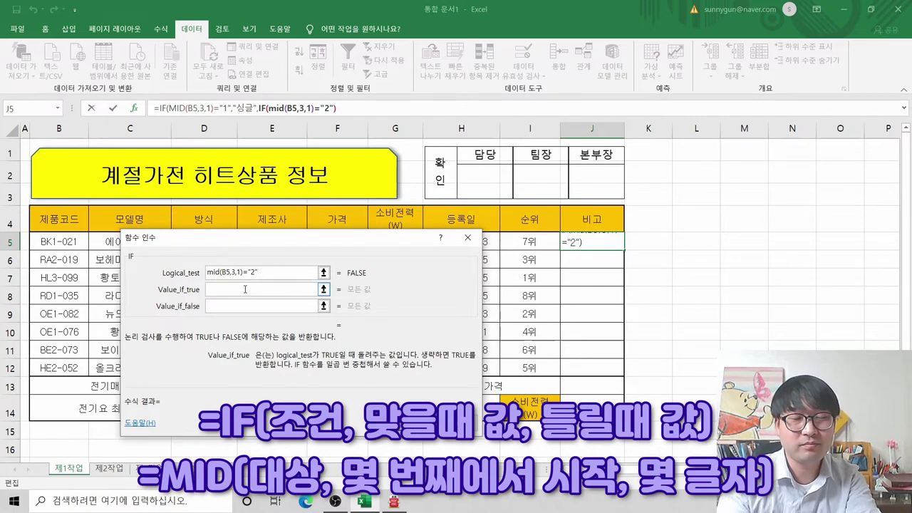
pyautogui.write('더블')
pyautogui.hotkey('alt', 'Tab')
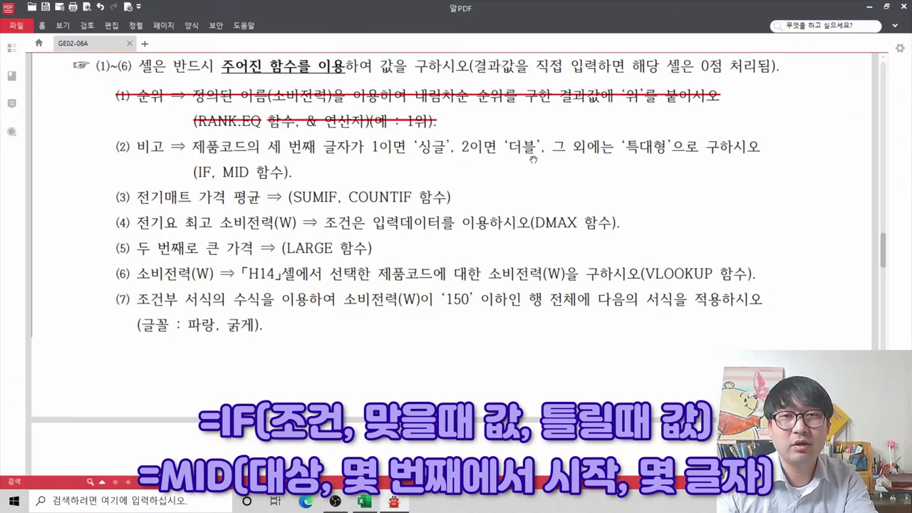
pyautogui.hotkey('alt', 'Tab')
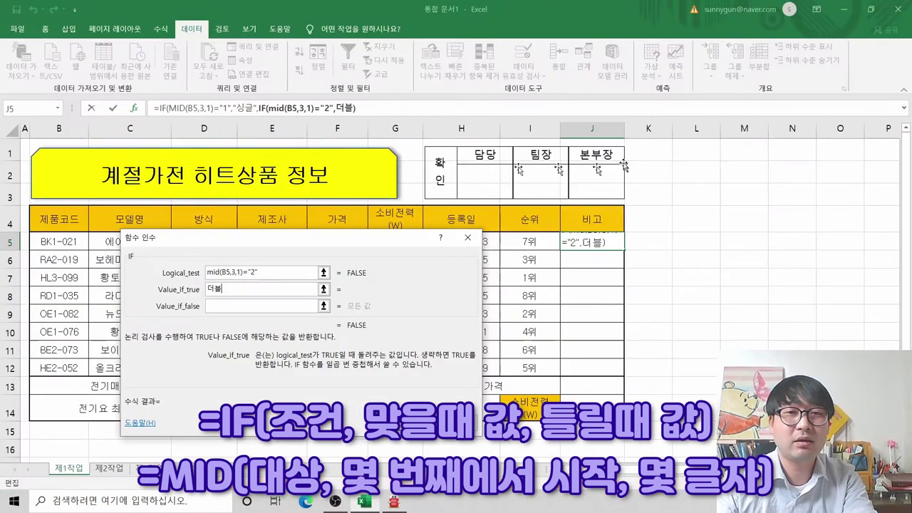
pyautogui.click(266, 306)
pyautogui.write('특대형')
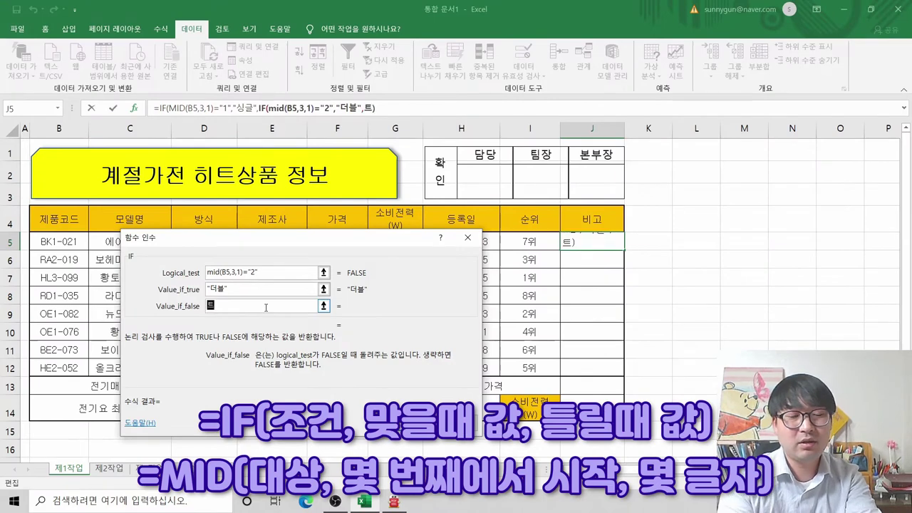
# Check the quotation marks around the nested IF's text values and enter the J5 formula, accepting Excel's proposed correction
pyautogui.click(222, 290)
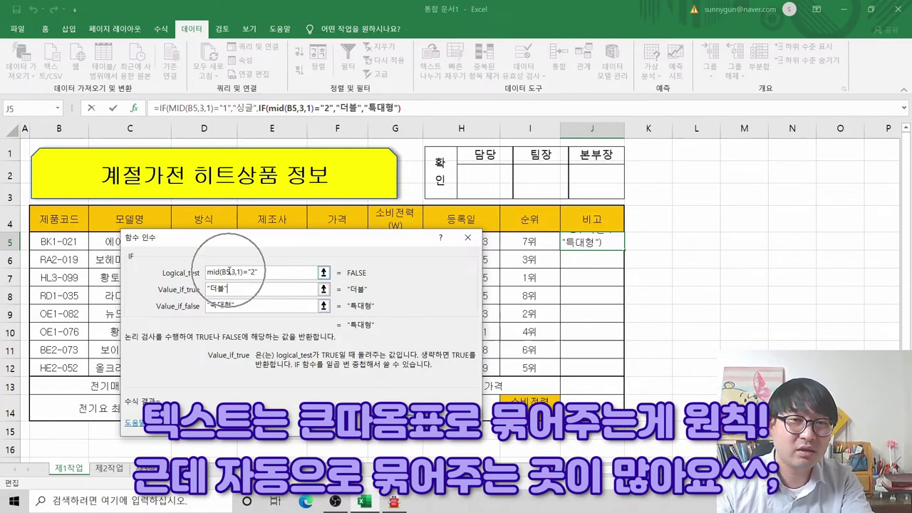
pyautogui.write('"')
pyautogui.press('Tab')
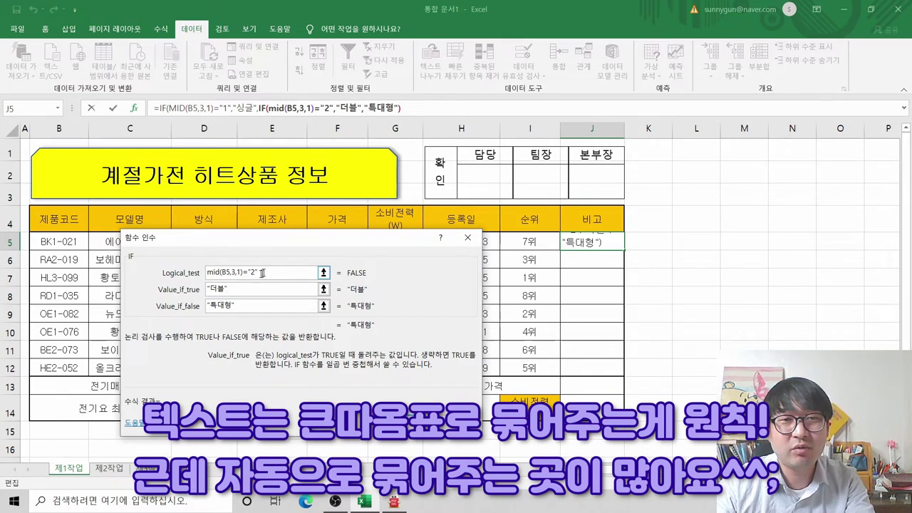
pyautogui.click(235, 308)
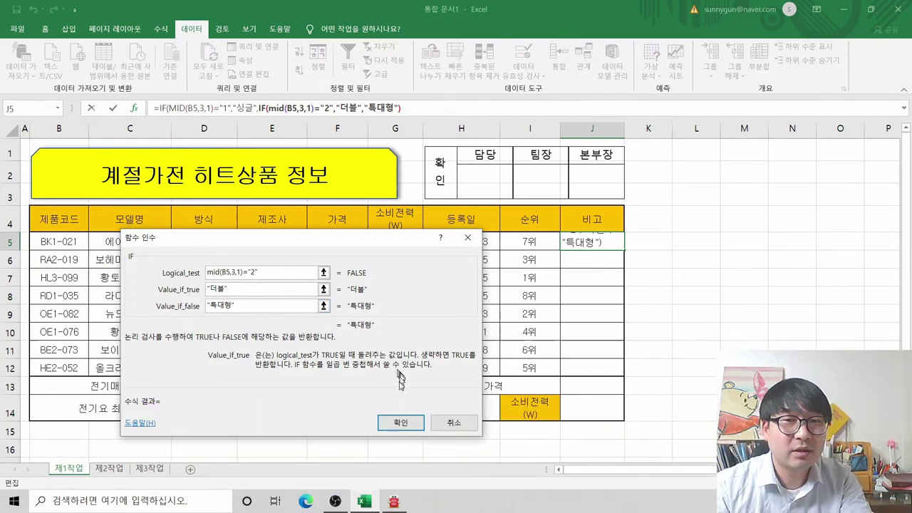
pyautogui.click(397, 423)
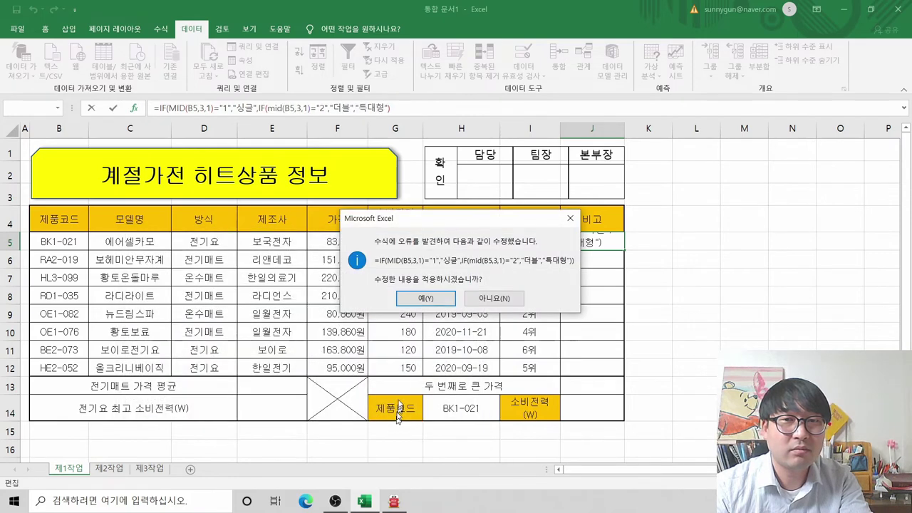
pyautogui.click(425, 299)
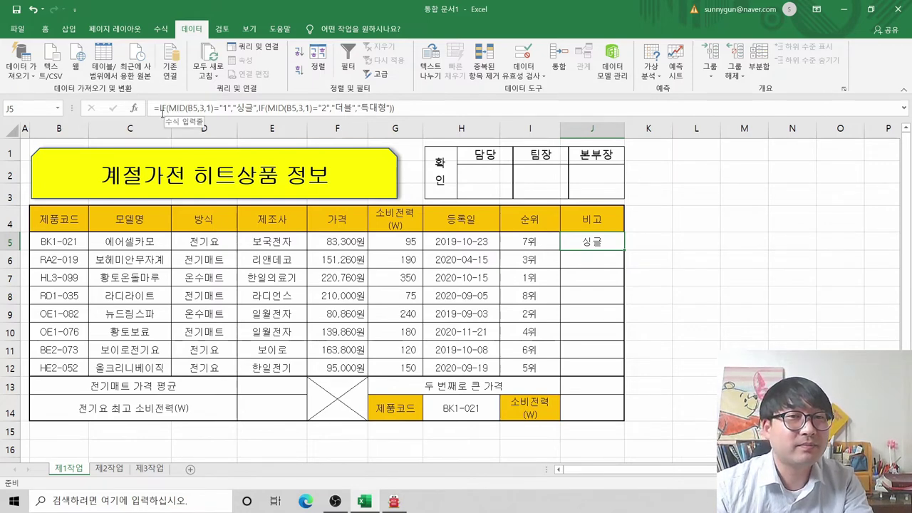
# Examine the finished J5 formula, following both MID conditions and their result values in order
pyautogui.press('ctrl')
pyautogui.press('ctrl')
pyautogui.press('ctrl')
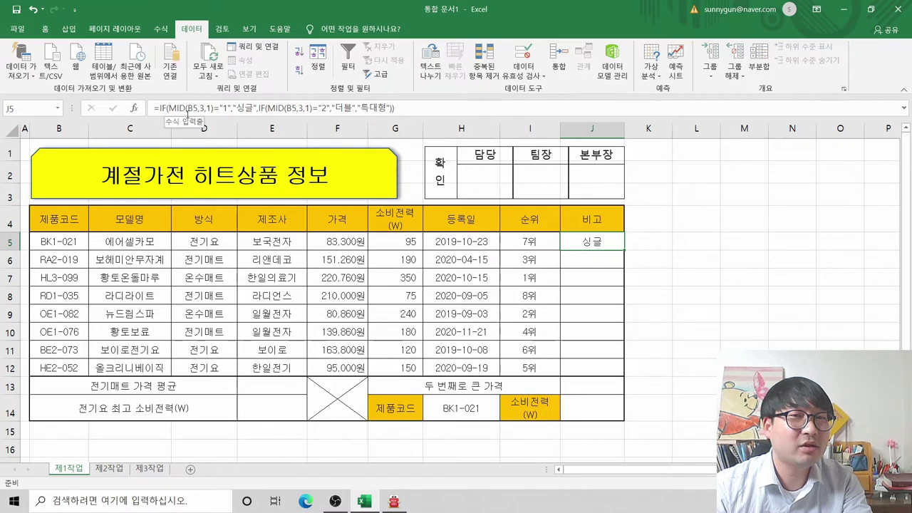
pyautogui.press('ctrl')
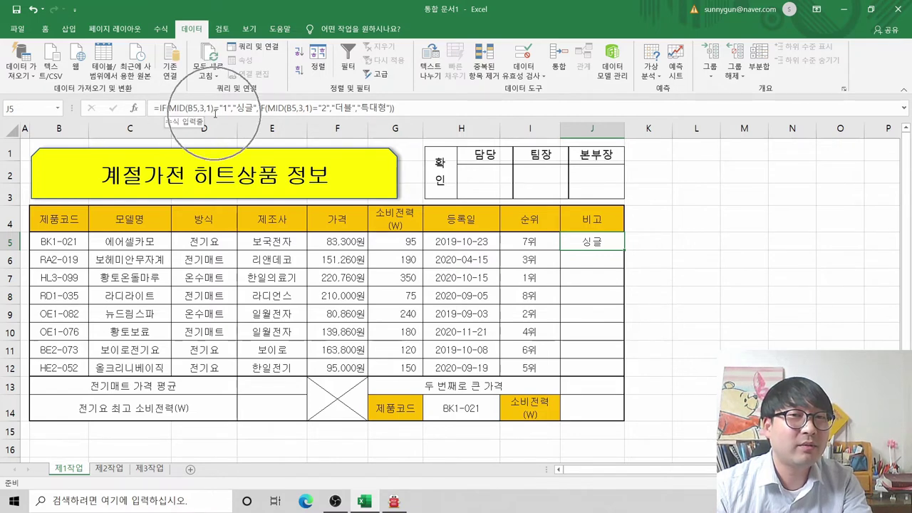
pyautogui.press('ctrl')
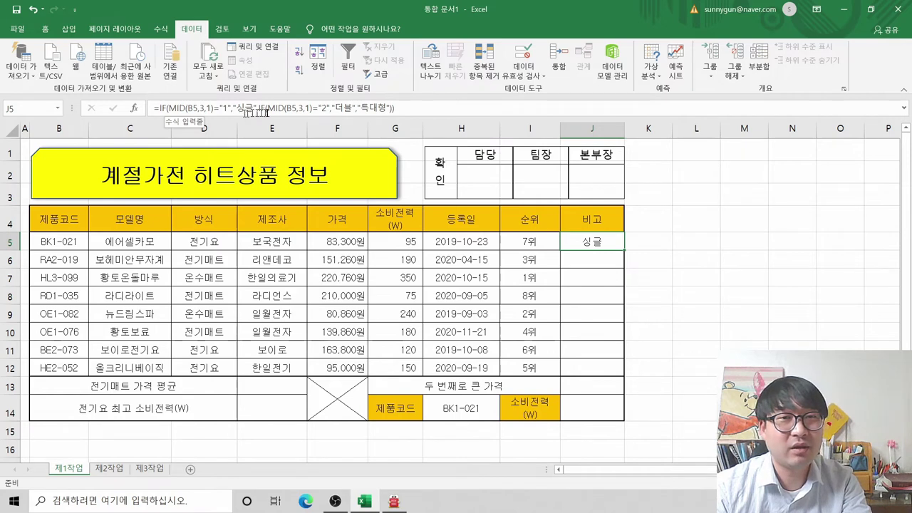
pyautogui.press('ctrl')
pyautogui.press('ctrl')
pyautogui.press('ctrl')
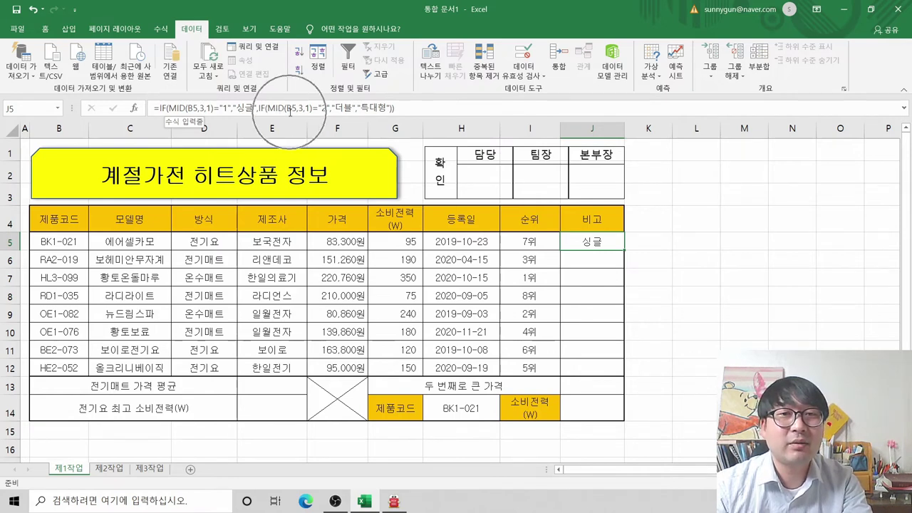
pyautogui.press('ctrl')
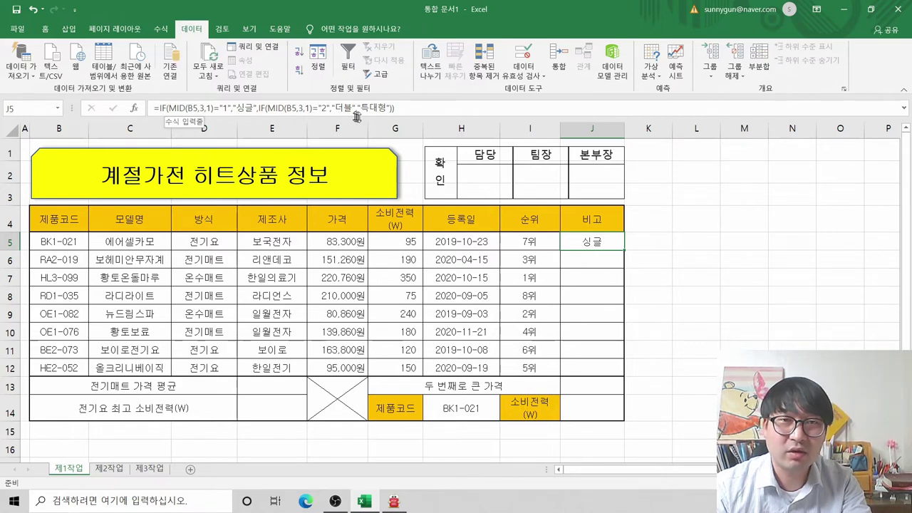
pyautogui.press('ctrl')
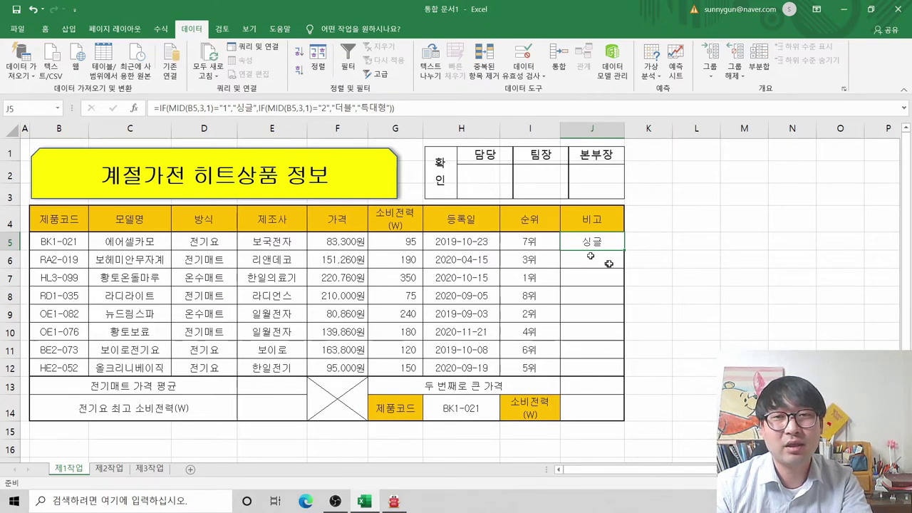
# Copy the J5 formula into J6:J12, check the pasted formulas in several cells and end the copy mode
pyautogui.hotkey('ctrl', 'c')
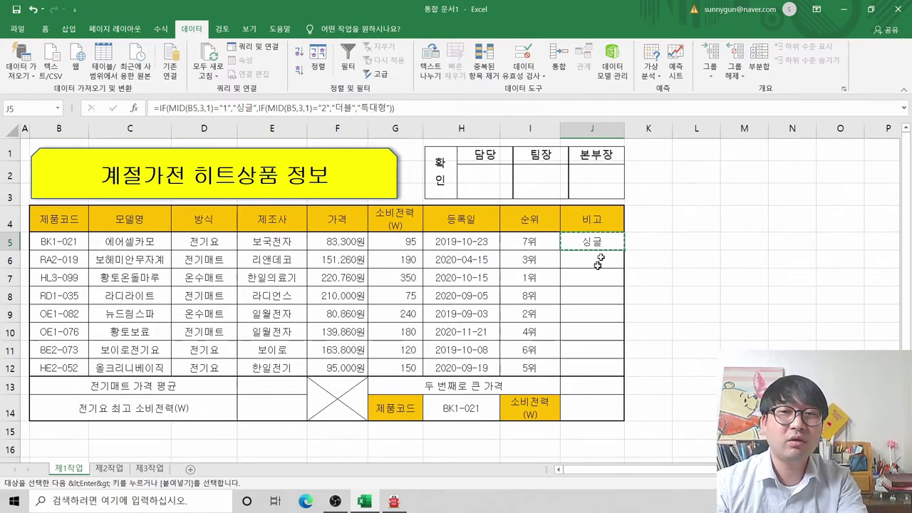
pyautogui.moveTo(597, 262); pyautogui.dragTo(595, 367)
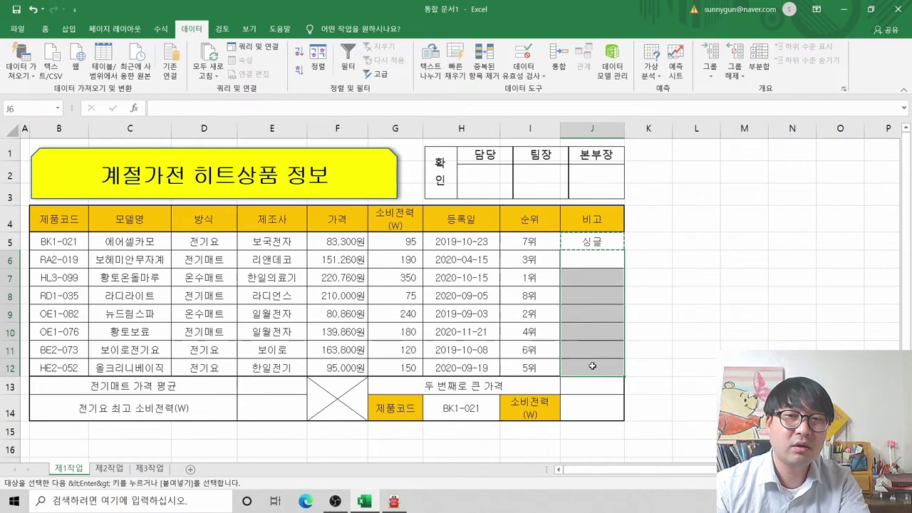
pyautogui.rightClick(596, 367)
pyautogui.click(652, 134)
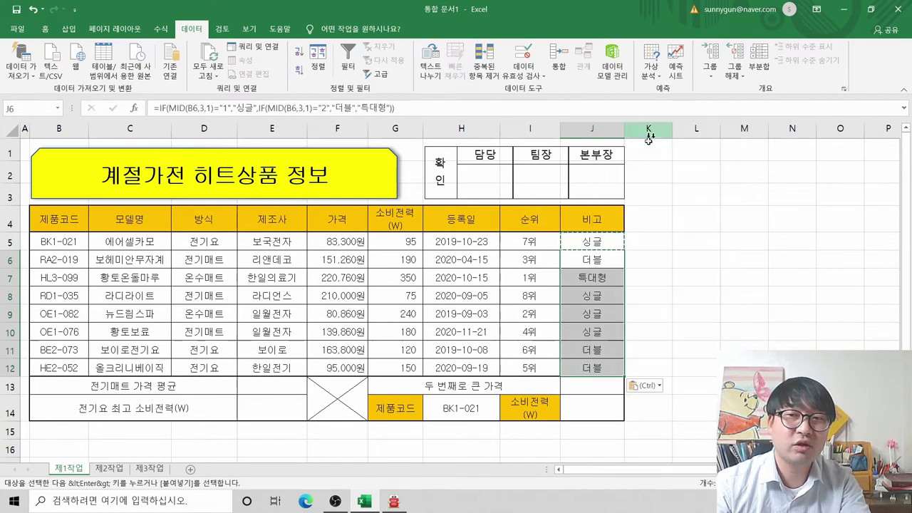
pyautogui.click(601, 307)
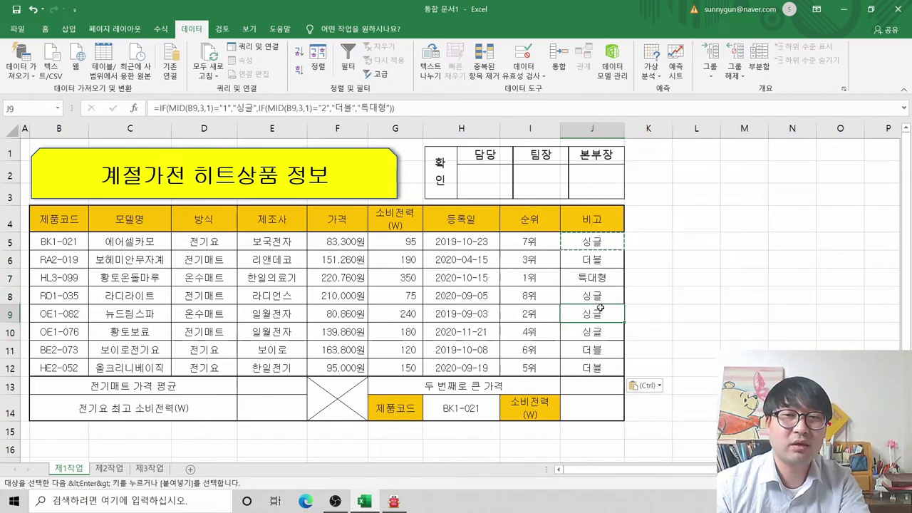
pyautogui.click(594, 260)
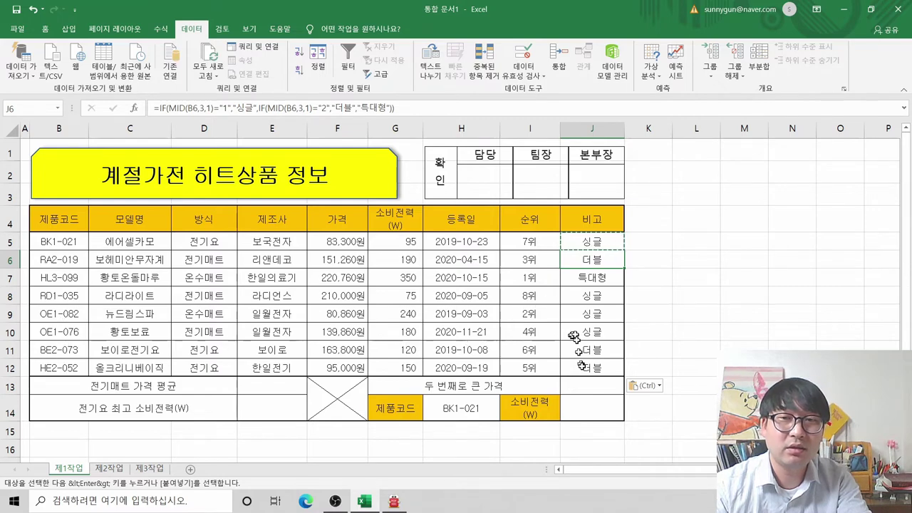
pyautogui.click(606, 331)
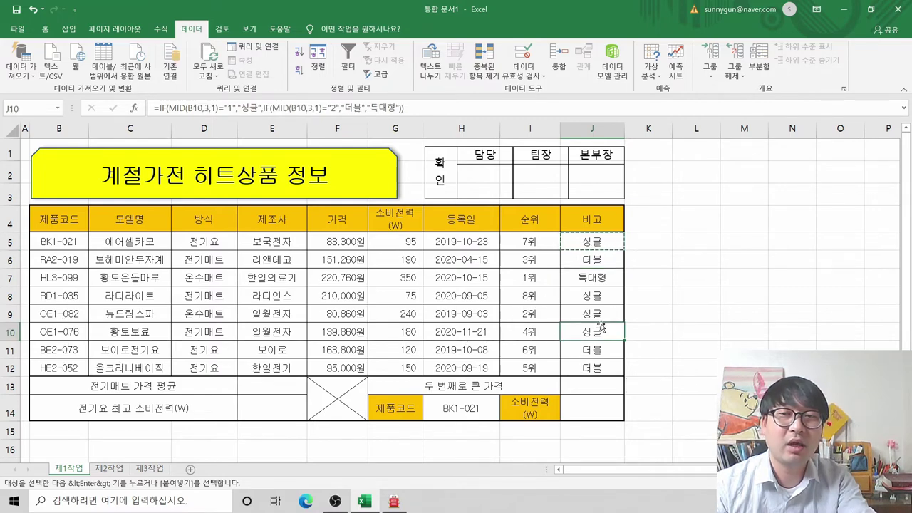
pyautogui.press('Escape')
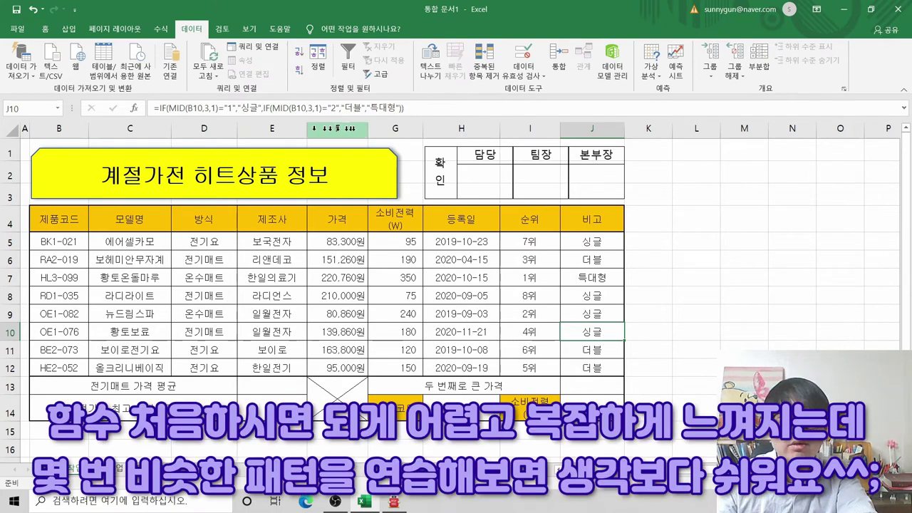
# Check the 비고 formulas in J9 and J5, and switch to the exam PDF GE02-06A to view the task list
pyautogui.click(593, 311)
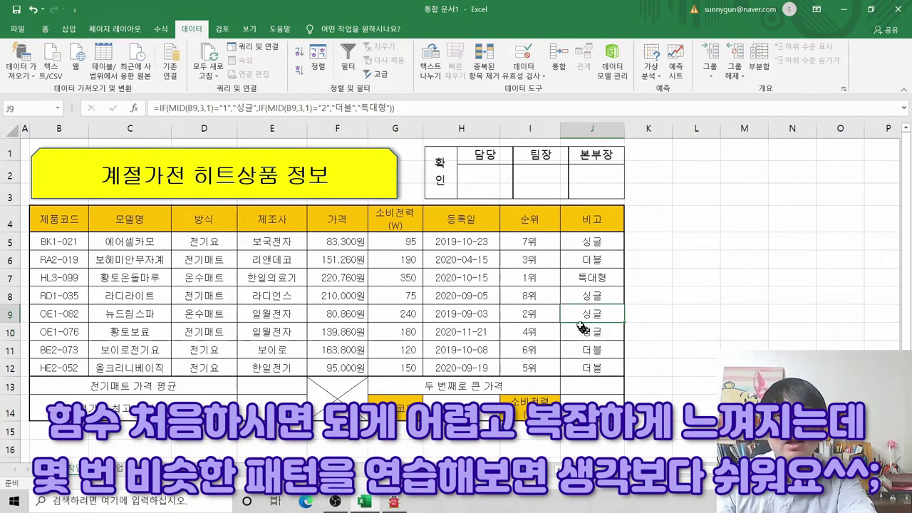
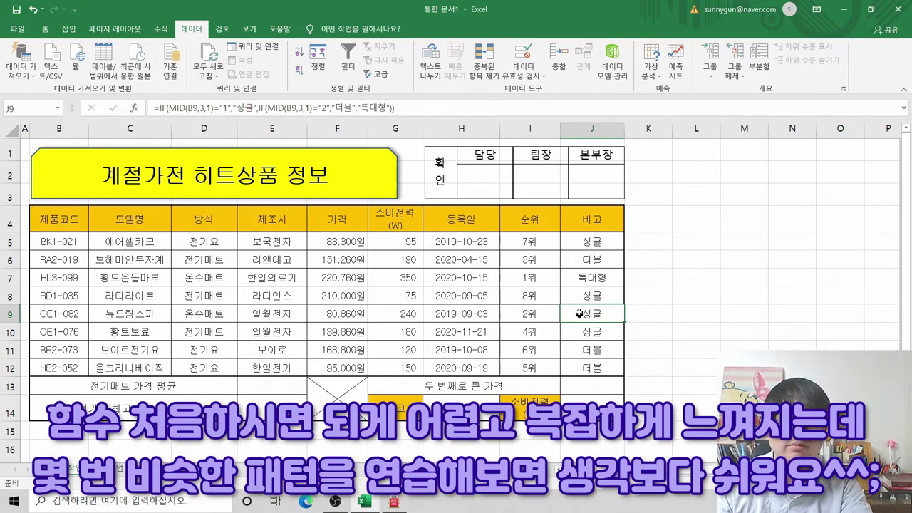
pyautogui.click(601, 247)
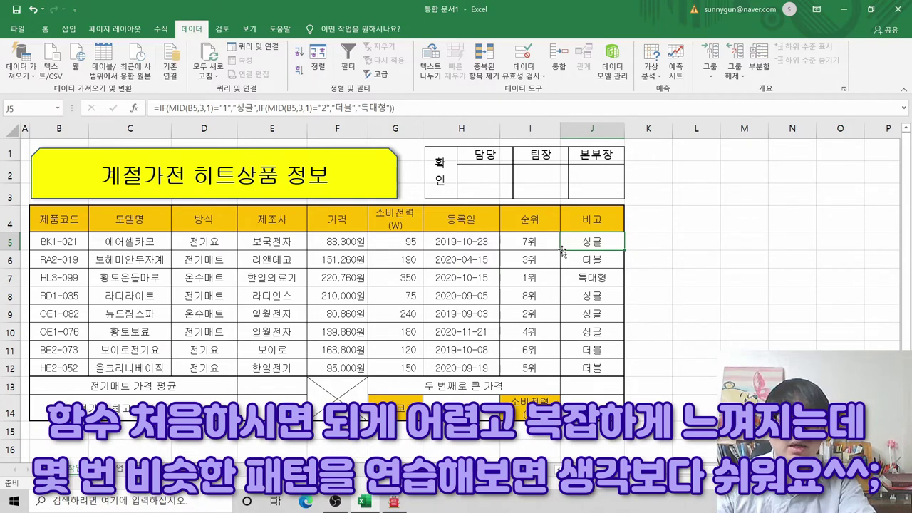
pyautogui.hotkey('alt', 'Tab')
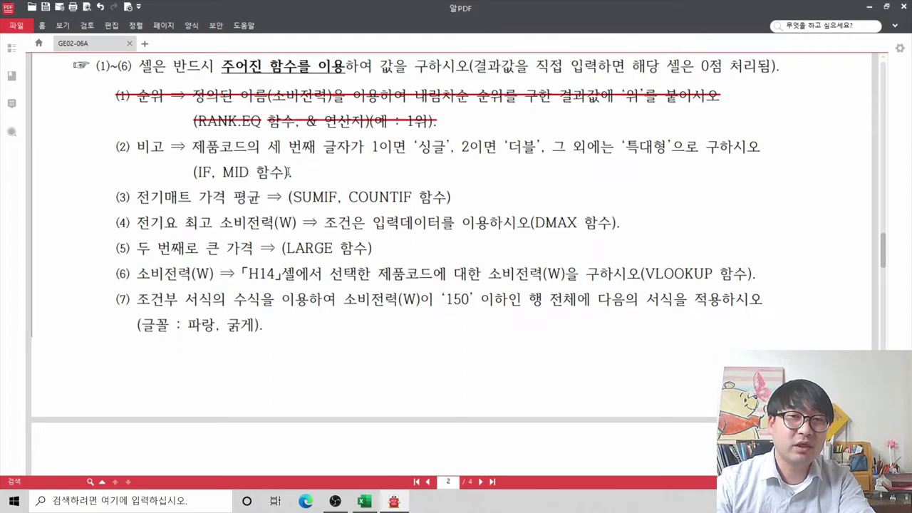
# Strike through the text of completed task (2) 비고 in the exam PDF
pyautogui.moveTo(285, 171); pyautogui.dragTo(119, 145)
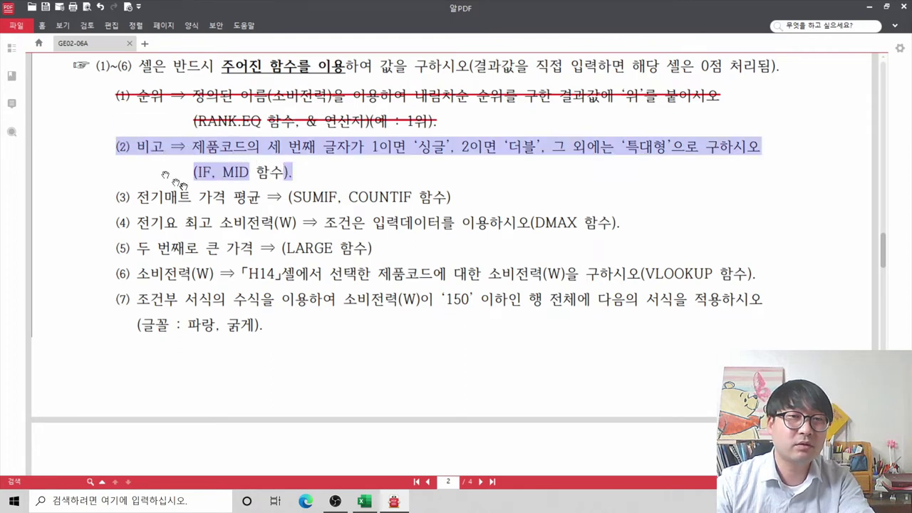
pyautogui.rightClick(193, 147)
pyautogui.click(268, 220)
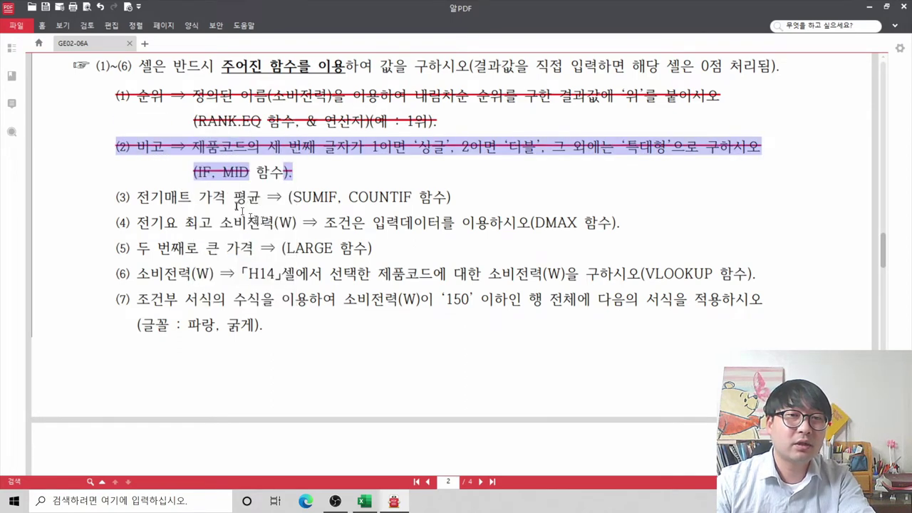
pyautogui.click(236, 206)
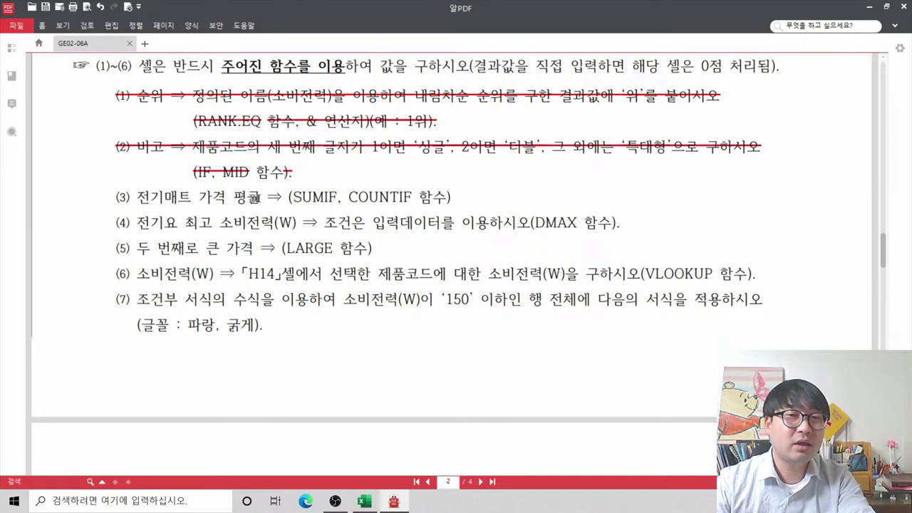
# Compare the answer cell E13 for 전기매트 가격 평균 in Excel with task (3) and the 출력형태 table in the exam PDF
pyautogui.hotkey('alt', 'Tab')
pyautogui.click(279, 385)
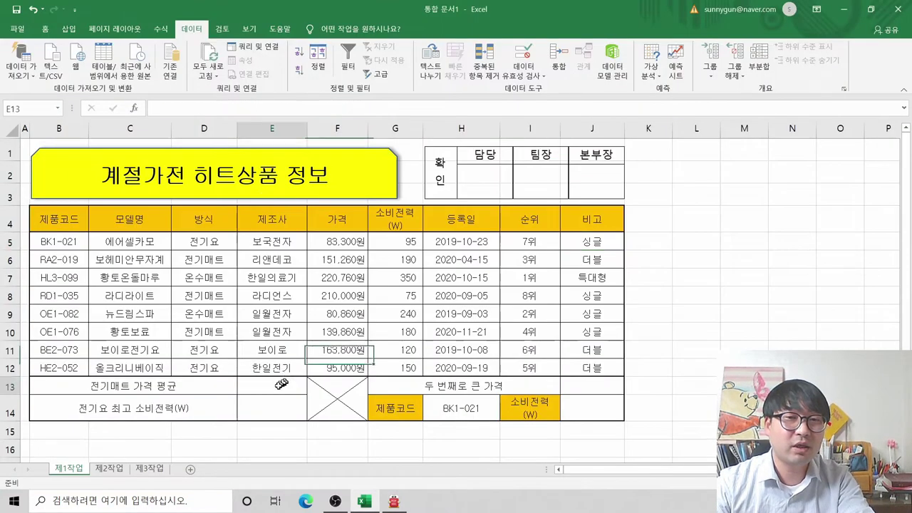
pyautogui.hotkey('alt', 'Tab')
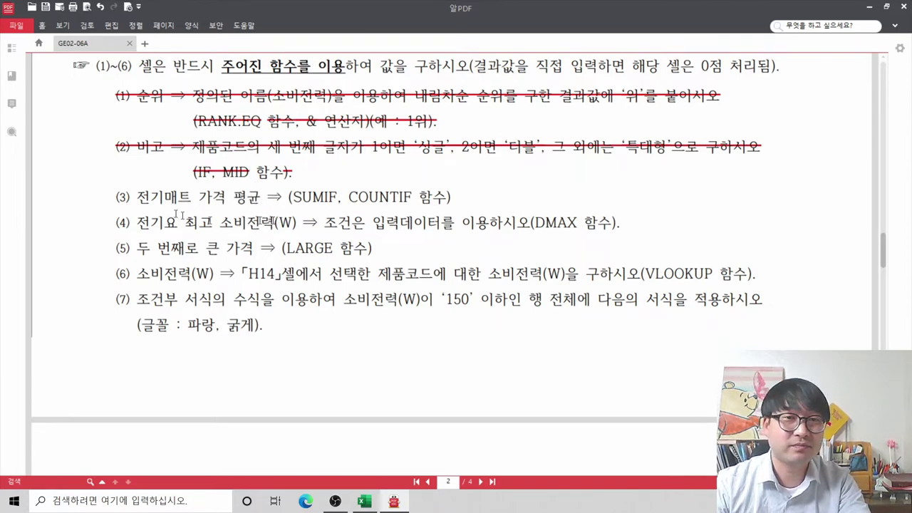
pyautogui.scroll(6, 336, 225)
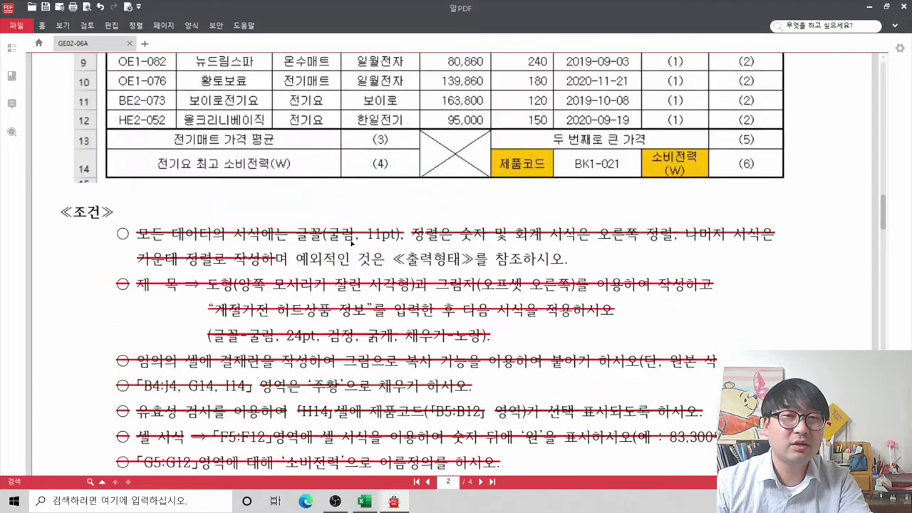
pyautogui.scroll(3, 351, 243)
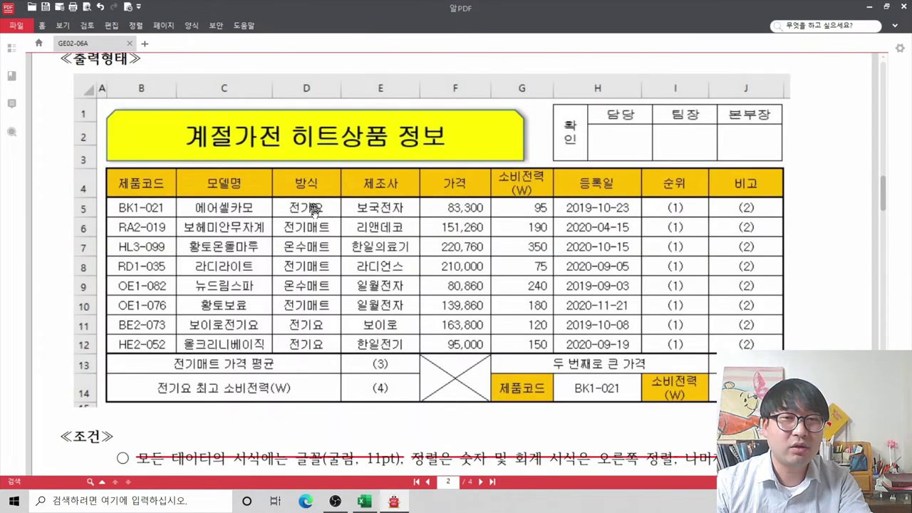
pyautogui.hotkey('alt', 'Tab')
# Fill the 전기매트 cells D6, D8 and D10 in the 방식 column with yellow
pyautogui.click(226, 241)
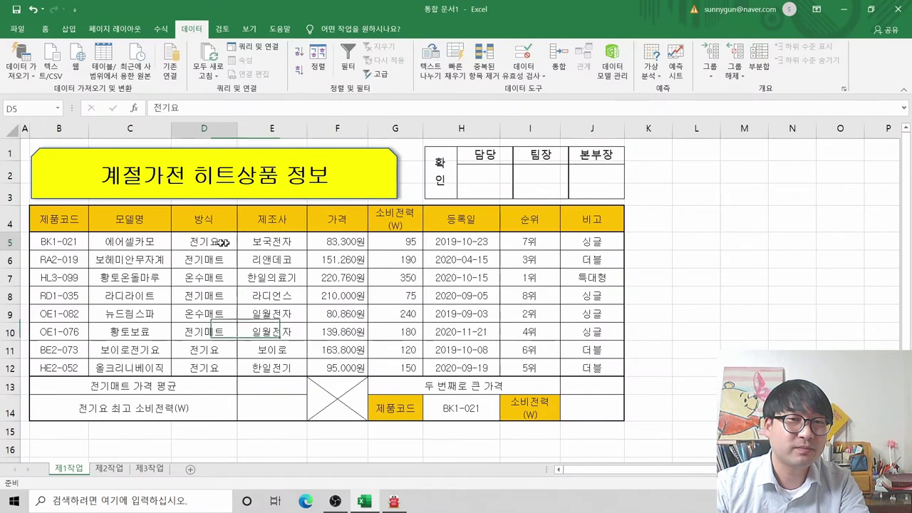
pyautogui.press('Down')
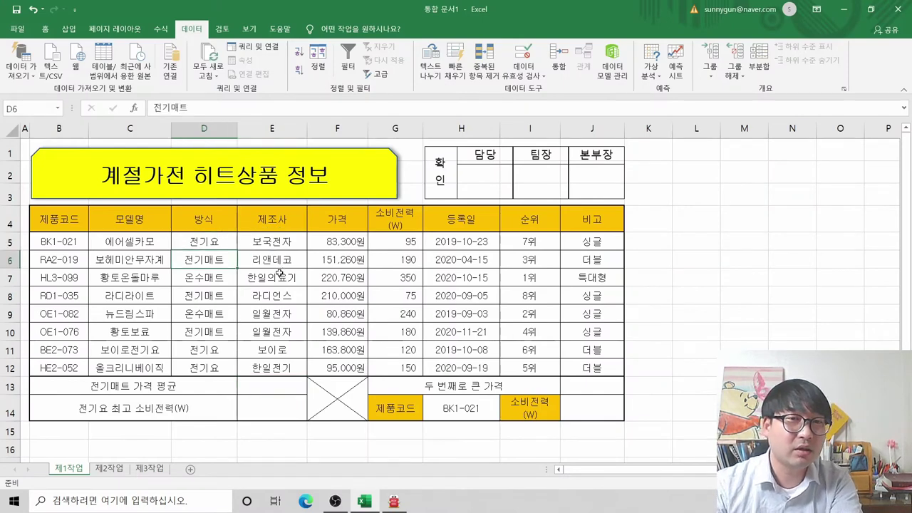
pyautogui.click(47, 30)
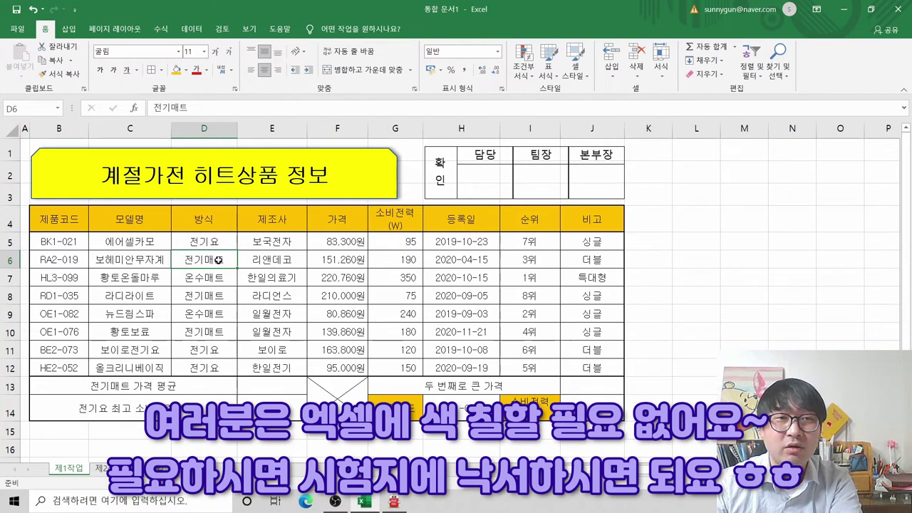
pyautogui.click(185, 70)
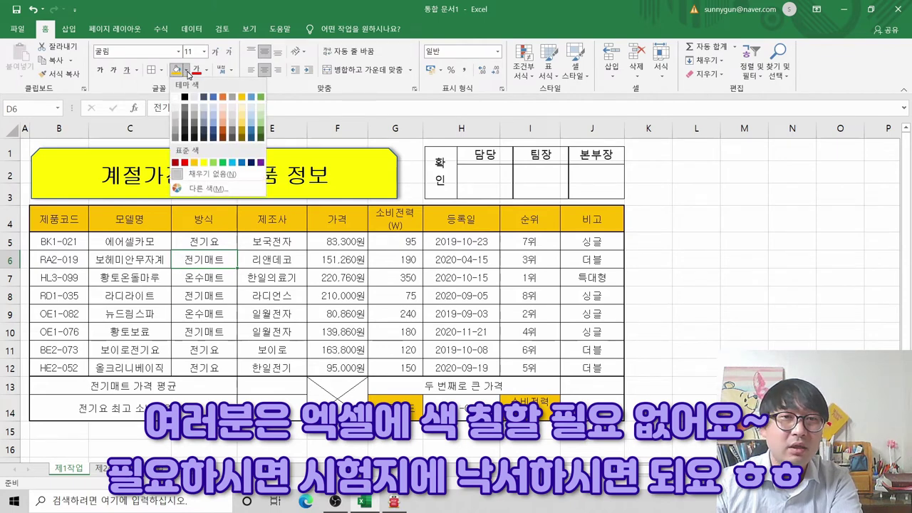
pyautogui.click(203, 162)
pyautogui.press('Down')
pyautogui.press('Down')
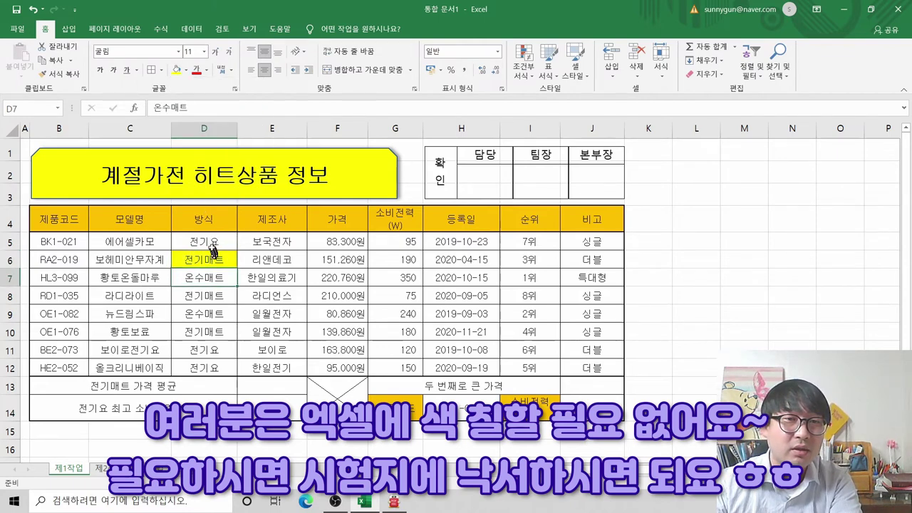
pyautogui.click(174, 69)
pyautogui.press('Down')
pyautogui.press('Down')
pyautogui.click(177, 70)
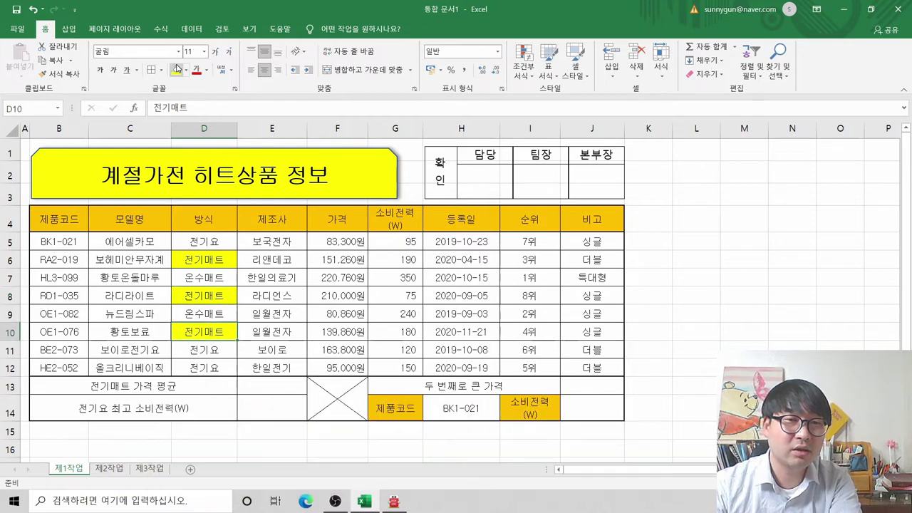
# Recheck the task list in the exam PDF, and fill the 전기매트 prices F6, F8 and F10 with yellow in Excel
pyautogui.hotkey('alt', 'Tab')
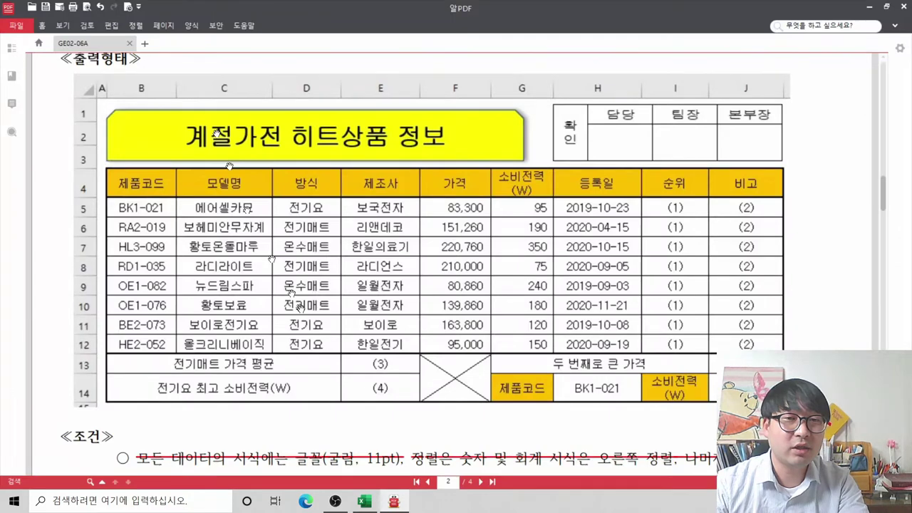
pyautogui.scroll(-10, 301, 310)
pyautogui.scroll(-2, 301, 309)
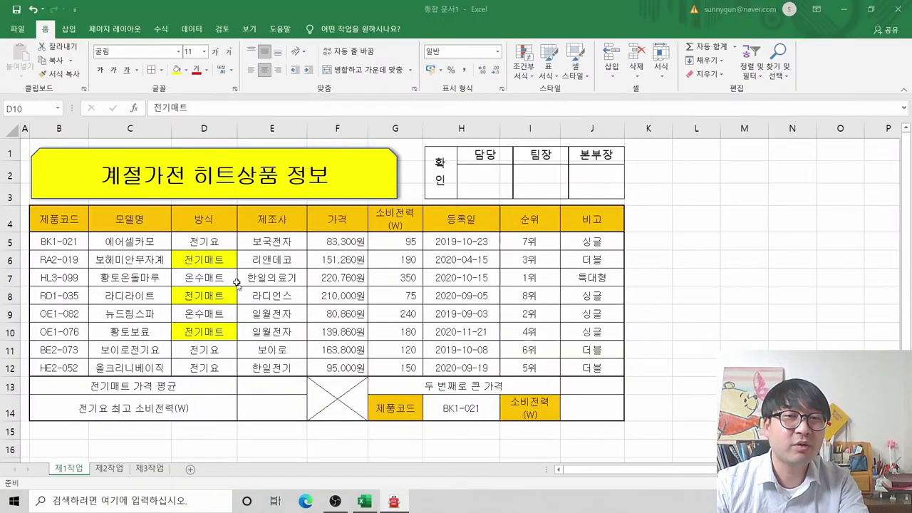
pyautogui.hotkey('alt', 'Tab')
pyautogui.click(341, 259)
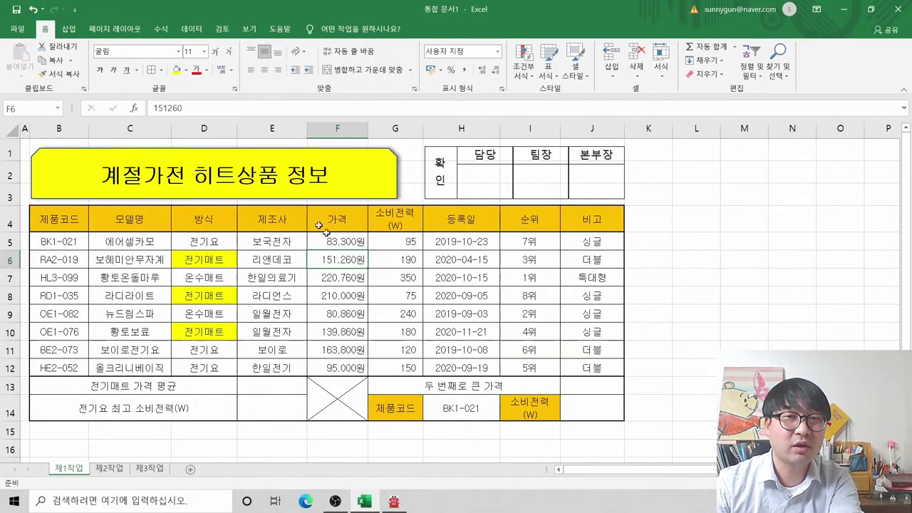
pyautogui.click(176, 70)
pyautogui.press('Down')
pyautogui.press('Down')
pyautogui.click(176, 70)
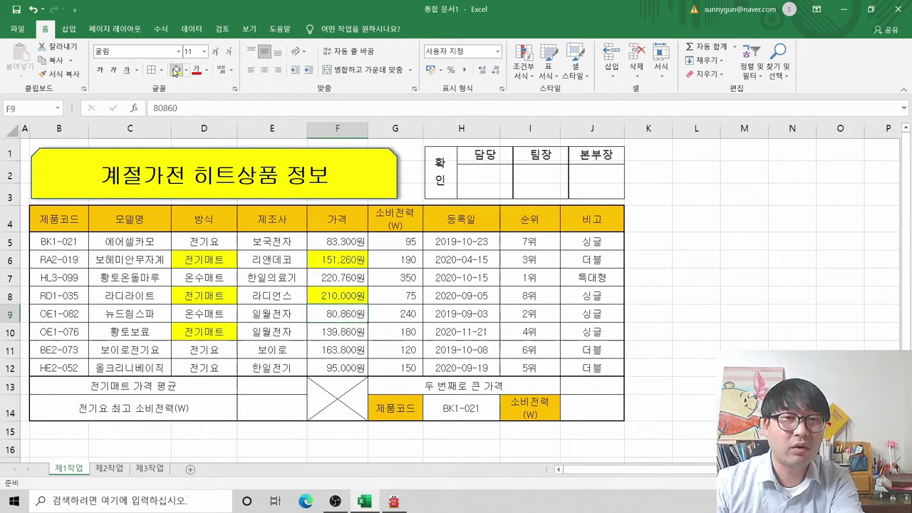
pyautogui.press('Down')
pyautogui.press('Down')
pyautogui.click(175, 70)
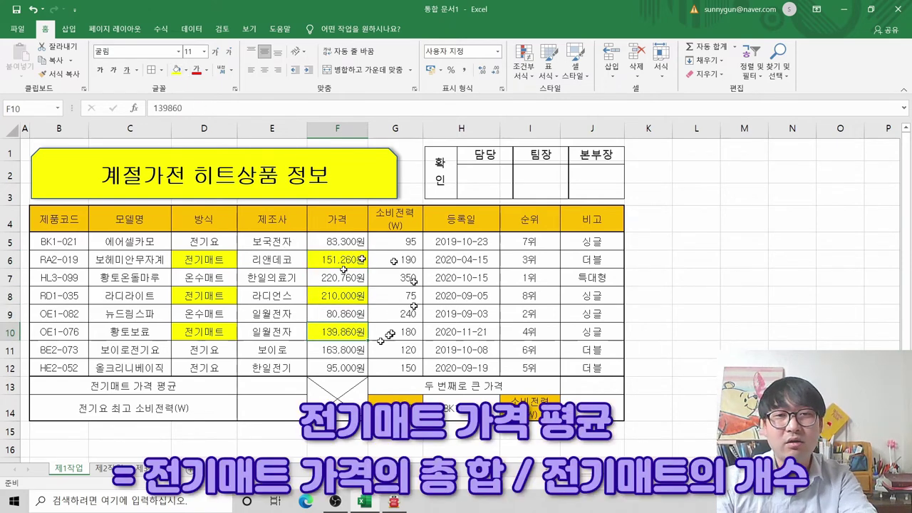
# Examine the highlighted 전기매트 prices in F6, F8 and F10 against their 방식 entries within the product table
pyautogui.click(343, 259)
pyautogui.click(340, 296)
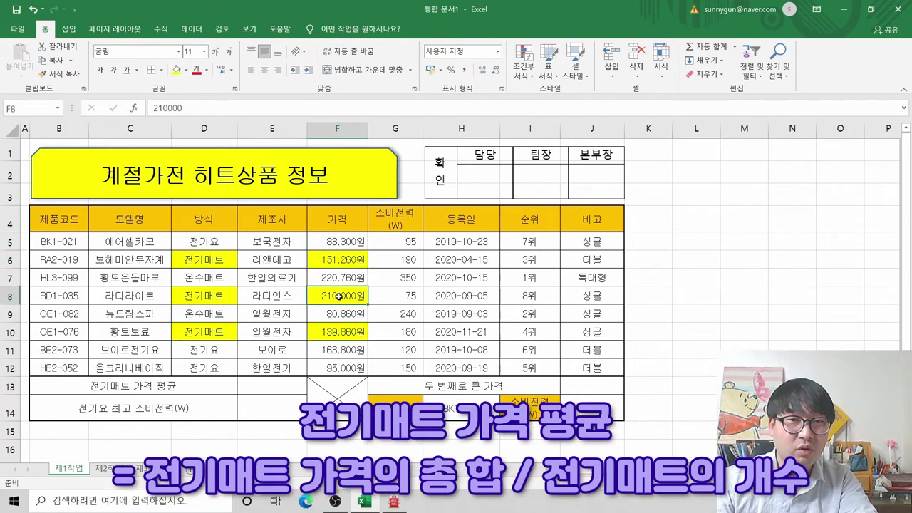
pyautogui.click(341, 332)
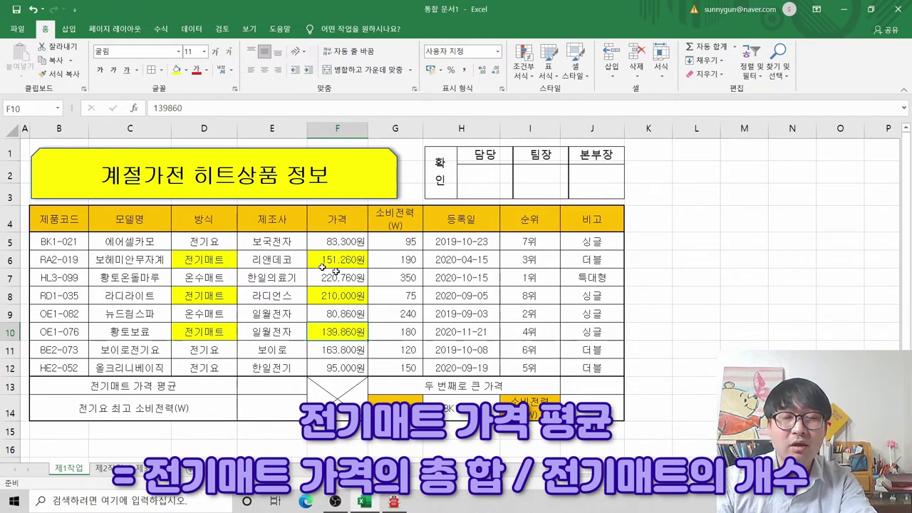
pyautogui.moveTo(214, 244); pyautogui.dragTo(242, 313)
pyautogui.click(71, 222)
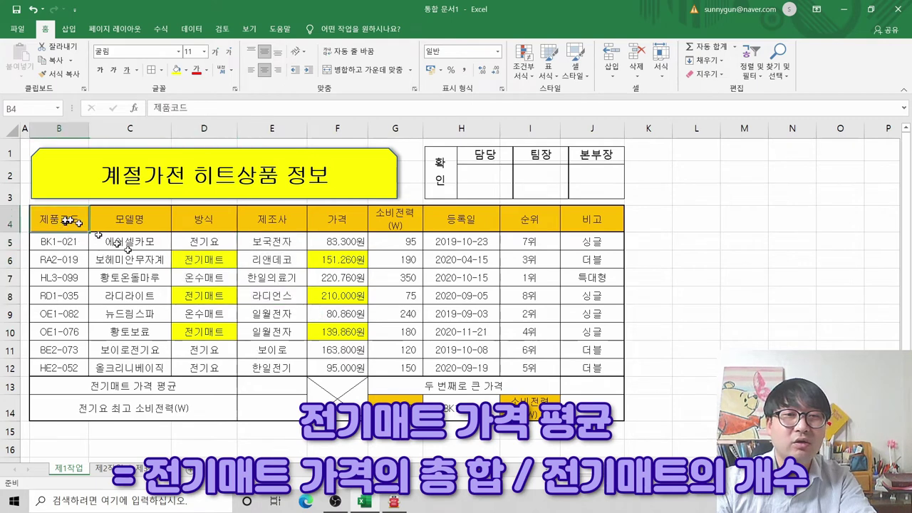
pyautogui.moveTo(72, 222); pyautogui.dragTo(482, 377)
pyautogui.click(349, 332)
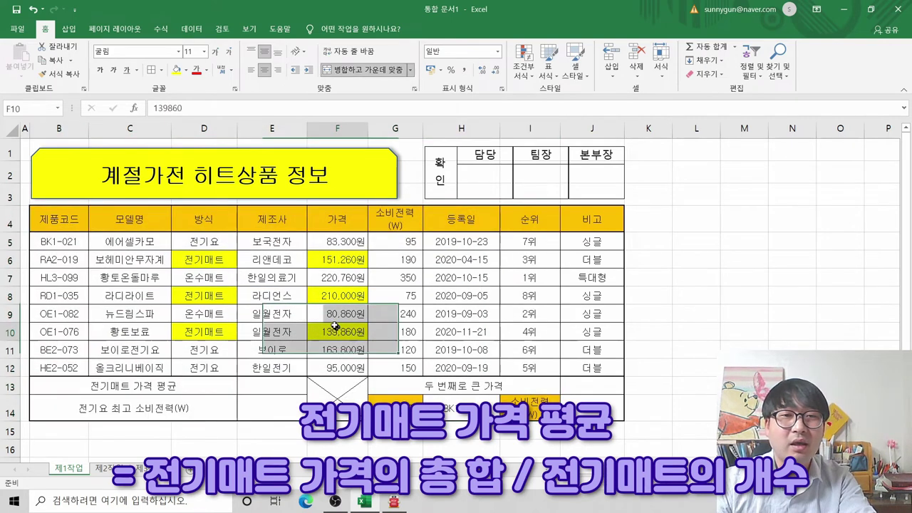
pyautogui.click(224, 263)
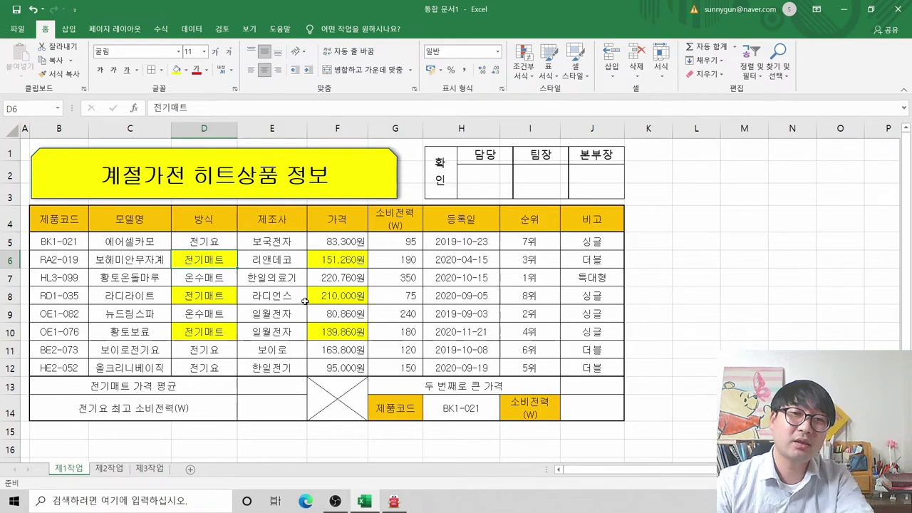
# Compare task (3) and its SUMIF and COUNTIF functions in the exam PDF with the highlighted 전기매트 cells in the Excel table
pyautogui.hotkey('alt', 'Tab')
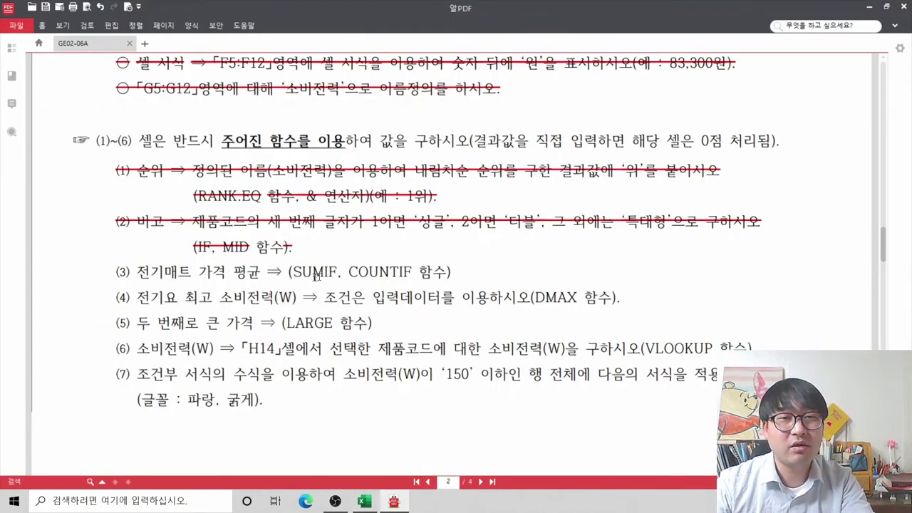
pyautogui.moveTo(418, 272); pyautogui.dragTo(434, 271)
pyautogui.click(331, 273)
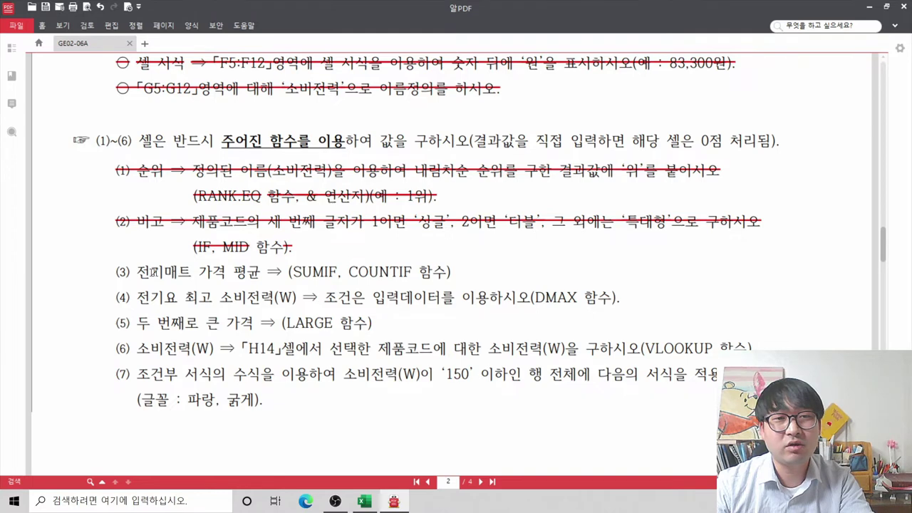
pyautogui.moveTo(266, 272); pyautogui.dragTo(282, 272)
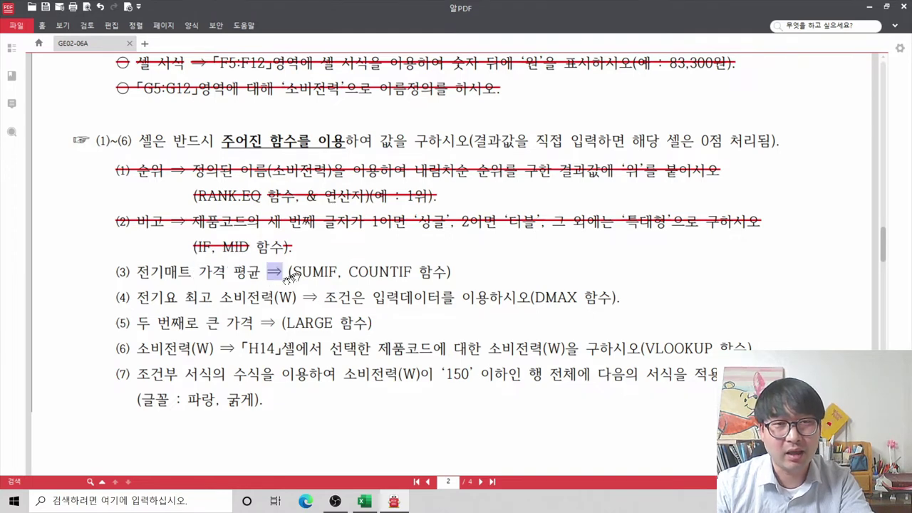
pyautogui.hotkey('alt', 'Tab')
pyautogui.press('ctrl')
pyautogui.press('ctrl')
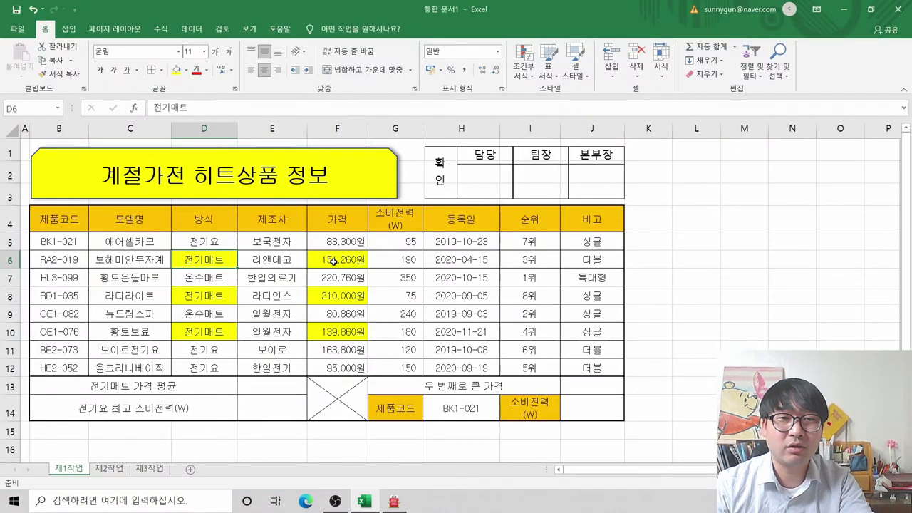
pyautogui.hotkey('alt', 'Tab')
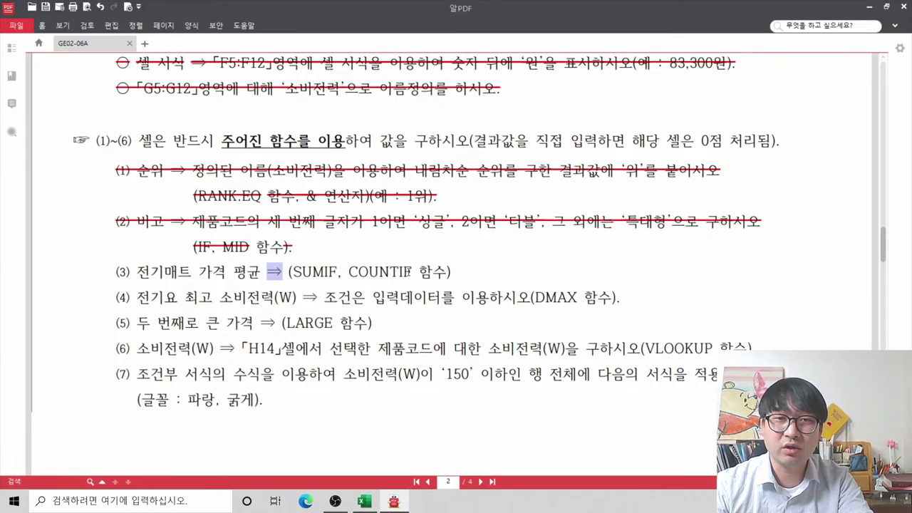
pyautogui.hotkey('alt', 'Tab')
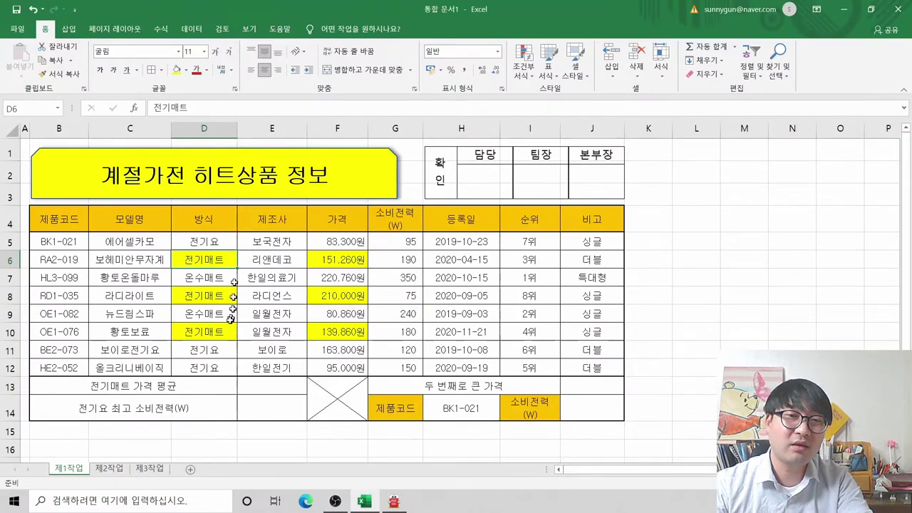
pyautogui.press('ctrl')
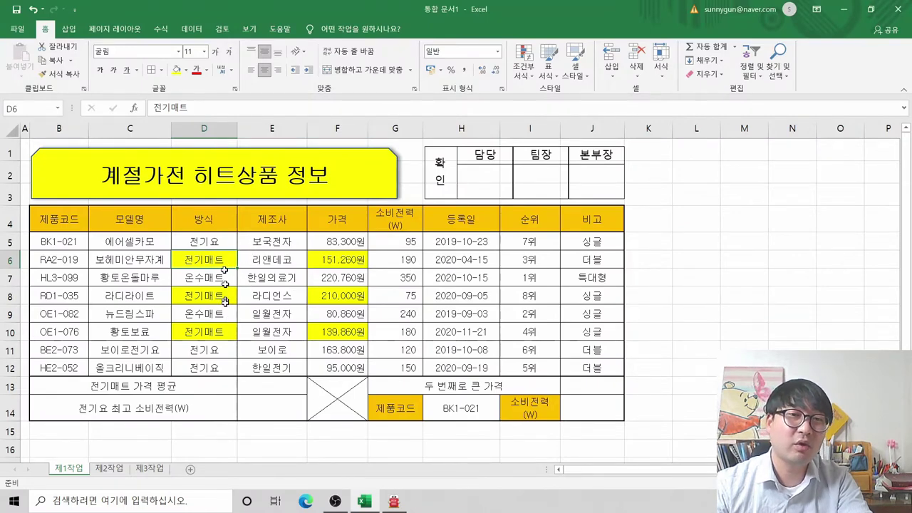
pyautogui.hotkey('alt', 'Tab')
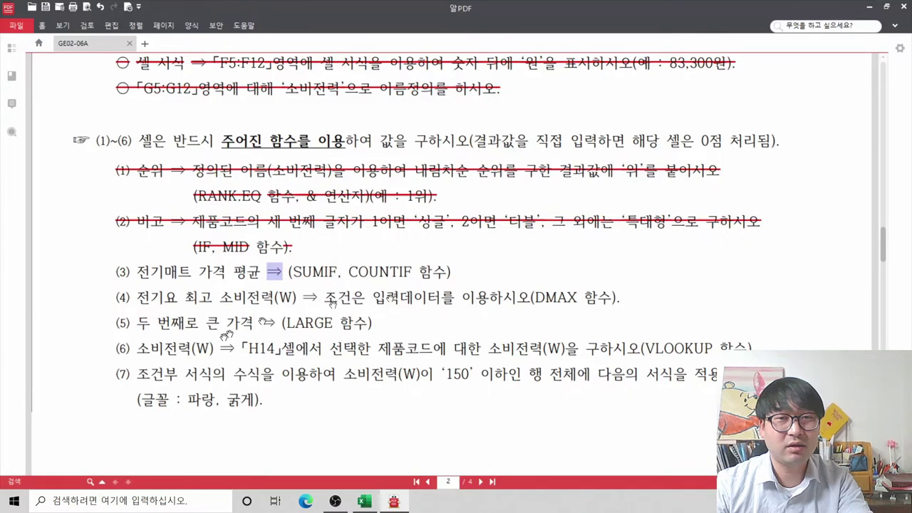
pyautogui.hotkey('alt', 'Tab')
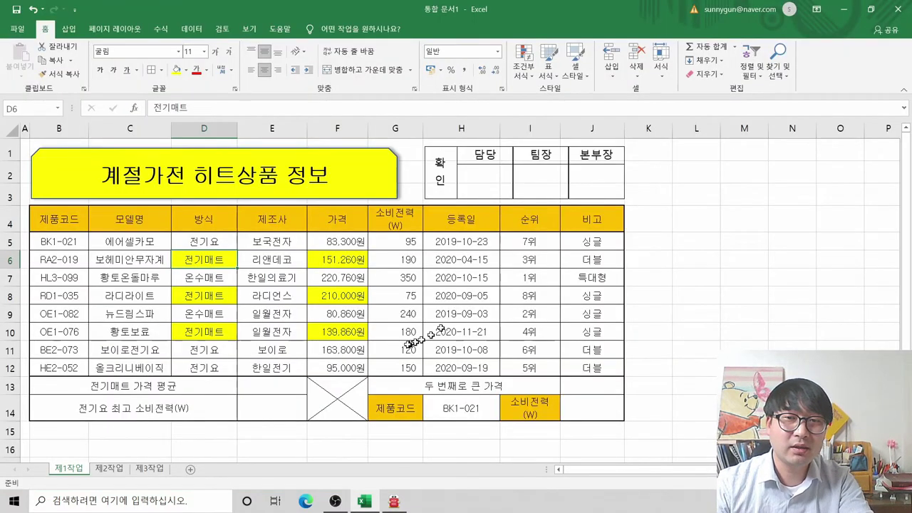
# Start a SUMIF formula in E13 for the 전기매트 가격 평균 row
pyautogui.click(289, 385)
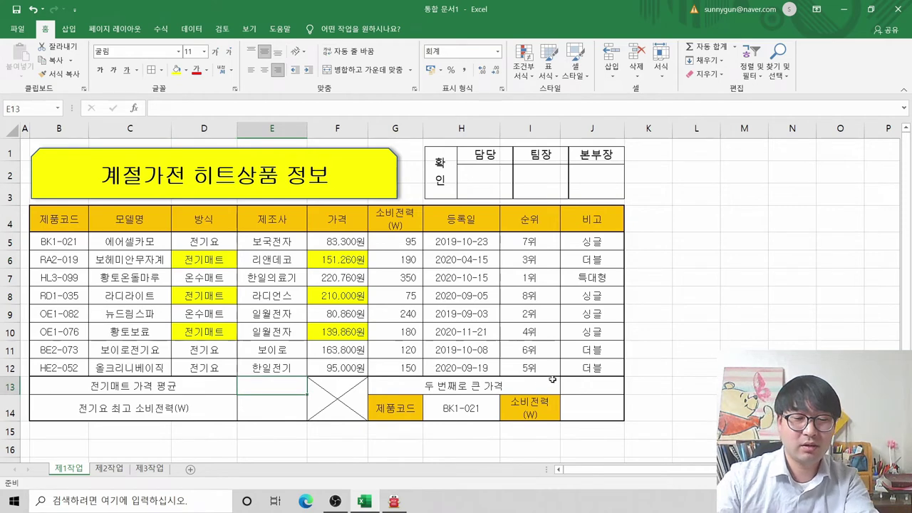
pyautogui.write('=')
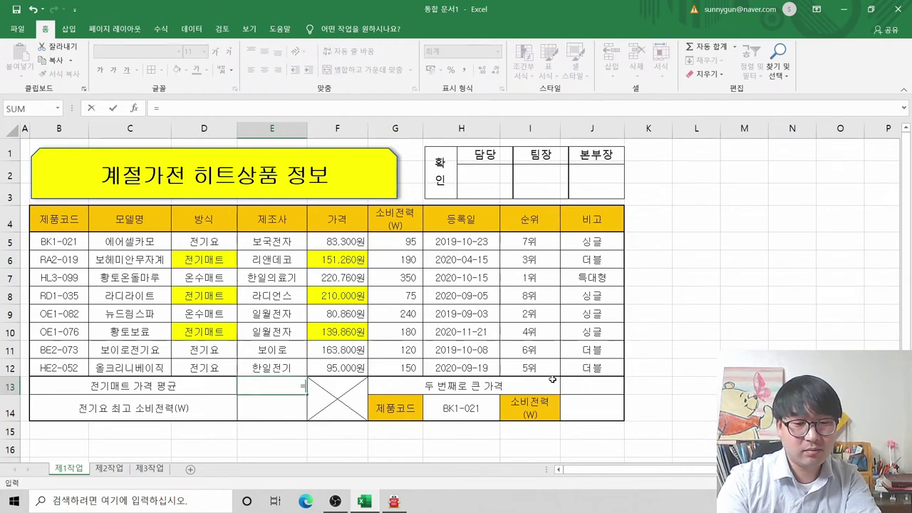
pyautogui.write('sum')
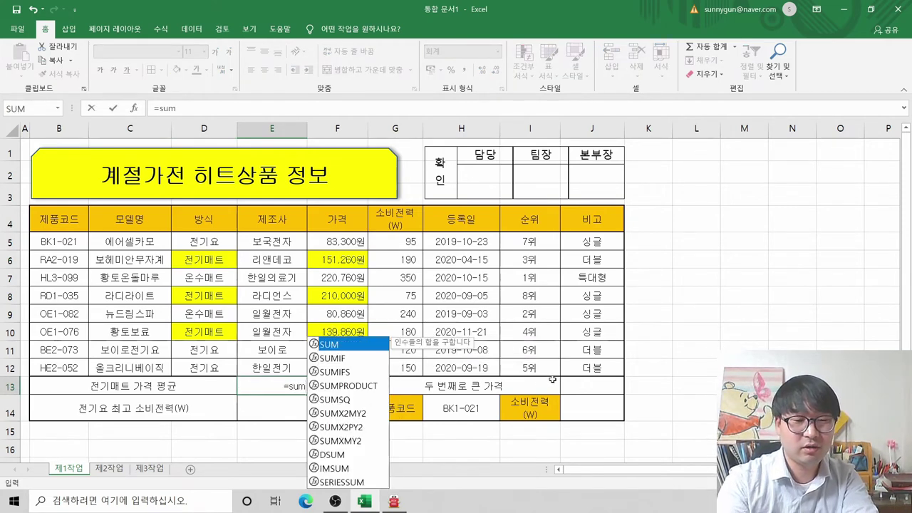
pyautogui.write('i')
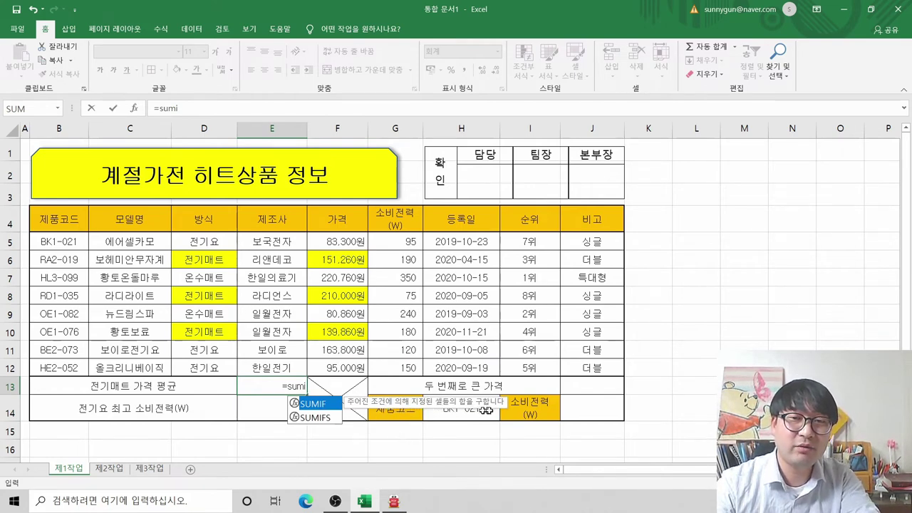
pyautogui.doubleClick(313, 404)
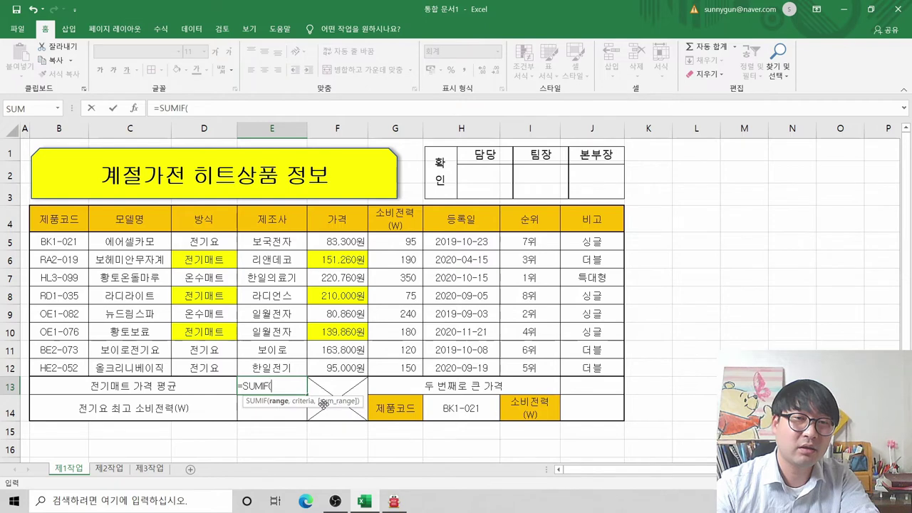
# Set the SUMIF arguments in E13 to Range D5:D12, Criteria "전기매트" and Sum_range F5:F12, keeping the table columns unobstructed
pyautogui.click(133, 107)
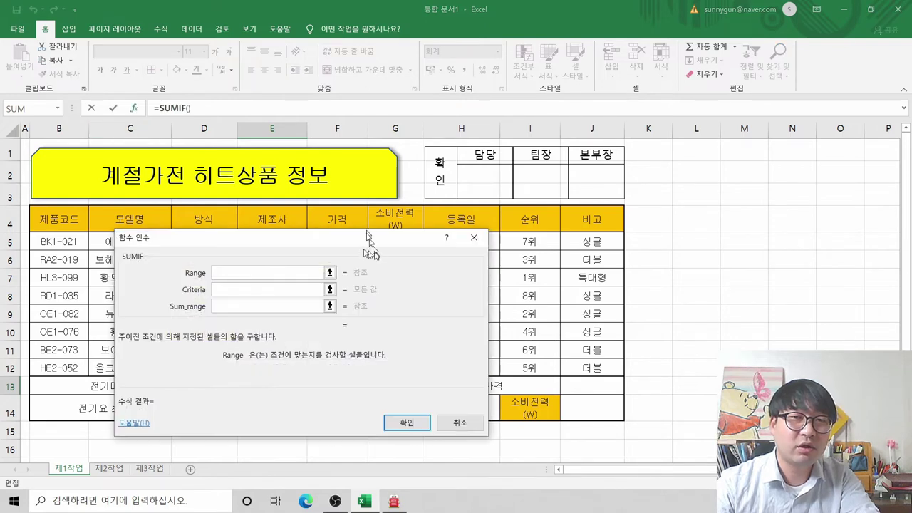
pyautogui.moveTo(316, 238); pyautogui.dragTo(606, 194)
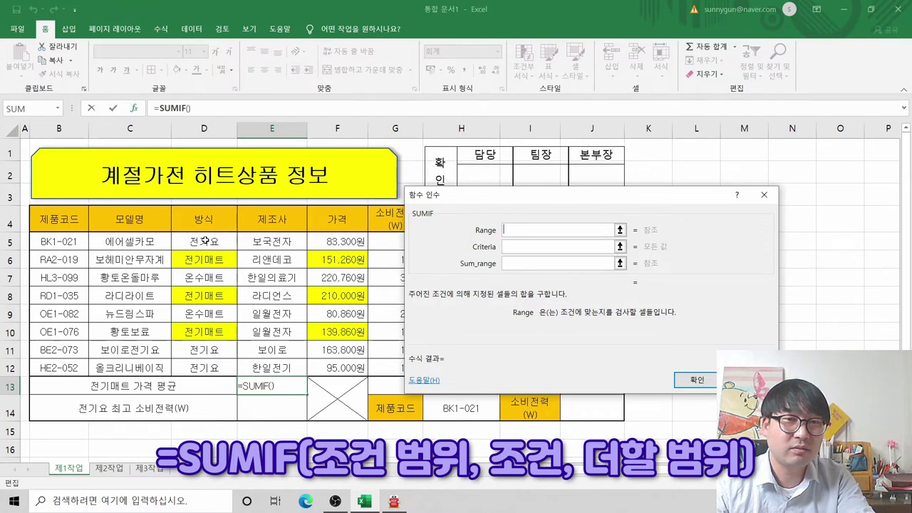
pyautogui.moveTo(207, 241); pyautogui.dragTo(194, 362)
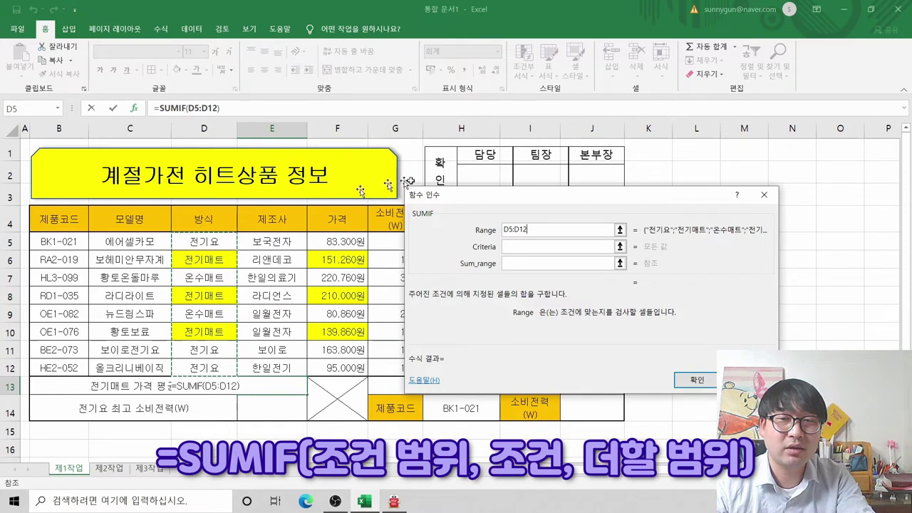
pyautogui.click(509, 247)
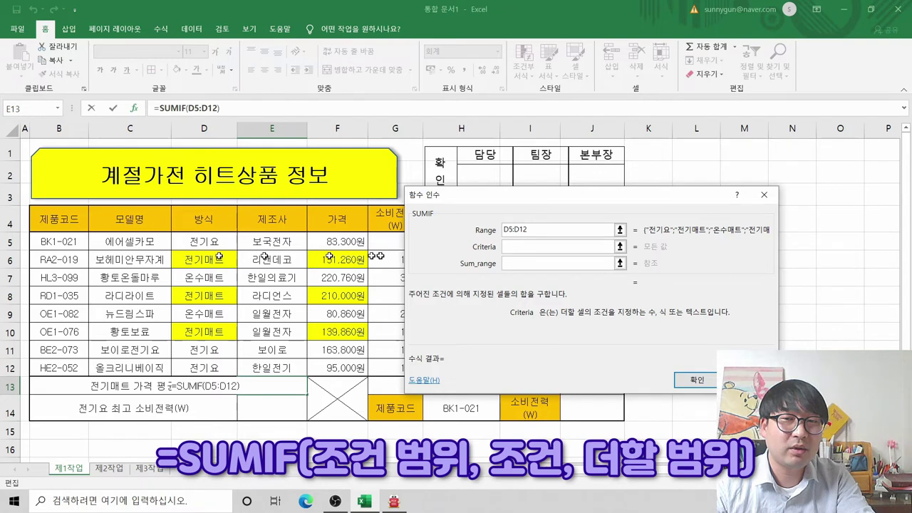
pyautogui.write('wjs')
pyautogui.press('BackSpace')
pyautogui.write('전기맽')
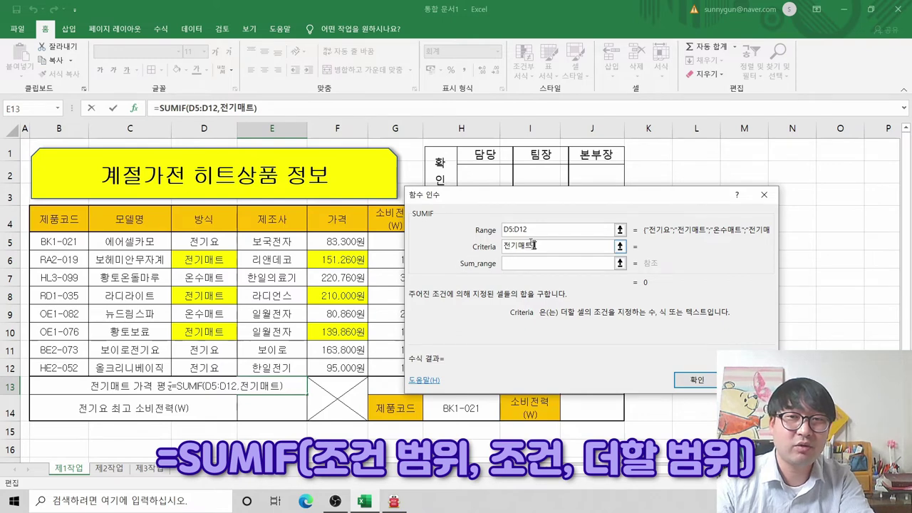
pyautogui.click(570, 262)
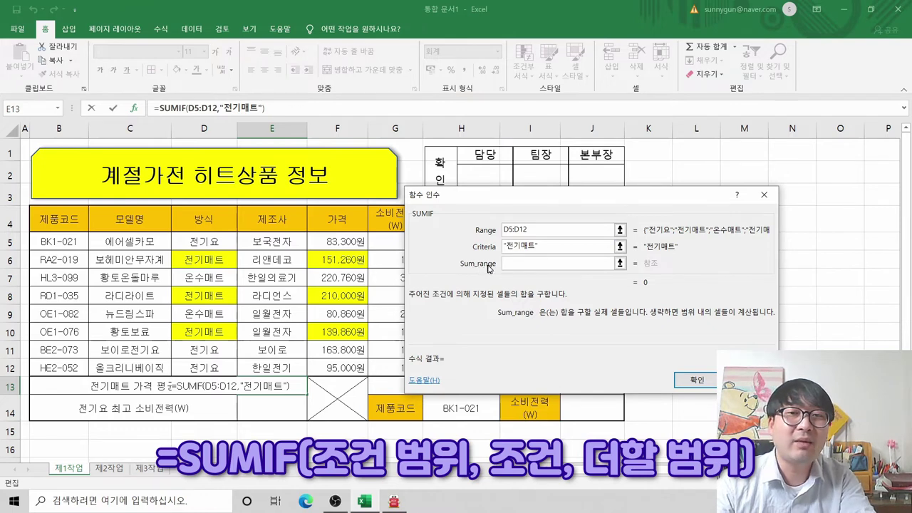
pyautogui.moveTo(340, 241); pyautogui.dragTo(347, 366)
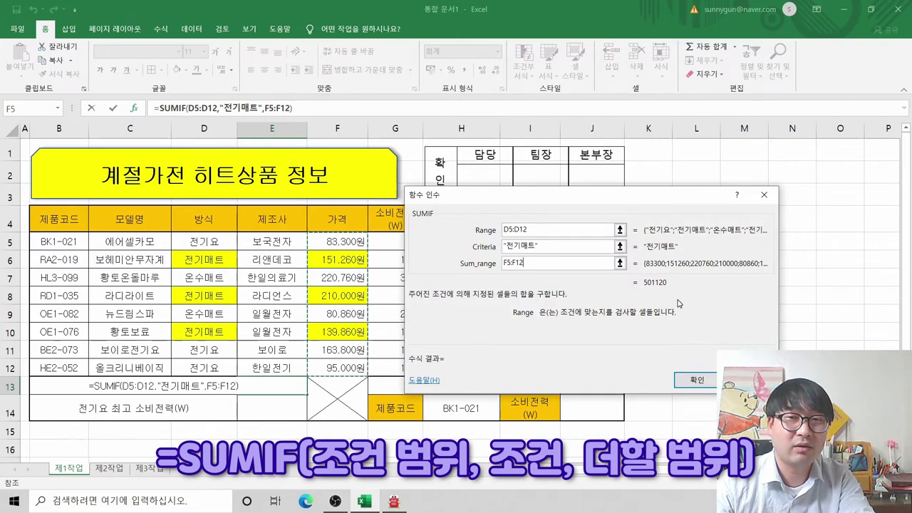
# Check each SUMIF argument and the calculated sum against the highlighted 전기매트 rows, and confirm the formula in E13
pyautogui.click(541, 231)
pyautogui.click(509, 229)
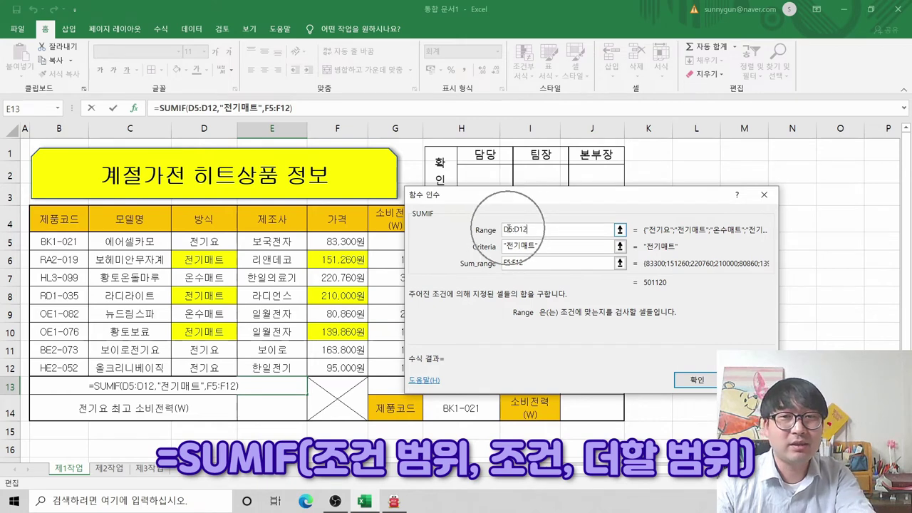
pyautogui.click(508, 229)
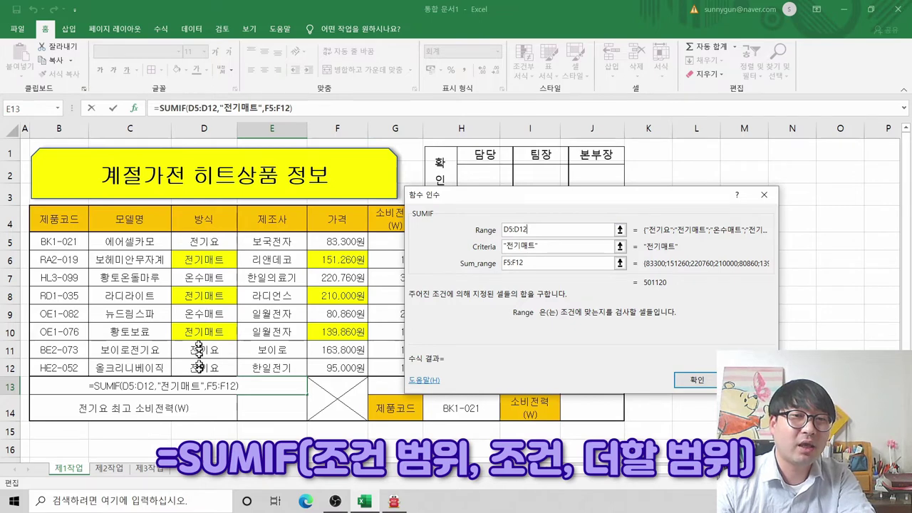
pyautogui.click(543, 248)
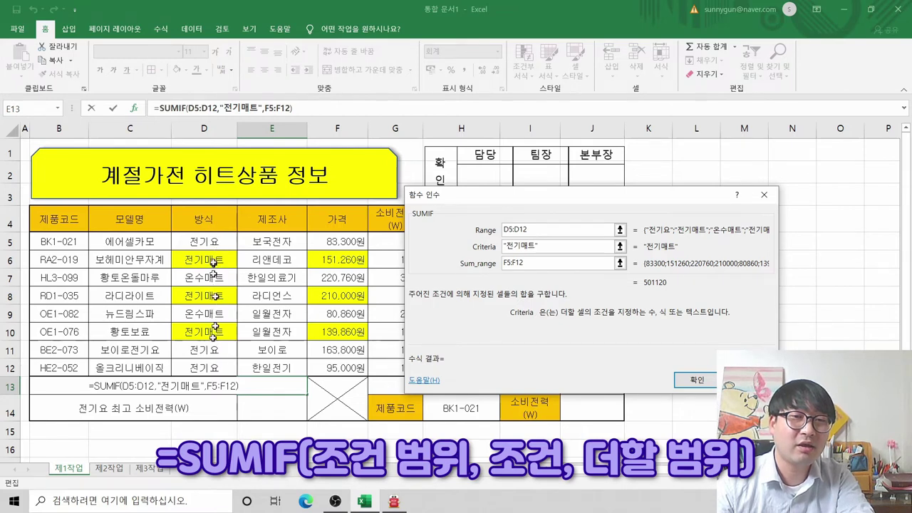
pyautogui.click(563, 263)
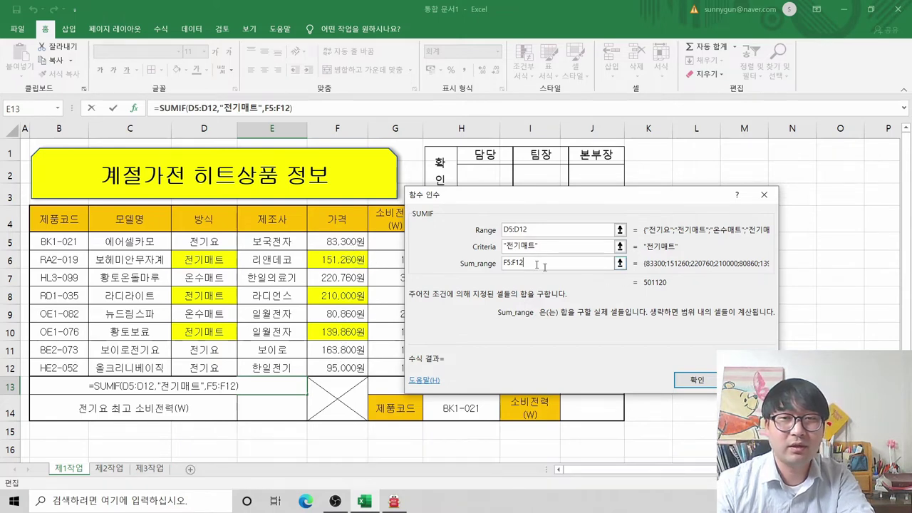
pyautogui.click(665, 285)
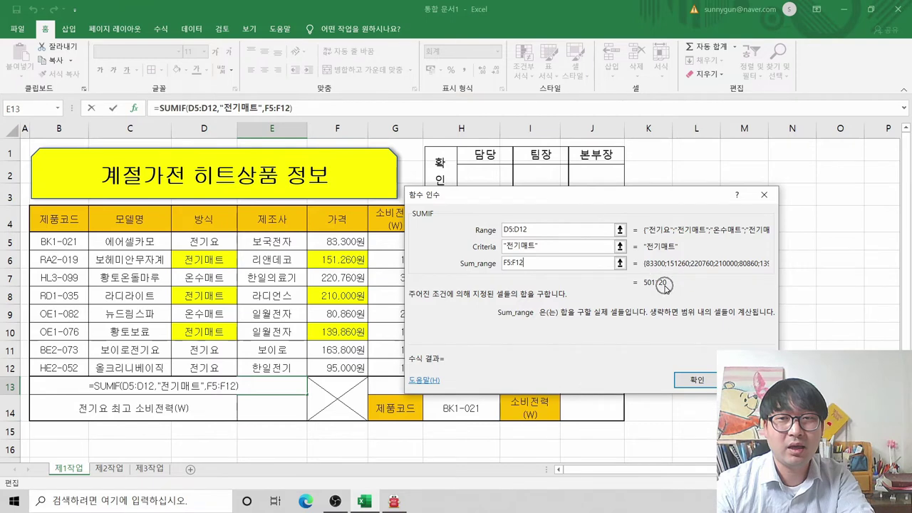
pyautogui.click(666, 288)
pyautogui.click(666, 287)
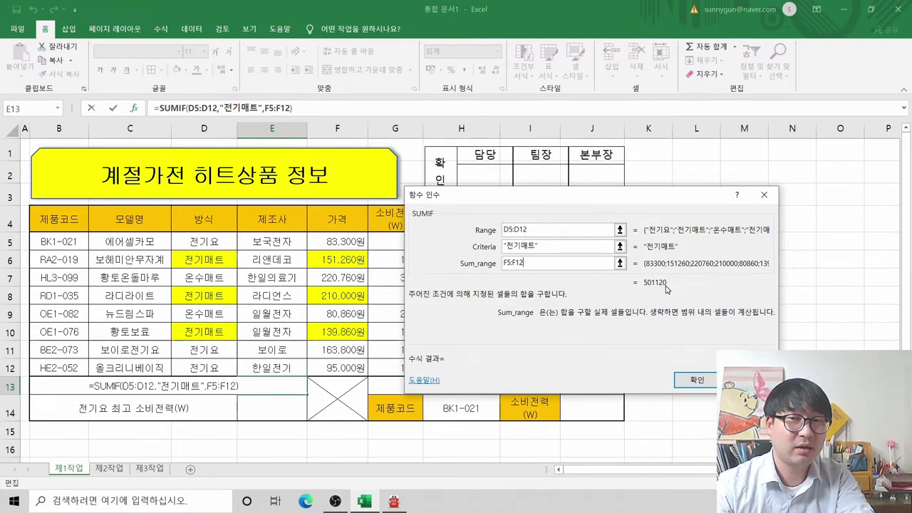
pyautogui.click(692, 378)
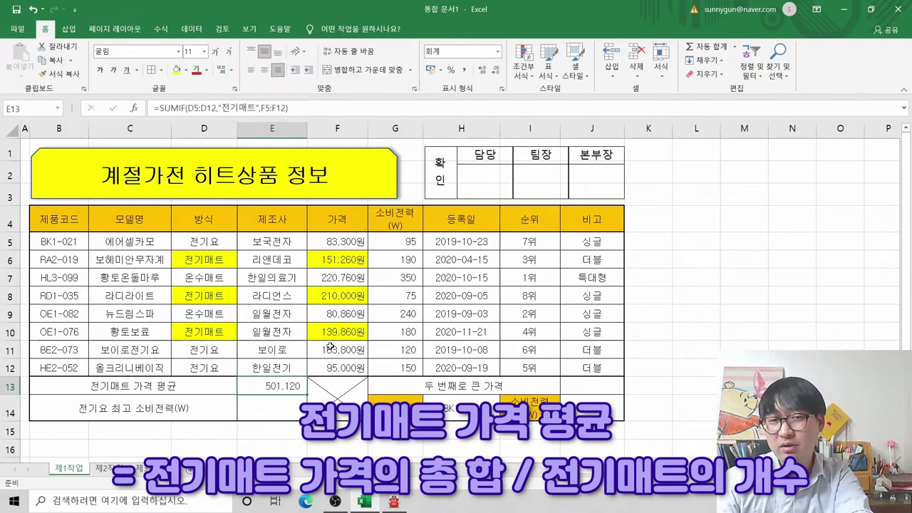
# Recheck task (3) in the exam PDF, and extend the SUMIF formula in Excel's E13 with a division by COUNTIF
pyautogui.hotkey('alt', 'Tab')
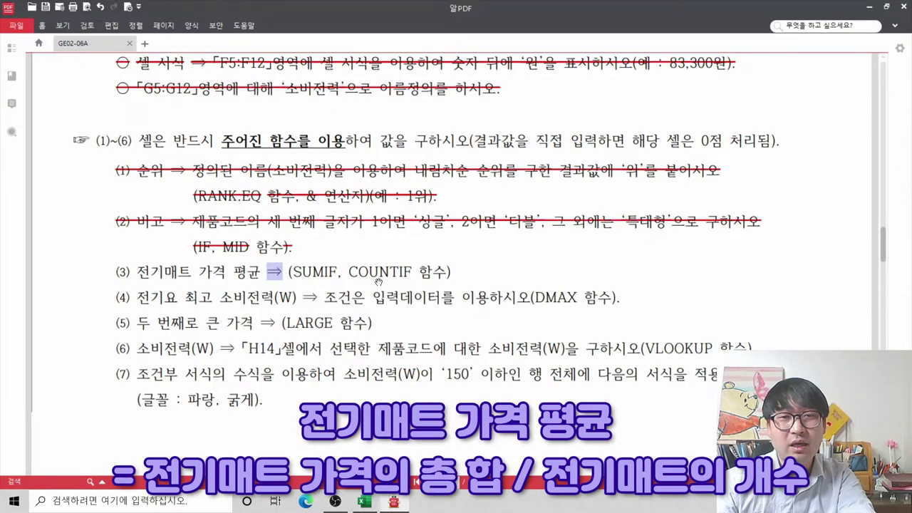
pyautogui.hotkey('alt', 'Tab')
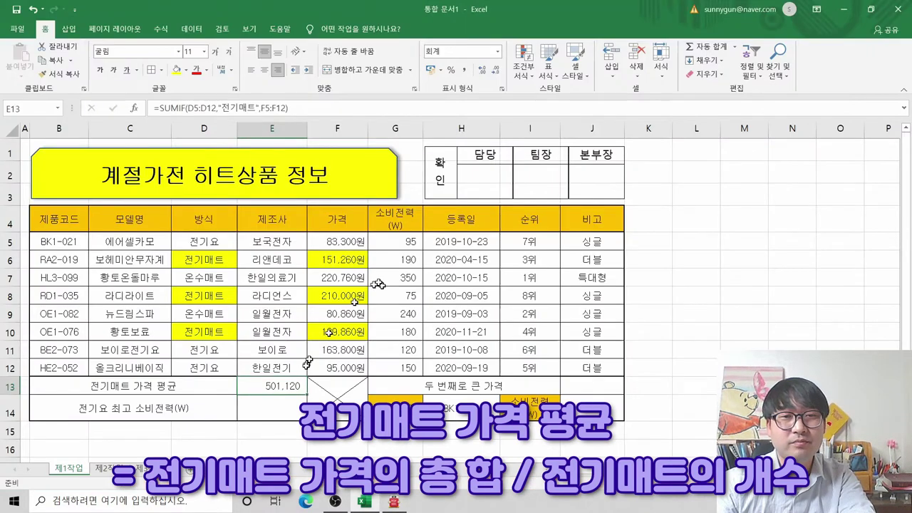
pyautogui.click(303, 107)
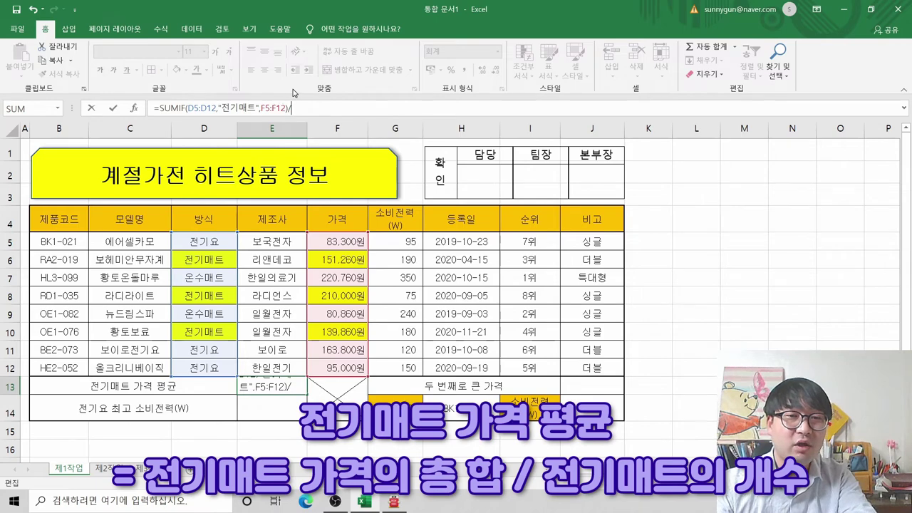
pyautogui.hotkey('alt', 'Tab')
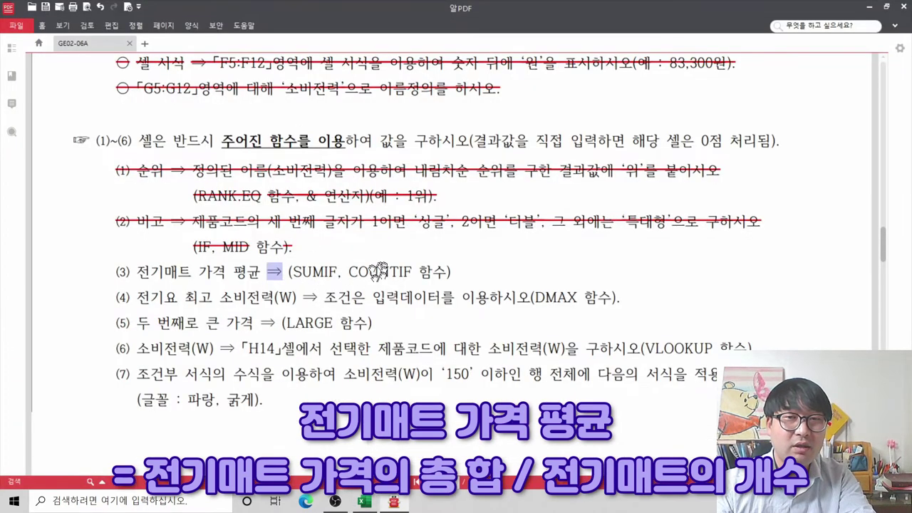
pyautogui.hotkey('alt', 'Tab')
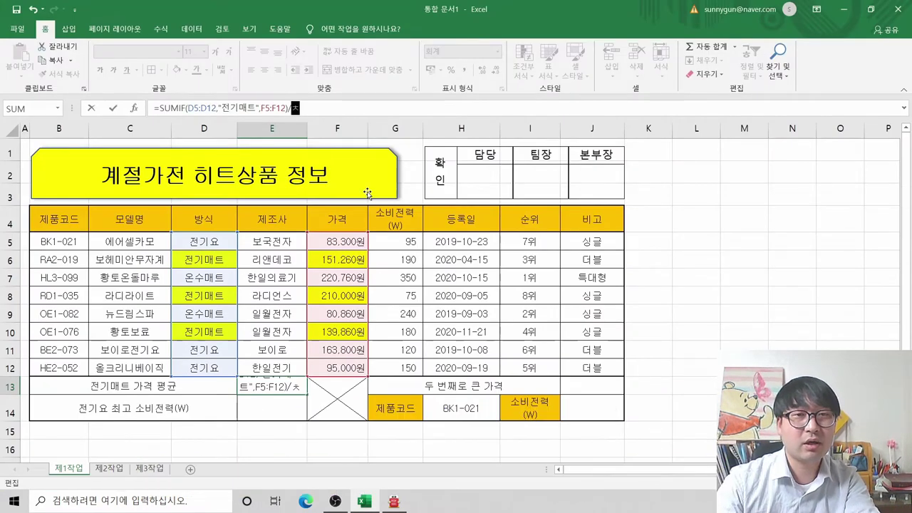
pyautogui.write('coun')
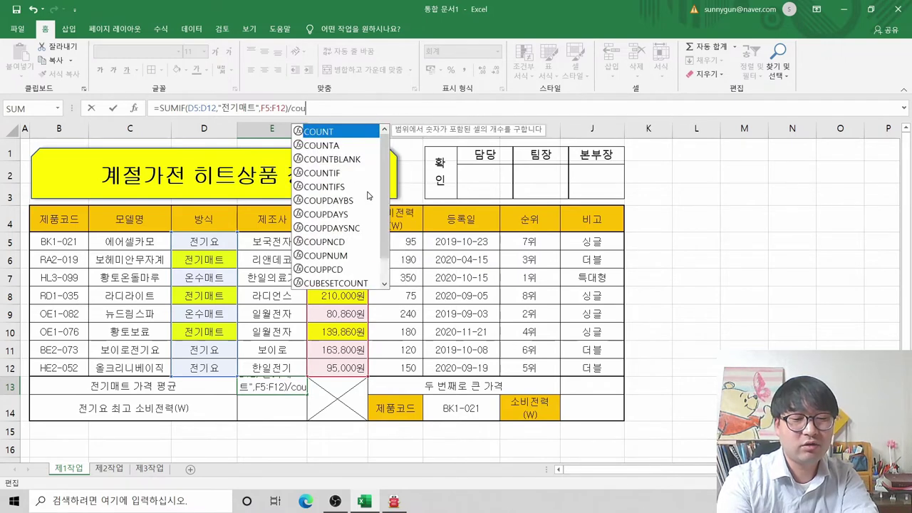
pyautogui.click(330, 178)
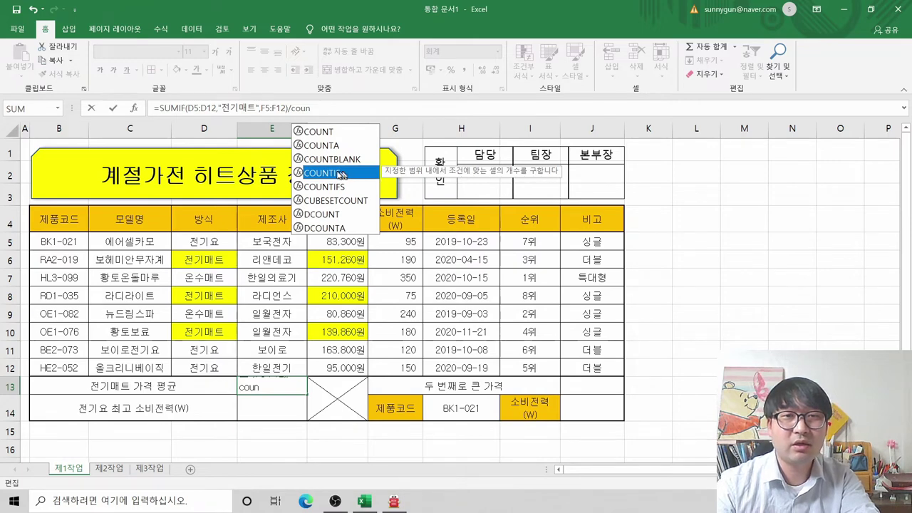
pyautogui.doubleClick(341, 173)
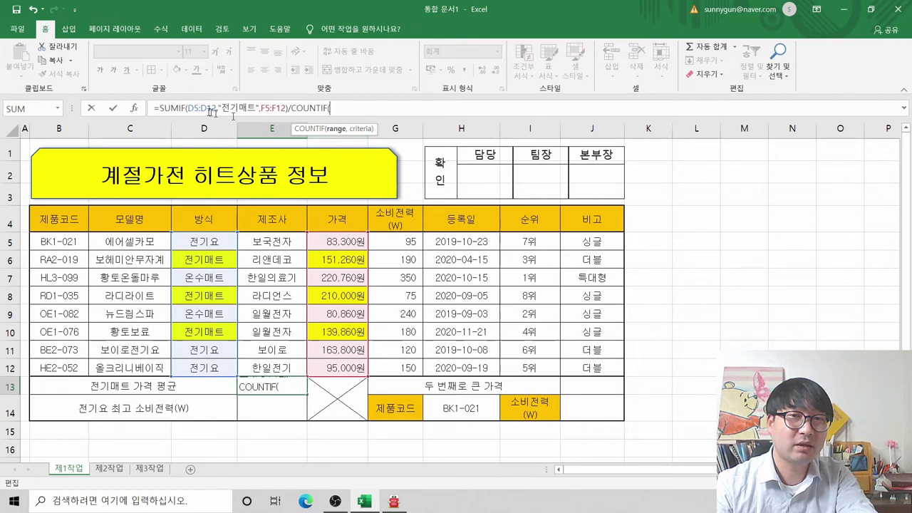
# Set the COUNTIF arguments in E13's formula to Range D5:D12 and Criteria "전기매트"
pyautogui.click(137, 107)
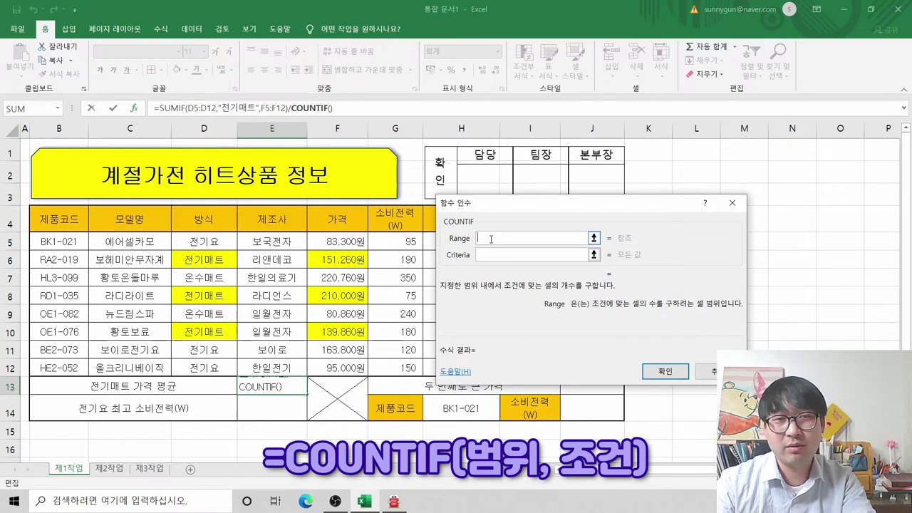
pyautogui.moveTo(202, 241); pyautogui.dragTo(199, 368)
pyautogui.click(491, 257)
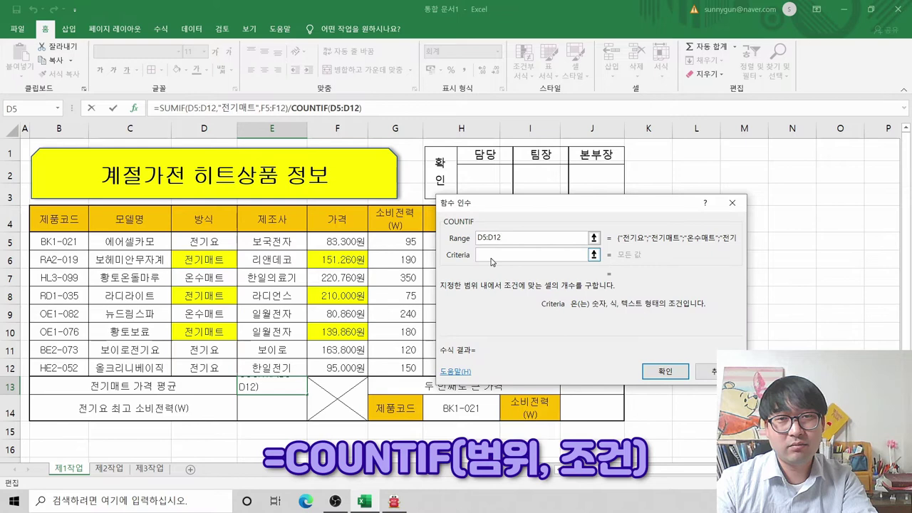
pyautogui.write('w')
pyautogui.press('BackSpace')
pyautogui.press('BackSpace')
pyautogui.press('BackSpace')
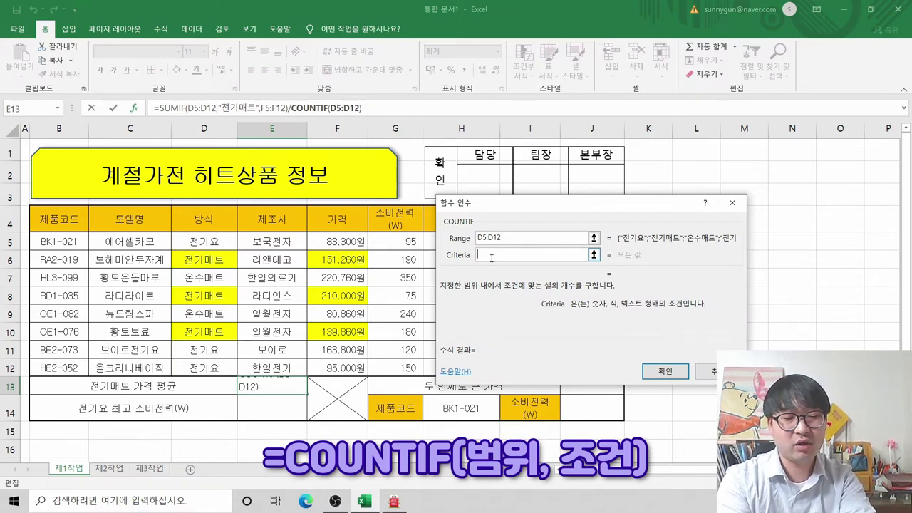
pyautogui.write('전기매트')
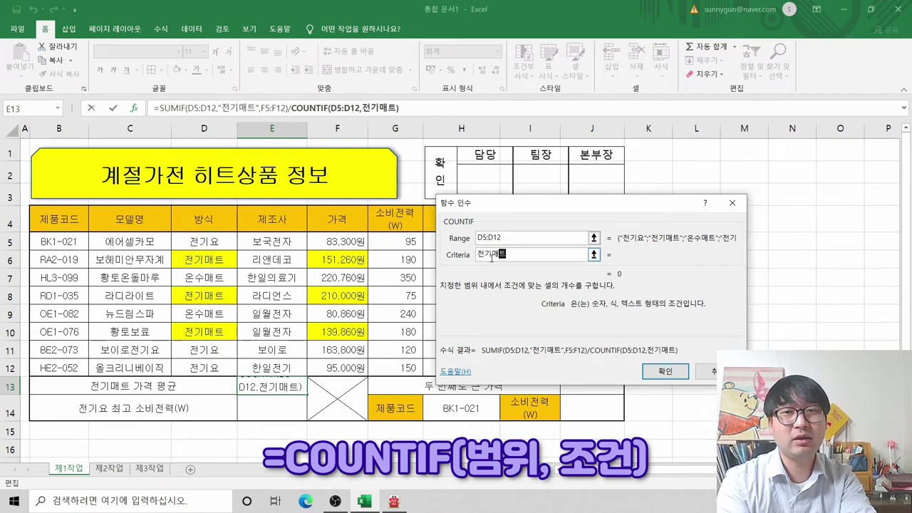
pyautogui.click(518, 238)
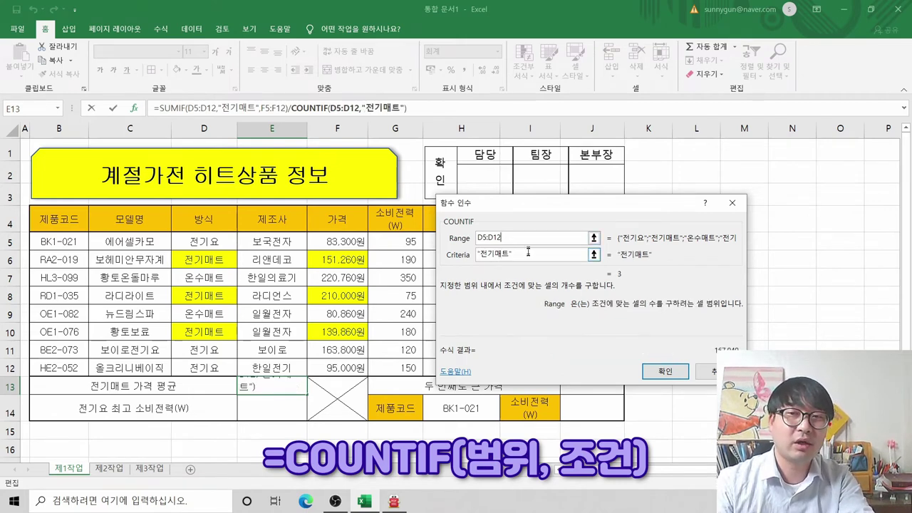
# Check the COUNTIF Range, Criteria and calculated count, and confirm the SUMIF/COUNTIF formula in E13
pyautogui.click(527, 252)
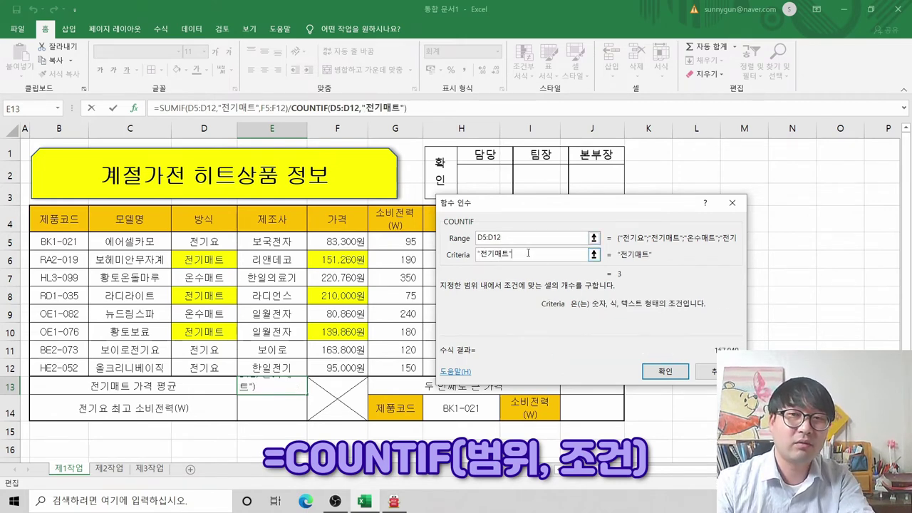
pyautogui.click(621, 277)
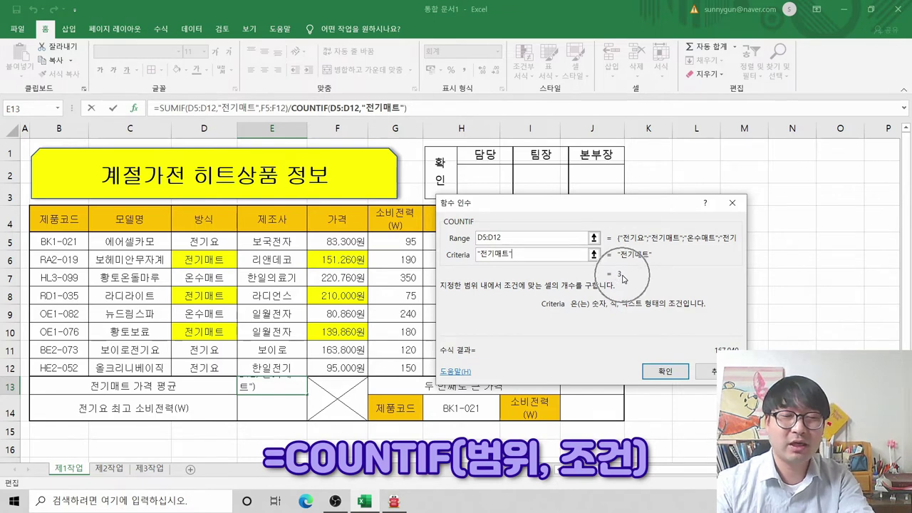
pyautogui.click(508, 238)
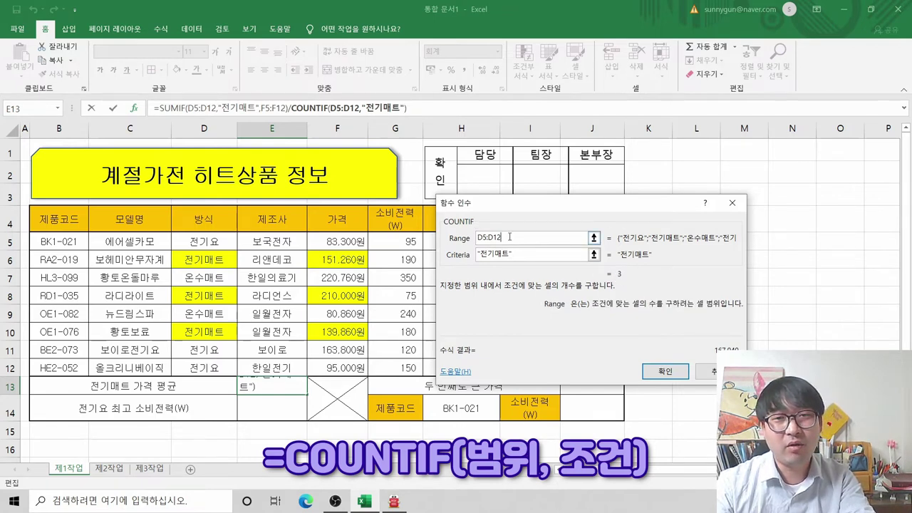
pyautogui.click(517, 254)
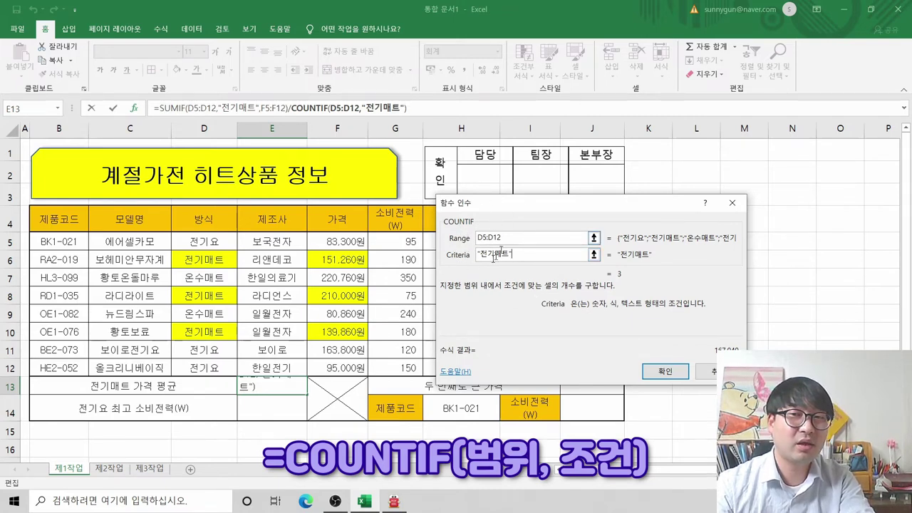
pyautogui.click(631, 282)
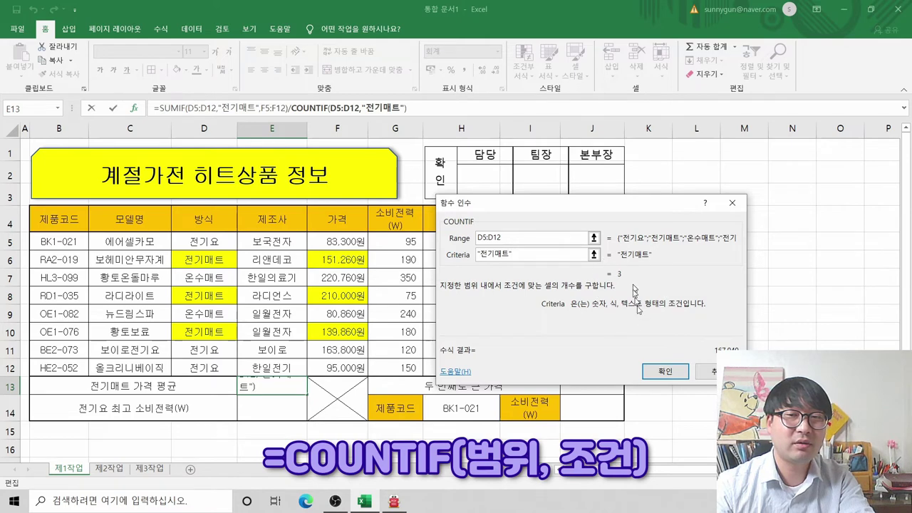
pyautogui.click(668, 373)
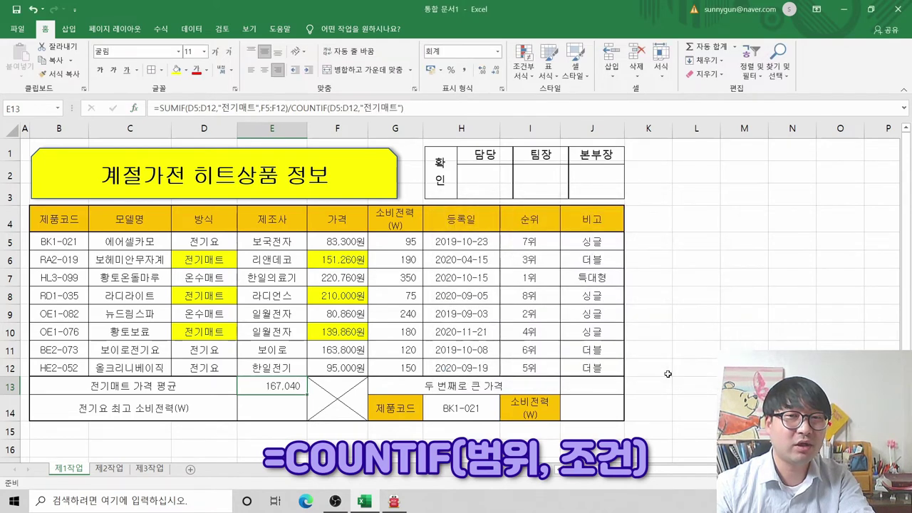
# Review E13's average and its SUMIF/COUNTIF formula against task (3) in the exam PDF
pyautogui.click(295, 392)
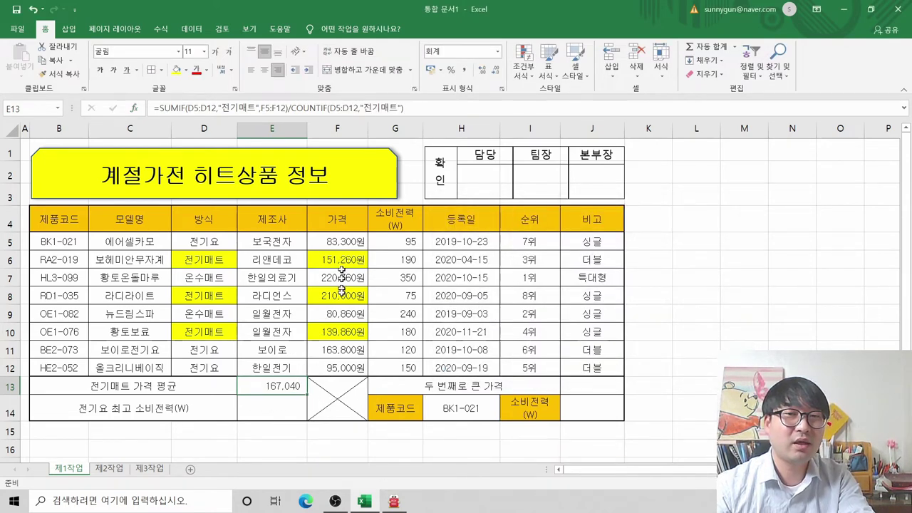
pyautogui.click(278, 391)
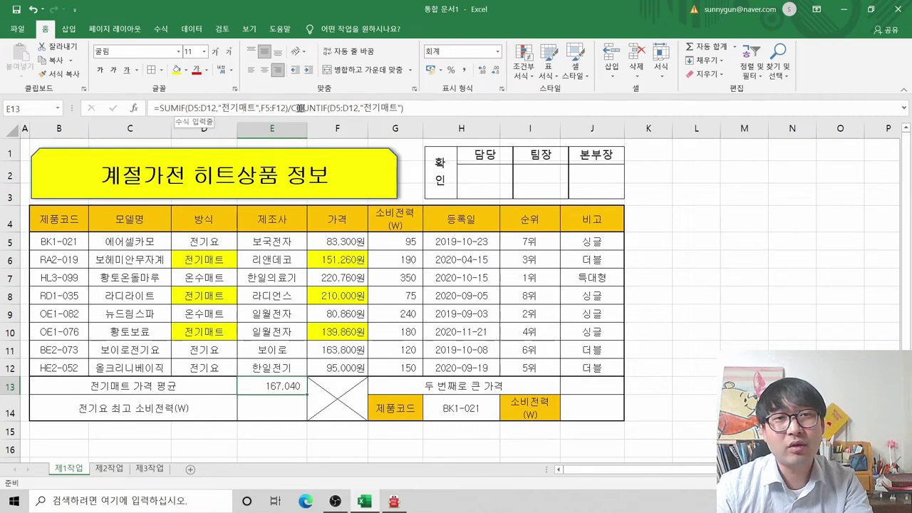
pyautogui.hotkey('alt', 'Tab')
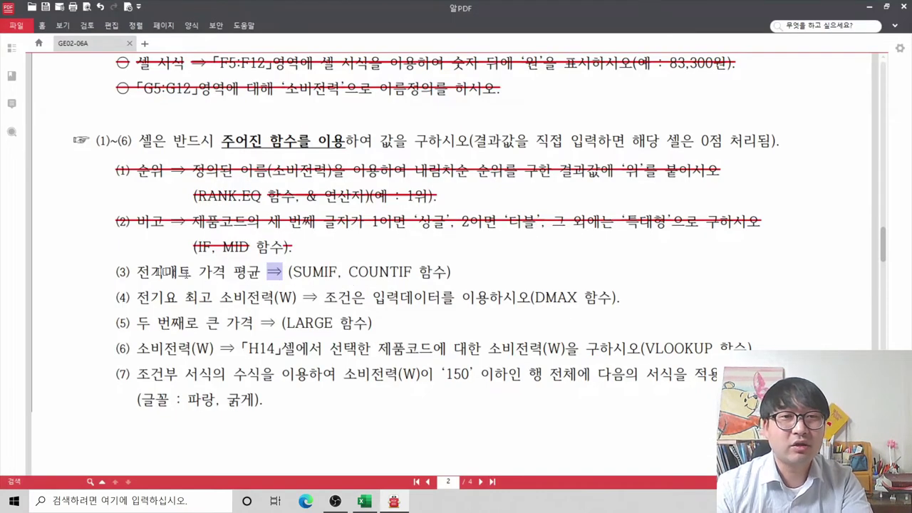
pyautogui.hotkey('alt', 'Tab')
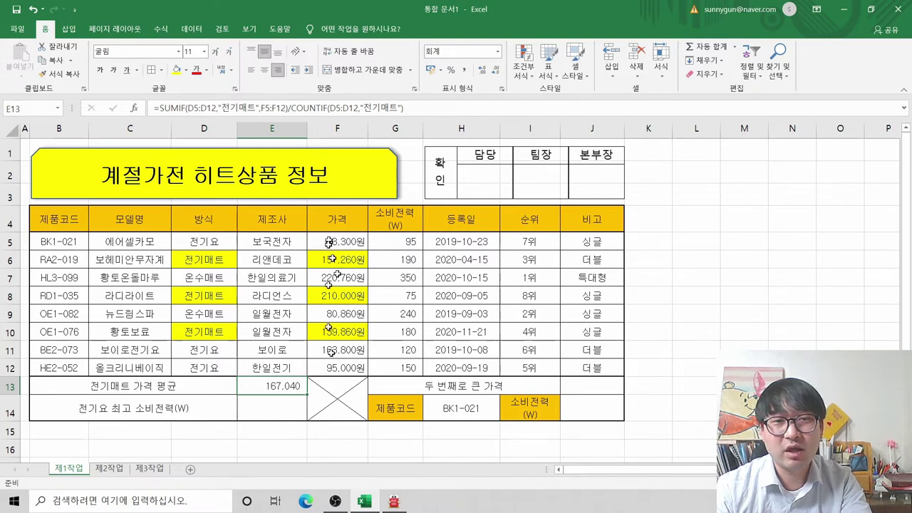
pyautogui.hotkey('alt', 'Tab')
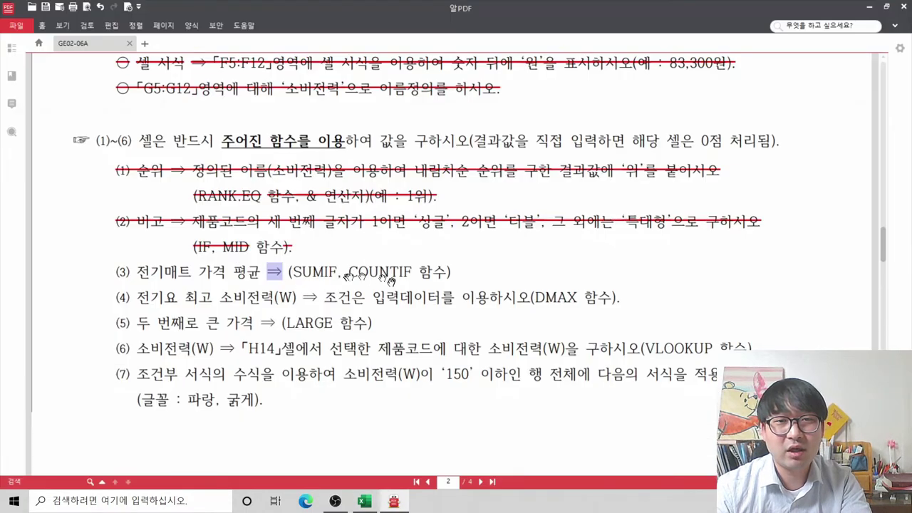
pyautogui.hotkey('alt', 'Tab')
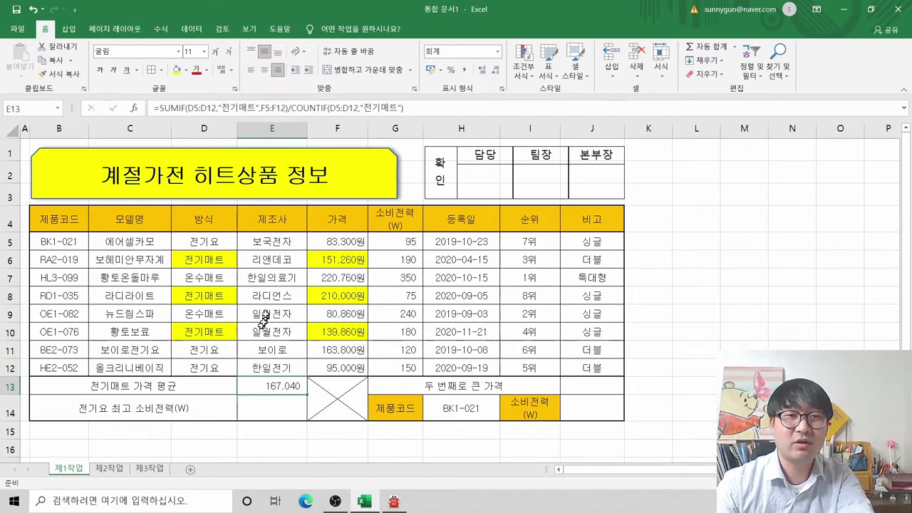
# Remove the yellow highlighting from the 전기매트 rows by setting D5:G11 to no fill
pyautogui.moveTo(203, 242); pyautogui.dragTo(399, 350)
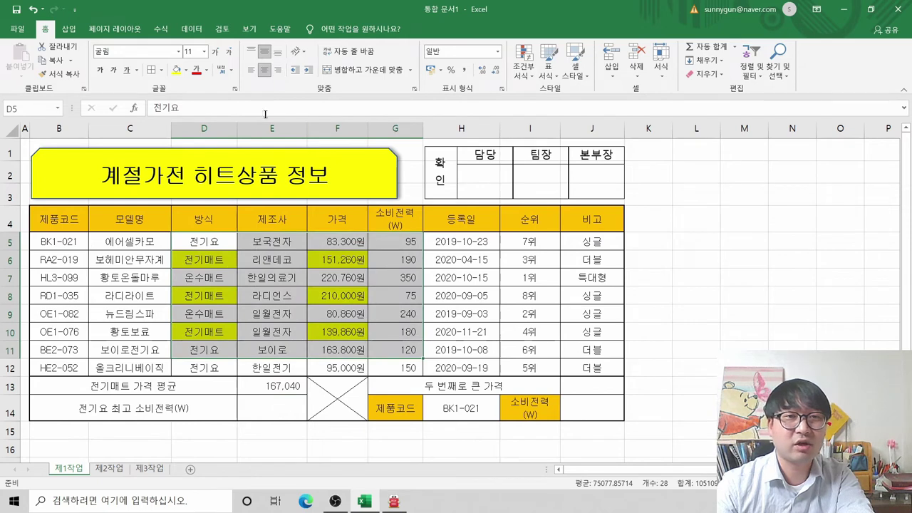
pyautogui.click(185, 70)
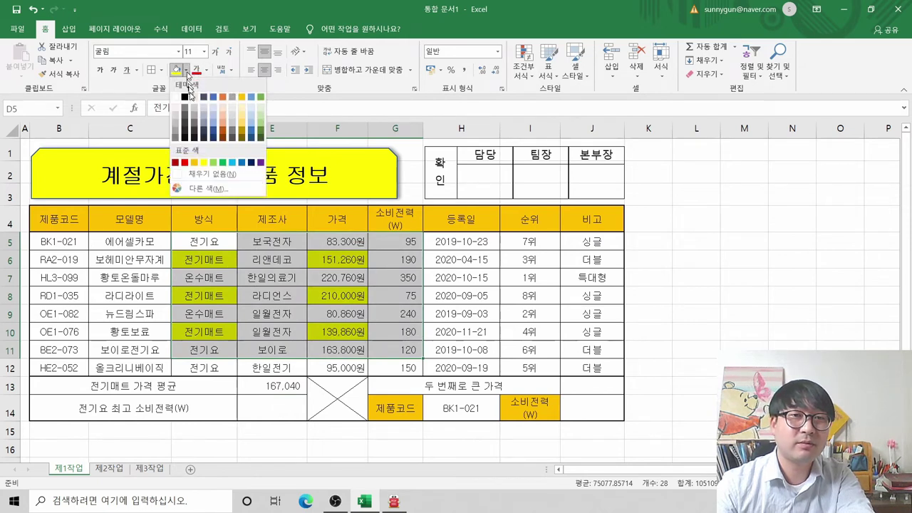
pyautogui.click(195, 180)
pyautogui.click(271, 314)
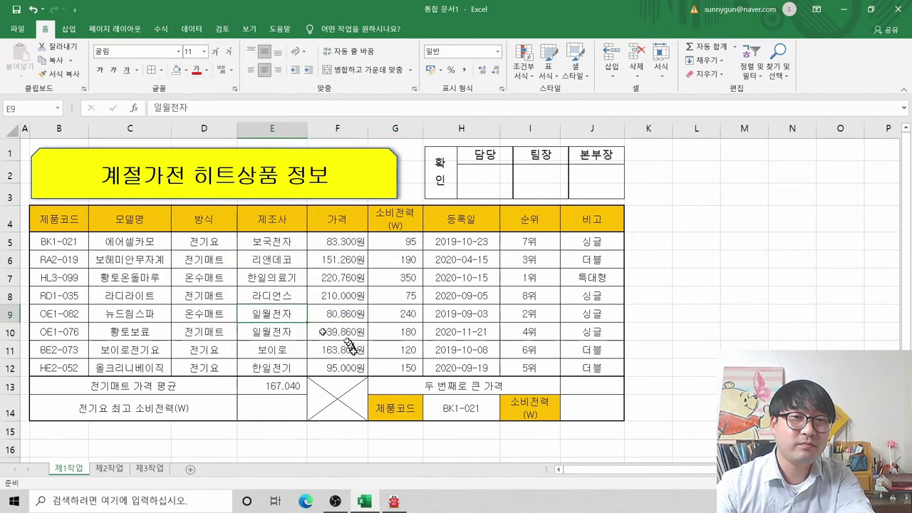
# Select E14, switch to the exam PDF, and strike through the text of task (3) 전기매트 가격 평균
pyautogui.click(282, 410)
pyautogui.hotkey('alt', 'Tab')
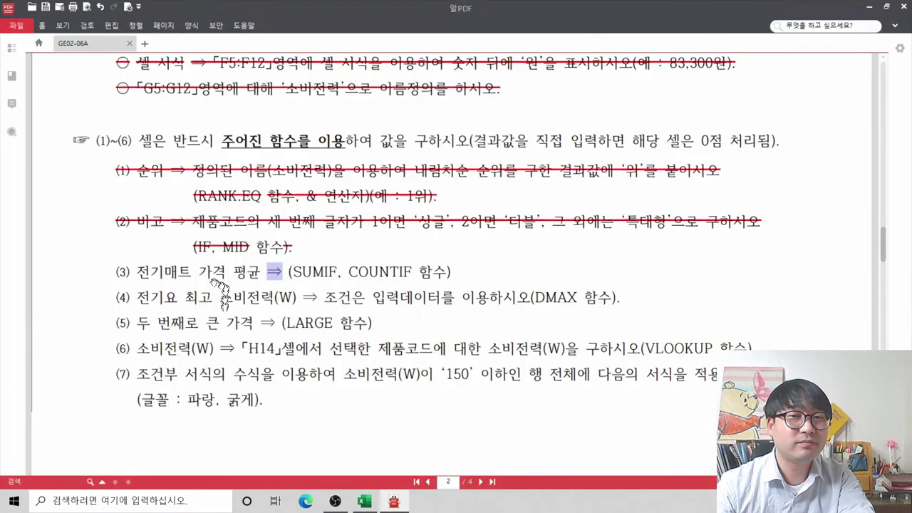
pyautogui.moveTo(137, 271); pyautogui.dragTo(455, 273)
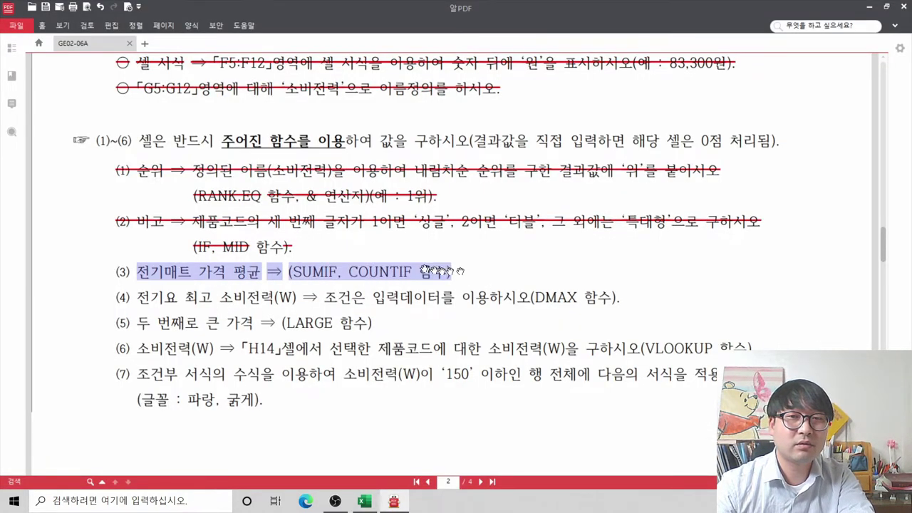
pyautogui.rightClick(426, 270)
pyautogui.click(467, 347)
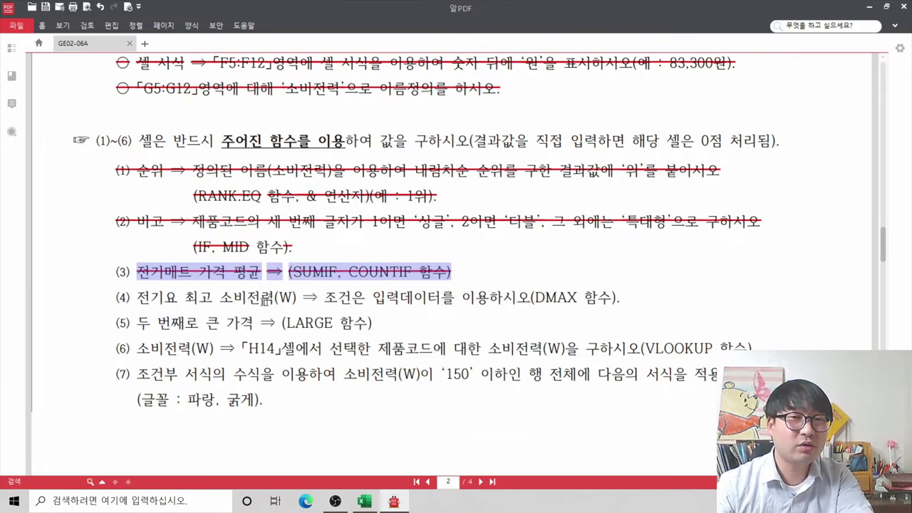
# Locate the 전기요 rows in Excel for E14, and read the DMAX requirement of task (4) in the exam PDF
pyautogui.click(260, 408)
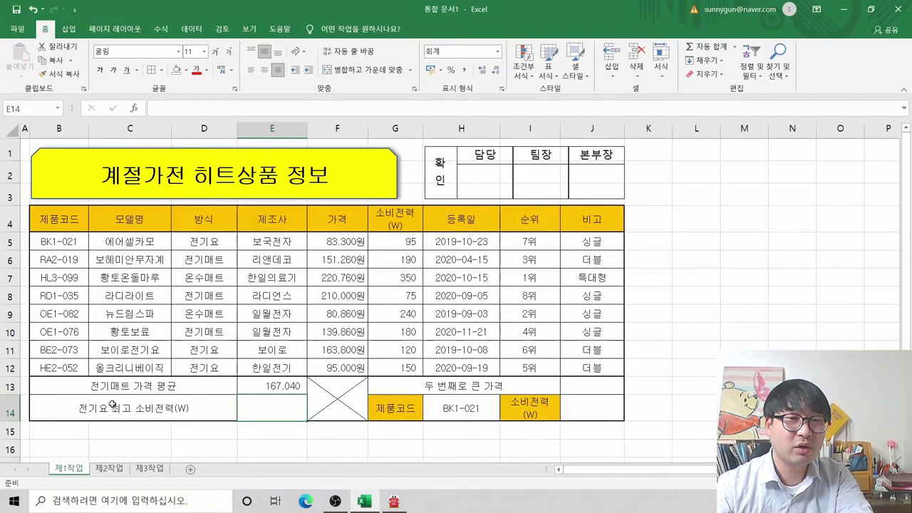
pyautogui.click(214, 241)
pyautogui.click(212, 349)
pyautogui.click(211, 369)
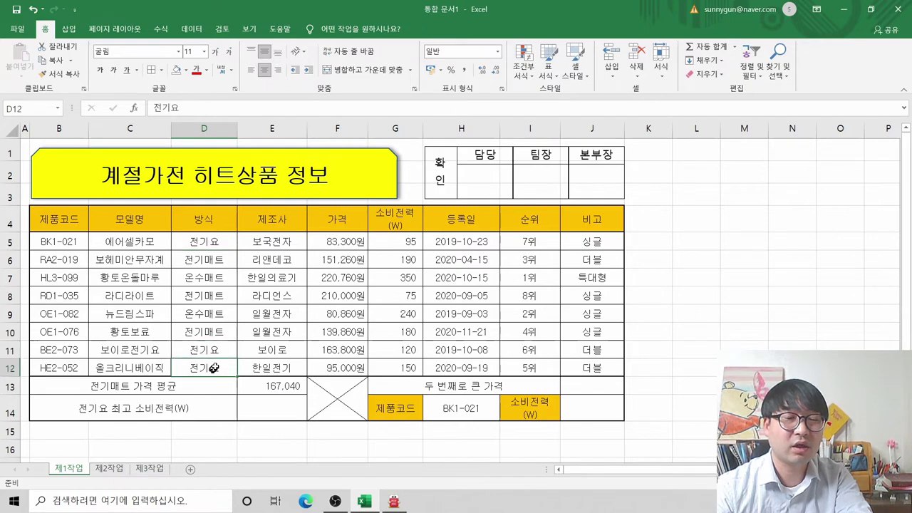
pyautogui.hotkey('alt', 'Tab')
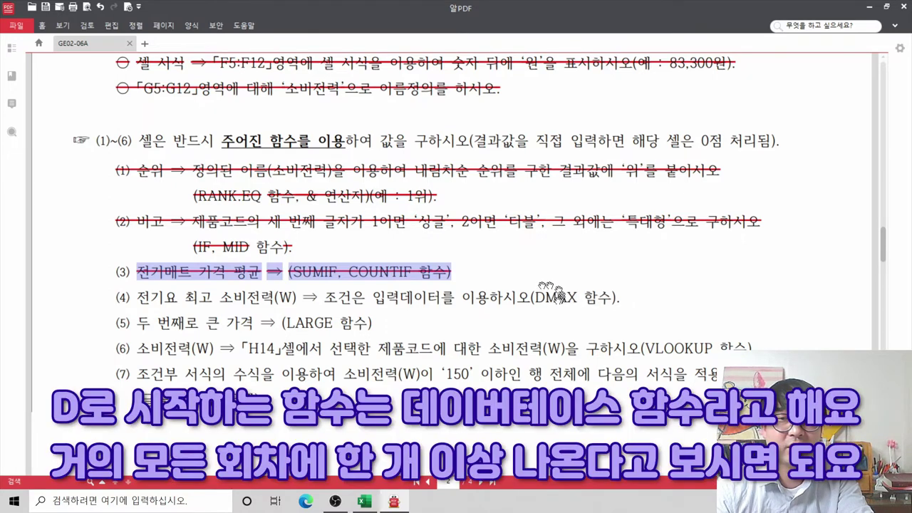
pyautogui.click(543, 308)
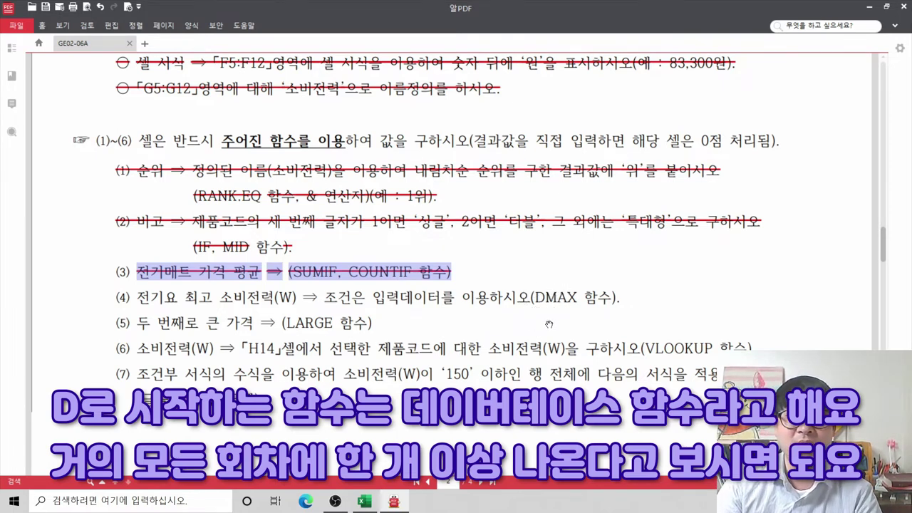
# Switch to Excel and fill the 전기요 cells D5, D11 and D12 with yellow
pyautogui.hotkey('alt', 'Tab')
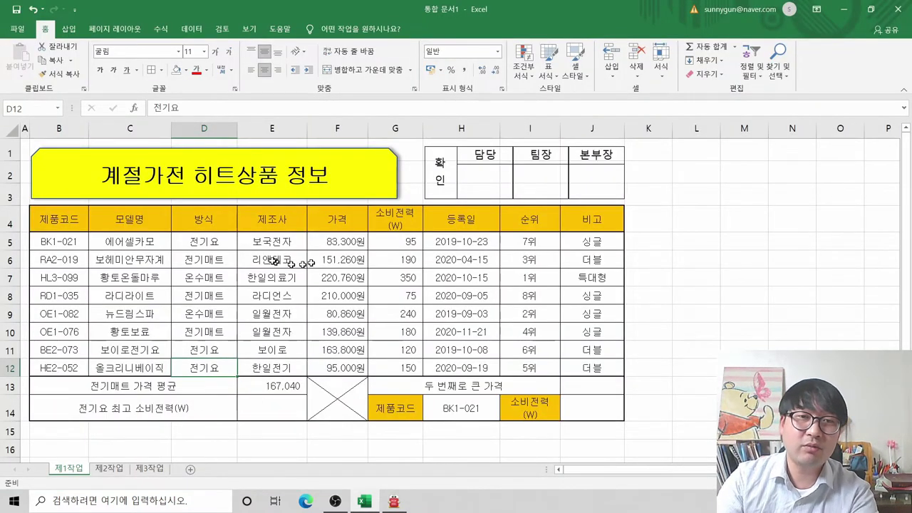
pyautogui.click(224, 247)
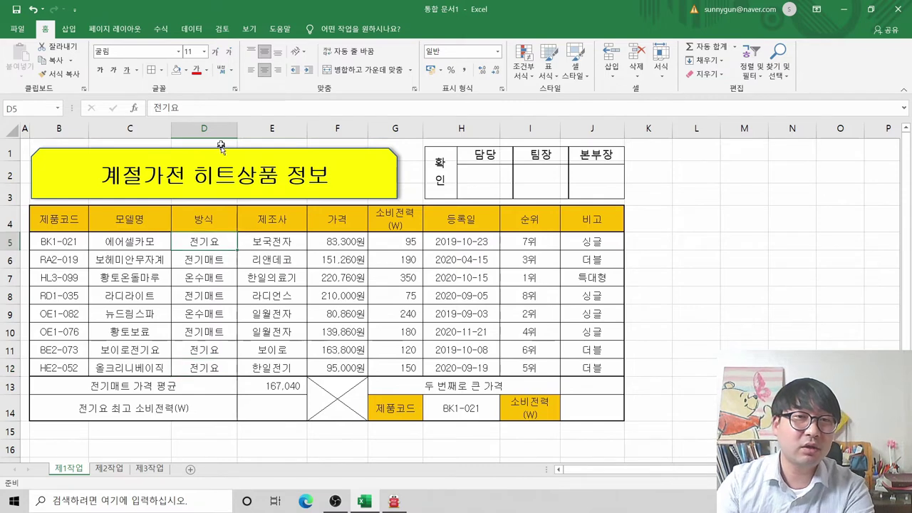
pyautogui.click(186, 70)
pyautogui.click(203, 164)
pyautogui.press('Down')
pyautogui.press('Down')
pyautogui.press('Down')
pyautogui.press('Down')
pyautogui.press('Down')
pyautogui.press('Down')
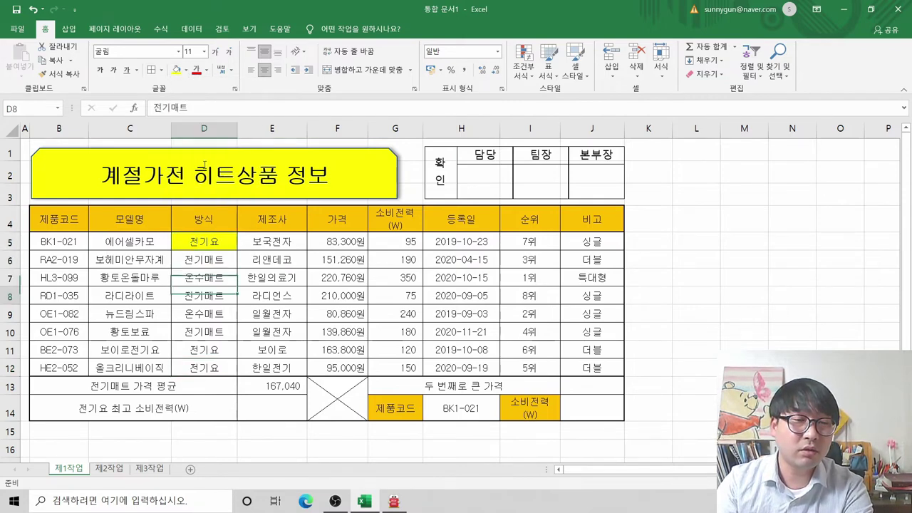
pyautogui.click(175, 70)
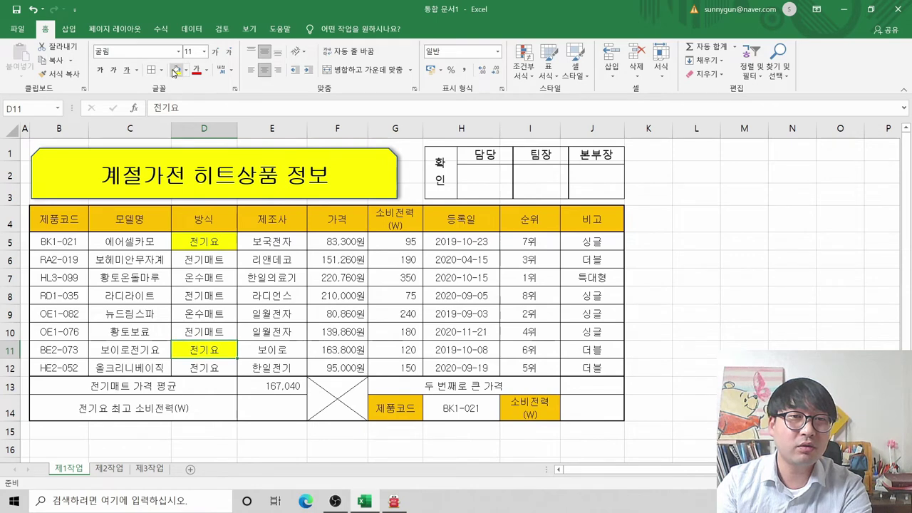
pyautogui.press('Down')
pyautogui.click(175, 70)
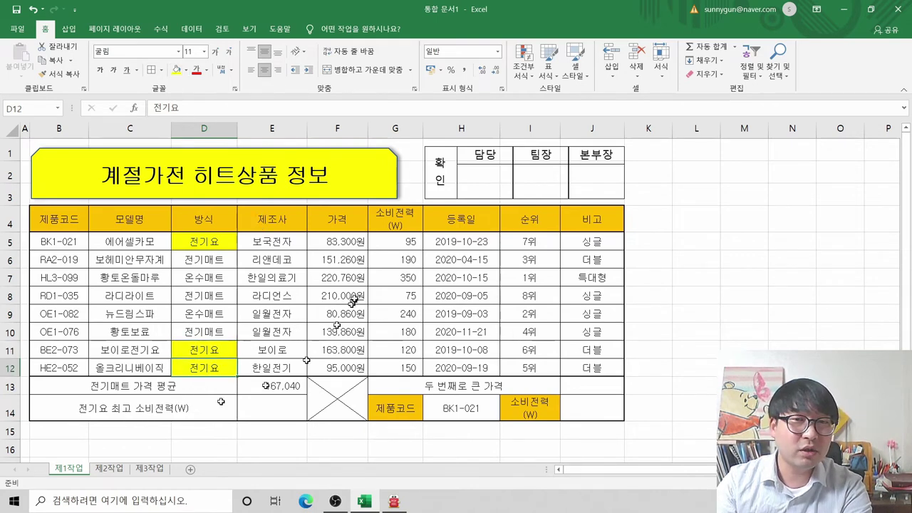
# Fill the 소비전력 cell G5 of the first 전기요 row with yellow
pyautogui.click(397, 241)
pyautogui.click(176, 71)
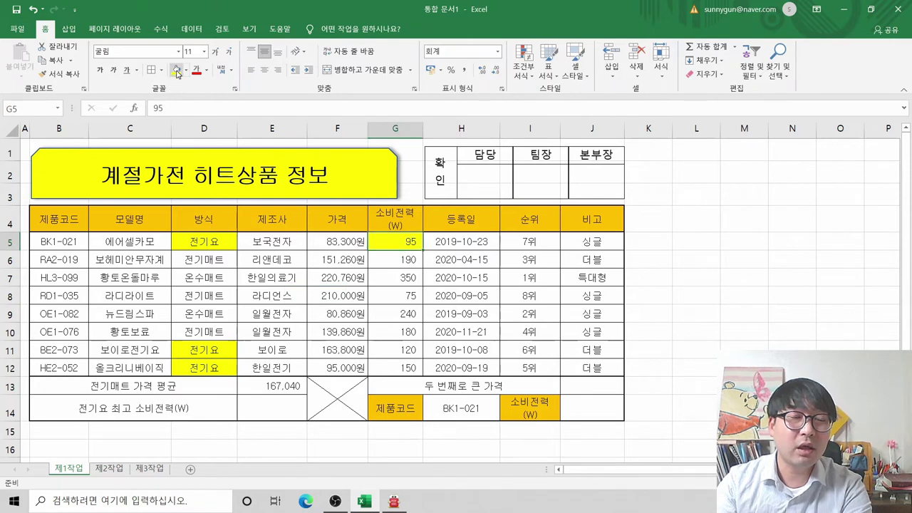
# Fill the power consumption cells G11 and G12 of the remaining 전기요 rows with yellow
pyautogui.press('Down')
pyautogui.press('Down')
pyautogui.press('Down')
pyautogui.press('Down')
pyautogui.press('Down')
pyautogui.press('Down')
pyautogui.click(176, 71)
pyautogui.press('Down')
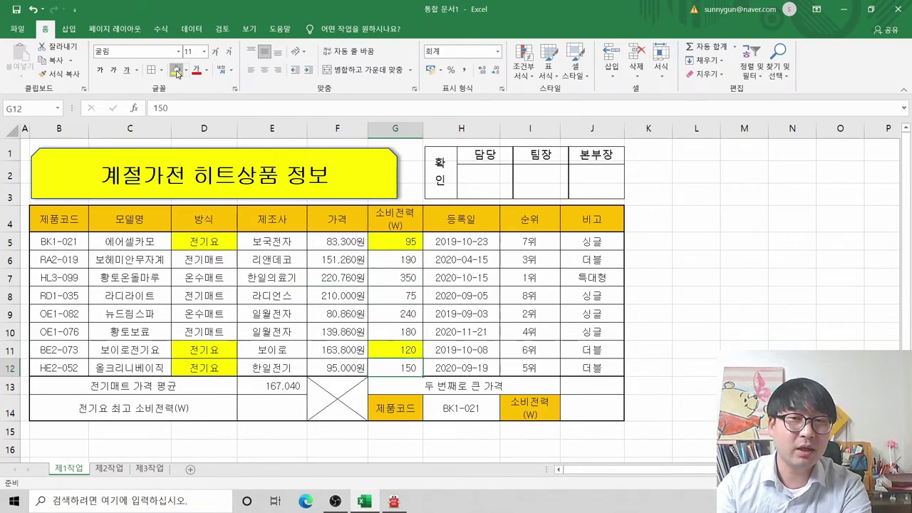
pyautogui.click(176, 71)
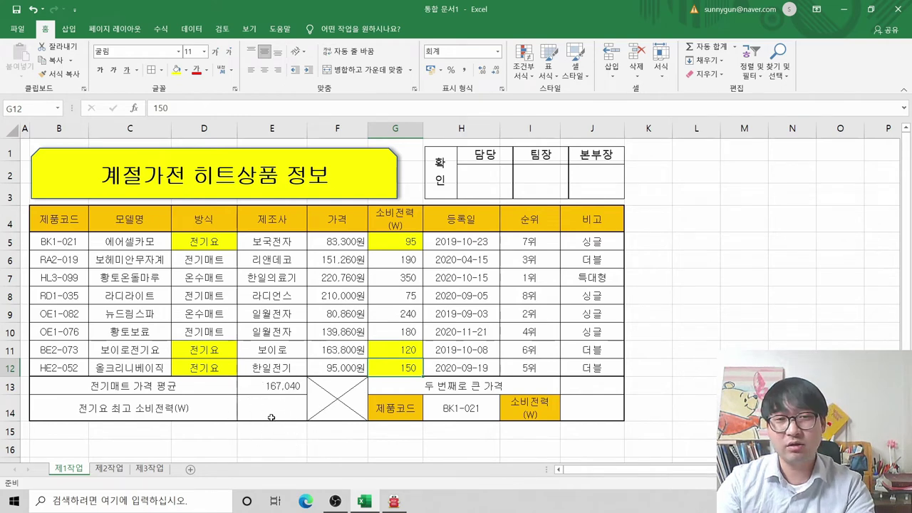
# Check task (4) in the exam PDF, return to Excel and start a DMAX function in E14 with its function arguments open
pyautogui.hotkey('alt', 'Tab')
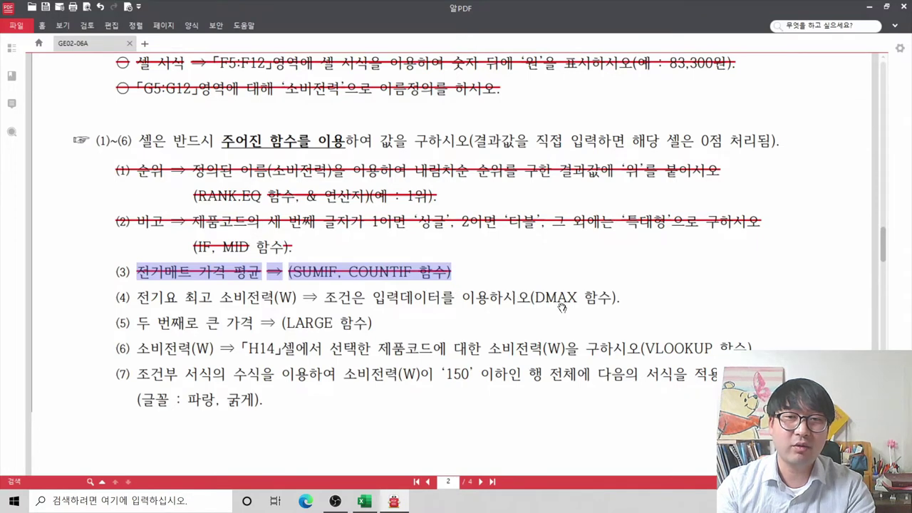
pyautogui.hotkey('alt', 'Tab')
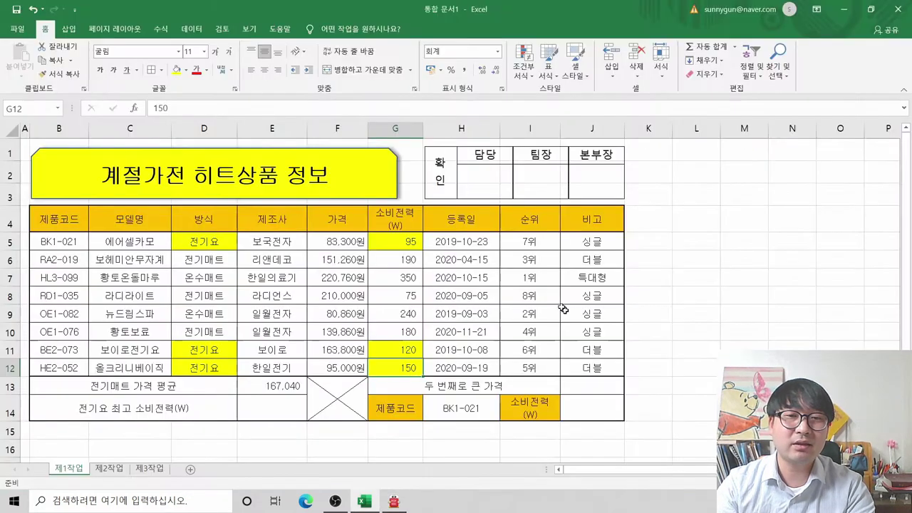
pyautogui.click(280, 404)
pyautogui.write('=ㅇ')
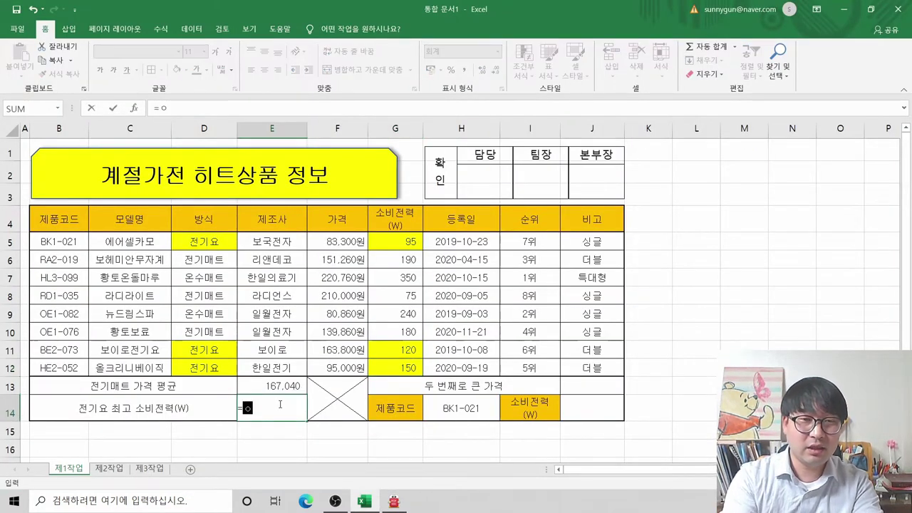
pyautogui.press('BackSpace')
pyautogui.write('=')
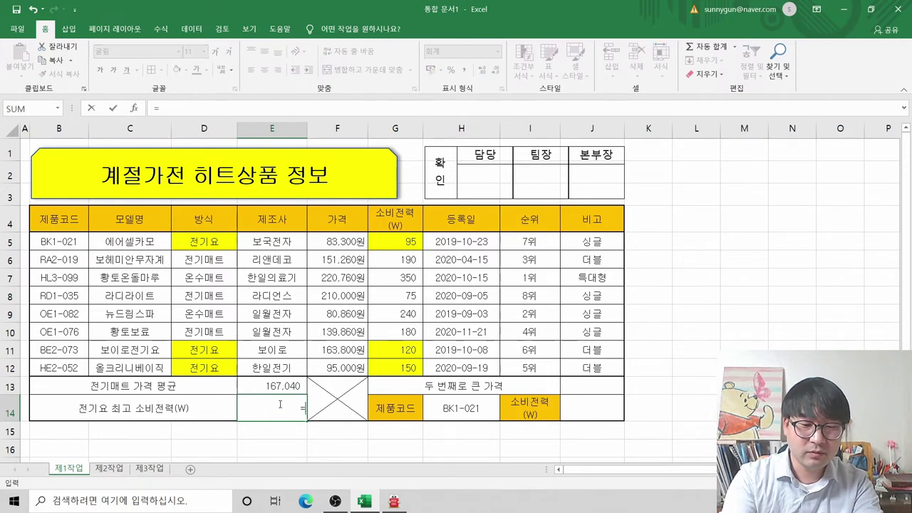
pyautogui.write('dm')
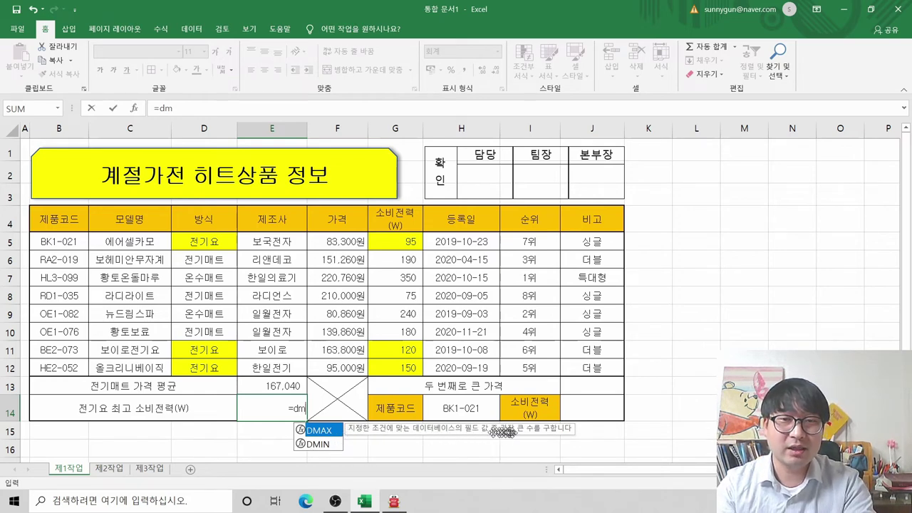
pyautogui.doubleClick(322, 431)
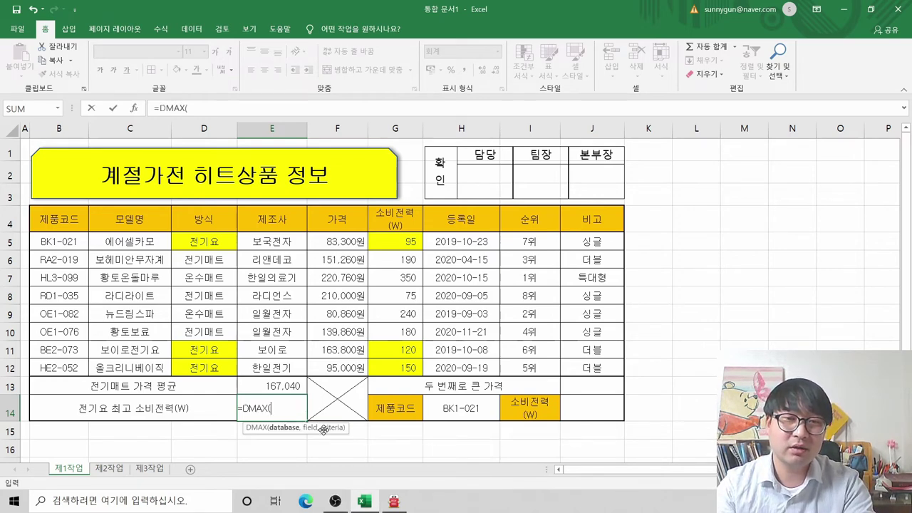
pyautogui.click(133, 108)
pyautogui.moveTo(510, 199); pyautogui.dragTo(539, 185)
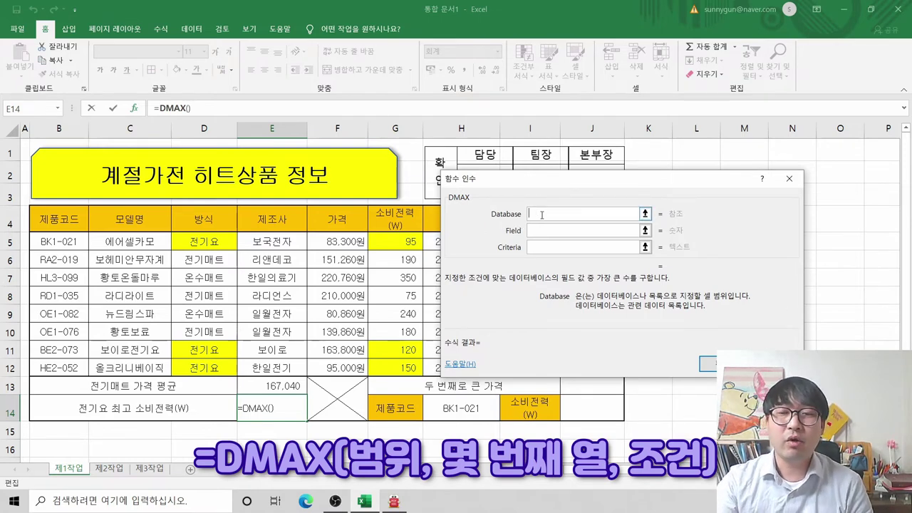
# Try B4:H12 as the DMAX database range, keeping the table uncovered, and clear it again
pyautogui.moveTo(557, 183); pyautogui.dragTo(624, 156)
pyautogui.moveTo(50, 220); pyautogui.dragTo(466, 364)
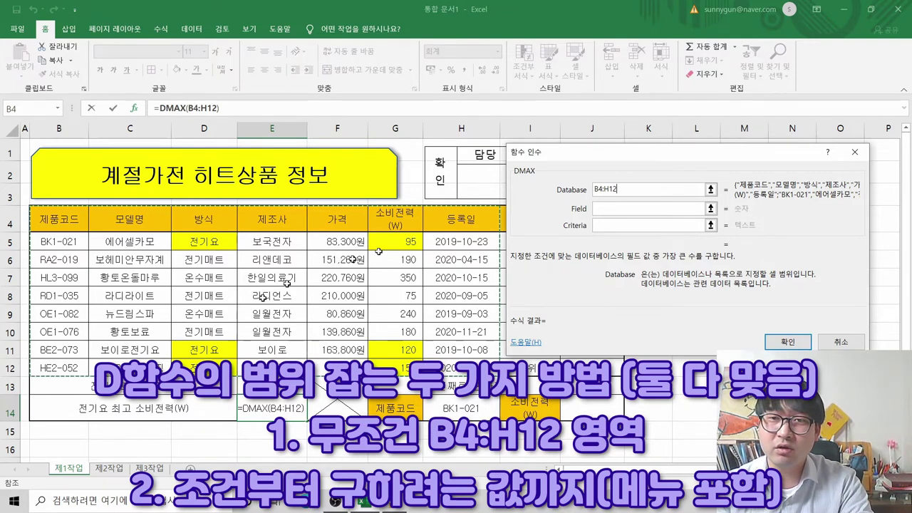
pyautogui.moveTo(624, 188); pyautogui.dragTo(563, 190)
pyautogui.press('BackSpace')
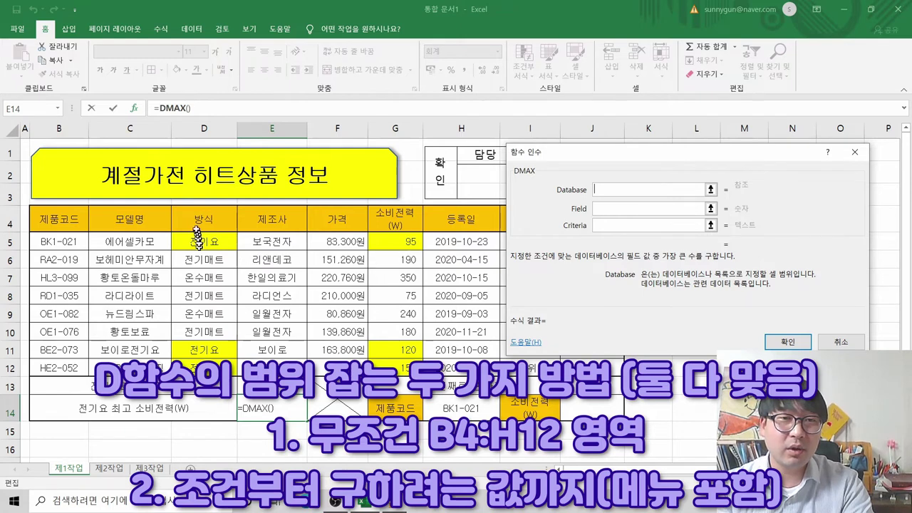
# Try the DMAX arguments with database D4:G12, field 4 and criteria D4:D5
pyautogui.moveTo(197, 221); pyautogui.dragTo(400, 363)
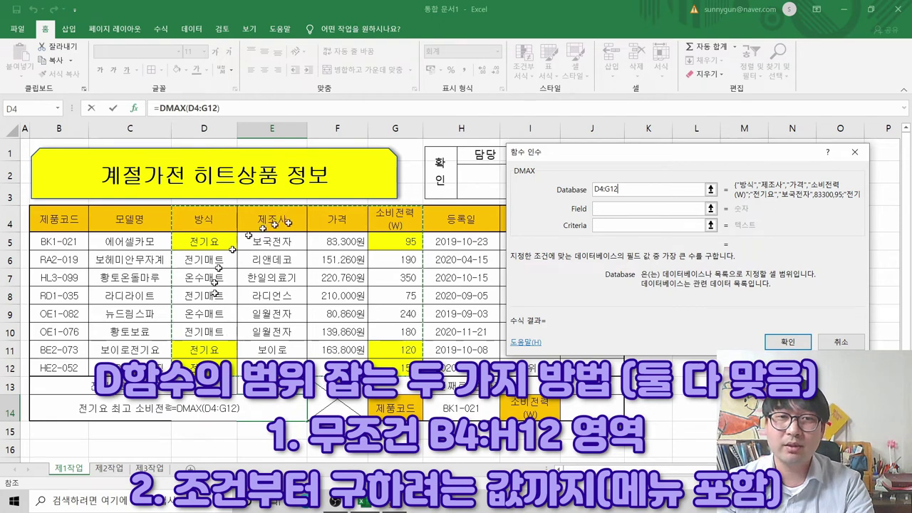
pyautogui.click(597, 208)
pyautogui.click(597, 209)
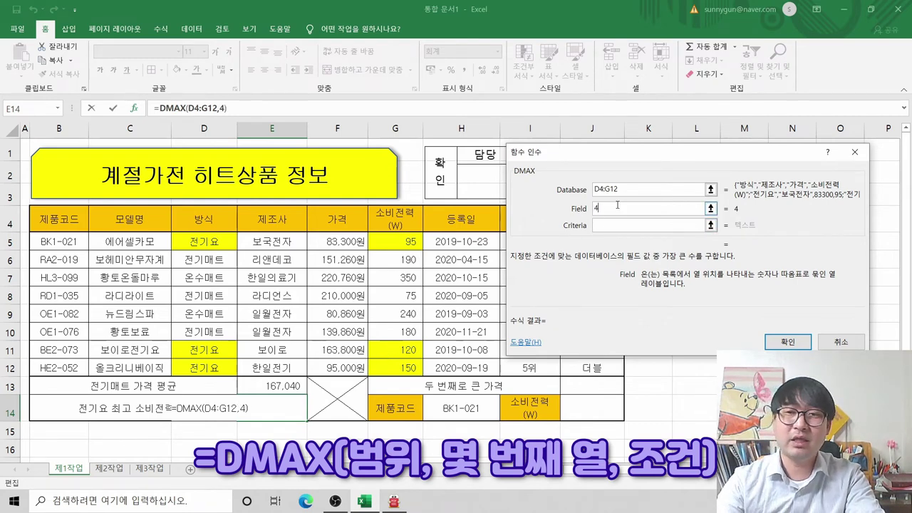
pyautogui.write('4')
pyautogui.click(611, 225)
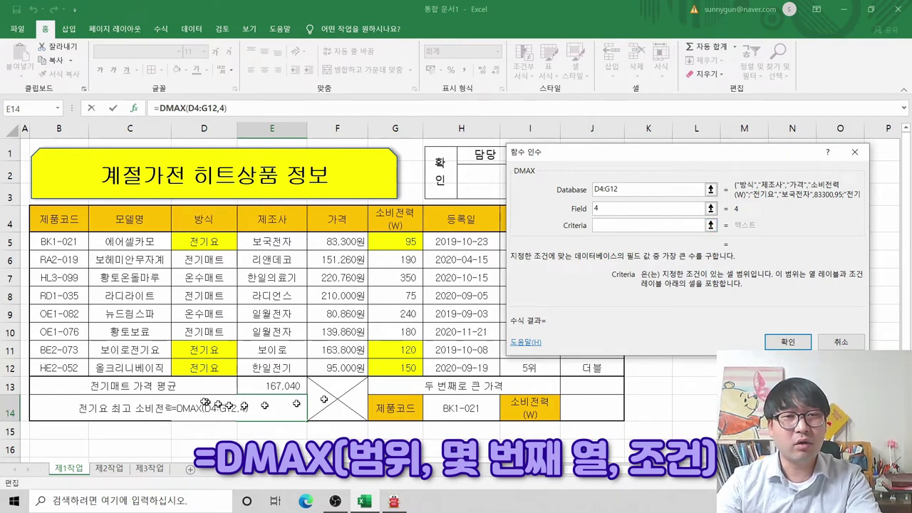
pyautogui.click(203, 223)
pyautogui.moveTo(204, 222); pyautogui.dragTo(203, 242)
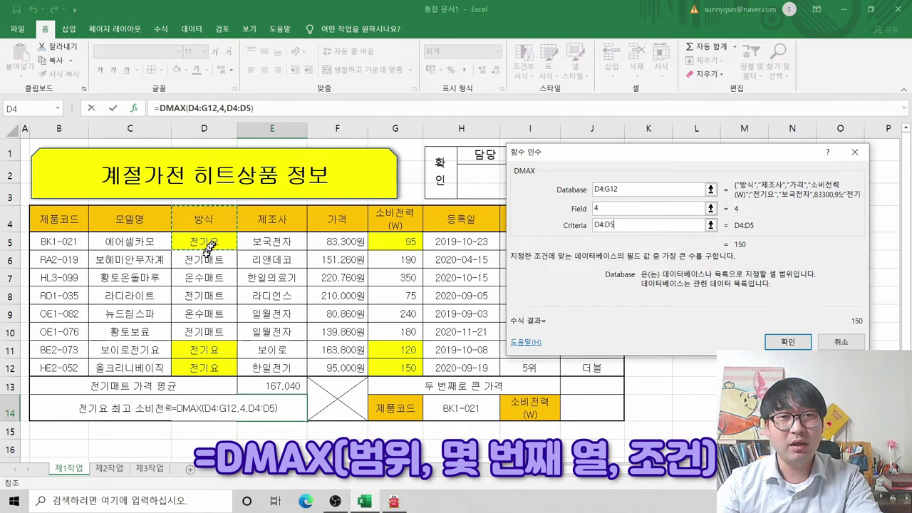
# Clear the criteria, field and database arguments of the DMAX function
pyautogui.press('ctrl')
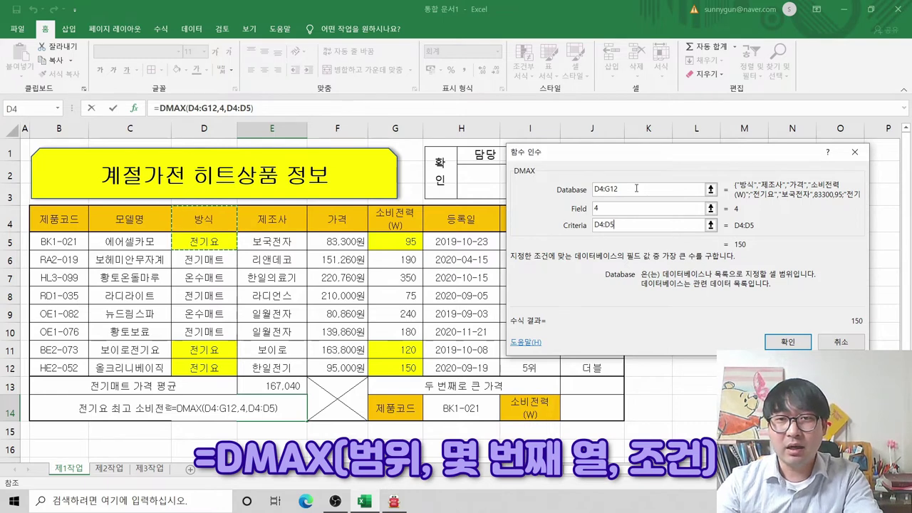
pyautogui.press('BackSpace')
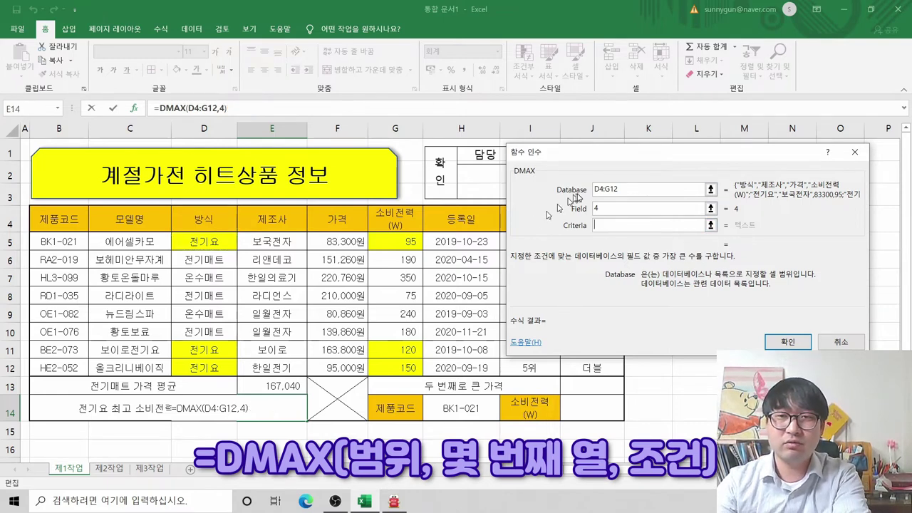
pyautogui.press('BackSpace')
pyautogui.doubleClick(617, 189)
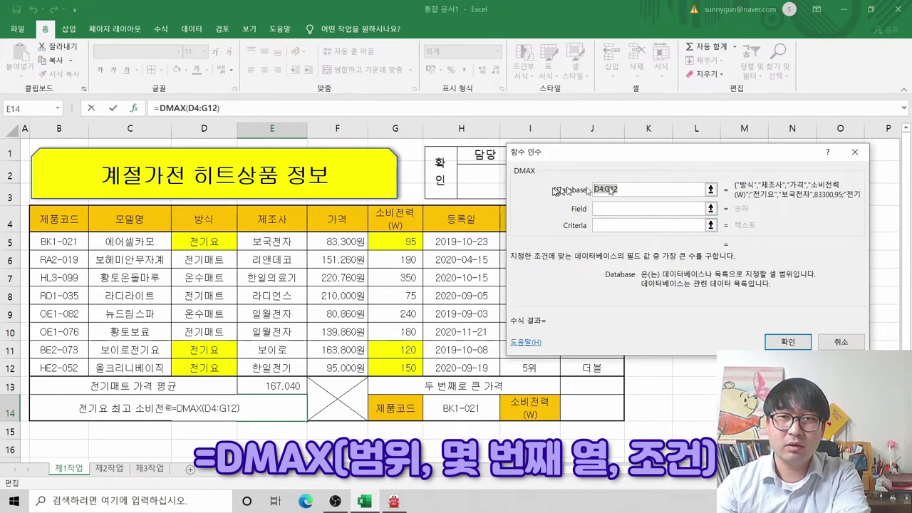
pyautogui.press('BackSpace')
# Complete the DMAX function in E14 with database B4:H12, field 6 and criteria D4:D5
pyautogui.moveTo(51, 218); pyautogui.dragTo(465, 369)
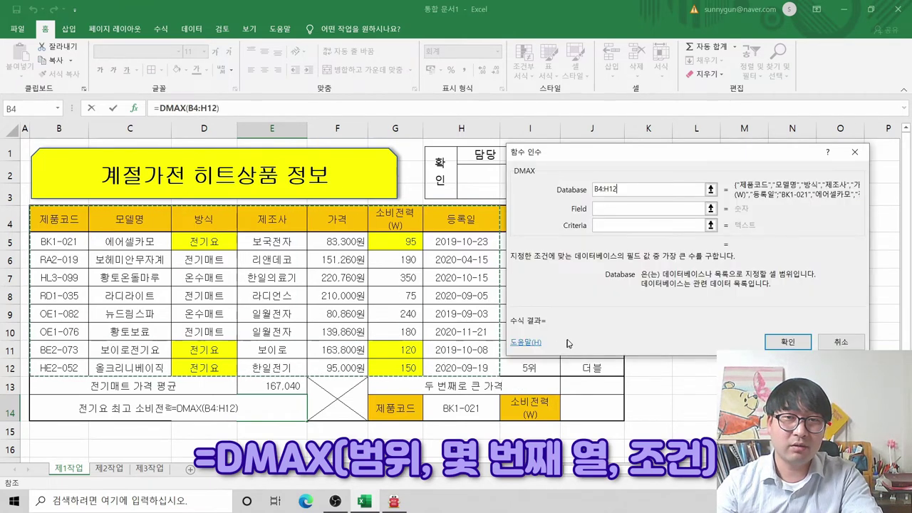
pyautogui.click(621, 208)
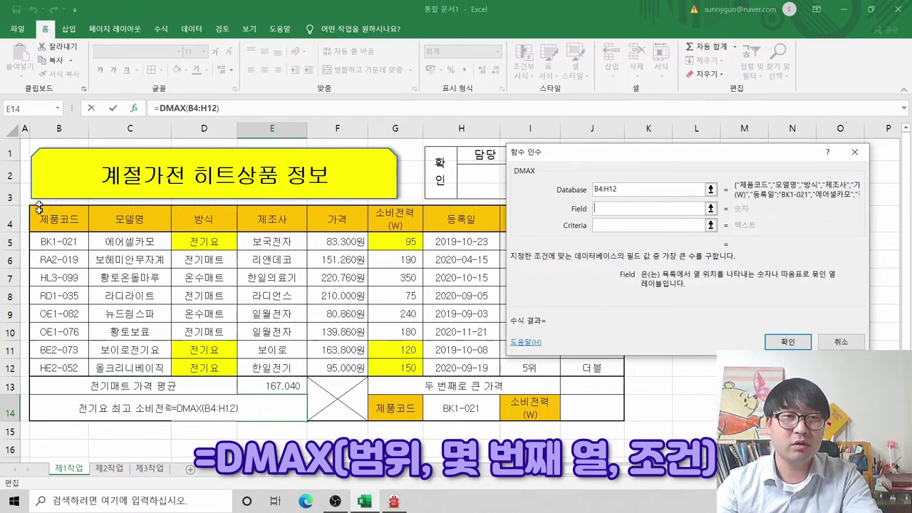
pyautogui.doubleClick(626, 191)
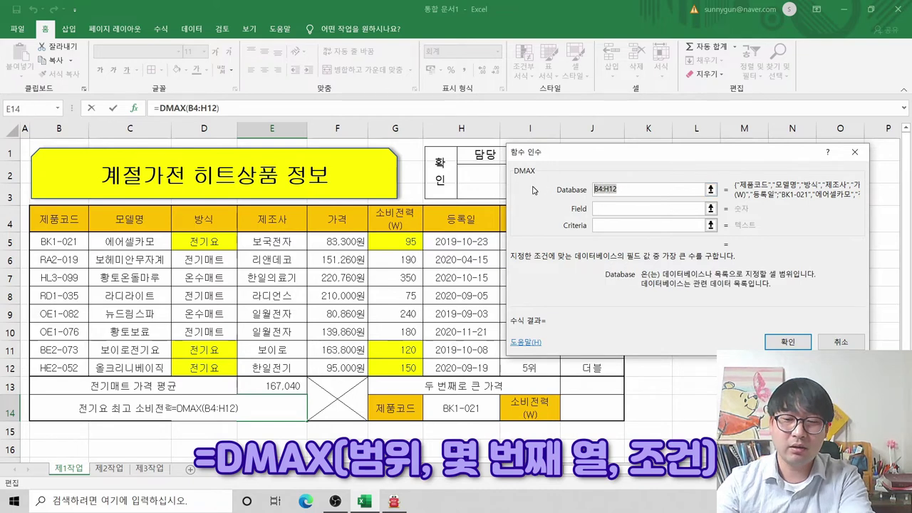
pyautogui.press('BackSpace')
pyautogui.moveTo(50, 221); pyautogui.dragTo(463, 368)
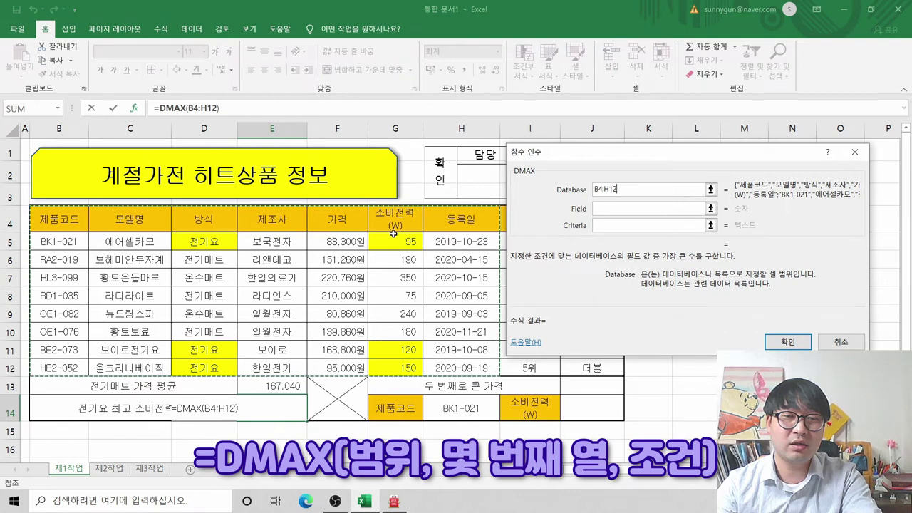
pyautogui.click(608, 208)
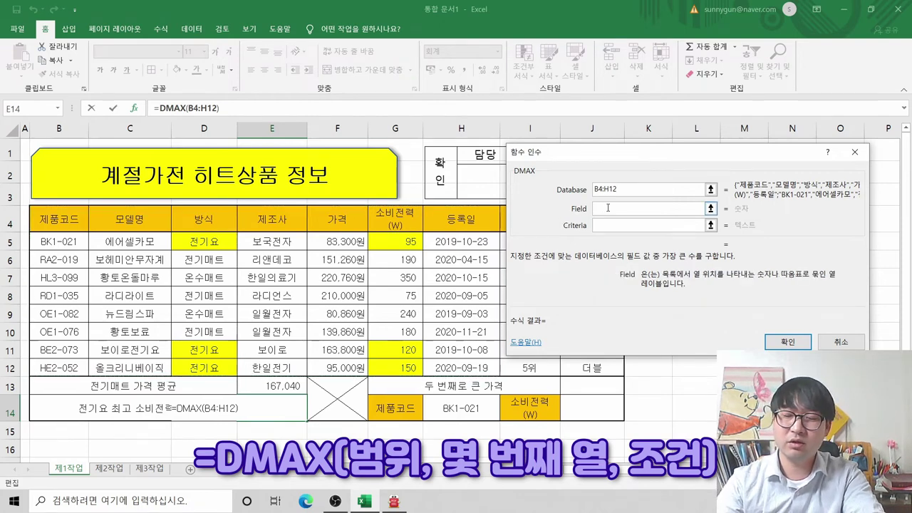
pyautogui.click(614, 224)
pyautogui.moveTo(203, 220); pyautogui.dragTo(205, 242)
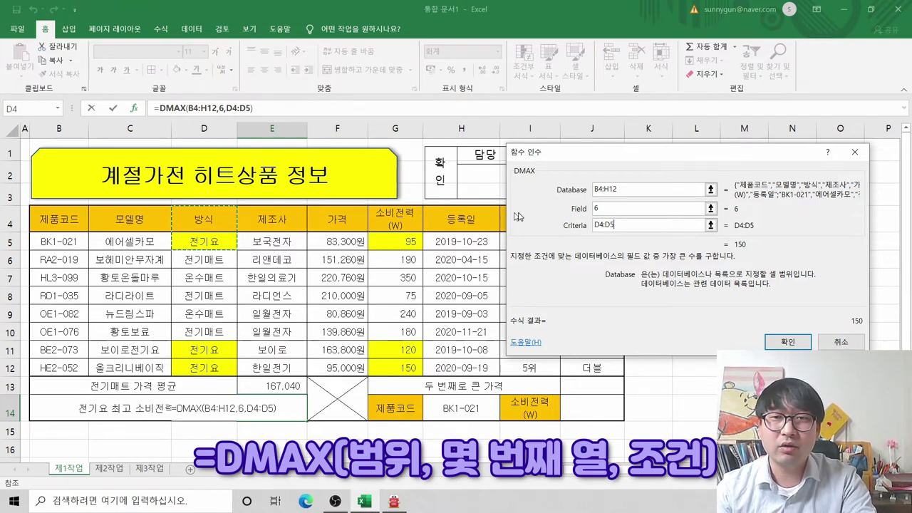
pyautogui.click(793, 342)
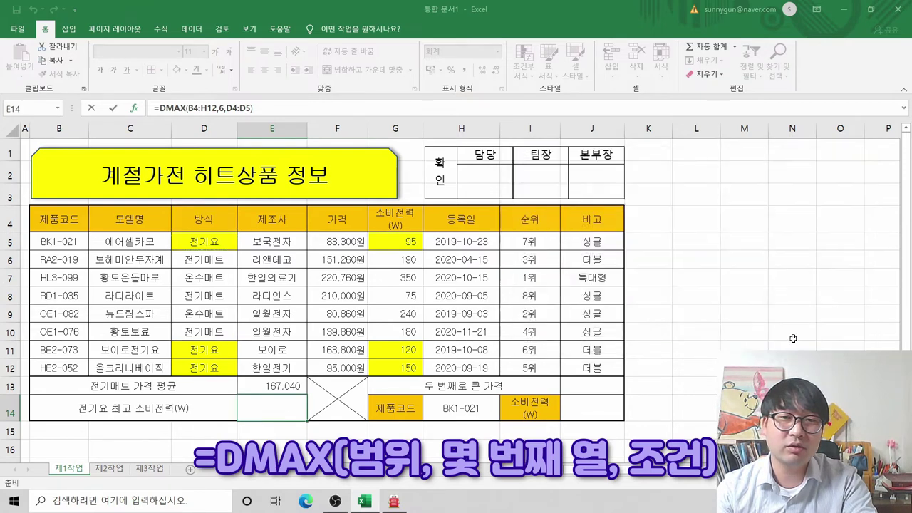
pyautogui.click(277, 413)
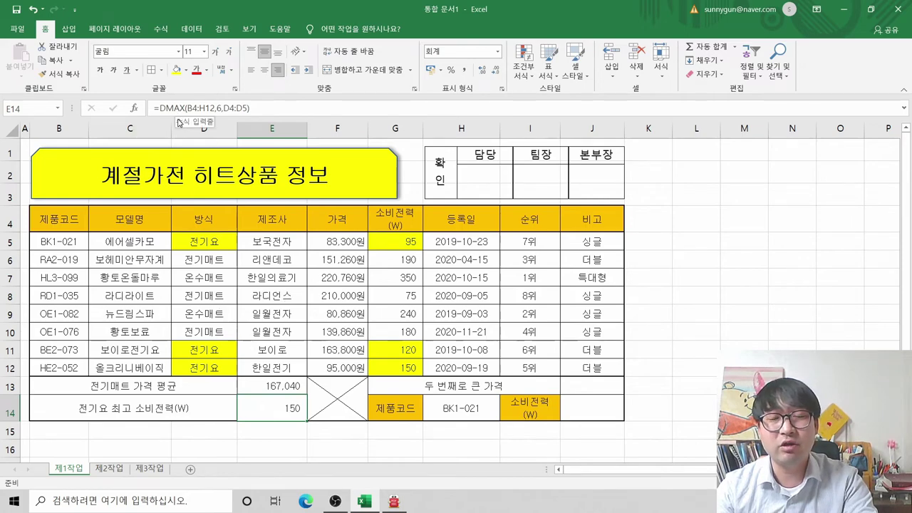
# Switch to the exam PDF in 알PDF and strike through task (4), the DMAX instruction
pyautogui.hotkey('alt', 'Tab')
pyautogui.click(531, 300)
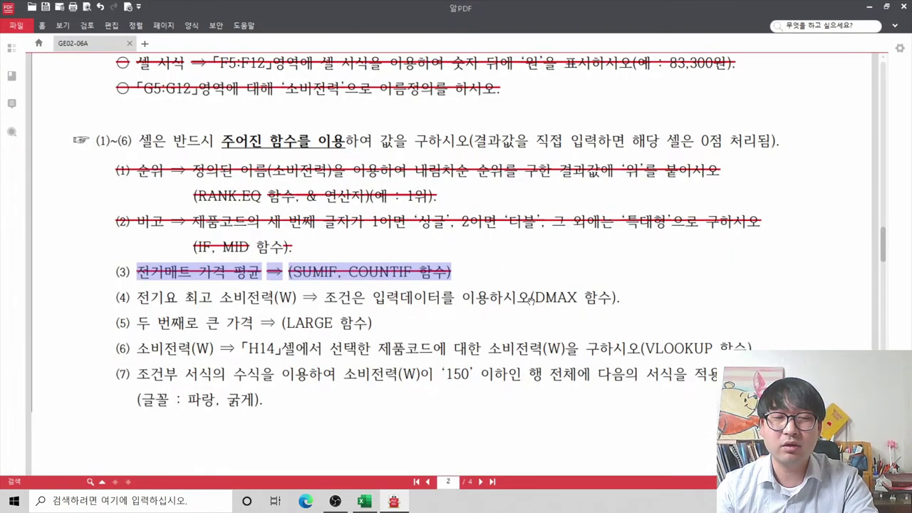
pyautogui.hotkey('alt', 'Tab')
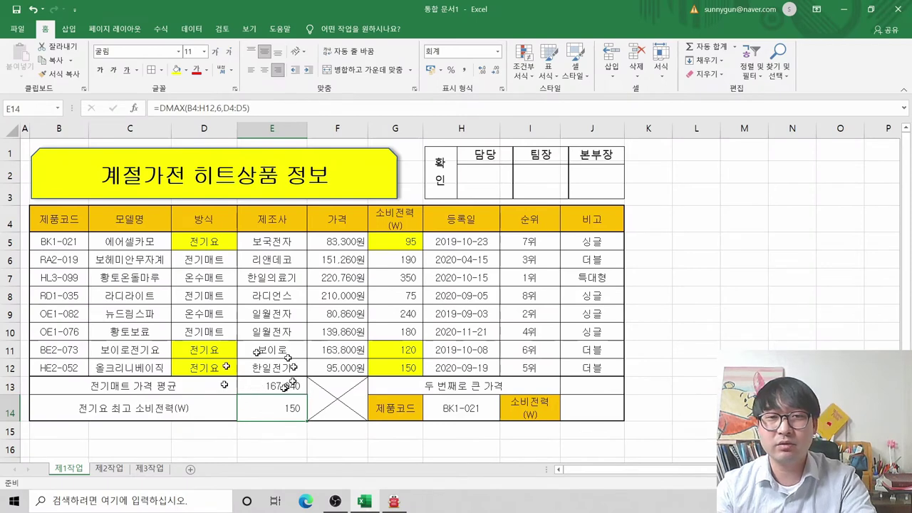
pyautogui.hotkey('alt', 'Tab')
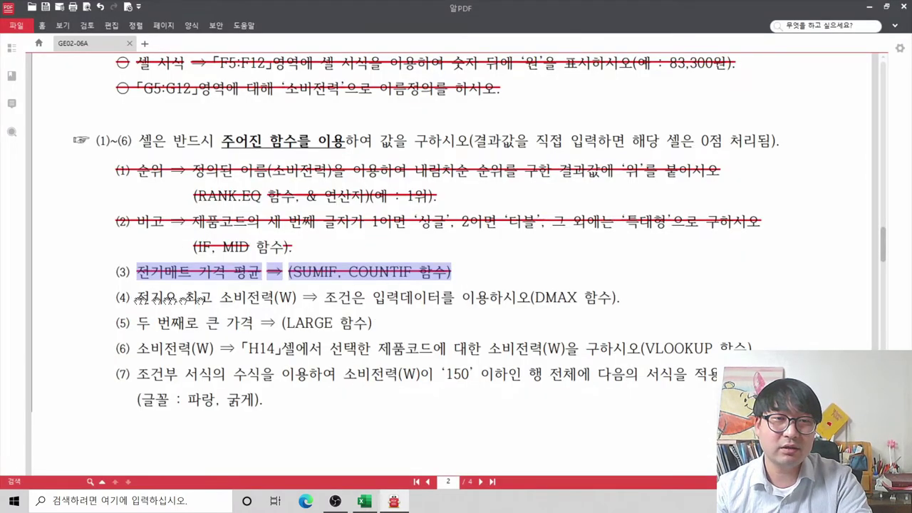
pyautogui.moveTo(134, 297); pyautogui.dragTo(631, 293)
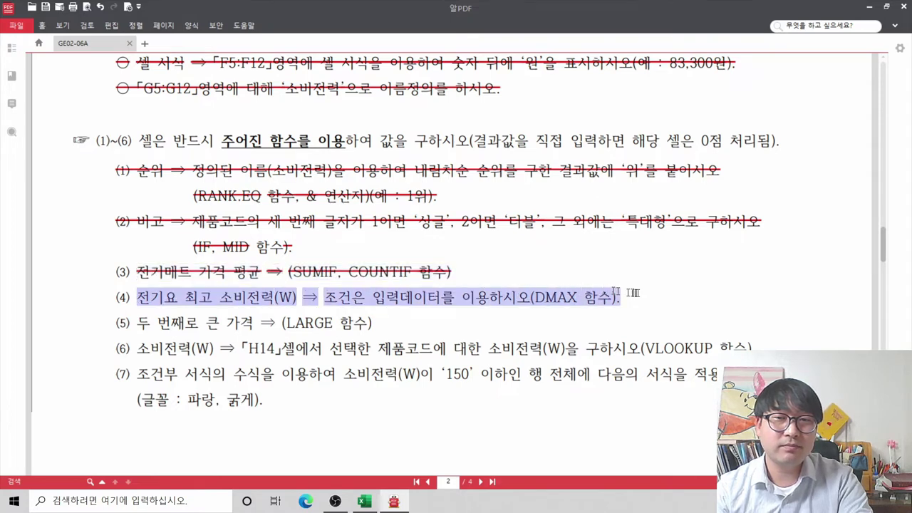
pyautogui.rightClick(589, 292)
pyautogui.click(641, 369)
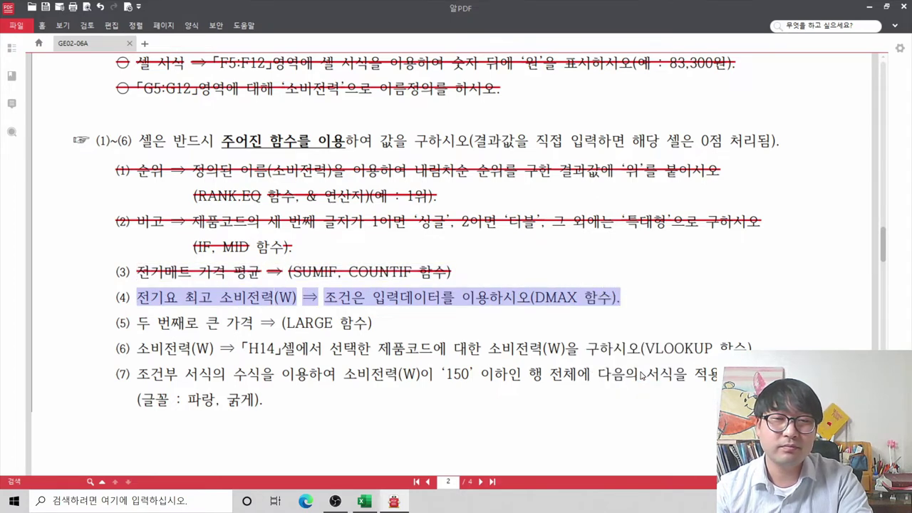
pyautogui.click(156, 341)
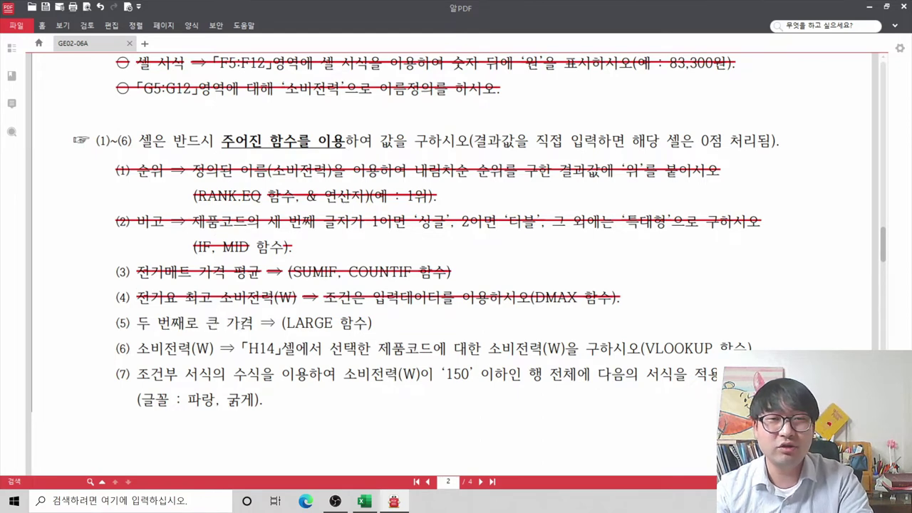
# Switch to Excel and remove the fill colour from the table cells C5:H12
pyautogui.hotkey('alt', 'Tab')
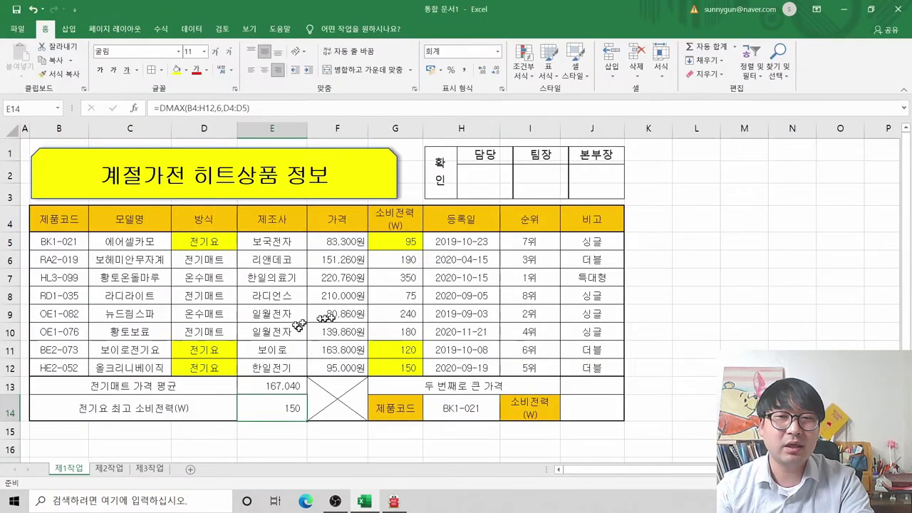
pyautogui.click(583, 386)
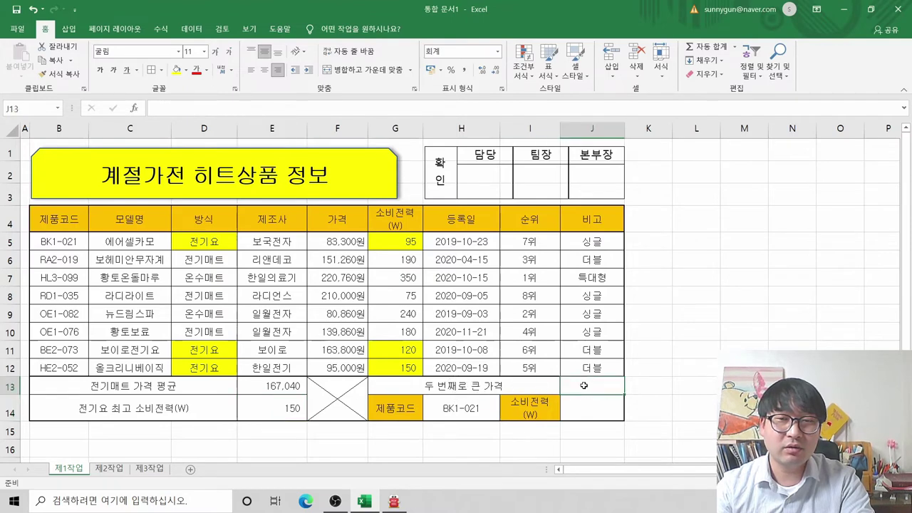
pyautogui.moveTo(125, 242); pyautogui.dragTo(447, 359)
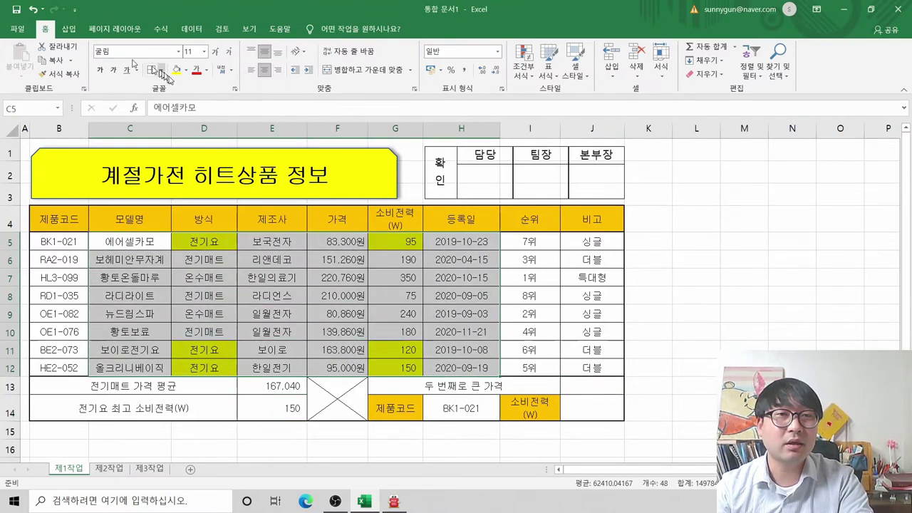
pyautogui.click(186, 70)
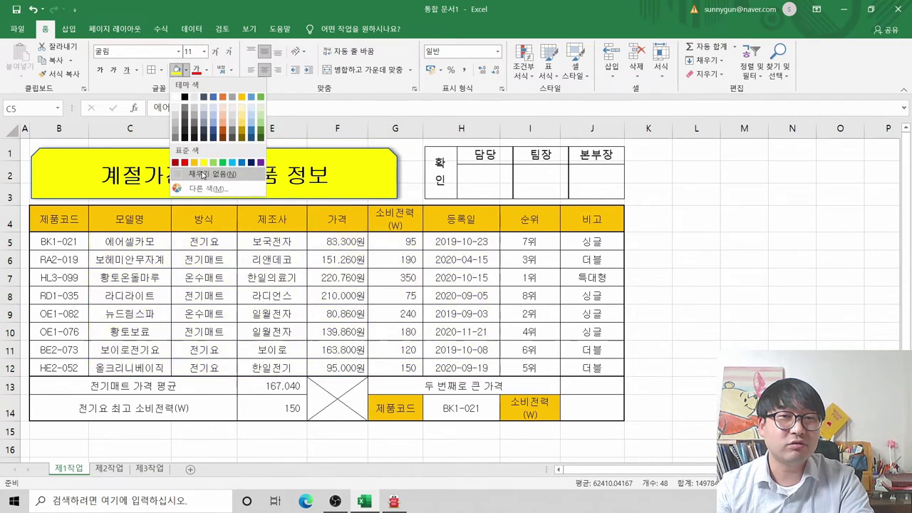
pyautogui.click(207, 173)
pyautogui.click(462, 282)
# Start a LARGE function in J13 for the second-highest price and open its function arguments
pyautogui.click(567, 382)
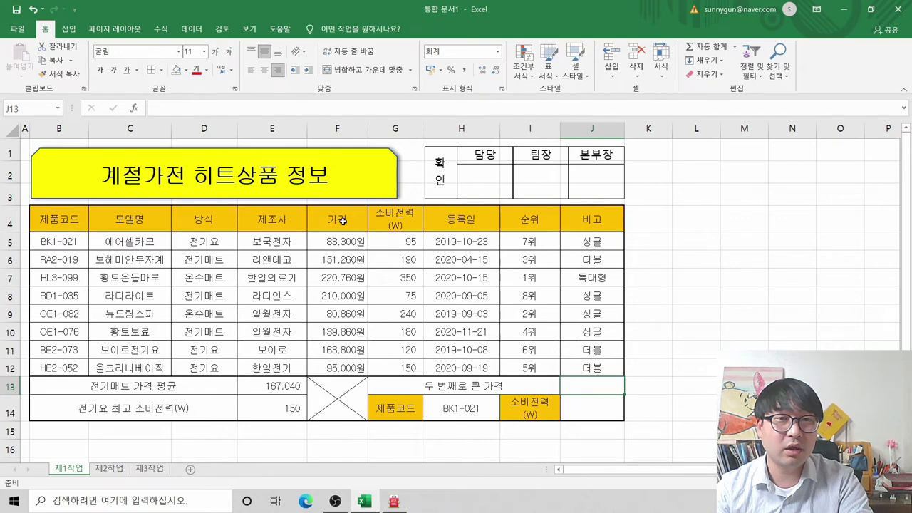
pyautogui.moveTo(344, 241); pyautogui.dragTo(349, 362)
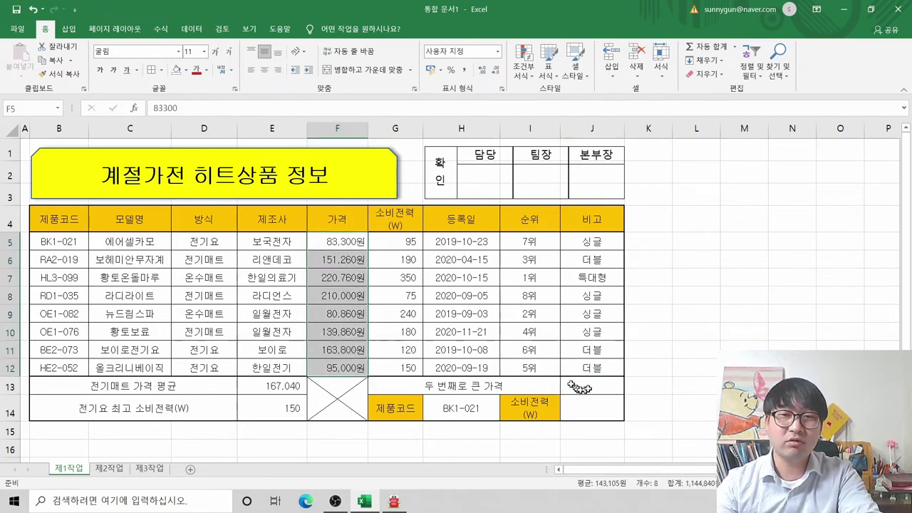
pyautogui.hotkey('alt', 'Tab')
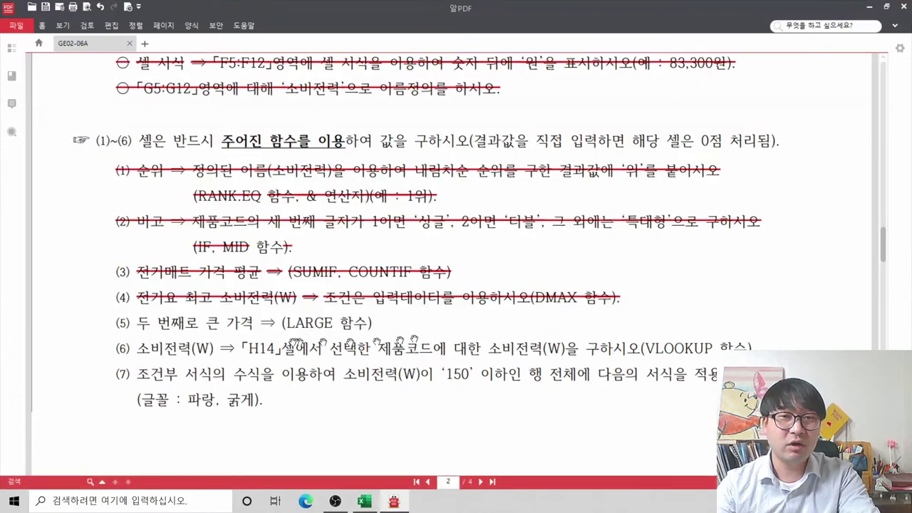
pyautogui.hotkey('alt', 'Tab')
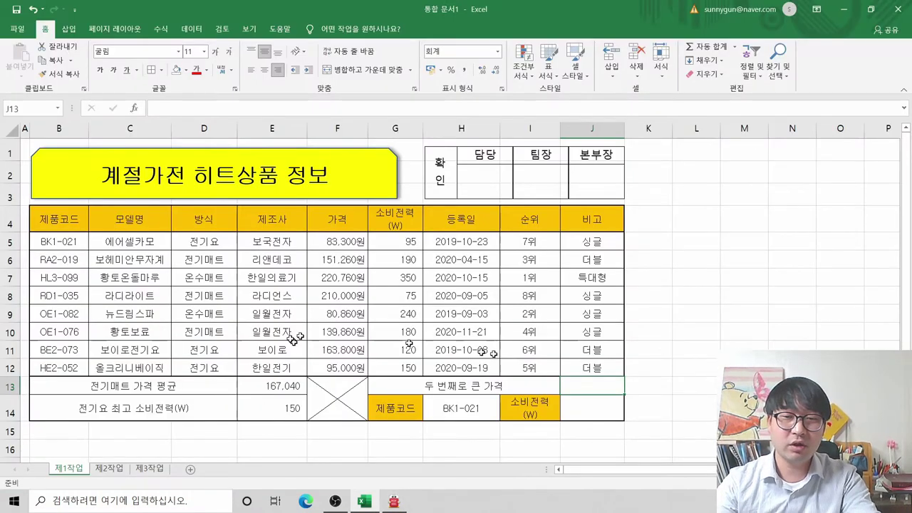
pyautogui.write('=la')
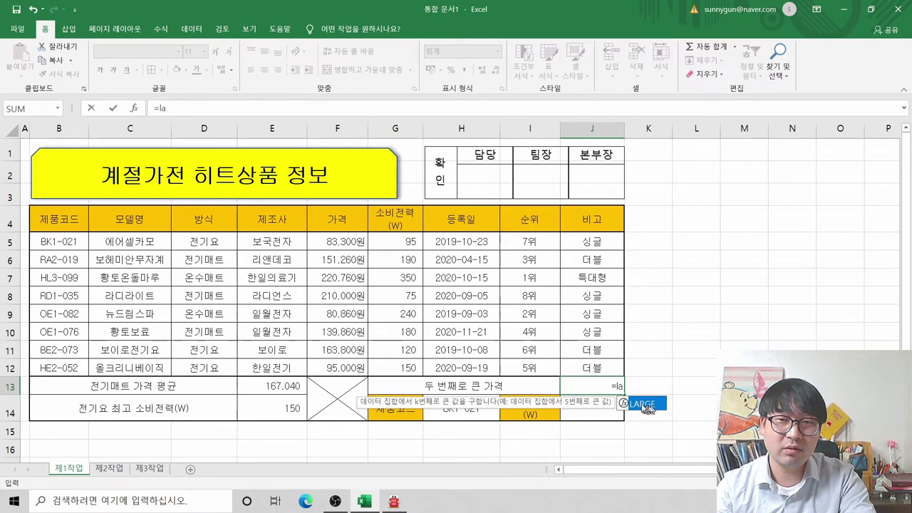
pyautogui.doubleClick(642, 405)
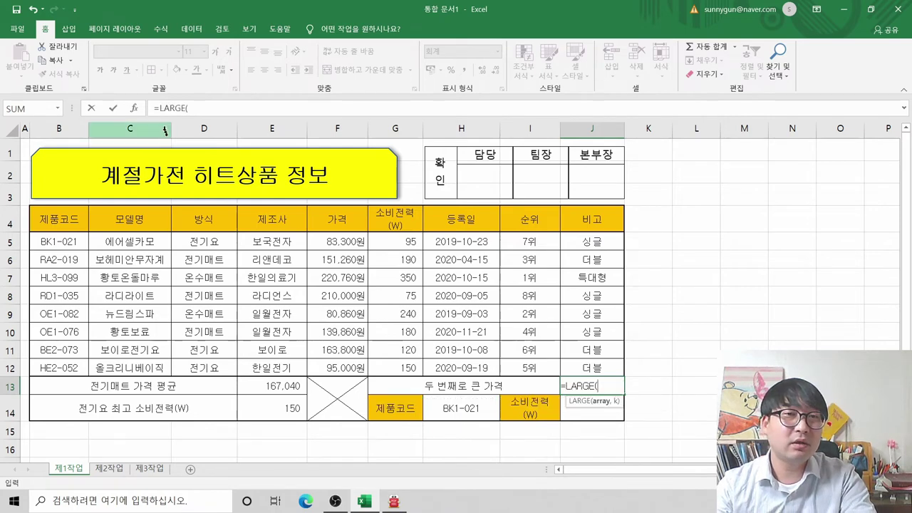
pyautogui.click(136, 109)
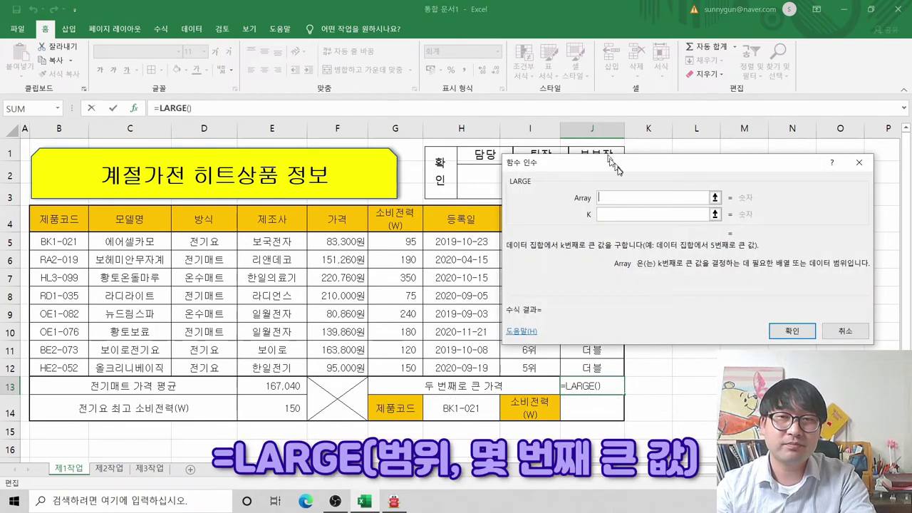
pyautogui.moveTo(578, 171); pyautogui.dragTo(530, 169)
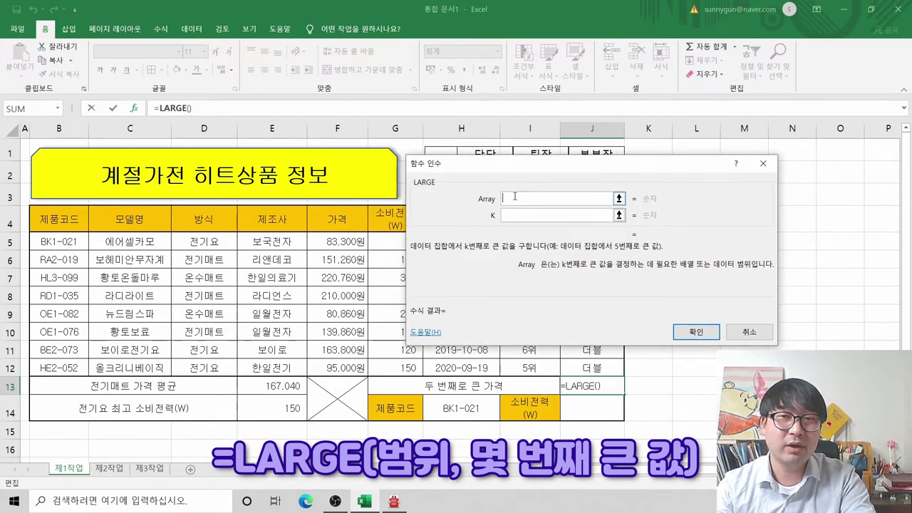
# Complete the LARGE function in J13 with array F5:F12 and K 2
pyautogui.moveTo(331, 241); pyautogui.dragTo(331, 367)
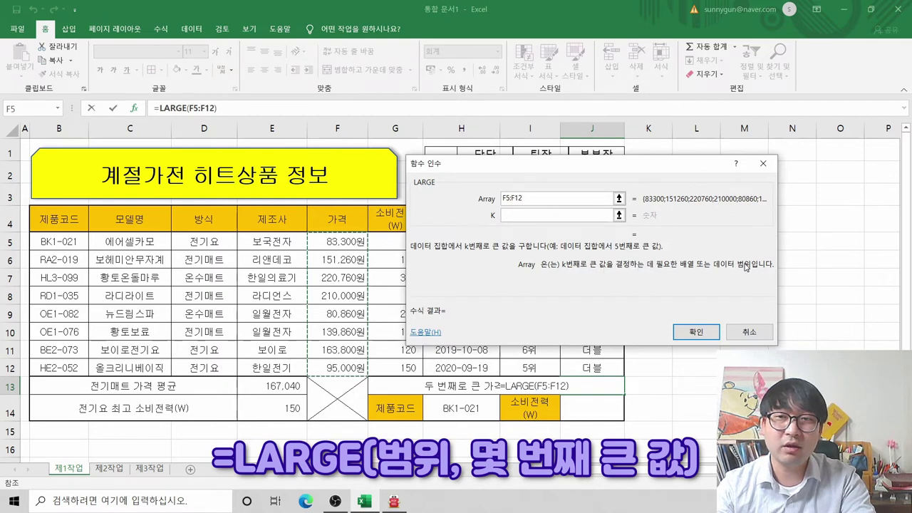
pyautogui.click(515, 215)
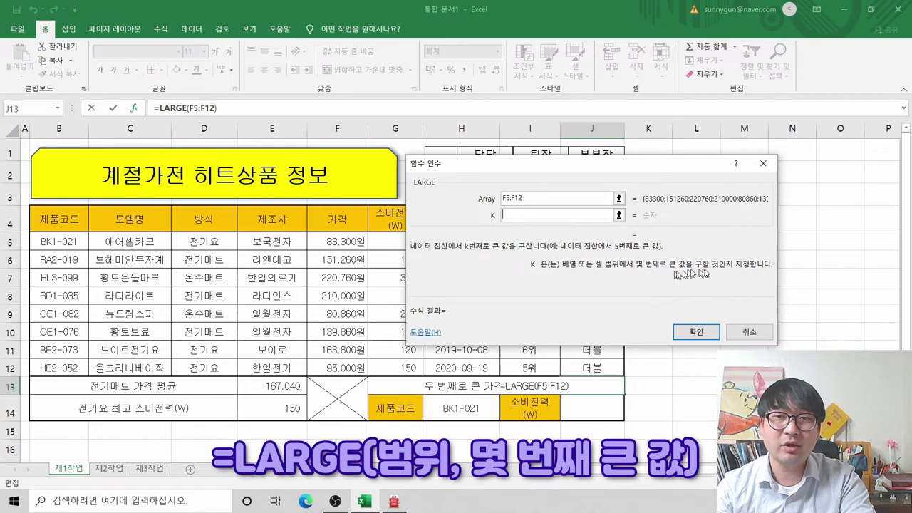
pyautogui.hotkey('alt', 'Tab')
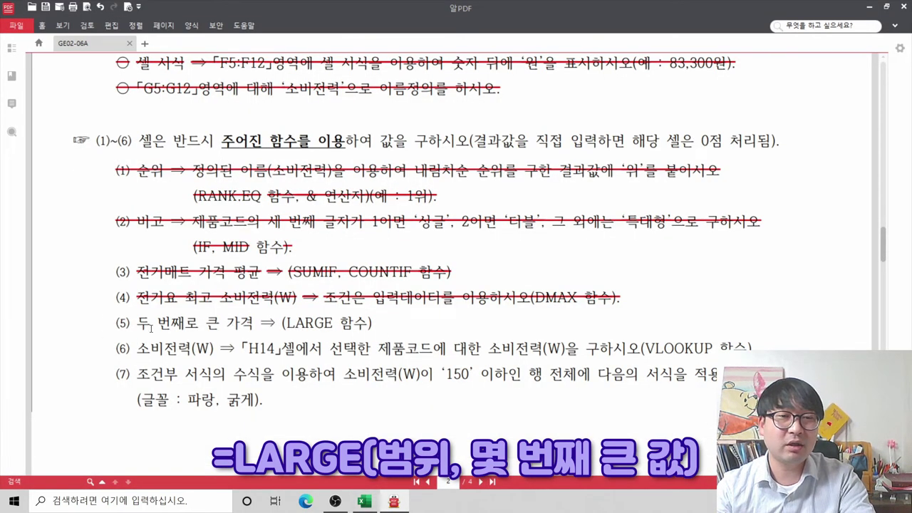
pyautogui.hotkey('alt', 'Tab')
pyautogui.write('2')
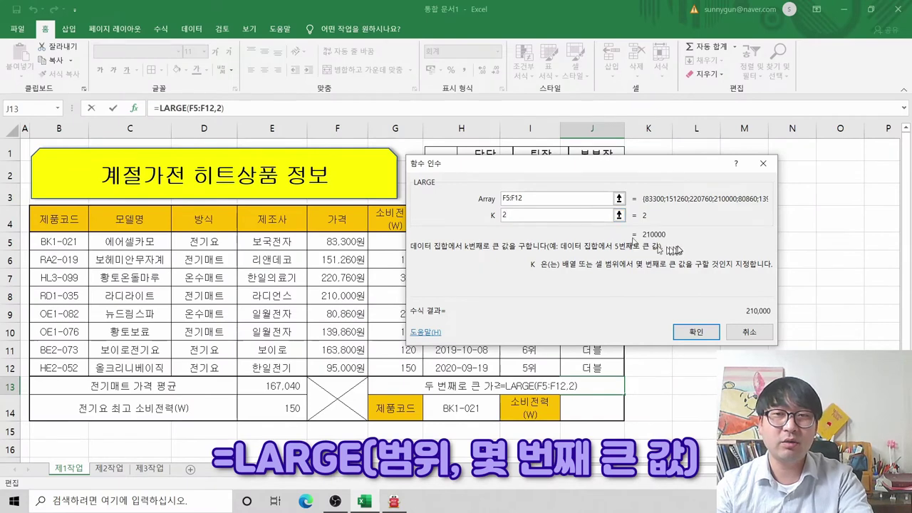
pyautogui.click(702, 332)
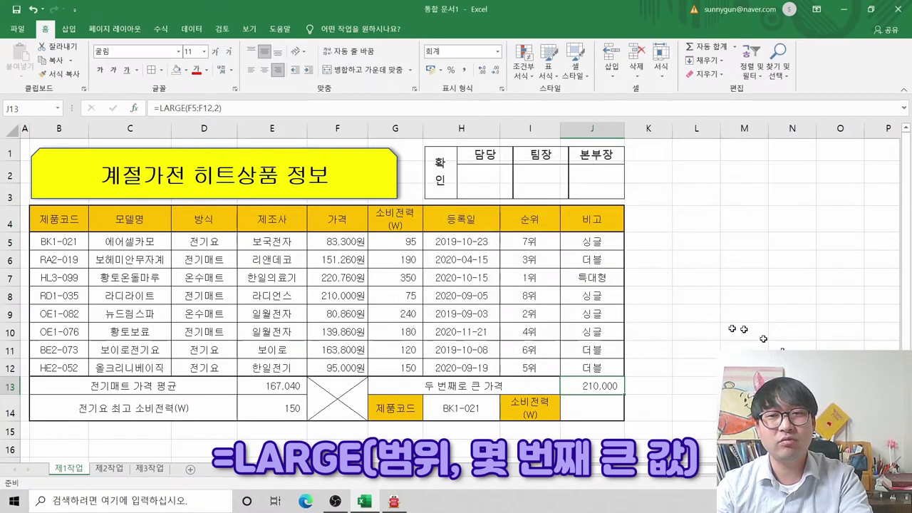
# Switch to the exam PDF in 알PDF and strike through task (5), the LARGE instruction
pyautogui.click(587, 409)
pyautogui.hotkey('alt', 'Tab')
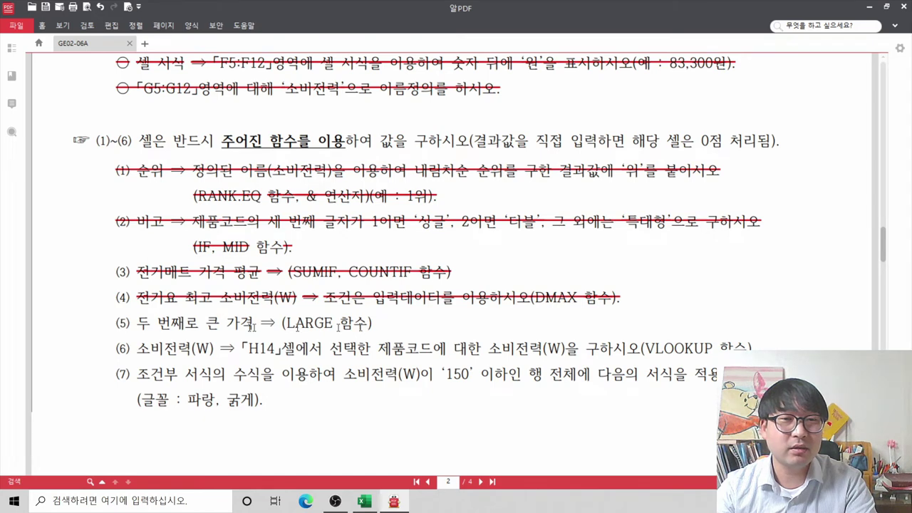
pyautogui.moveTo(141, 327); pyautogui.dragTo(385, 331)
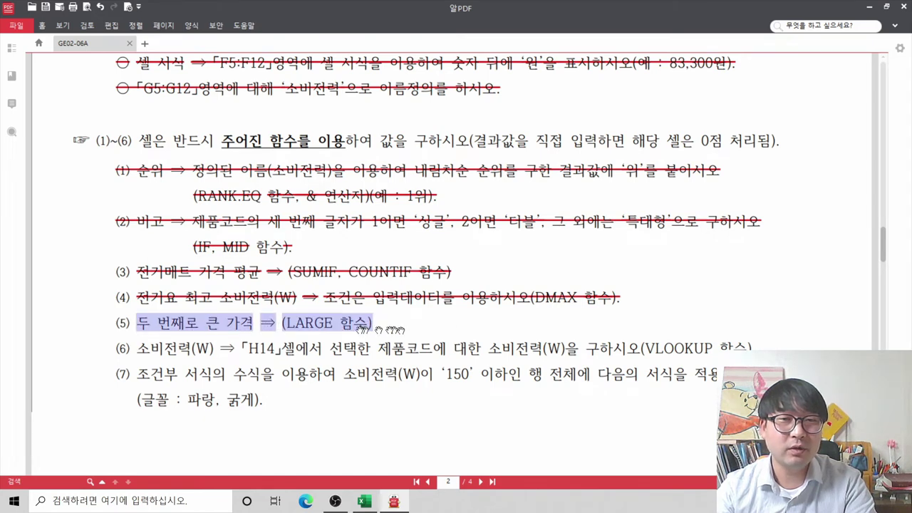
pyautogui.rightClick(349, 326)
pyautogui.click(396, 405)
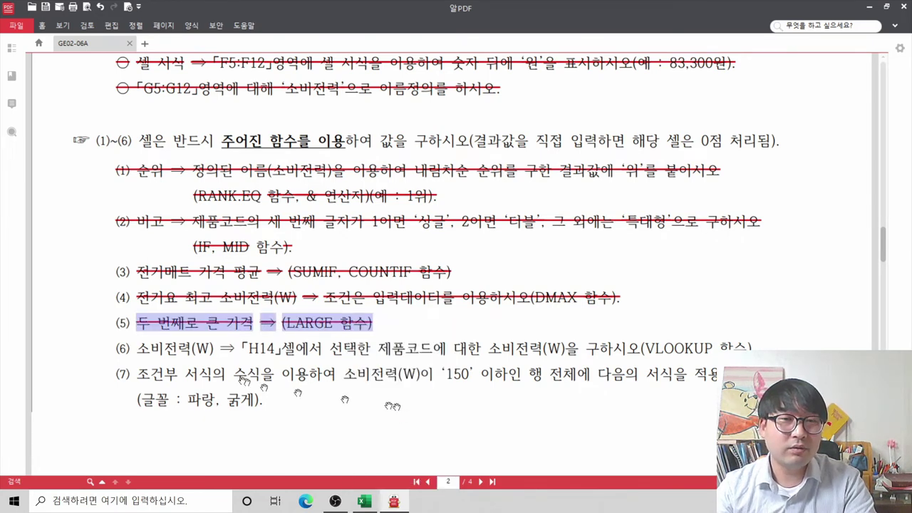
pyautogui.click(143, 348)
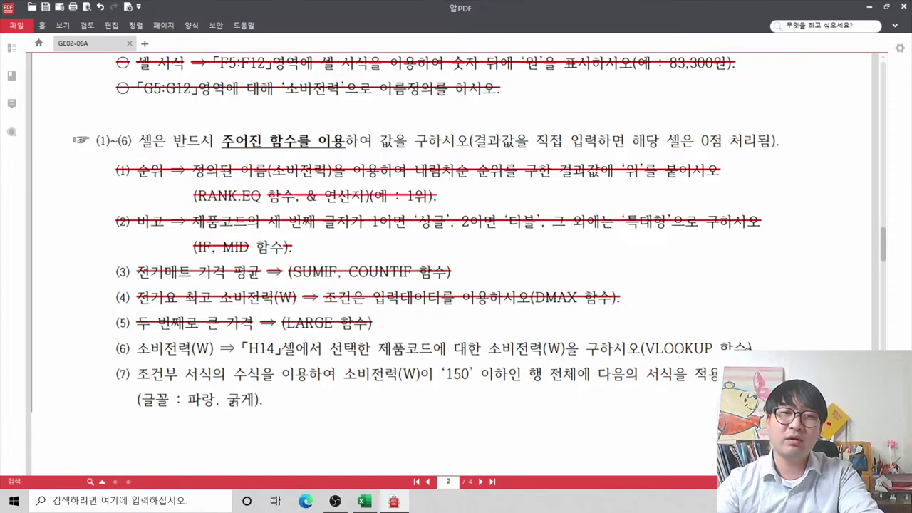
# Switch to Excel and look through the product codes offered in the list of H14
pyautogui.click(364, 501)
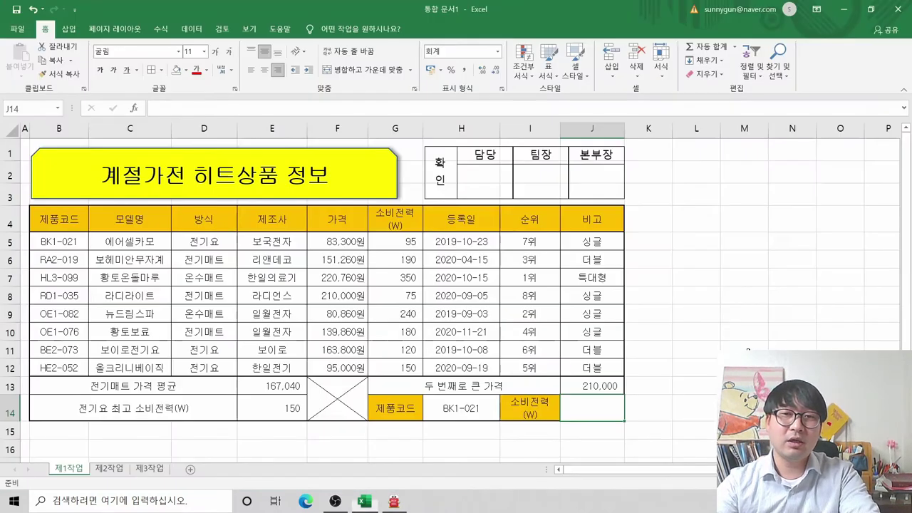
pyautogui.click(597, 408)
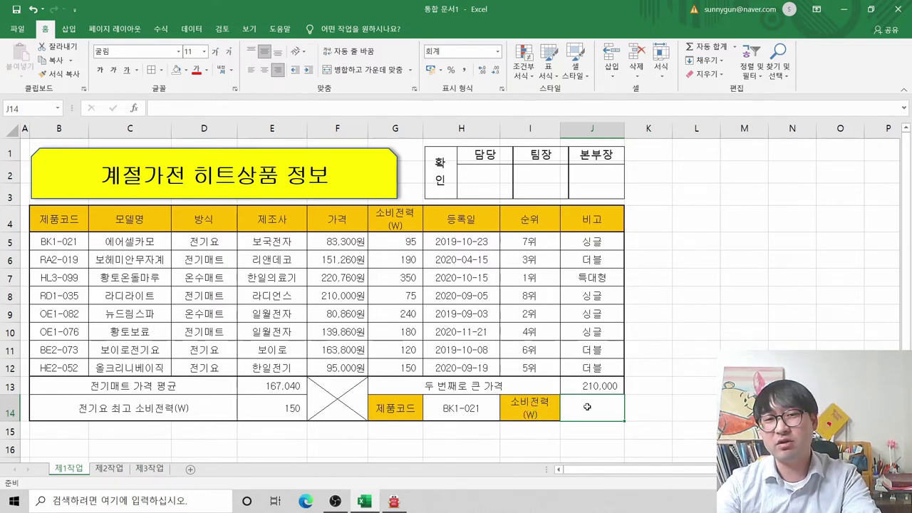
pyautogui.click(456, 414)
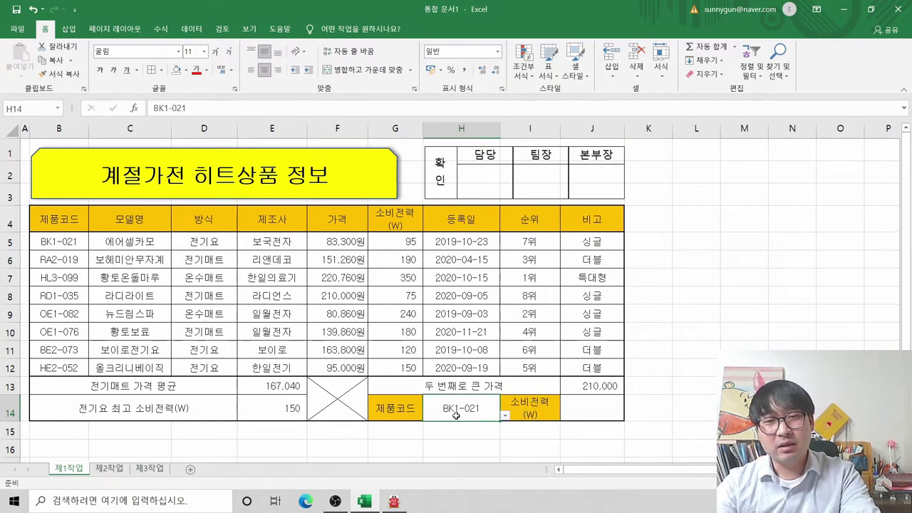
pyautogui.click(504, 415)
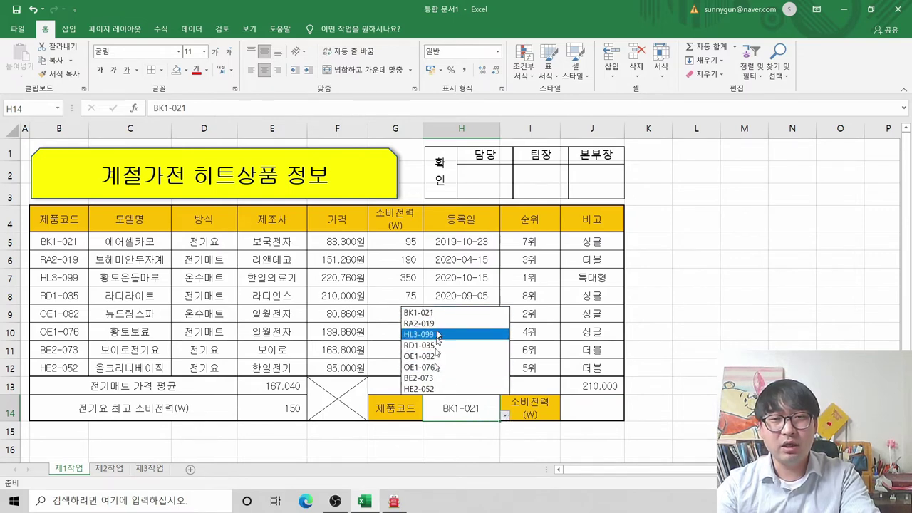
pyautogui.click(587, 418)
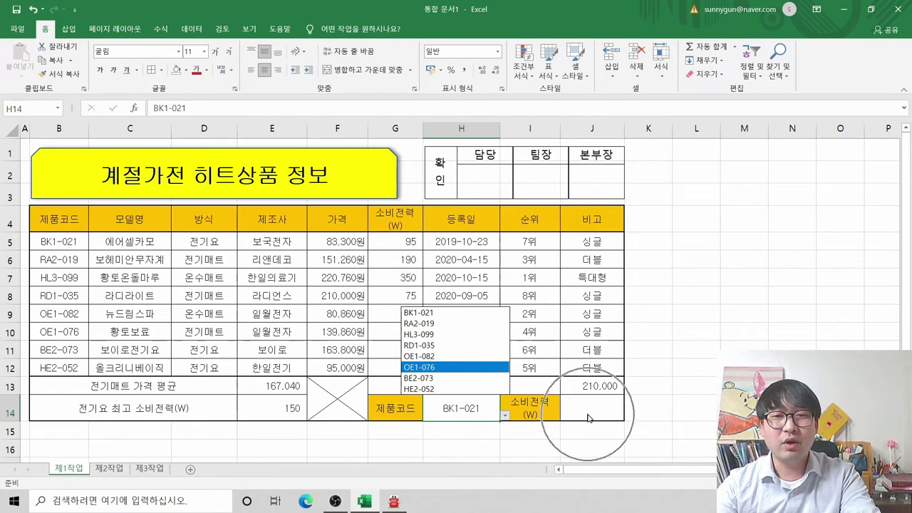
pyautogui.click(588, 419)
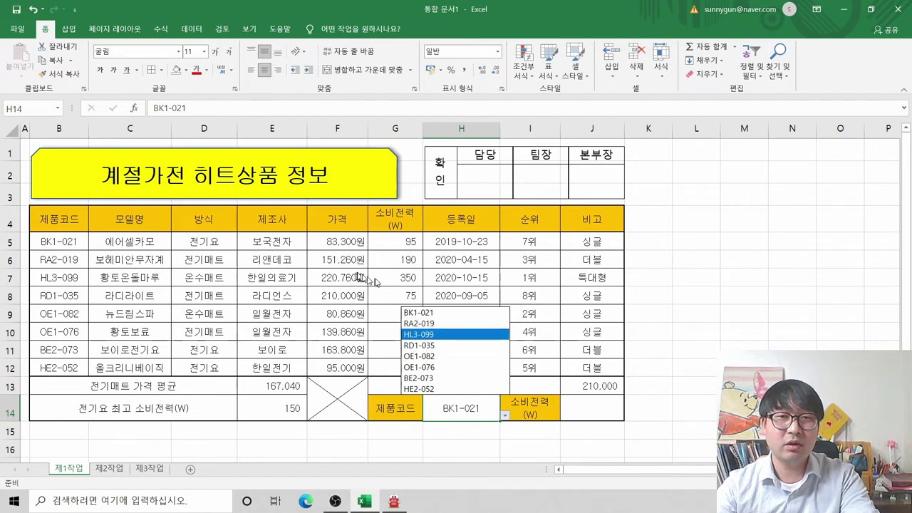
# Start a VLOOKUP function in J14 for the power consumption and open its function arguments
pyautogui.click(591, 407)
pyautogui.write('=')
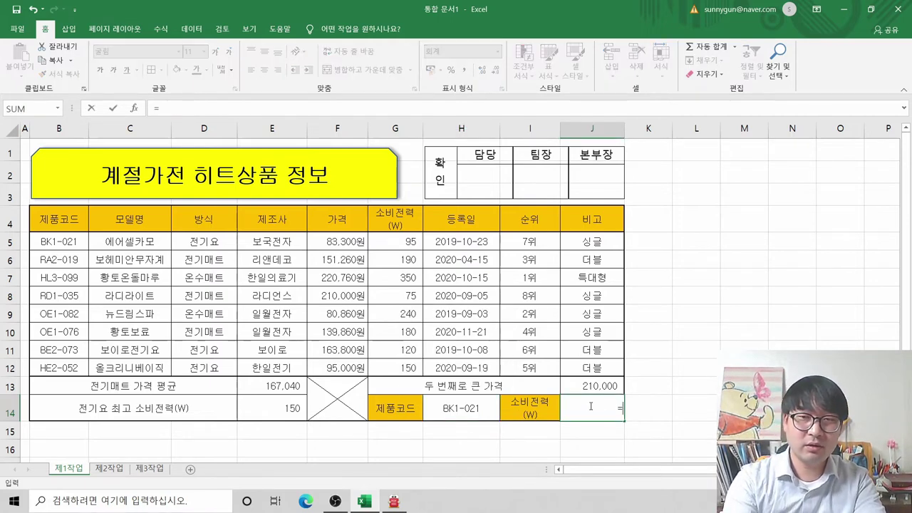
pyautogui.write('v')
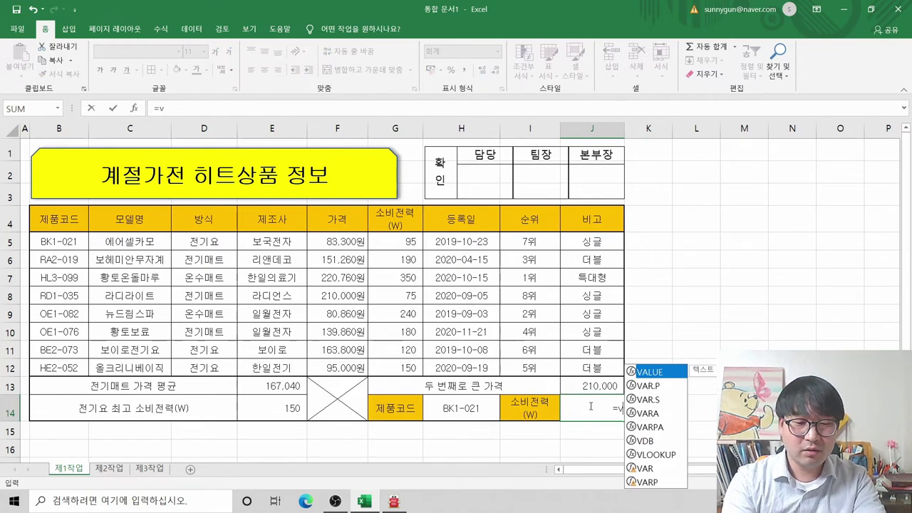
pyautogui.write('l')
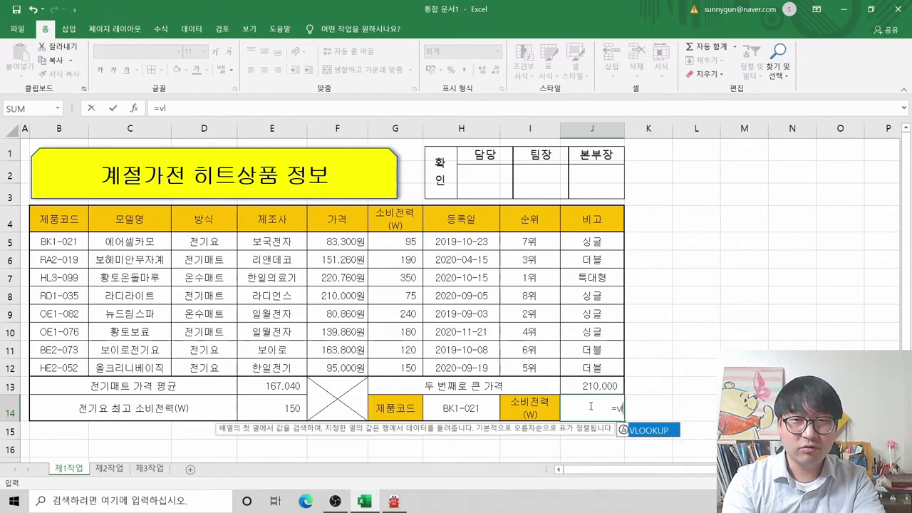
pyautogui.doubleClick(659, 431)
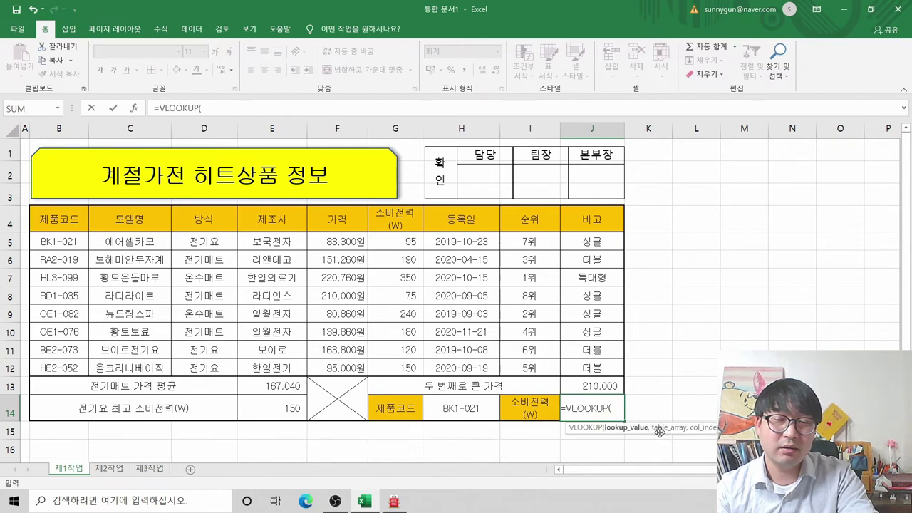
pyautogui.click(134, 107)
pyautogui.moveTo(489, 146); pyautogui.dragTo(520, 132)
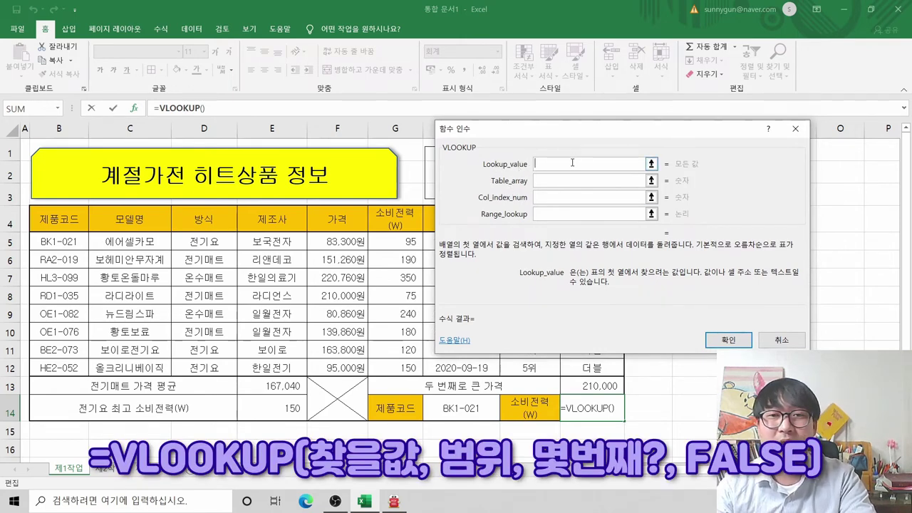
# Complete the VLOOKUP in J14 with lookup value H14, table array B5:G12, column index 6 and range lookup FALSE
pyautogui.click(457, 408)
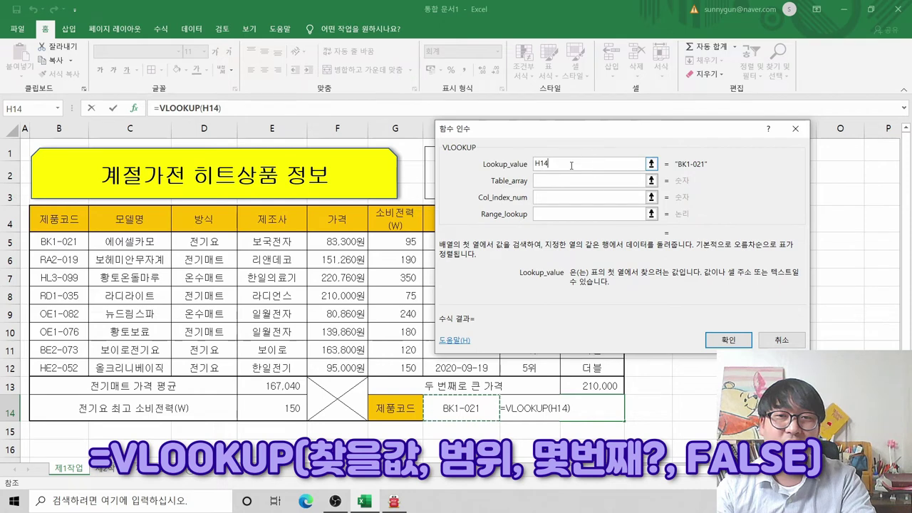
pyautogui.click(554, 181)
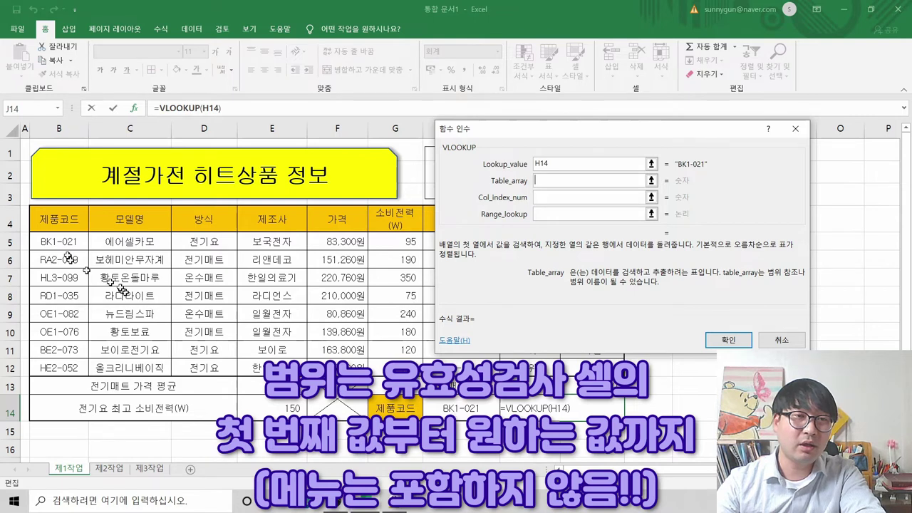
pyautogui.moveTo(62, 246); pyautogui.dragTo(64, 366)
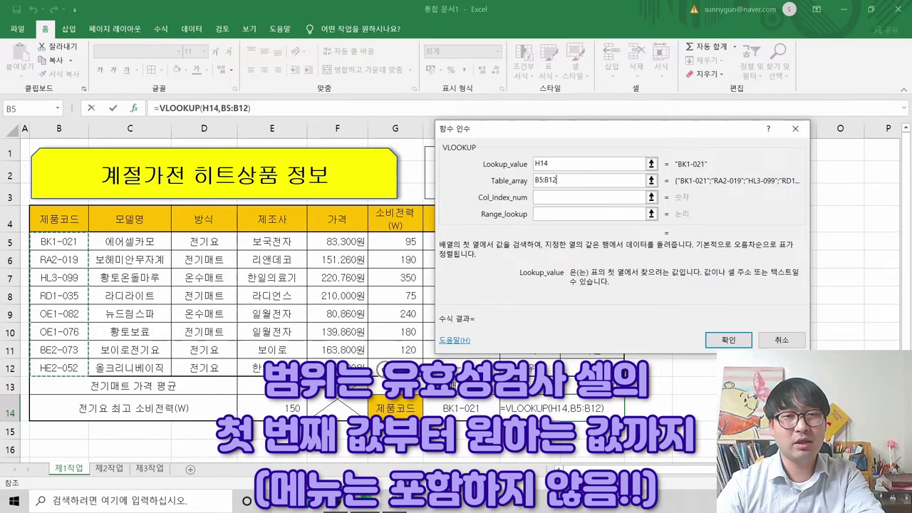
pyautogui.moveTo(68, 242); pyautogui.dragTo(397, 368)
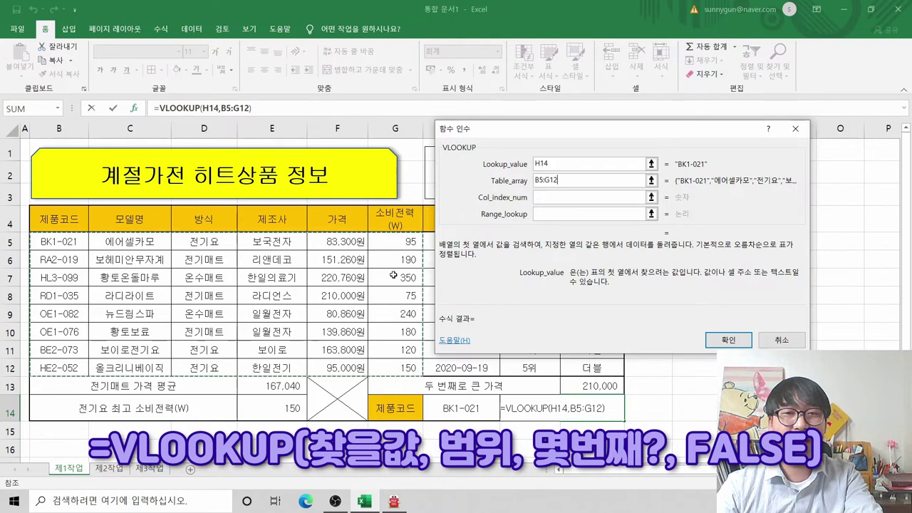
pyautogui.click(548, 196)
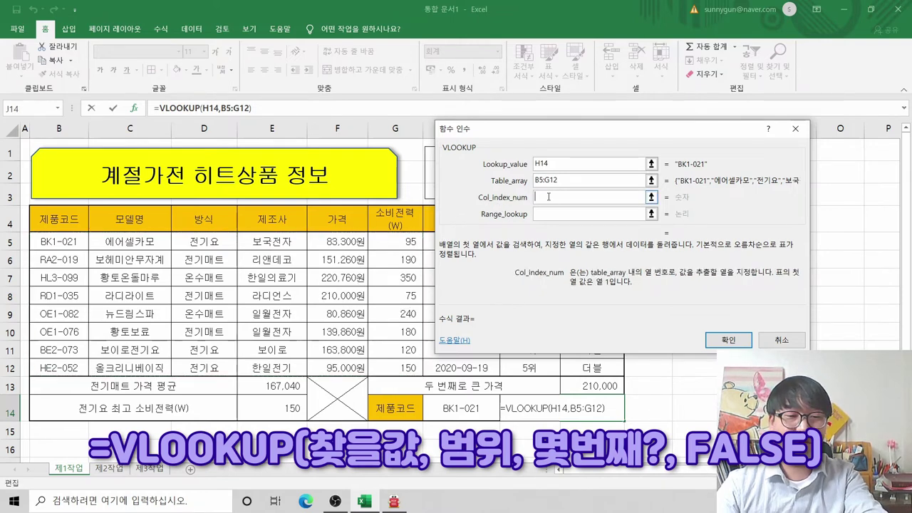
pyautogui.write('6')
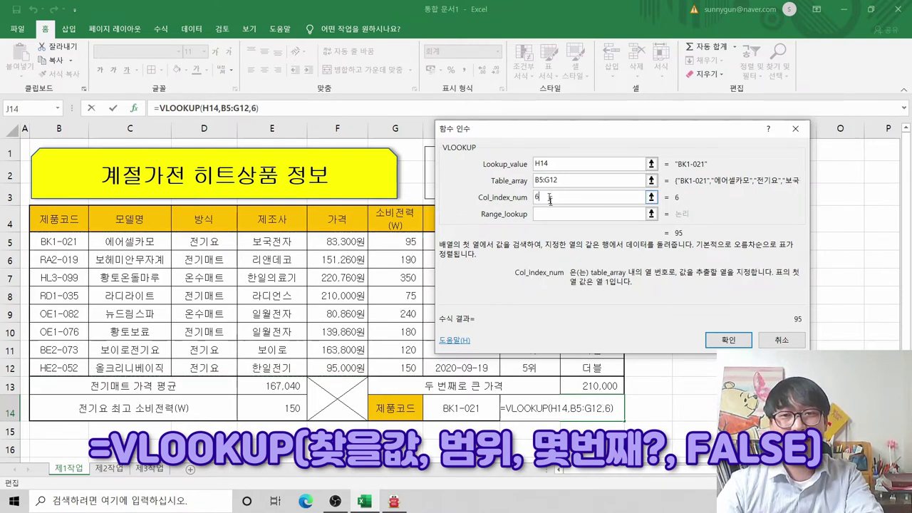
pyautogui.click(556, 213)
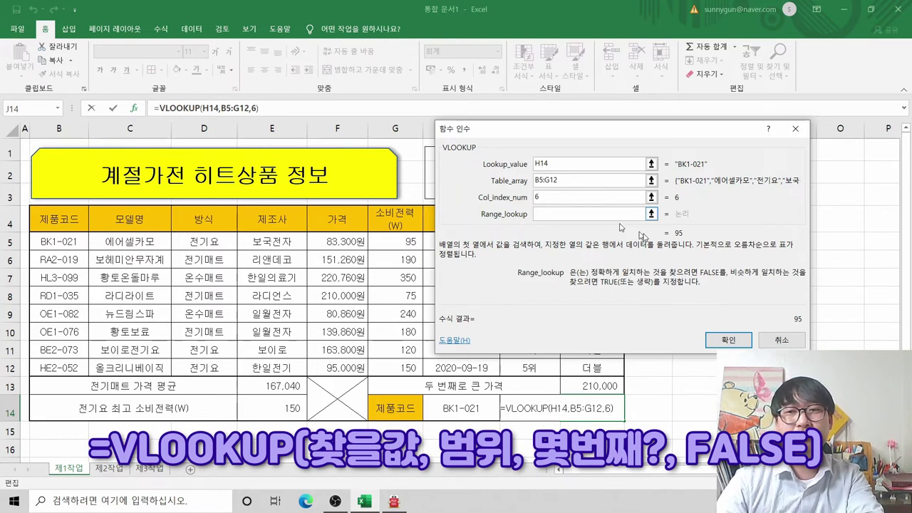
pyautogui.press('ctrl')
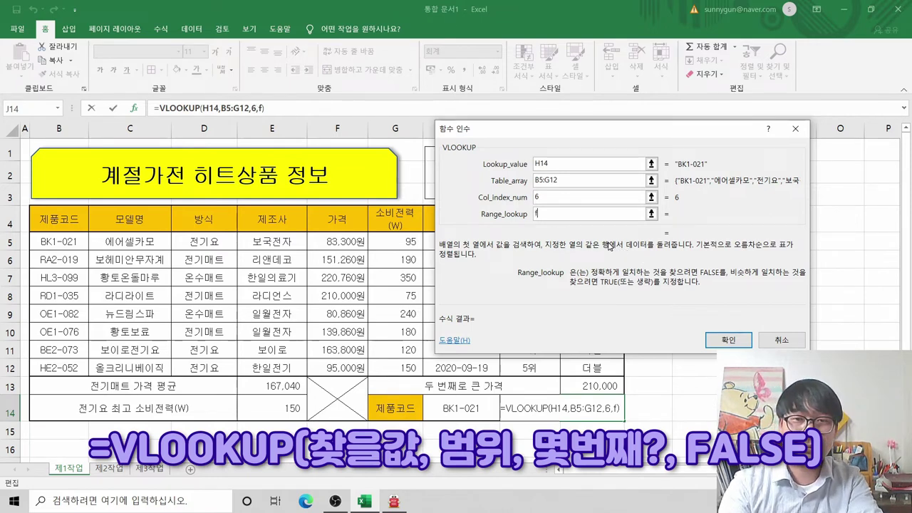
pyautogui.write('false')
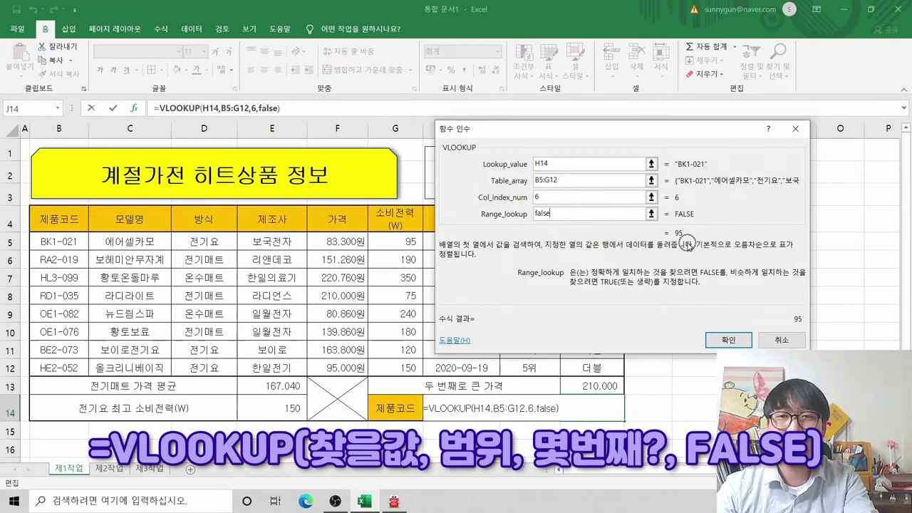
pyautogui.click(729, 339)
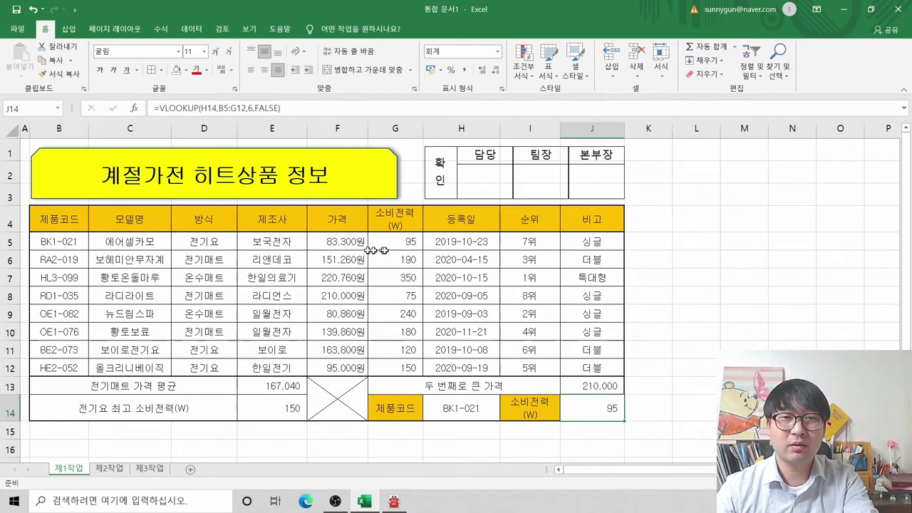
# Test the lookup by choosing product code RA2-019 and HL3-099 in turn from the list in H14
pyautogui.click(486, 408)
pyautogui.click(505, 414)
pyautogui.click(428, 323)
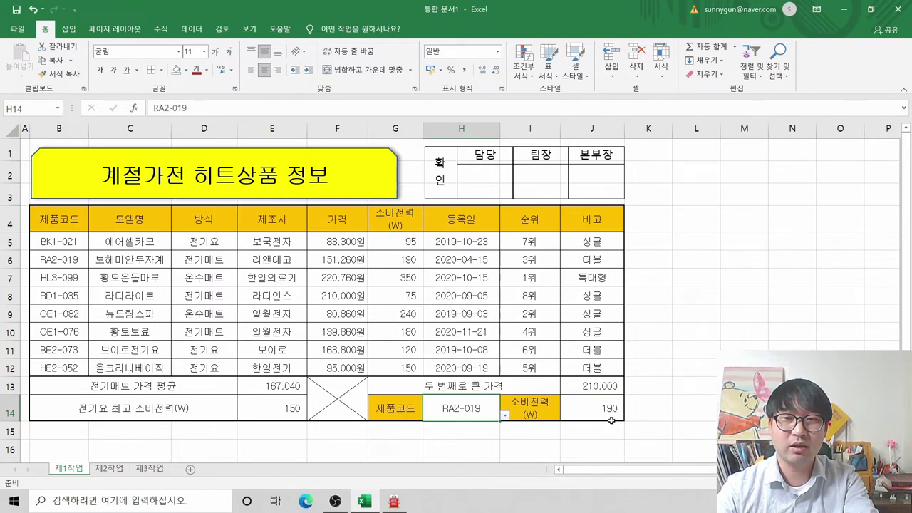
pyautogui.click(505, 415)
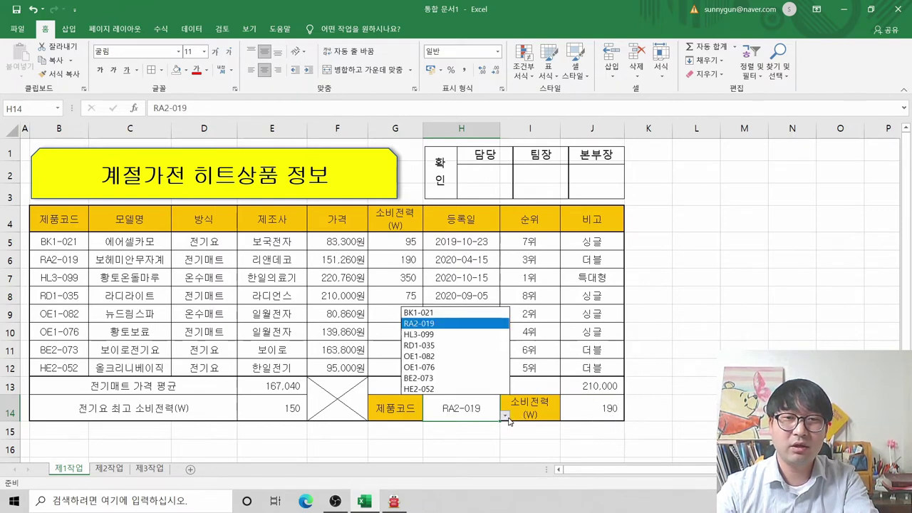
pyautogui.click(444, 335)
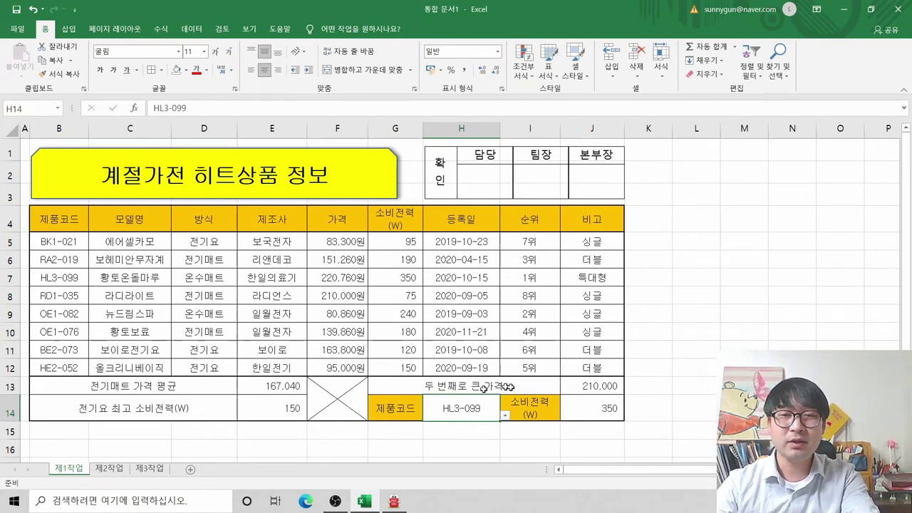
# Check the product code shown in the exam PDF's table and set H14 in Excel to BK1-021
pyautogui.hotkey('alt', 'Tab')
pyautogui.scroll(10, 456, 298)
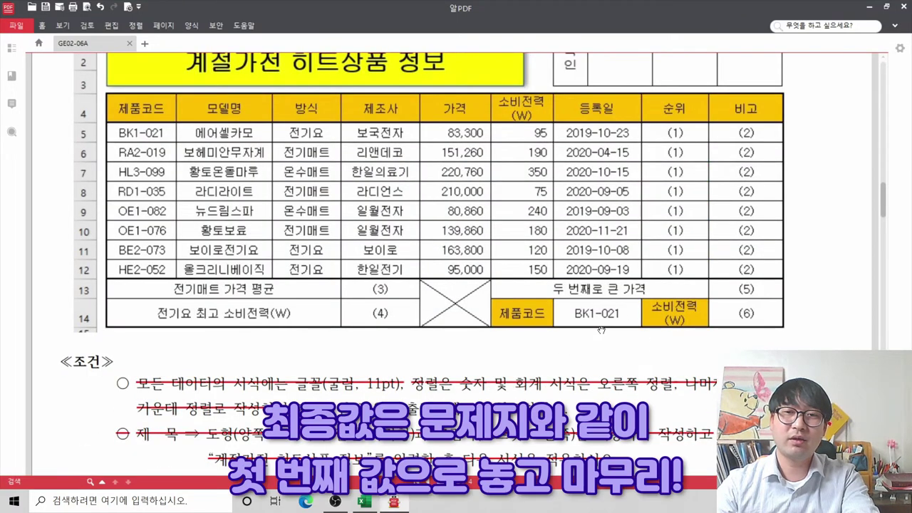
pyautogui.hotkey('alt', 'Tab')
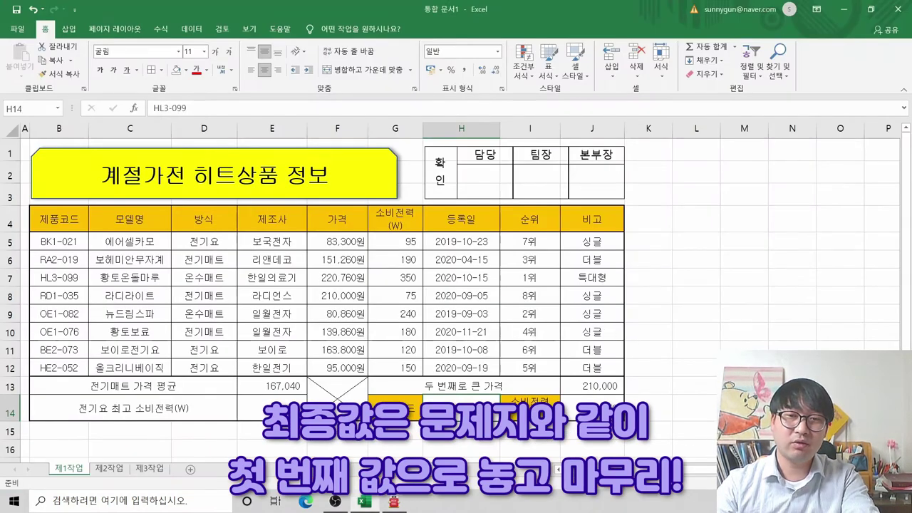
pyautogui.hotkey('alt', 'Down')
pyautogui.press('Up')
pyautogui.press('Up')
pyautogui.press('Up')
pyautogui.press('Up')
pyautogui.press('Up')
pyautogui.press('Up')
pyautogui.press('Return')
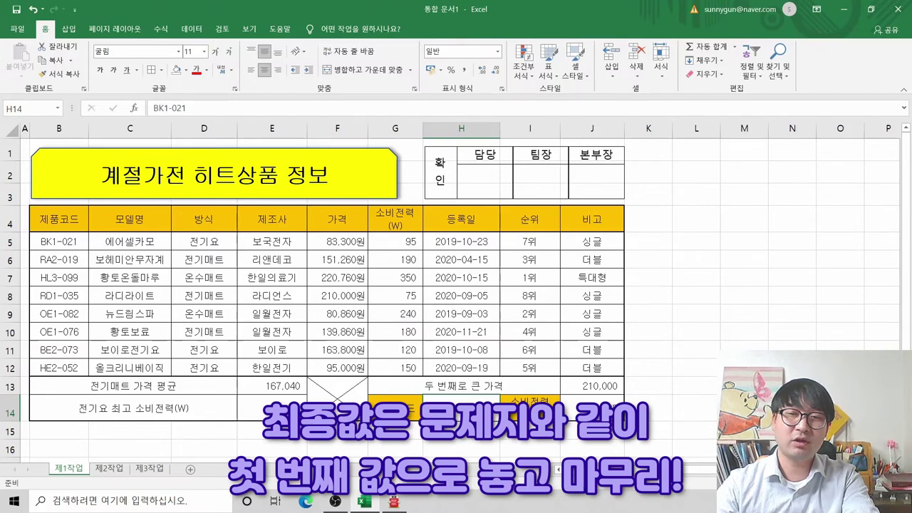
# Switch to the exam PDF in 알PDF and strike through task (6), the VLOOKUP instruction
pyautogui.hotkey('alt', 'Tab')
pyautogui.scroll(-5, 464, 376)
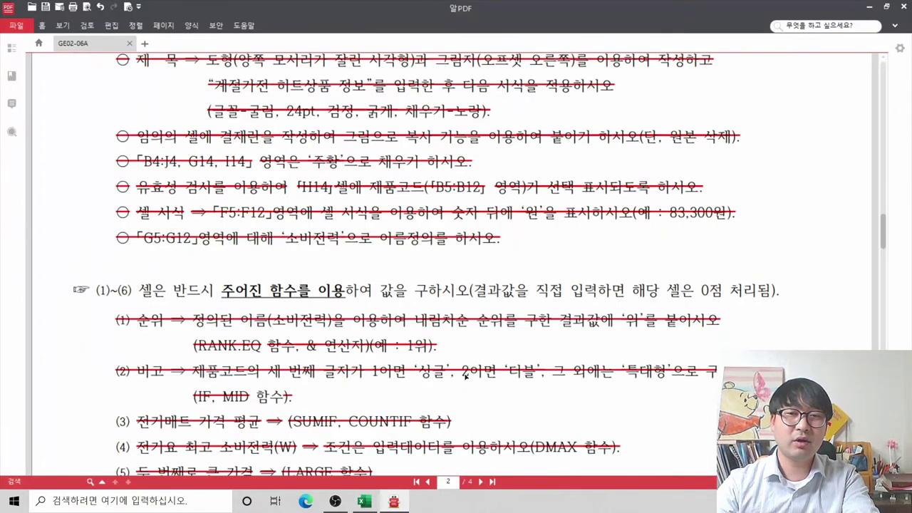
pyautogui.scroll(-4, 464, 376)
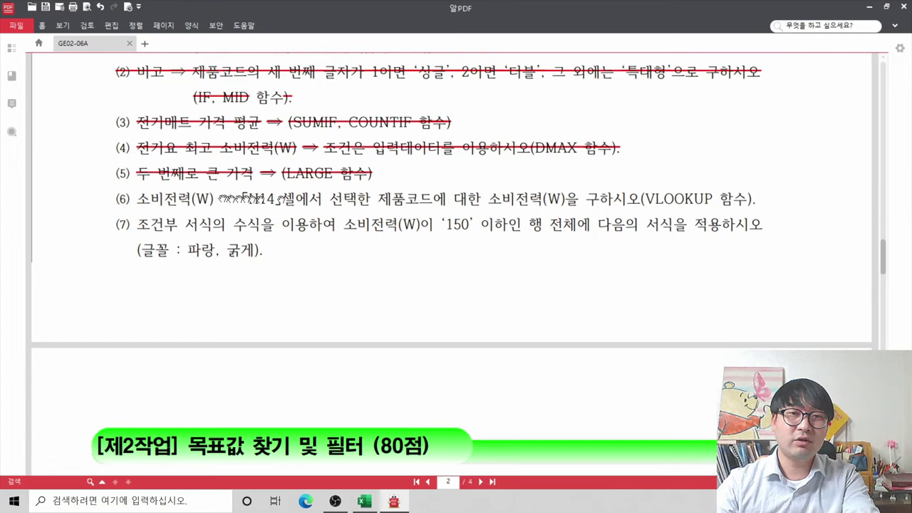
pyautogui.moveTo(141, 198); pyautogui.dragTo(764, 200)
pyautogui.rightClick(677, 198)
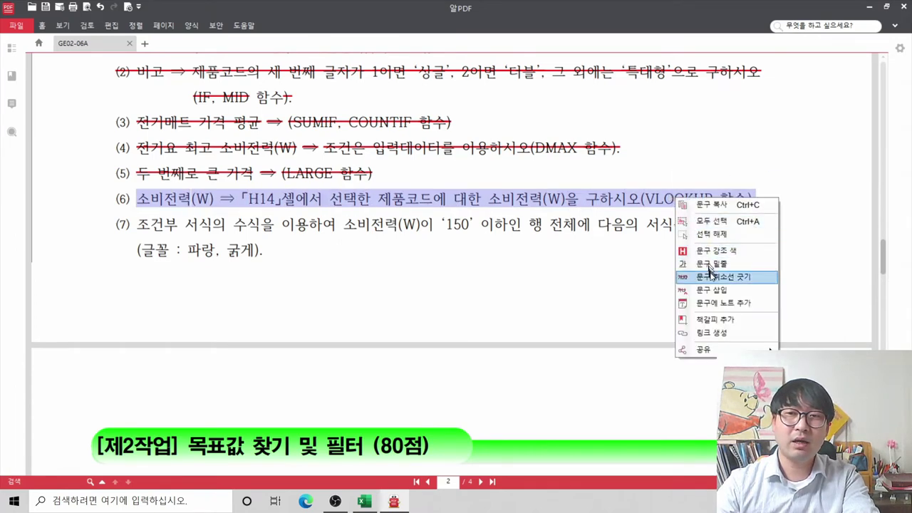
pyautogui.click(711, 268)
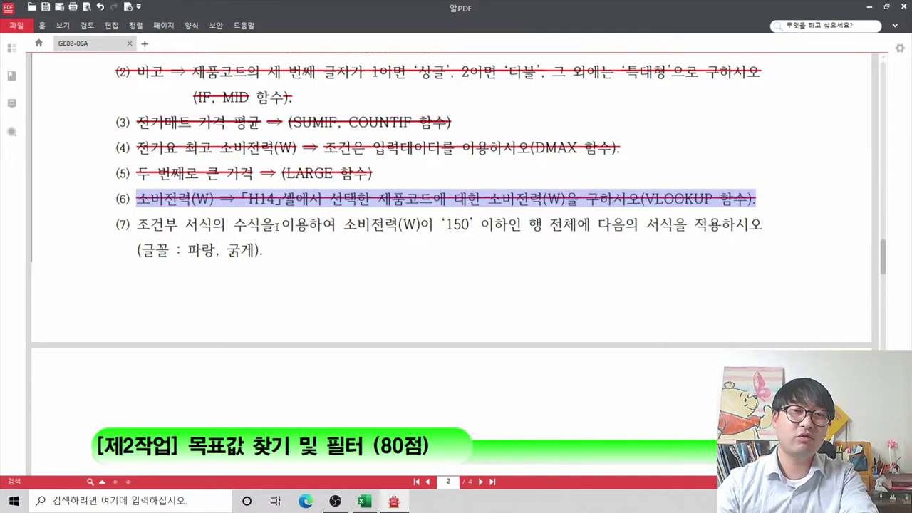
pyautogui.click(276, 227)
pyautogui.scroll(3, 209, 236)
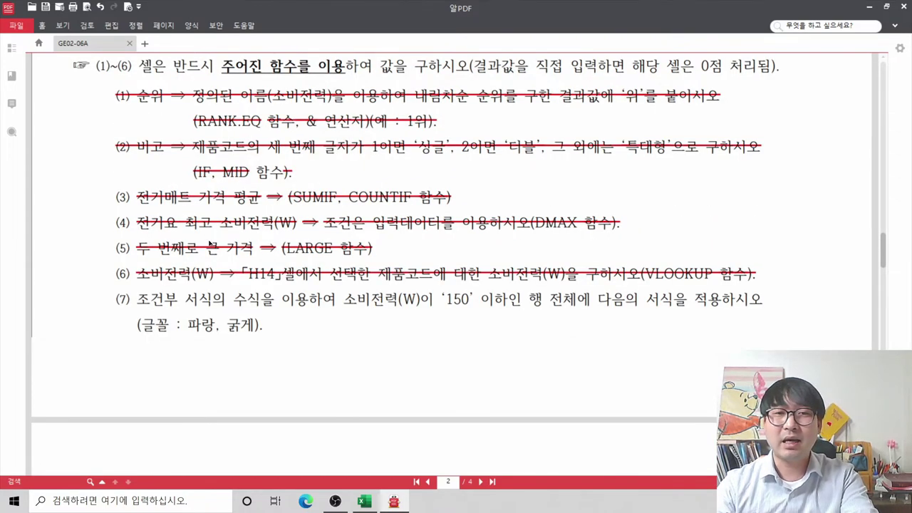
pyautogui.scroll(-2, 210, 243)
# Select E13:E14 in Excel and review the PDF's condition on number and accounting formats before returning to the sheet
pyautogui.hotkey('alt', 'Tab')
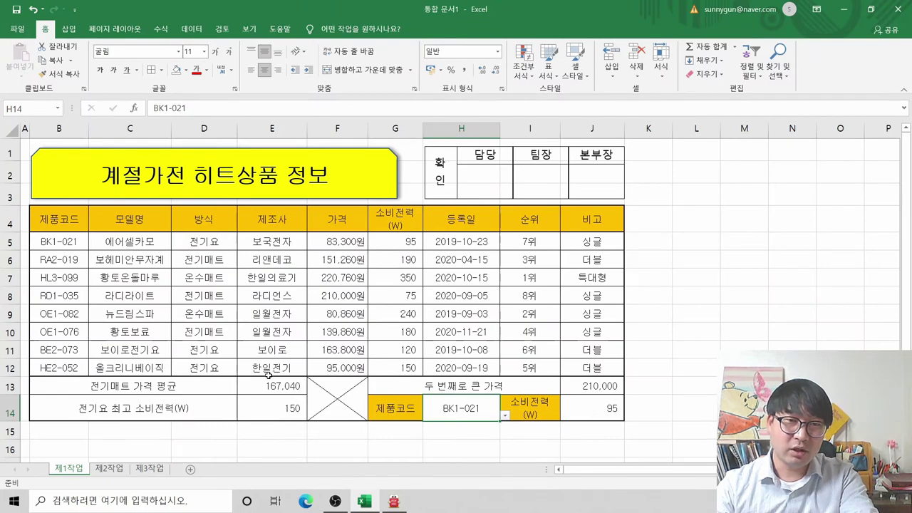
pyautogui.moveTo(268, 385); pyautogui.dragTo(270, 408)
pyautogui.hotkey('alt', 'Tab')
pyautogui.scroll(6, 329, 296)
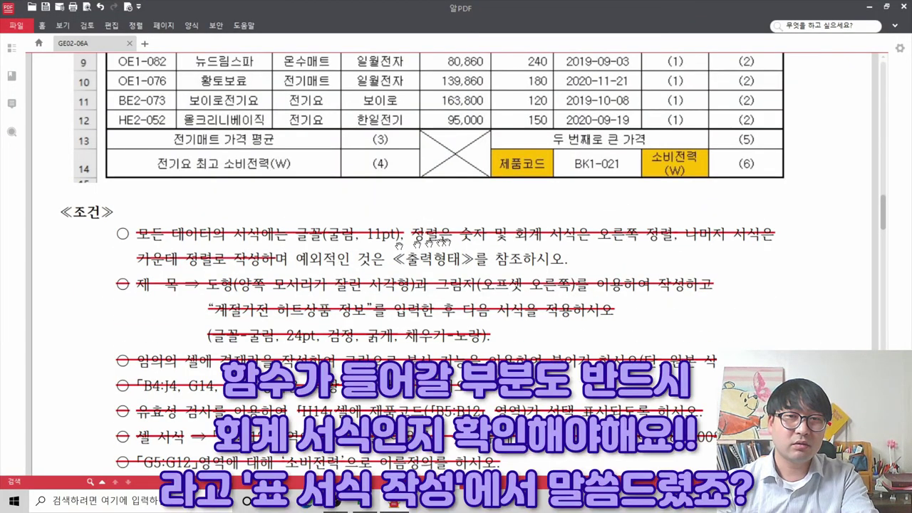
pyautogui.hotkey('alt', 'Tab')
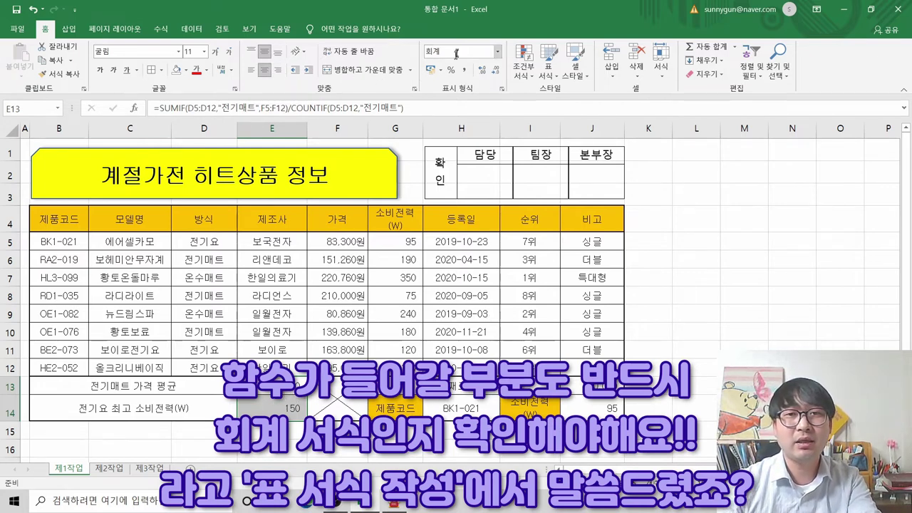
# Try the 일반 number format on E13:E14 for comparison with J13:J14, and restore the 회계 format
pyautogui.click(497, 51)
pyautogui.click(456, 67)
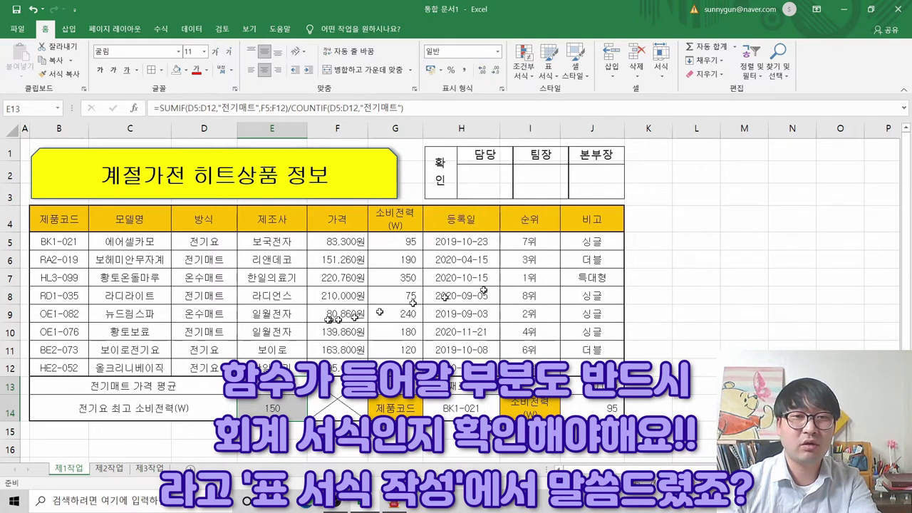
pyautogui.click(299, 332)
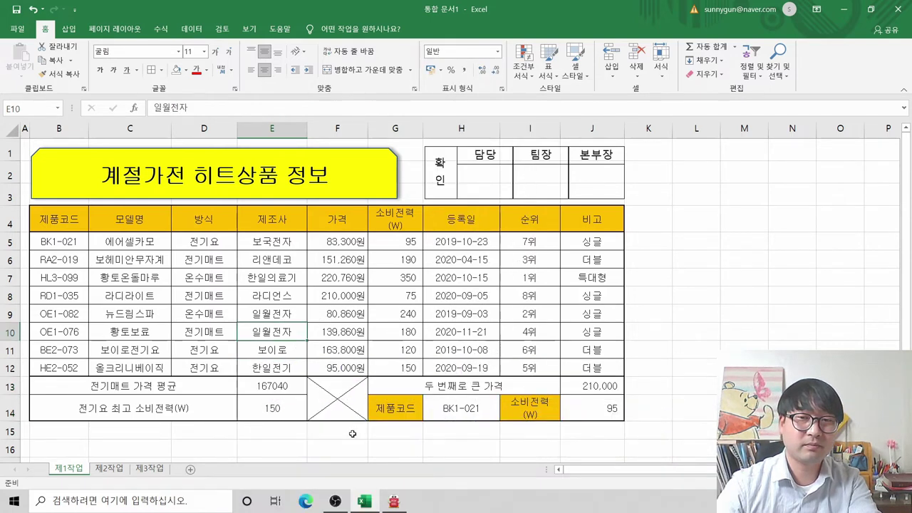
pyautogui.click(283, 419)
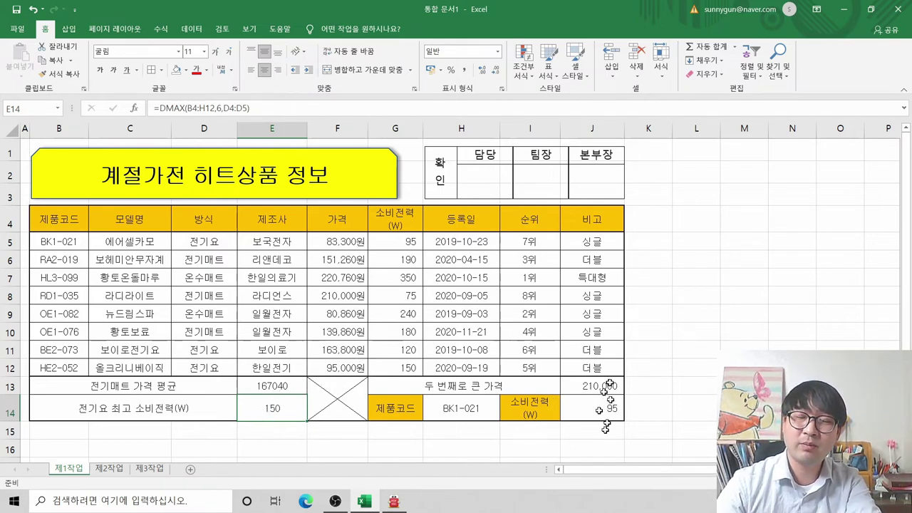
pyautogui.click(389, 318)
pyautogui.moveTo(297, 385); pyautogui.dragTo(314, 426)
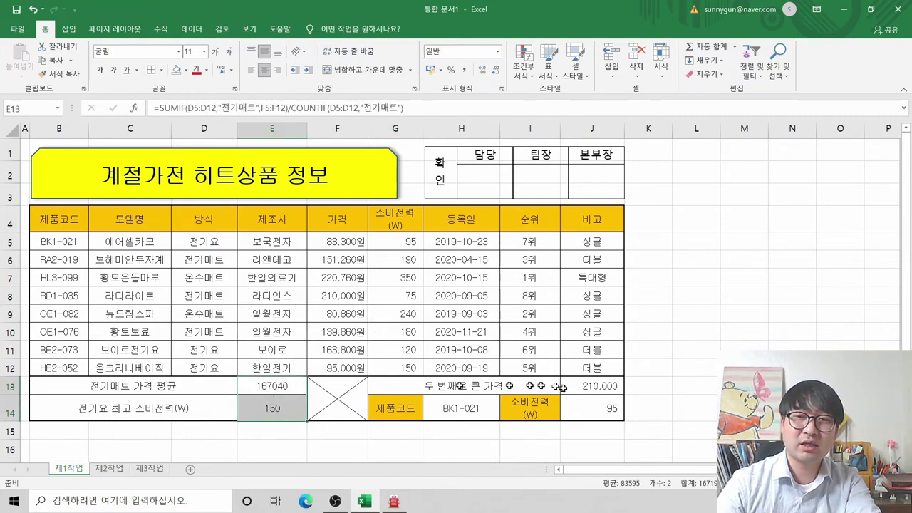
pyautogui.click(573, 390)
pyautogui.moveTo(573, 390); pyautogui.dragTo(629, 416)
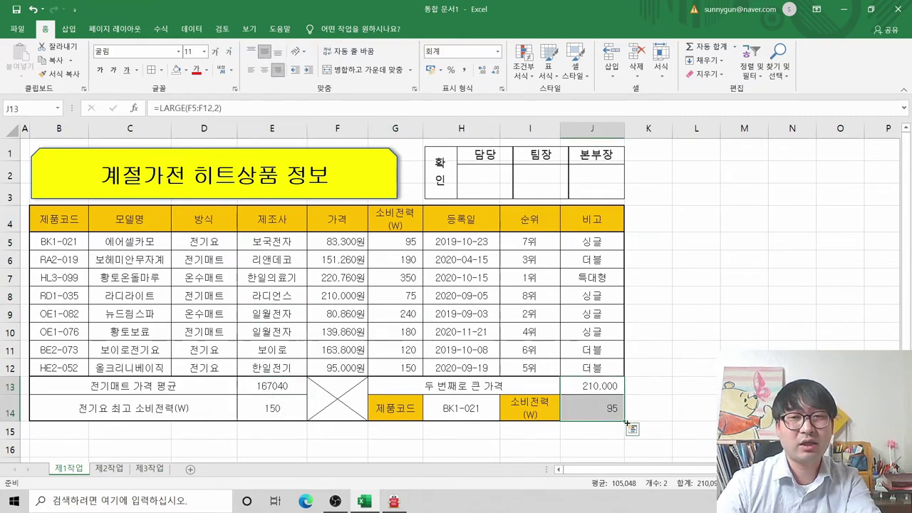
pyautogui.moveTo(281, 388); pyautogui.dragTo(314, 420)
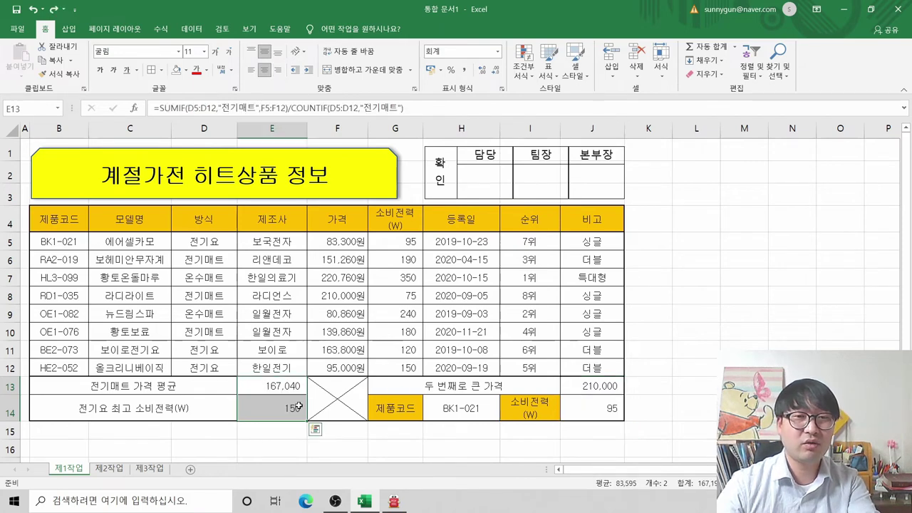
# Check the number format of the function result cells E13:E14 and J13:J14
pyautogui.click(258, 404)
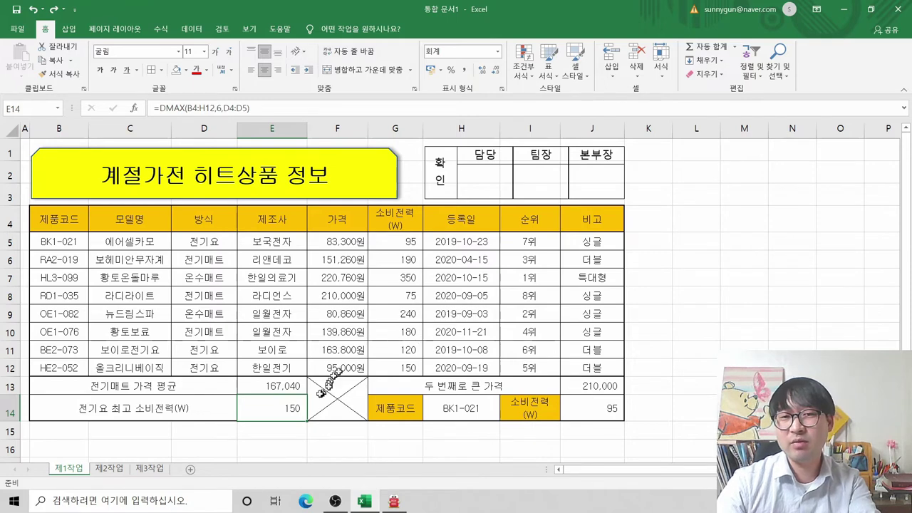
pyautogui.moveTo(285, 385); pyautogui.dragTo(282, 410)
pyautogui.moveTo(592, 386); pyautogui.dragTo(611, 407)
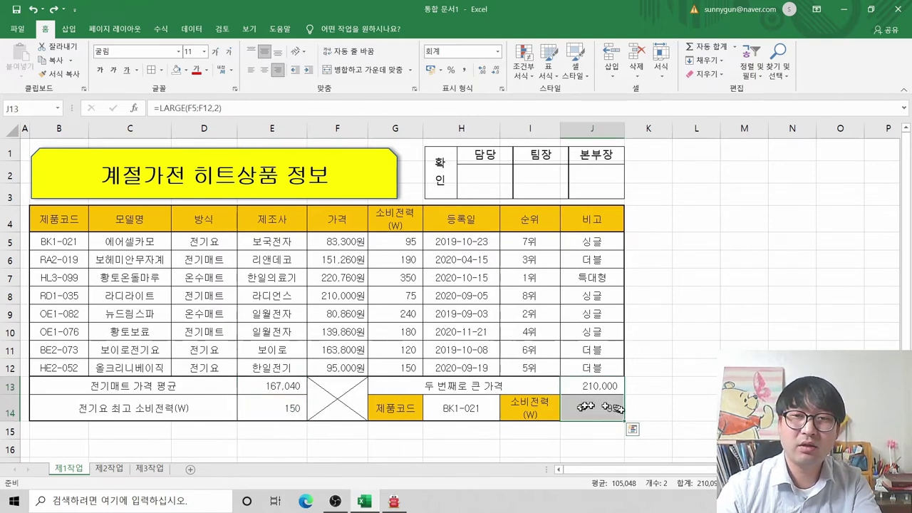
pyautogui.click(588, 410)
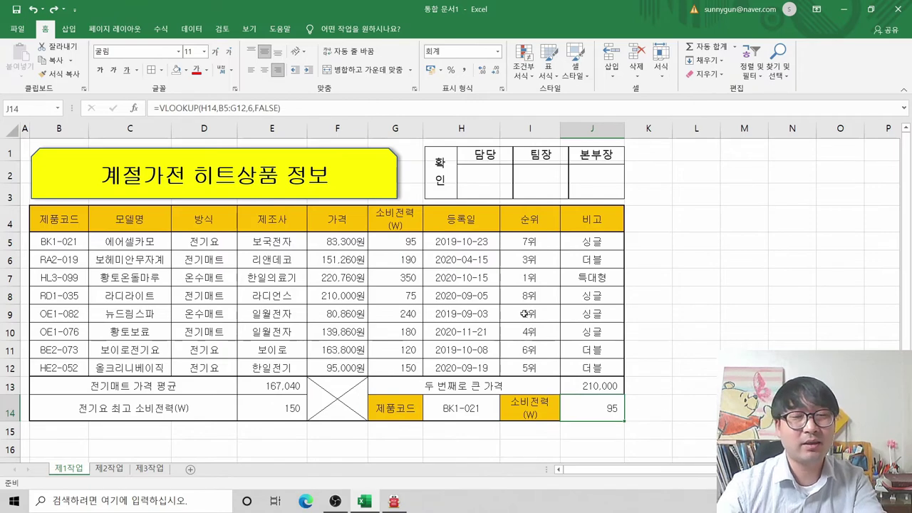
# Read task (7), the conditional formatting instruction, in the exam PDF and return to the Excel sheet
pyautogui.hotkey('alt', 'Tab')
pyautogui.scroll(-6, 517, 320)
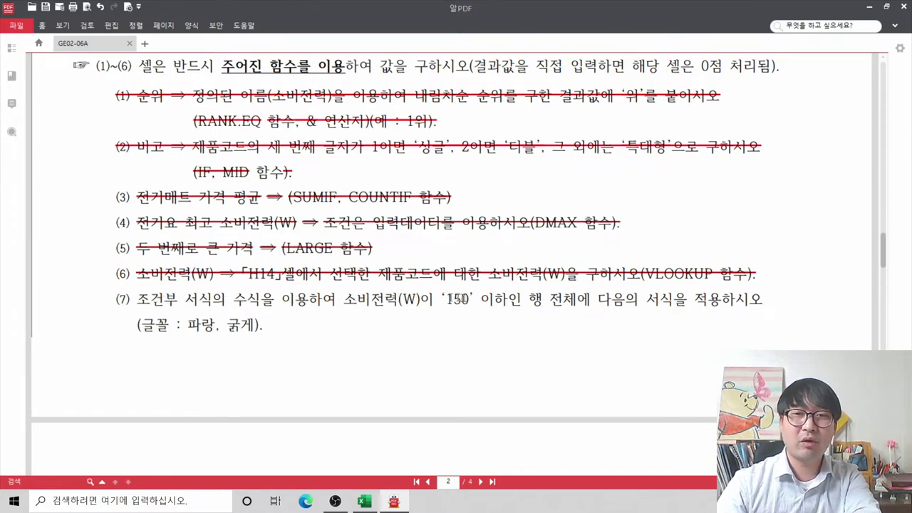
pyautogui.hotkey('alt', 'Tab')
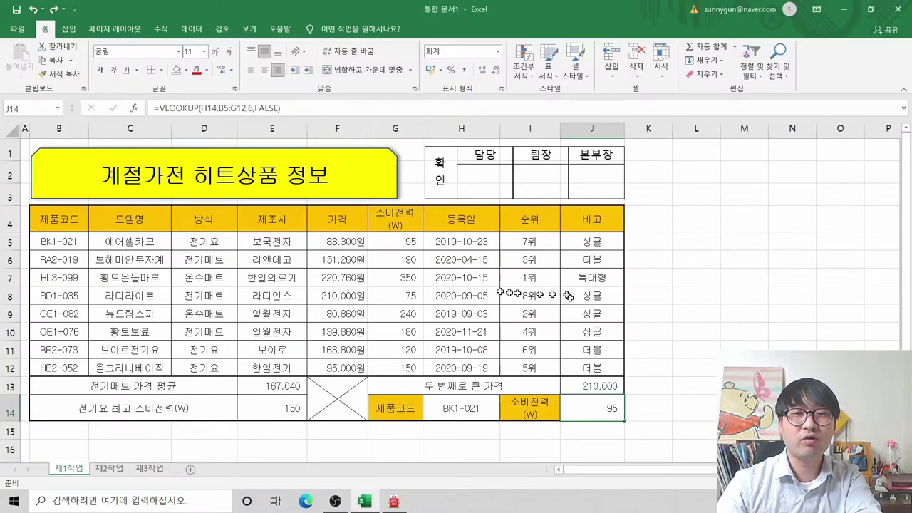
# Review the 소비전력(W) values in G5:G12 and highlight the phrase 행 전체에 in task (7) of the exam PDF
pyautogui.moveTo(404, 242); pyautogui.dragTo(401, 368)
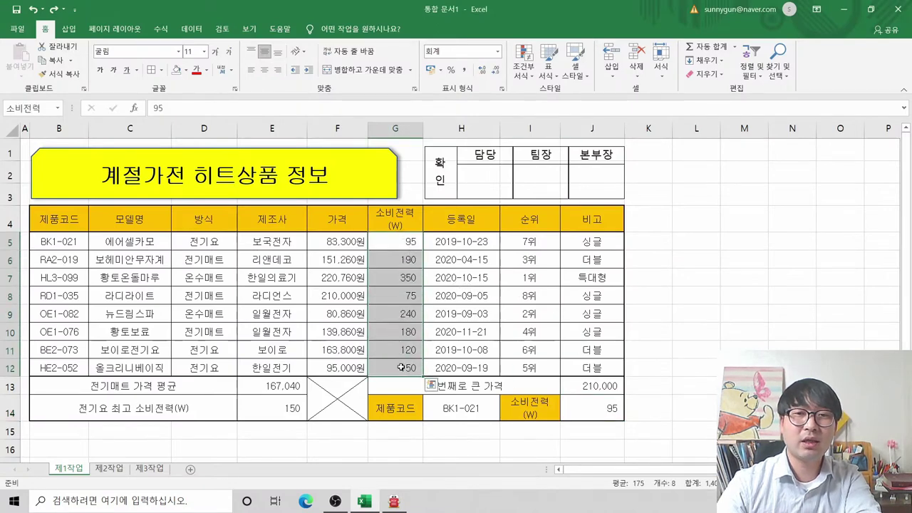
pyautogui.click(403, 242)
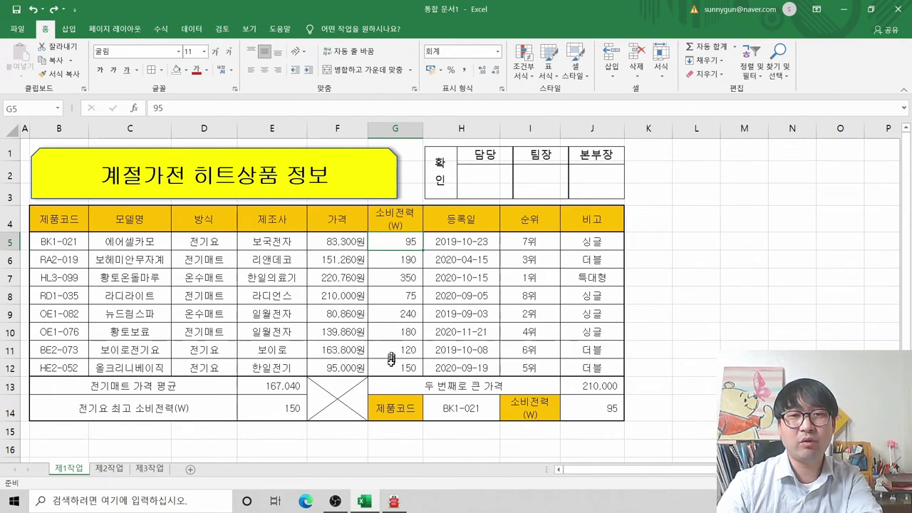
pyautogui.press('ctrl')
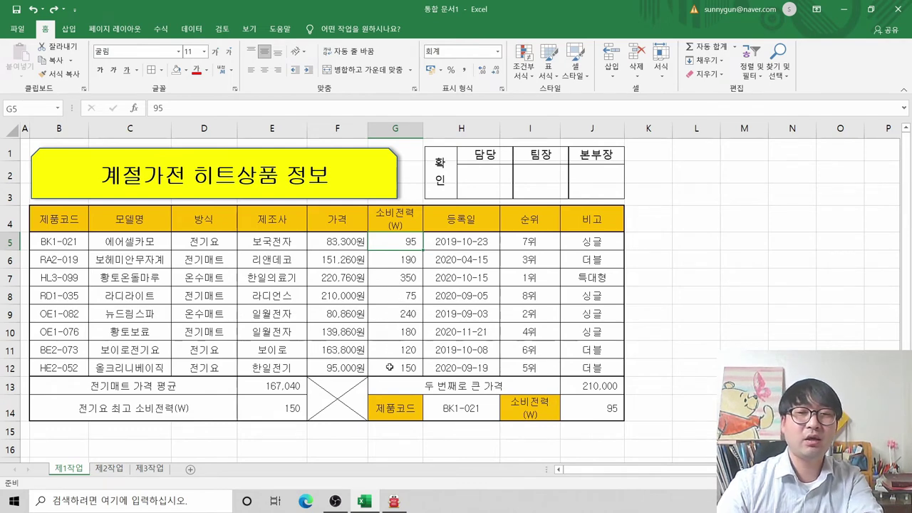
pyautogui.hotkey('alt', 'Tab')
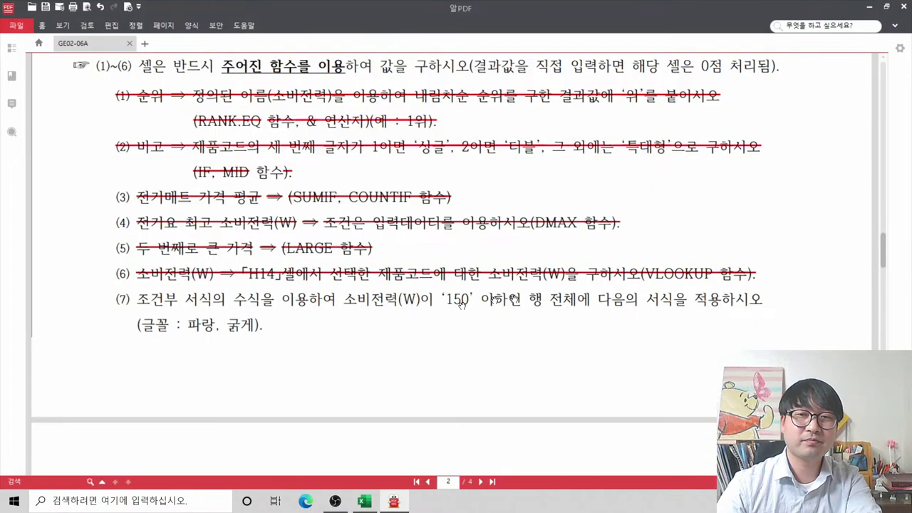
pyautogui.moveTo(527, 299); pyautogui.dragTo(582, 300)
pyautogui.hotkey('alt', 'Tab')
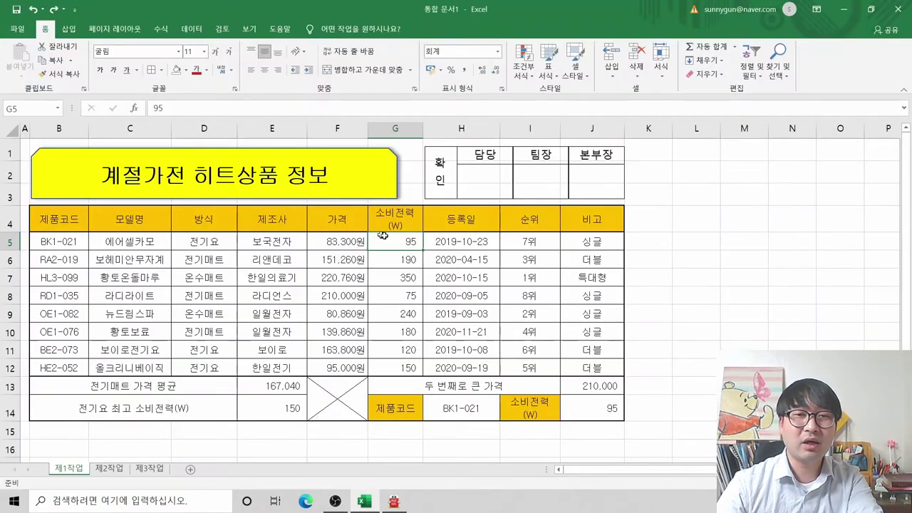
# Examine which sheet rows meet task (7)'s 소비전력(W) condition, checking rows 5 and 8 and the values in G5:G12
pyautogui.click(409, 242)
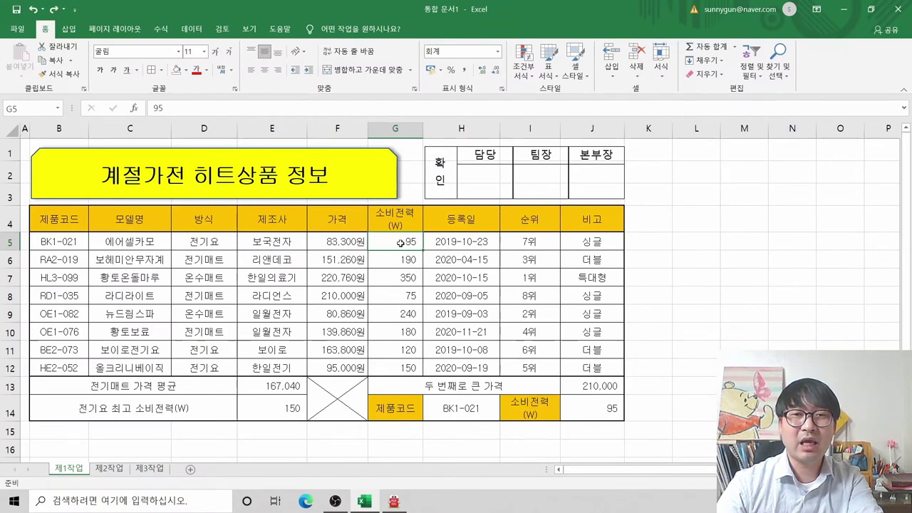
pyautogui.click(15, 241)
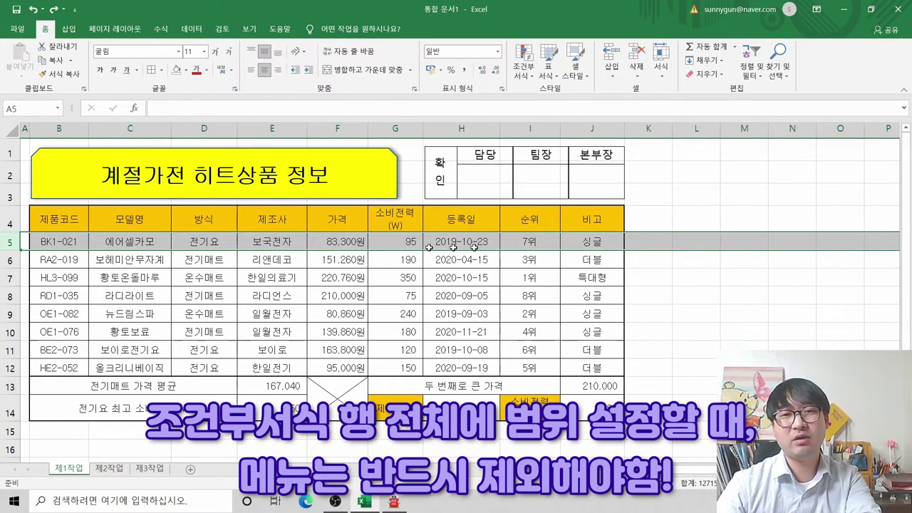
pyautogui.hotkey('alt', 'Tab')
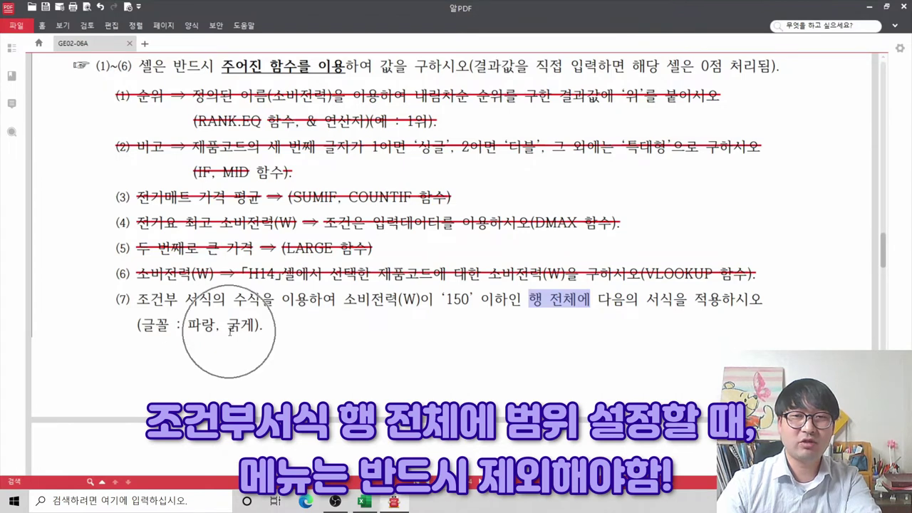
pyautogui.hotkey('alt', 'Tab')
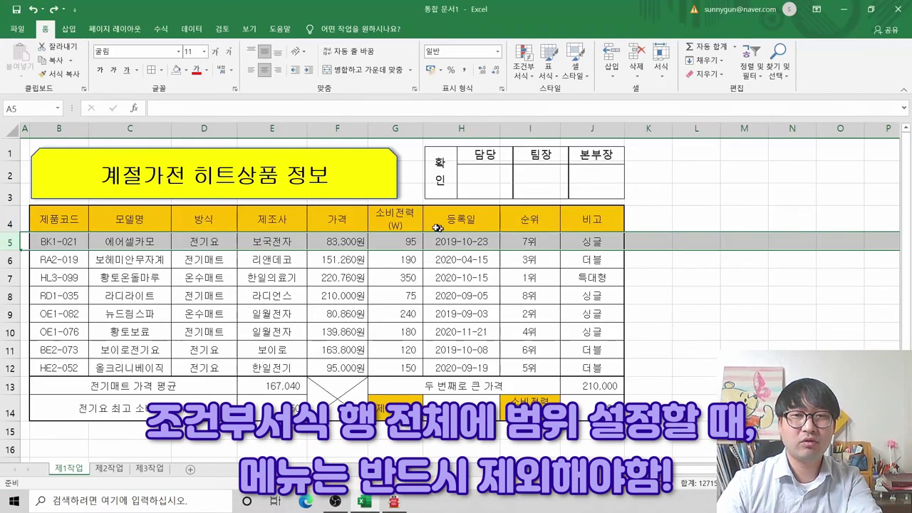
pyautogui.click(11, 296)
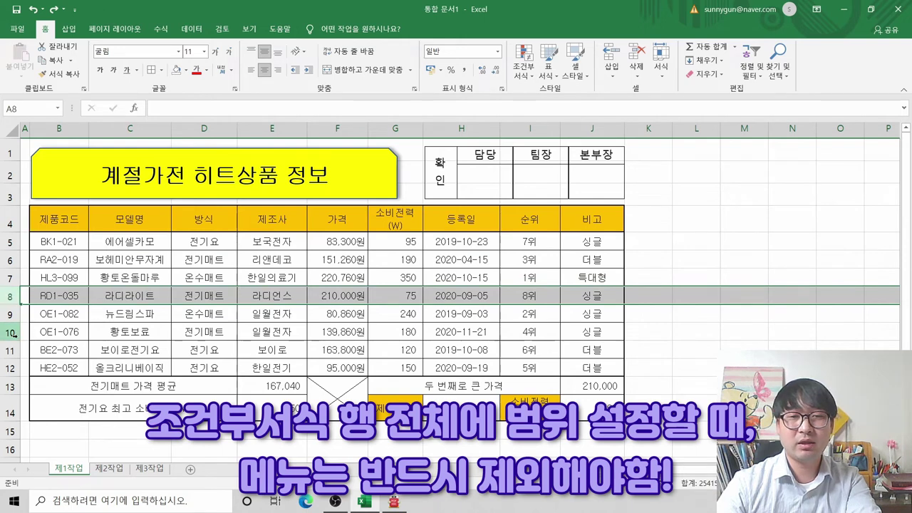
pyautogui.click(352, 253)
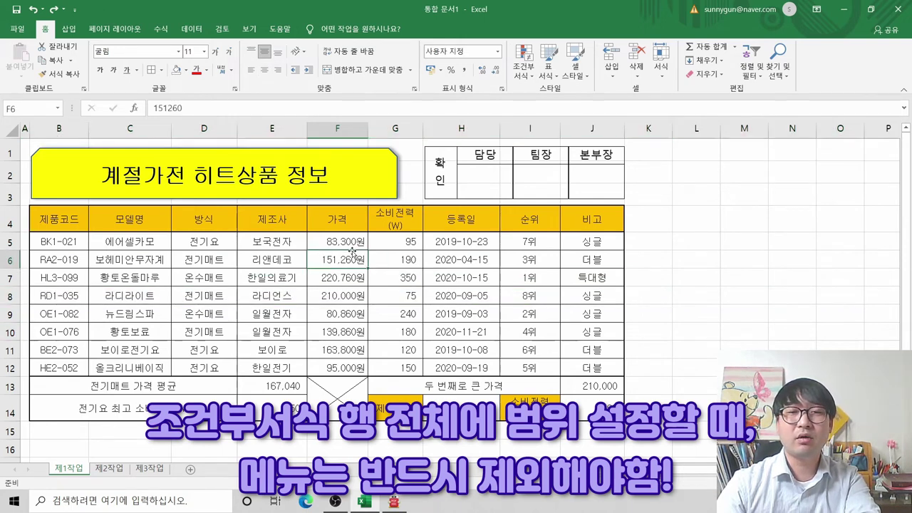
pyautogui.moveTo(408, 242); pyautogui.dragTo(405, 354)
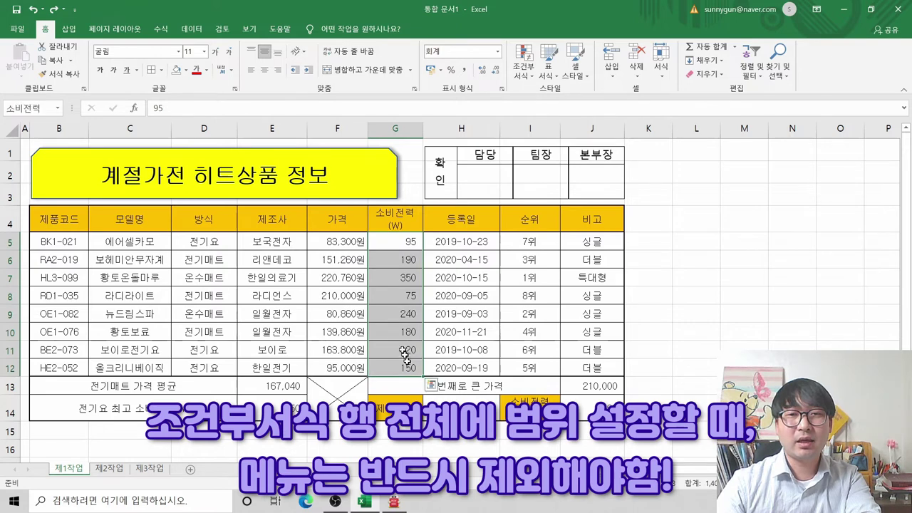
# Start a new conditional formatting rule for the data rows B5:J12, leaving out the header row
pyautogui.moveTo(60, 245); pyautogui.dragTo(595, 361)
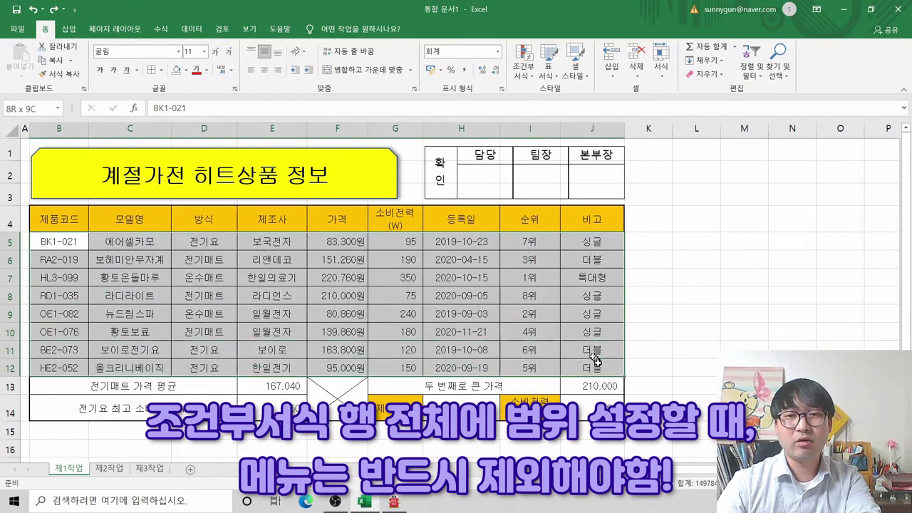
pyautogui.moveTo(6, 243); pyautogui.dragTo(6, 367)
pyautogui.moveTo(44, 245); pyautogui.dragTo(577, 361)
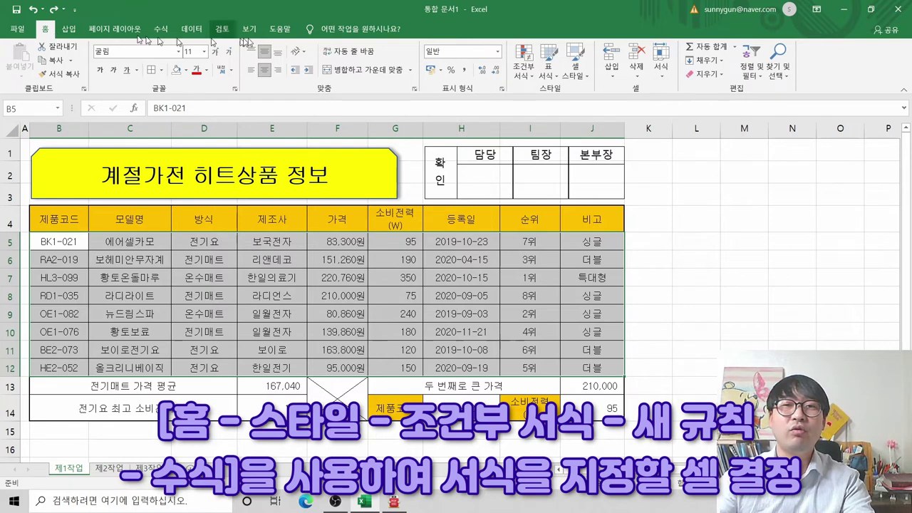
pyautogui.hotkey('ctrl', 'q')
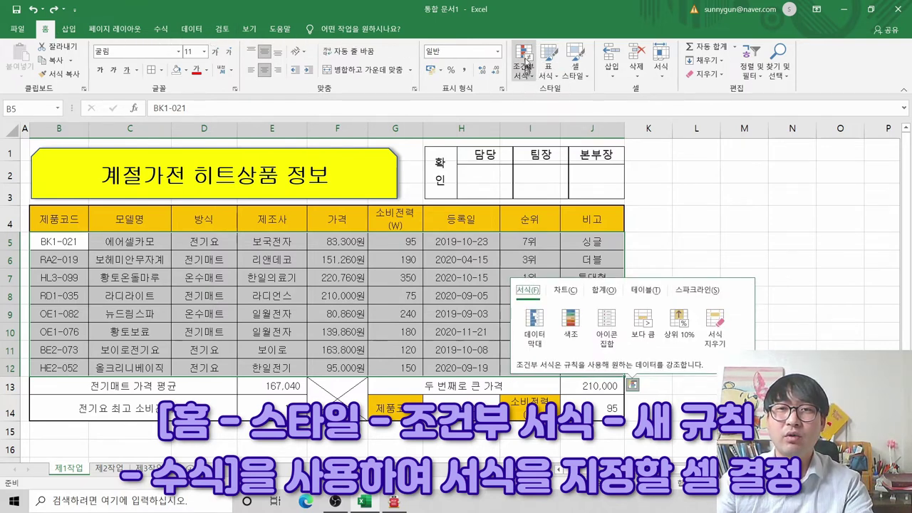
pyautogui.click(525, 64)
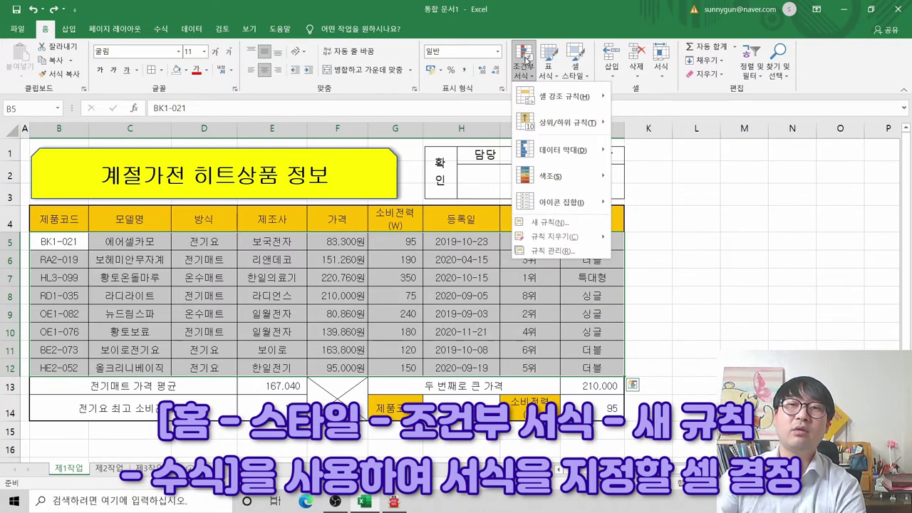
pyautogui.click(550, 223)
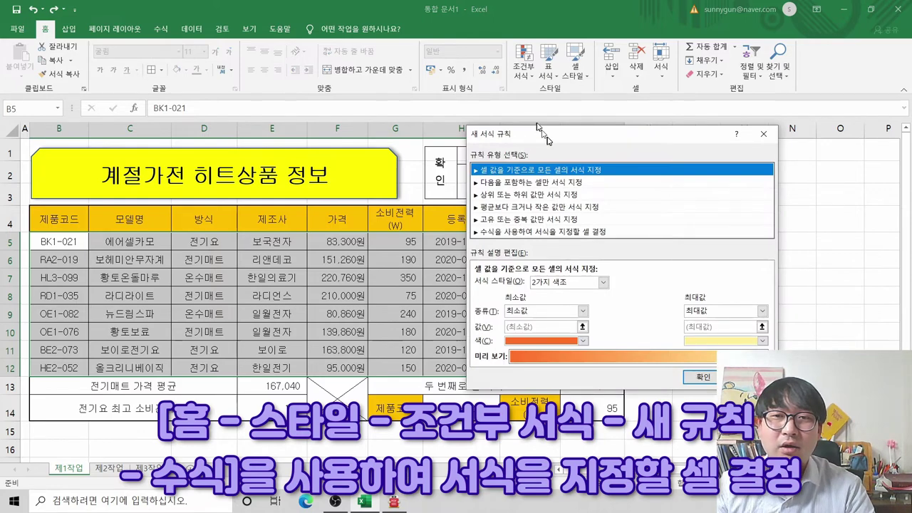
pyautogui.moveTo(548, 141); pyautogui.dragTo(360, 143)
# Highlight 수식을 이용 in the PDF's task (7) and set Excel's rule type to 수식을 사용하여 서식을 지정할 셀 결정
pyautogui.hotkey('alt', 'Tab')
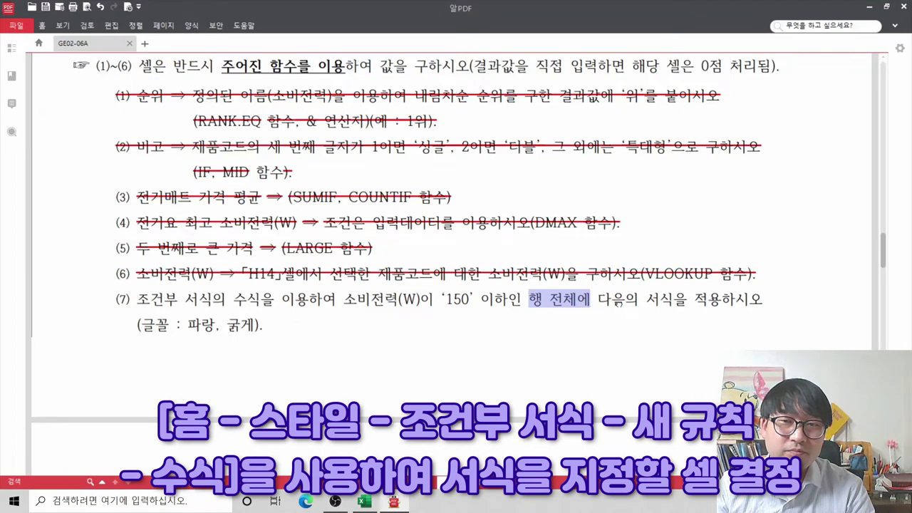
pyautogui.moveTo(233, 300); pyautogui.dragTo(307, 299)
pyautogui.hotkey('alt', 'Tab')
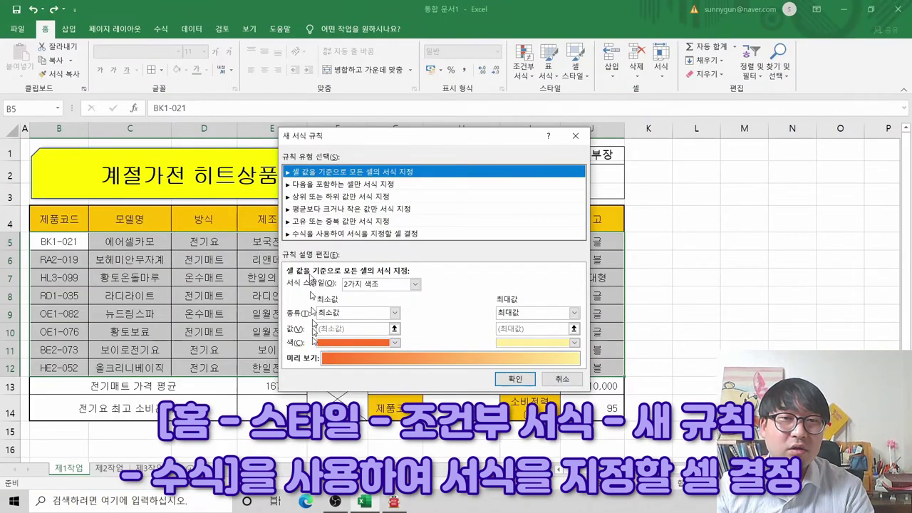
pyautogui.click(314, 235)
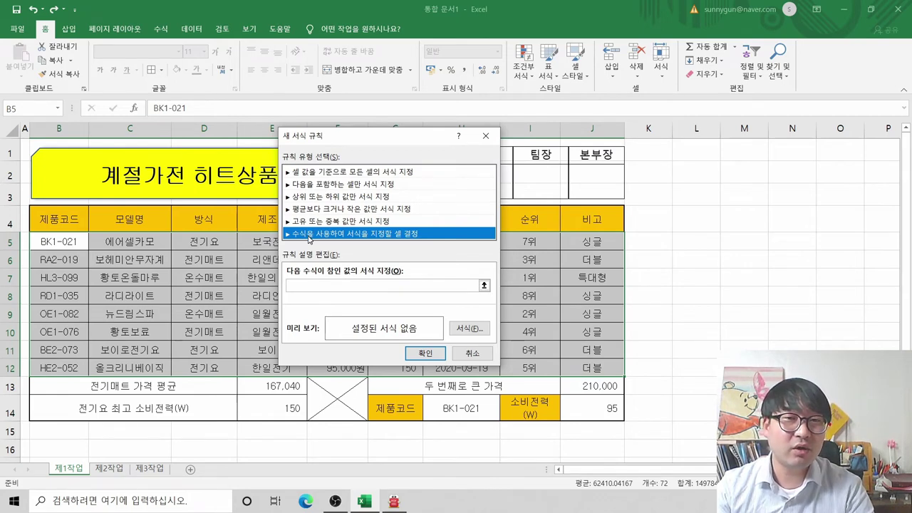
# Enter a reference to the first 소비전력(W) cell in the rule formula with an absolute column and relative row, =$G5
pyautogui.click(311, 286)
pyautogui.moveTo(385, 136); pyautogui.dragTo(229, 137)
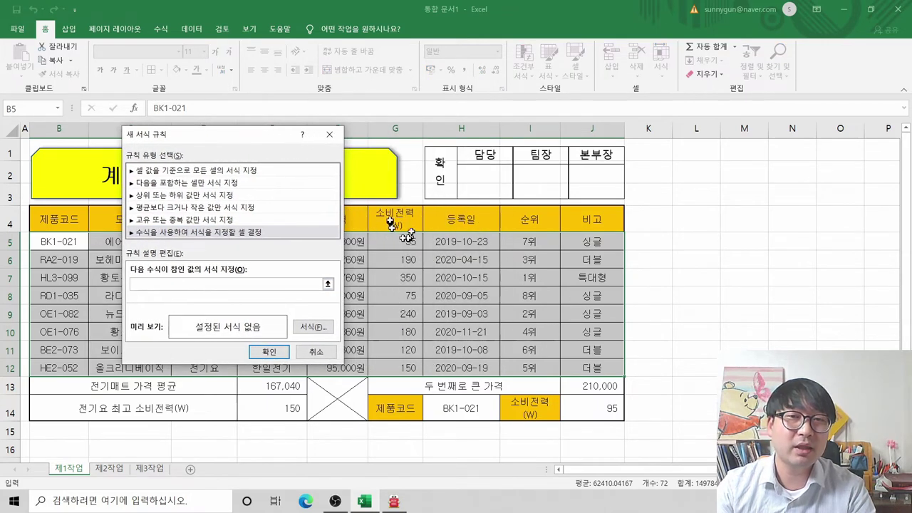
pyautogui.moveTo(401, 241); pyautogui.dragTo(401, 367)
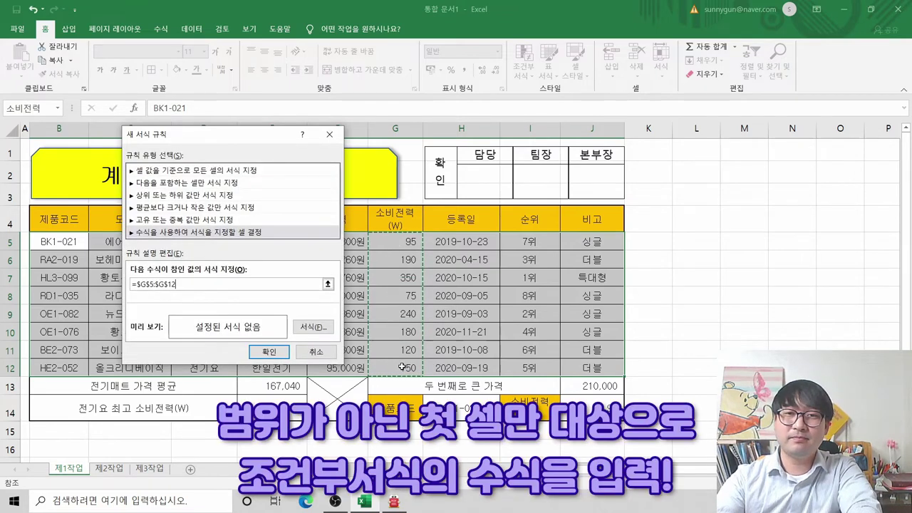
pyautogui.press('BackSpace')
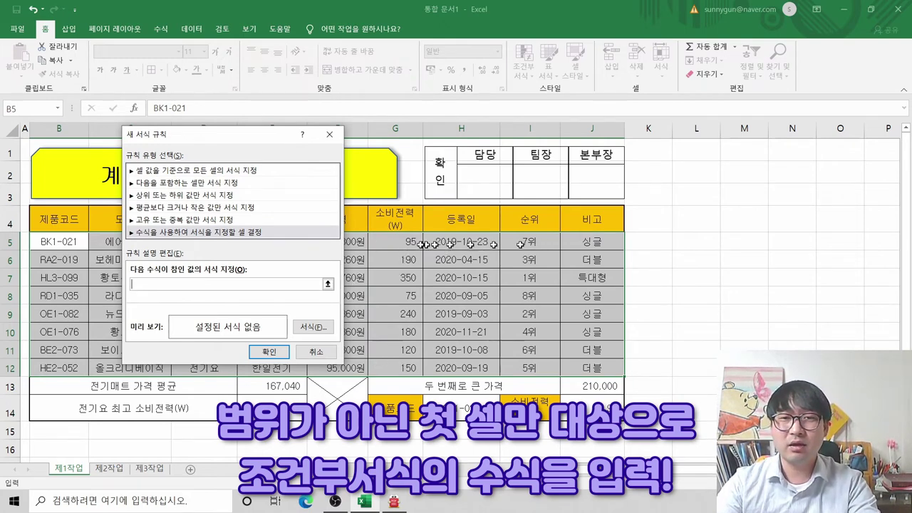
pyautogui.click(394, 243)
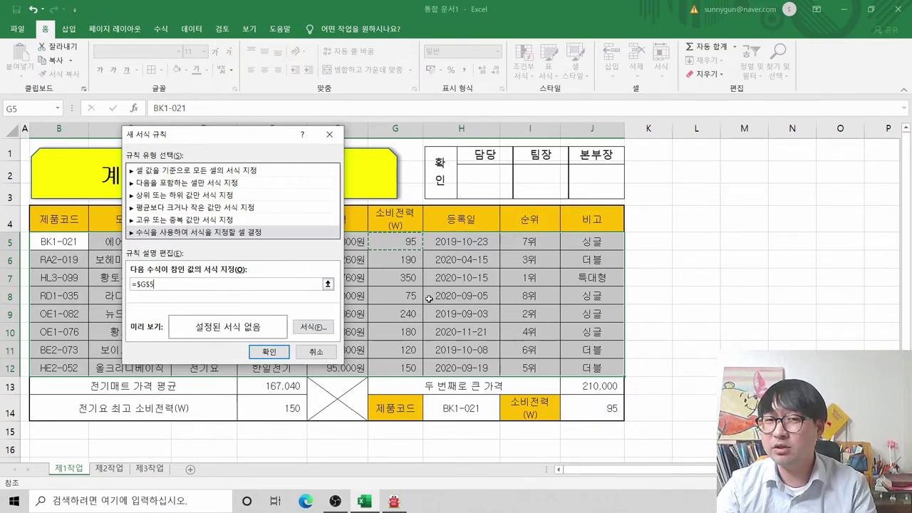
pyautogui.click(136, 285)
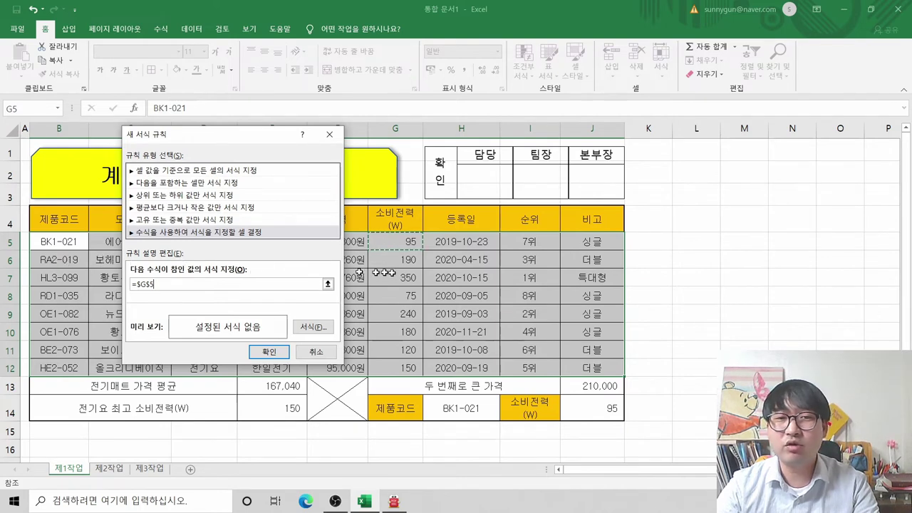
pyautogui.click(142, 284)
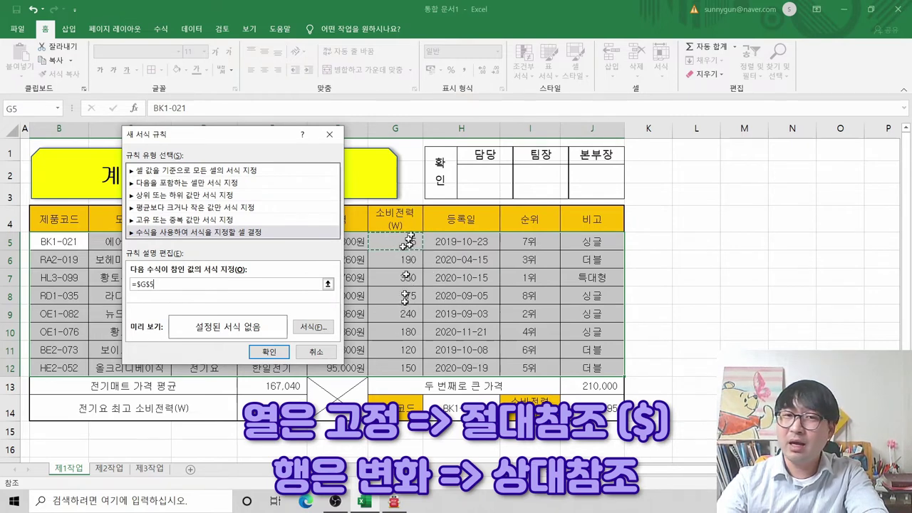
pyautogui.click(151, 285)
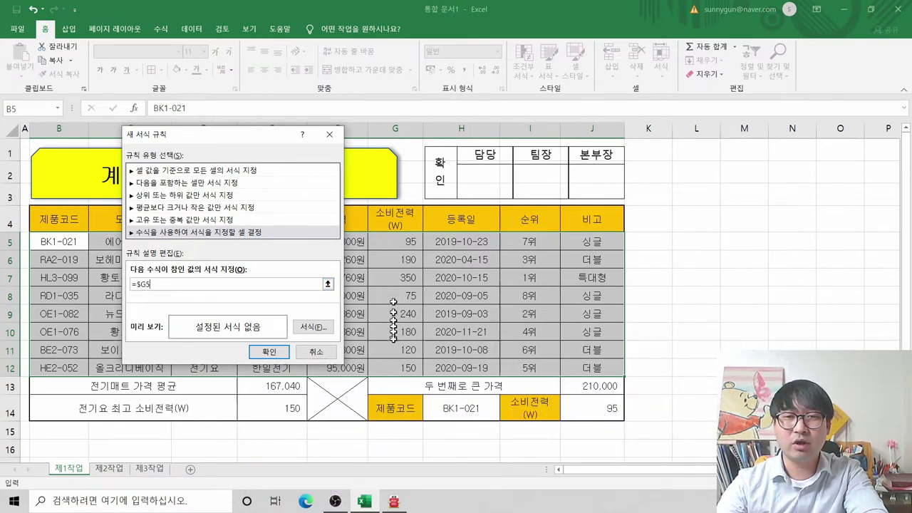
pyautogui.click(138, 284)
pyautogui.press('BackSpace')
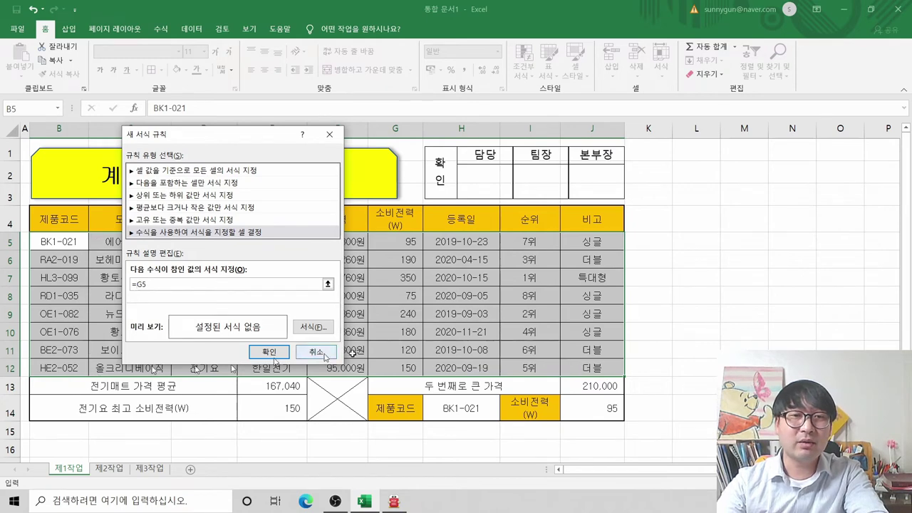
# Check the PDF's 150 이하 condition and complete the rule formula in Excel as =$G5<=150
pyautogui.moveTo(218, 139); pyautogui.dragTo(160, 130)
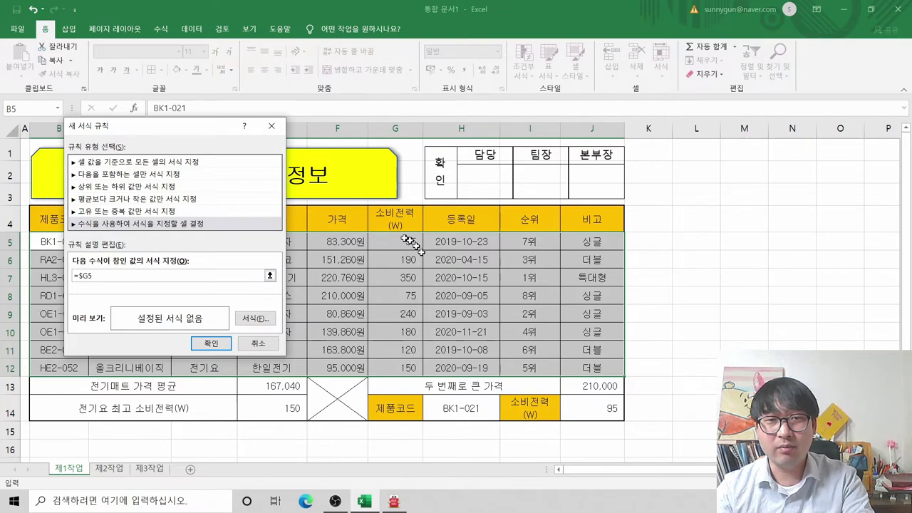
pyautogui.hotkey('alt', 'Tab')
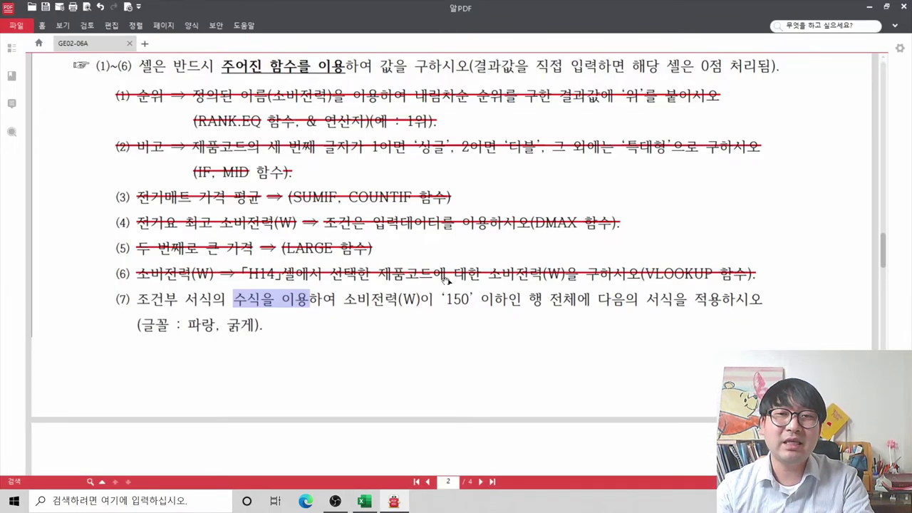
pyautogui.hotkey('alt', 'Tab')
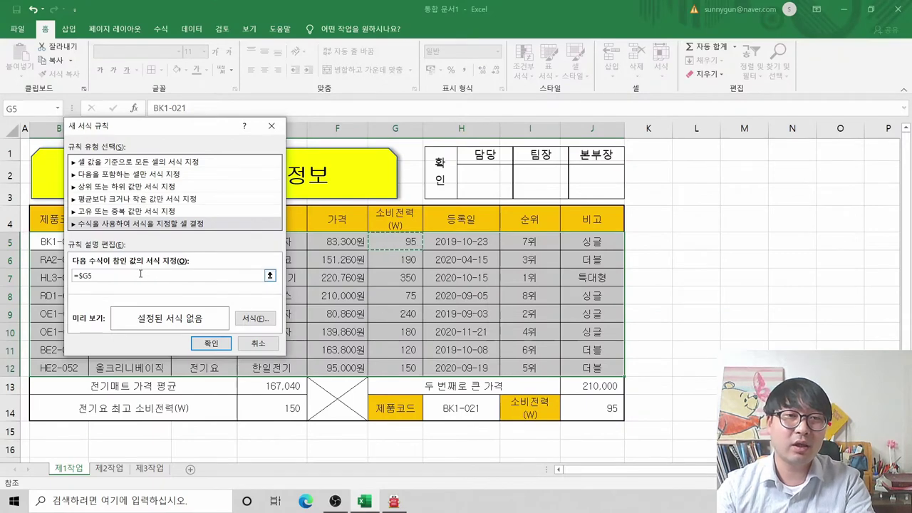
pyautogui.click(140, 274)
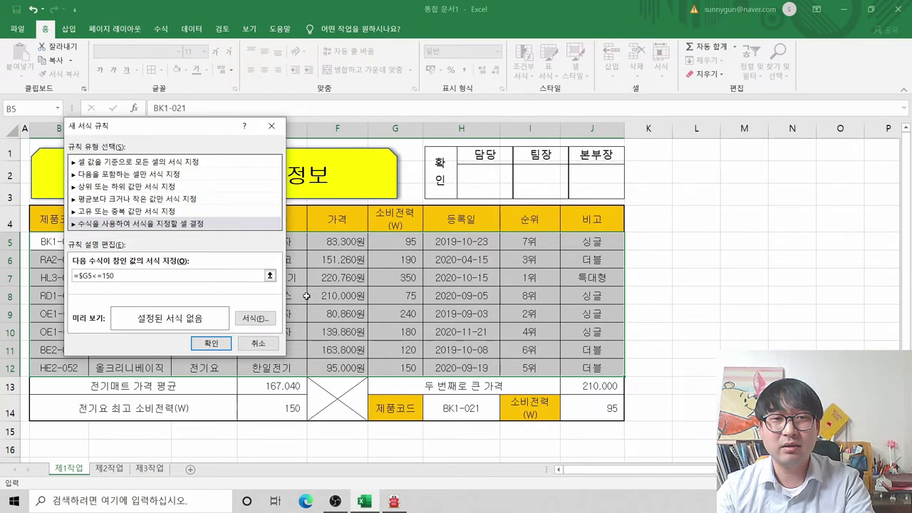
# Check the font requirement in the PDF, set the rule's format to standard 파랑 and 굵게, and apply the rule to the data rows in Excel
pyautogui.hotkey('alt', 'Tab')
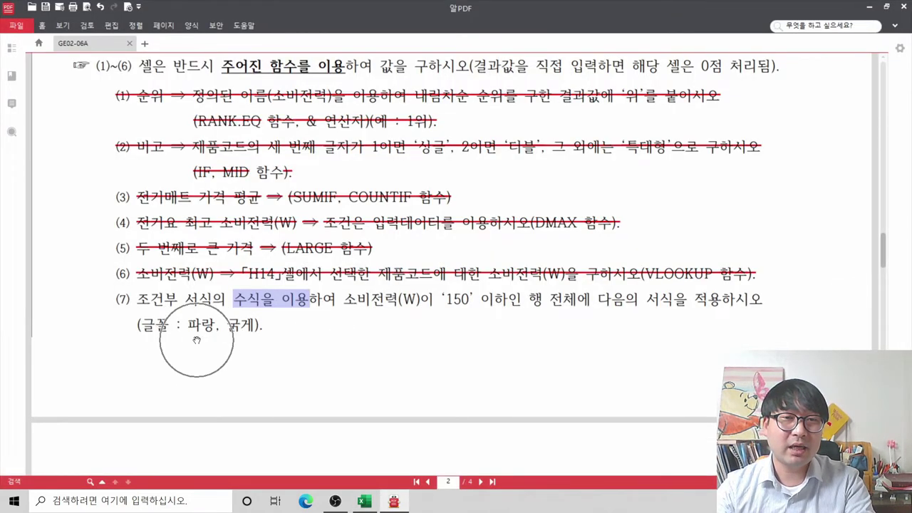
pyautogui.hotkey('alt', 'Tab')
pyautogui.click(251, 319)
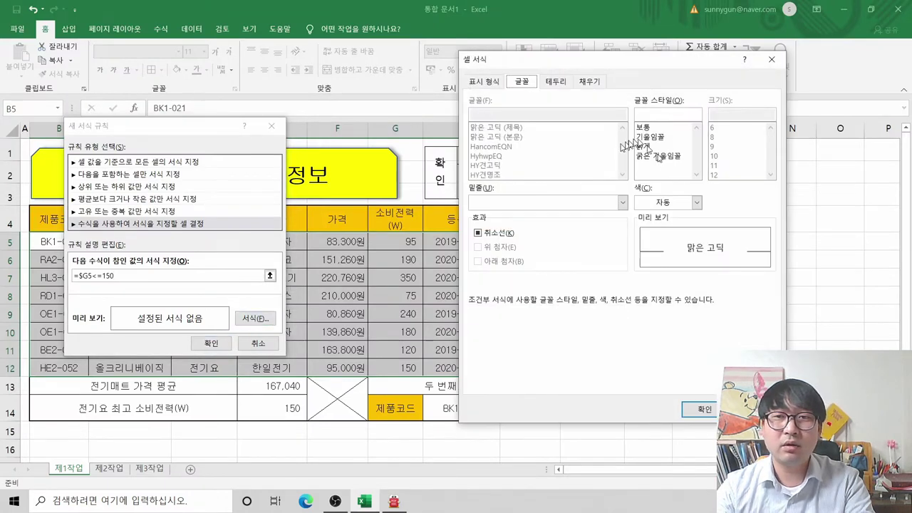
pyautogui.click(679, 203)
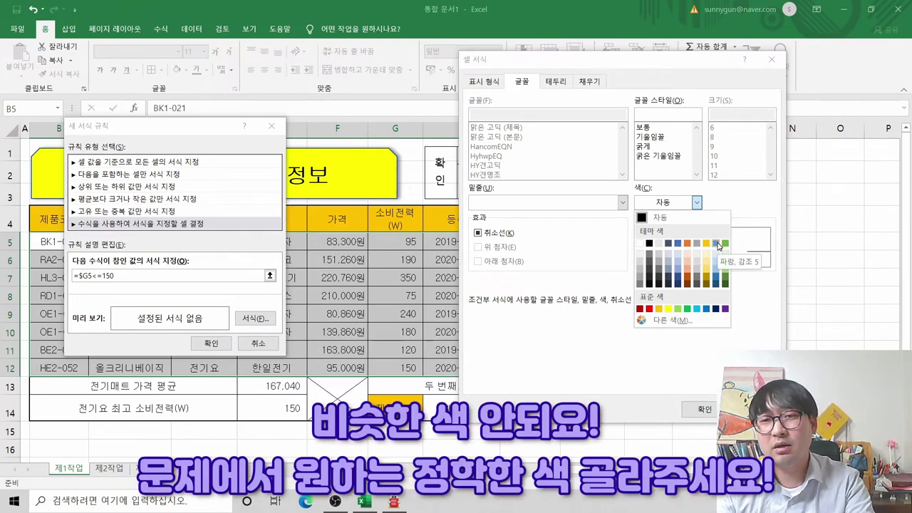
pyautogui.click(706, 309)
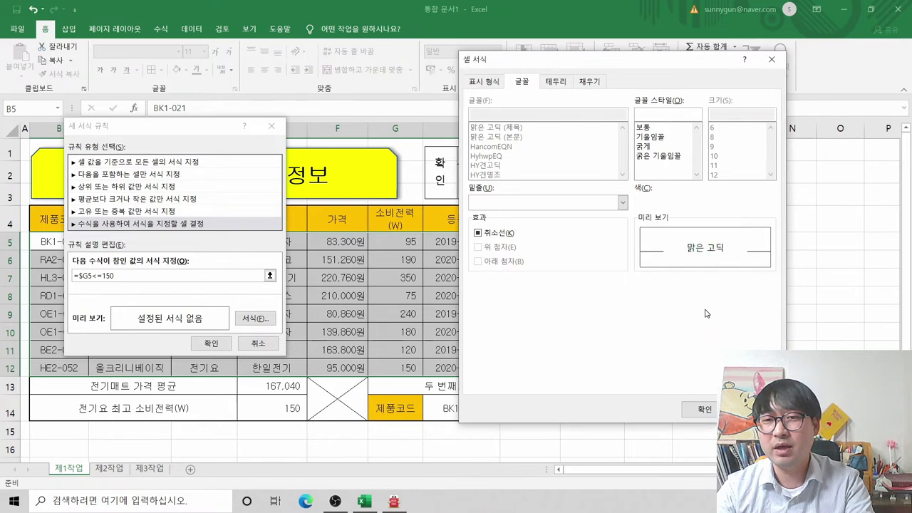
pyautogui.click(645, 147)
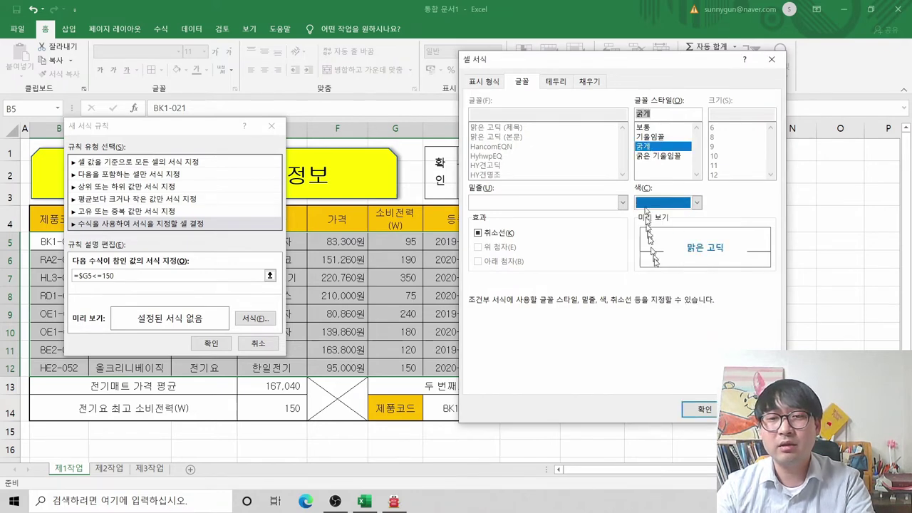
pyautogui.click(702, 409)
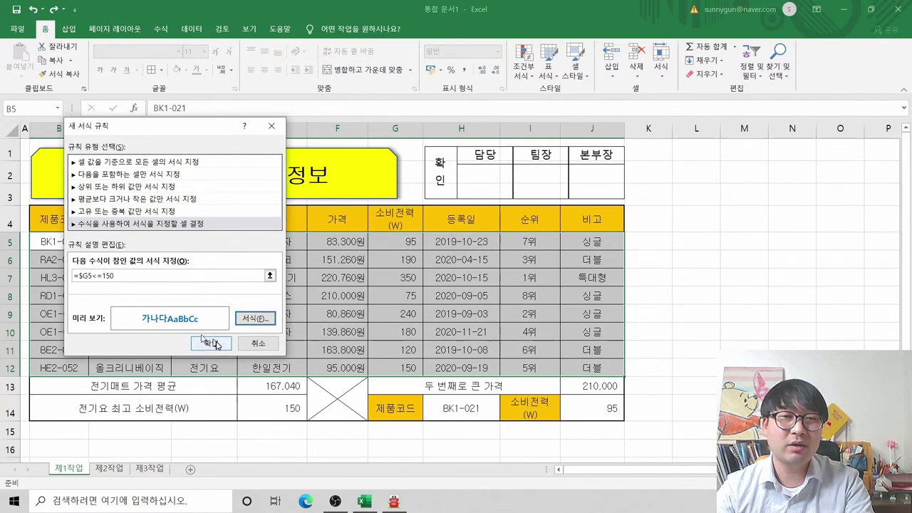
pyautogui.click(214, 344)
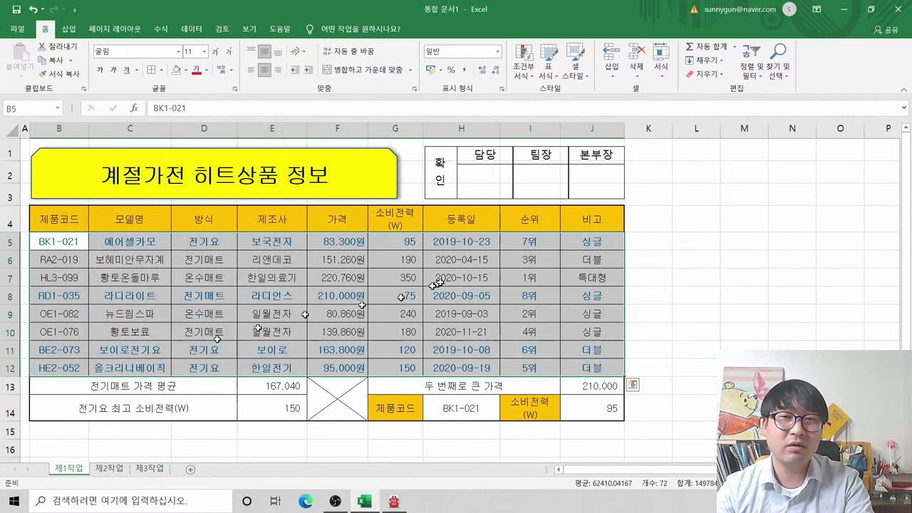
pyautogui.hotkey('ctrl', 'q')
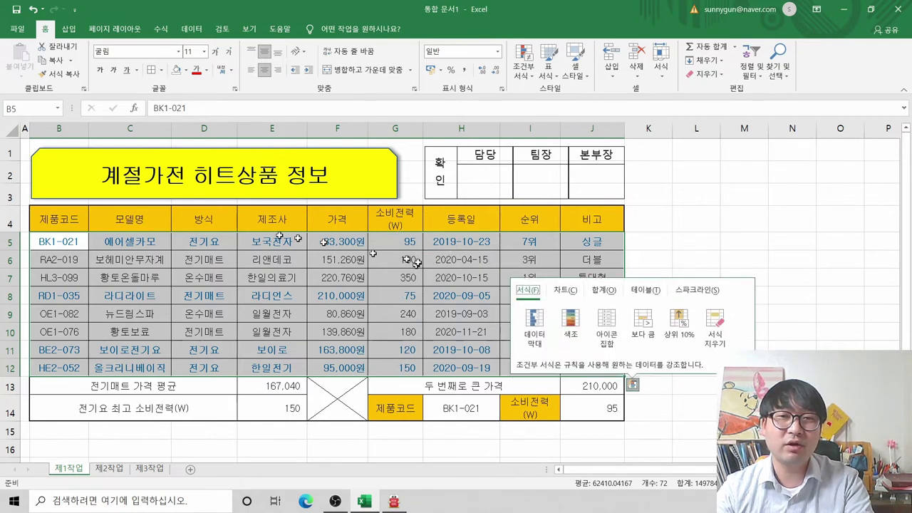
pyautogui.click(395, 367)
pyautogui.click(530, 331)
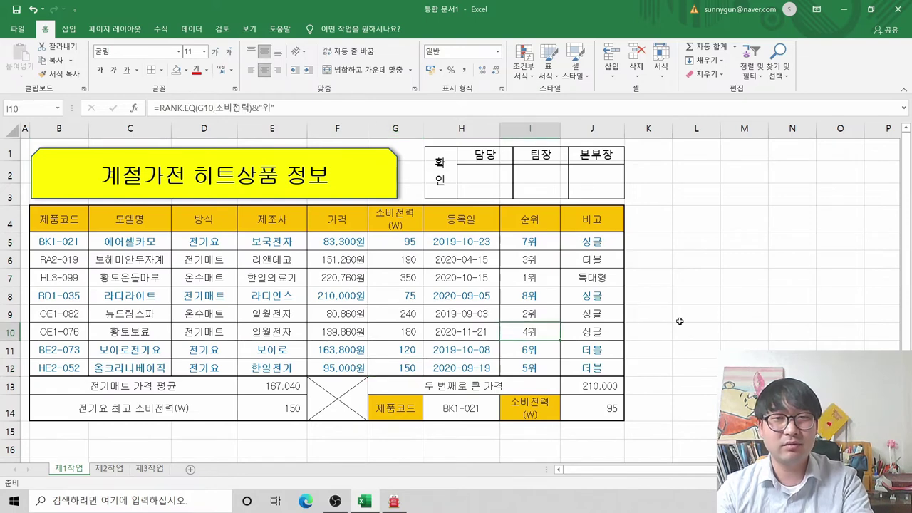
# Switch to the PDF and strike through the full text of task (7) to mark it as done
pyautogui.hotkey('alt', 'Tab')
pyautogui.moveTo(135, 297); pyautogui.dragTo(348, 322)
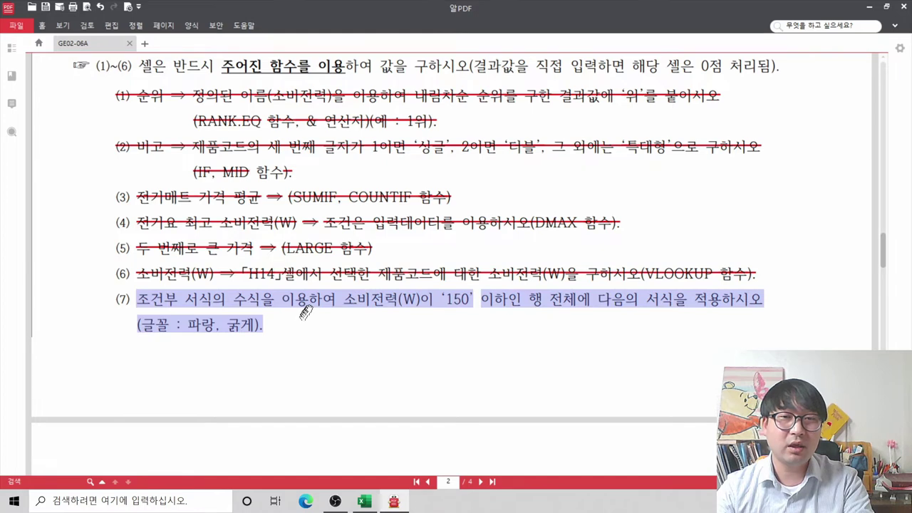
pyautogui.rightClick(313, 305)
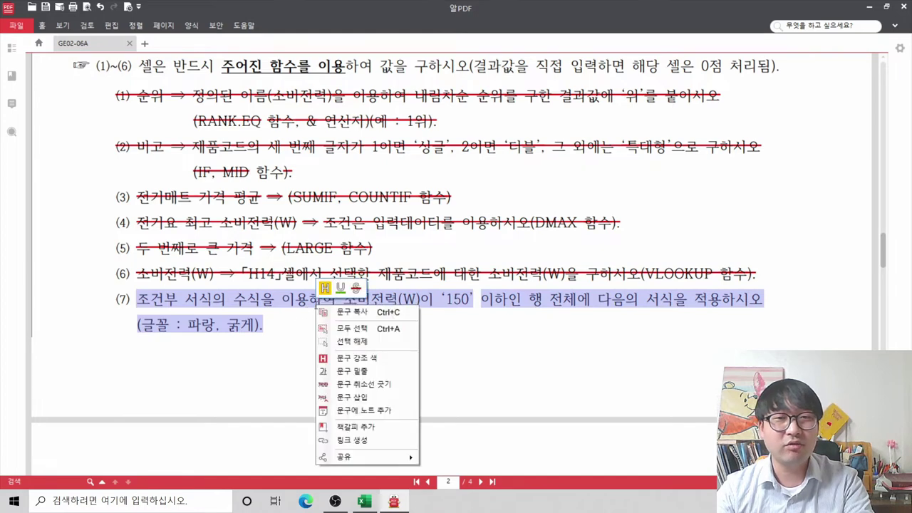
pyautogui.click(341, 381)
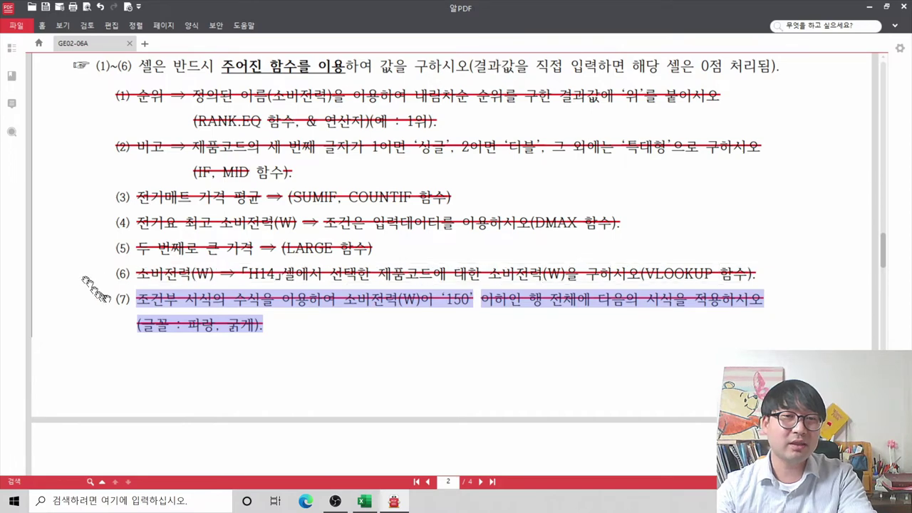
pyautogui.click(115, 299)
# Compare the 제1작업 sheet in Excel with the PDF's 출력형태 table and its struck-through 조건 list
pyautogui.hotkey('alt', 'Tab')
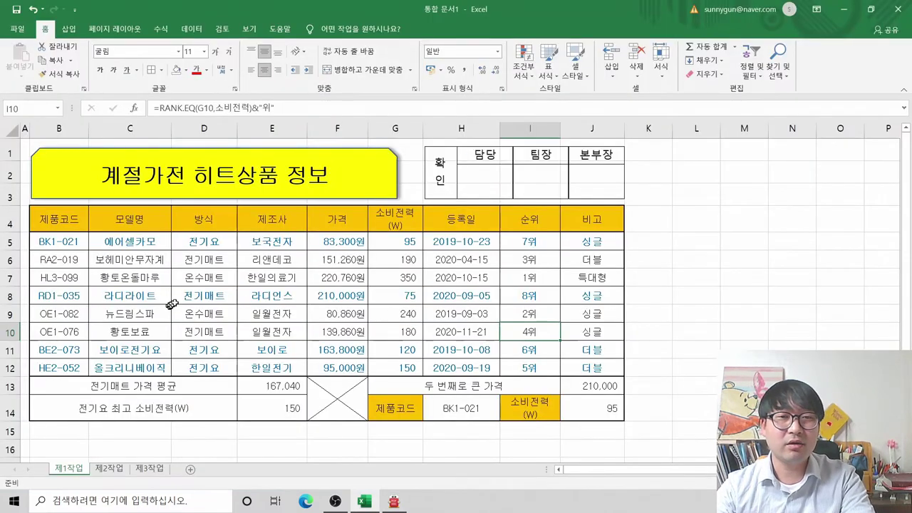
pyautogui.hotkey('alt', 'Tab')
pyautogui.scroll(3, 252, 302)
pyautogui.scroll(4, 252, 302)
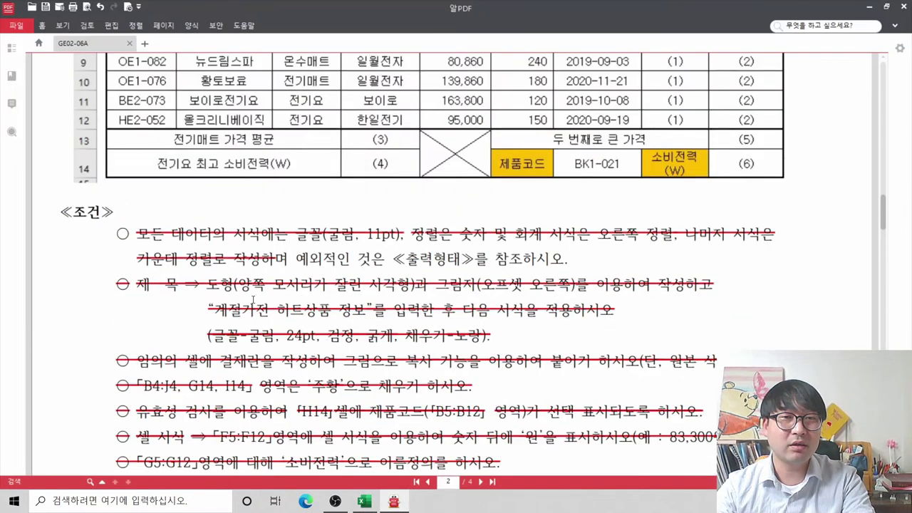
pyautogui.scroll(-3, 252, 302)
pyautogui.scroll(2, 252, 301)
pyautogui.scroll(3, 252, 301)
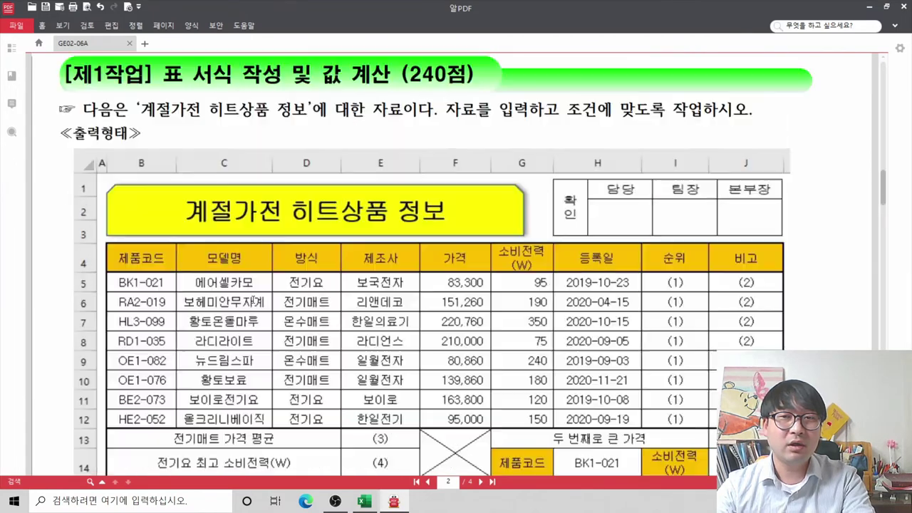
pyautogui.scroll(-1, 303, 305)
pyautogui.scroll(1, 305, 305)
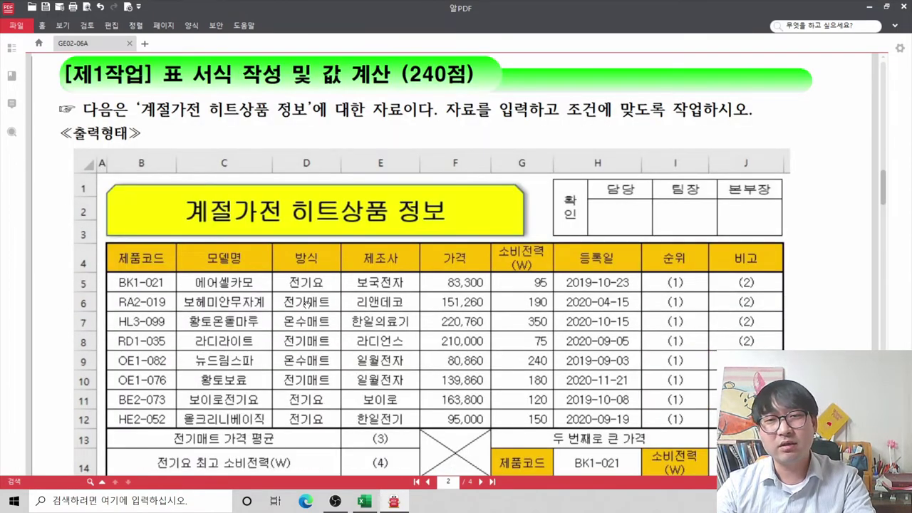
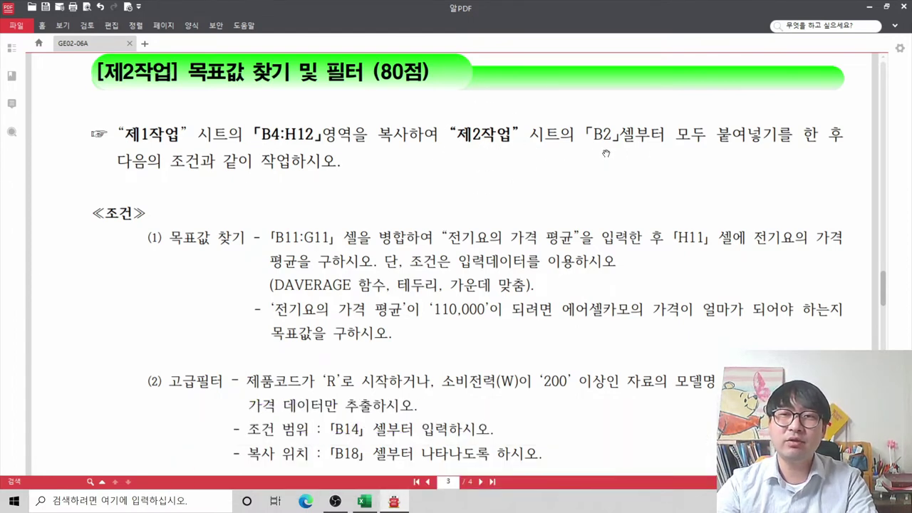
# Switch to Excel and copy the range B4:H12 of the 제1작업 sheet
pyautogui.hotkey('alt', 'Tab')
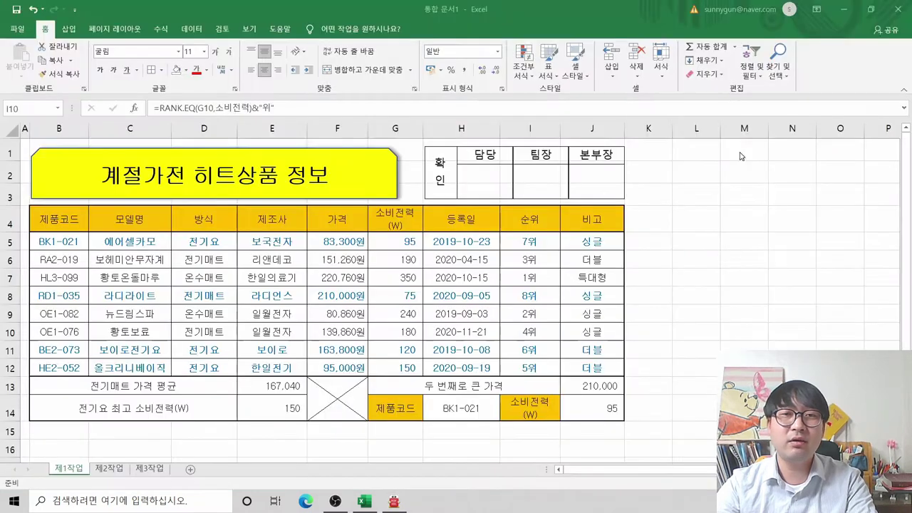
pyautogui.click(73, 220)
pyautogui.moveTo(72, 220); pyautogui.dragTo(443, 366)
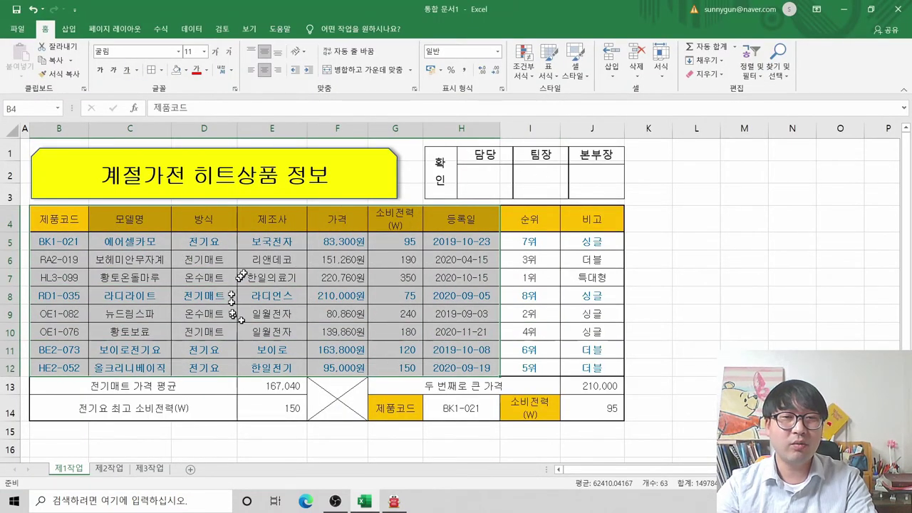
pyautogui.rightClick(285, 263)
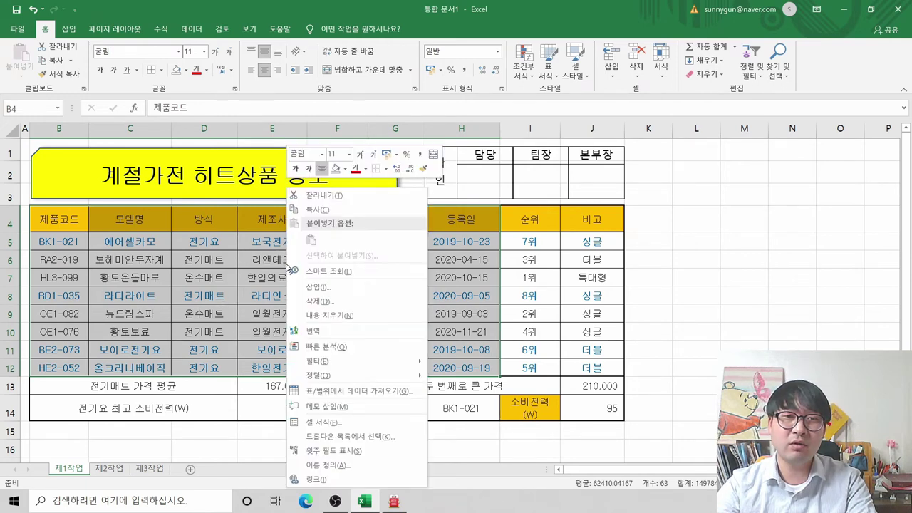
pyautogui.click(319, 211)
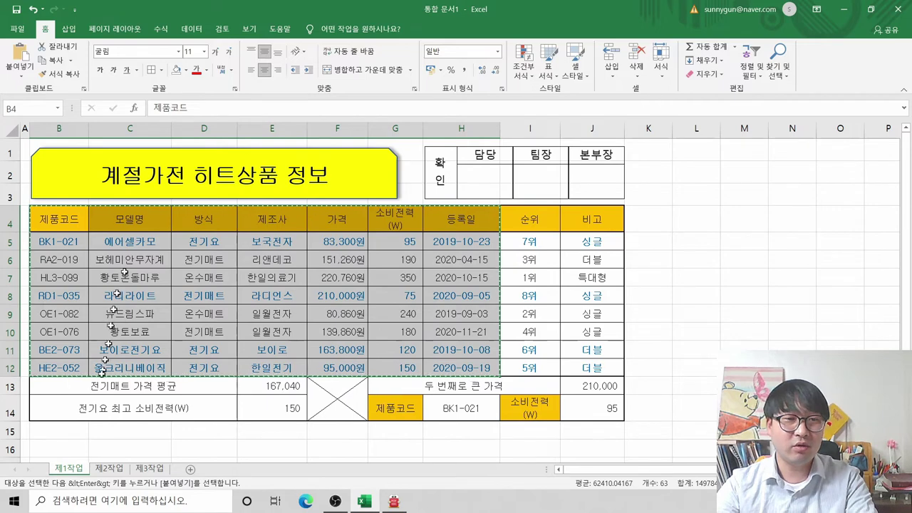
# Paste the copied table with its values and formatting at cell B2 of the 제2작업 sheet, as the PDF instructs
pyautogui.click(108, 468)
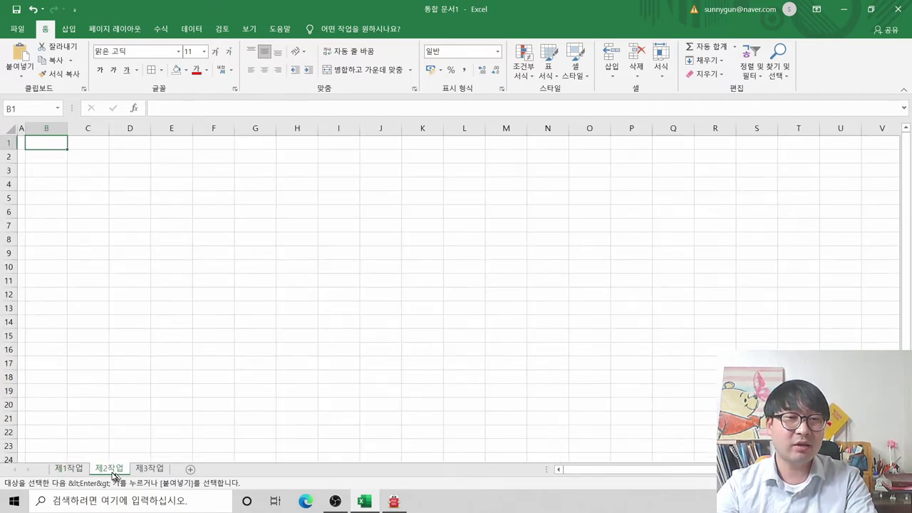
pyautogui.click(39, 159)
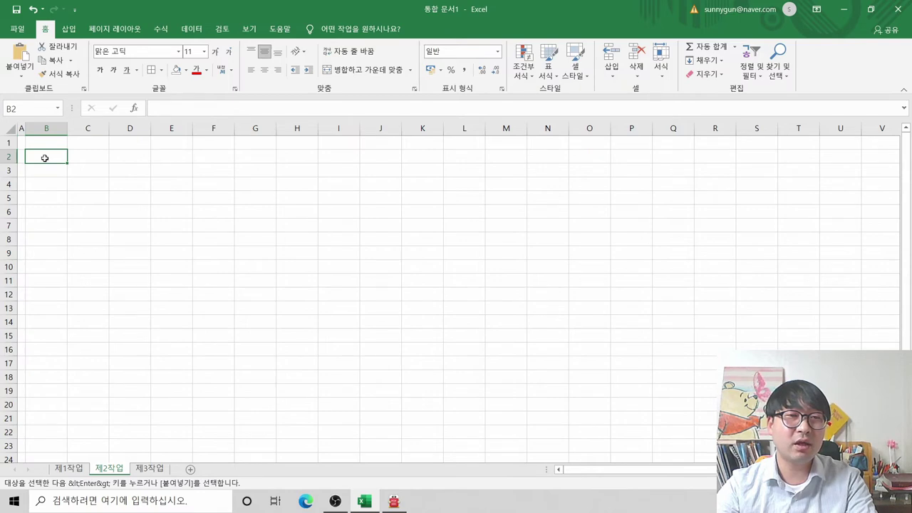
pyautogui.rightClick(45, 158)
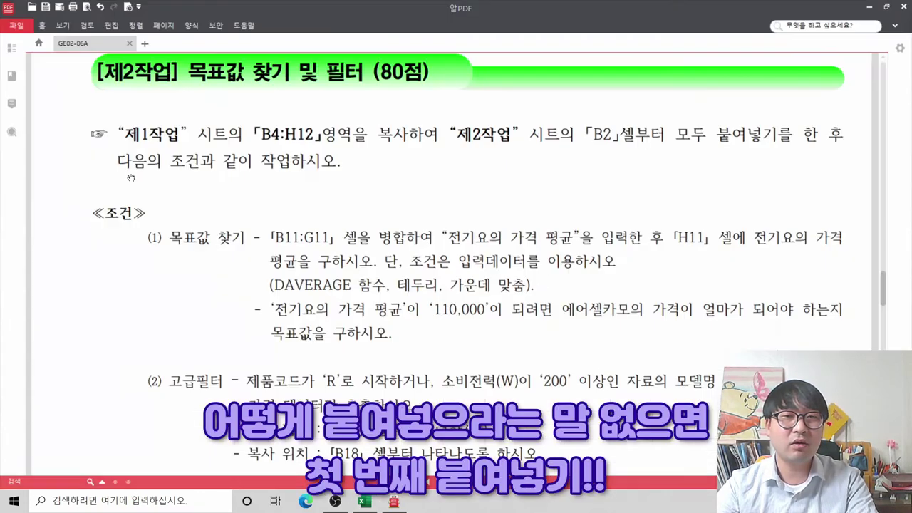
pyautogui.hotkey('alt', 'Tab')
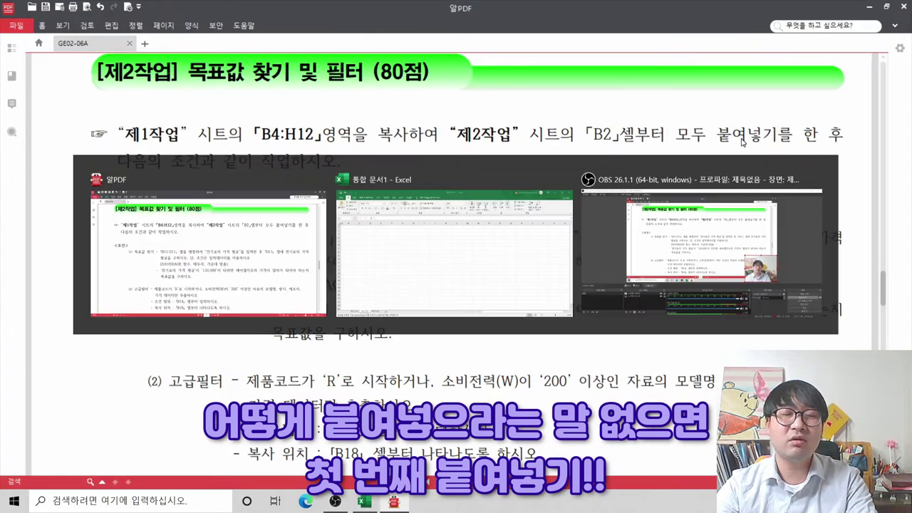
pyautogui.rightClick(37, 160)
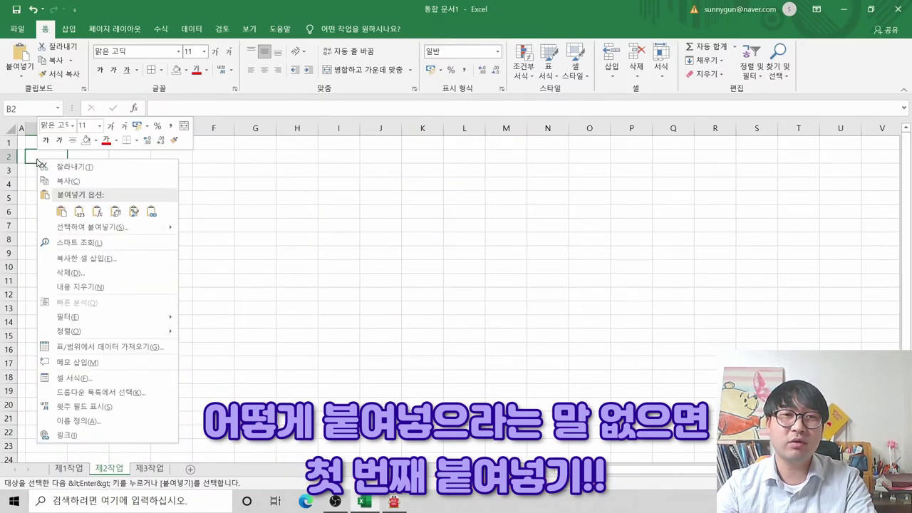
pyautogui.click(61, 211)
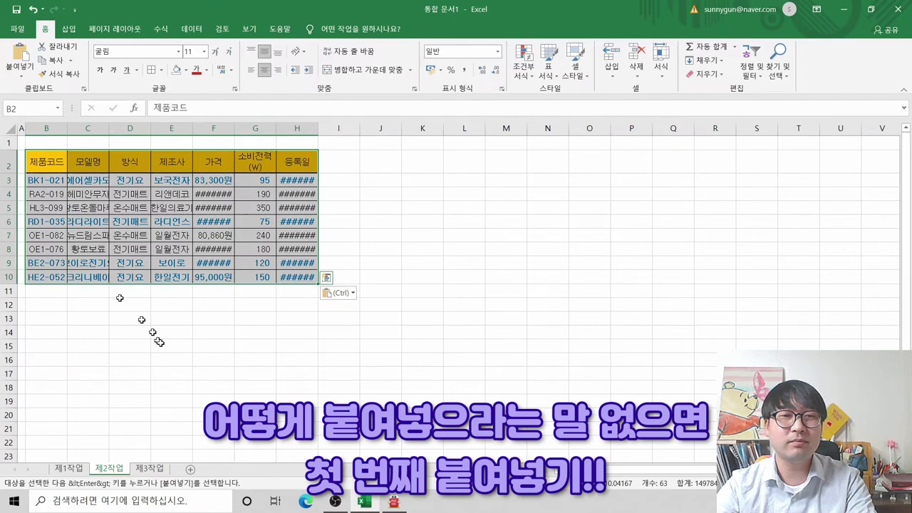
# Widen column F (가격) of the 제2작업 sheet so that its prices fit
pyautogui.click(214, 206)
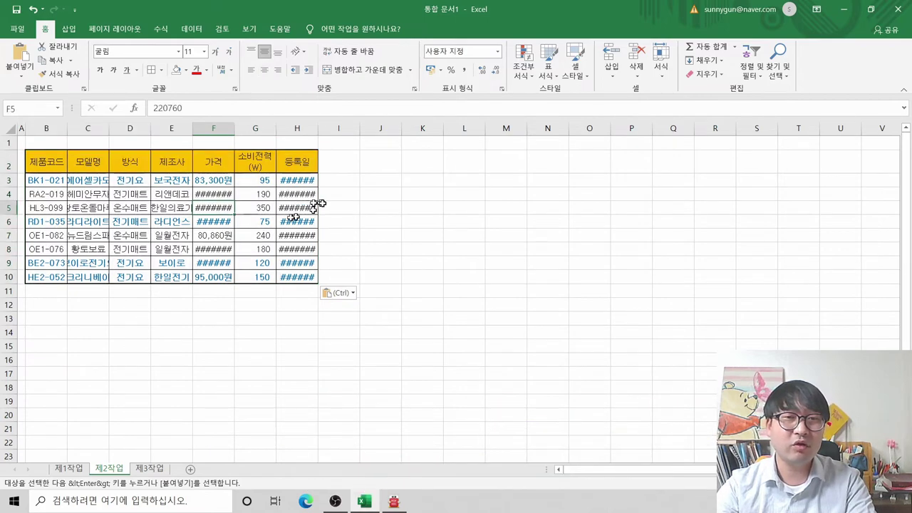
pyautogui.keyDown('ctrl'); pyautogui.scroll(4, 319, 205); pyautogui.keyUp('ctrl')
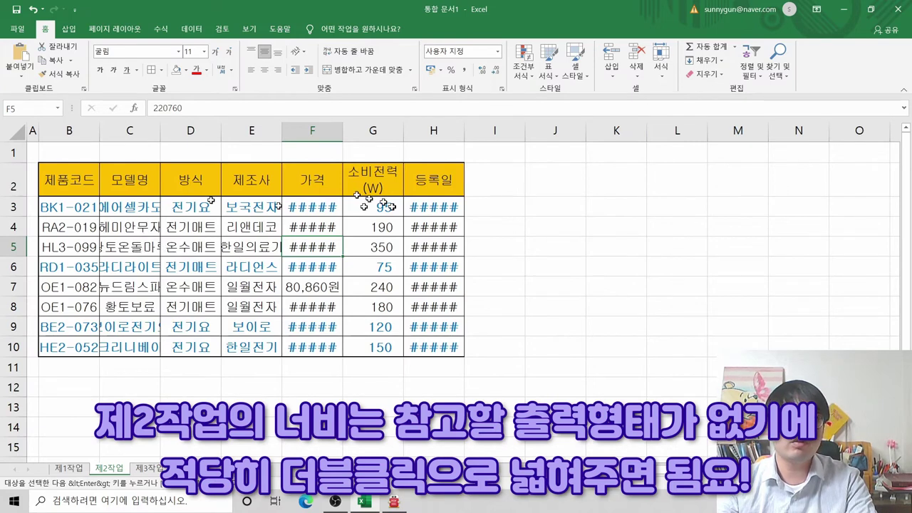
pyautogui.doubleClick(342, 131)
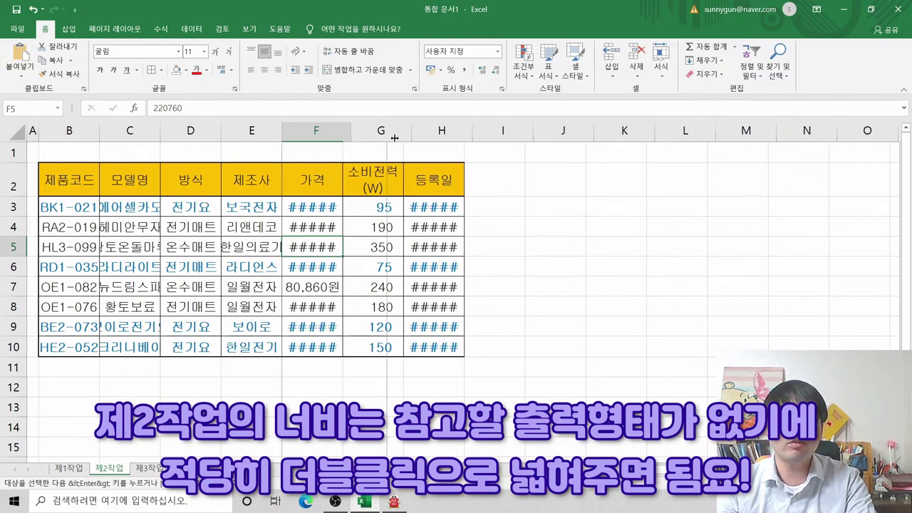
pyautogui.moveTo(394, 137); pyautogui.dragTo(398, 138)
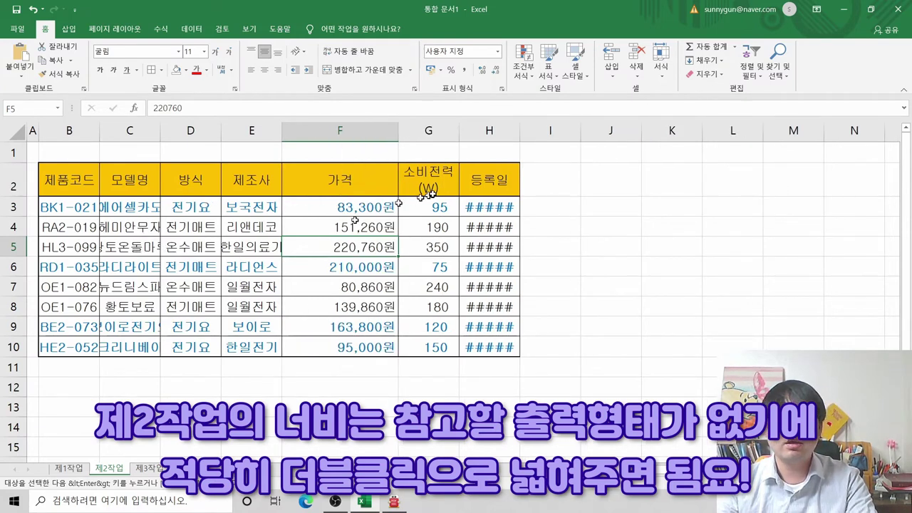
# Autofit all column widths of the 제2작업 sheet so that every entry of the copied table fits
pyautogui.hotkey('alt', 'Tab')
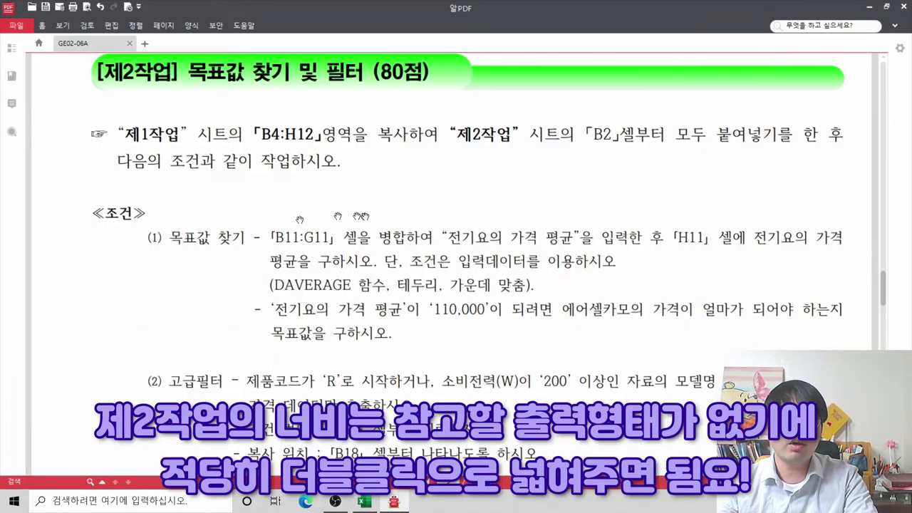
pyautogui.scroll(-4, 364, 215)
pyautogui.scroll(5, 363, 215)
pyautogui.scroll(-3, 364, 215)
pyautogui.scroll(1, 364, 215)
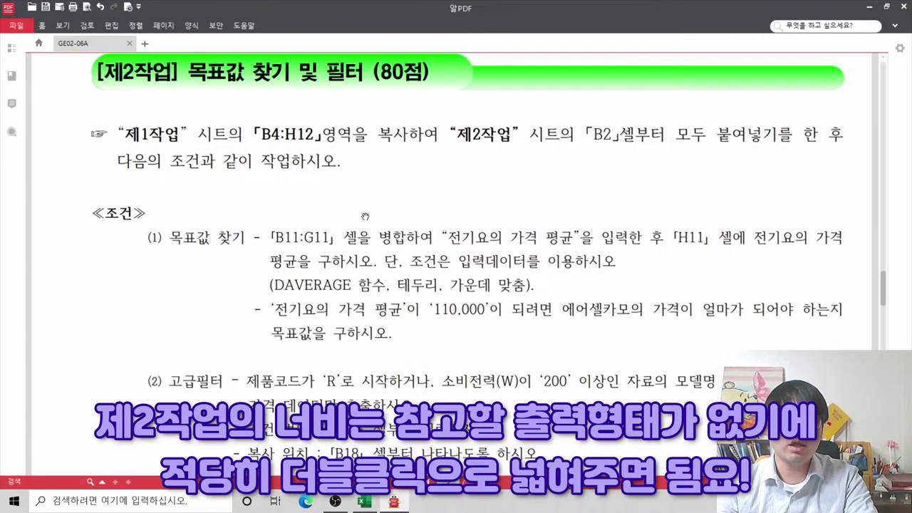
pyautogui.hotkey('alt', 'Tab')
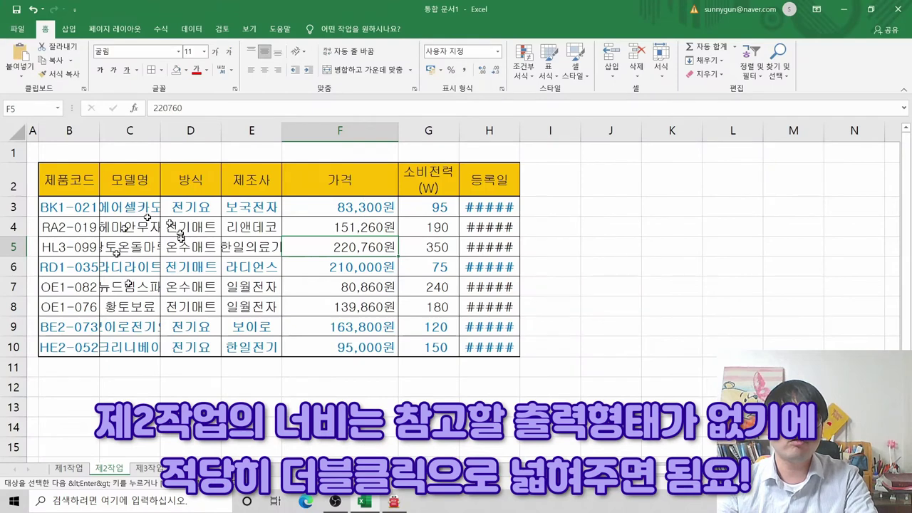
pyautogui.click(14, 131)
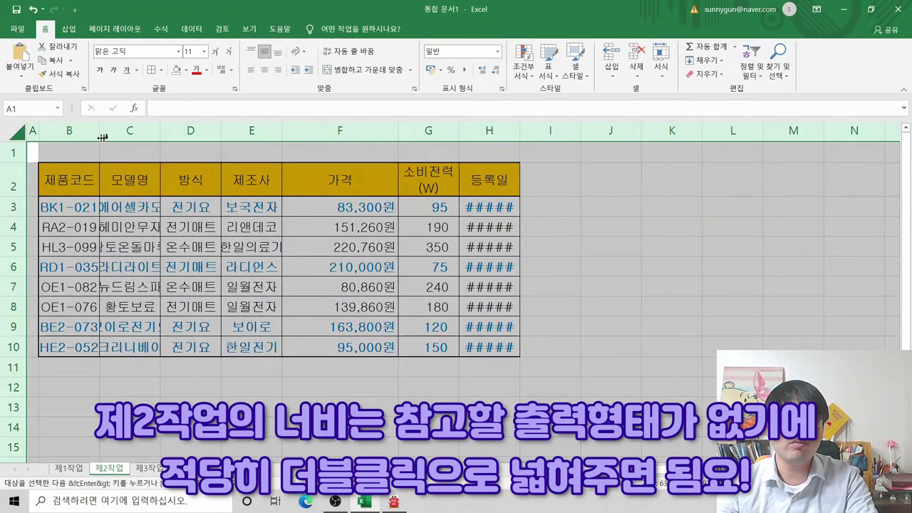
pyautogui.doubleClick(161, 130)
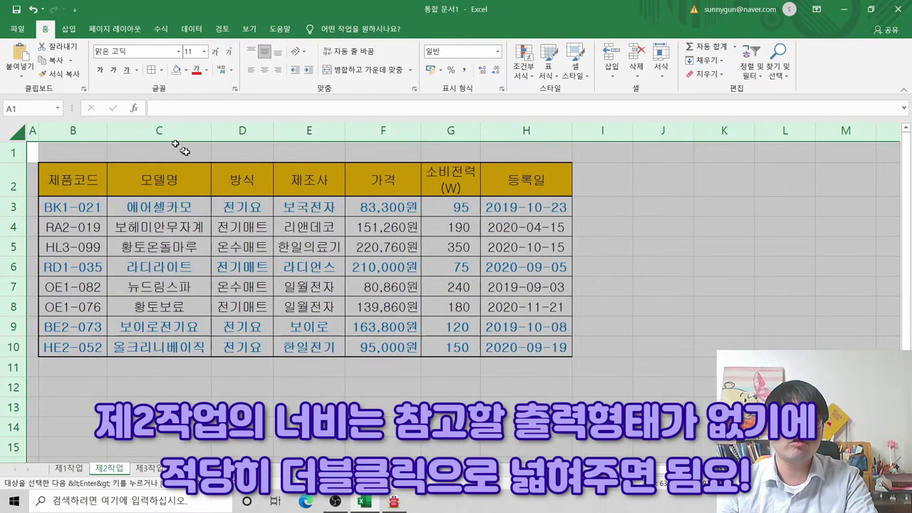
pyautogui.click(456, 307)
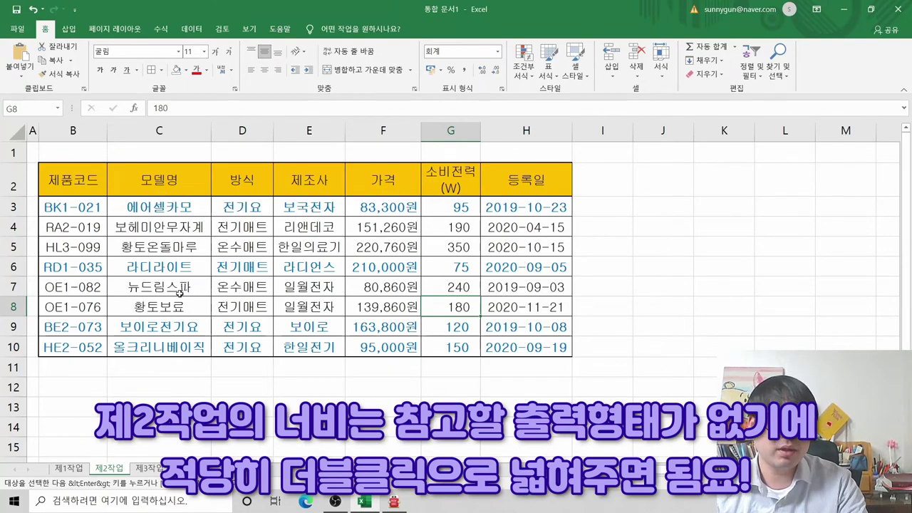
# Switch to the exam PDF and strike through the 제2작업 instruction about copying B4:H12 to cell B2
pyautogui.hotkey('alt', 'Tab')
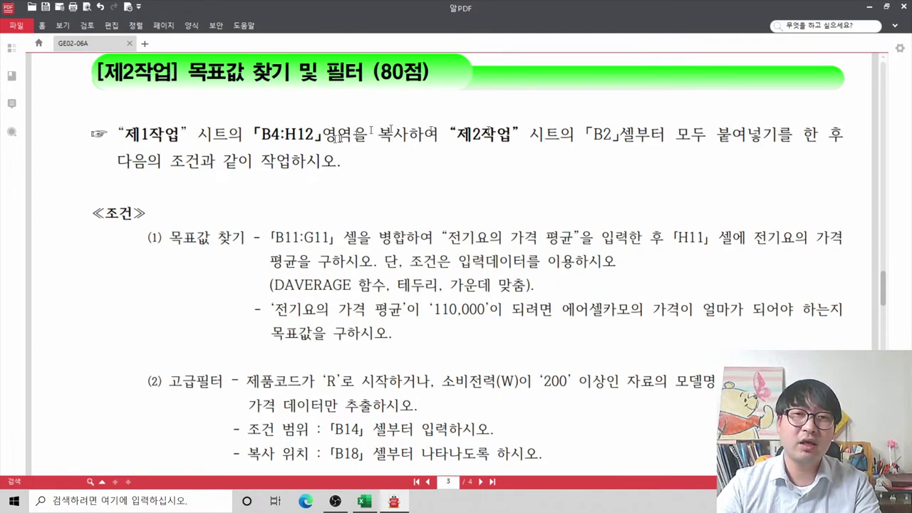
pyautogui.moveTo(339, 162); pyautogui.dragTo(118, 133)
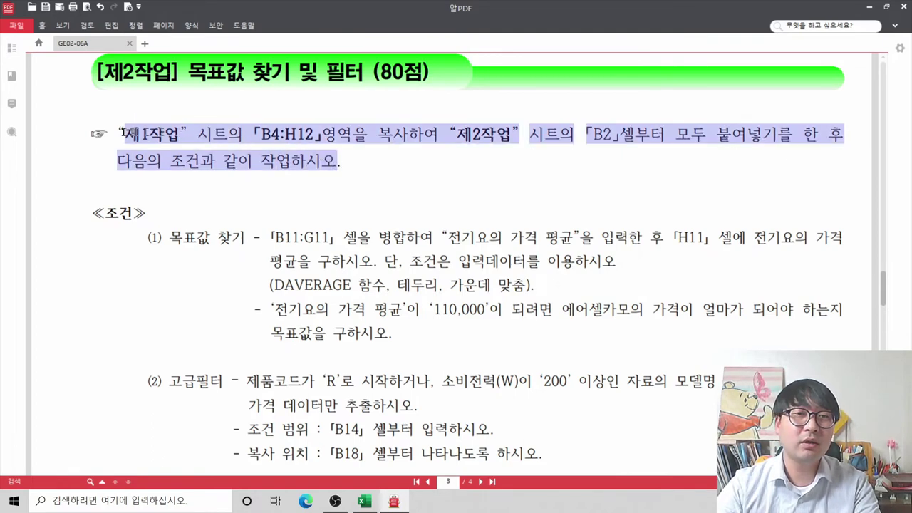
pyautogui.rightClick(156, 141)
pyautogui.click(201, 221)
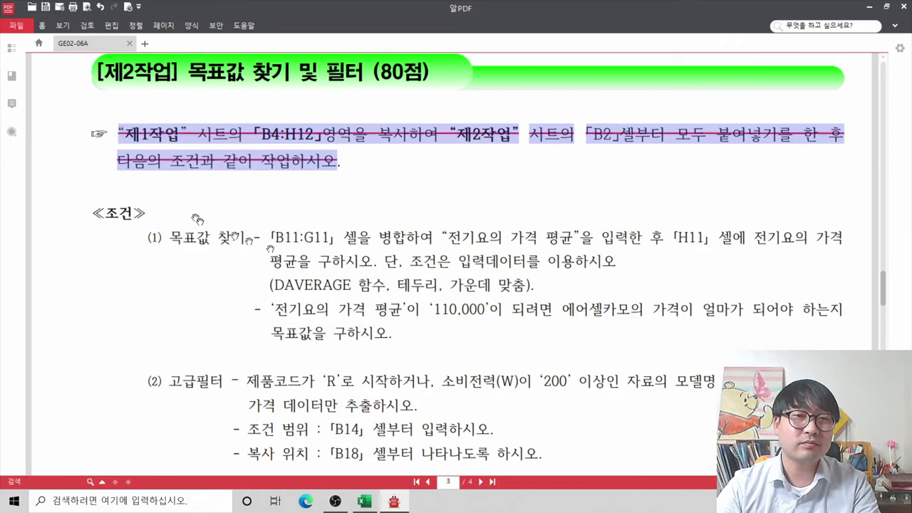
pyautogui.click(203, 239)
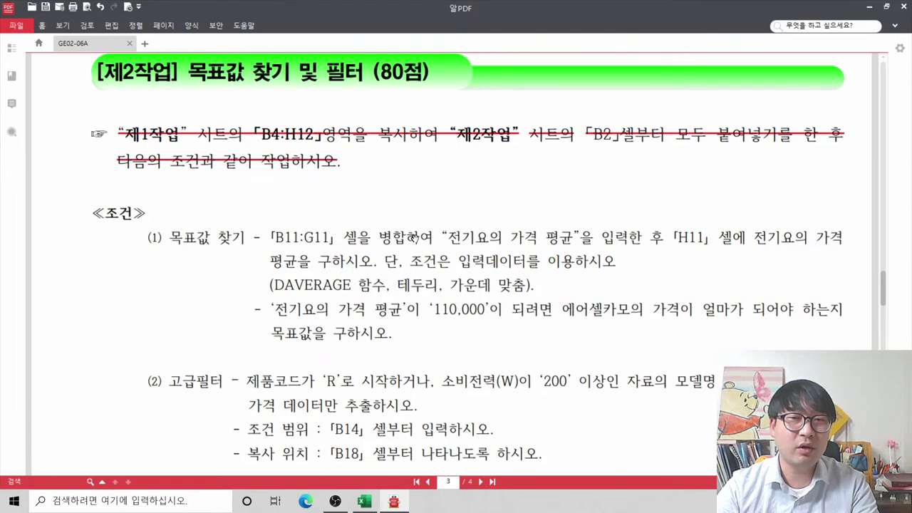
# Switch to Excel and merge and center the range B11:G11 of the 제2작업 sheet
pyautogui.hotkey('alt', 'Tab')
pyautogui.moveTo(77, 366); pyautogui.dragTo(464, 364)
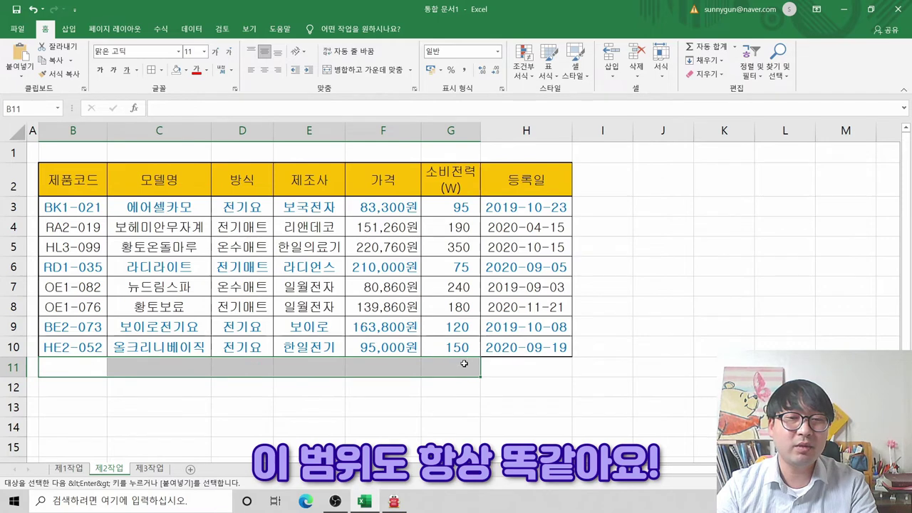
pyautogui.click(364, 71)
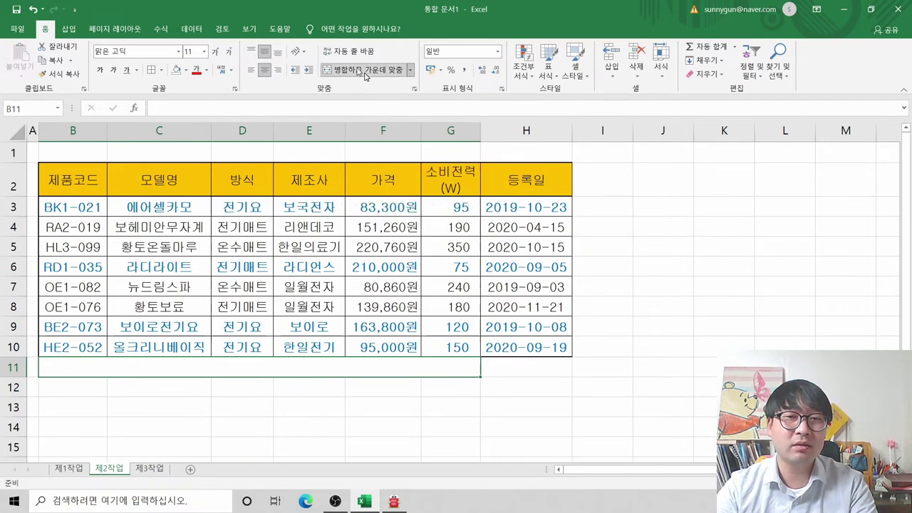
# Enter "전기요의 가격 평균" in the merged cell B11:G11, as the PDF's 목표값 찾기 condition asks
pyautogui.hotkey('alt', 'Tab')
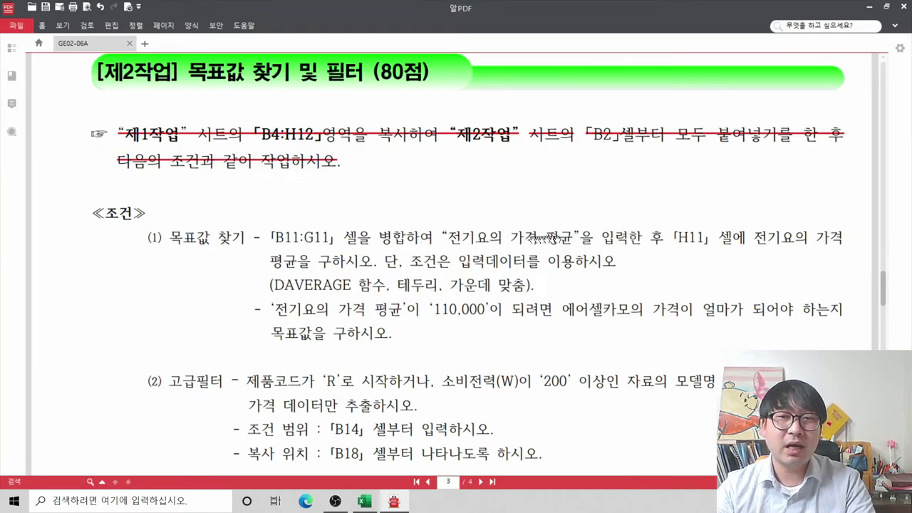
pyautogui.hotkey('alt', 'Tab')
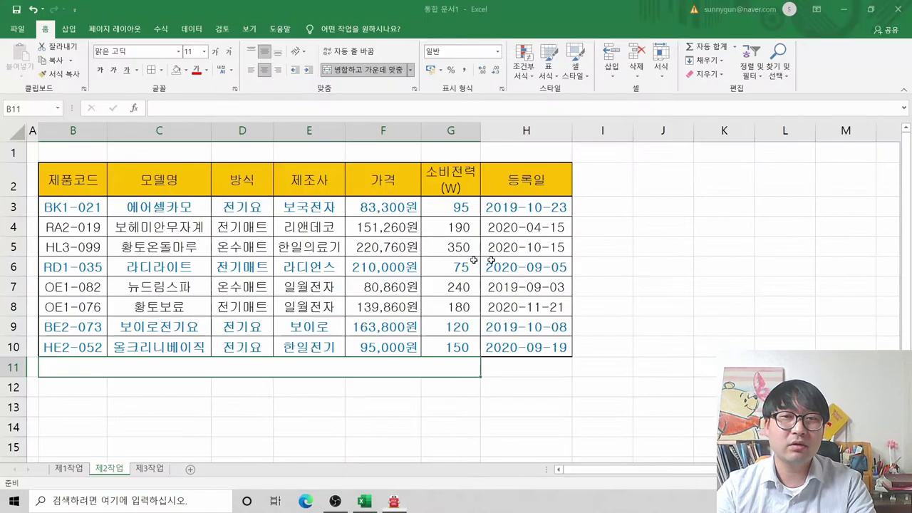
pyautogui.write('wjsrl')
pyautogui.press('BackSpace')
pyautogui.press('BackSpace')
pyautogui.press('BackSpace')
pyautogui.write('jsrldyddml rk')
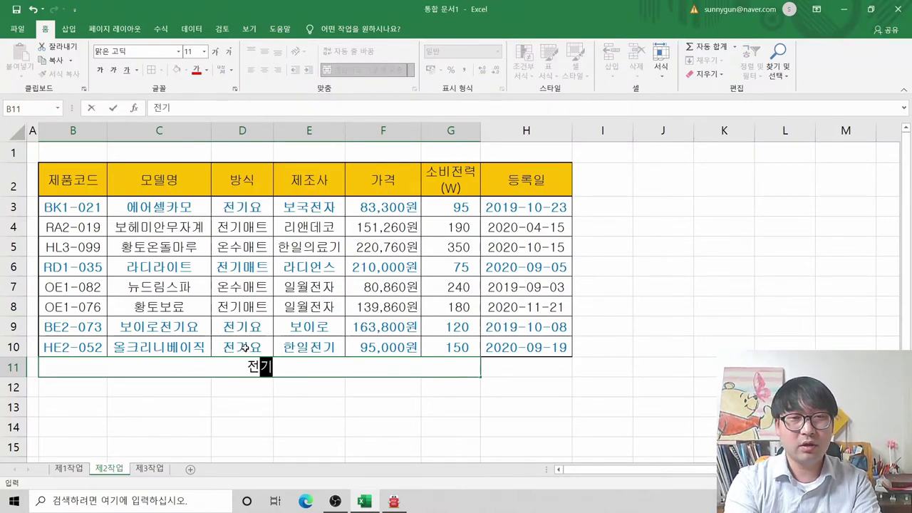
pyautogui.write('rjr vudrbs')
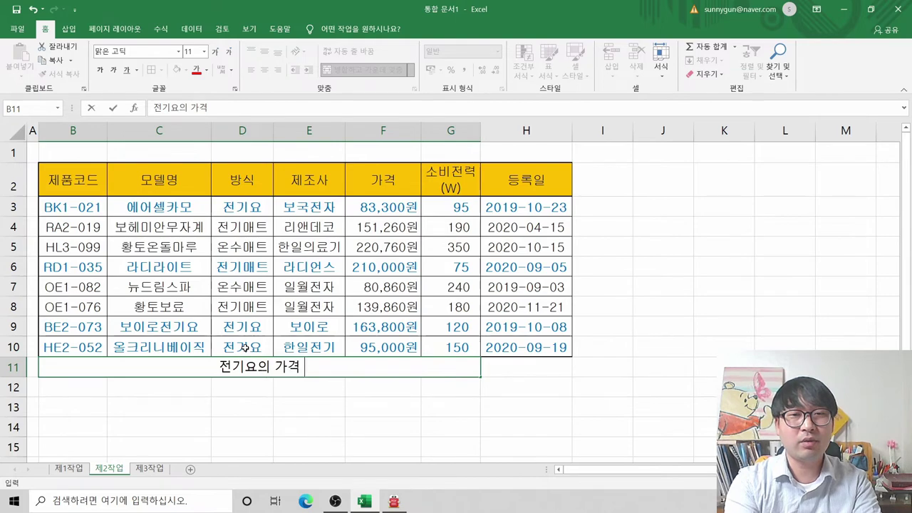
pyautogui.press('Return')
pyautogui.hotkey('alt', 'Tab')
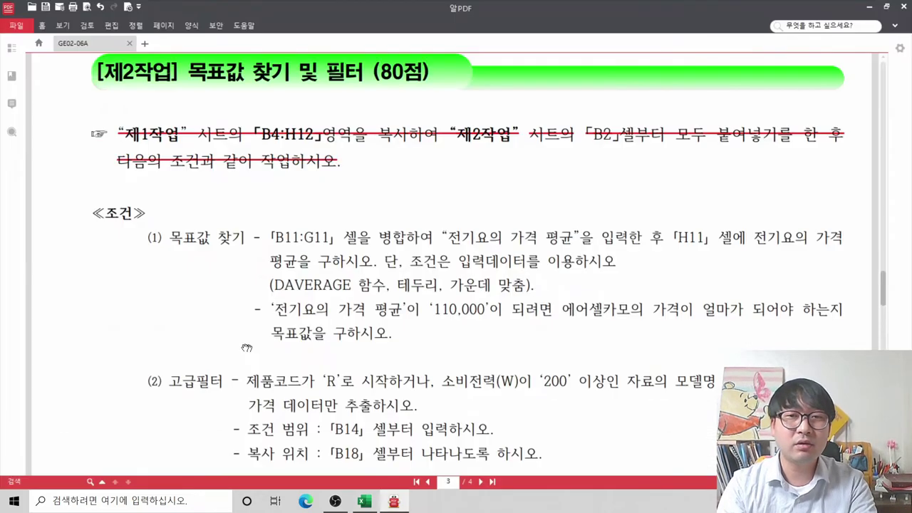
pyautogui.hotkey('alt', 'Tab')
pyautogui.press('Up')
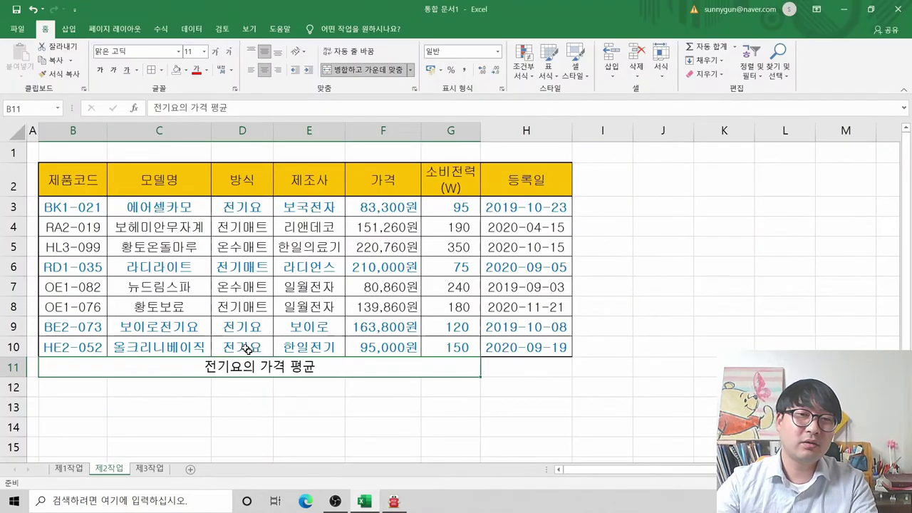
# Start a DAVERAGE formula in cell H11, as the PDF requires, and open its function arguments
pyautogui.hotkey('alt', 'Tab')
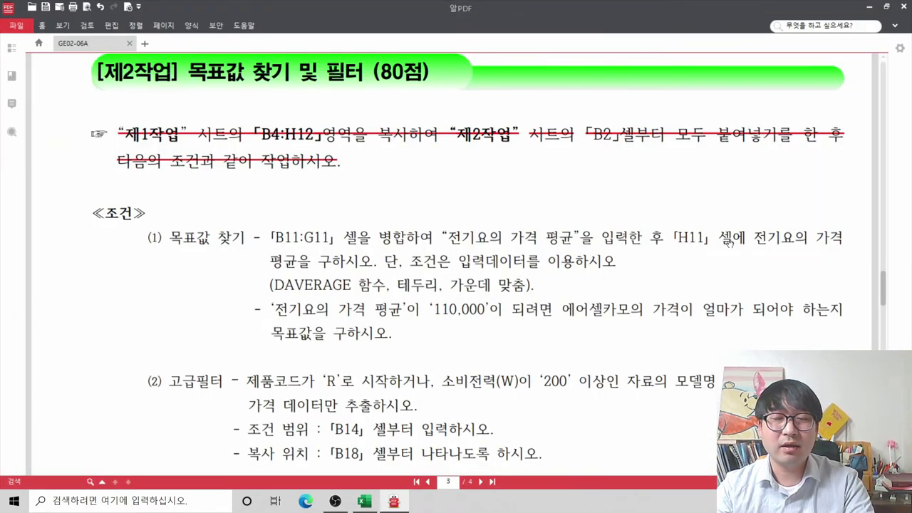
pyautogui.hotkey('alt', 'Tab')
pyautogui.click(520, 368)
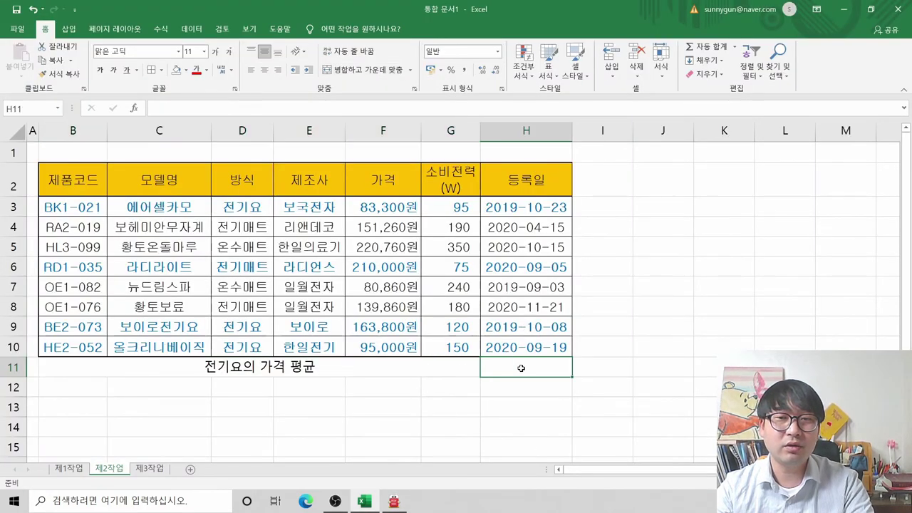
pyautogui.hotkey('alt', 'Tab')
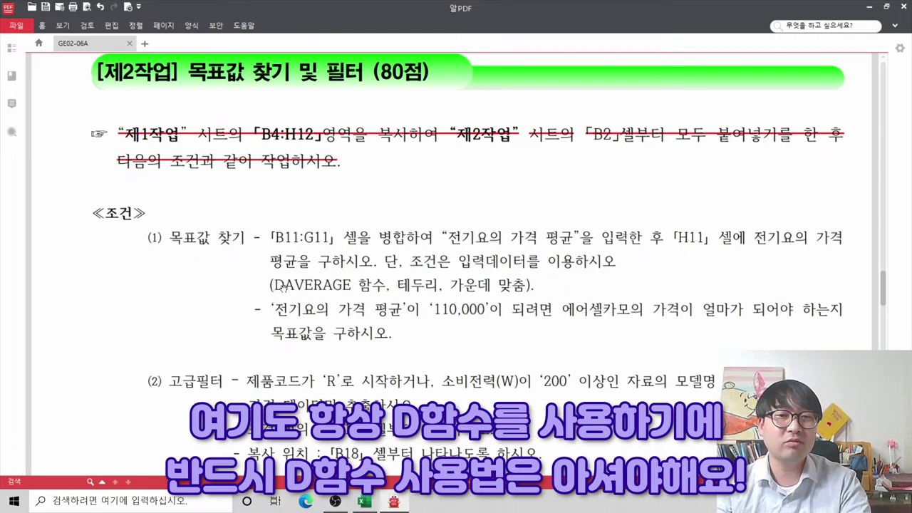
pyautogui.hotkey('alt', 'Tab')
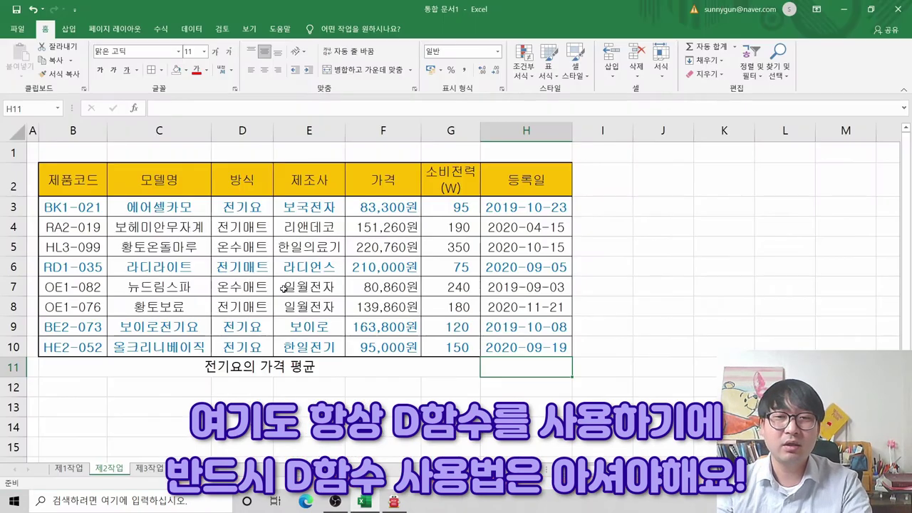
pyautogui.write('=')
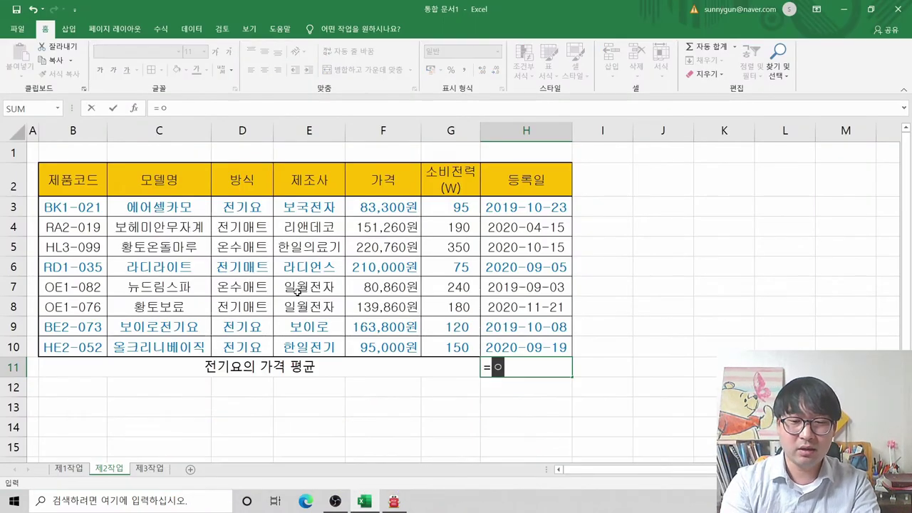
pyautogui.write('da')
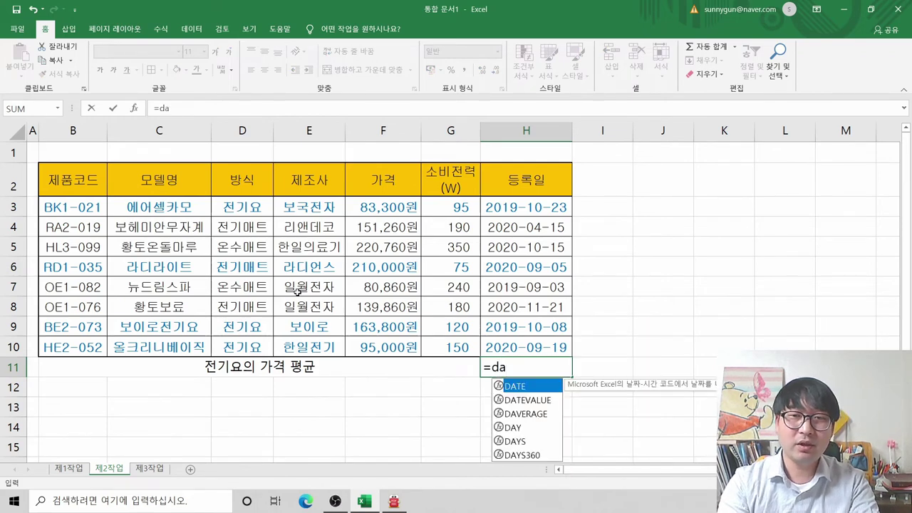
pyautogui.write('v')
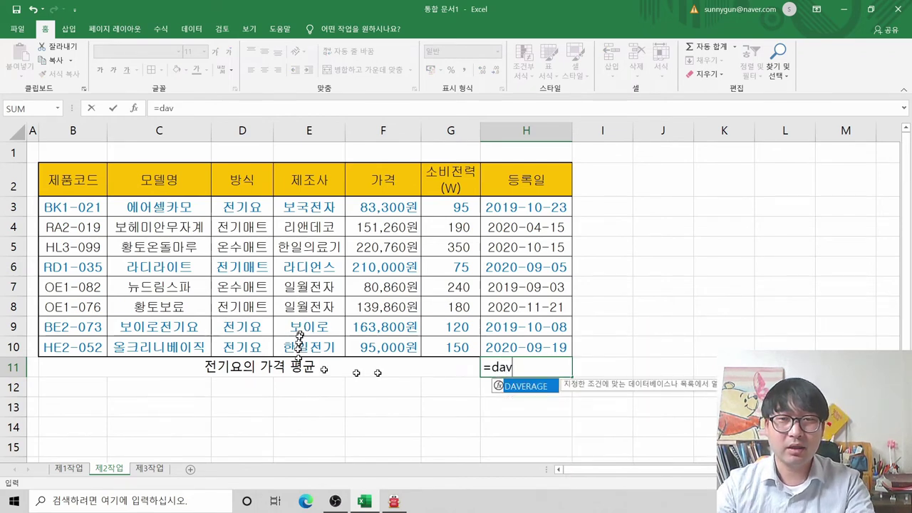
pyautogui.doubleClick(531, 386)
pyautogui.click(133, 107)
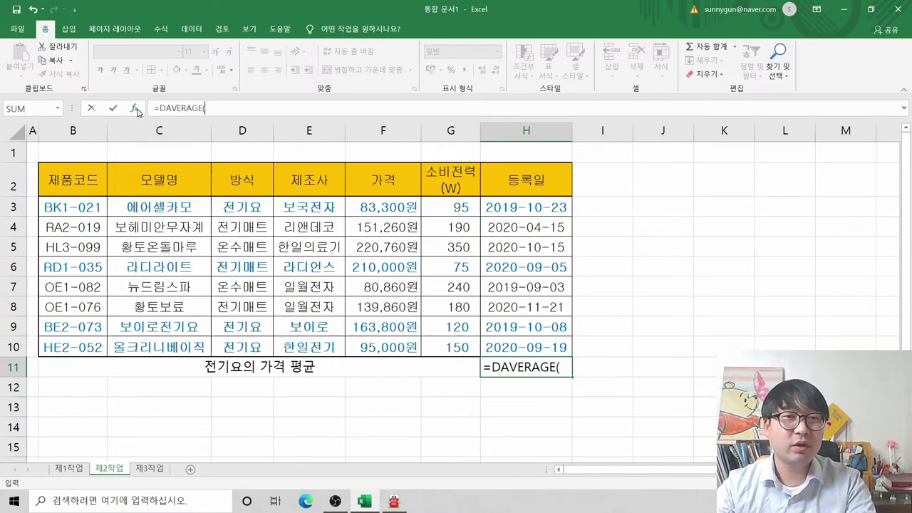
# Move the function arguments dialog clear of the 방식 to 가격 columns and set DAVERAGE's Database to D2:F10
pyautogui.moveTo(198, 123); pyautogui.dragTo(579, 259)
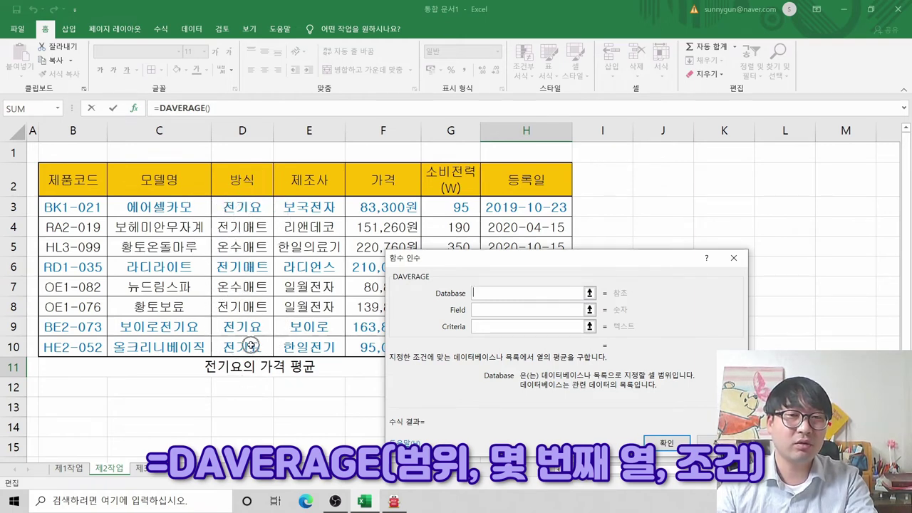
pyautogui.moveTo(436, 273); pyautogui.dragTo(535, 240)
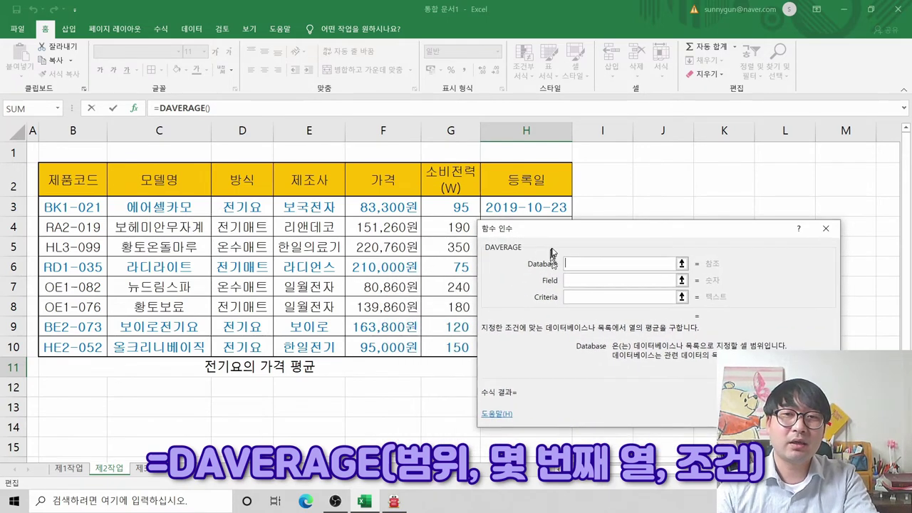
pyautogui.press('ctrl')
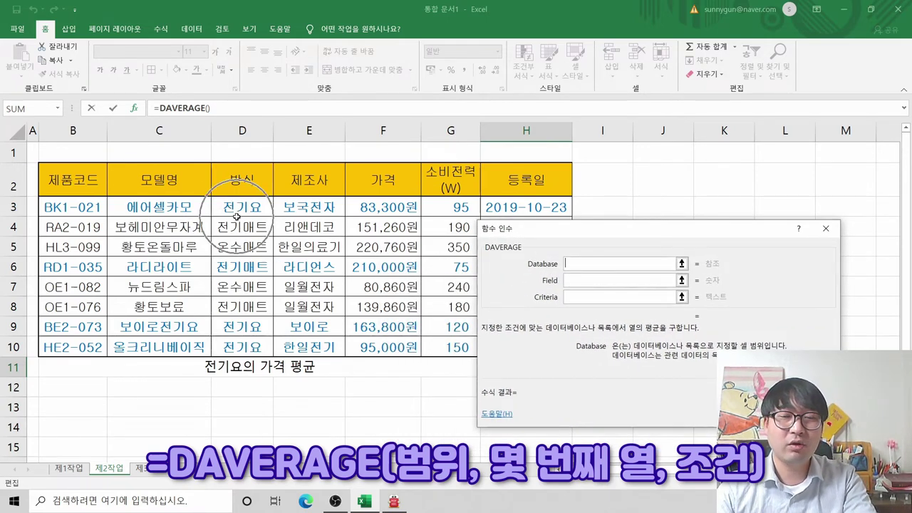
pyautogui.press('ctrl')
pyautogui.press('ctrl')
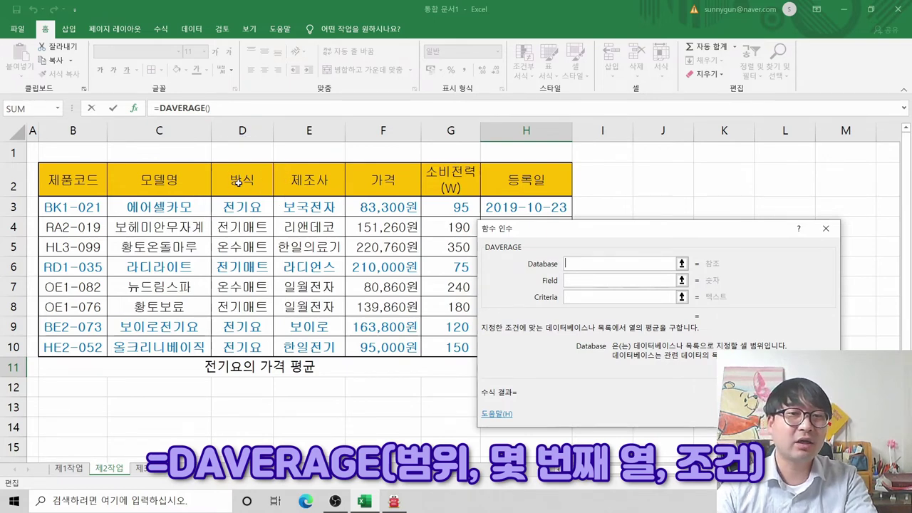
pyautogui.press('ctrl')
pyautogui.moveTo(245, 187); pyautogui.dragTo(393, 347)
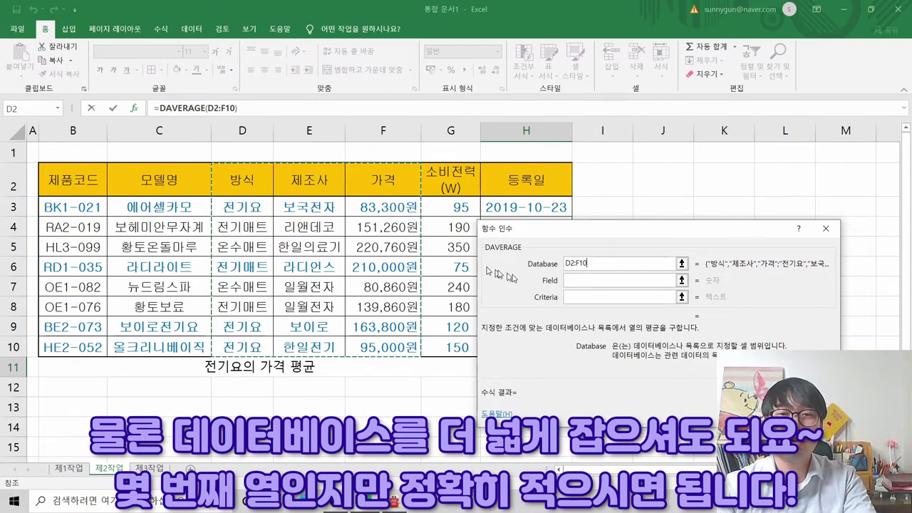
# Set DAVERAGE's Field to 3 and Criteria to D2:D3, and complete the formula in H11
pyautogui.click(571, 280)
pyautogui.write('3')
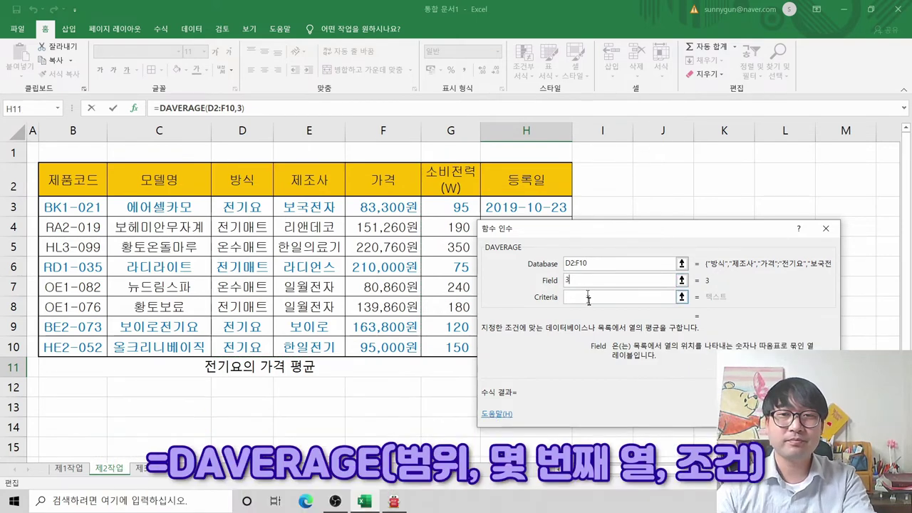
pyautogui.click(589, 299)
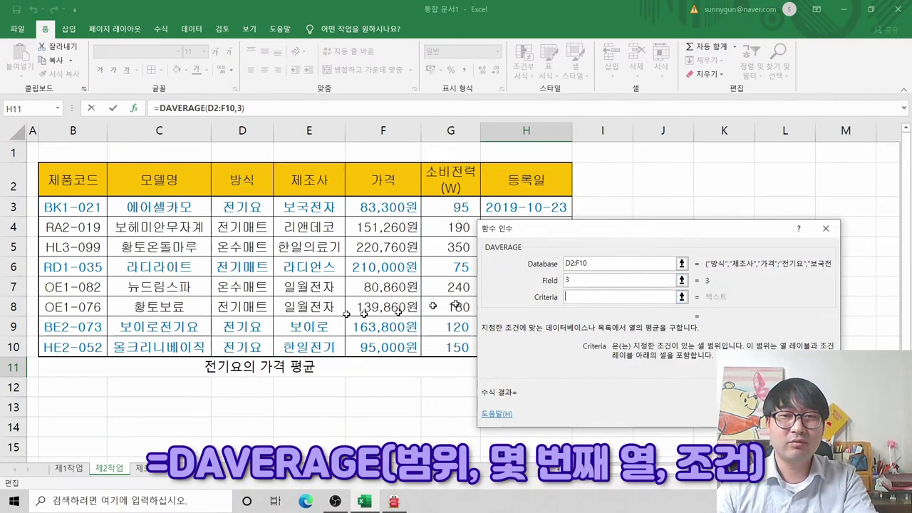
pyautogui.moveTo(244, 183); pyautogui.dragTo(244, 210)
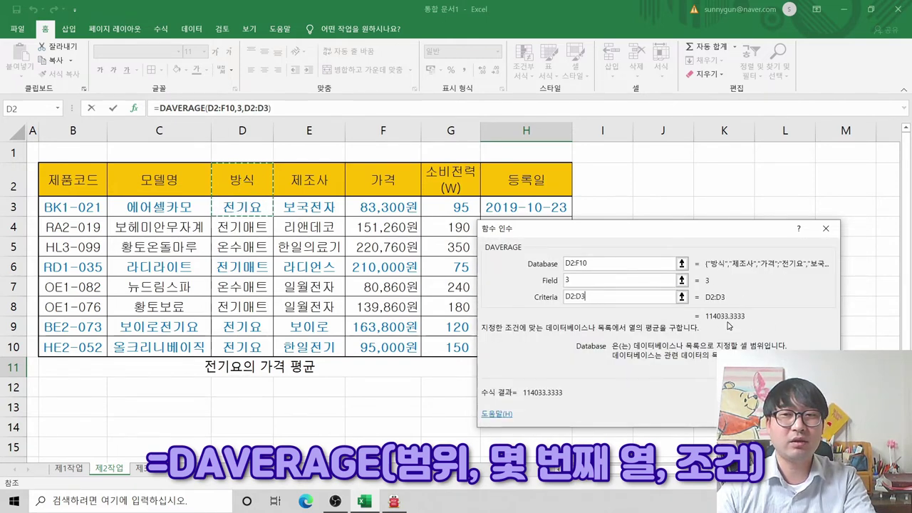
pyautogui.press('Return')
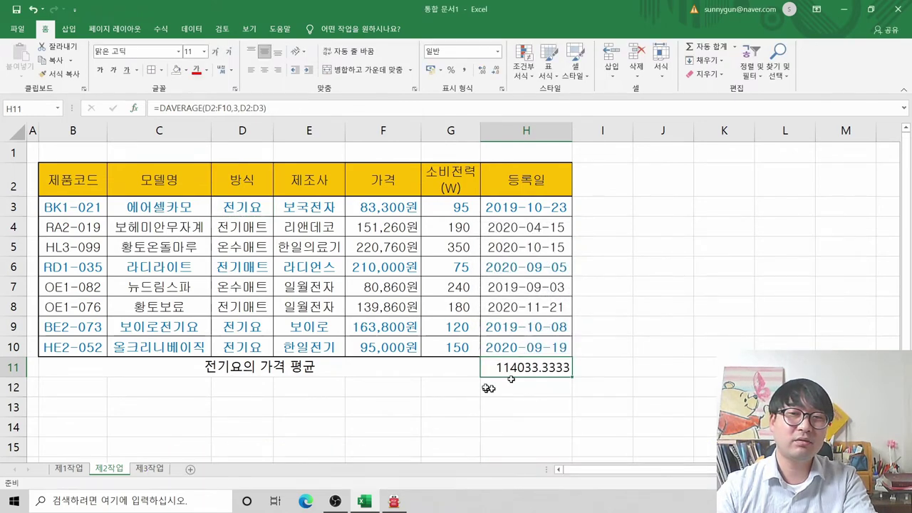
# Apply all borders (모든 테두리) to B11:H11, following the PDF's 목표값 찾기 condition
pyautogui.hotkey('alt', 'Tab')
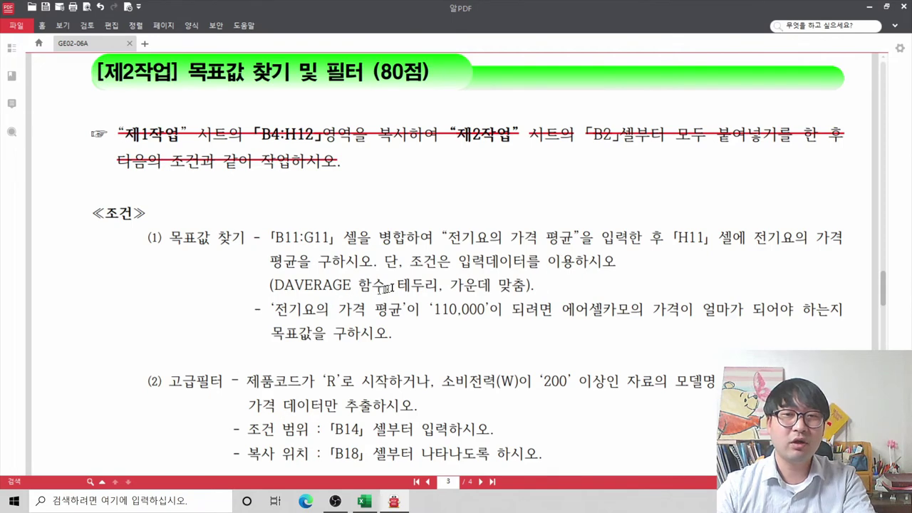
pyautogui.hotkey('alt', 'Tab')
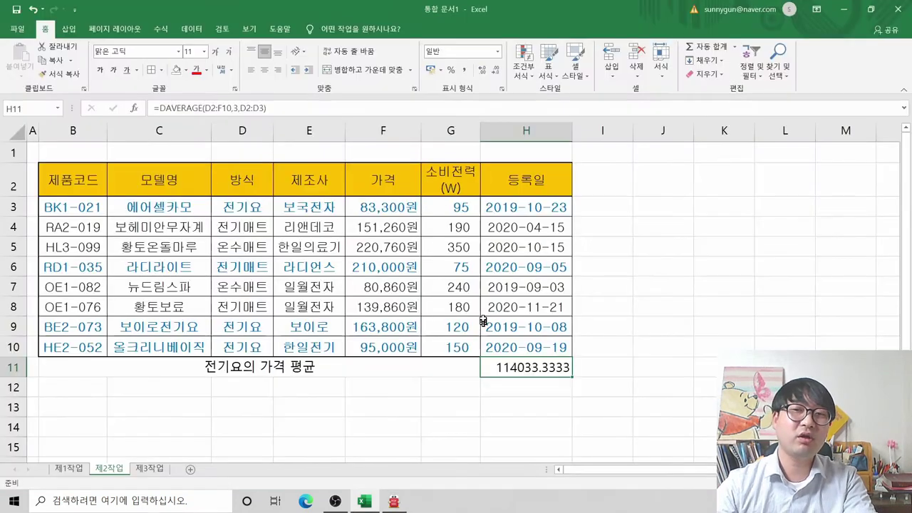
pyautogui.moveTo(470, 365); pyautogui.dragTo(521, 369)
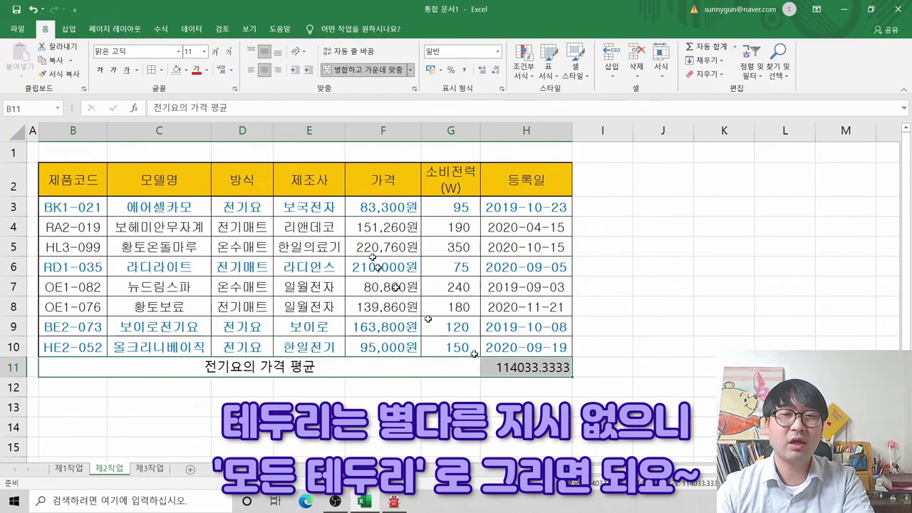
pyautogui.click(161, 69)
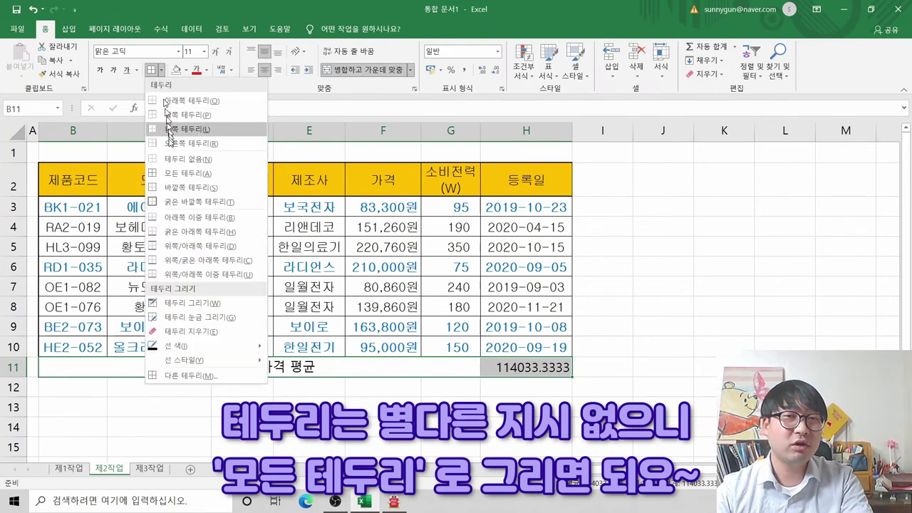
pyautogui.click(172, 172)
# Centre the 전기요 price average in H11 and give it the comma number style
pyautogui.click(515, 325)
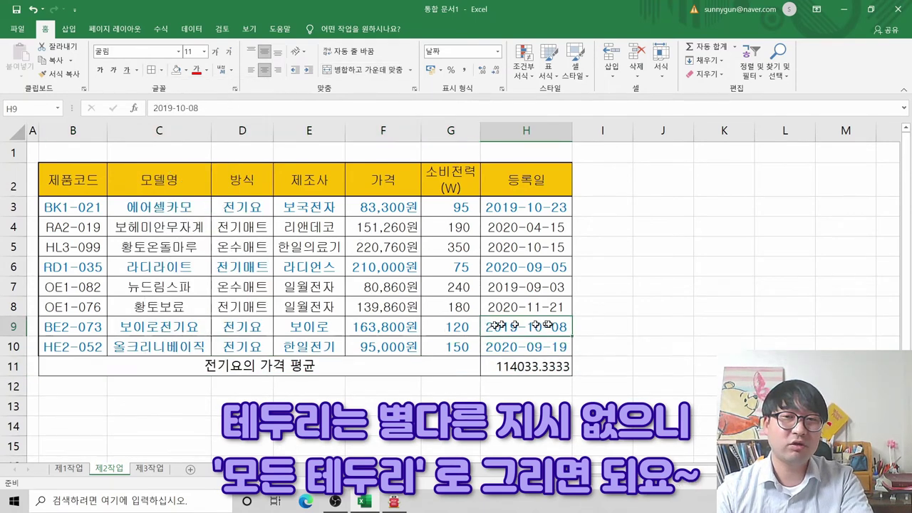
pyautogui.click(527, 366)
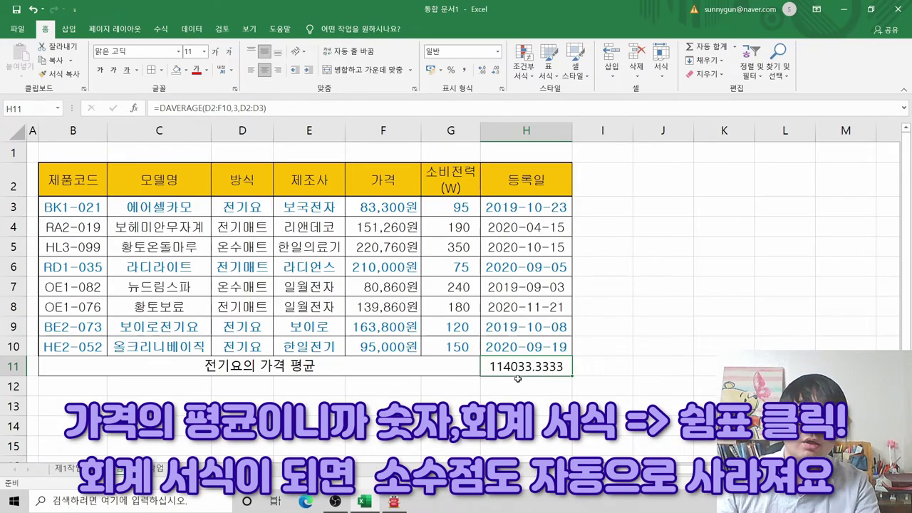
pyautogui.click(464, 69)
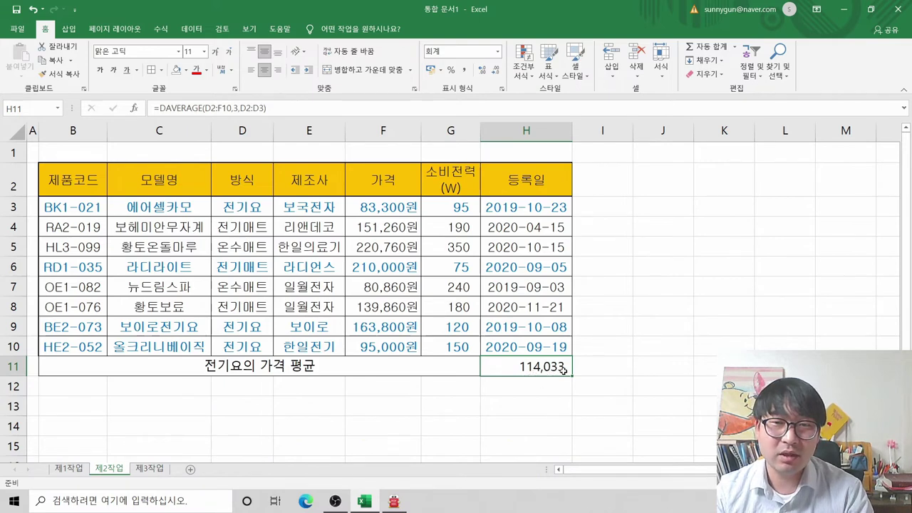
# Read the PDF's 110,000 목표값 찾기 condition and locate the 에어셀카모 row it refers to in the sheet
pyautogui.hotkey('alt', 'Tab')
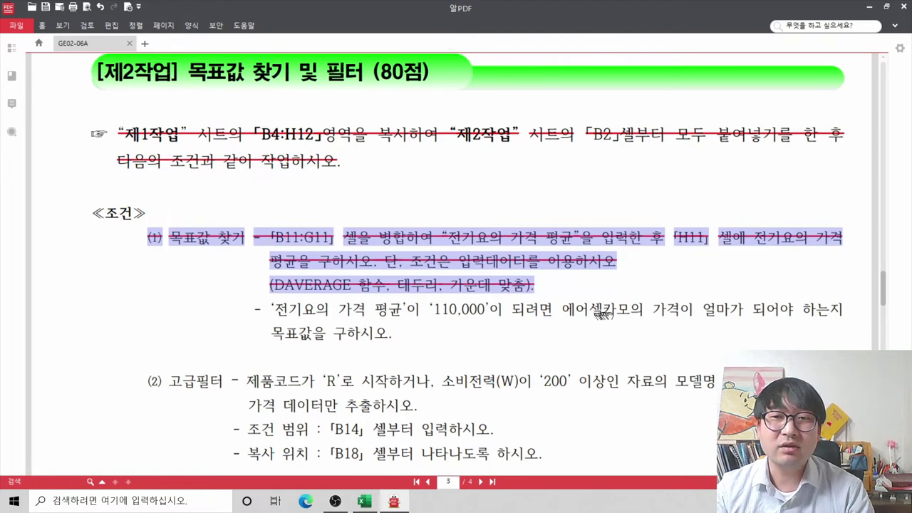
pyautogui.hotkey('alt', 'Tab')
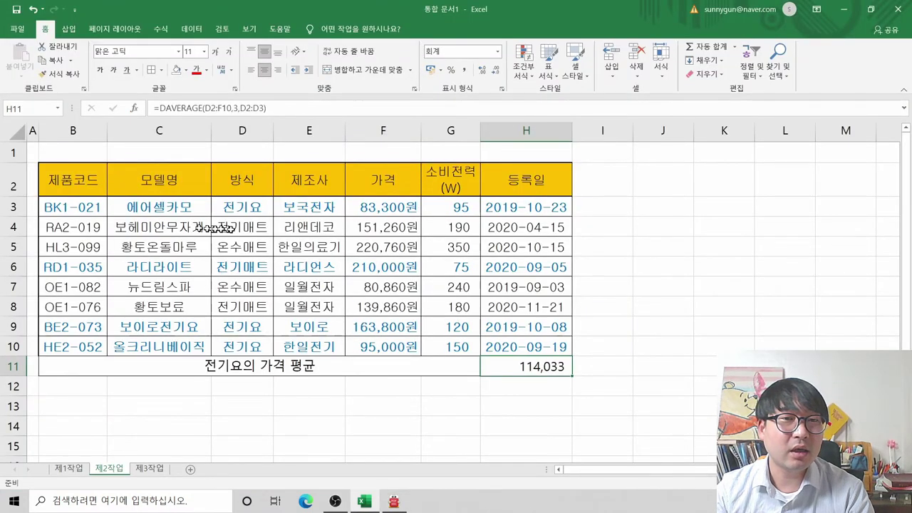
pyautogui.click(166, 208)
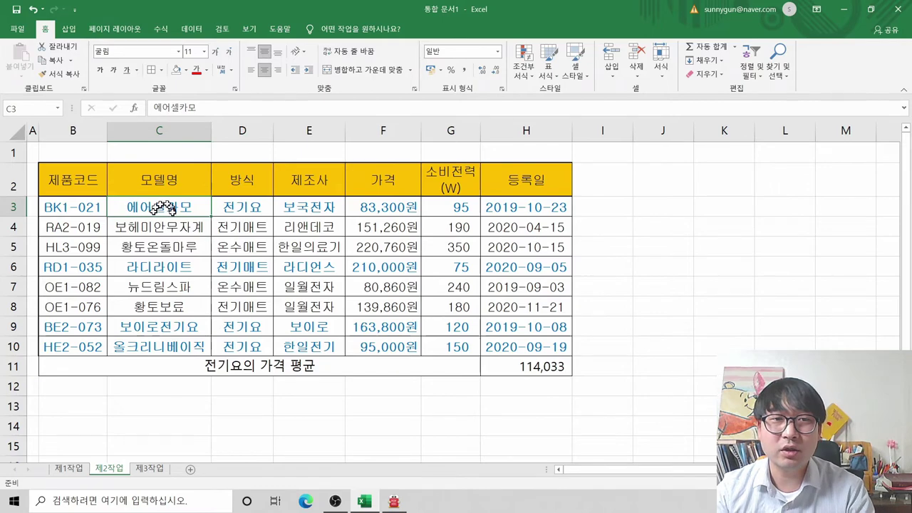
pyautogui.hotkey('alt', 'Tab')
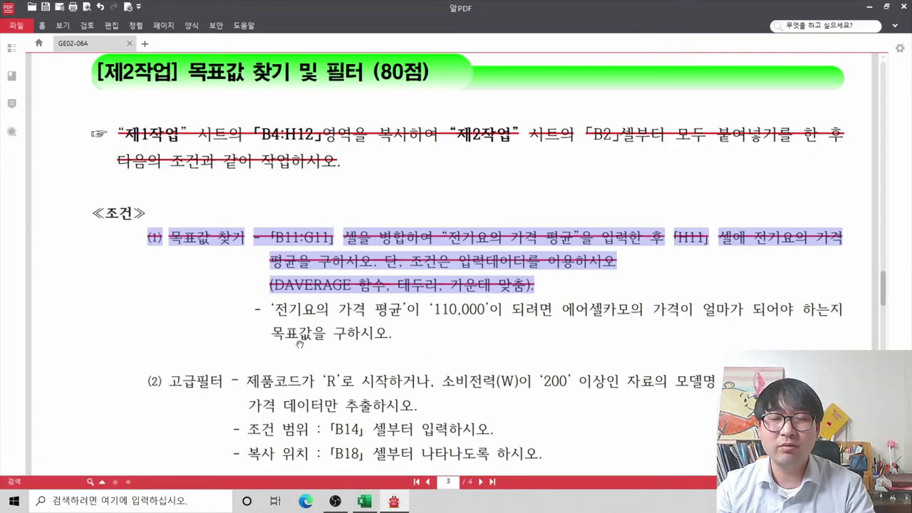
pyautogui.hotkey('alt', 'Tab')
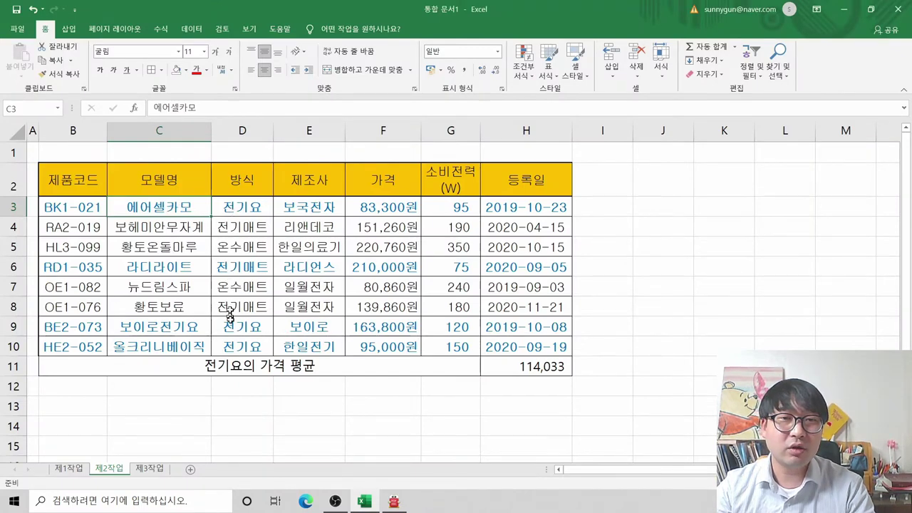
# Highlight the 전기요 prices in F3, F9 and F10 with a yellow fill
pyautogui.click(391, 210)
pyautogui.click(185, 72)
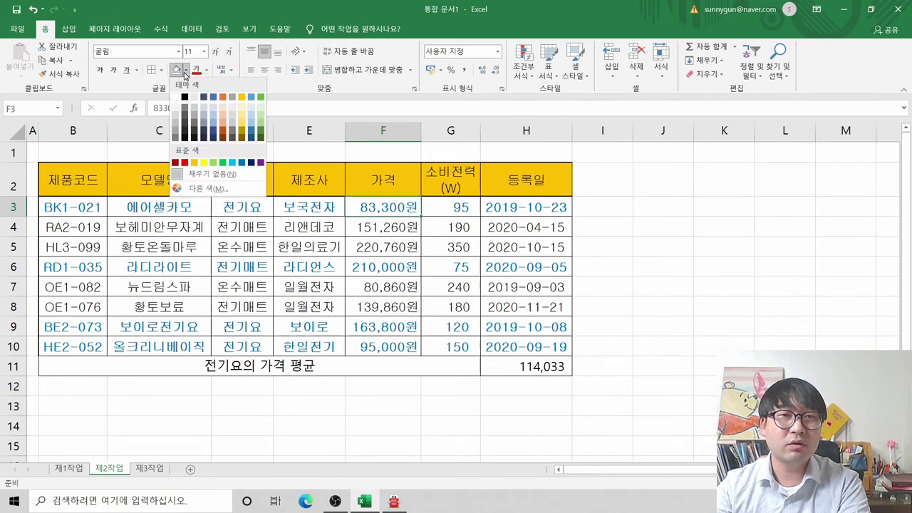
pyautogui.click(203, 161)
pyautogui.press('Down')
pyautogui.press('Down')
pyautogui.press('Down')
pyautogui.press('Down')
pyautogui.press('Down')
pyautogui.click(206, 171)
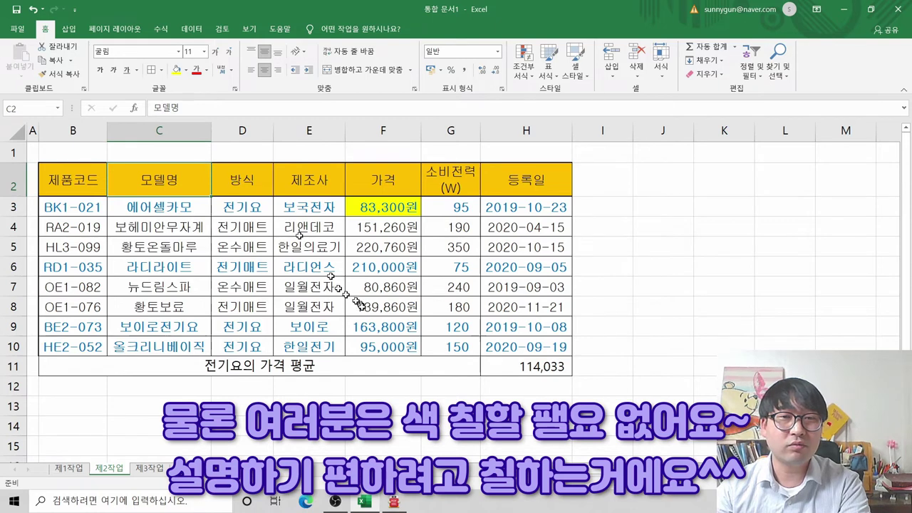
pyautogui.click(378, 326)
pyautogui.click(176, 69)
pyautogui.press('Down')
pyautogui.click(176, 70)
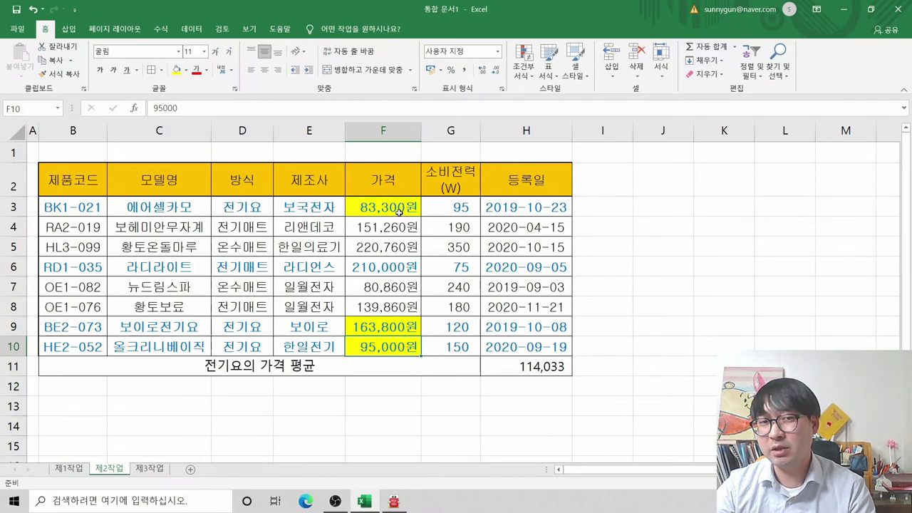
# Undo the yellow fills on the 전기요 prices
pyautogui.hotkey('ctrl', 'z')
pyautogui.hotkey('ctrl', 'z')
pyautogui.hotkey('ctrl', 'z')
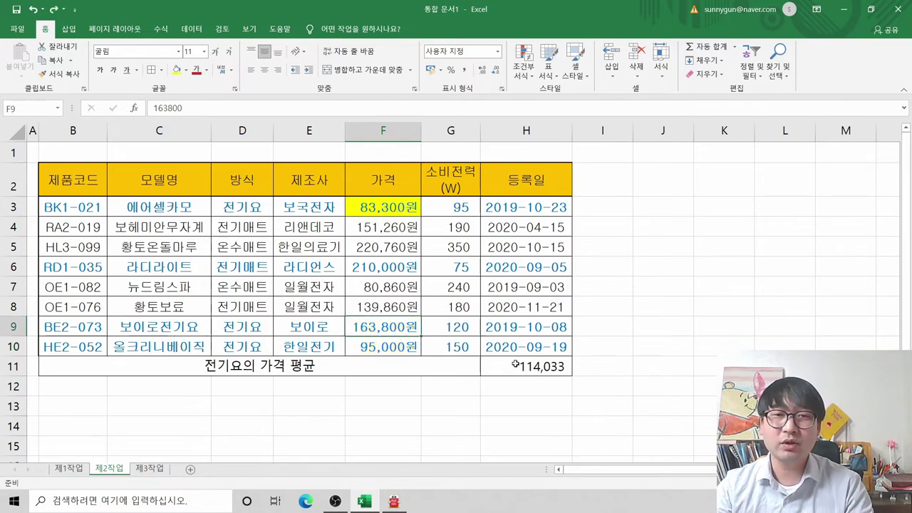
# Run 목표값 찾기 on H11 with target value 110000, changing the 에어셀카모 price in F3, and accept the solution
pyautogui.click(533, 371)
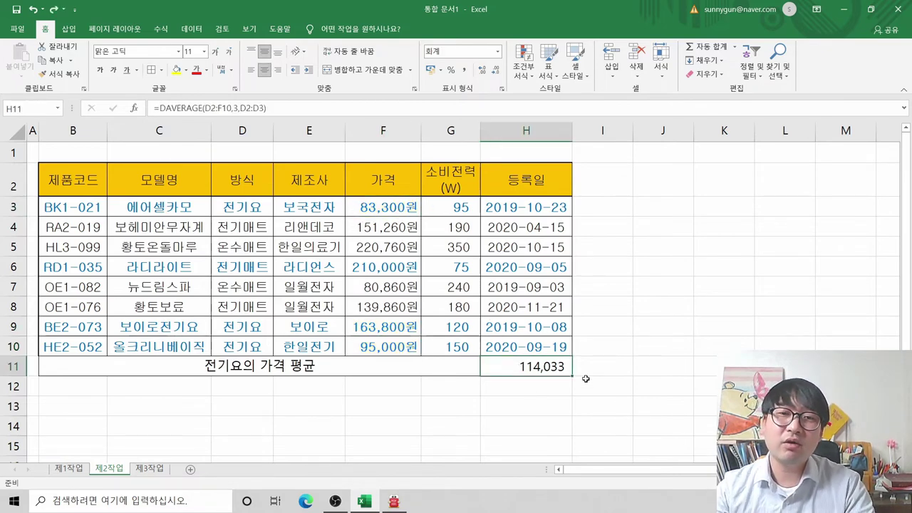
pyautogui.hotkey('alt', 'Tab')
pyautogui.hotkey('alt', 'Tab')
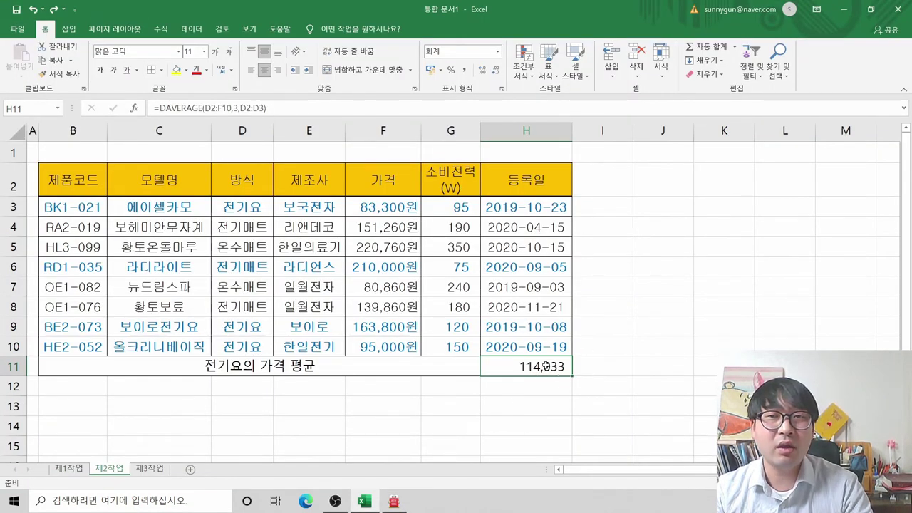
pyautogui.click(191, 29)
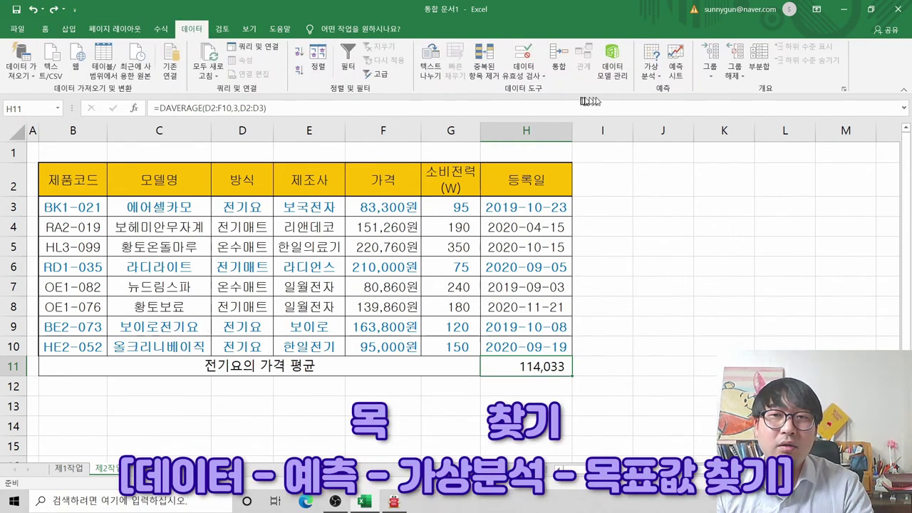
pyautogui.click(655, 77)
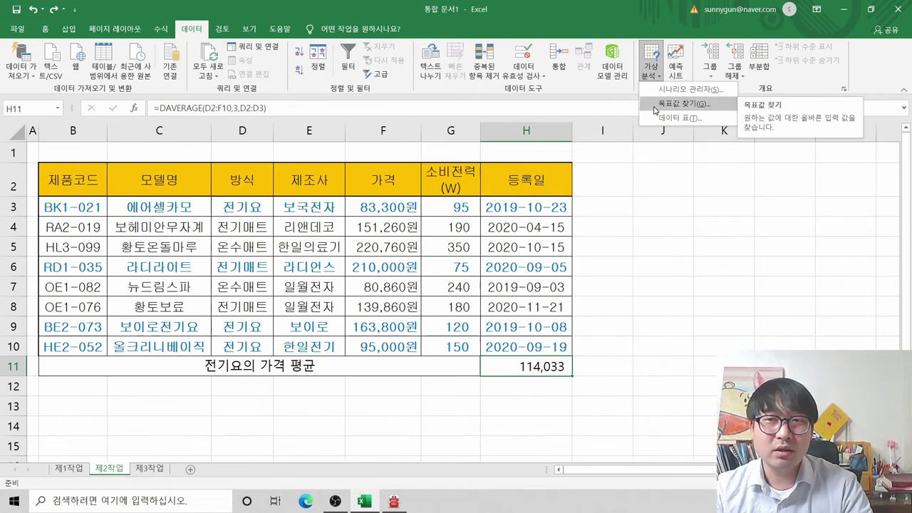
pyautogui.click(655, 105)
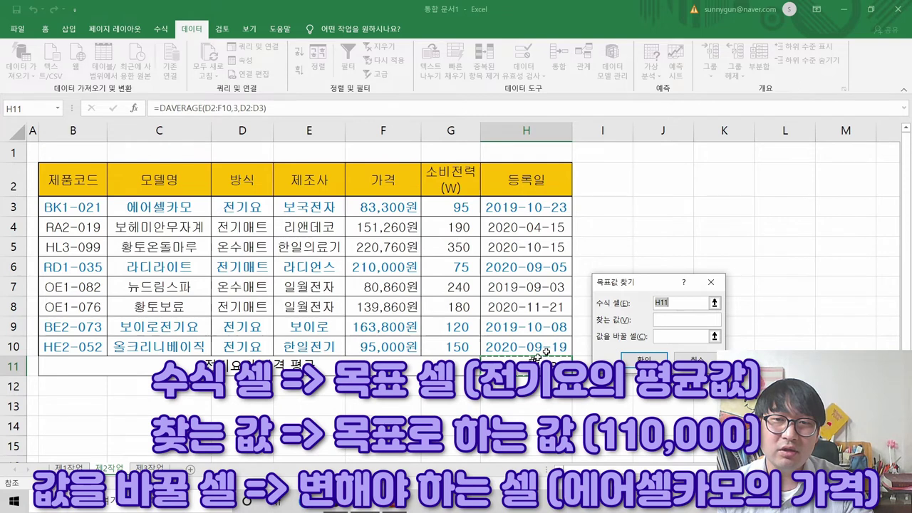
pyautogui.click(674, 320)
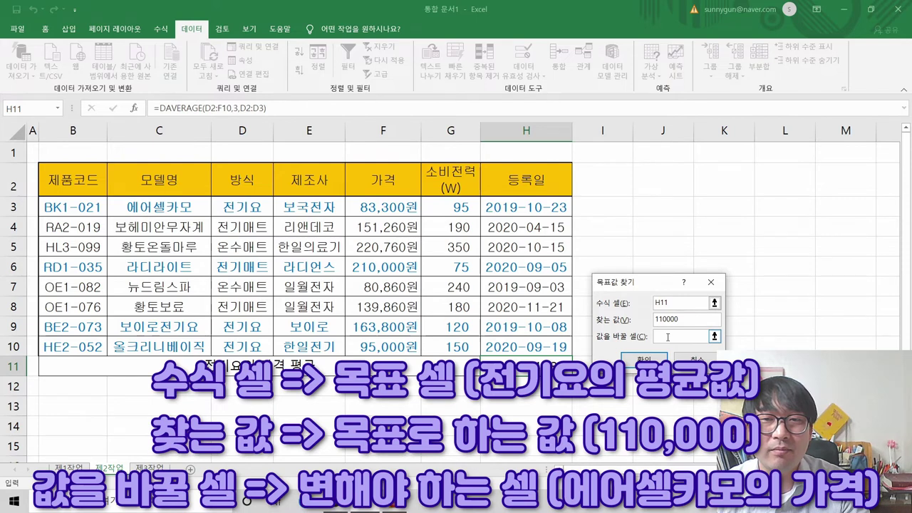
pyautogui.click(376, 207)
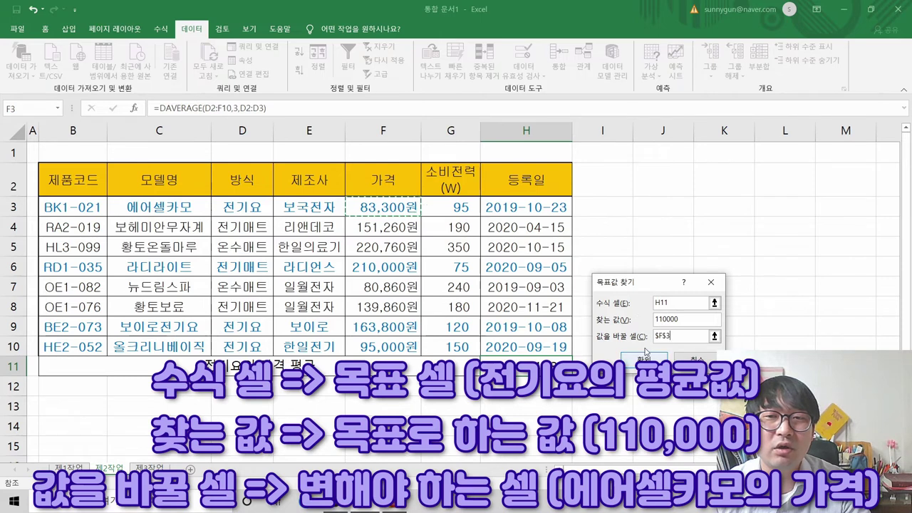
pyautogui.click(641, 359)
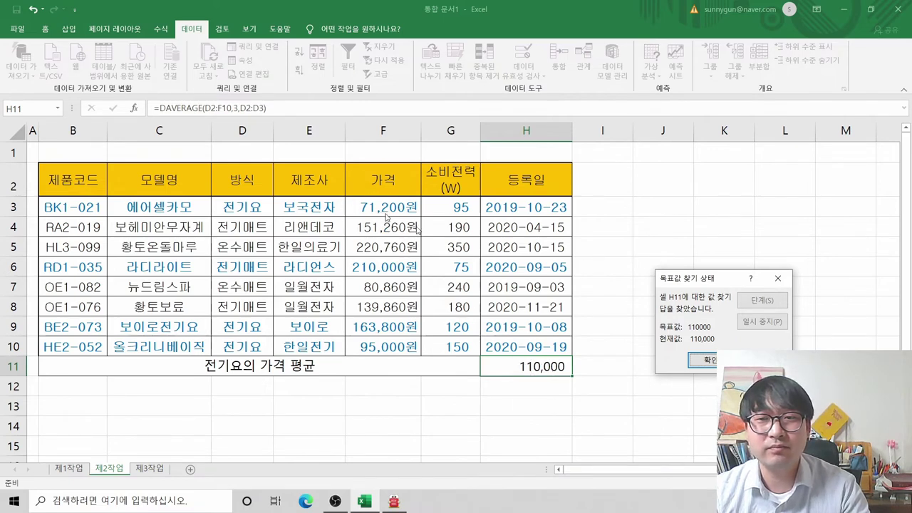
pyautogui.click(698, 361)
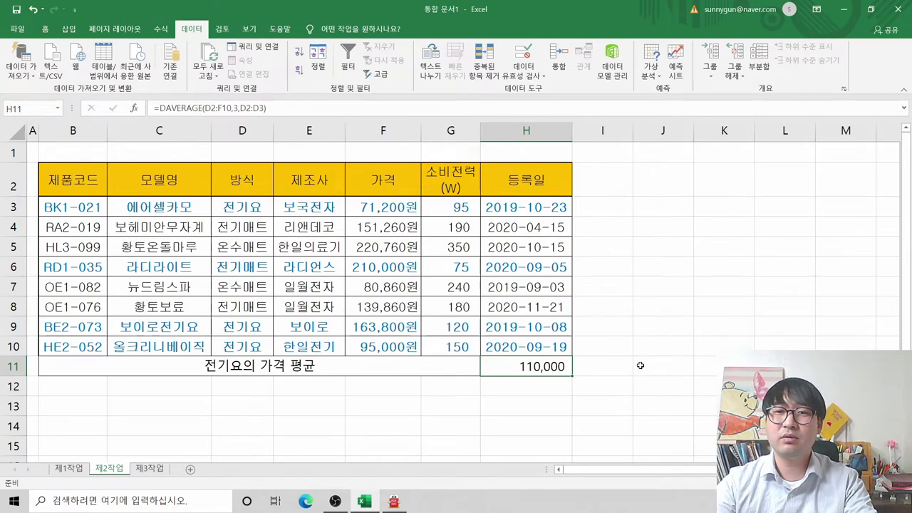
# Check the sheet's 에어셀카모 price and average against the PDF's 목표값 찾기 condition
pyautogui.hotkey('alt', 'Tab')
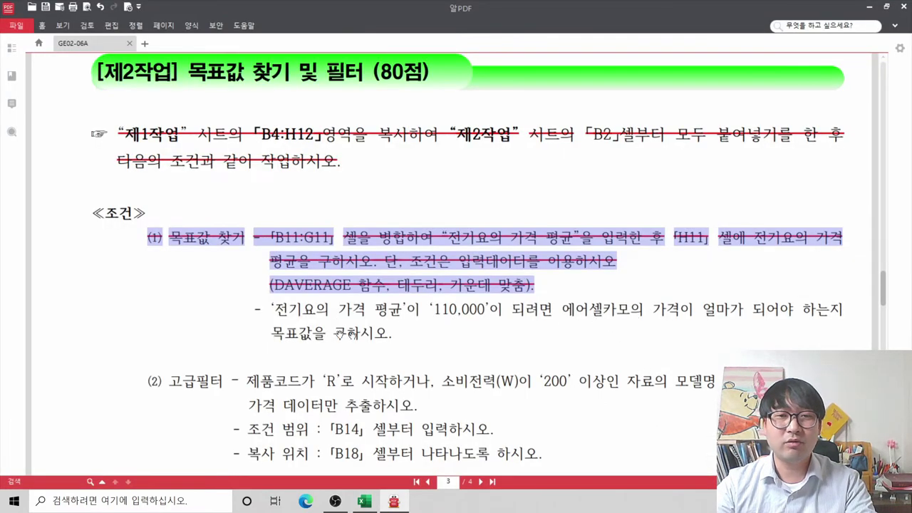
pyautogui.hotkey('alt', 'Tab')
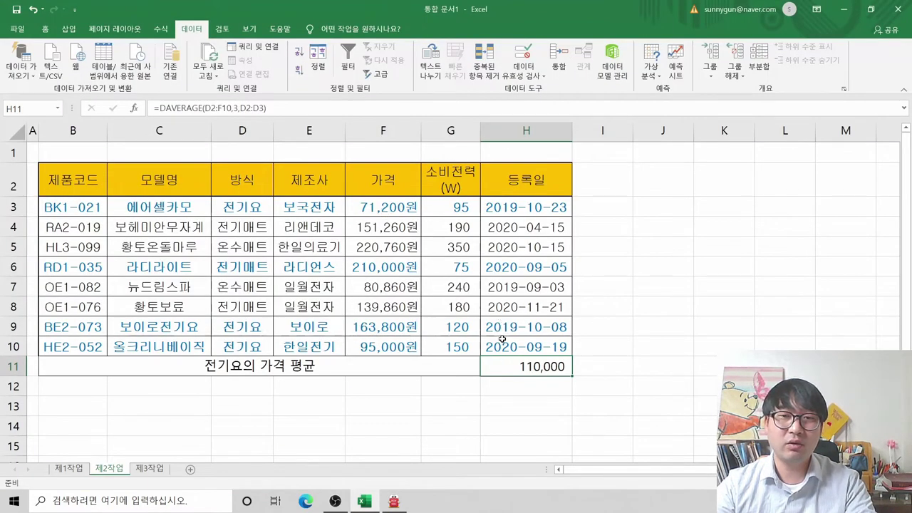
pyautogui.hotkey('alt', 'Tab')
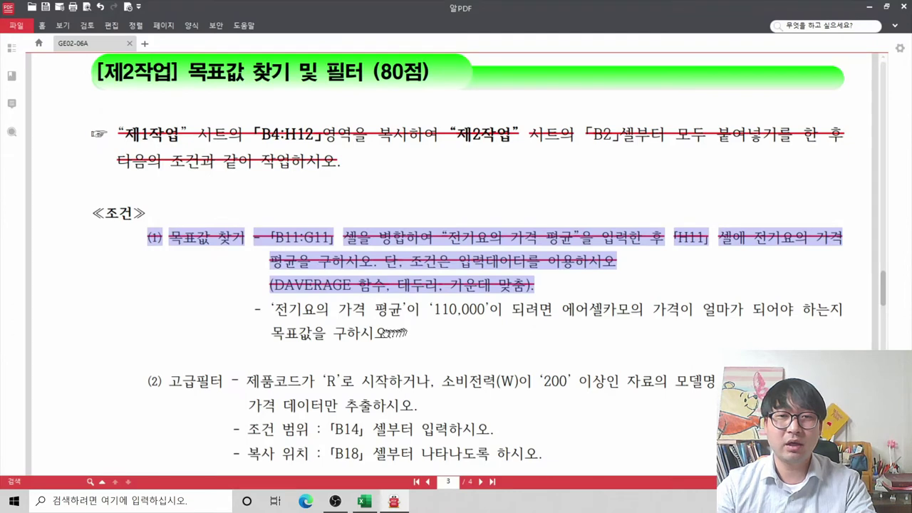
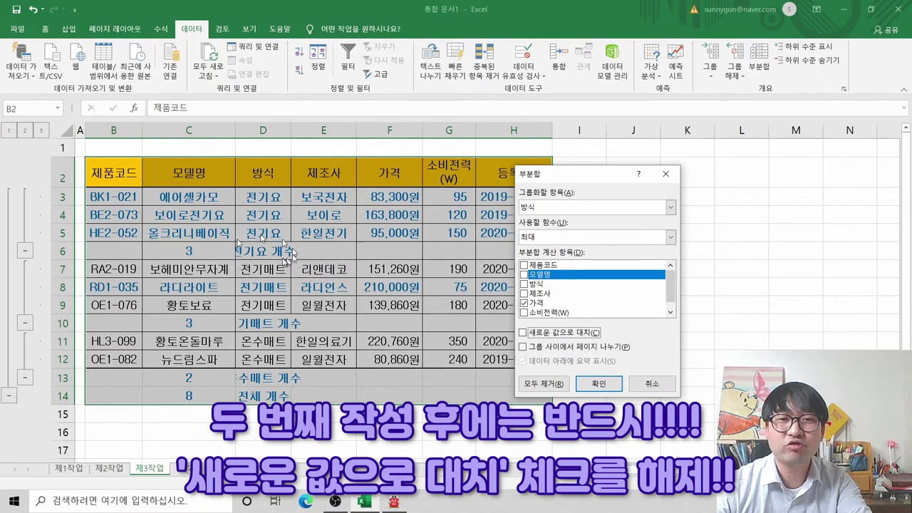
# Add a second 부분합 grouped by 방식 with 최대 of 가격 and 새로운 값으로 대치 off, and compare it with the PDF
pyautogui.click(597, 384)
pyautogui.hotkey('alt', 'Tab')
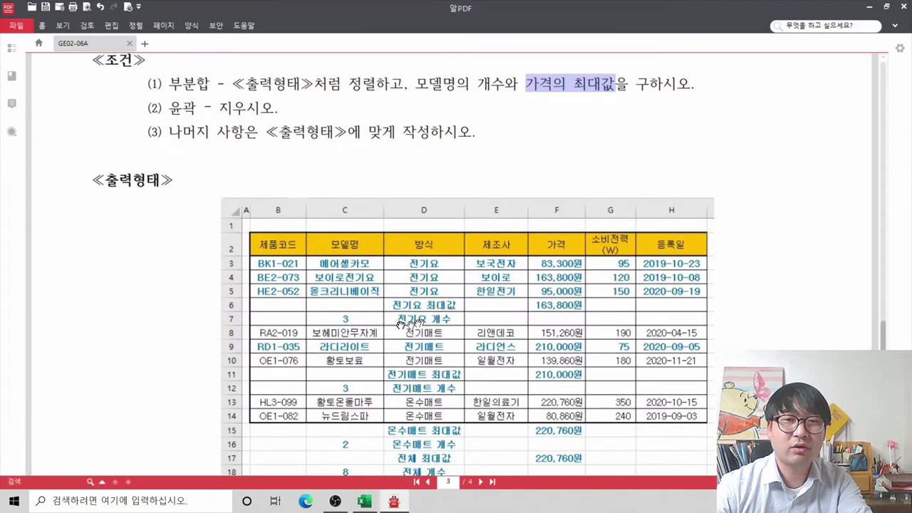
pyautogui.hotkey('alt', 'Tab')
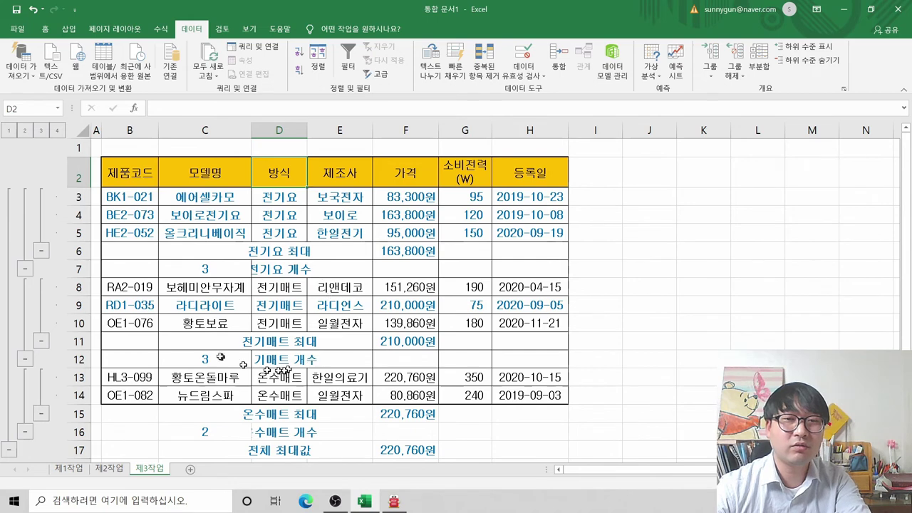
# Auto-fit the width of all columns in the 제3작업 sheet
pyautogui.click(84, 131)
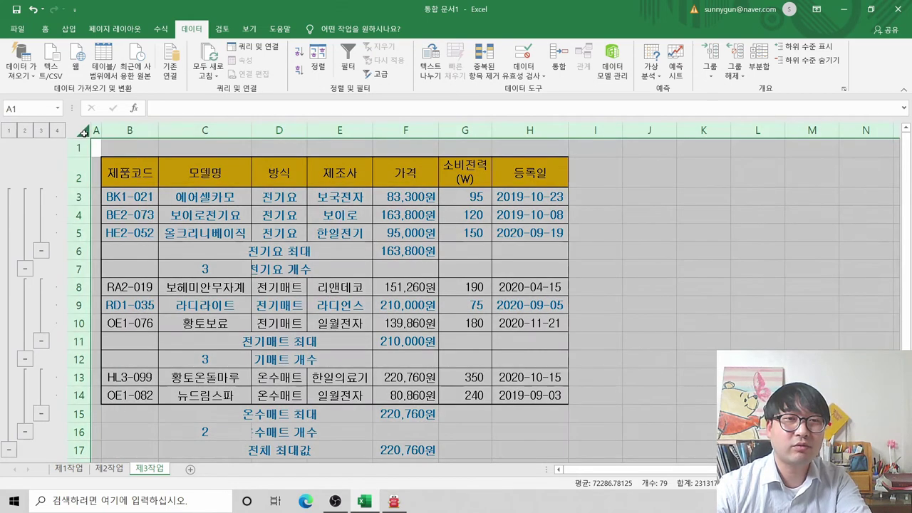
pyautogui.doubleClick(250, 128)
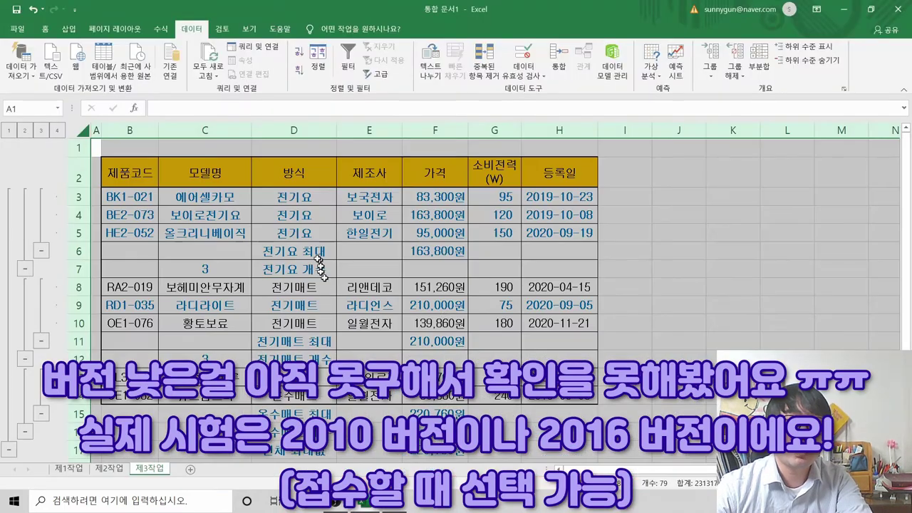
pyautogui.click(330, 256)
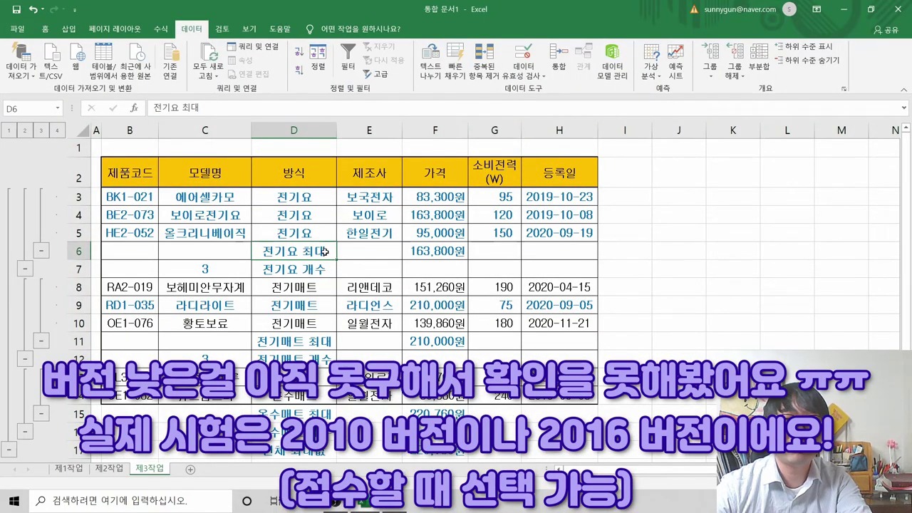
pyautogui.doubleClick(324, 251)
pyautogui.press('Escape')
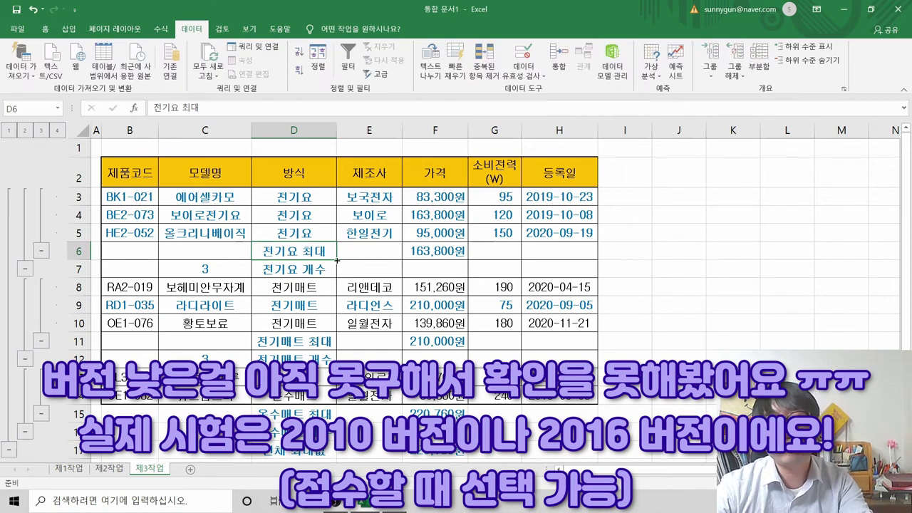
# Check the subtotal label wording in the PDF's output form and change D6 in the 제3작업 sheet to 전기요 최대값
pyautogui.hotkey('alt', 'Tab')
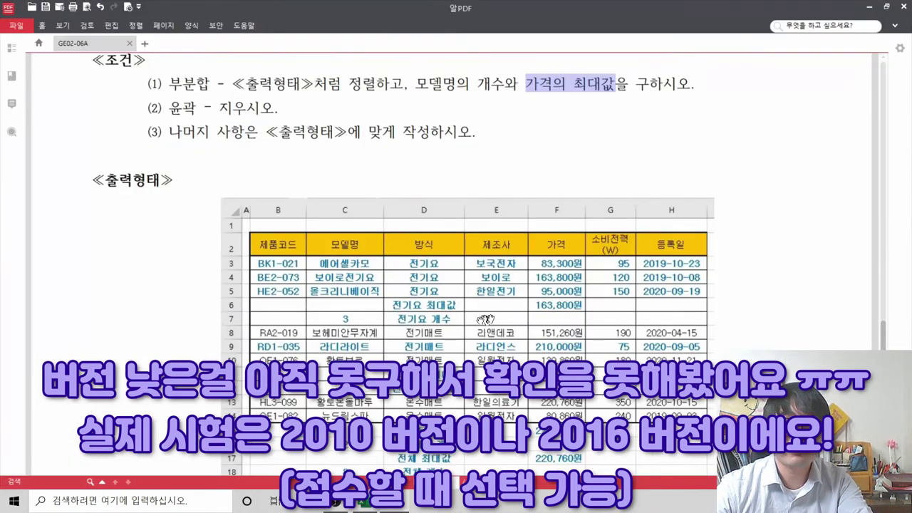
pyautogui.hotkey('alt', 'Tab')
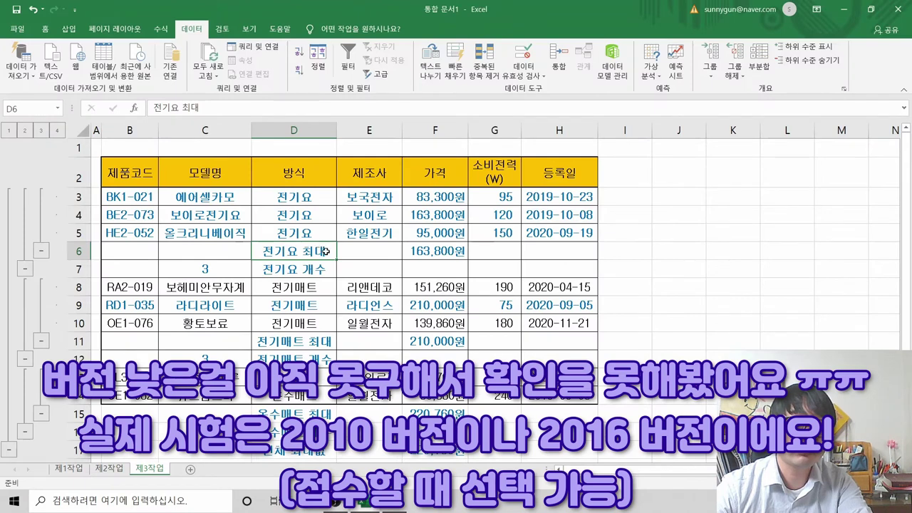
pyautogui.doubleClick(325, 251)
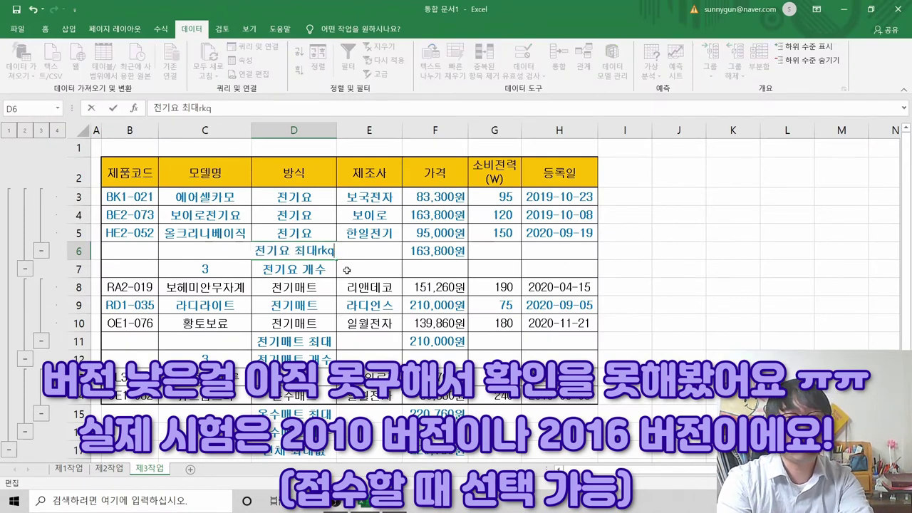
pyautogui.write('가')
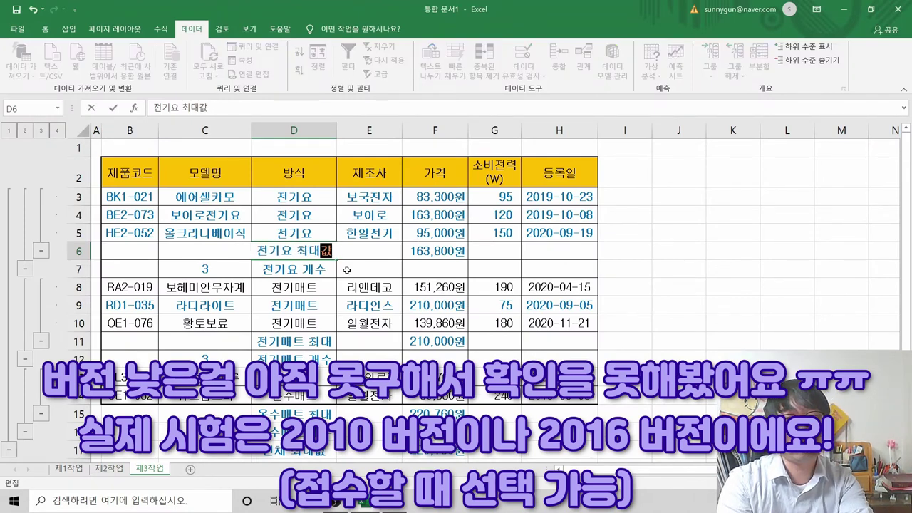
pyautogui.press('Return')
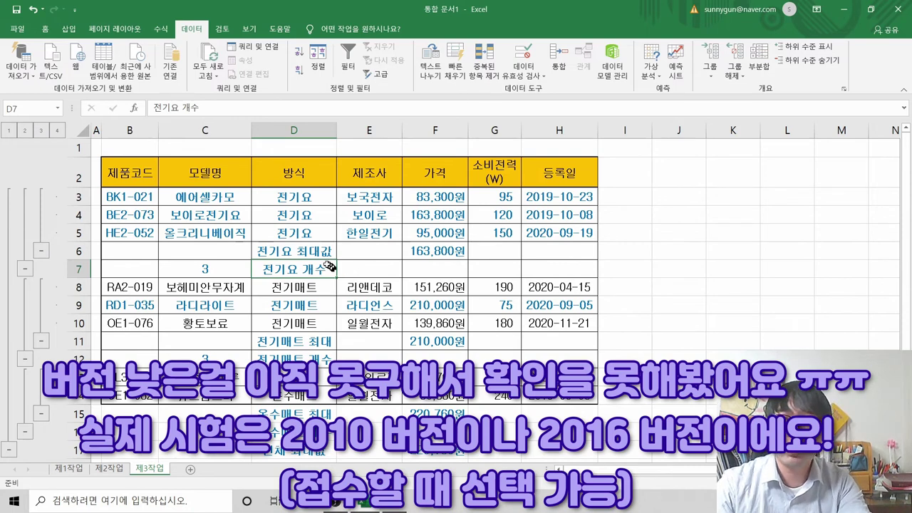
# Copy the 전기요 최대값 label from D6 into the 최대 label cells D11 and D15
pyautogui.press('Up')
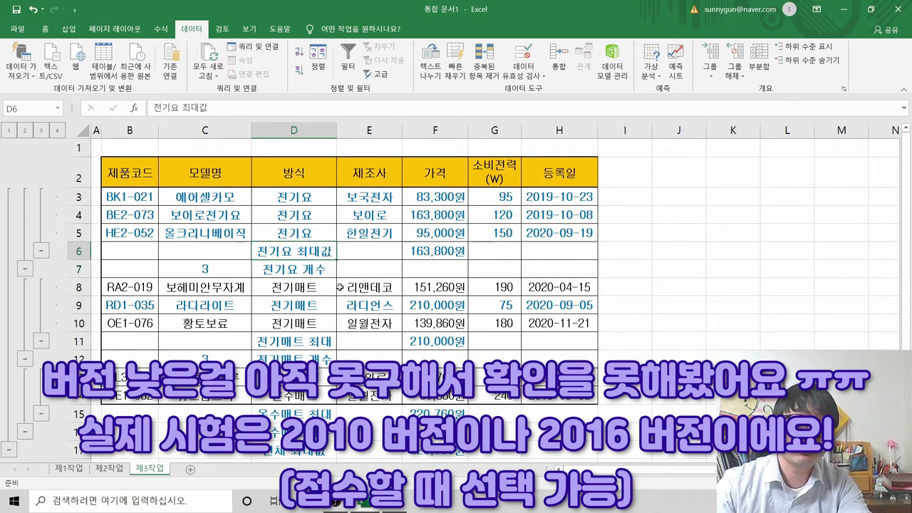
pyautogui.hotkey('ctrl', 'c')
pyautogui.click(315, 340)
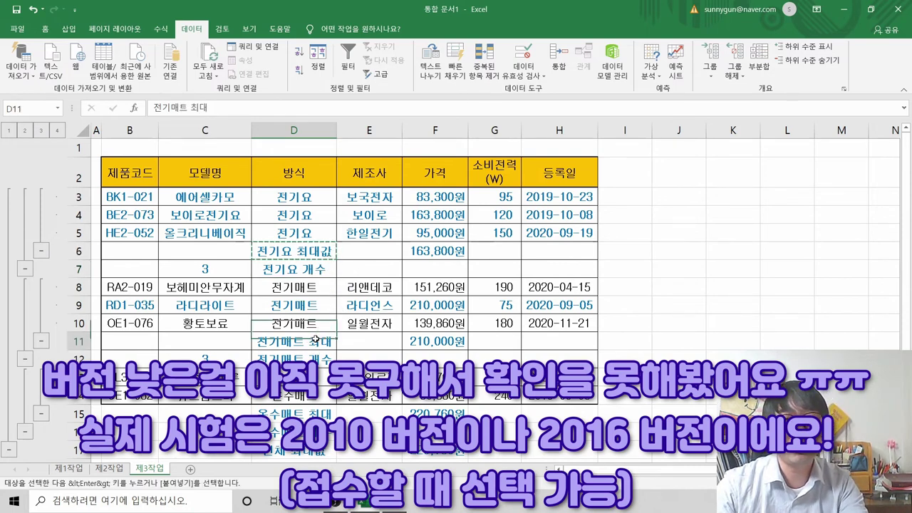
pyautogui.rightClick(302, 414)
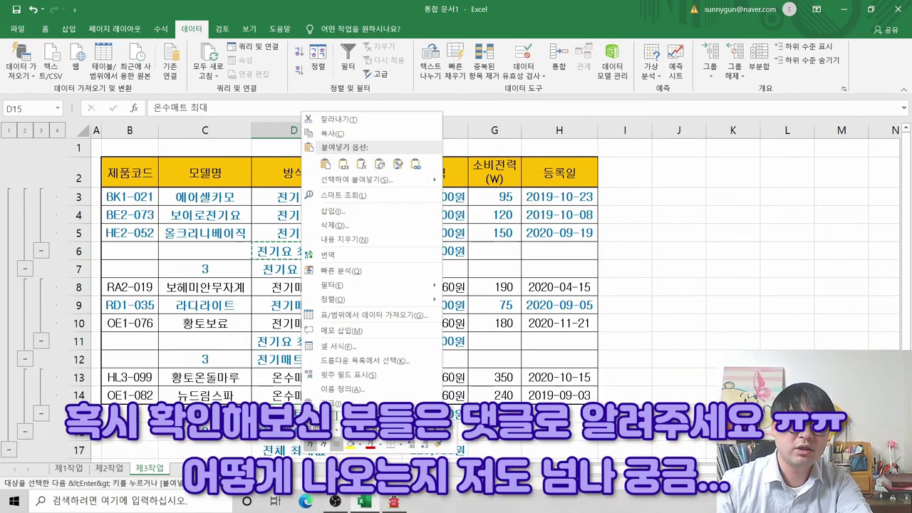
pyautogui.click(351, 166)
pyautogui.click(307, 354)
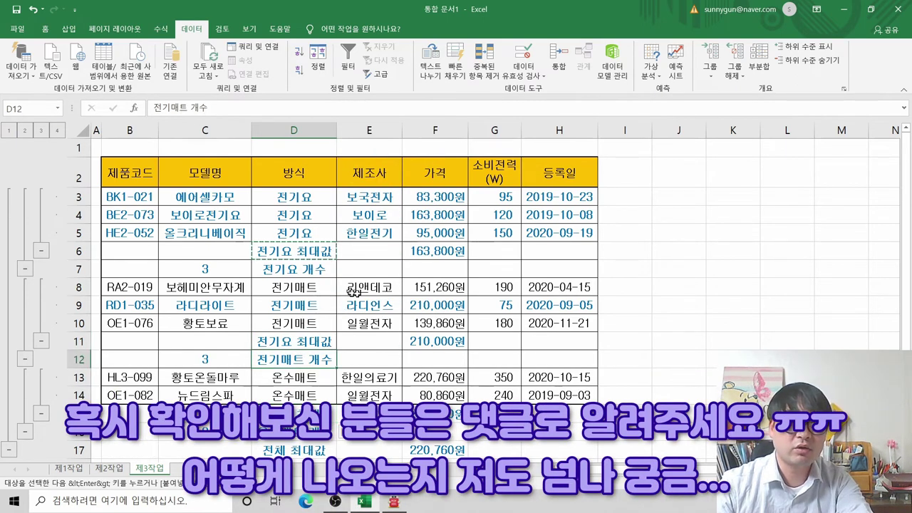
# Compare the 최대값 and 개수 labels in column D with the PDF's output form and clear the copy selection
pyautogui.scroll(-1, 310, 308)
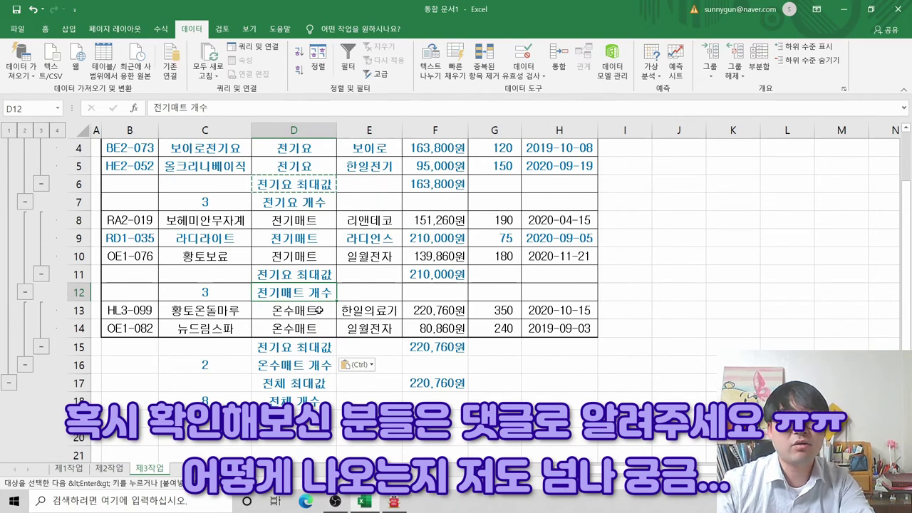
pyautogui.hotkey('alt', 'Tab')
pyautogui.hotkey('alt', 'Tab')
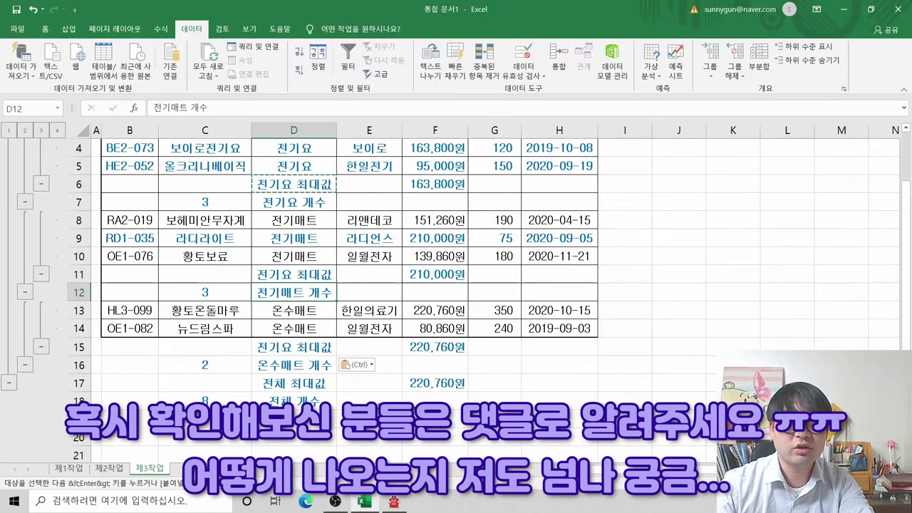
pyautogui.hotkey('alt', 'Tab')
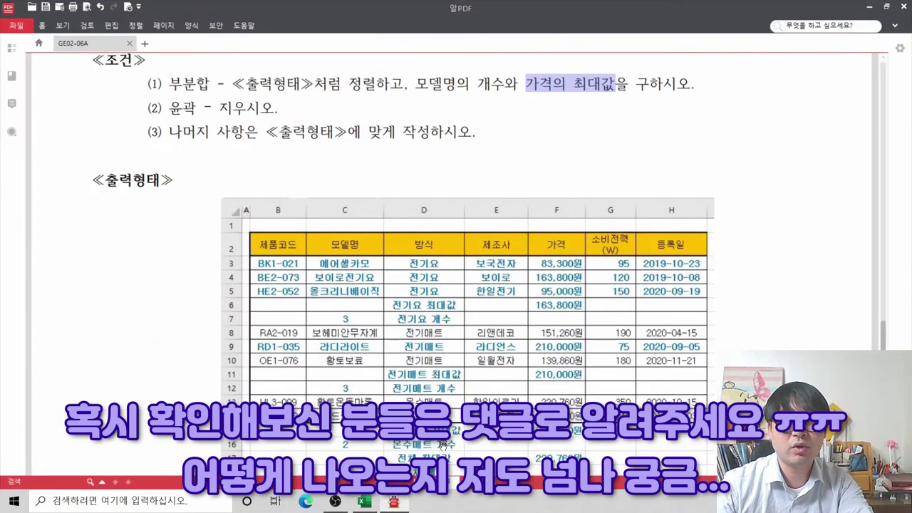
pyautogui.hotkey('alt', 'Tab')
pyautogui.scroll(1, 305, 266)
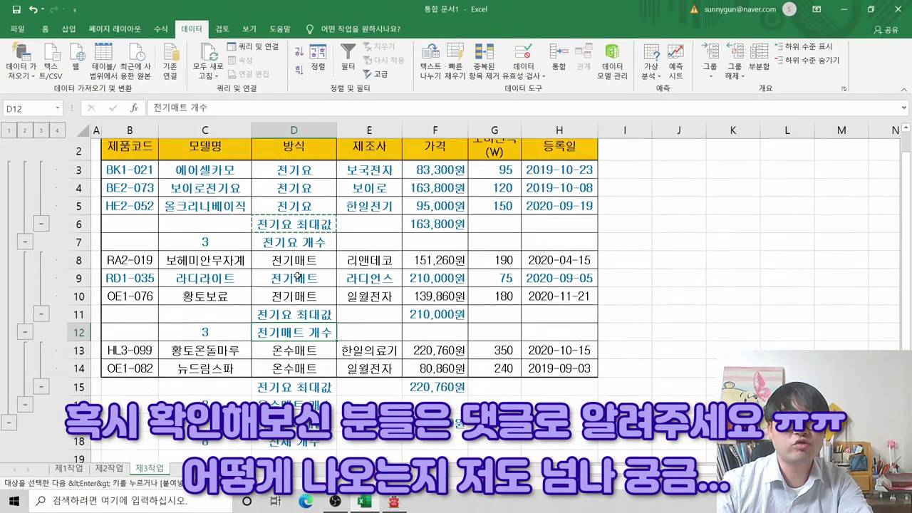
pyautogui.press('Escape')
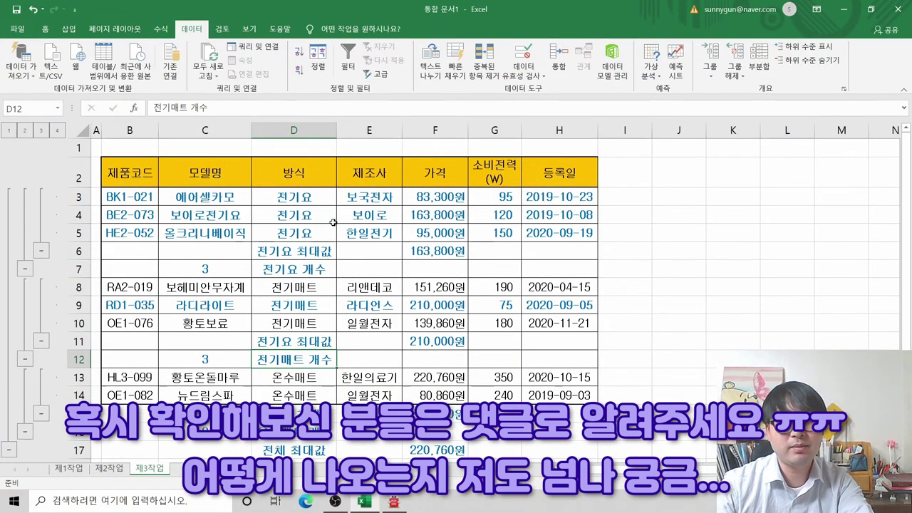
# Switch to the PDF and strike through condition (1), the 부분합 instruction
pyautogui.hotkey('alt', 'Tab')
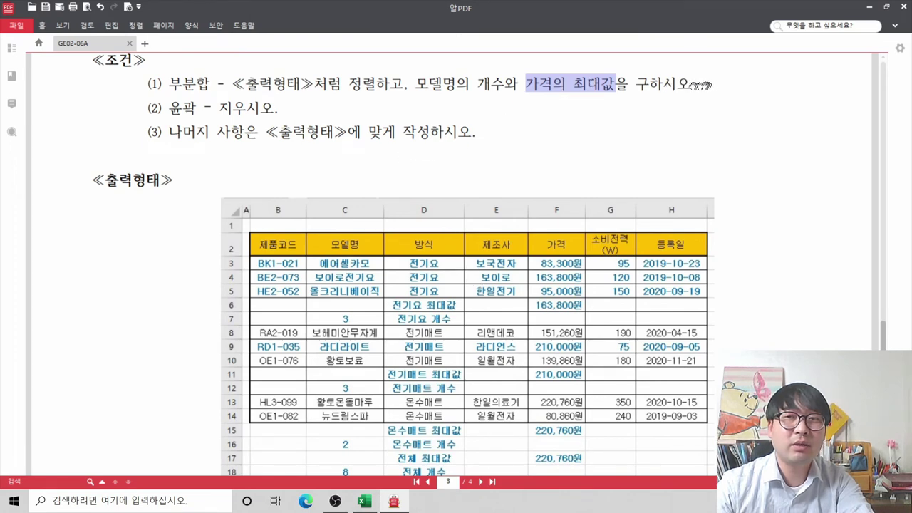
pyautogui.moveTo(171, 84); pyautogui.dragTo(701, 69)
pyautogui.rightClick(704, 74)
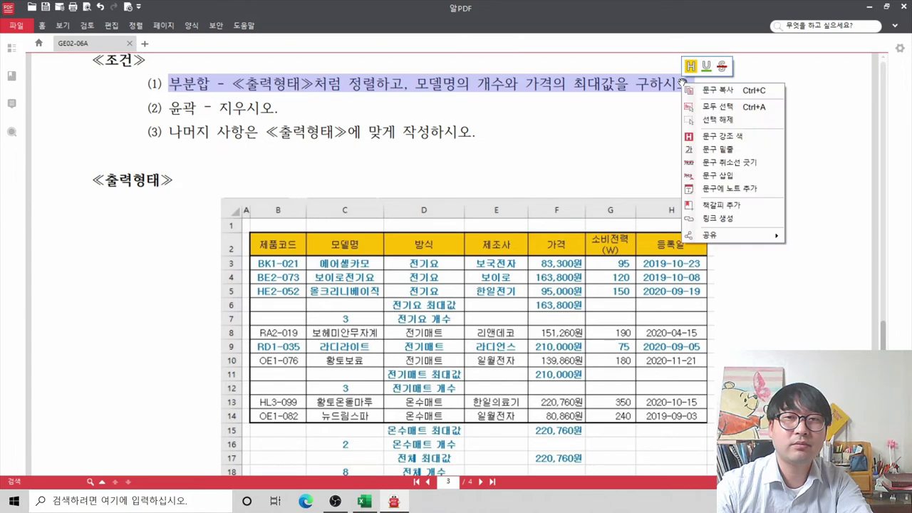
pyautogui.click(714, 158)
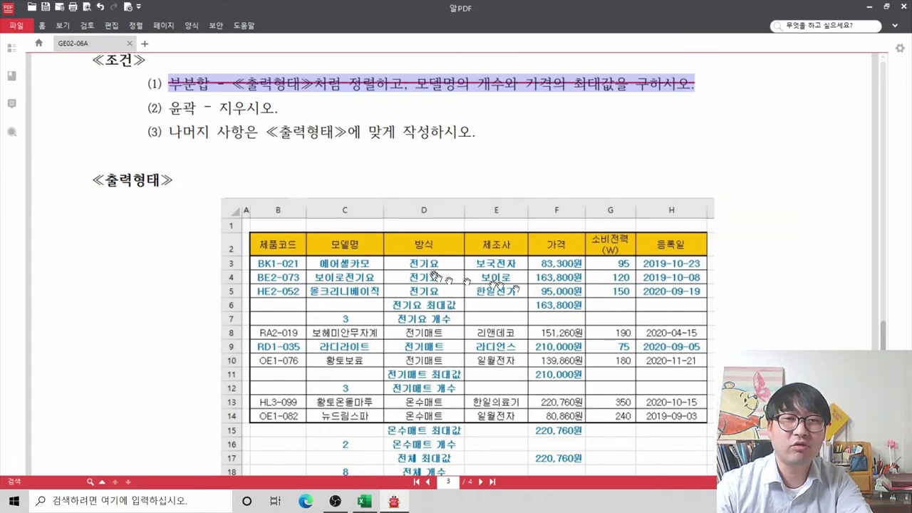
# Return to the 제3작업 sheet and remove the subtotal outline with 개요 지우기
pyautogui.hotkey('alt', 'Tab')
pyautogui.click(21, 184)
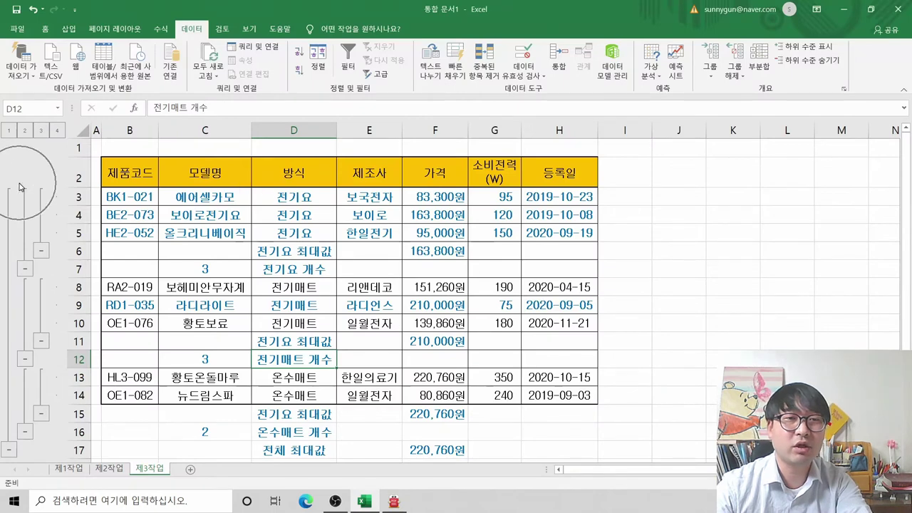
pyautogui.click(35, 178)
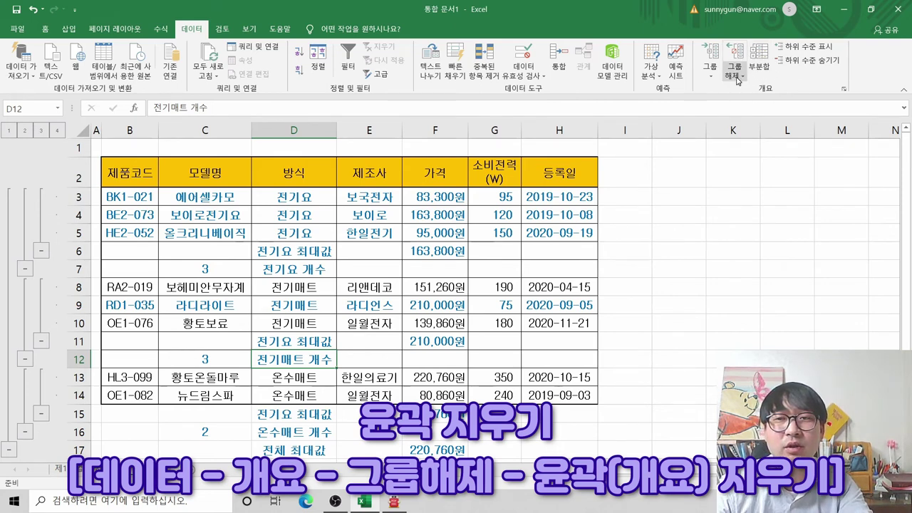
pyautogui.click(737, 80)
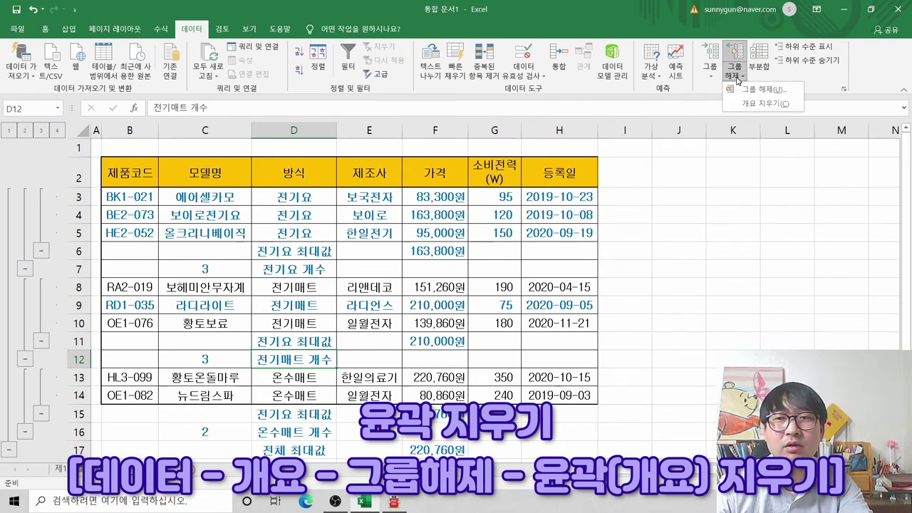
pyautogui.click(768, 109)
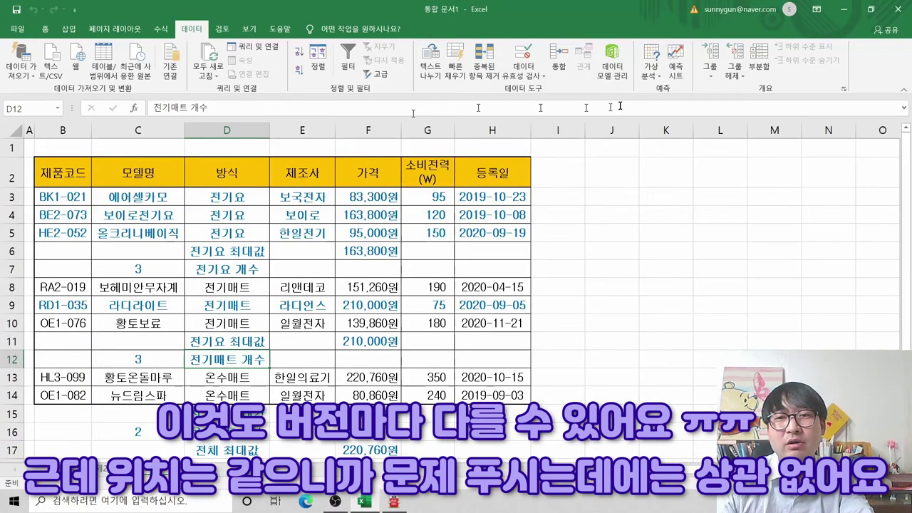
pyautogui.click(733, 71)
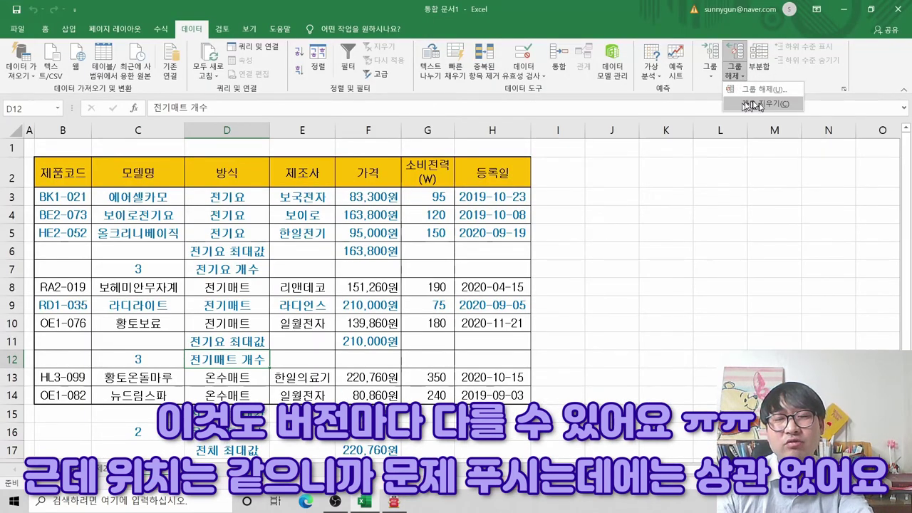
pyautogui.click(764, 104)
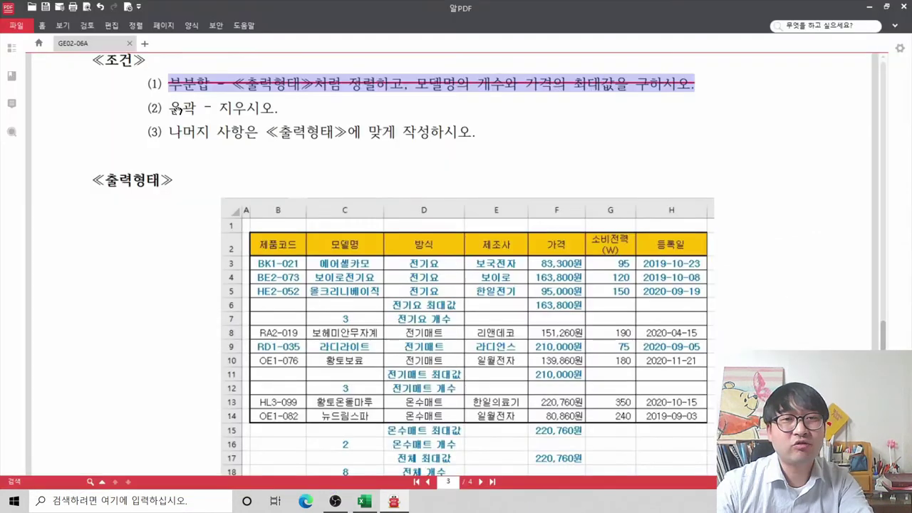
# Strike through condition (2), 윤곽 - 지우시오, in the PDF
pyautogui.moveTo(169, 108); pyautogui.dragTo(269, 113)
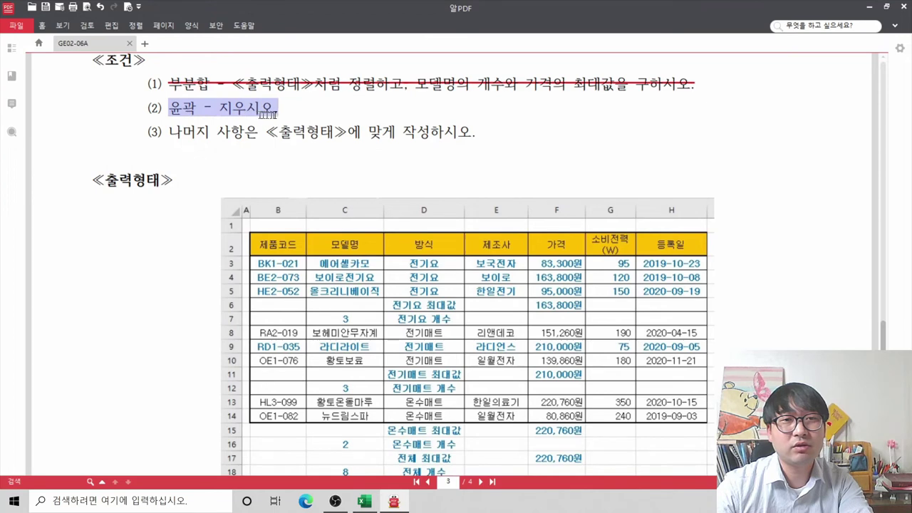
pyautogui.rightClick(266, 112)
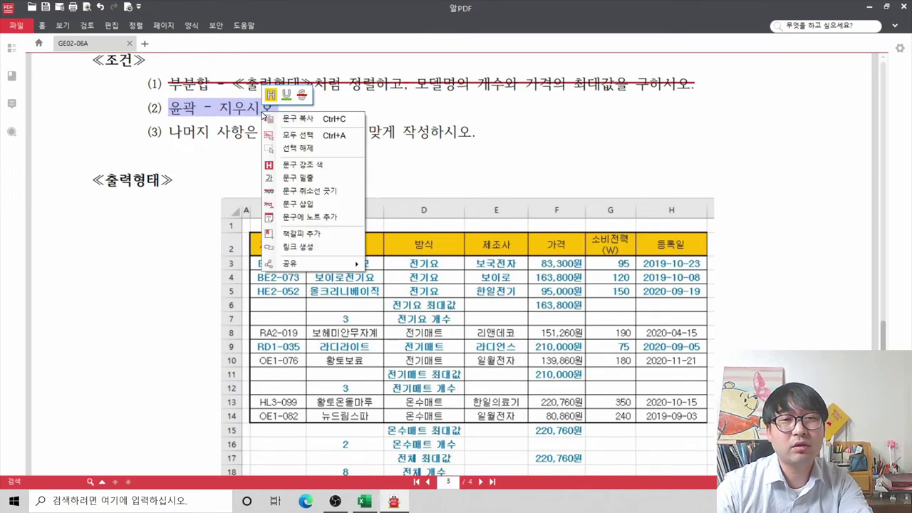
pyautogui.click(296, 191)
pyautogui.click(206, 131)
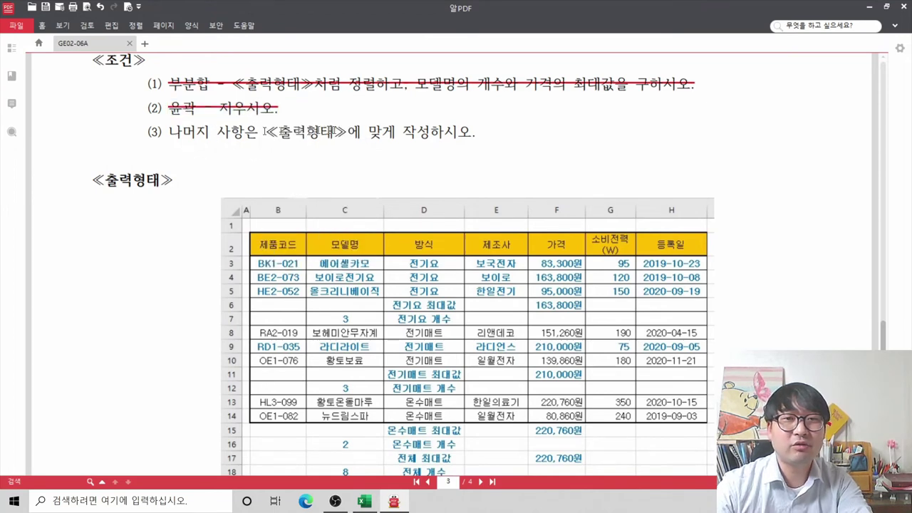
# Compare the whole 제3작업 table, including subtotal rows and borders, with the PDF's 출력형태
pyautogui.scroll(-3, 500, 174)
pyautogui.hotkey('alt', 'Tab')
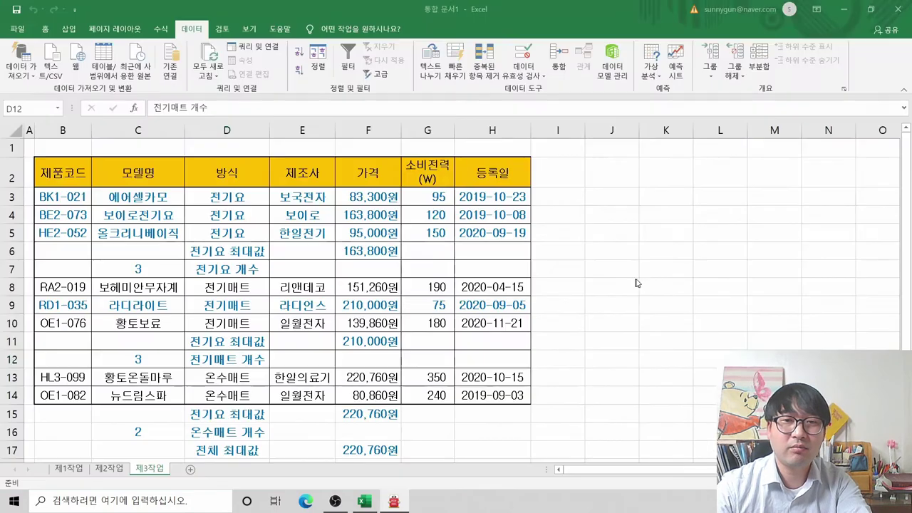
pyautogui.keyDown('ctrl'); pyautogui.scroll(-3, 403, 296); pyautogui.keyUp('ctrl')
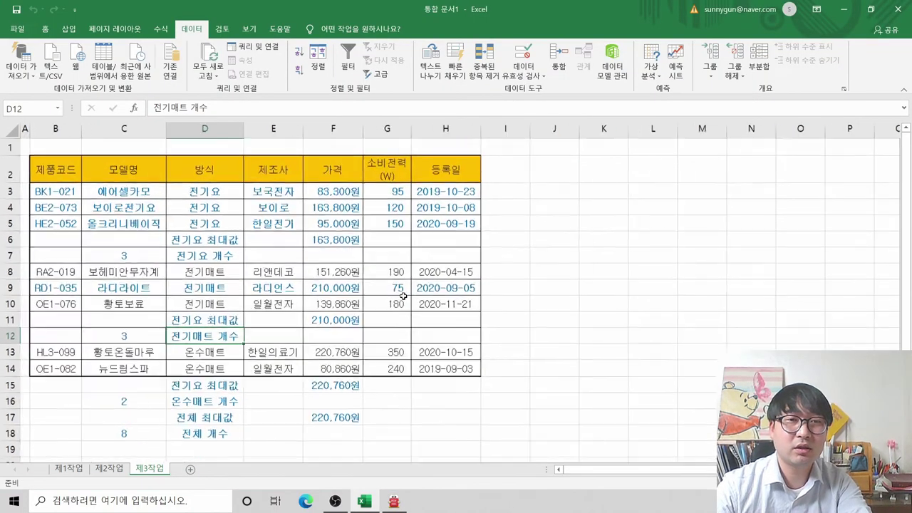
pyautogui.hotkey('alt', 'Tab')
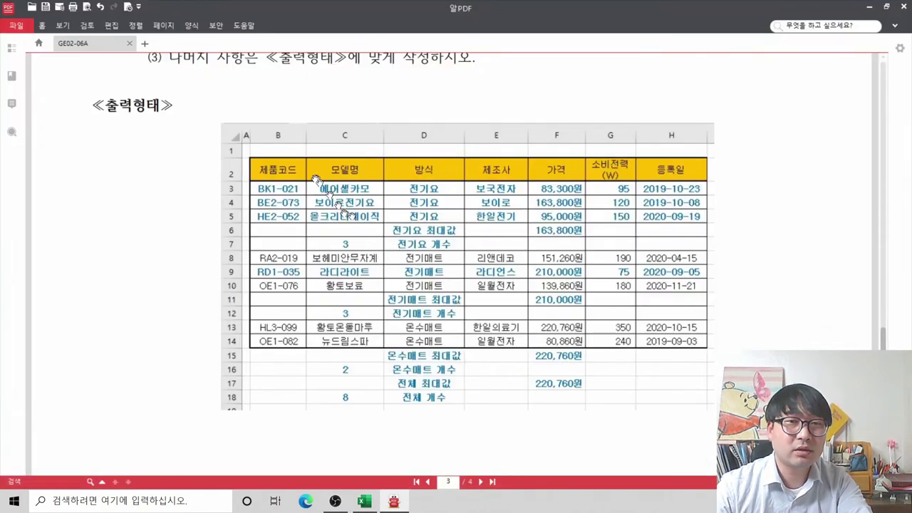
pyautogui.hotkey('alt', 'Tab')
pyautogui.hotkey('alt', 'Tab')
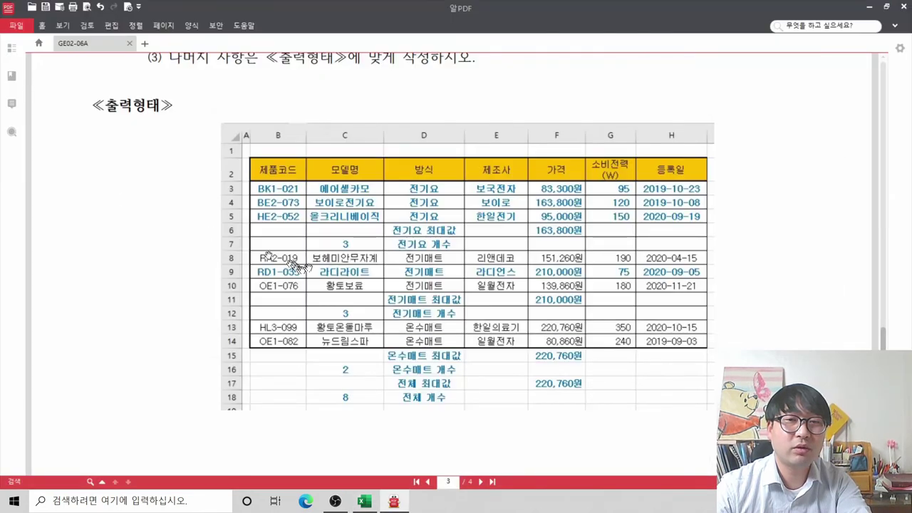
pyautogui.hotkey('alt', 'Tab')
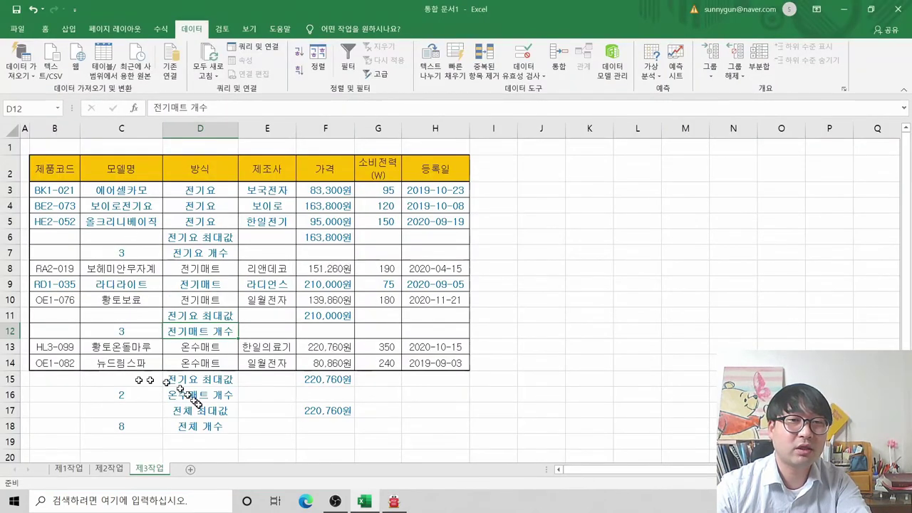
pyautogui.hotkey('alt', 'Tab')
pyautogui.hotkey('alt', 'Tab')
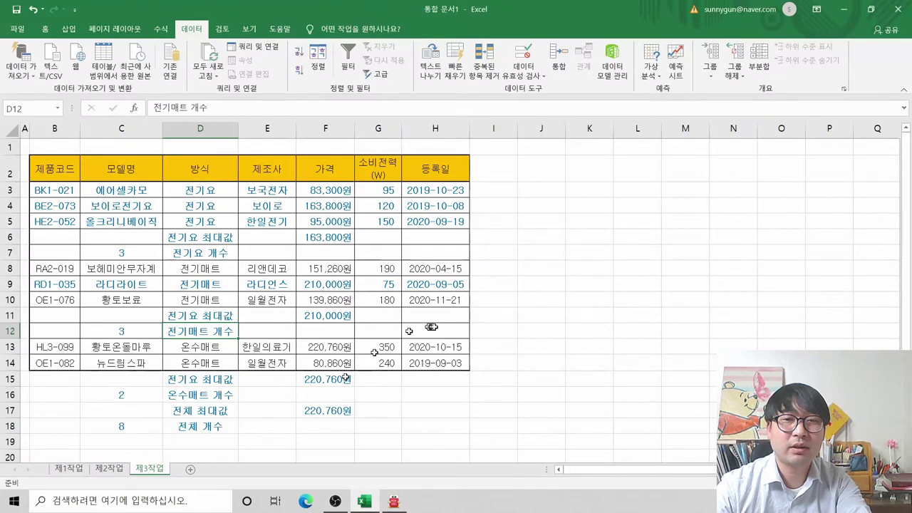
pyautogui.hotkey('alt', 'Tab')
pyautogui.hotkey('alt', 'Tab')
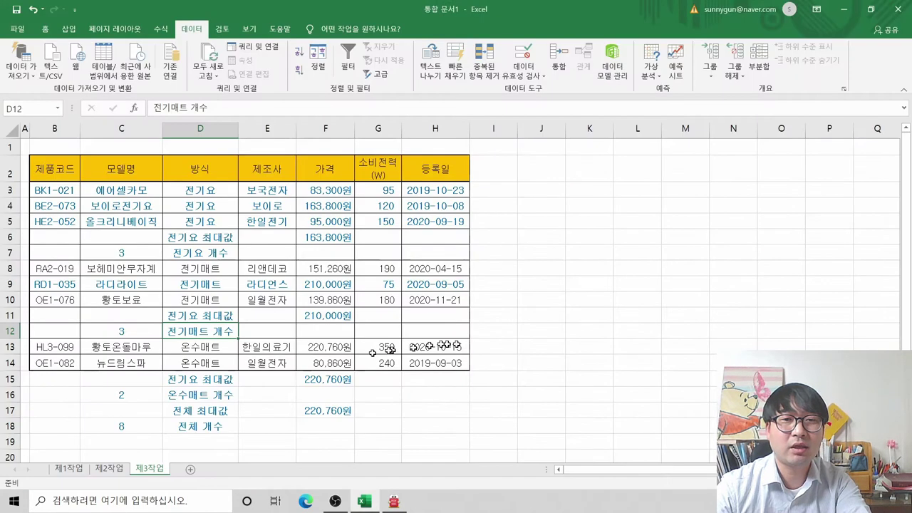
pyautogui.hotkey('alt', 'Tab')
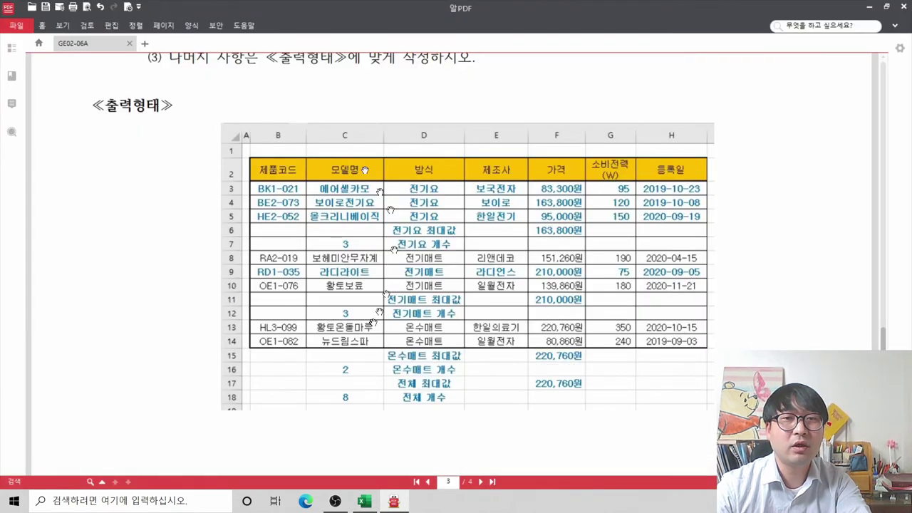
pyautogui.hotkey('alt', 'Tab')
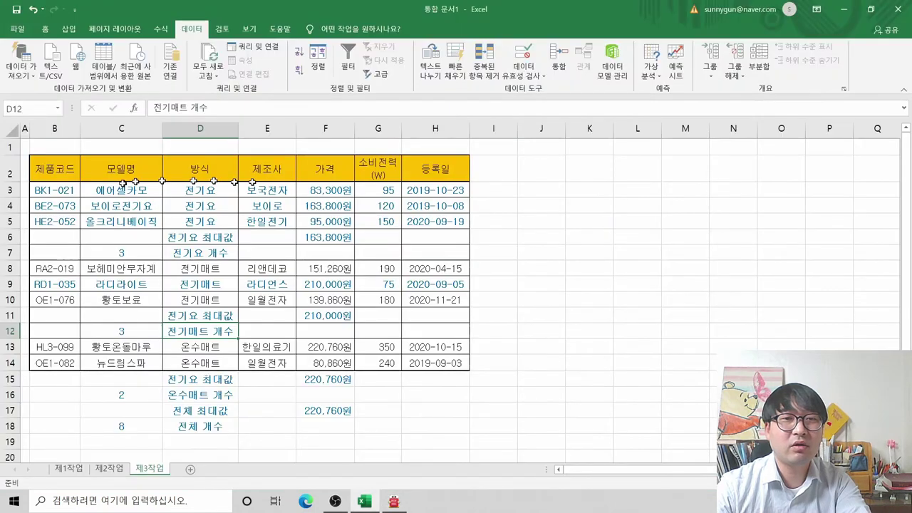
# Auto-fit the widths of all columns on the 제3작업 sheet to their contents
pyautogui.moveTo(238, 128); pyautogui.dragTo(218, 128)
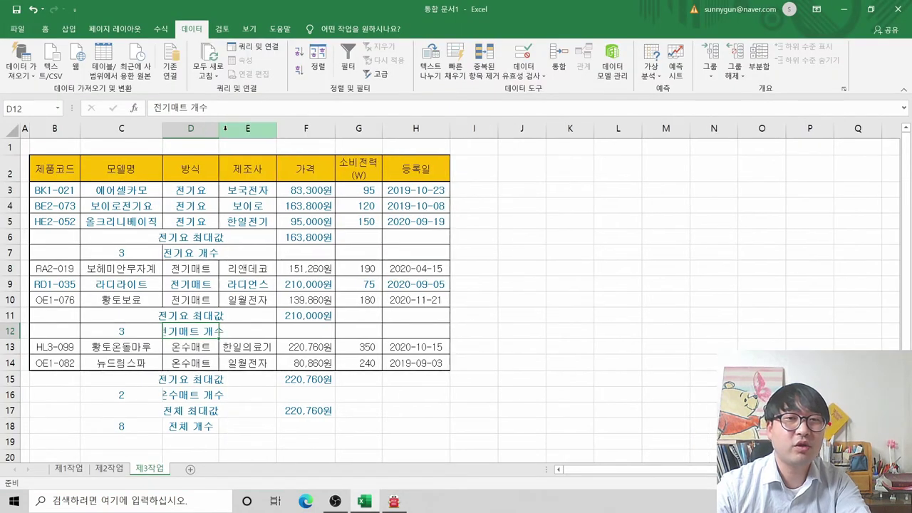
pyautogui.click(13, 129)
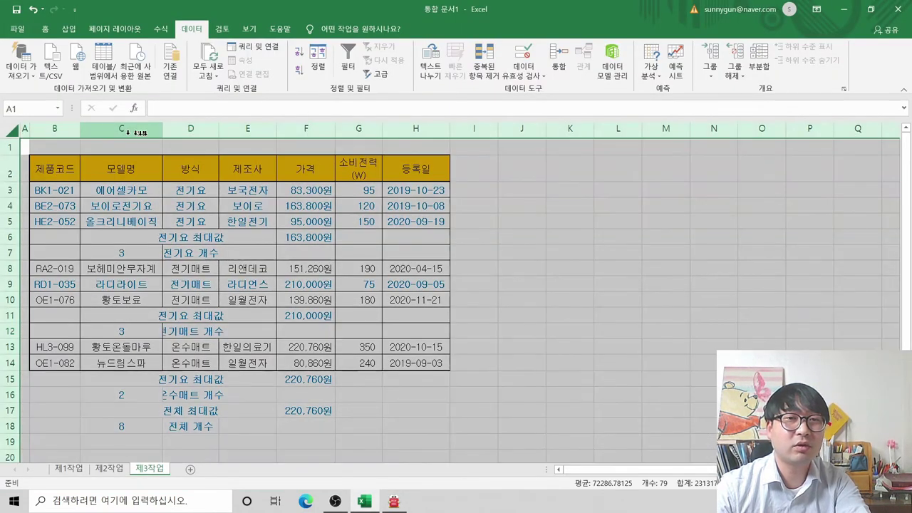
pyautogui.doubleClick(163, 131)
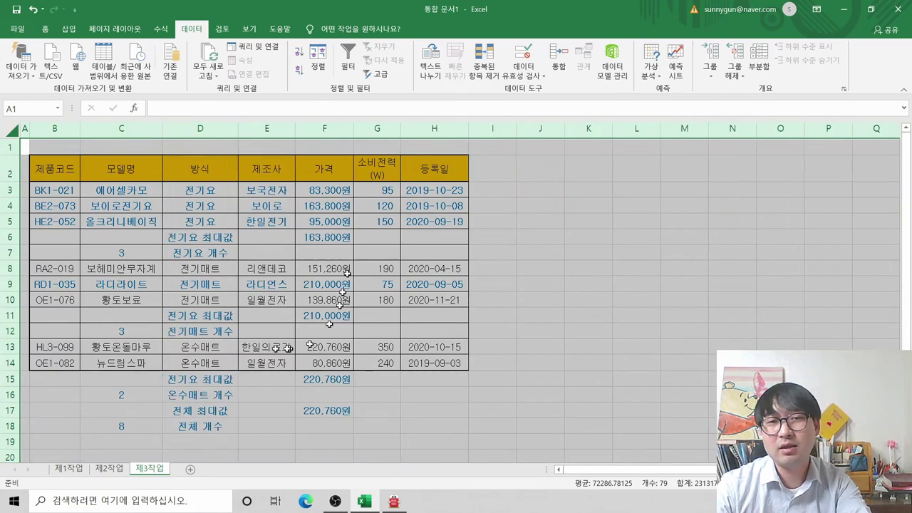
# Compare the finished 제3작업 table with the 출력형태 in the PDF, leaving cell A1 selected
pyautogui.click(393, 501)
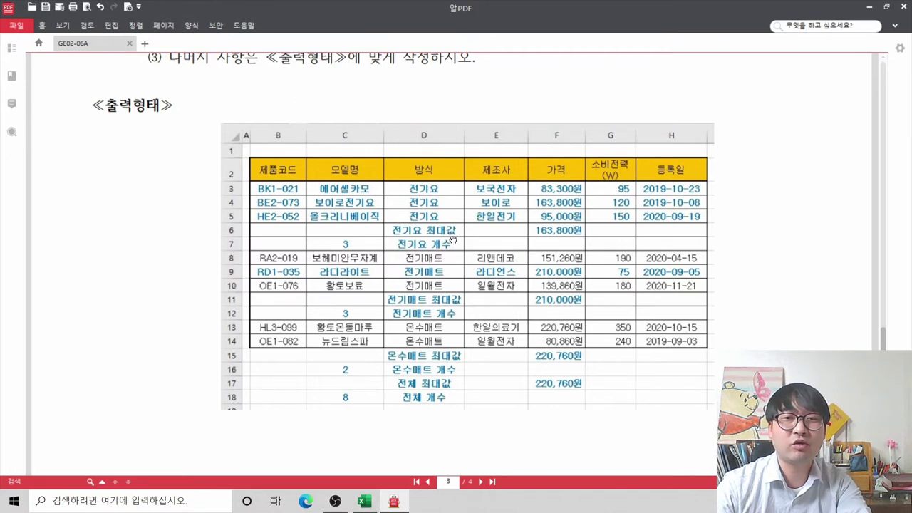
pyautogui.hotkey('alt', 'Tab')
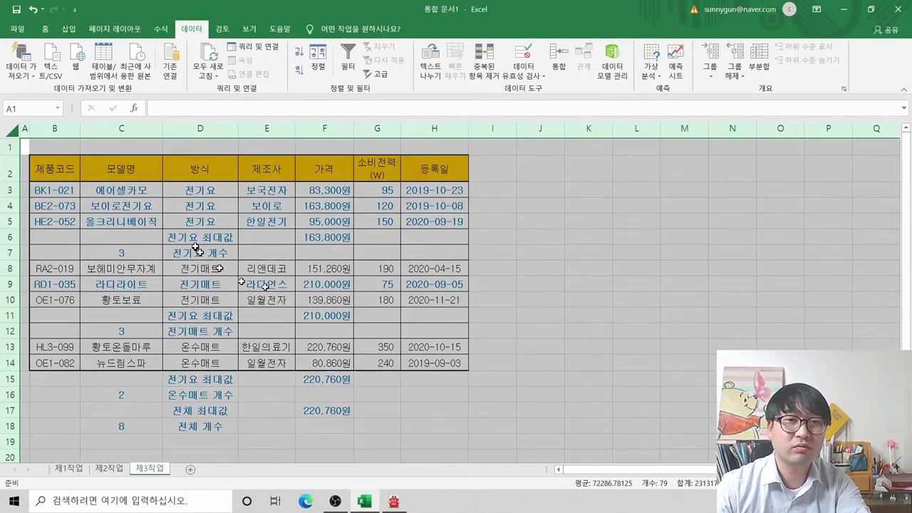
pyautogui.scroll(-2, 200, 249)
pyautogui.hotkey('ctrl', 'Home')
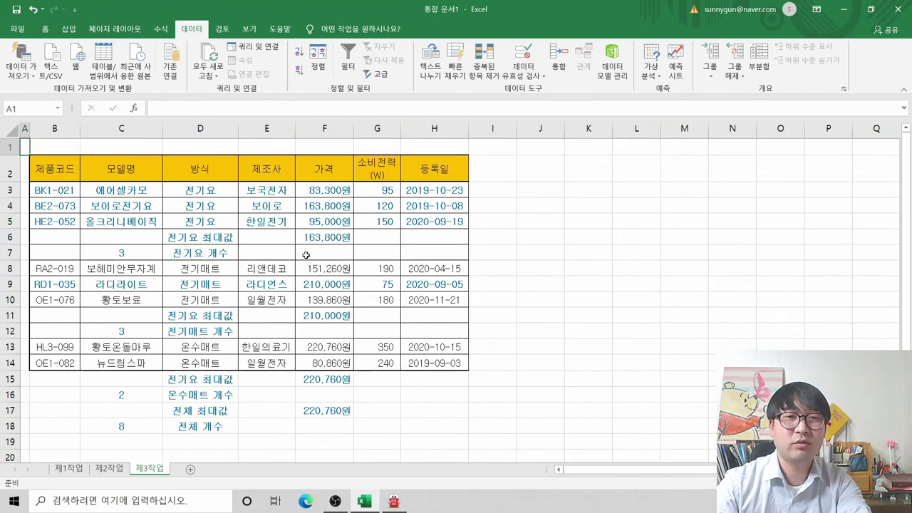
pyautogui.hotkey('alt', 'Tab')
pyautogui.scroll(2, 456, 285)
pyautogui.hotkey('alt', 'Tab')
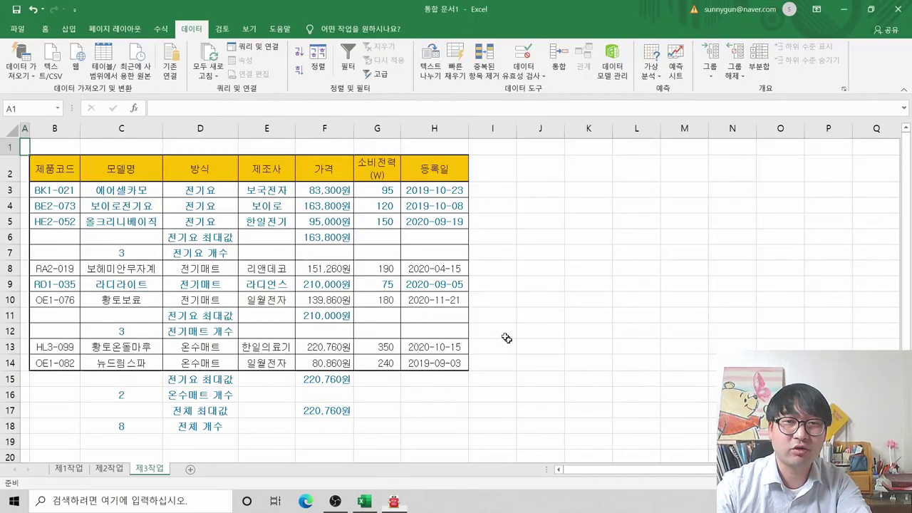
pyautogui.hotkey('alt', 'Tab')
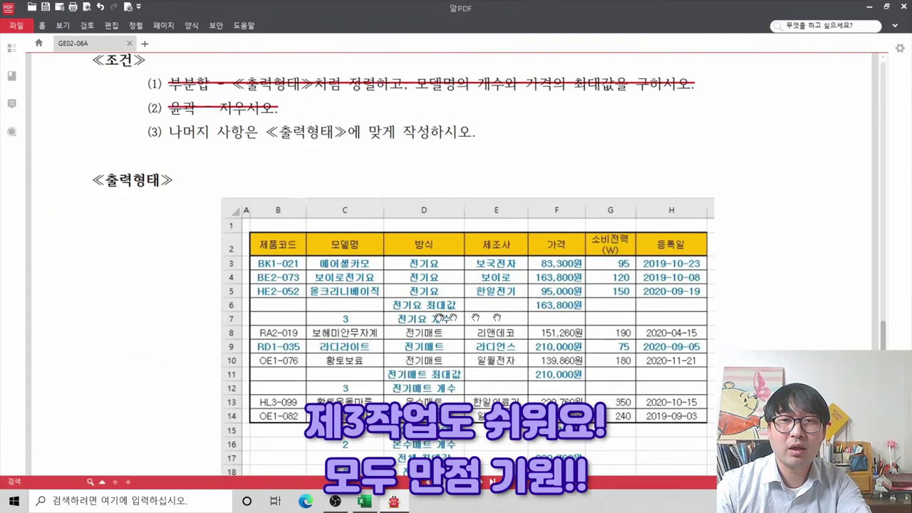
pyautogui.hotkey('alt', 'Tab')
pyautogui.hotkey('alt', 'Tab')
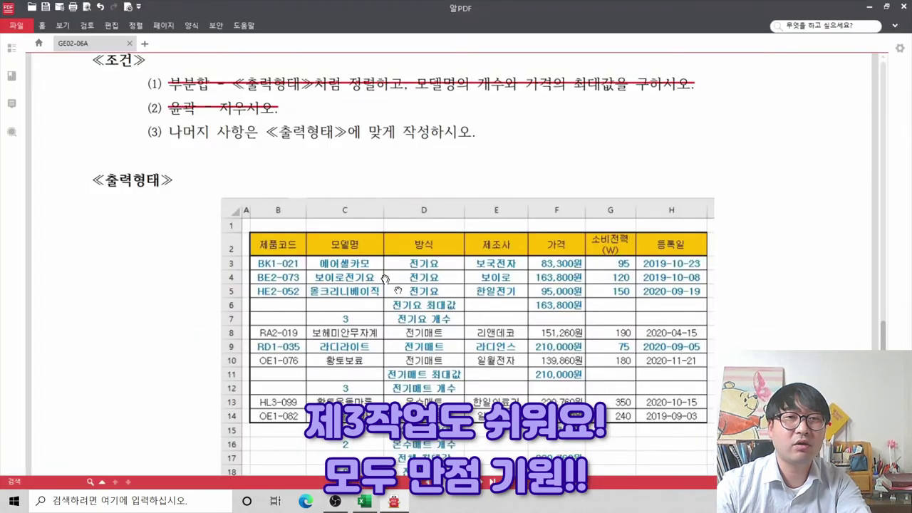
# Strike through condition (3) of 제3작업, about matching the 출력형태, in the PDF
pyautogui.scroll(3, 385, 279)
pyautogui.moveTo(167, 354); pyautogui.dragTo(472, 356)
pyautogui.rightClick(428, 345)
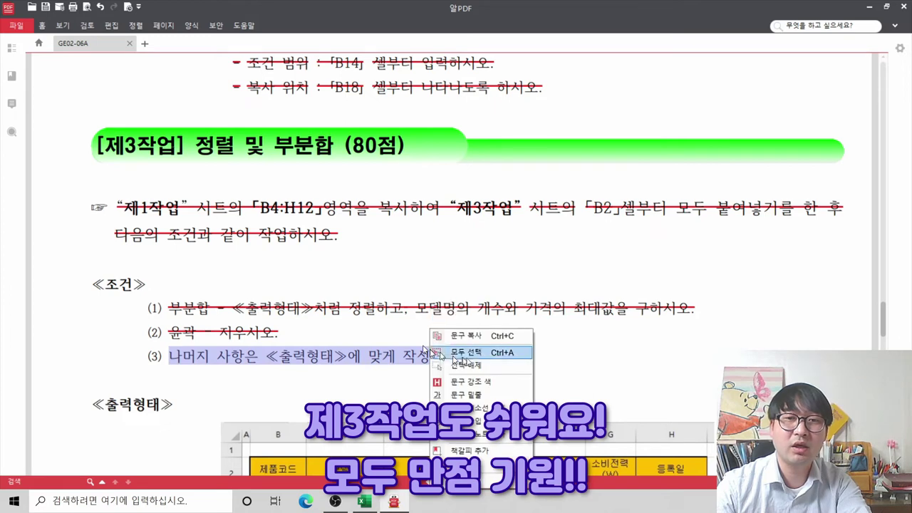
pyautogui.click(485, 408)
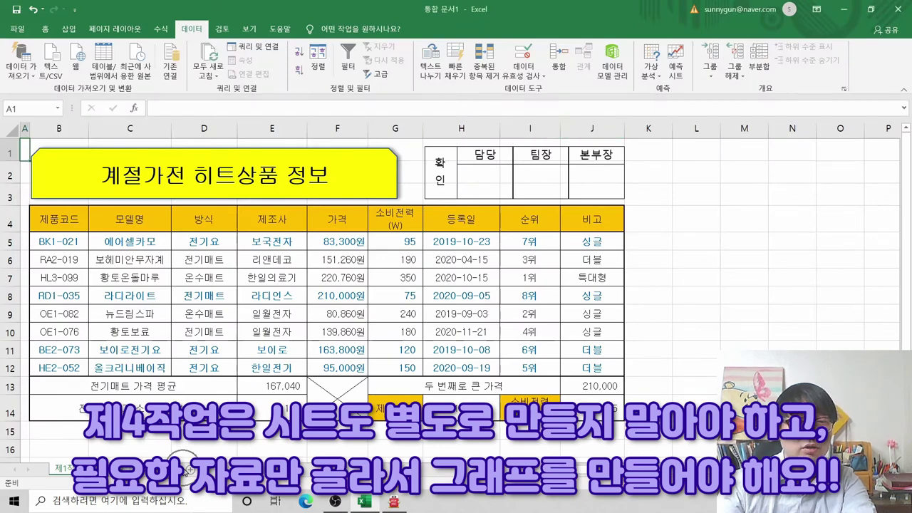
# Examine the 제4작업 chart's 출력형태 in the PDF and compare its categories and legend with the 제1작업 table
pyautogui.hotkey('alt', 'Tab')
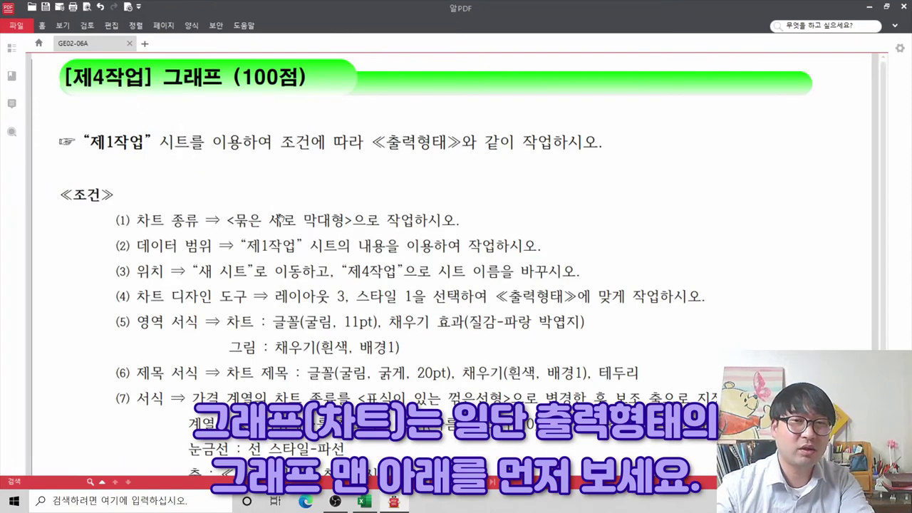
pyautogui.scroll(-10, 295, 212)
pyautogui.scroll(5, 295, 211)
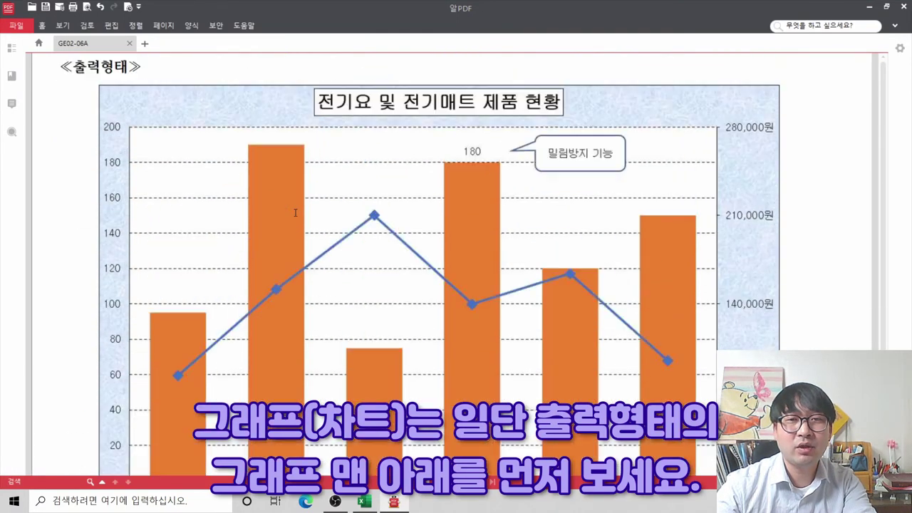
pyautogui.scroll(-3, 295, 212)
pyautogui.scroll(3, 295, 212)
pyautogui.scroll(-5, 295, 211)
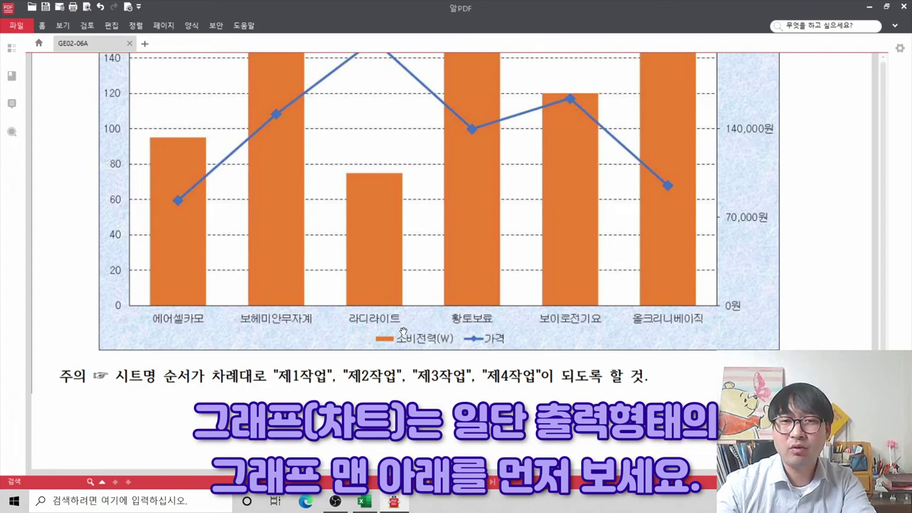
pyautogui.hotkey('alt', 'Tab')
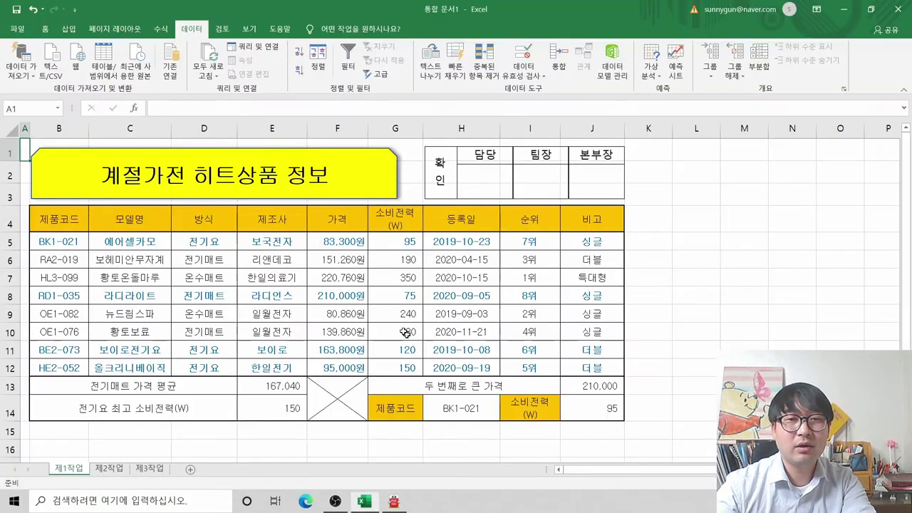
pyautogui.moveTo(57, 225); pyautogui.dragTo(435, 363)
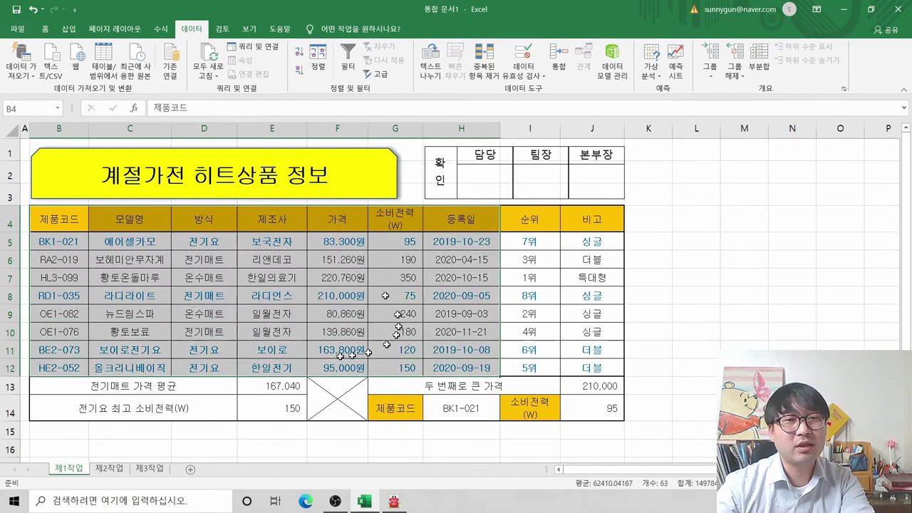
pyautogui.click(250, 345)
pyautogui.hotkey('alt', 'Tab')
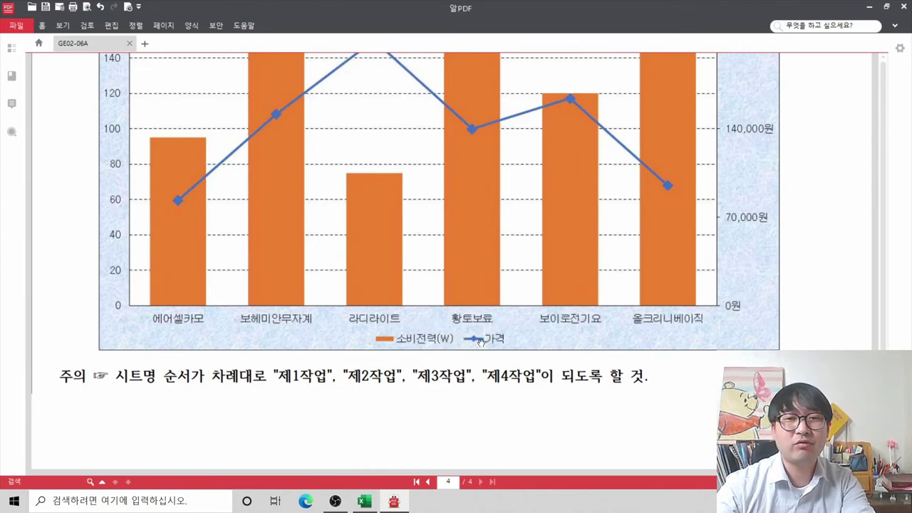
# Highlight the 소비전력(W) and 가격 header cells of the 제1작업 table in yellow, following the chart legend in the PDF
pyautogui.hotkey('alt', 'Tab')
pyautogui.click(403, 229)
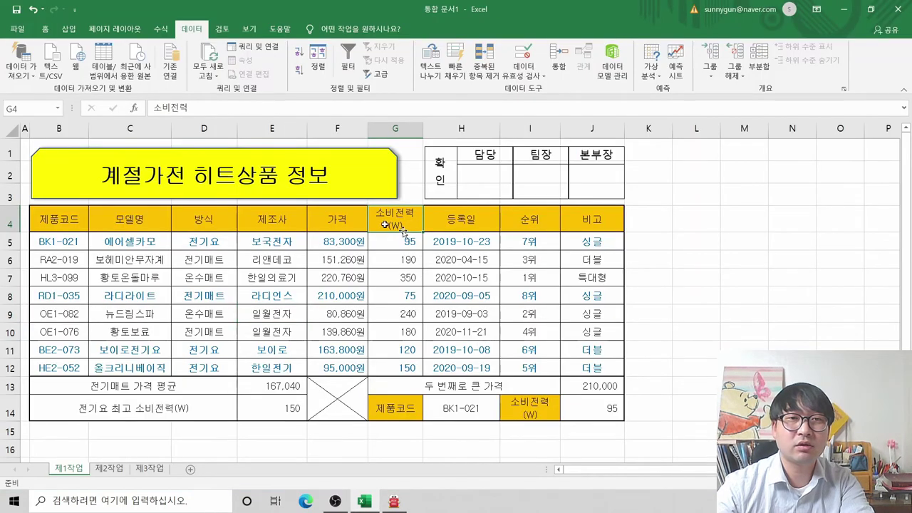
pyautogui.click(44, 29)
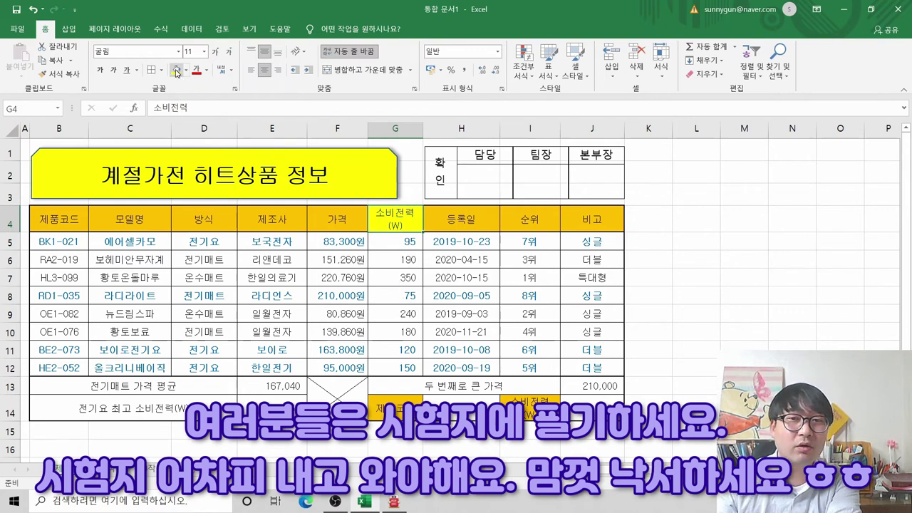
pyautogui.press('Right')
pyautogui.hotkey('alt', 'Tab')
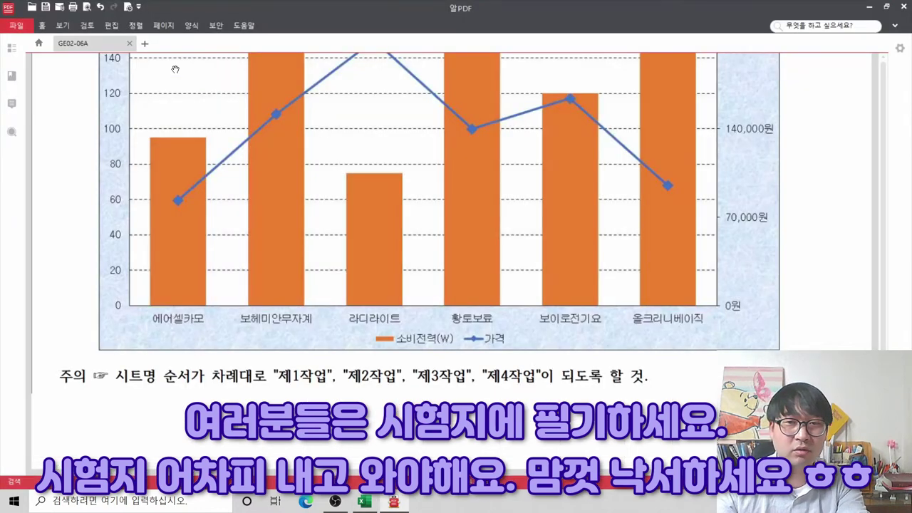
pyautogui.hotkey('alt', 'Tab')
pyautogui.press('Left')
pyautogui.press('Left')
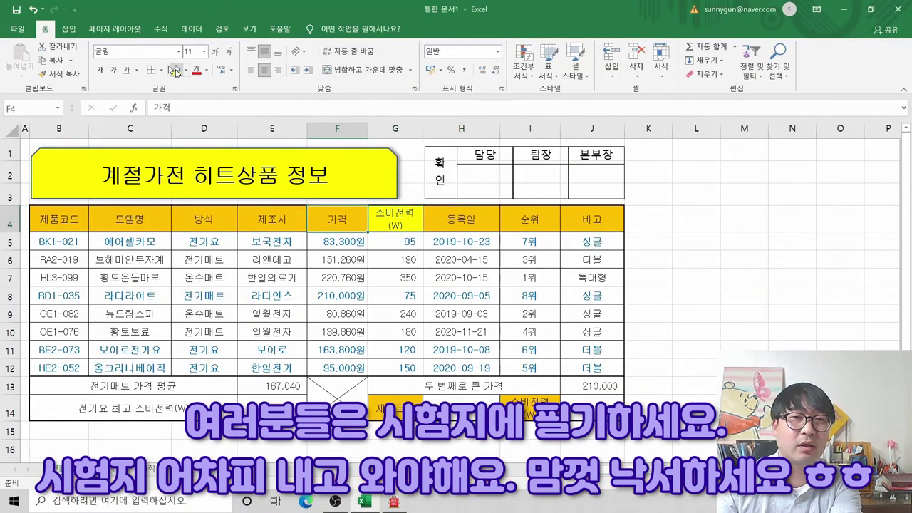
# Check the chart's category labels in the PDF and fill 에어셀카모, 보헤미안무자계 and 라디라이트 in the 모델명 column yellow
pyautogui.hotkey('alt', 'Tab')
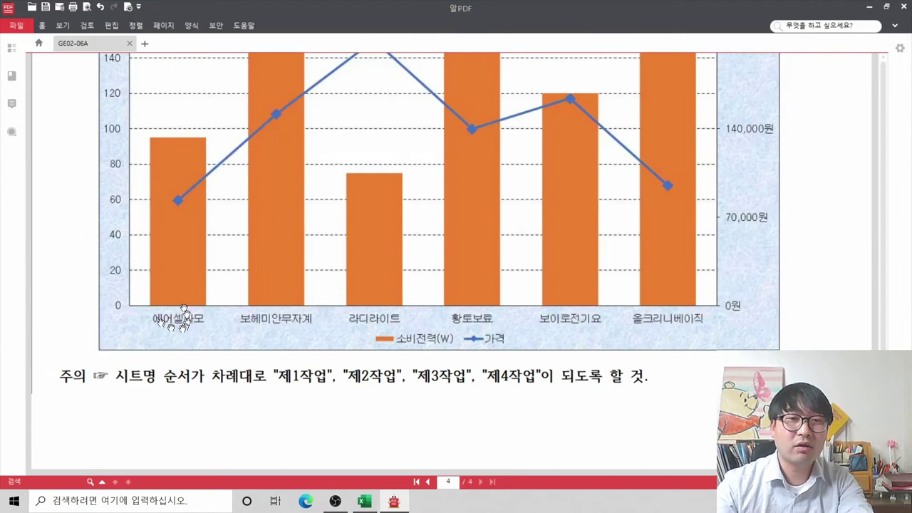
pyautogui.hotkey('alt', 'Tab')
pyautogui.click(117, 241)
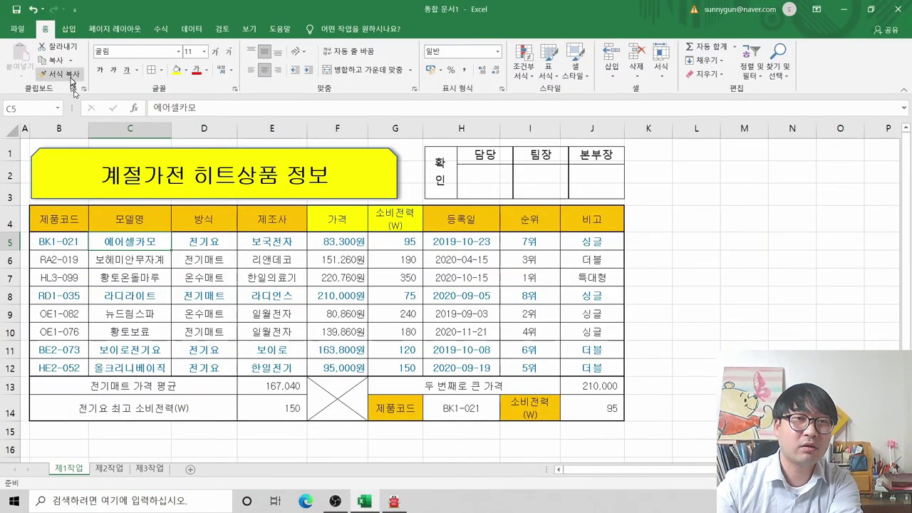
pyautogui.click(175, 72)
pyautogui.press('Down')
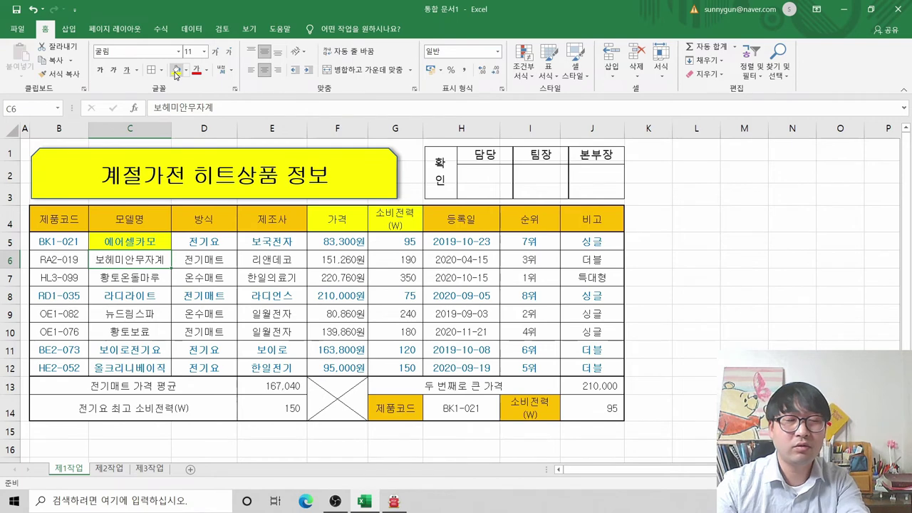
pyautogui.hotkey('alt', 'Tab')
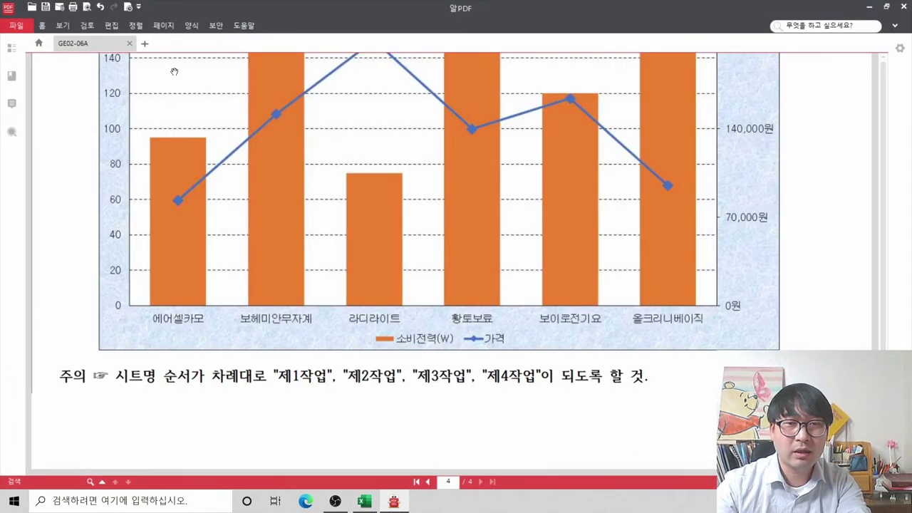
pyautogui.hotkey('alt', 'Tab')
pyautogui.click(174, 71)
pyautogui.press('Down')
pyautogui.press('Down')
pyautogui.click(175, 71)
# Fill the remaining charted models 황토보료, 보이로전기요 and 올크리니베이직 in the 모델명 column yellow
pyautogui.hotkey('alt', 'Tab')
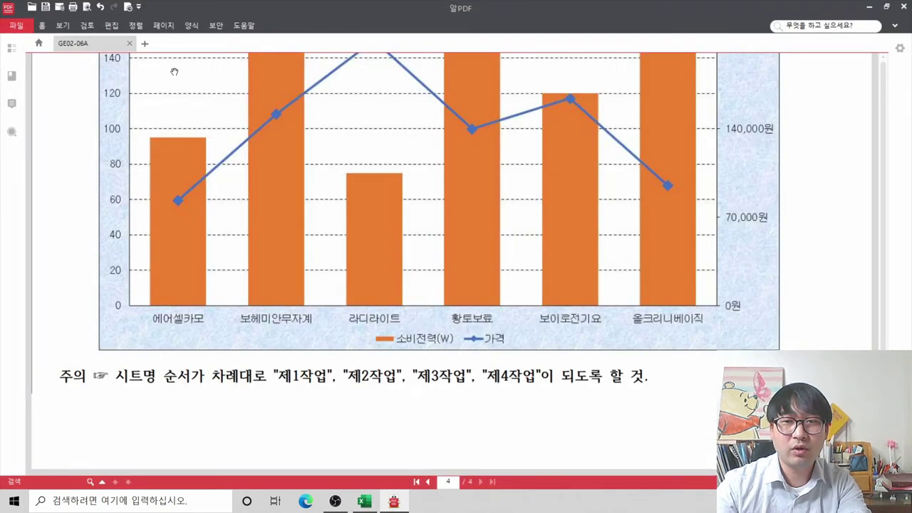
pyautogui.hotkey('alt', 'Tab')
pyautogui.press('Down')
pyautogui.press('Down')
pyautogui.click(175, 71)
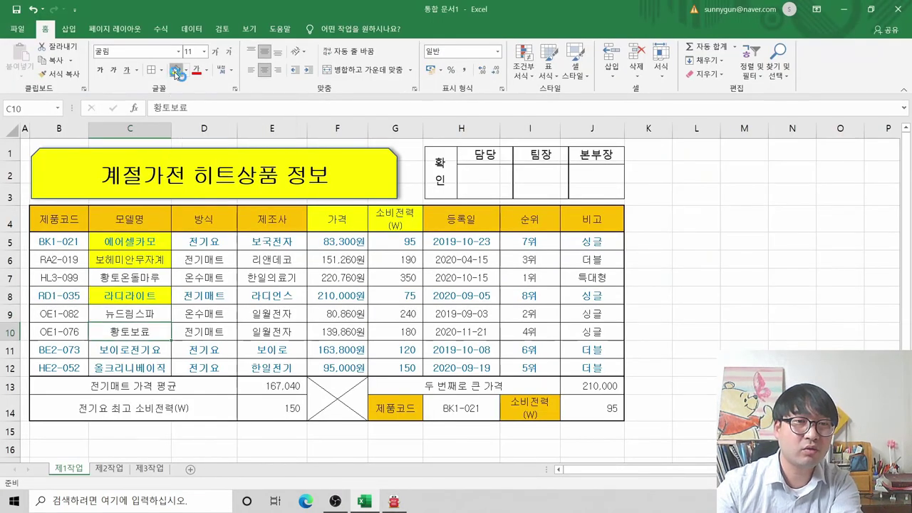
pyautogui.press('Down')
pyautogui.click(175, 71)
pyautogui.press('Down')
pyautogui.click(176, 72)
pyautogui.press('Up')
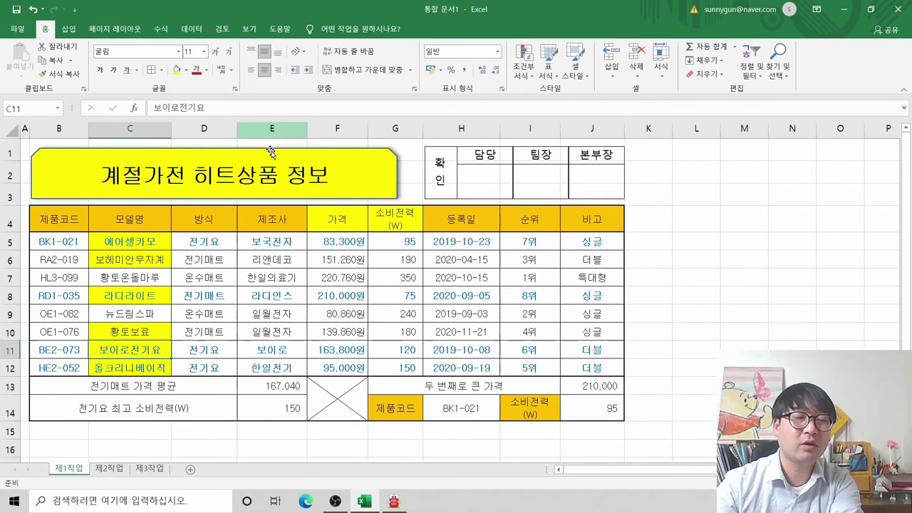
# Fill the 모델명 header and the 가격 and 소비전력 values in rows 5, 6 and 8 yellow
pyautogui.click(132, 218)
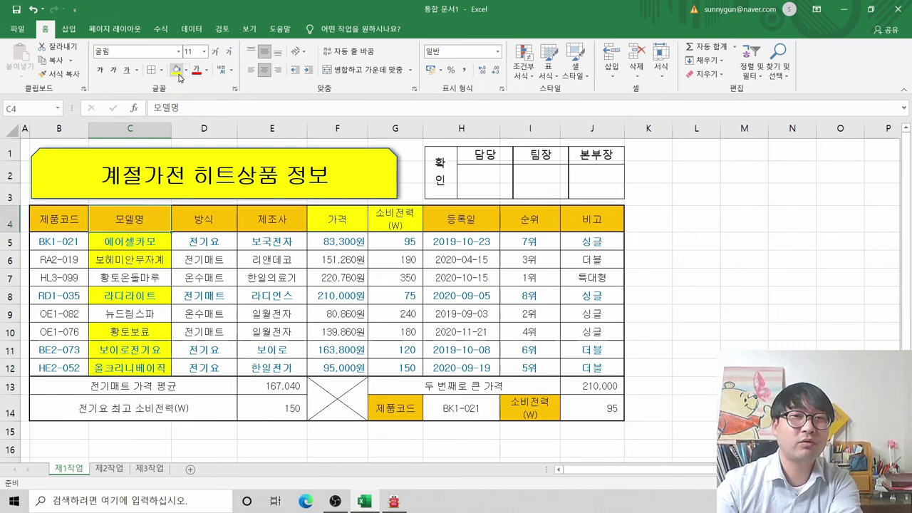
pyautogui.moveTo(324, 241); pyautogui.dragTo(399, 260)
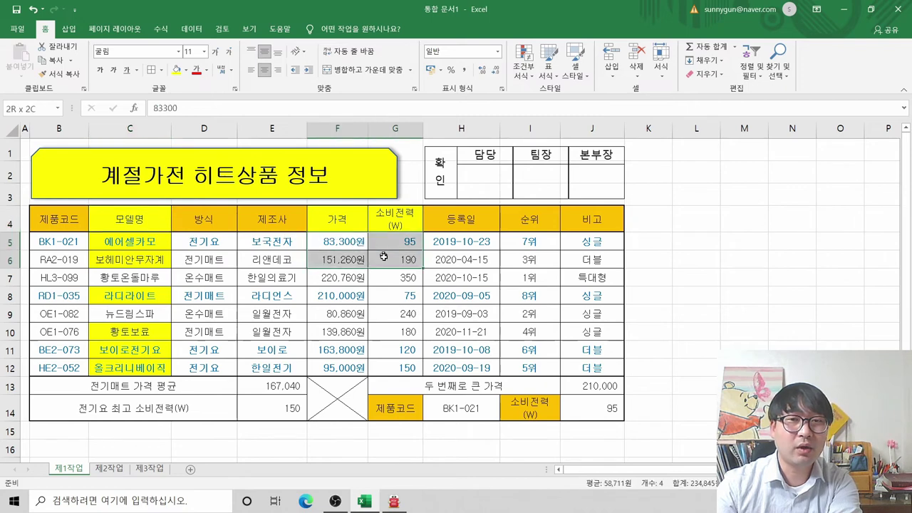
pyautogui.click(176, 71)
pyautogui.press('Down')
pyautogui.press('Down')
pyautogui.press('Down')
pyautogui.click(176, 71)
pyautogui.press('Right')
pyautogui.click(176, 71)
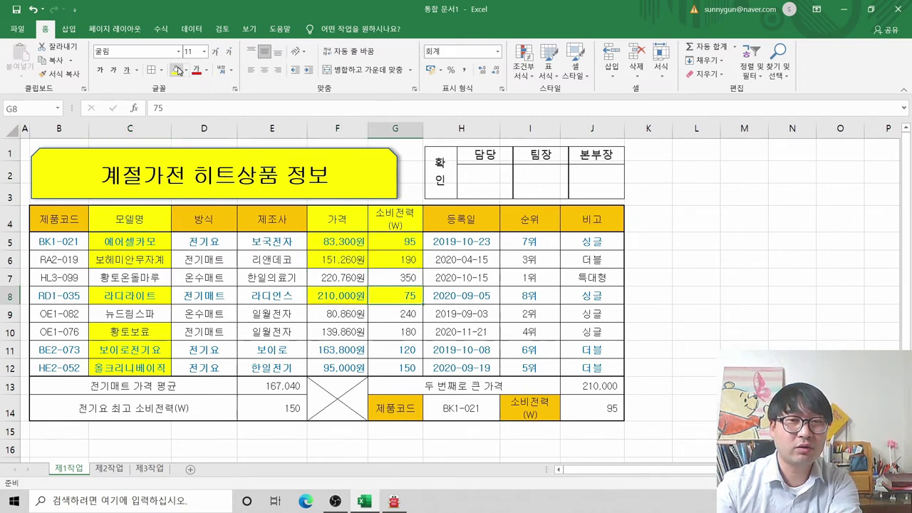
# Fill the 가격 and 소비전력 values in F10:G12 yellow and recheck the marked cells against the PDF chart
pyautogui.moveTo(338, 334); pyautogui.dragTo(375, 354)
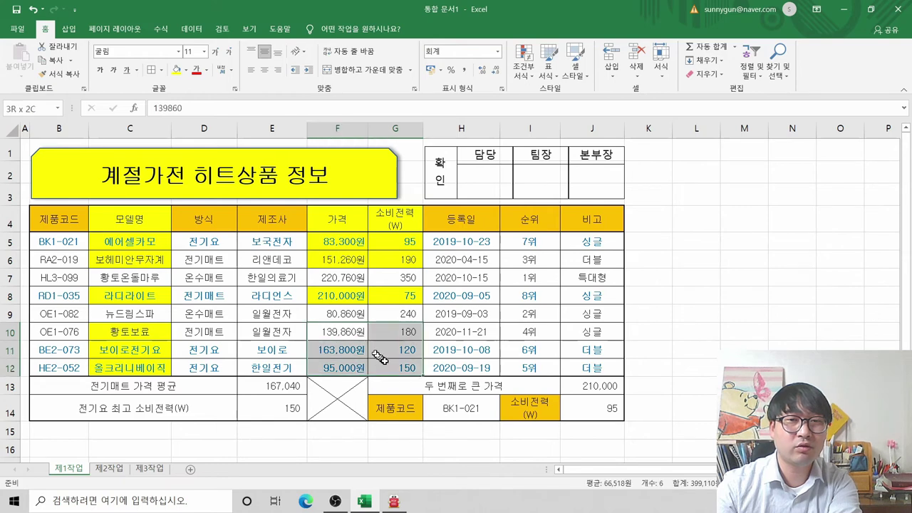
pyautogui.click(176, 72)
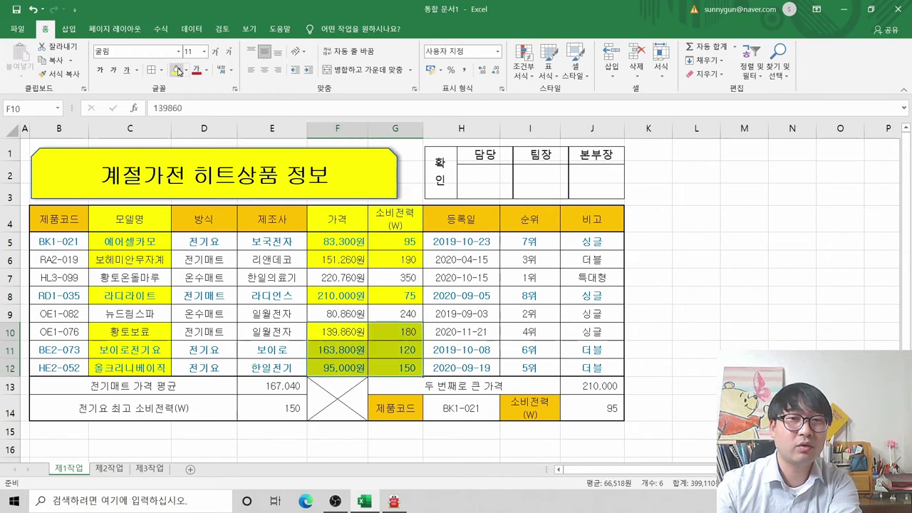
pyautogui.click(284, 279)
pyautogui.click(462, 282)
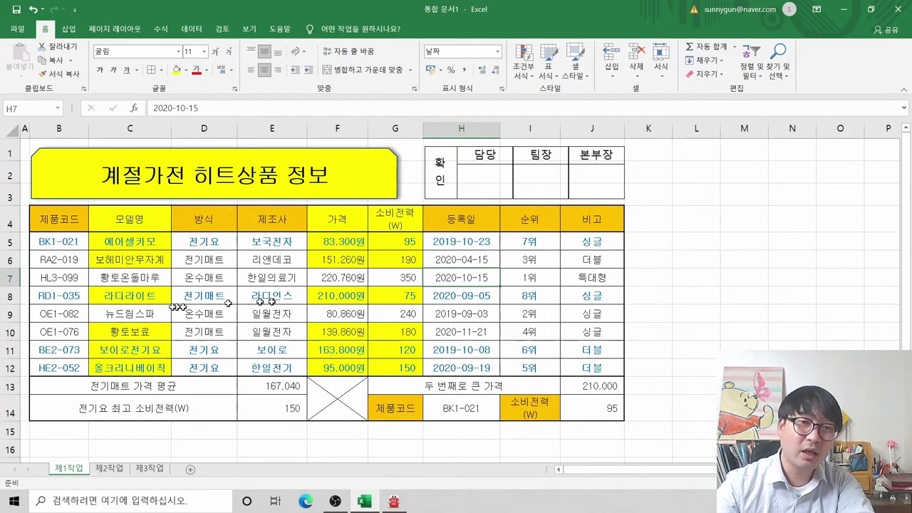
pyautogui.hotkey('alt', 'Tab')
pyautogui.hotkey('alt', 'Tab')
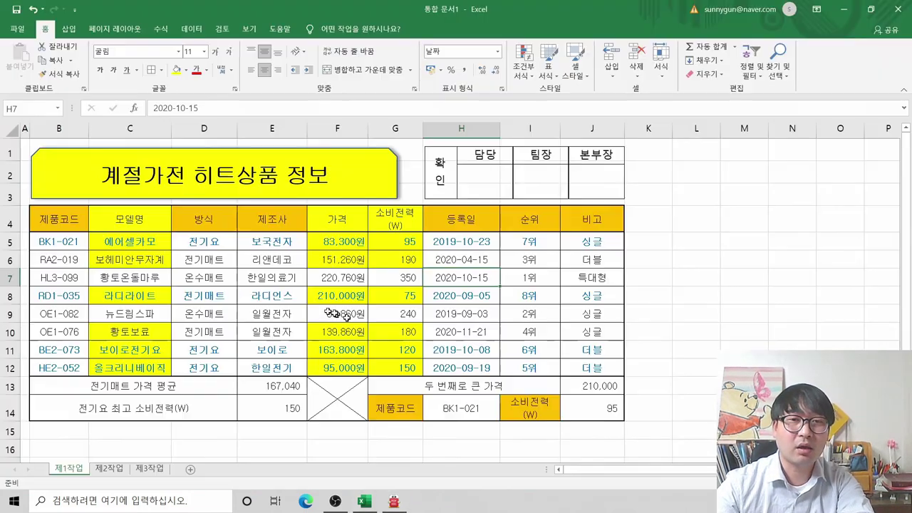
pyautogui.moveTo(125, 225); pyautogui.dragTo(385, 261)
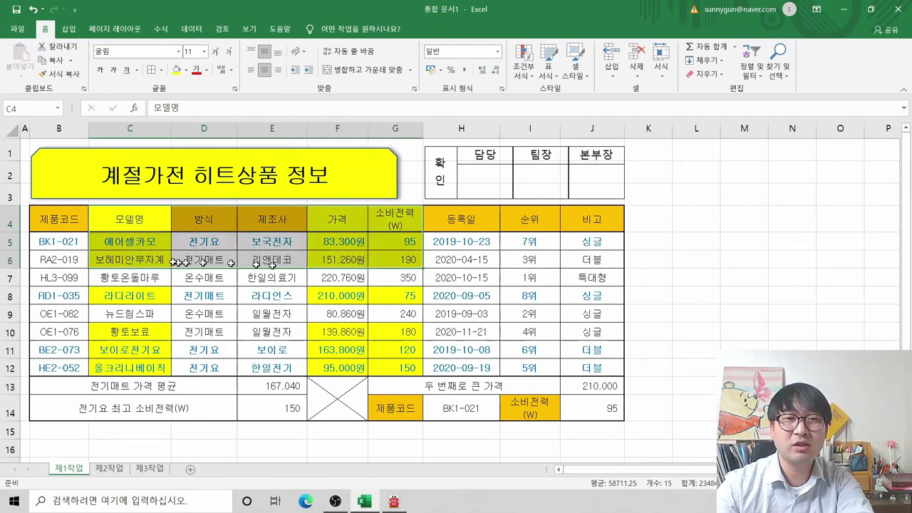
pyautogui.click(489, 242)
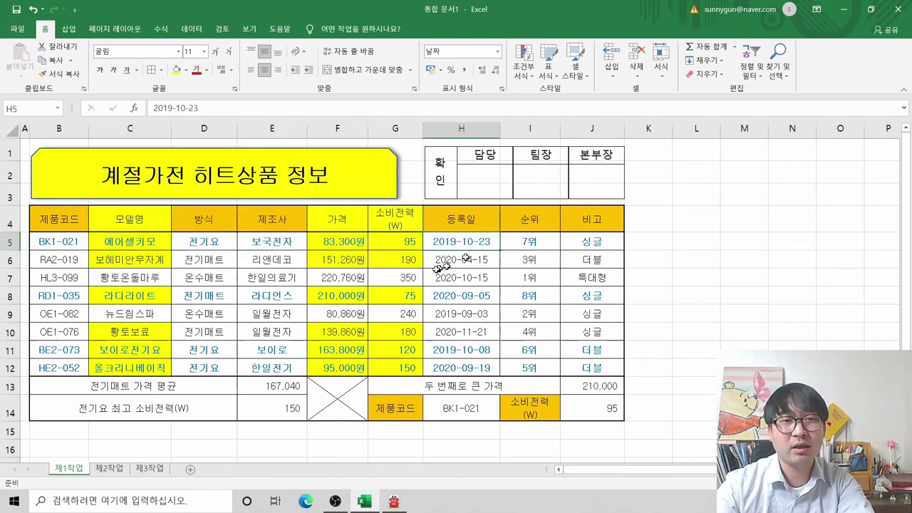
pyautogui.moveTo(146, 222); pyautogui.dragTo(143, 258)
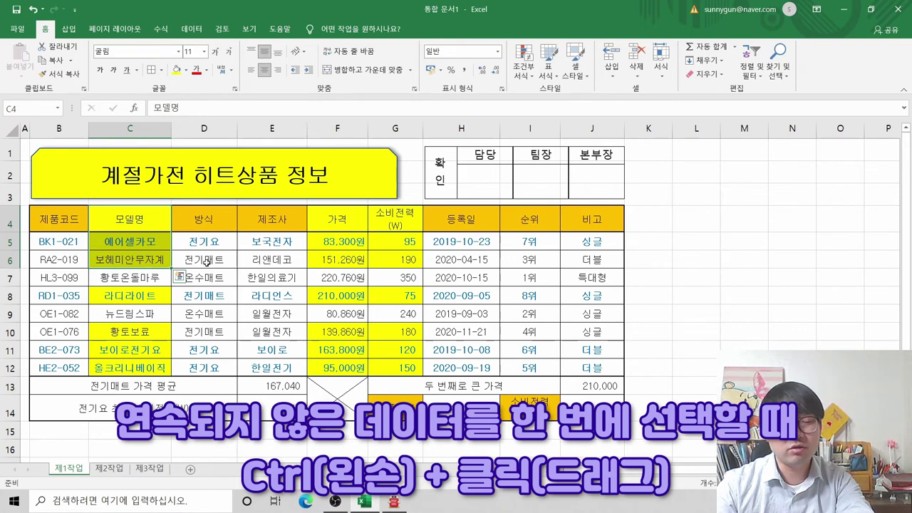
pyautogui.keyDown('ctrl'); pyautogui.click(140, 295); pyautogui.keyUp('ctrl')
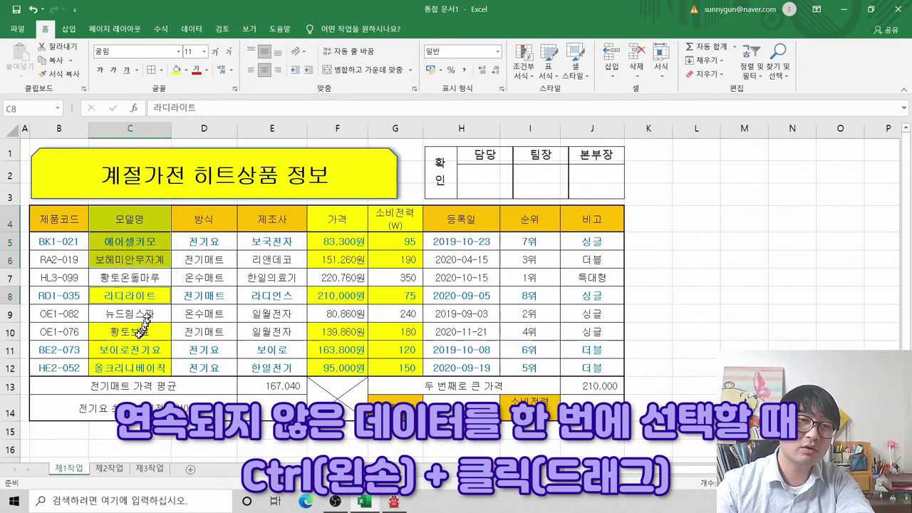
pyautogui.moveTo(139, 331); pyautogui.dragTo(135, 356)
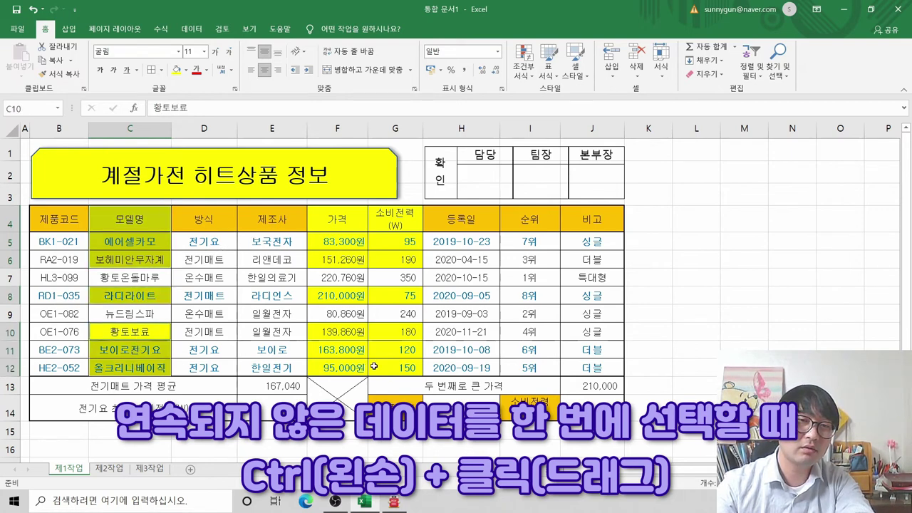
pyautogui.moveTo(271, 332); pyautogui.dragTo(277, 349)
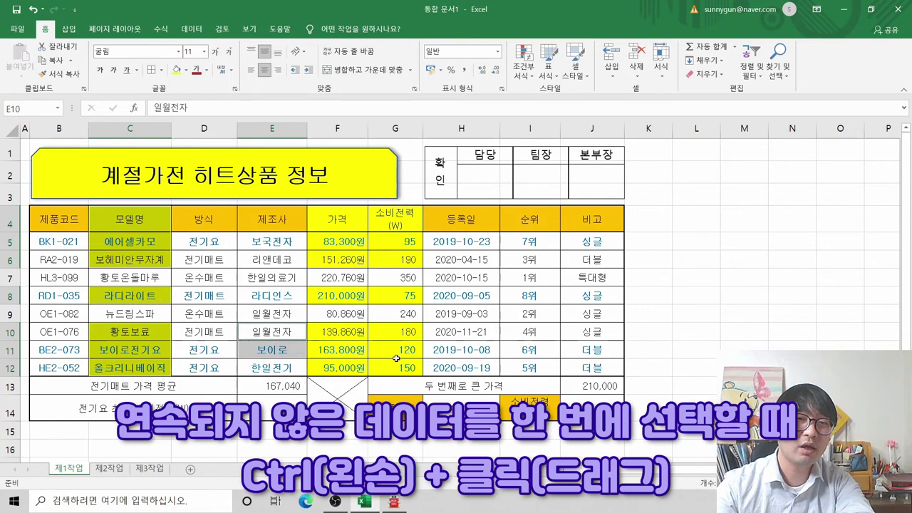
pyautogui.click(211, 256)
pyautogui.moveTo(127, 225); pyautogui.dragTo(129, 260)
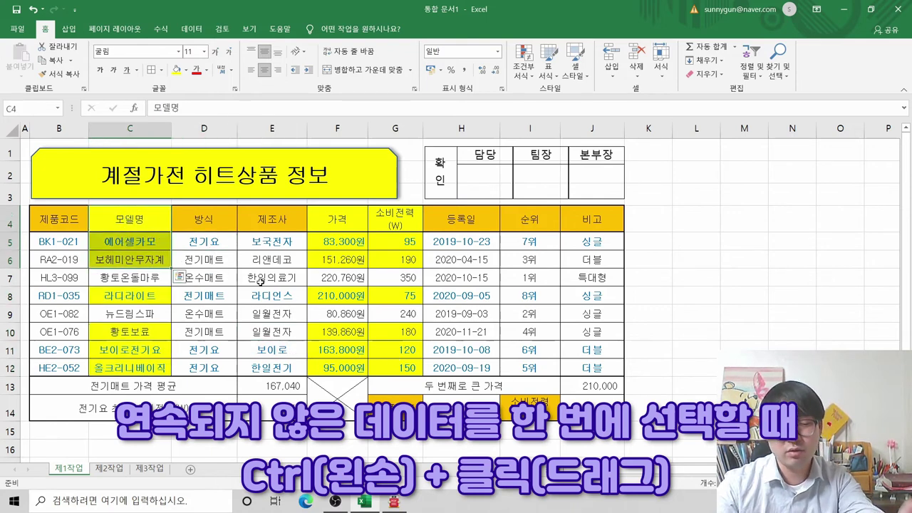
pyautogui.moveTo(244, 256); pyautogui.dragTo(271, 331)
pyautogui.moveTo(395, 295); pyautogui.dragTo(396, 331)
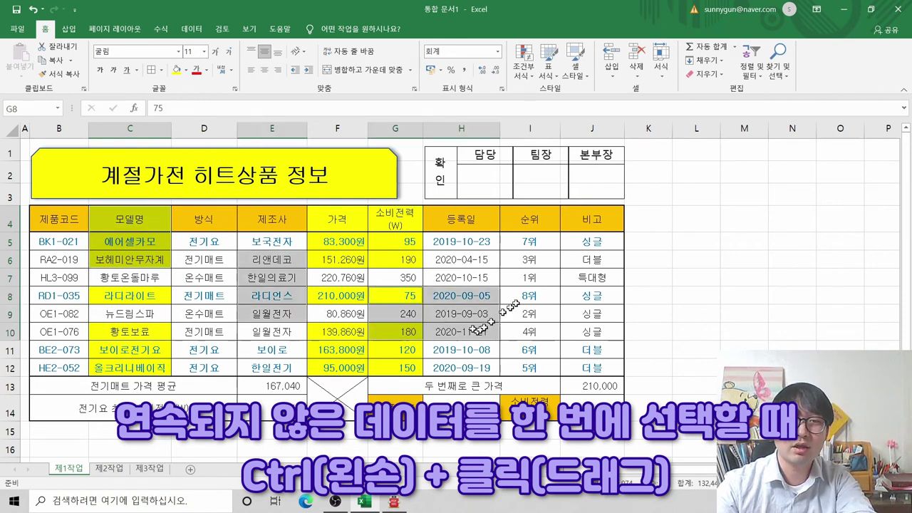
pyautogui.moveTo(529, 277); pyautogui.dragTo(592, 331)
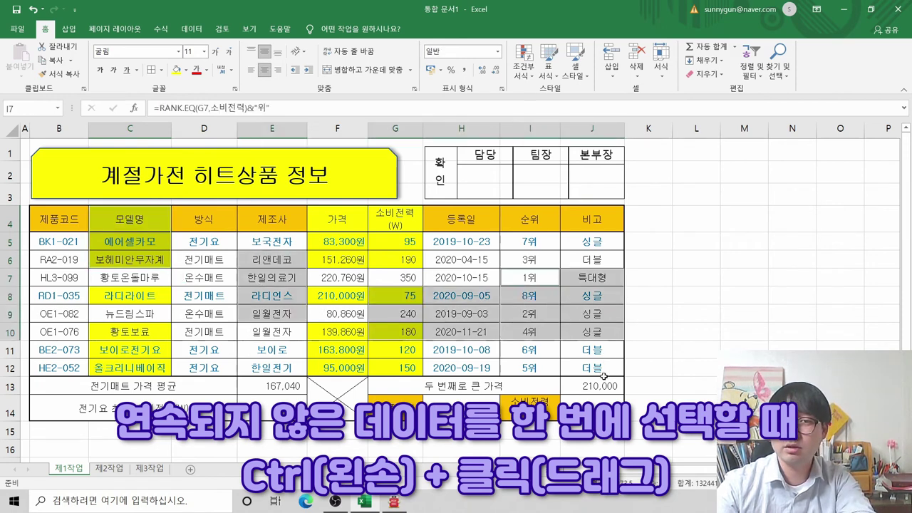
pyautogui.click(526, 260)
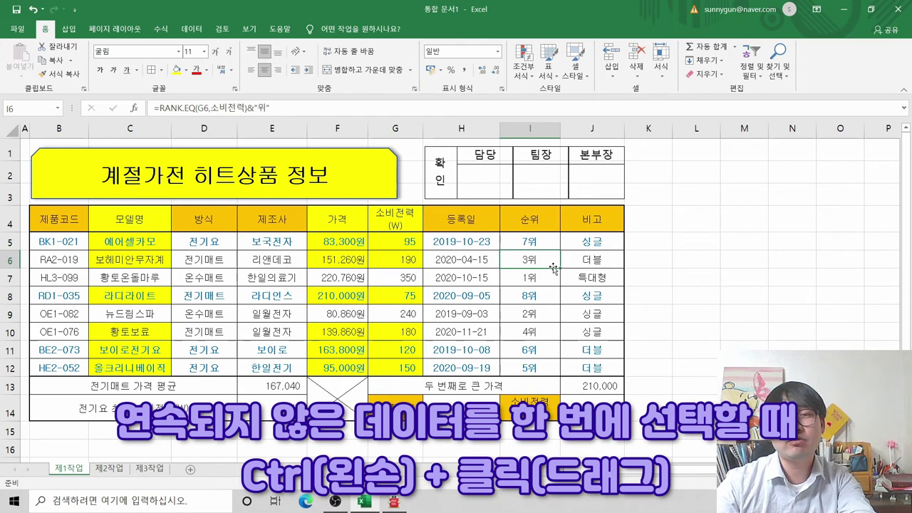
# Rehearse the row-by-row selection order for the yellow 모델명, 가격 and 소비전력 cells, covering rows 4–6, 8 and 10–12
pyautogui.moveTo(146, 222); pyautogui.dragTo(146, 257)
pyautogui.moveTo(340, 225); pyautogui.dragTo(386, 264)
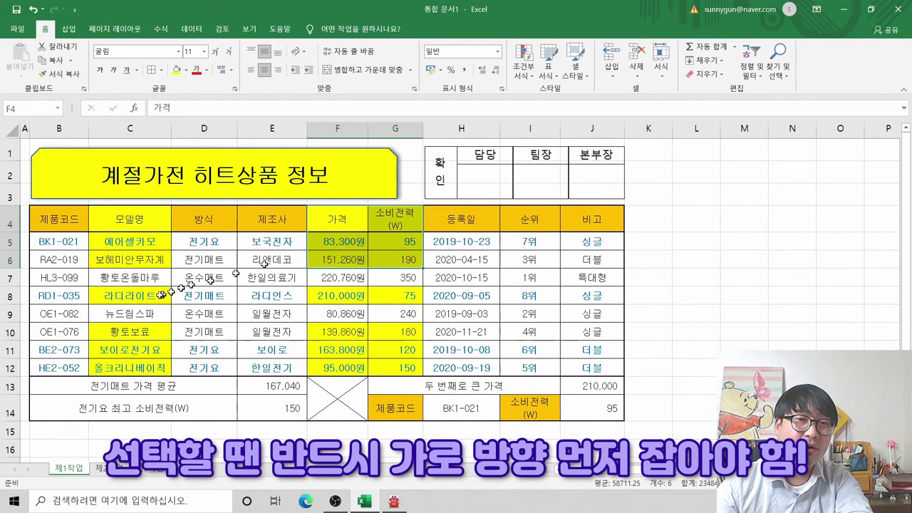
pyautogui.moveTo(153, 295); pyautogui.dragTo(196, 298)
pyautogui.moveTo(338, 295); pyautogui.dragTo(375, 296)
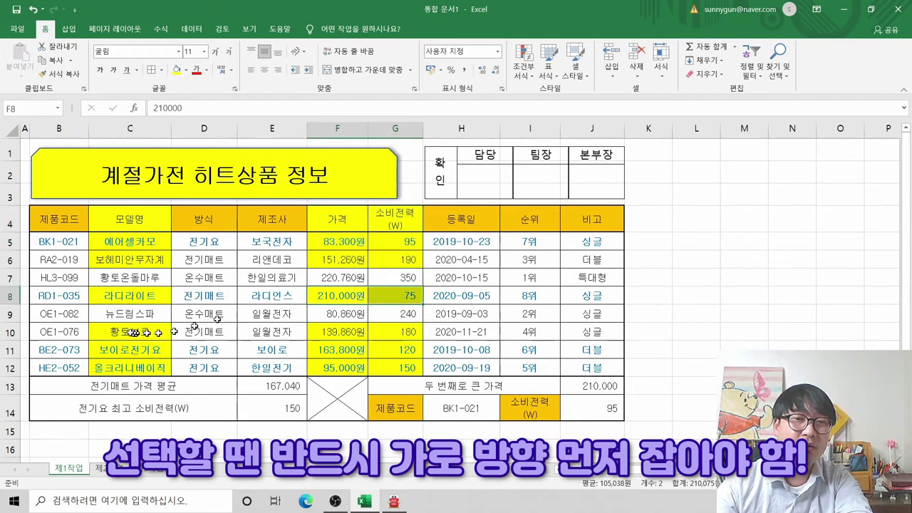
pyautogui.moveTo(133, 332); pyautogui.dragTo(142, 367)
pyautogui.moveTo(321, 334); pyautogui.dragTo(385, 366)
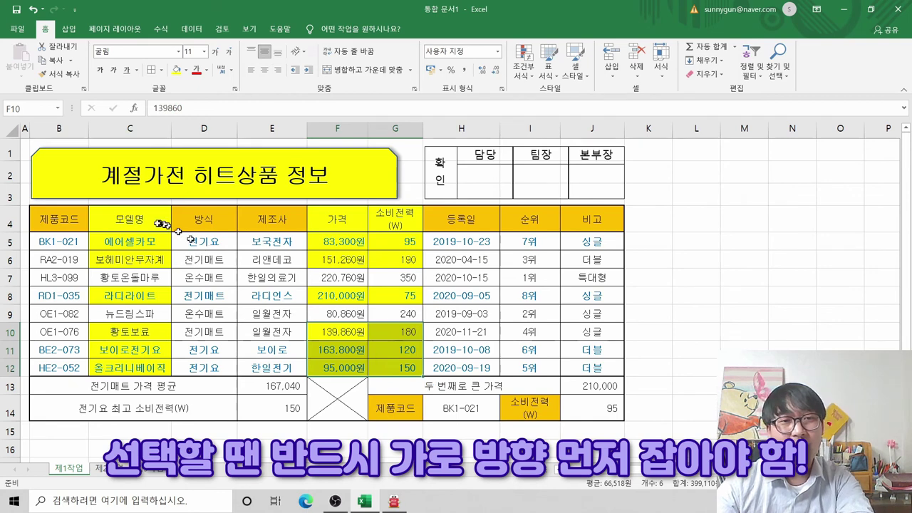
# Insert a 2-D clustered column chart (묶은 세로 막대형) from the yellow cells C4:C6, F4:G6, C8, F8:G8, C10:C12 and F10:G12
pyautogui.moveTo(158, 223); pyautogui.dragTo(149, 258)
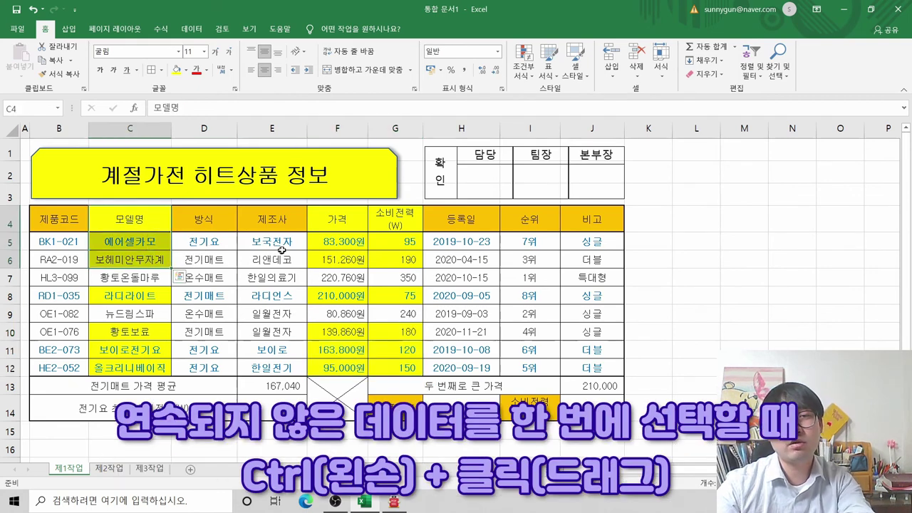
pyautogui.moveTo(332, 221); pyautogui.dragTo(378, 257)
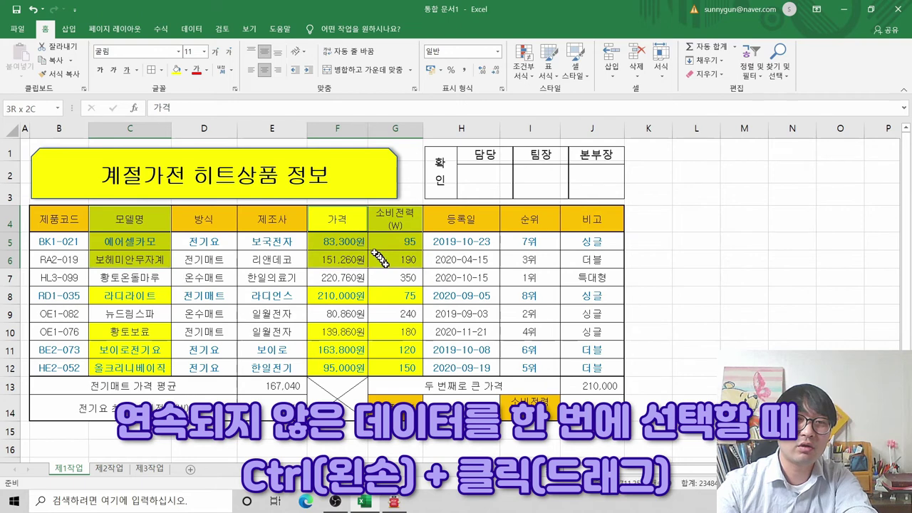
pyautogui.keyDown('ctrl'); pyautogui.click(115, 294); pyautogui.keyUp('ctrl')
pyautogui.moveTo(335, 295); pyautogui.dragTo(378, 295)
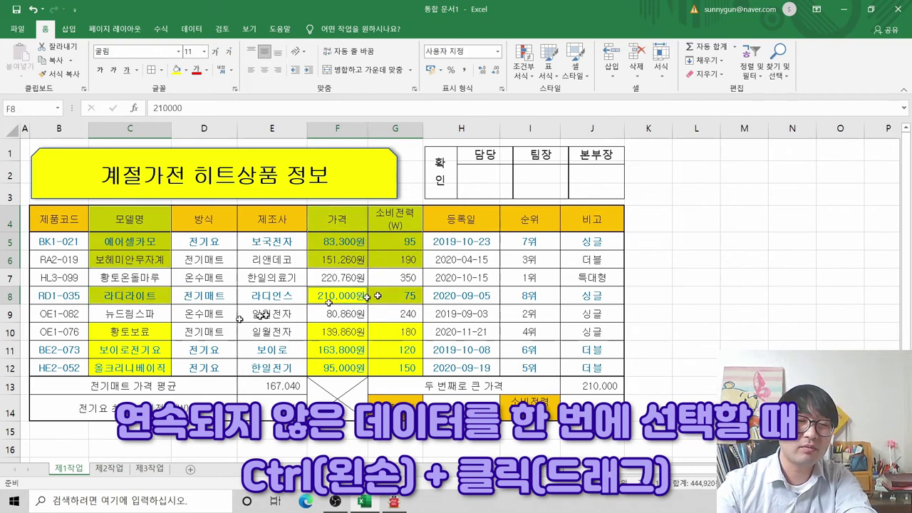
pyautogui.moveTo(150, 332); pyautogui.dragTo(143, 363)
pyautogui.moveTo(330, 333); pyautogui.dragTo(391, 358)
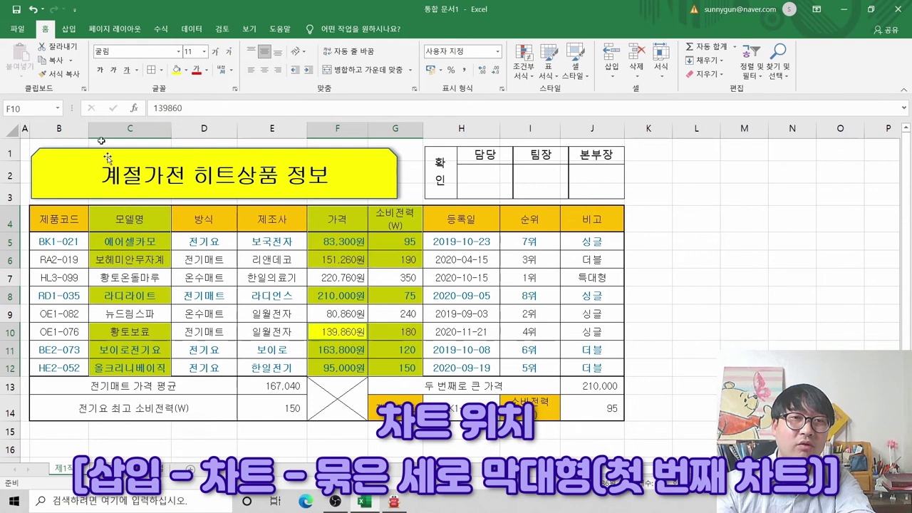
pyautogui.click(68, 30)
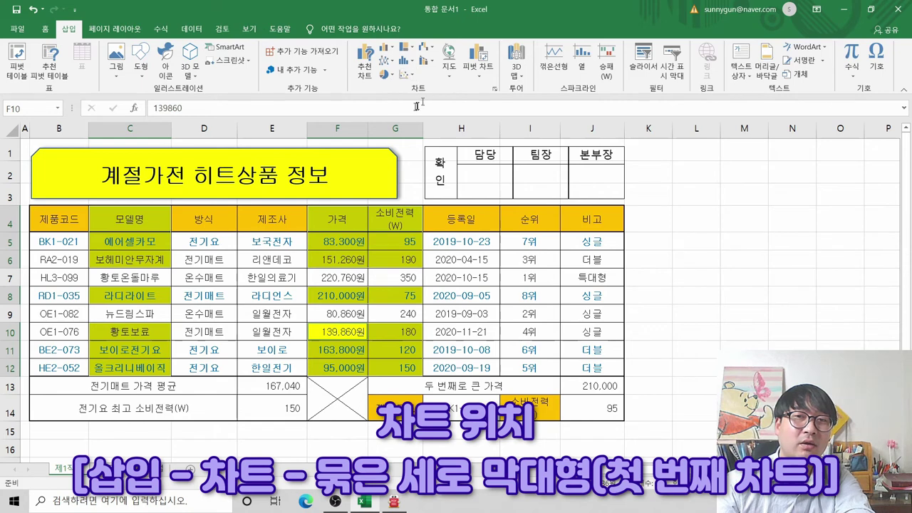
pyautogui.click(385, 48)
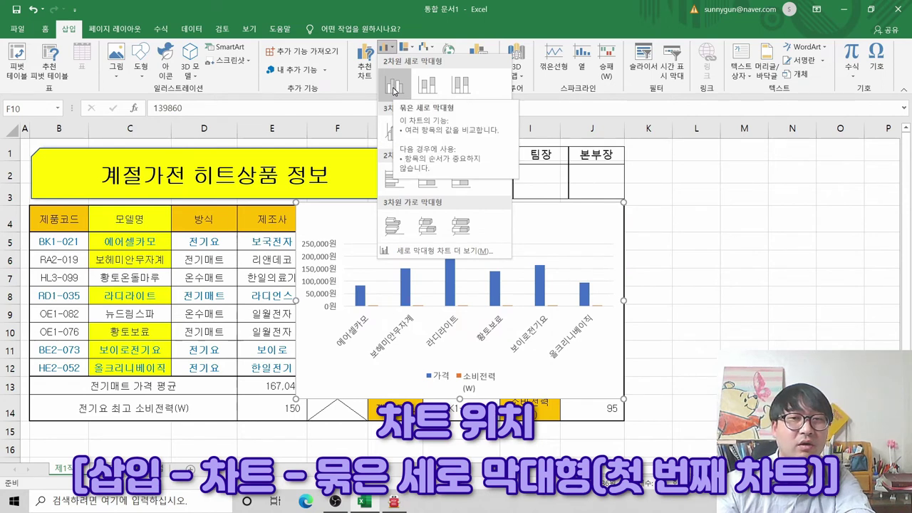
pyautogui.click(392, 87)
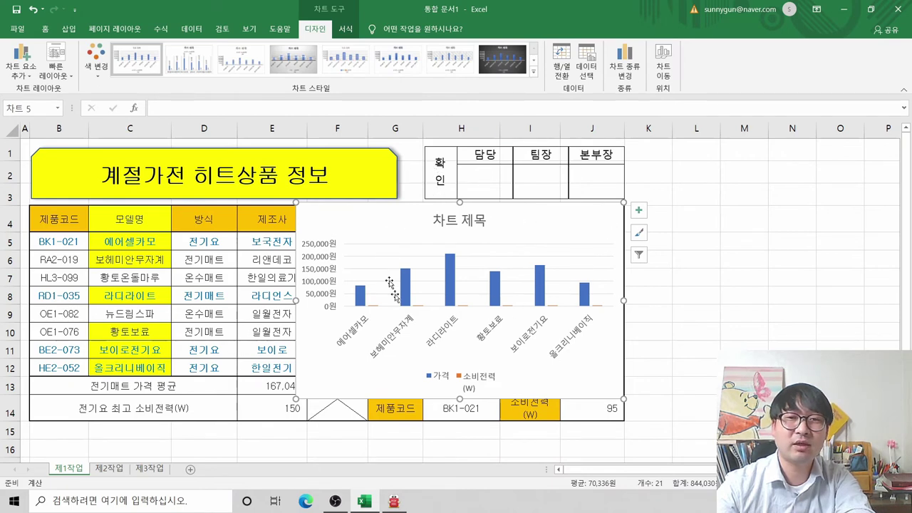
# Switch to the exam PDF in 알PDF and strike through chart conditions (1) and (2) under 조건
pyautogui.hotkey('alt', 'Tab')
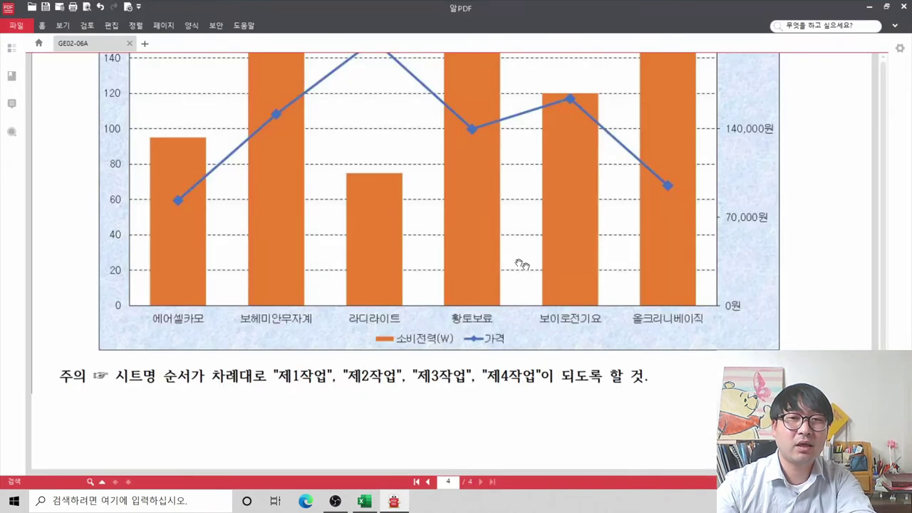
pyautogui.scroll(8, 528, 256)
pyautogui.scroll(3, 527, 235)
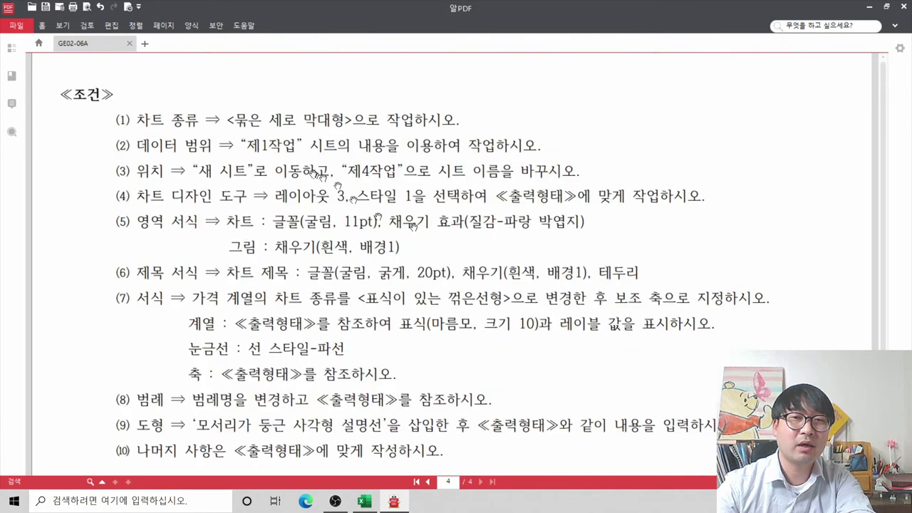
pyautogui.moveTo(138, 119); pyautogui.dragTo(503, 147)
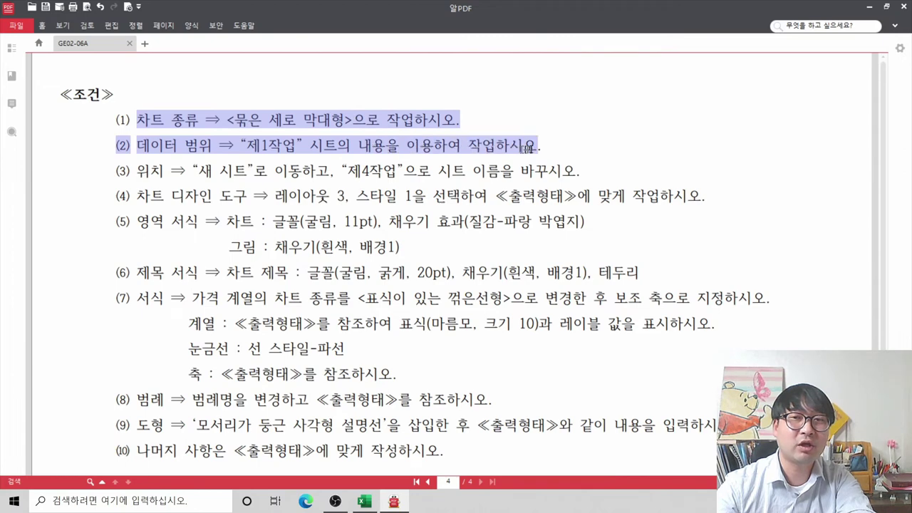
pyautogui.rightClick(505, 148)
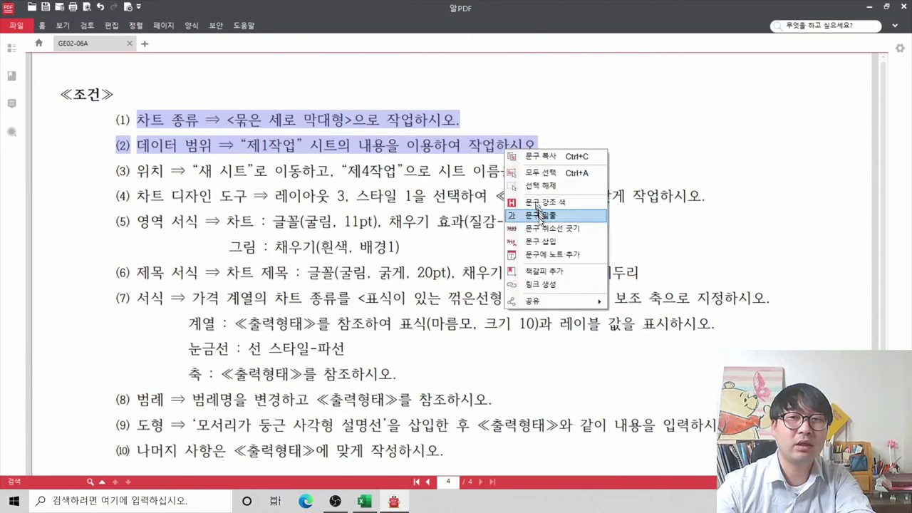
pyautogui.click(545, 226)
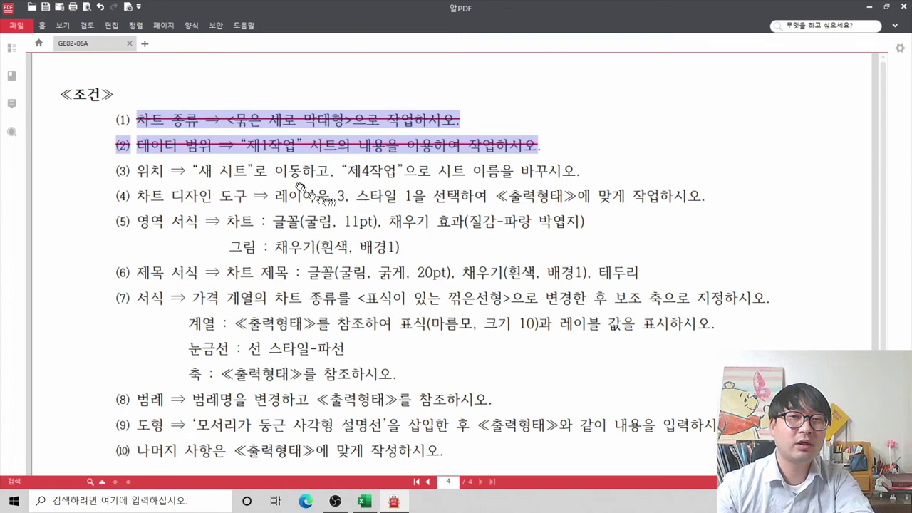
pyautogui.click(216, 173)
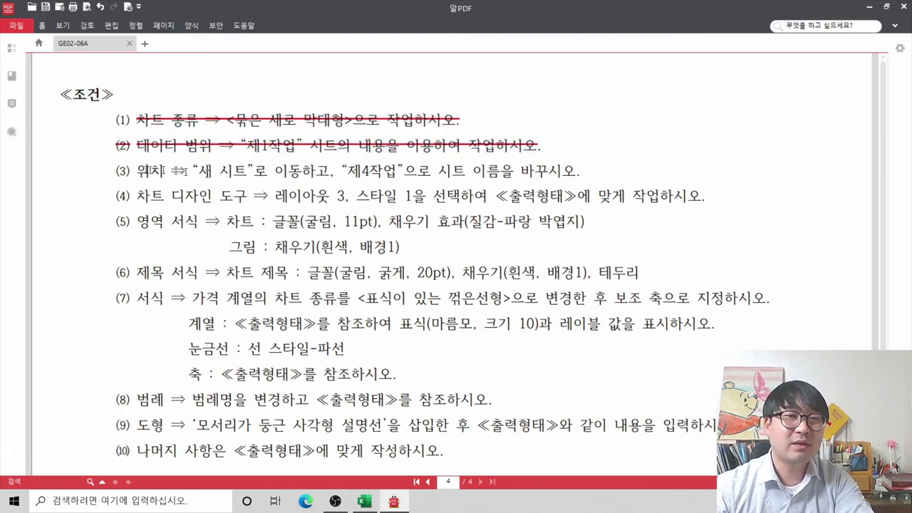
# Select condition (3) in the PDF, return to Excel and move the chart to a new sheet named 제4작업
pyautogui.moveTo(136, 171); pyautogui.dragTo(583, 174)
pyautogui.hotkey('alt', 'Tab')
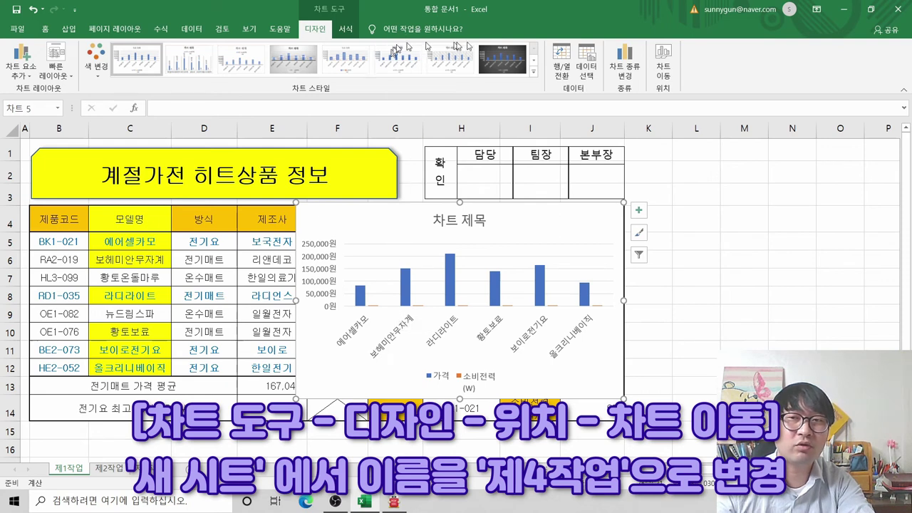
pyautogui.click(663, 71)
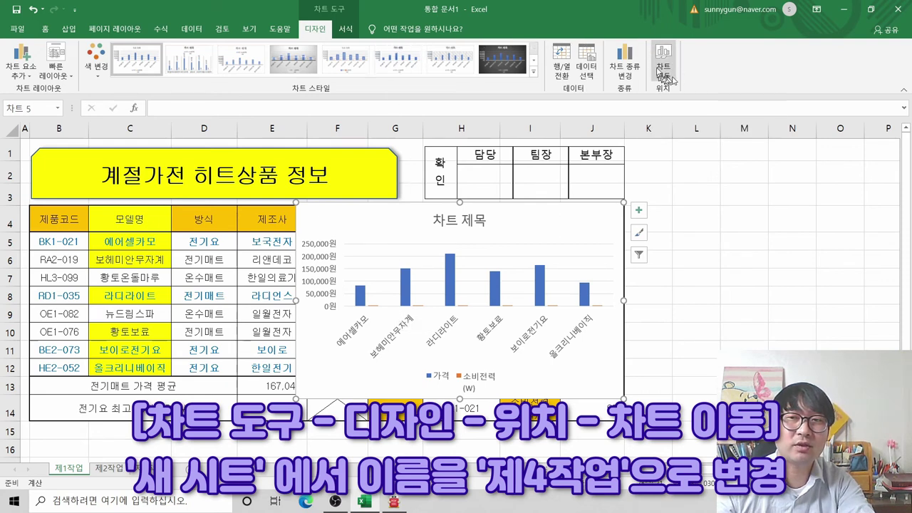
pyautogui.click(663, 68)
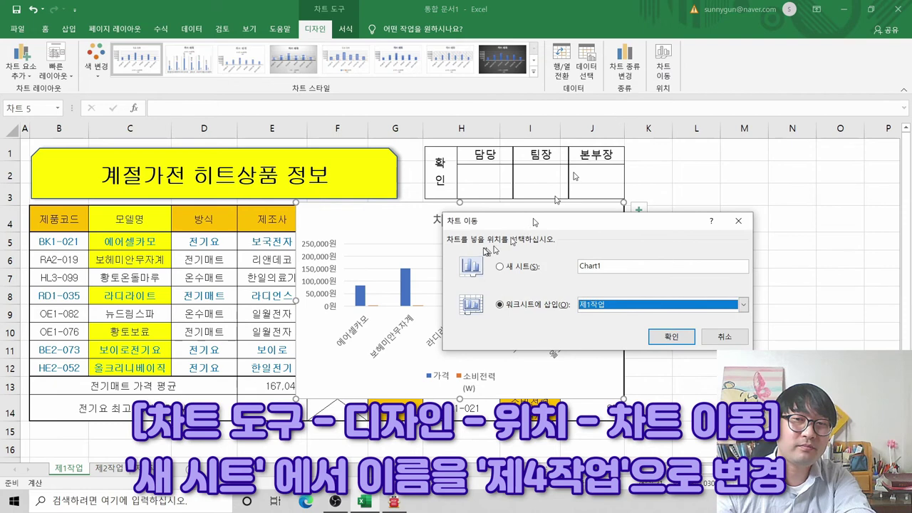
pyautogui.click(507, 268)
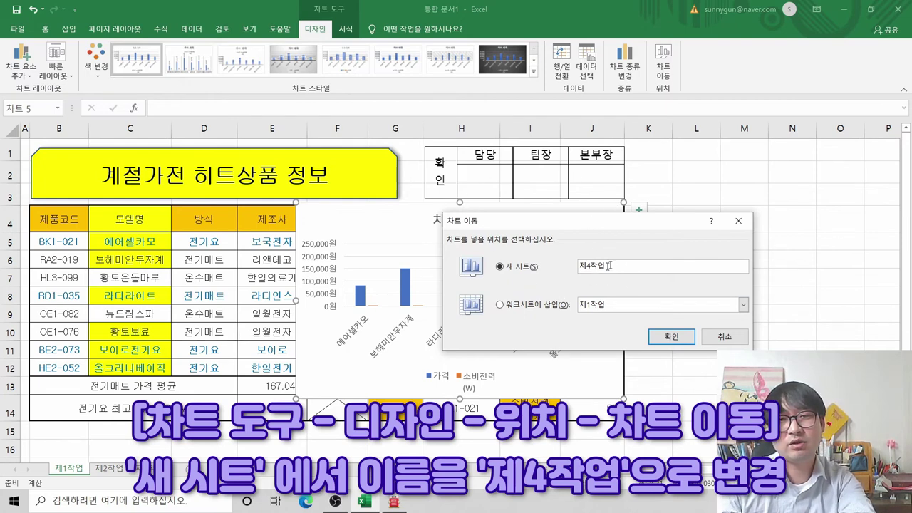
pyautogui.click(671, 336)
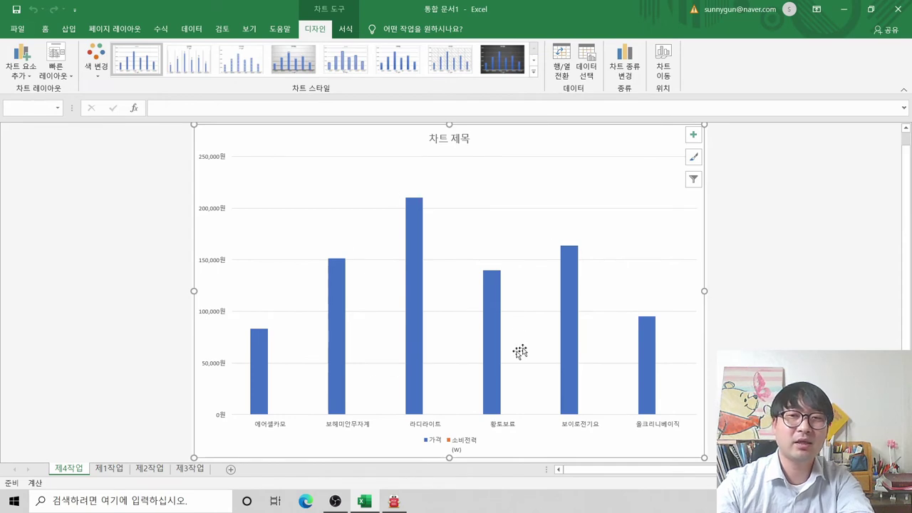
# Switch back to the exam PDF and strike through condition (3) on the chart's location
pyautogui.hotkey('alt', 'Tab')
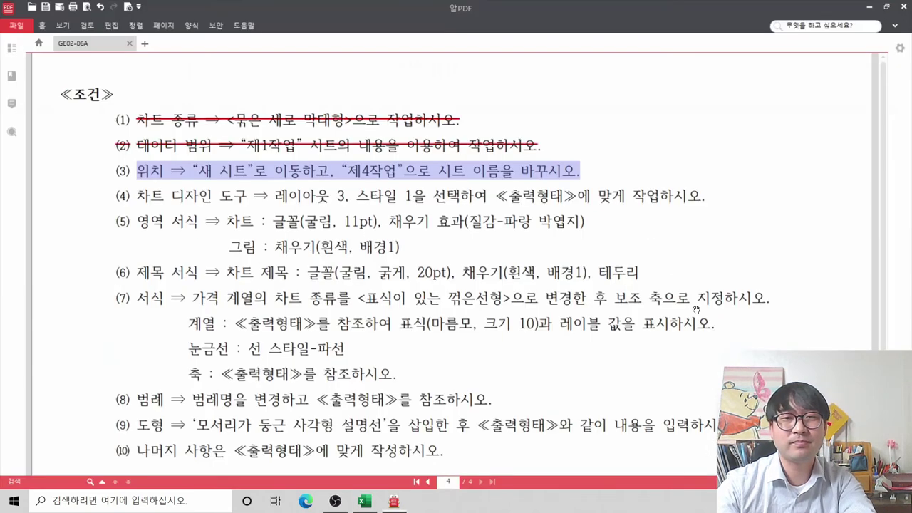
pyautogui.rightClick(532, 177)
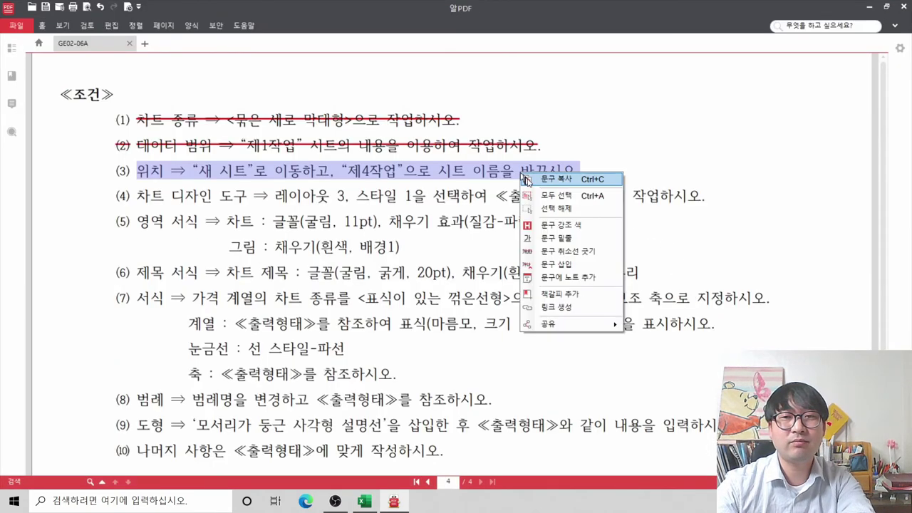
pyautogui.click(563, 253)
pyautogui.click(202, 195)
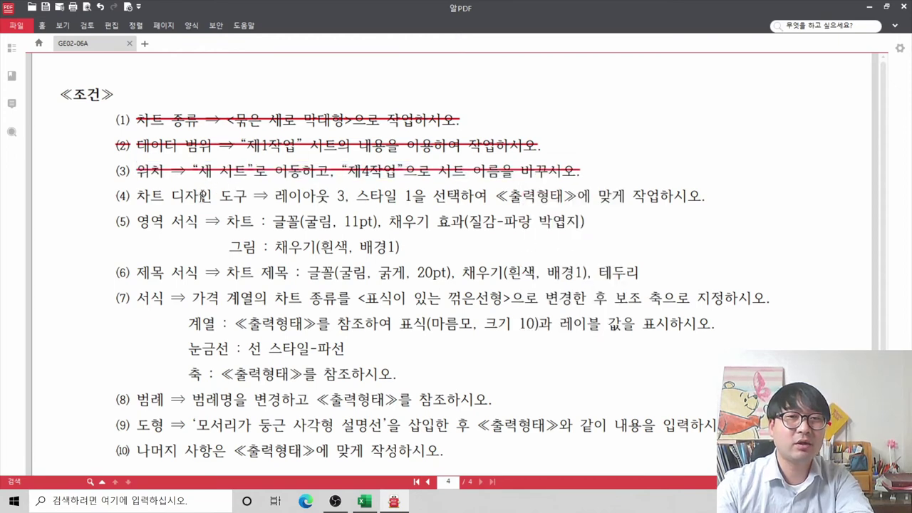
# Select the full text of condition (4) on the chart design tools in the exam PDF
pyautogui.moveTo(254, 194); pyautogui.dragTo(269, 194)
pyautogui.moveTo(495, 194); pyautogui.dragTo(510, 193)
pyautogui.moveTo(577, 194); pyautogui.dragTo(557, 194)
pyautogui.tripleClick(556, 194)
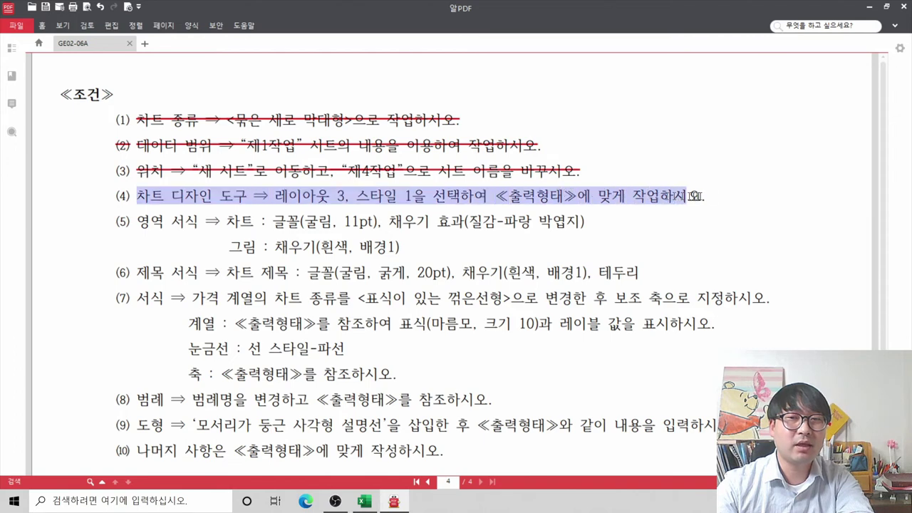
# Switch to Excel and apply quick layout 레이아웃 3 and chart style 스타일 1 to the 제4작업 chart
pyautogui.hotkey('alt', 'Tab')
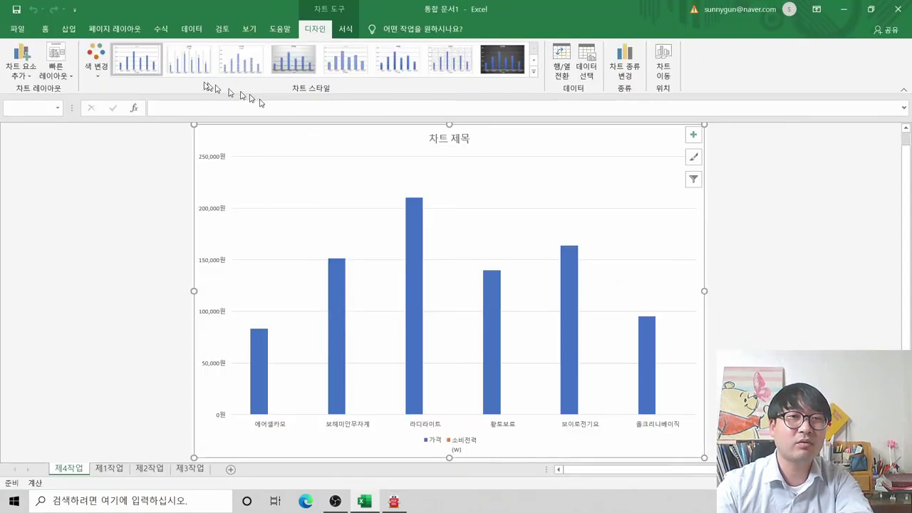
pyautogui.click(54, 71)
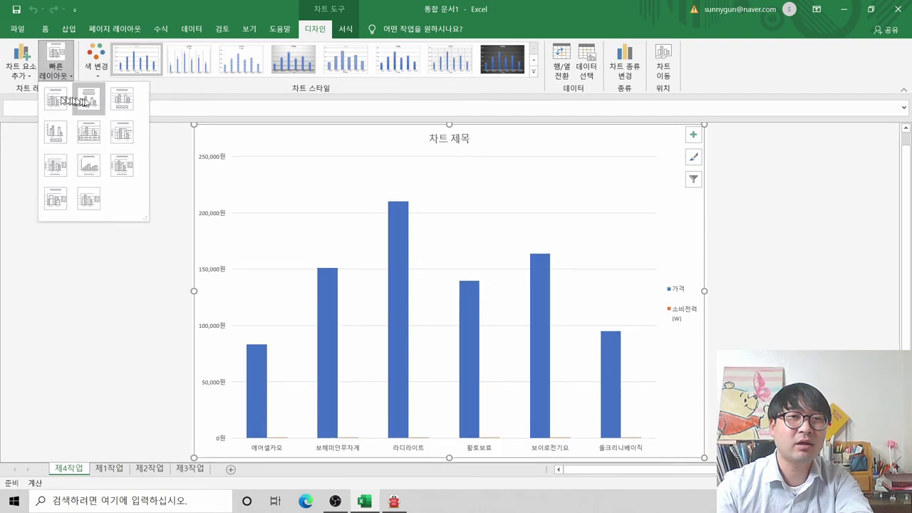
pyautogui.click(123, 100)
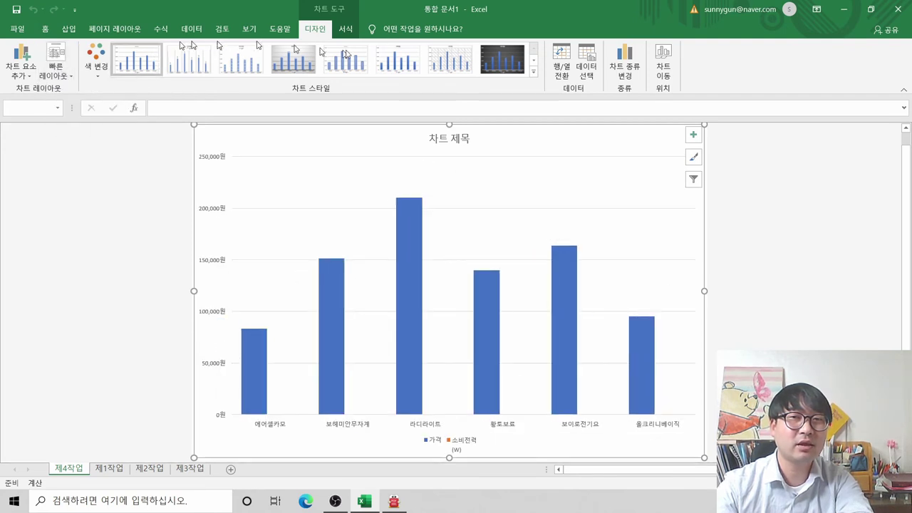
pyautogui.click(133, 64)
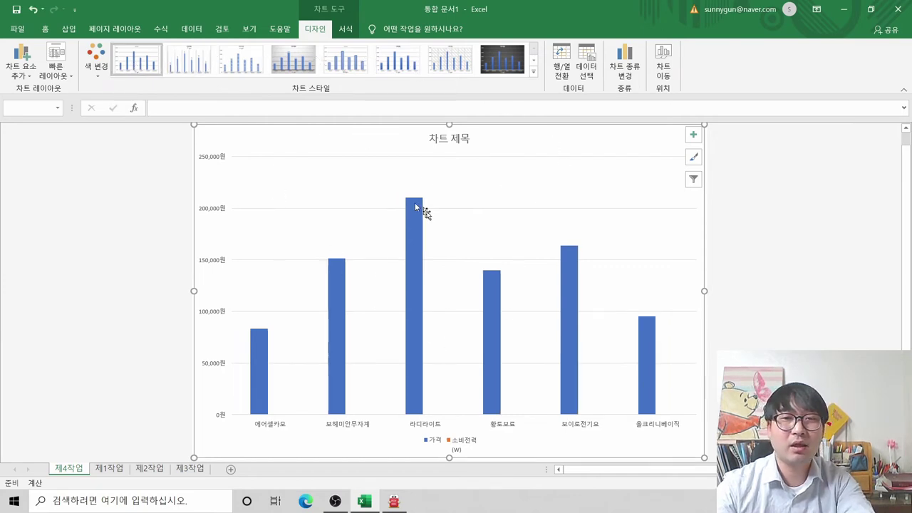
# Switch back to the exam PDF and strike through condition (4) on the chart's layout and style
pyautogui.hotkey('alt', 'Tab')
pyautogui.rightClick(463, 200)
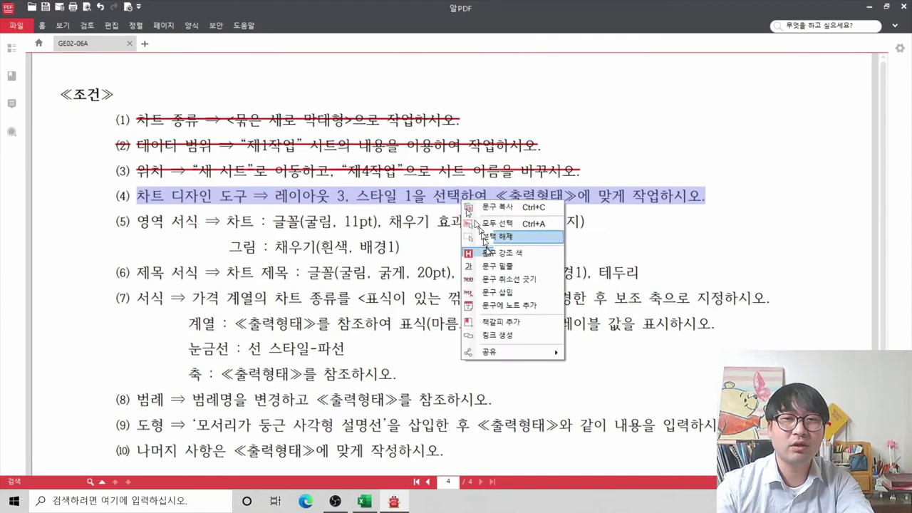
pyautogui.click(498, 279)
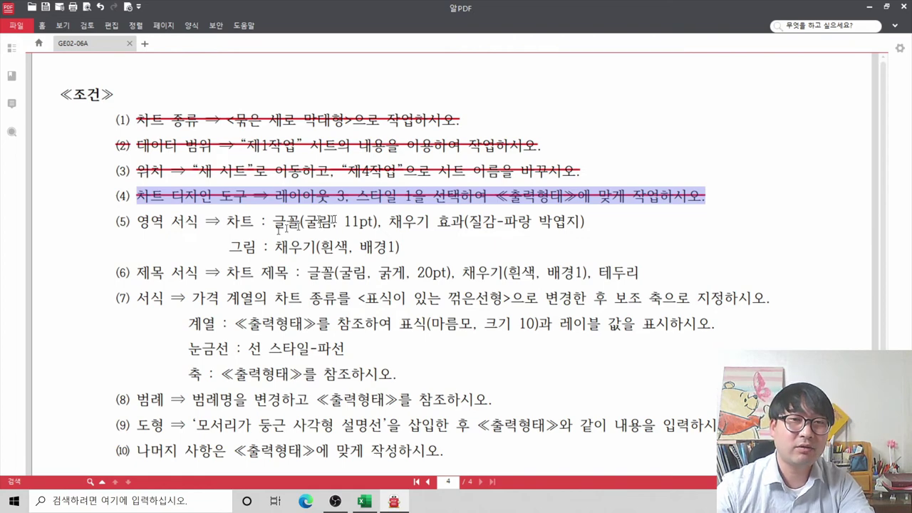
# Check condition (5) on area formatting in the PDF, return to Excel and open the chart area's format settings (차트 영역 서식)
pyautogui.moveTo(203, 221); pyautogui.dragTo(221, 222)
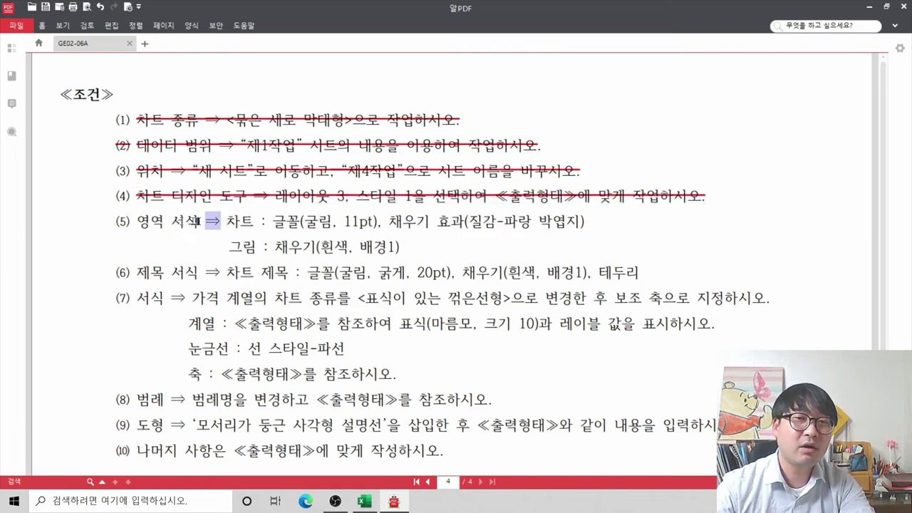
pyautogui.hotkey('alt', 'Tab')
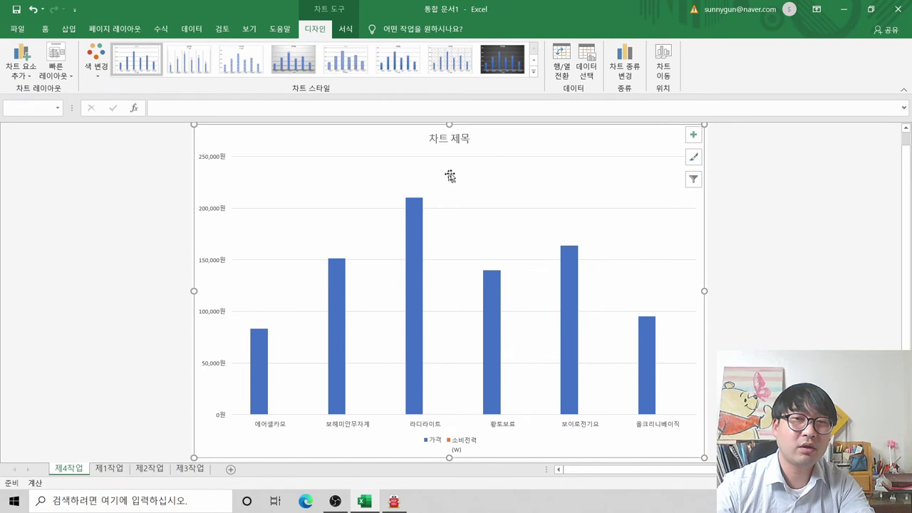
pyautogui.rightClick(538, 145)
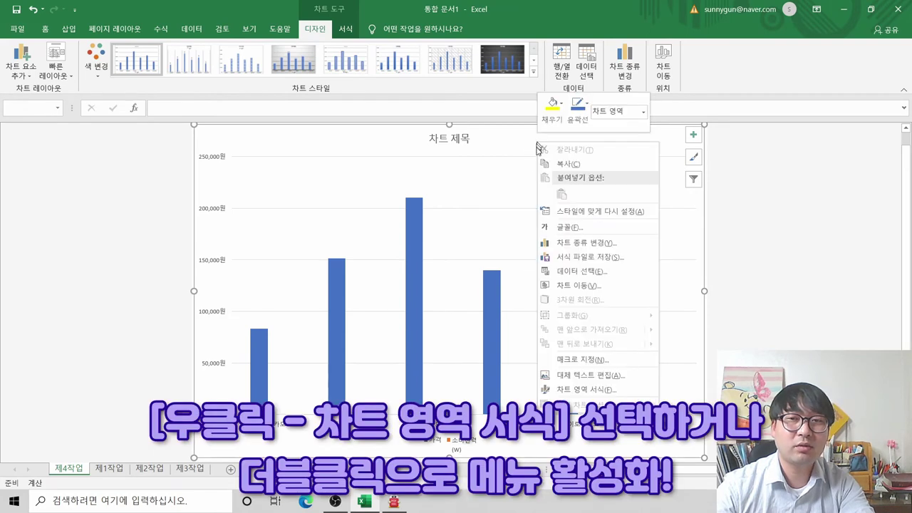
pyautogui.click(601, 391)
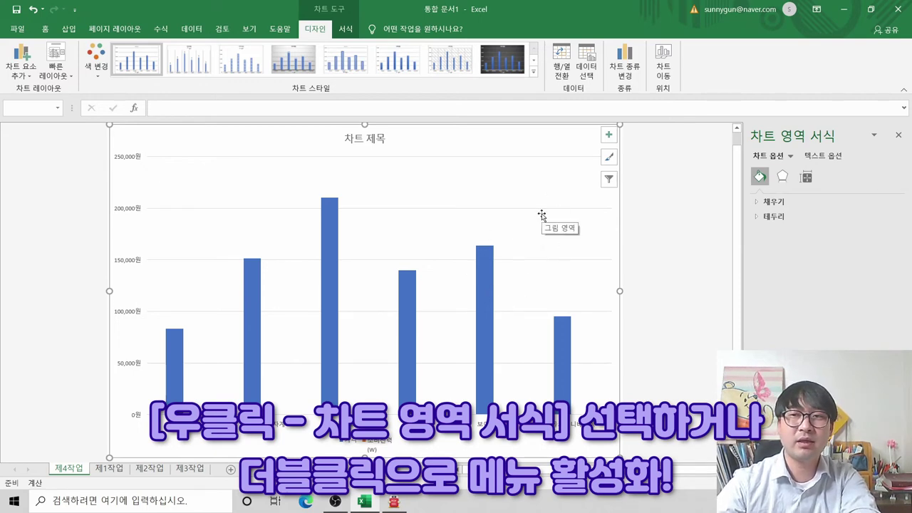
# Close and reopen the chart area's format settings, and select the 가격 column series to show its own format options
pyautogui.rightClick(534, 148)
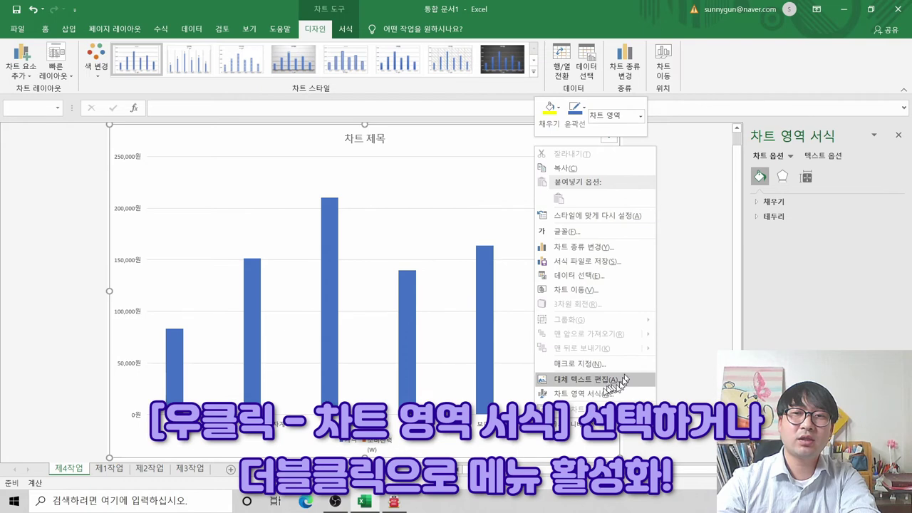
pyautogui.click(898, 136)
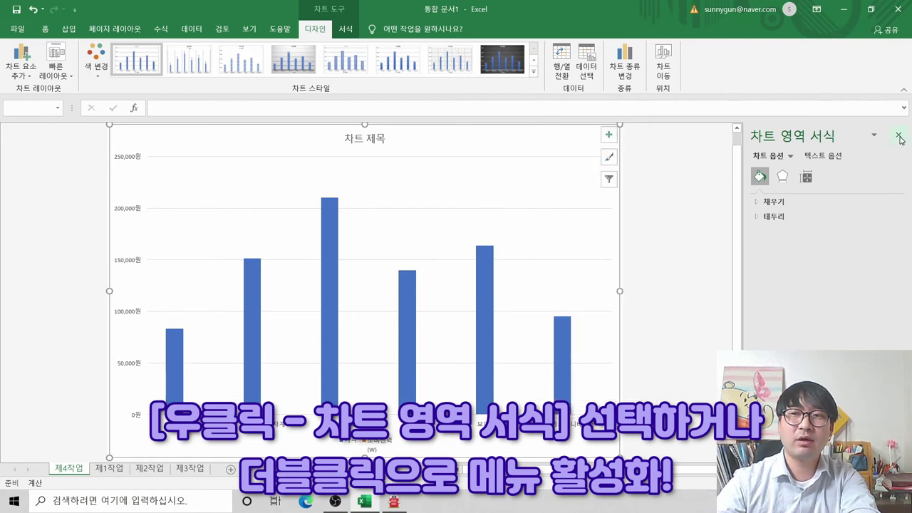
pyautogui.click(900, 137)
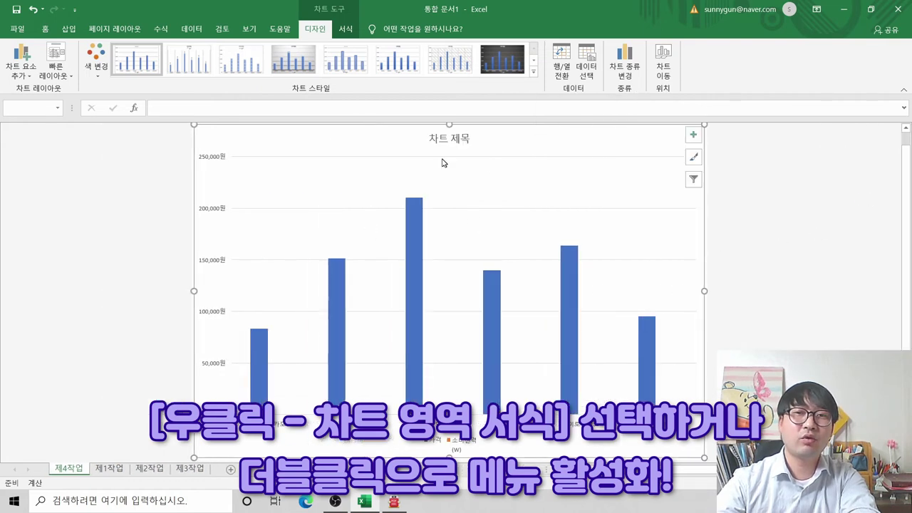
pyautogui.doubleClick(562, 148)
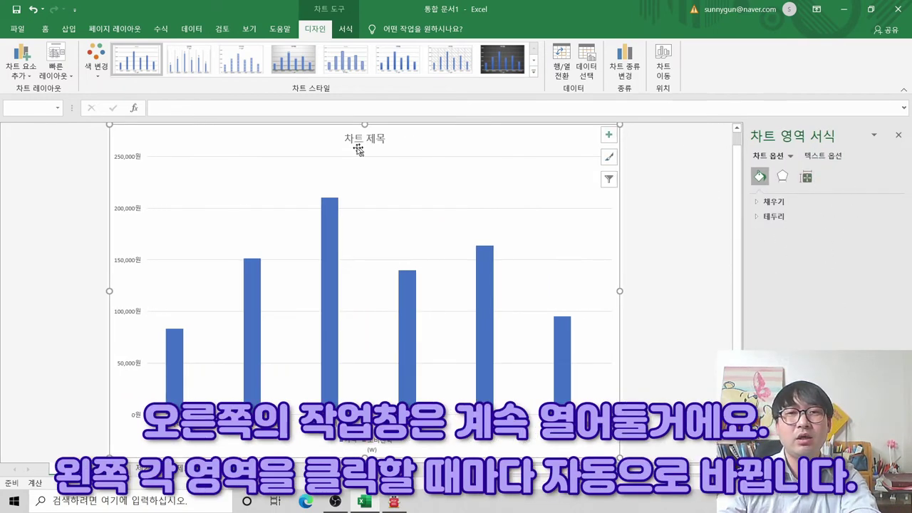
pyautogui.click(486, 331)
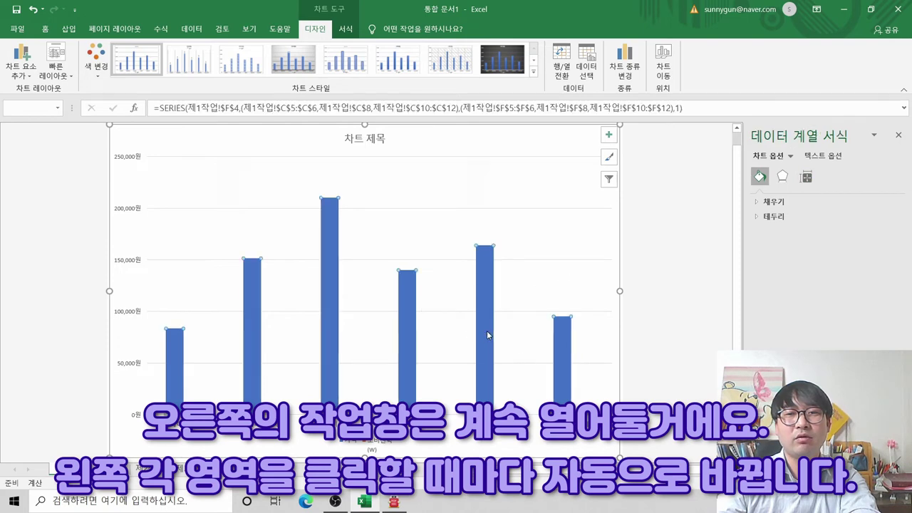